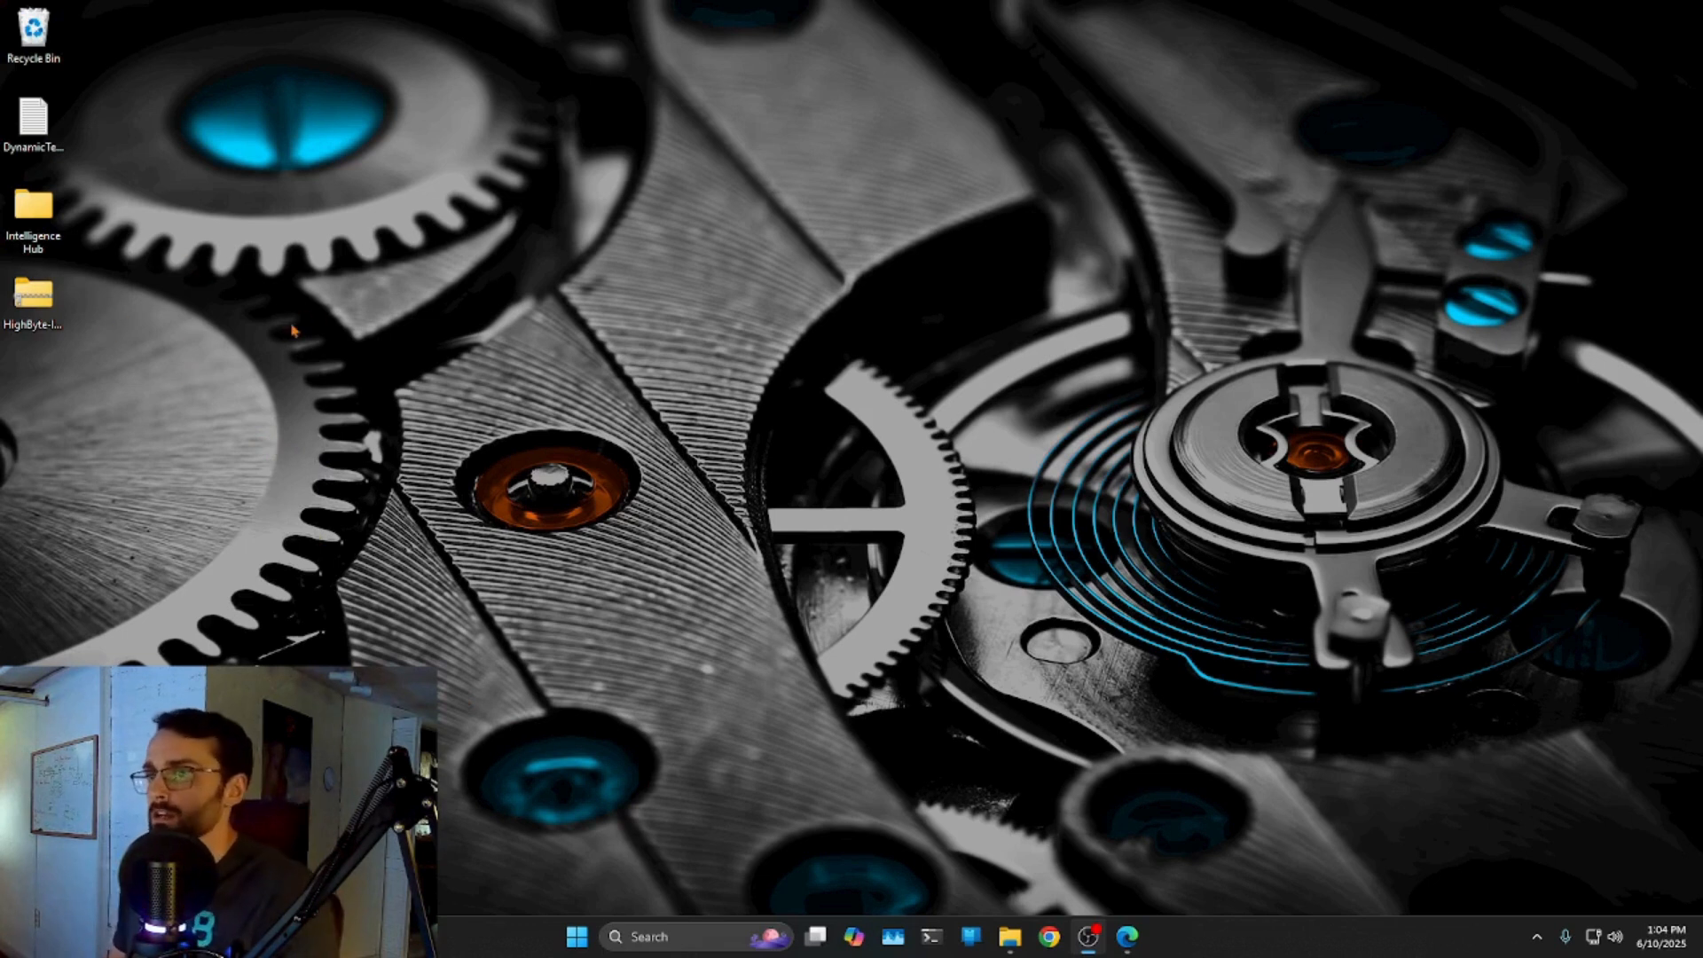
# Open the Intelligence Hub folder and delete the old HighByte-Intelligence-Hub-4.2.0 folder.
pyautogui.click(52, 282)
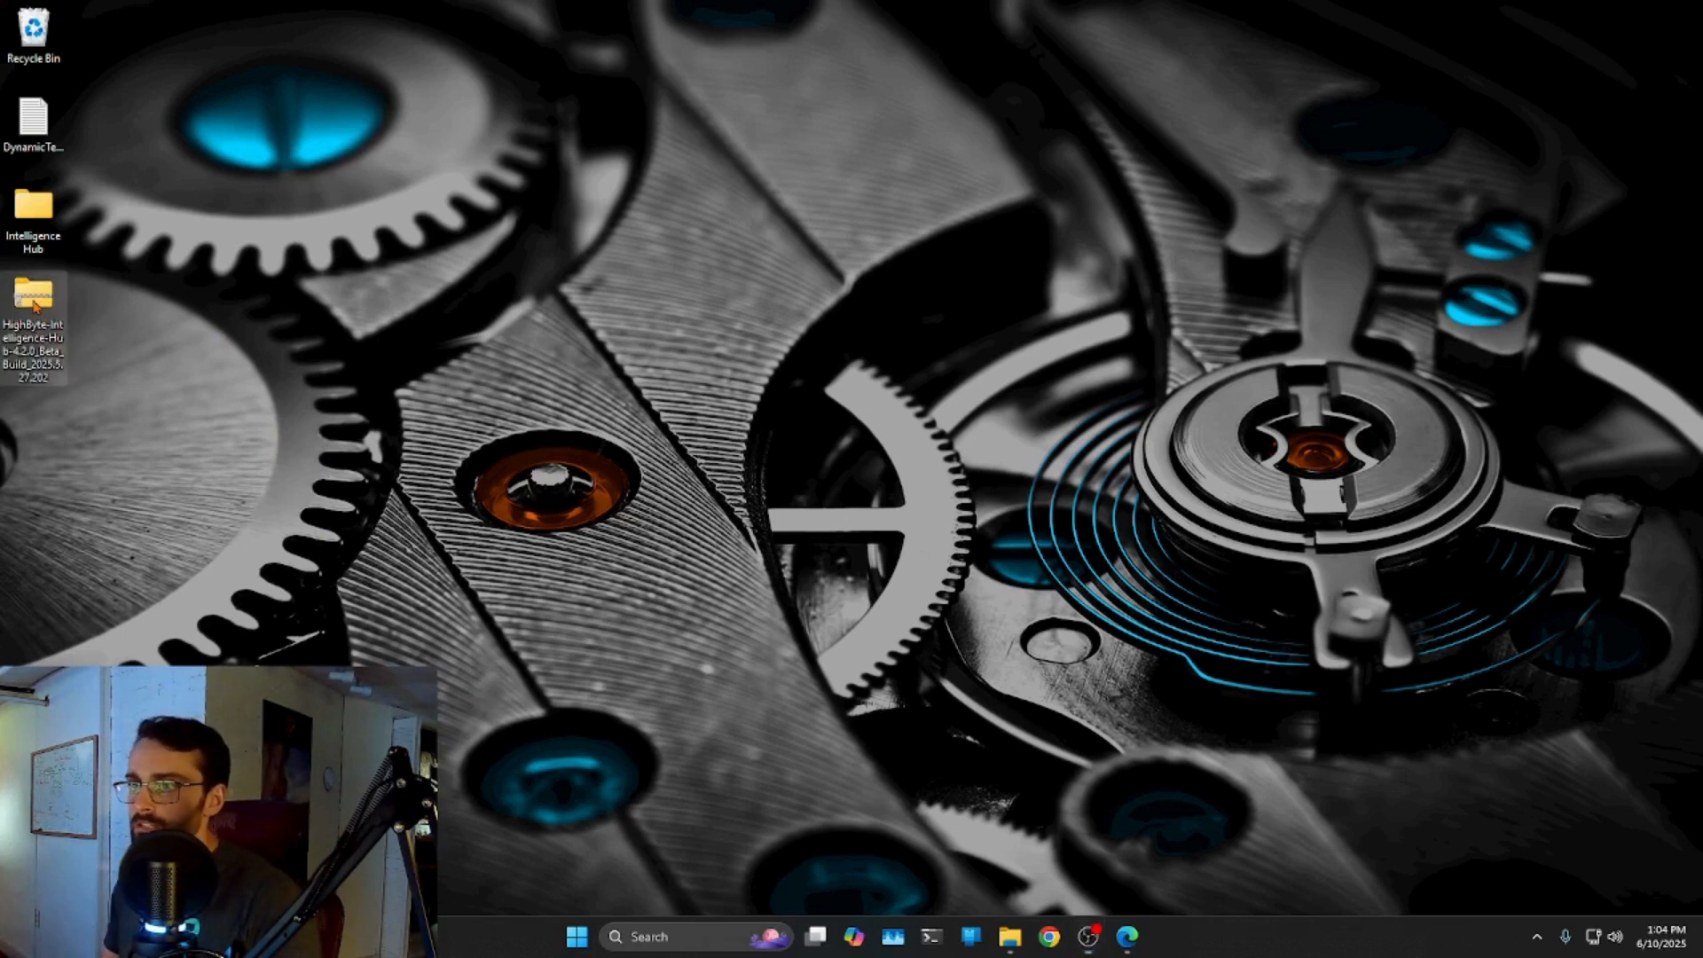
pyautogui.doubleClick(28, 252)
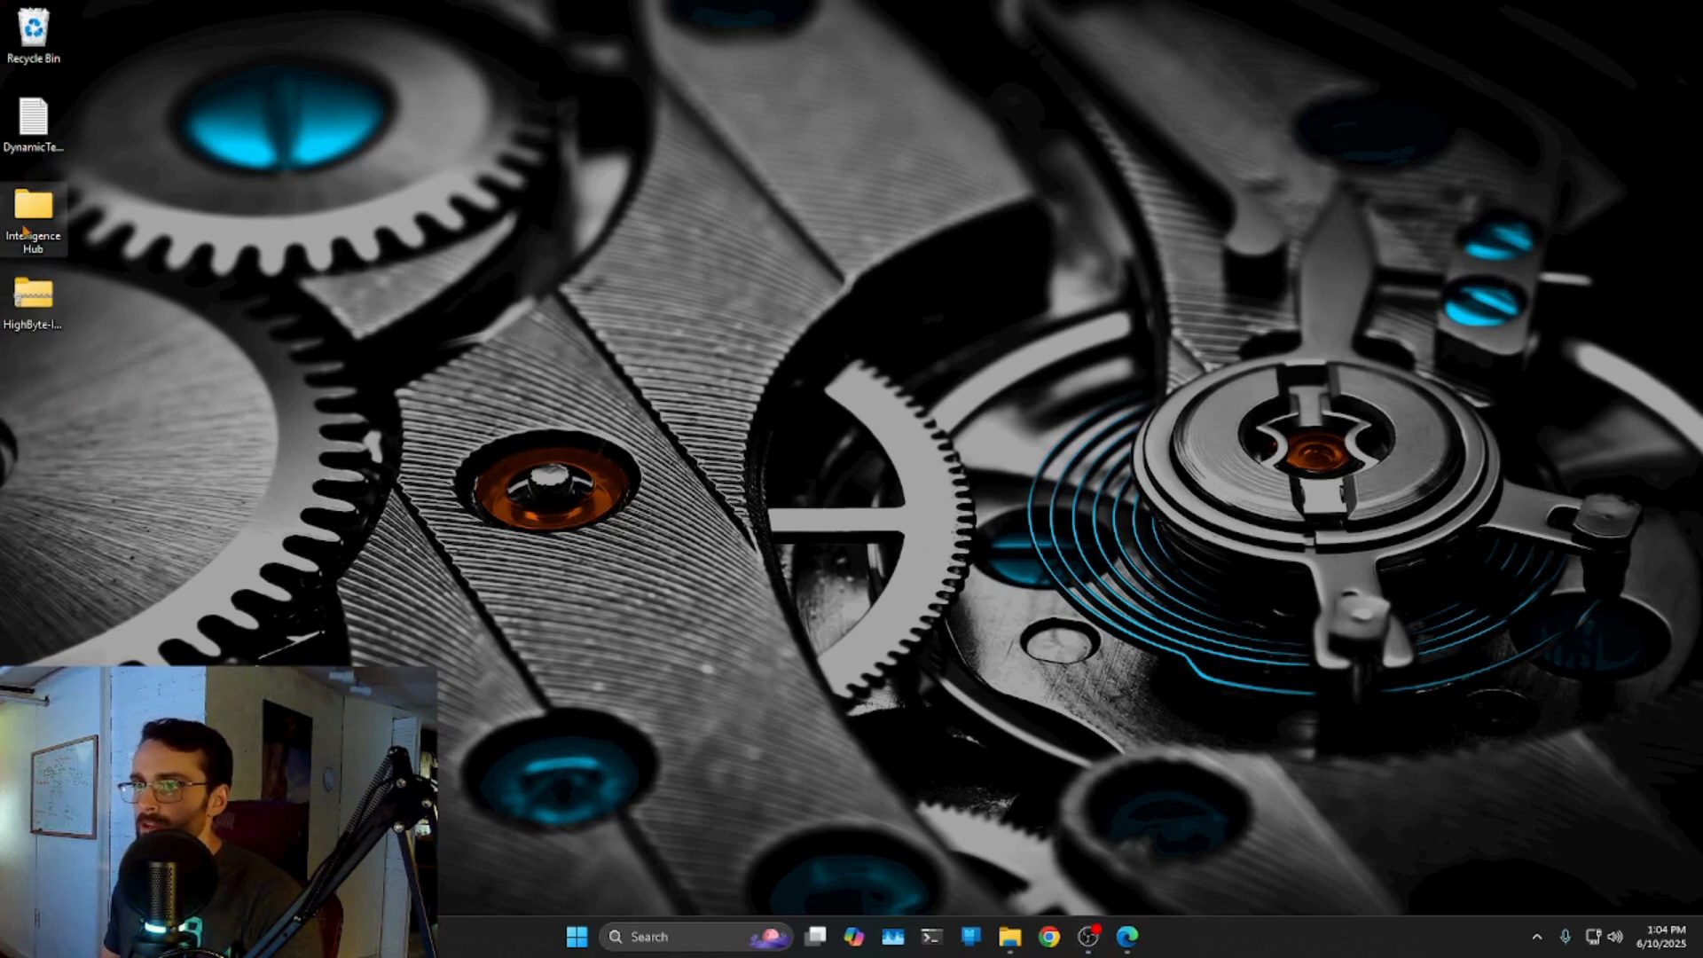
pyautogui.click(1031, 201)
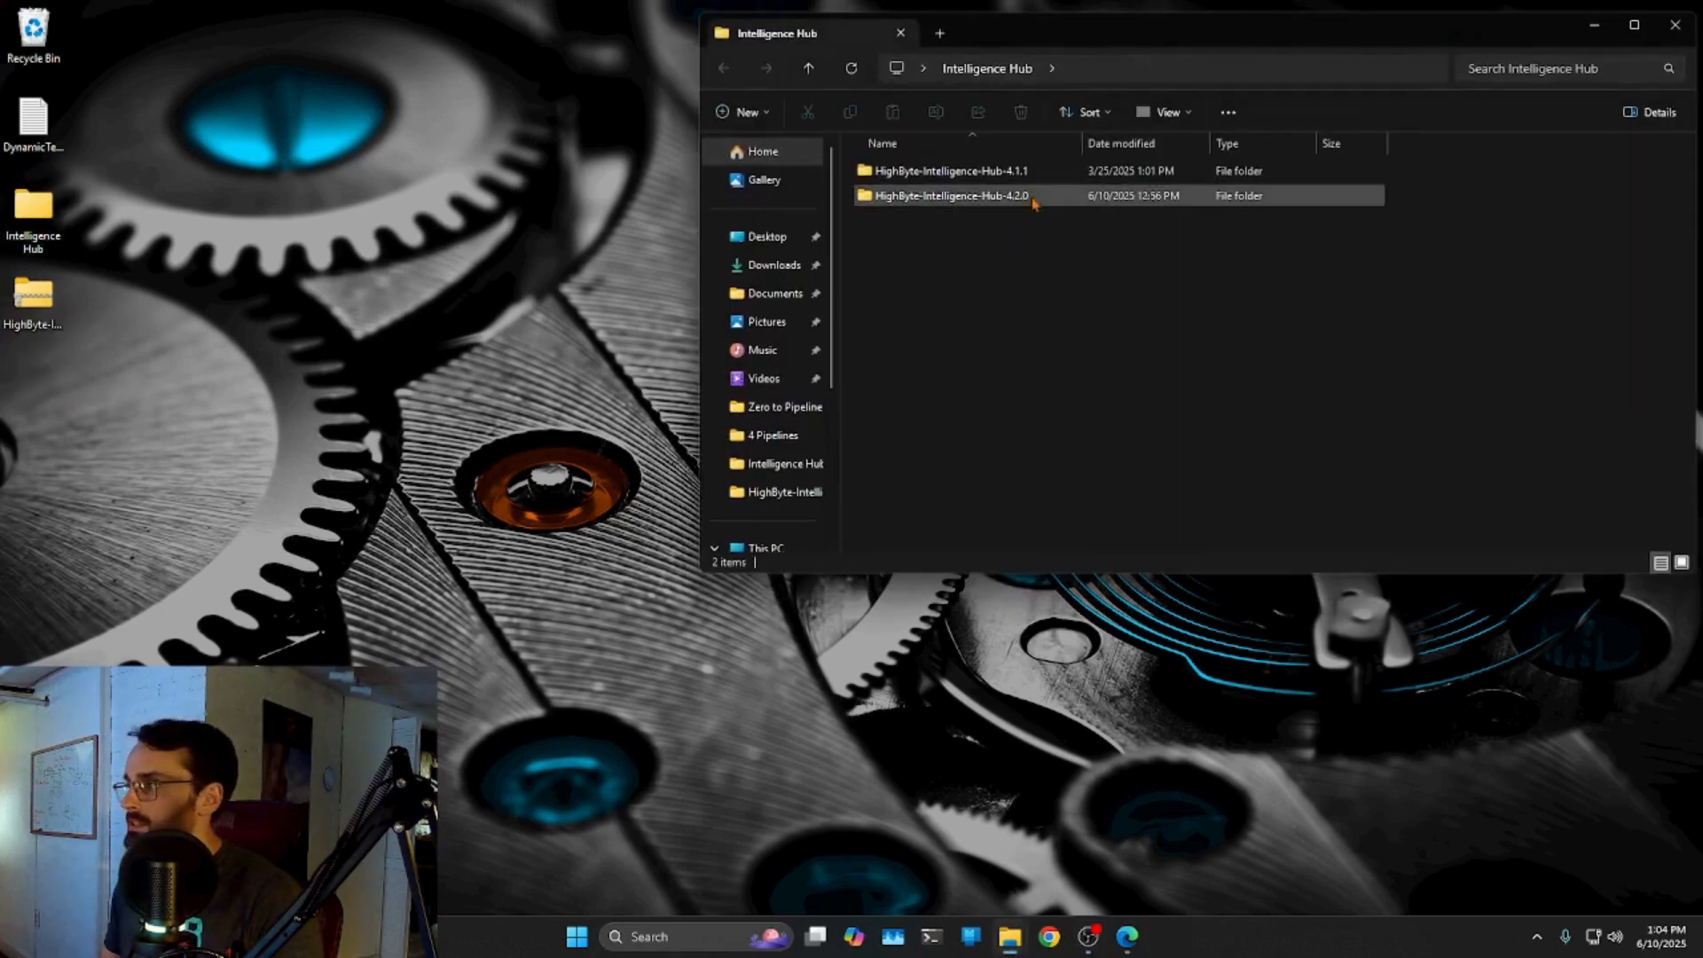
pyautogui.rightClick(1162, 195)
pyautogui.click(1021, 112)
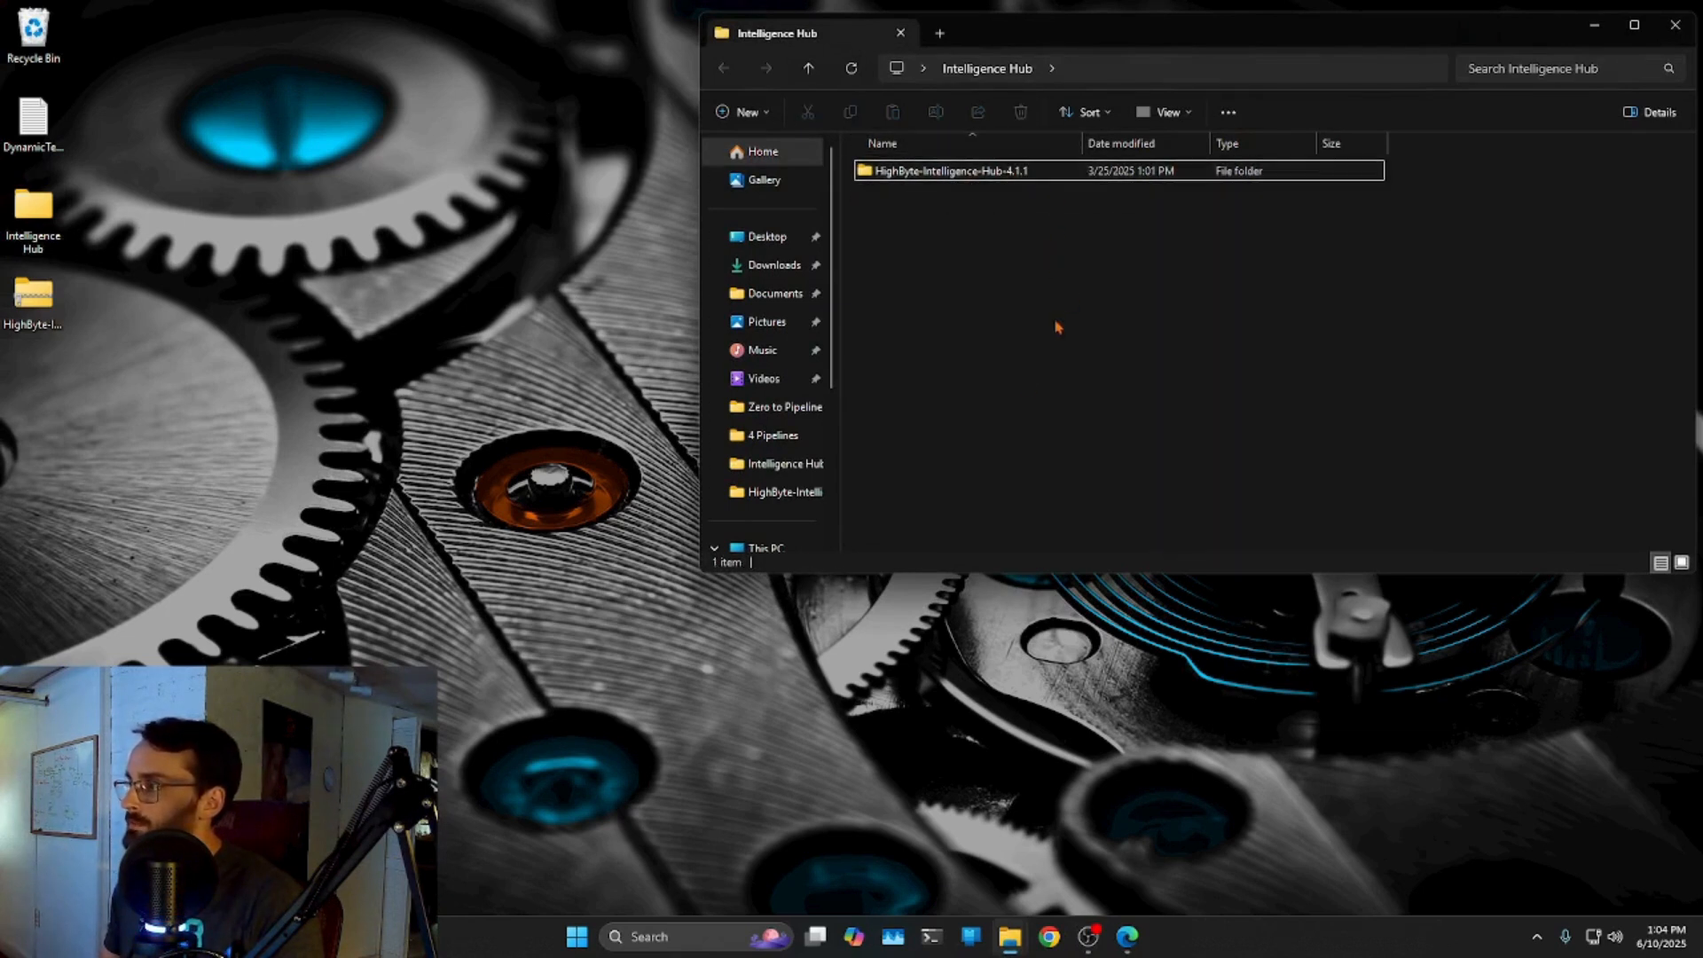
pyautogui.click(45, 321)
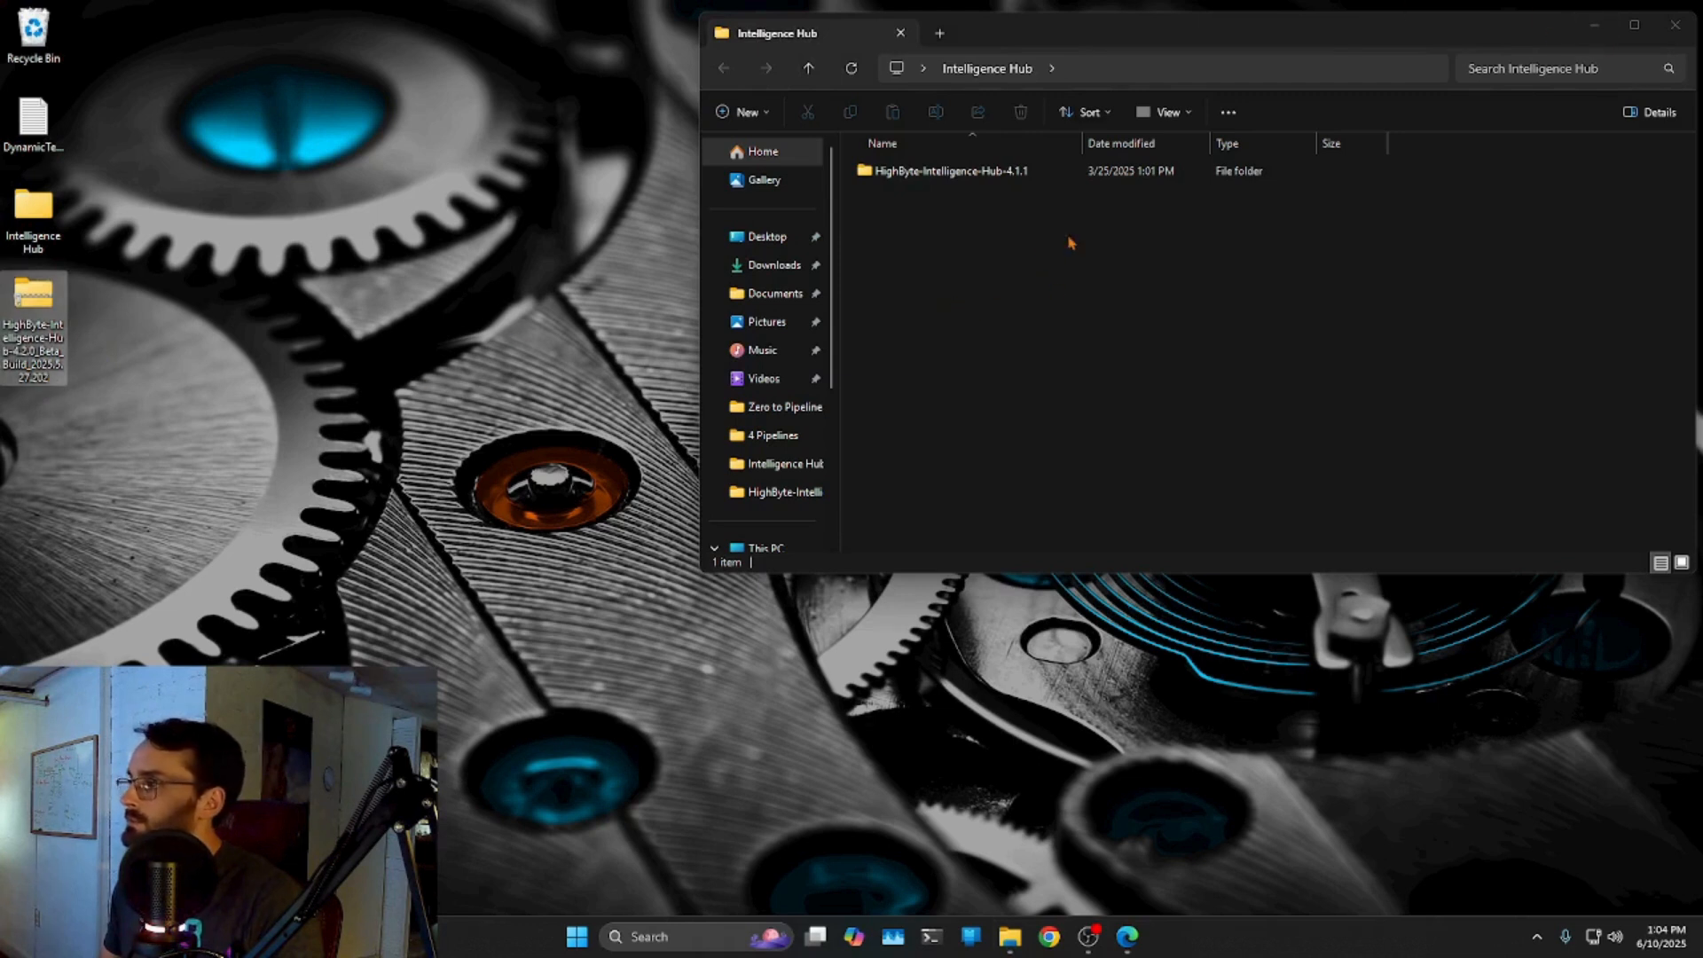
# Extract the HighByte zip to the desktop and move HighByte-Intelligence-Hub-4.2.0 into Intelligence Hub.
pyautogui.rightClick(29, 301)
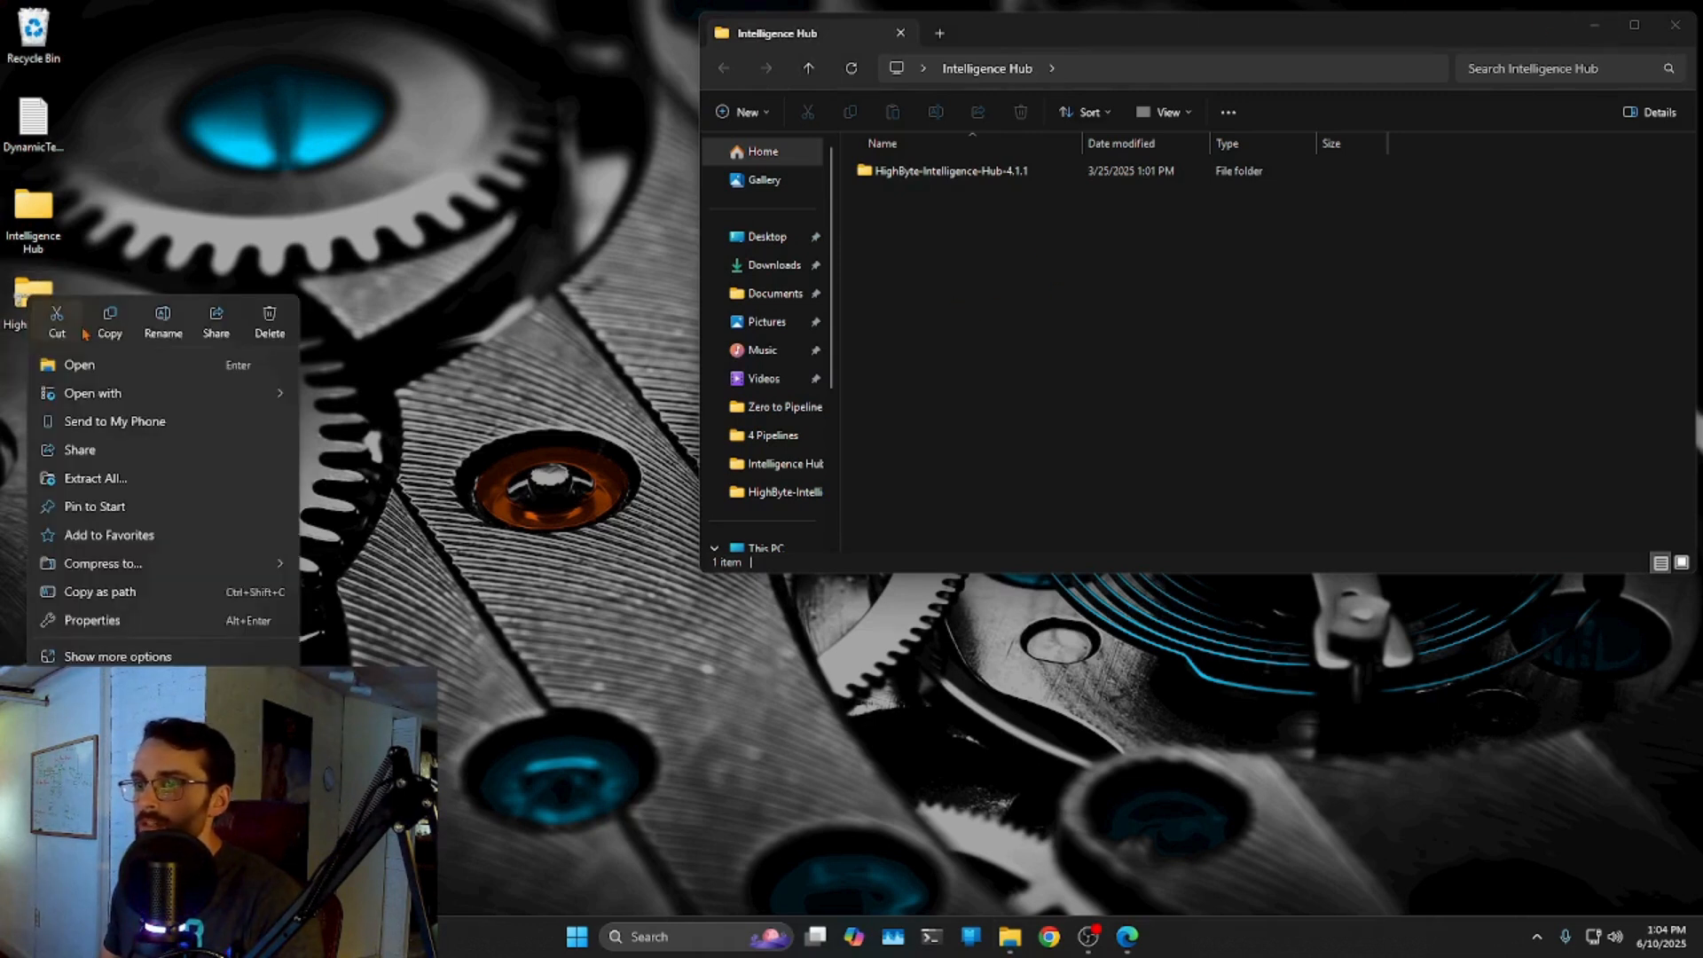
pyautogui.click(112, 480)
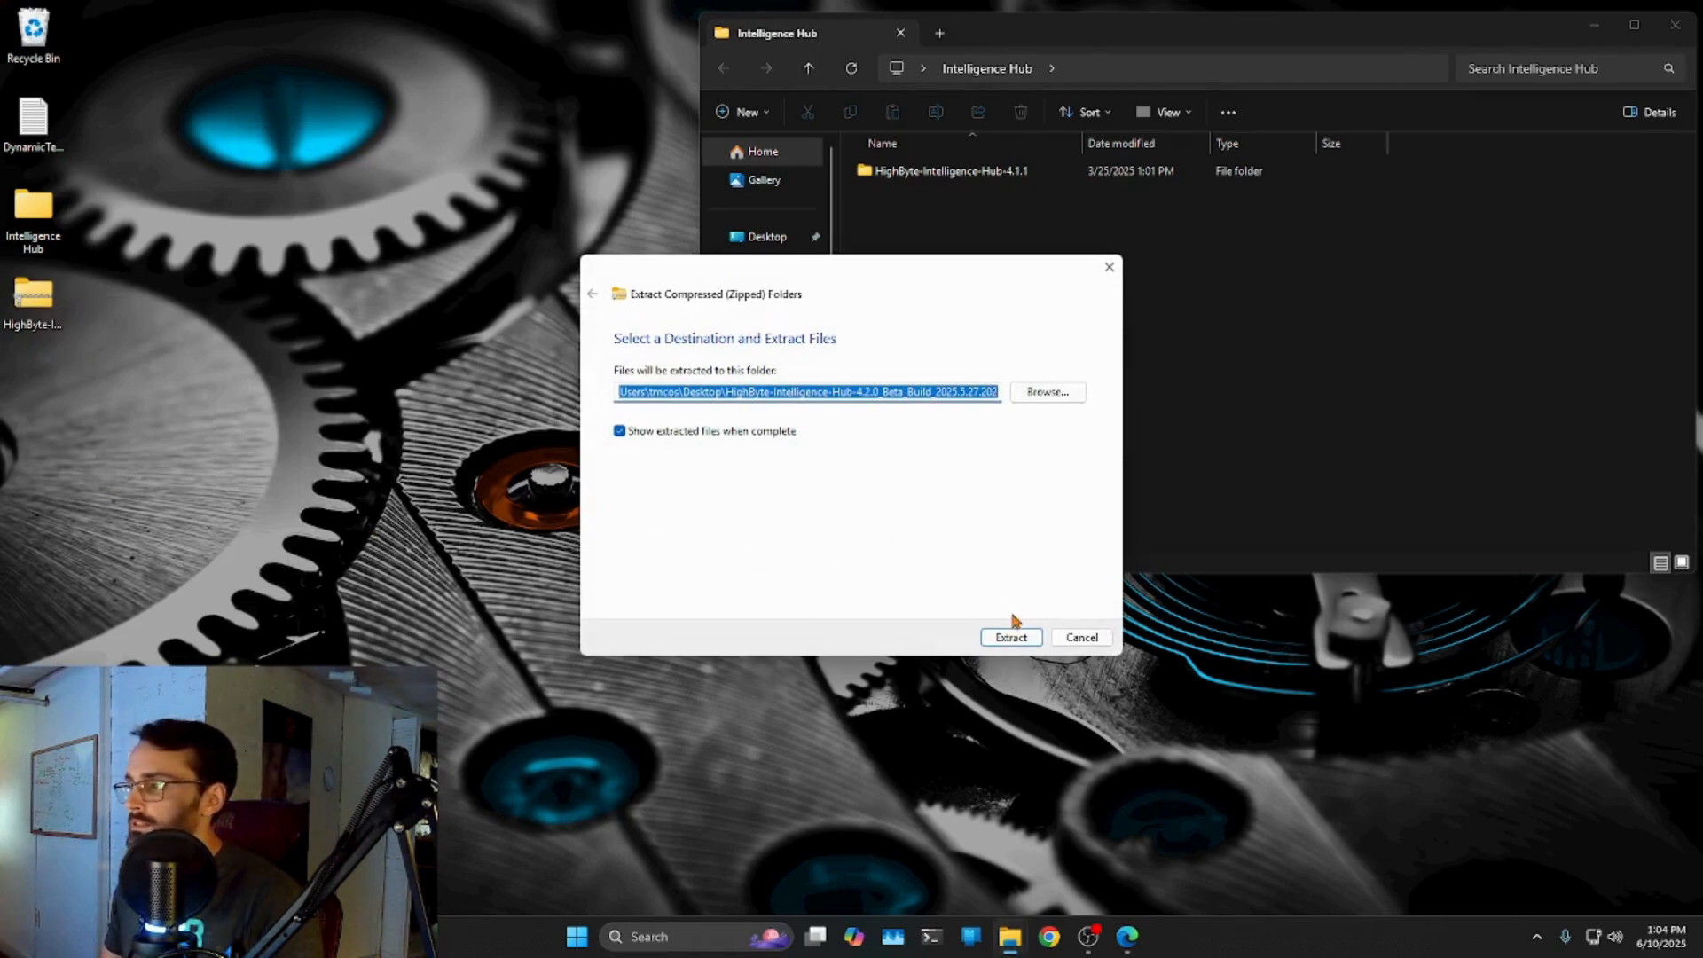
pyautogui.click(1011, 637)
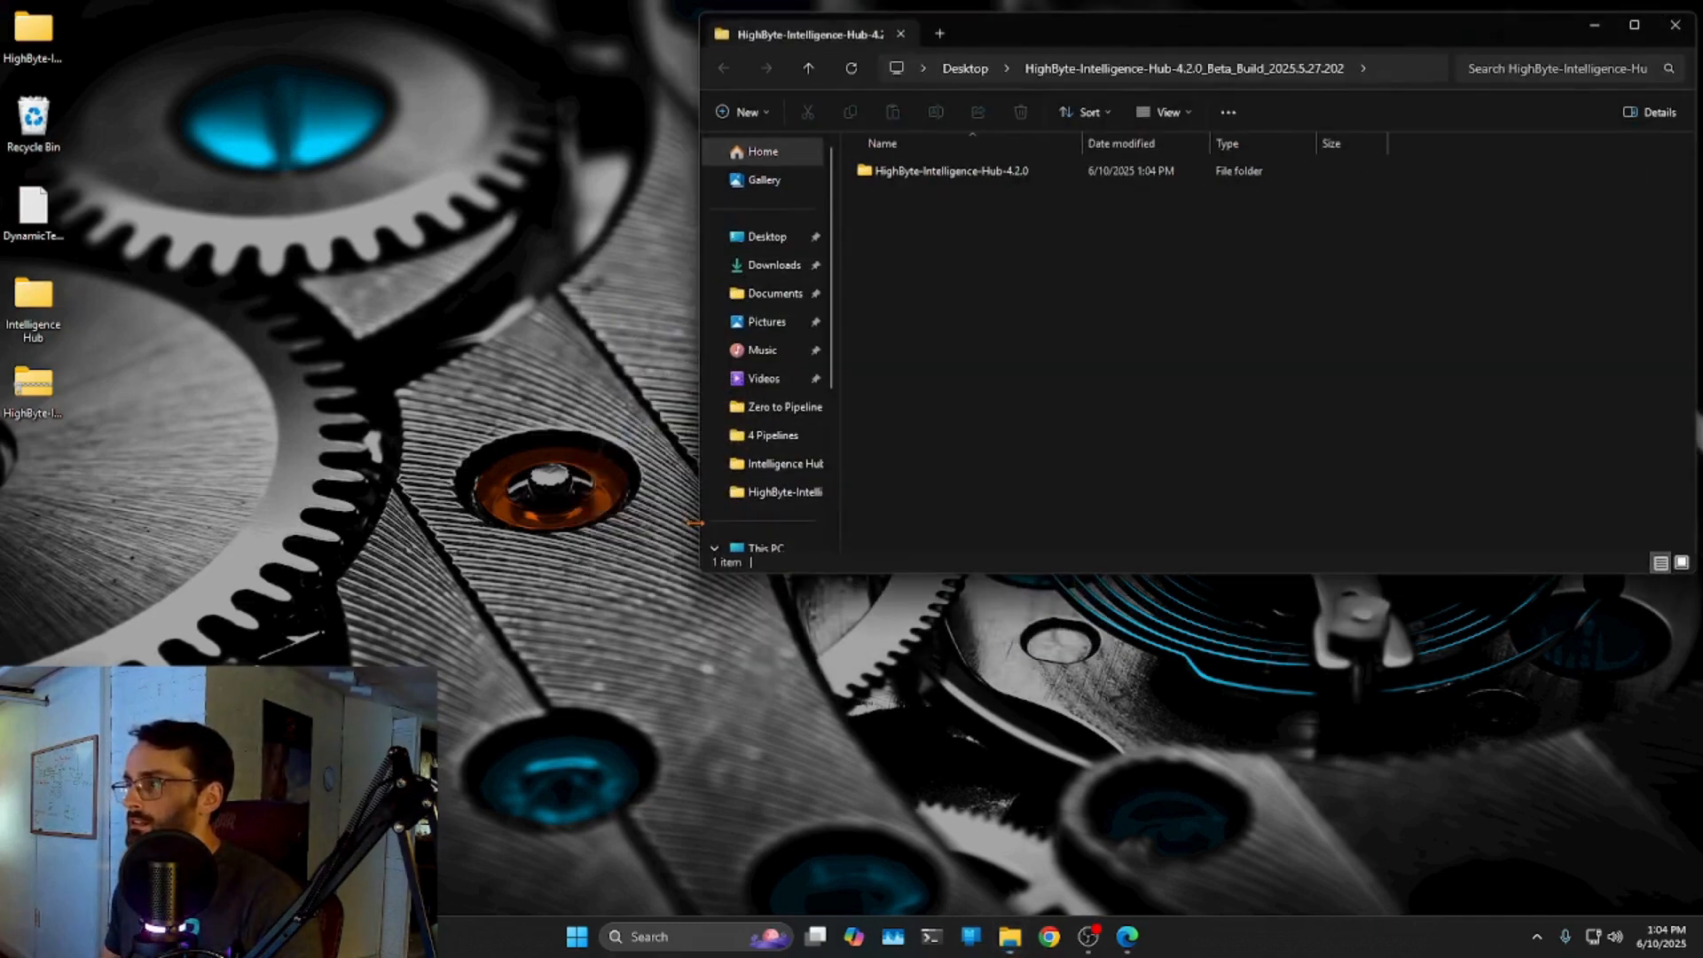
pyautogui.moveTo(1044, 40); pyautogui.dragTo(677, 419)
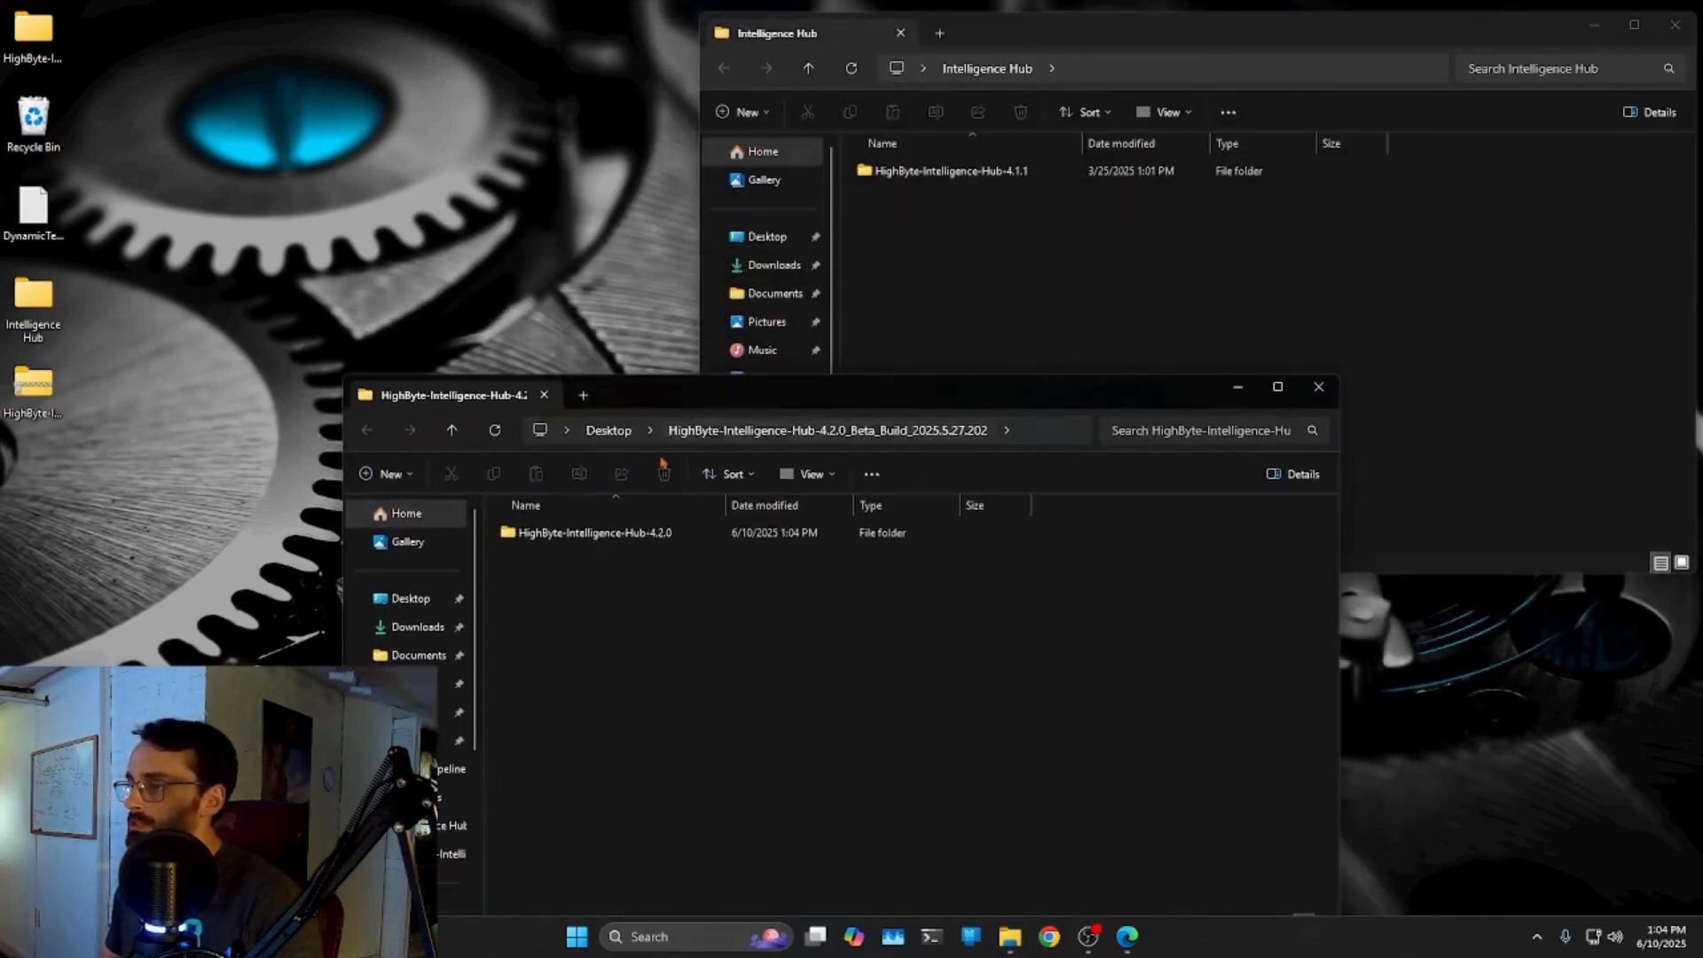
pyautogui.moveTo(595, 537); pyautogui.dragTo(1024, 291)
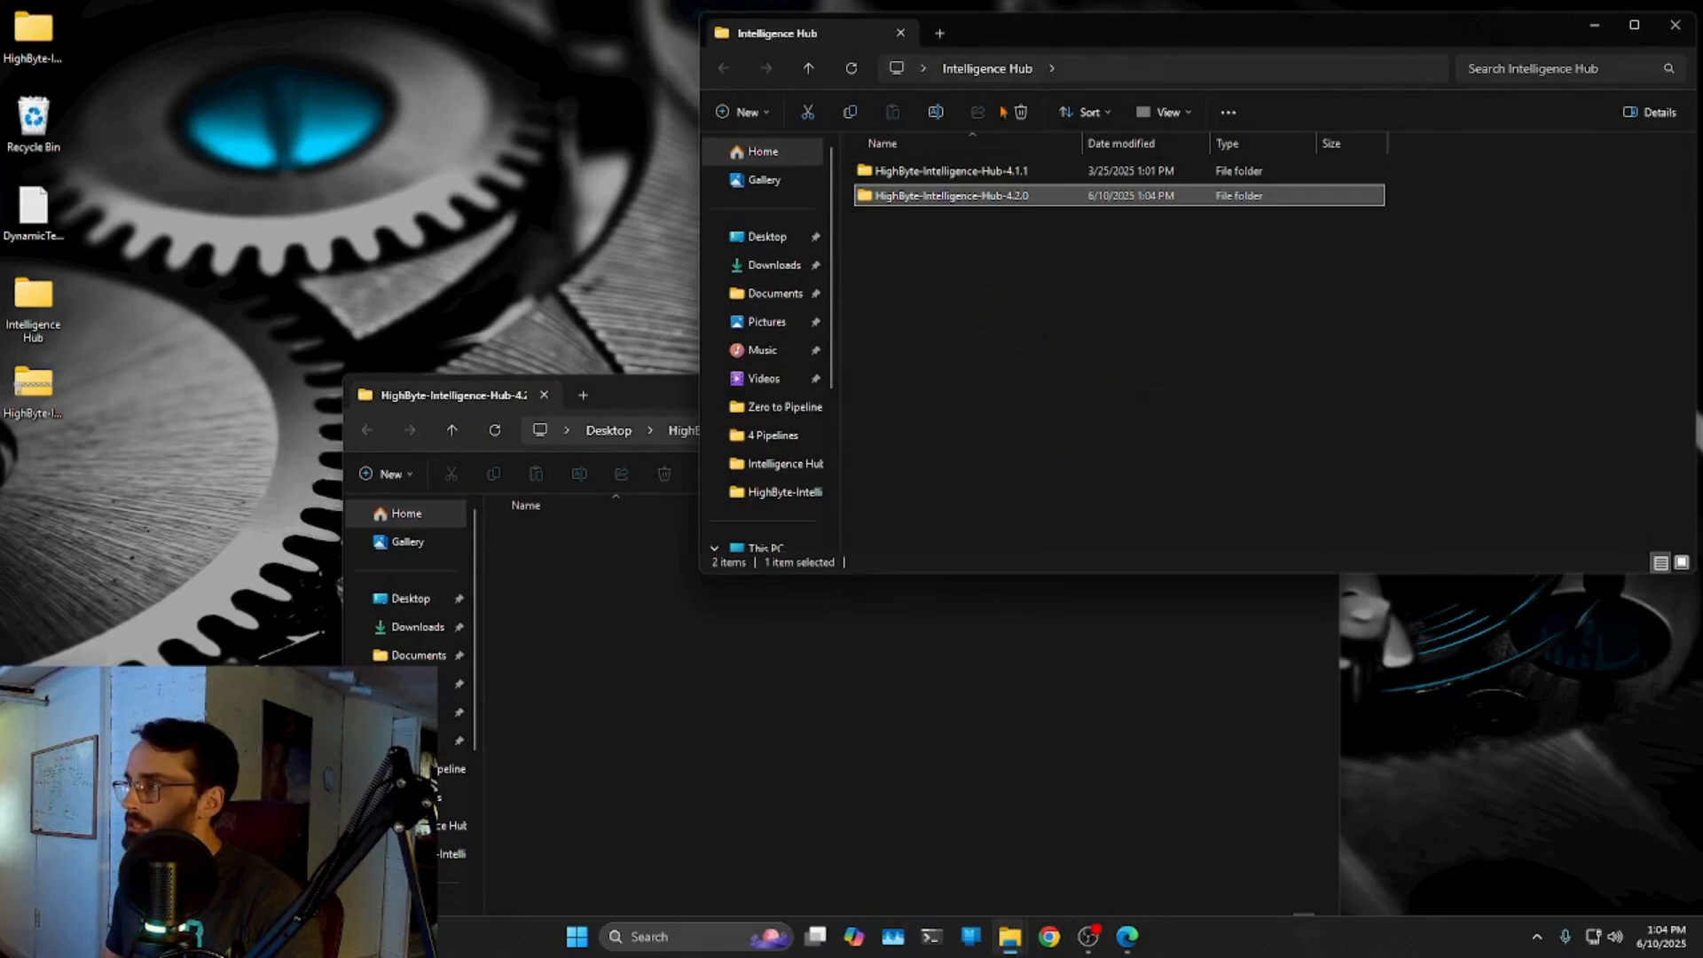
pyautogui.moveTo(625, 402); pyautogui.dragTo(403, 347)
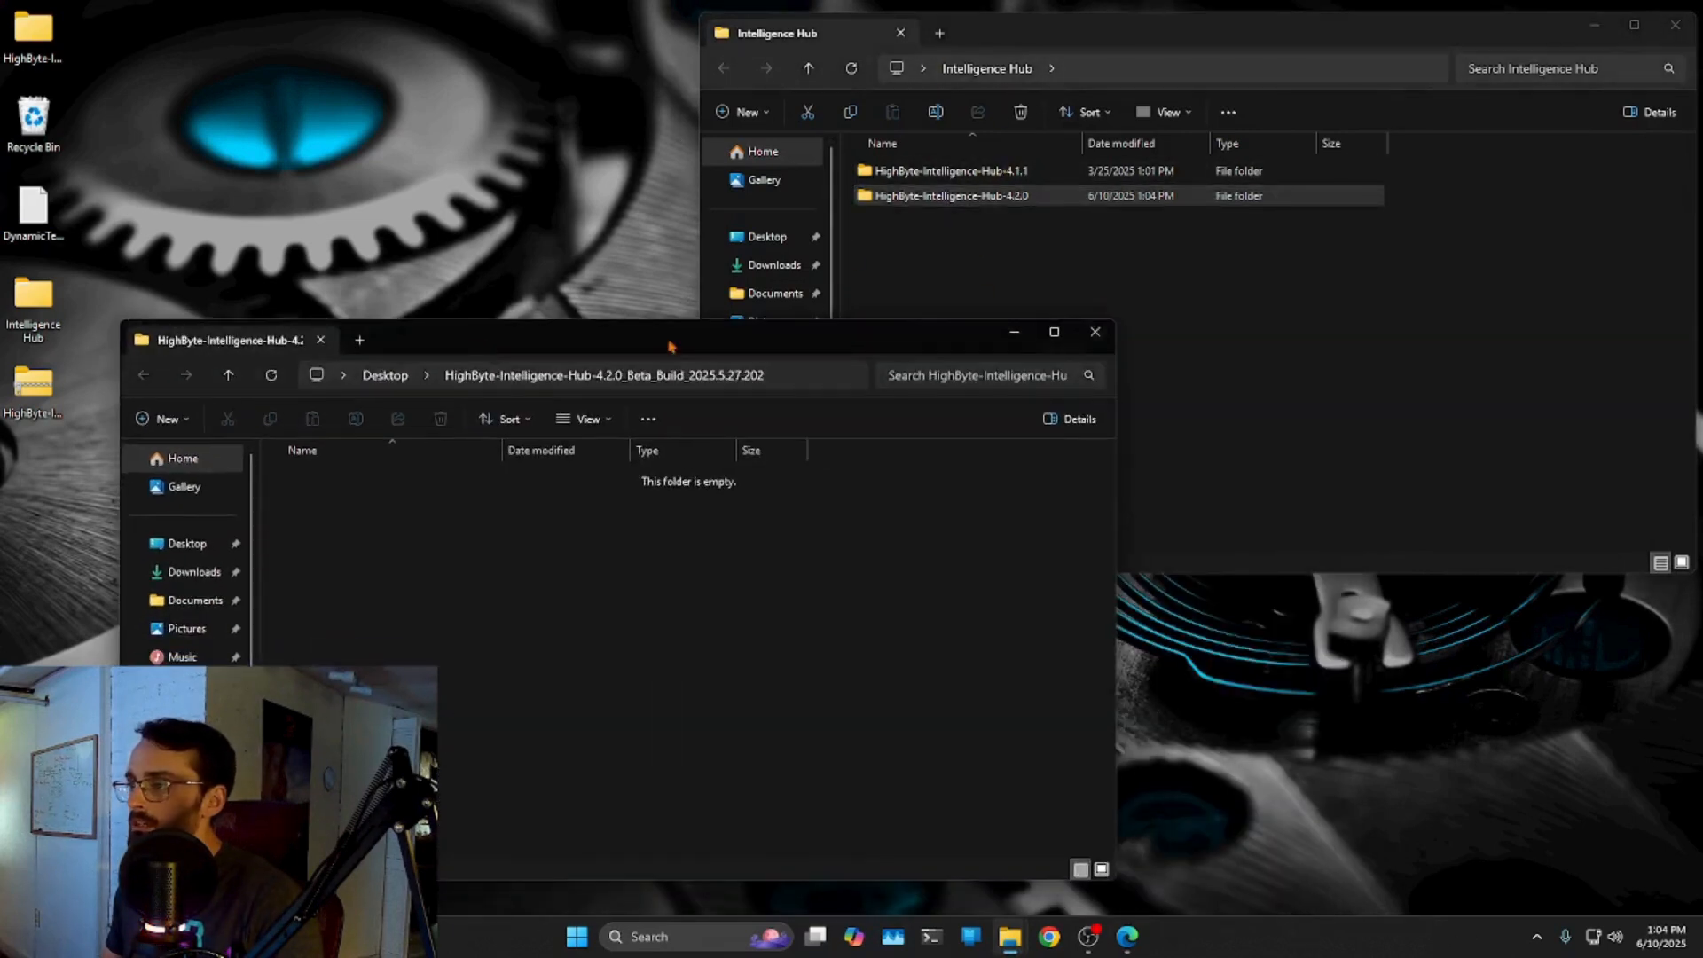
pyautogui.click(1096, 332)
# Delete the empty extracted folder from the desktop and open the new 4.2.0 folder.
pyautogui.click(46, 388)
pyautogui.rightClick(40, 390)
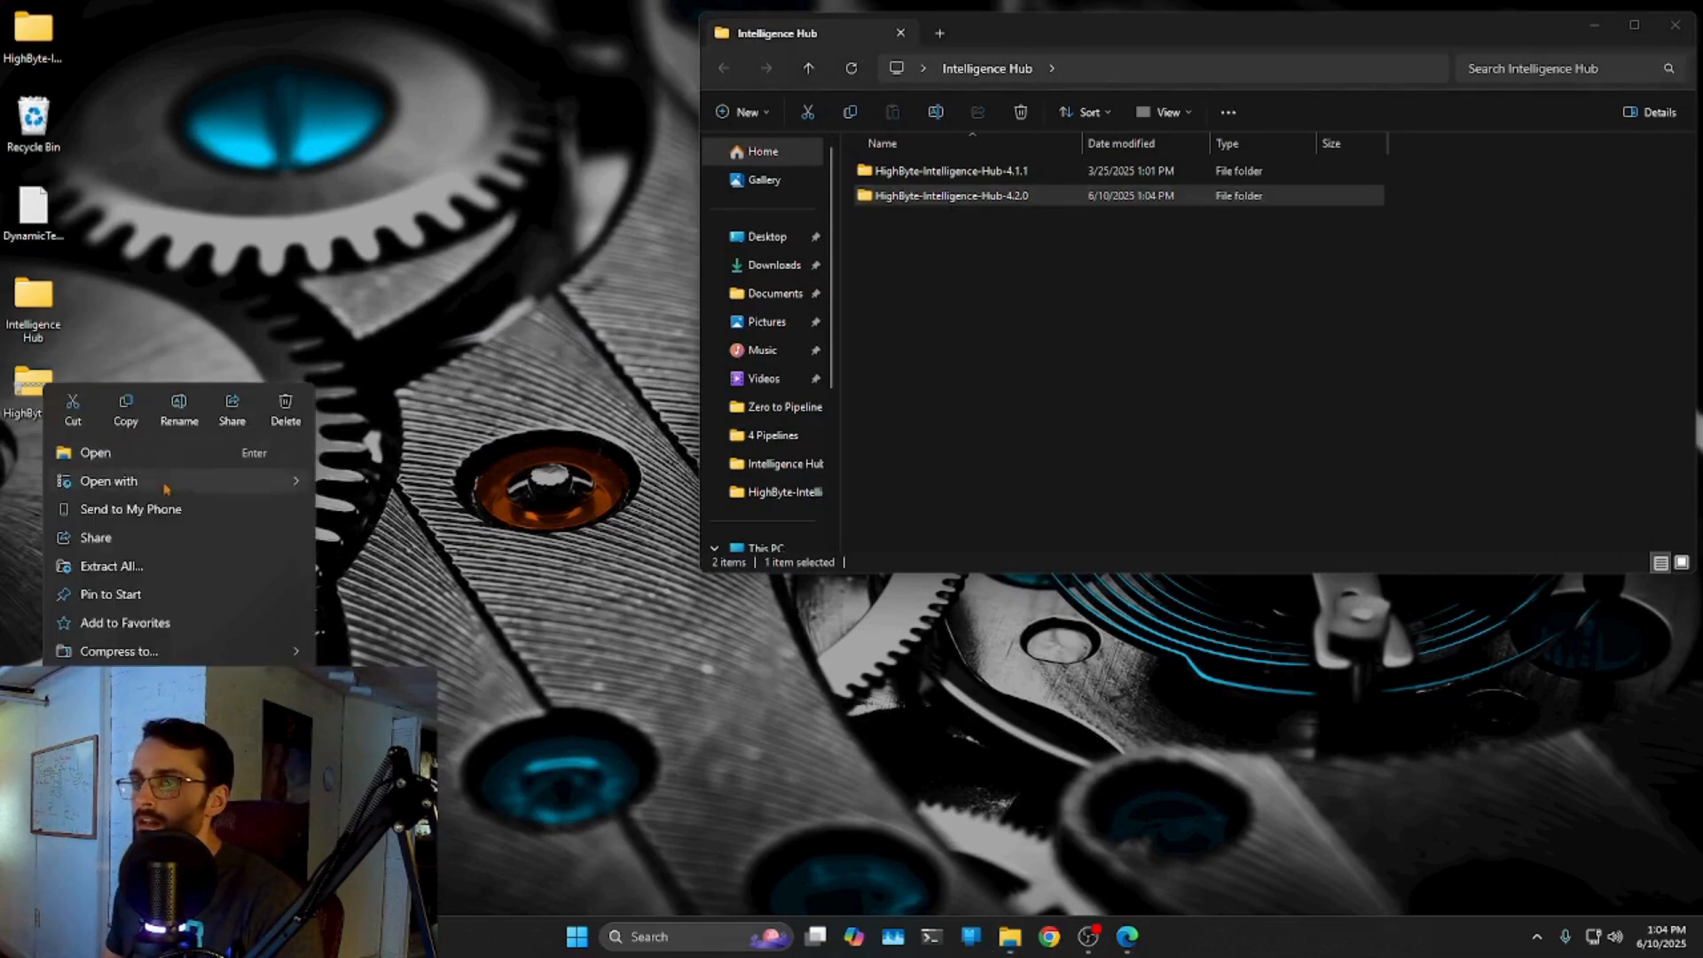
pyautogui.rightClick(33, 40)
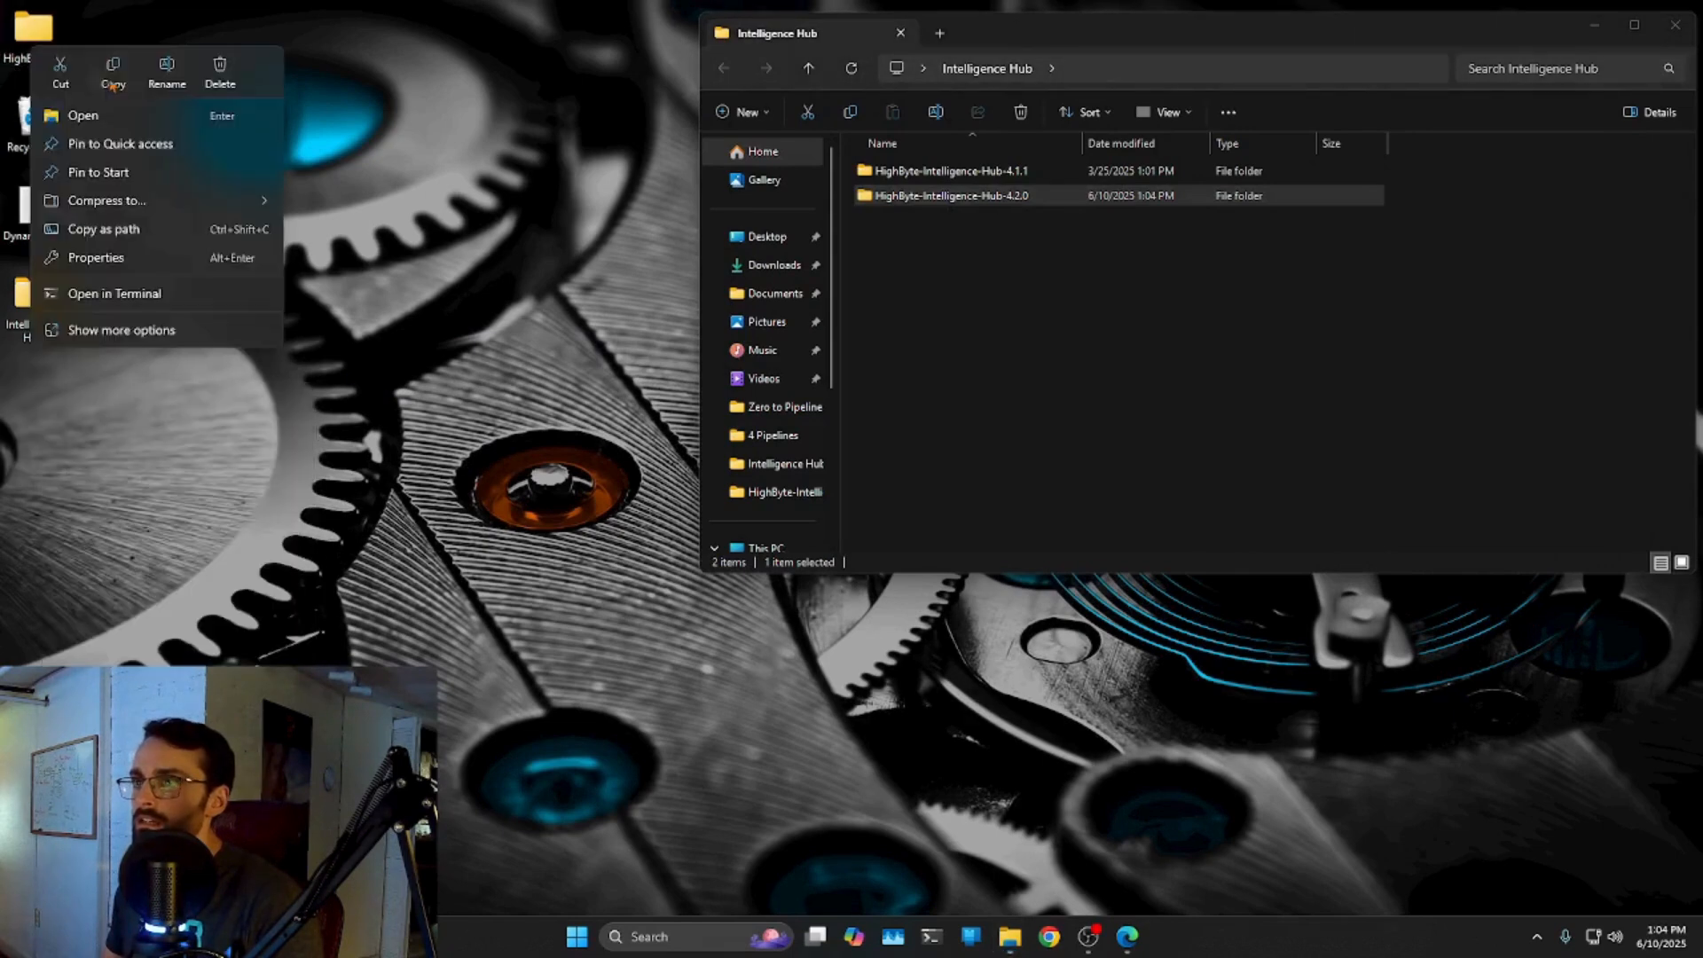
pyautogui.click(222, 71)
pyautogui.click(1448, 368)
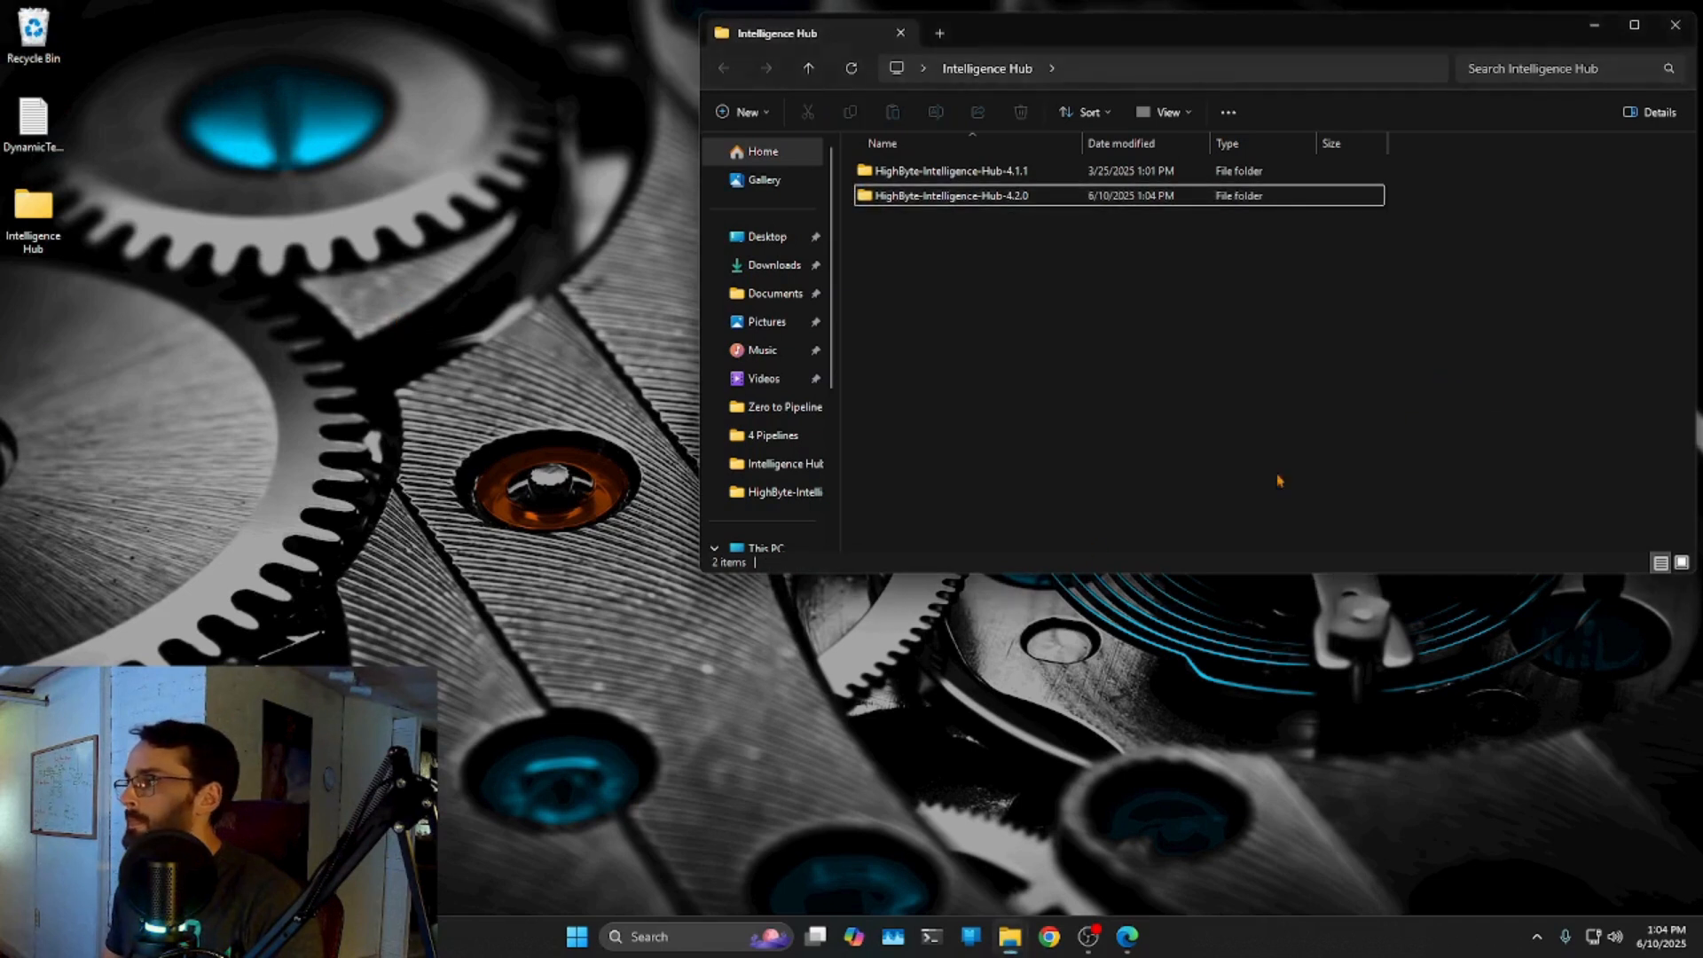
pyautogui.doubleClick(1008, 197)
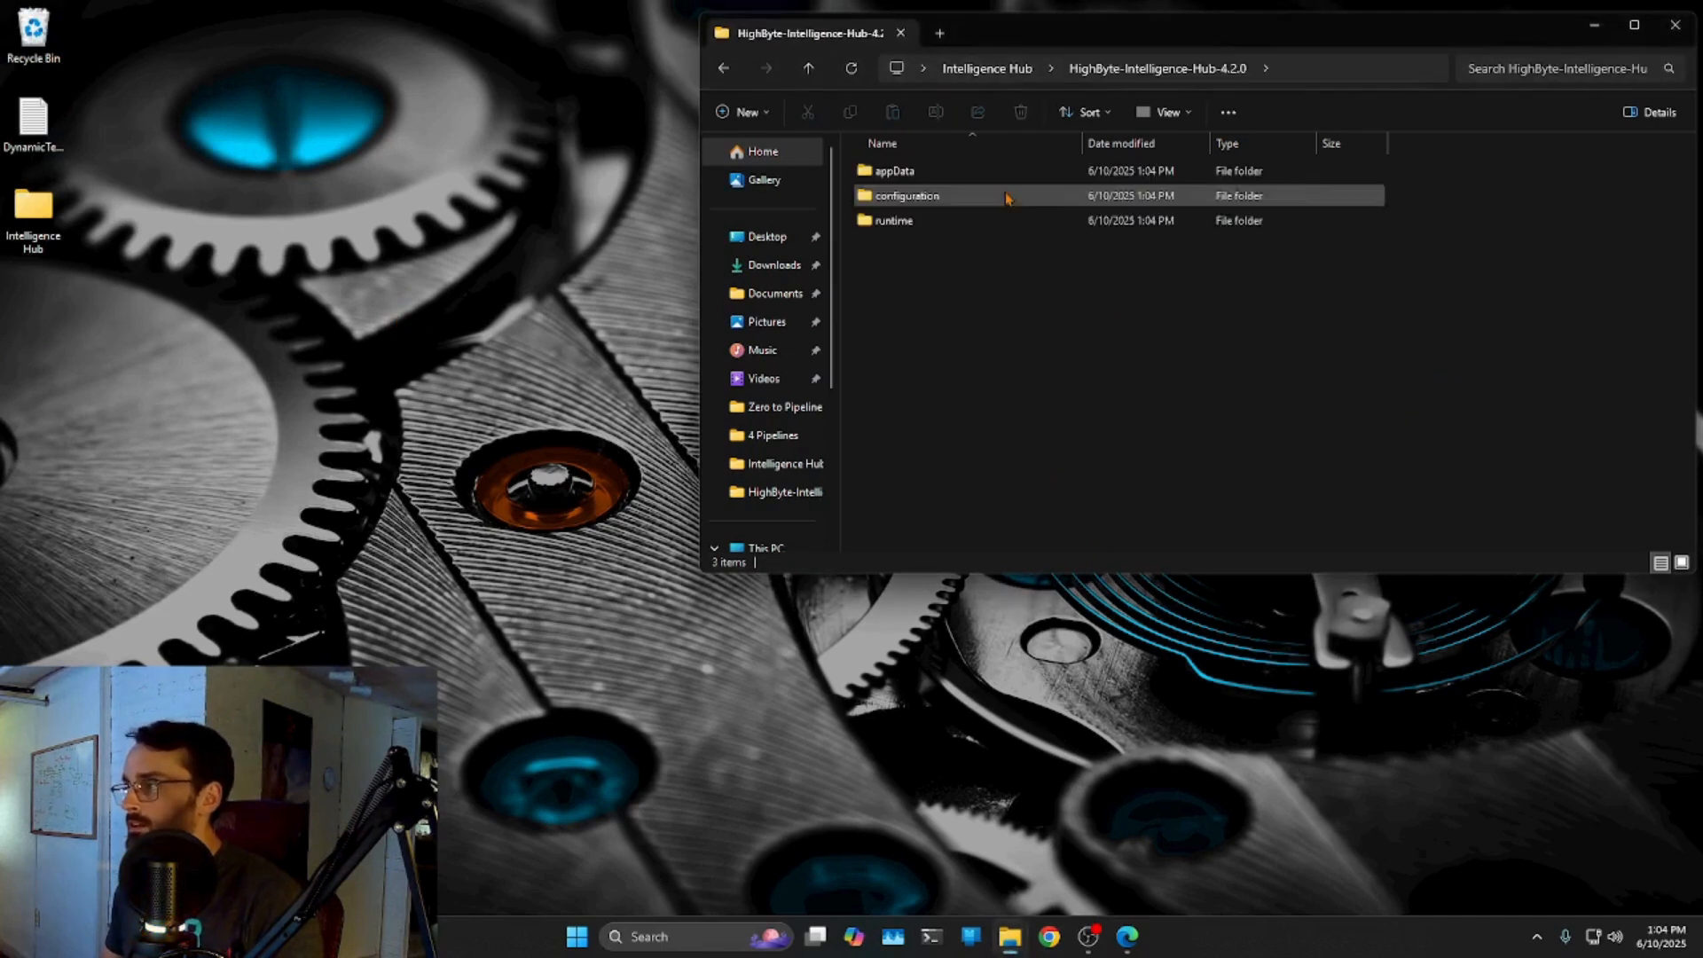
# Copy the appData folder from HighByte-Intelligence-Hub-4.1.1.
pyautogui.click(812, 67)
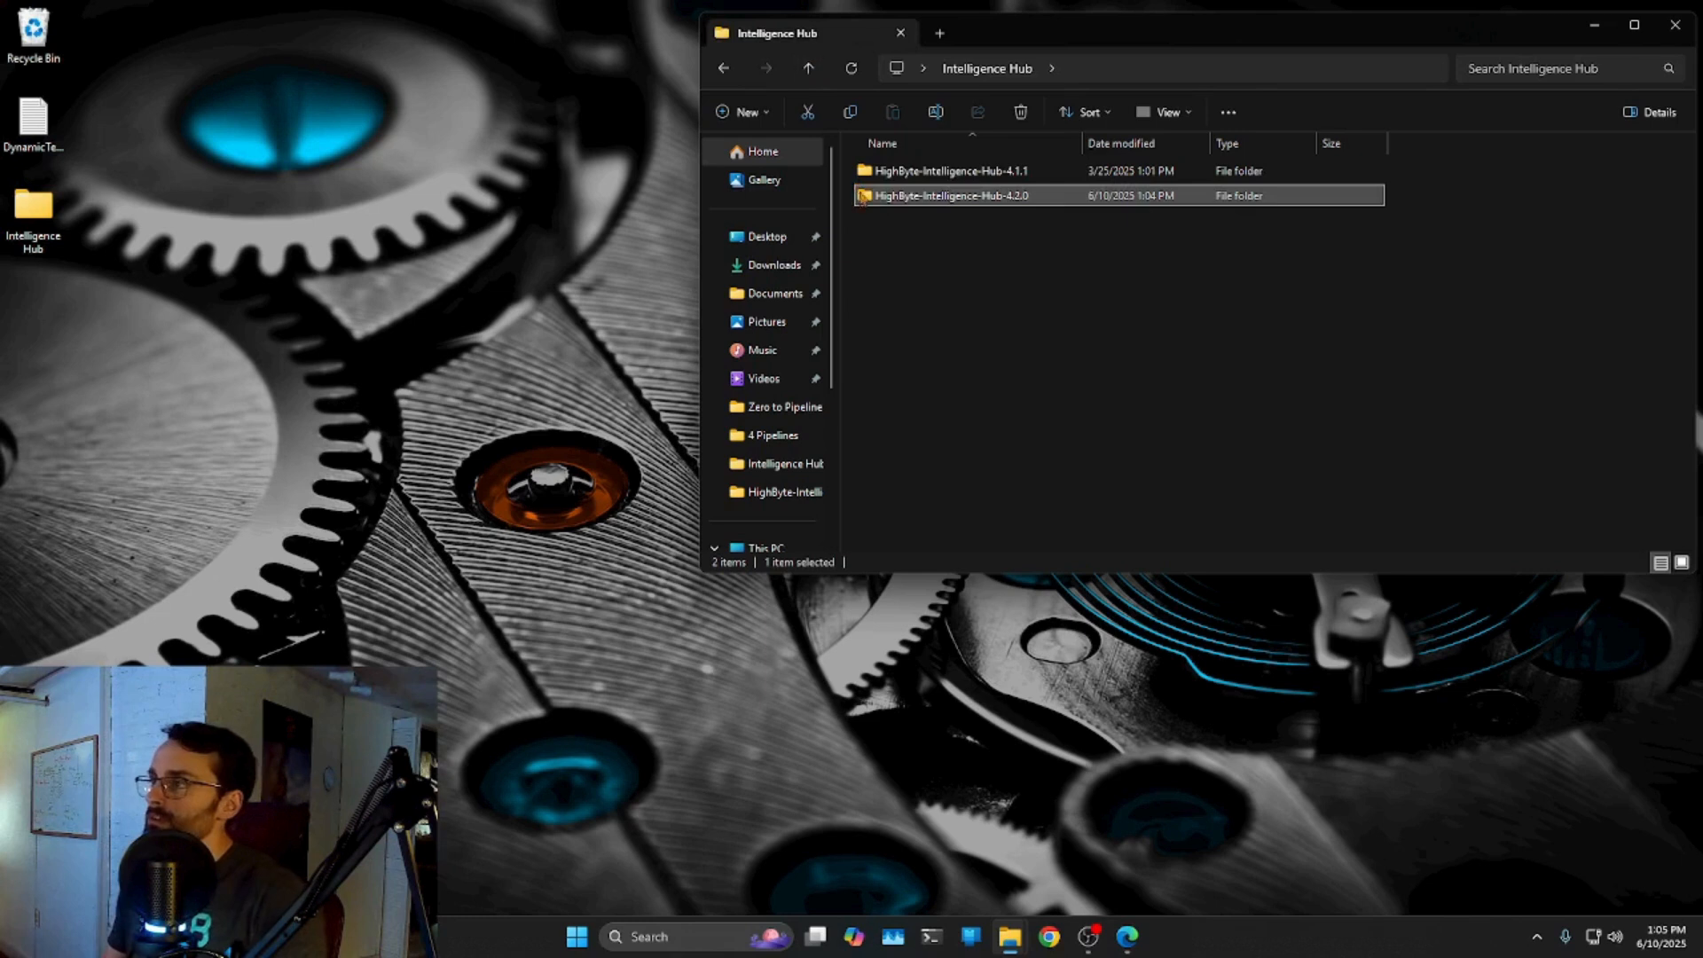
pyautogui.doubleClick(996, 178)
pyautogui.rightClick(907, 172)
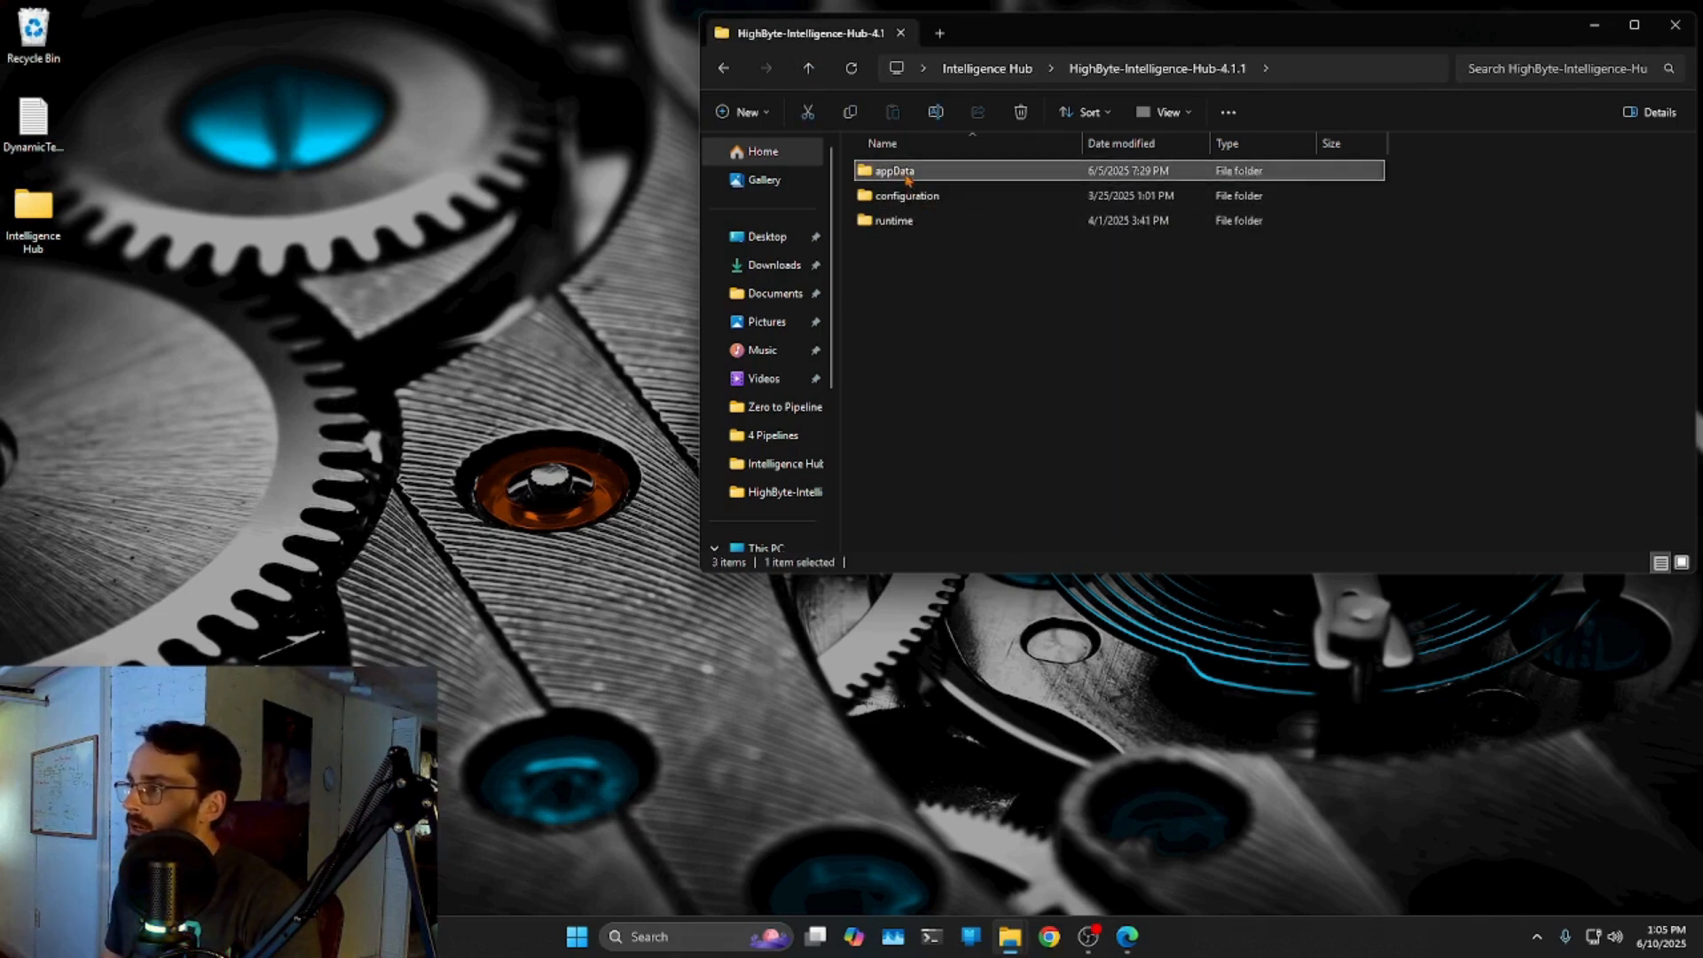
pyautogui.click(987, 200)
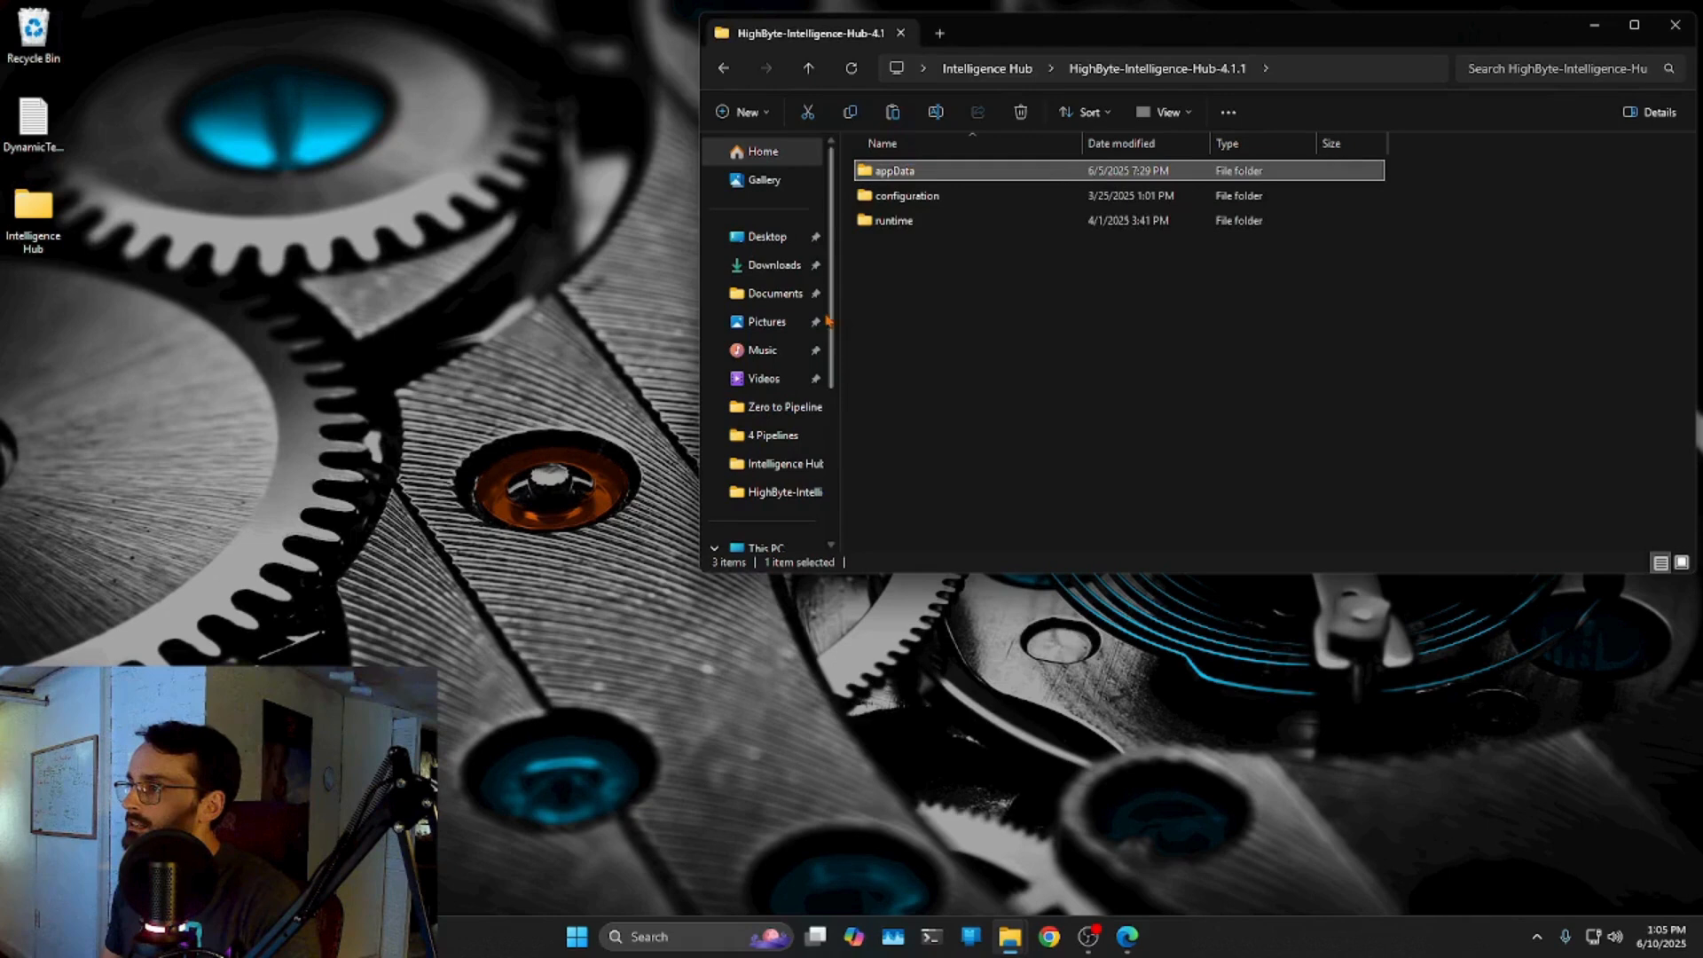
# Replace the 4.2.0 appData with the copied one and open the runtime folder.
pyautogui.click(808, 67)
pyautogui.doubleClick(961, 197)
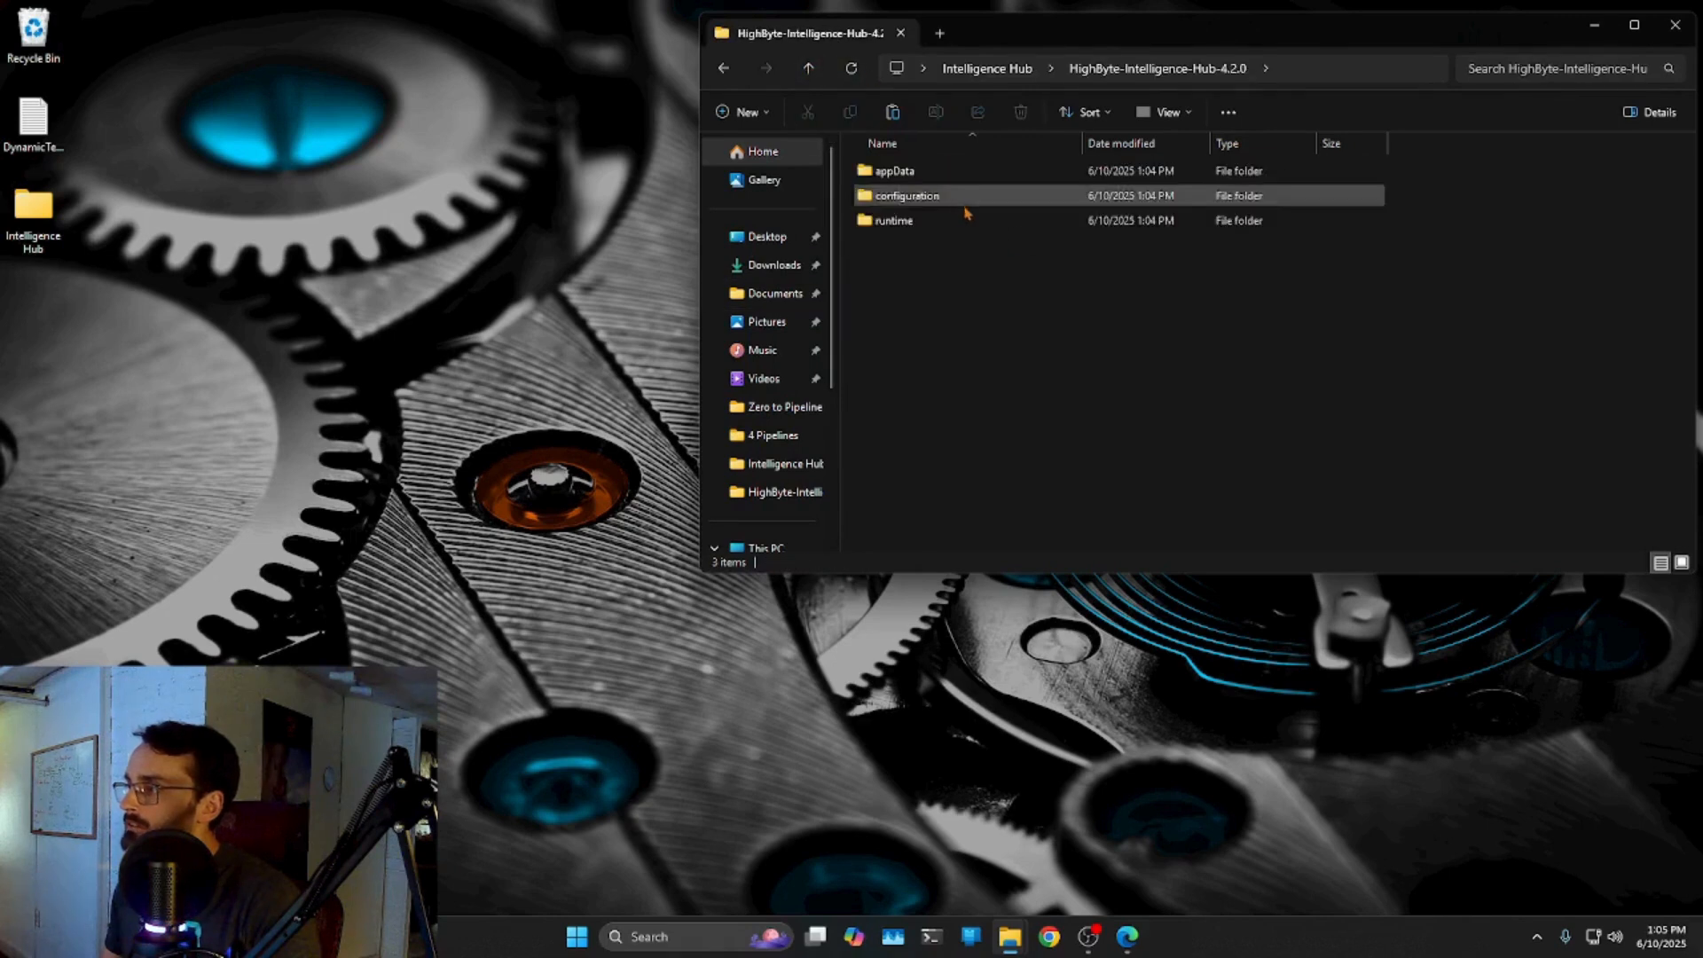
pyautogui.click(963, 172)
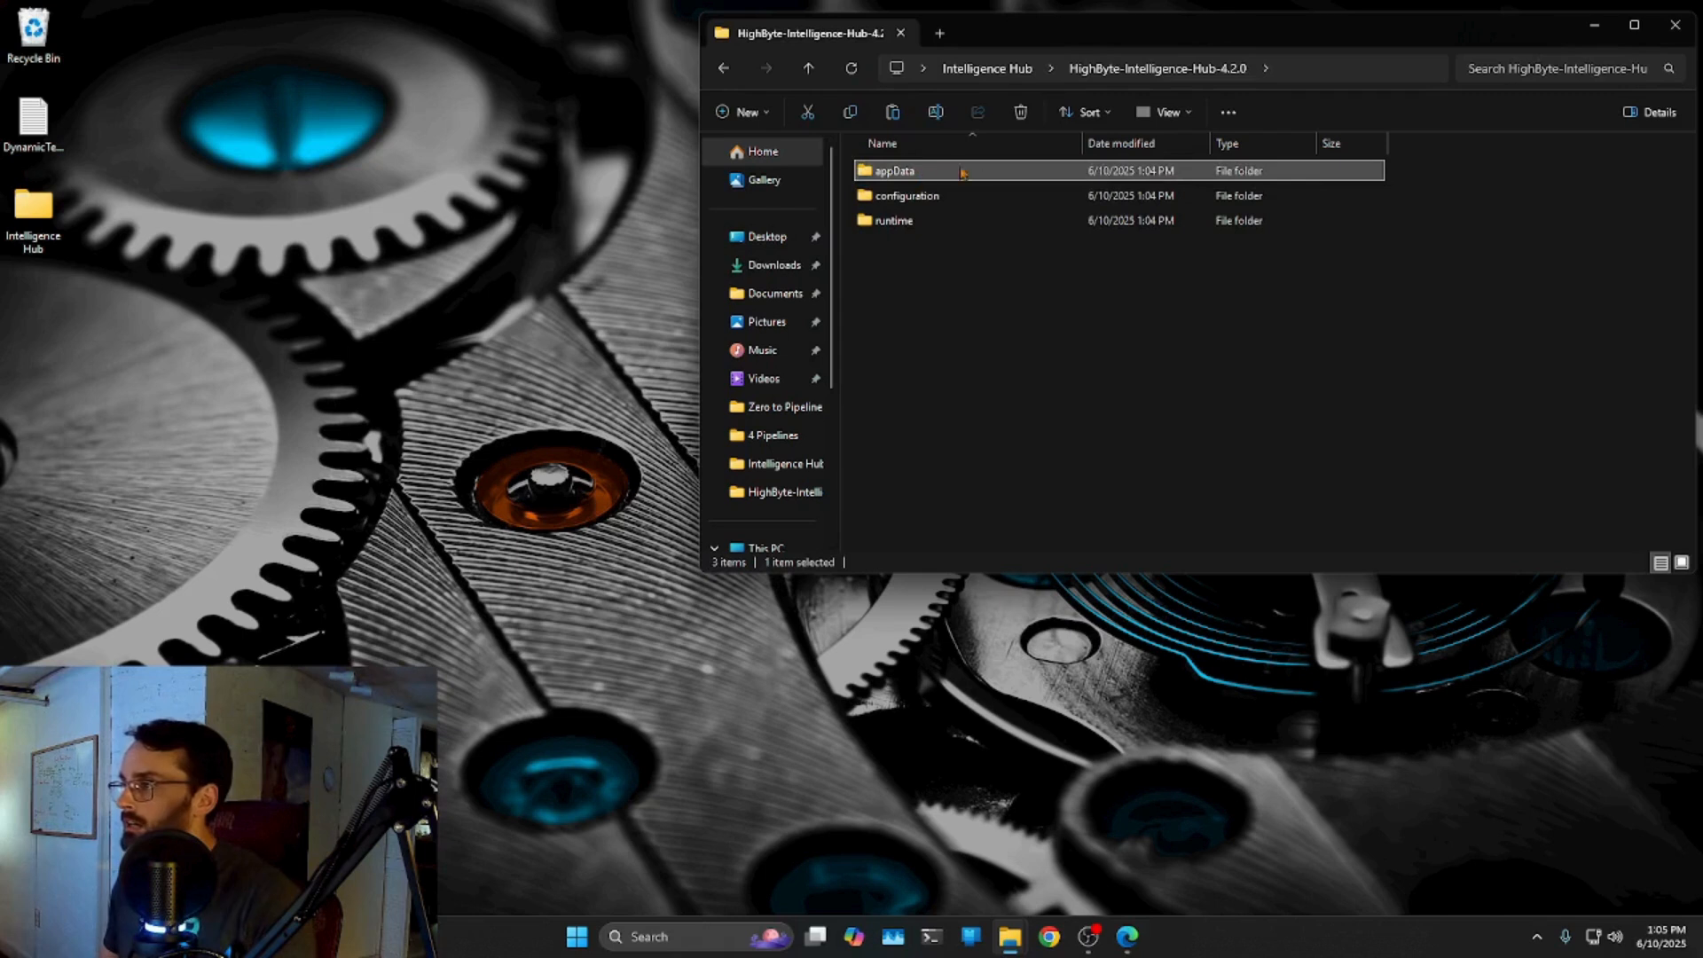
pyautogui.click(1021, 113)
pyautogui.rightClick(919, 260)
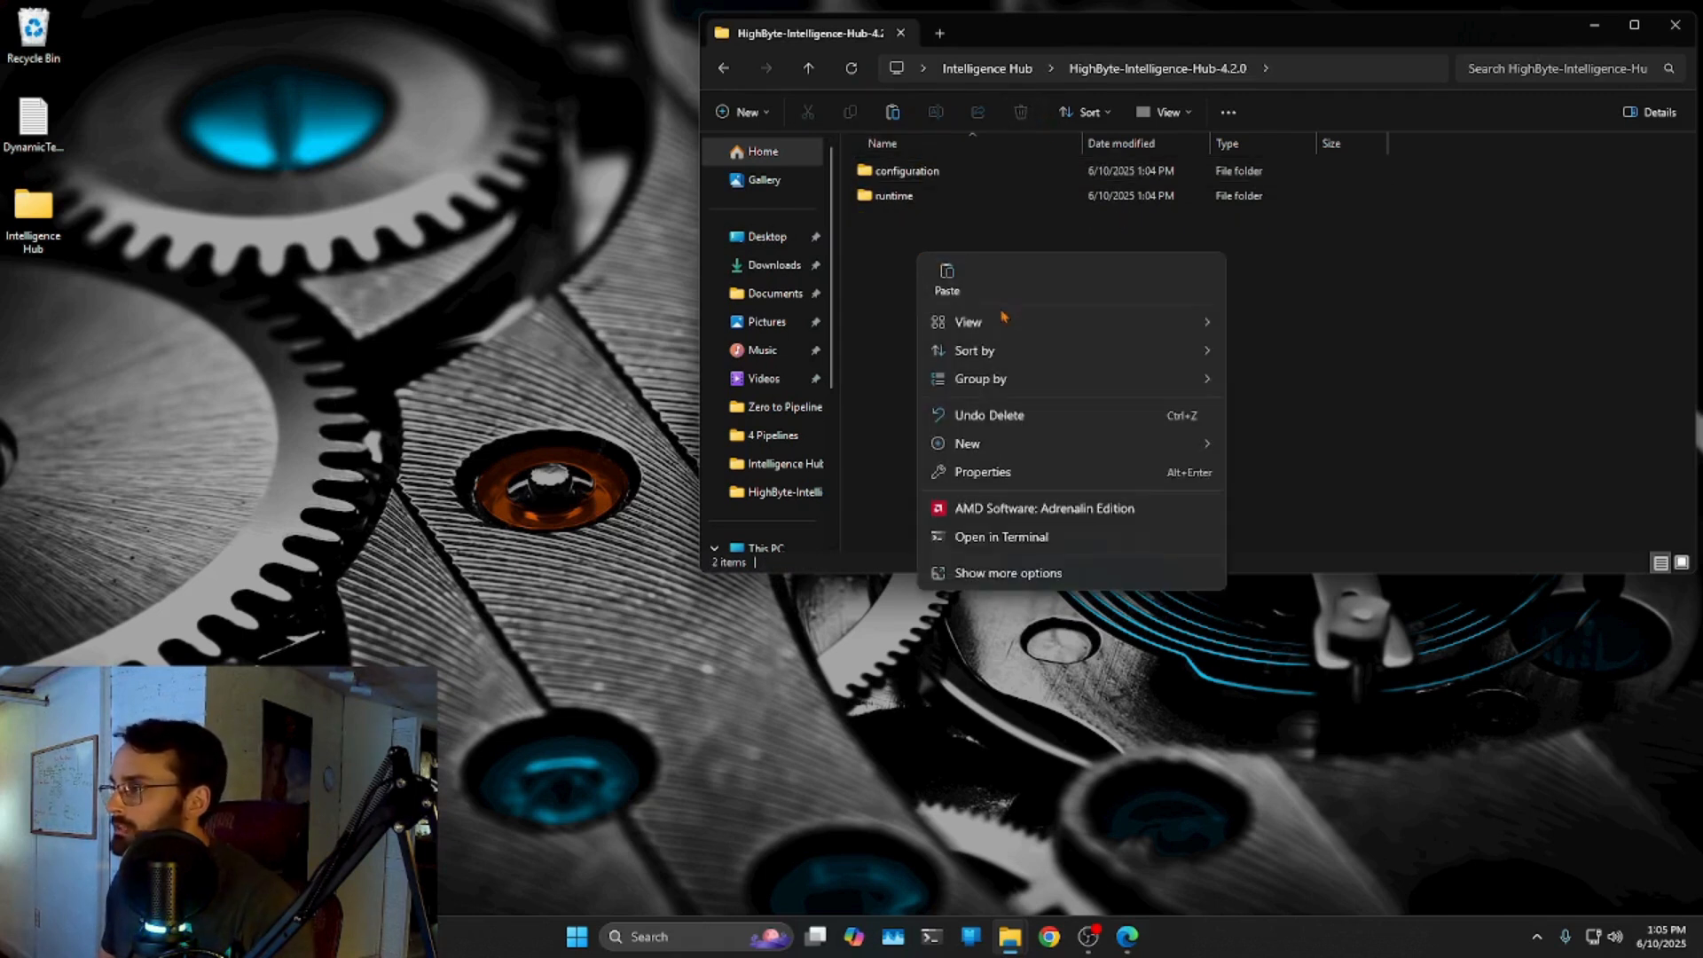
pyautogui.click(947, 285)
pyautogui.doubleClick(944, 197)
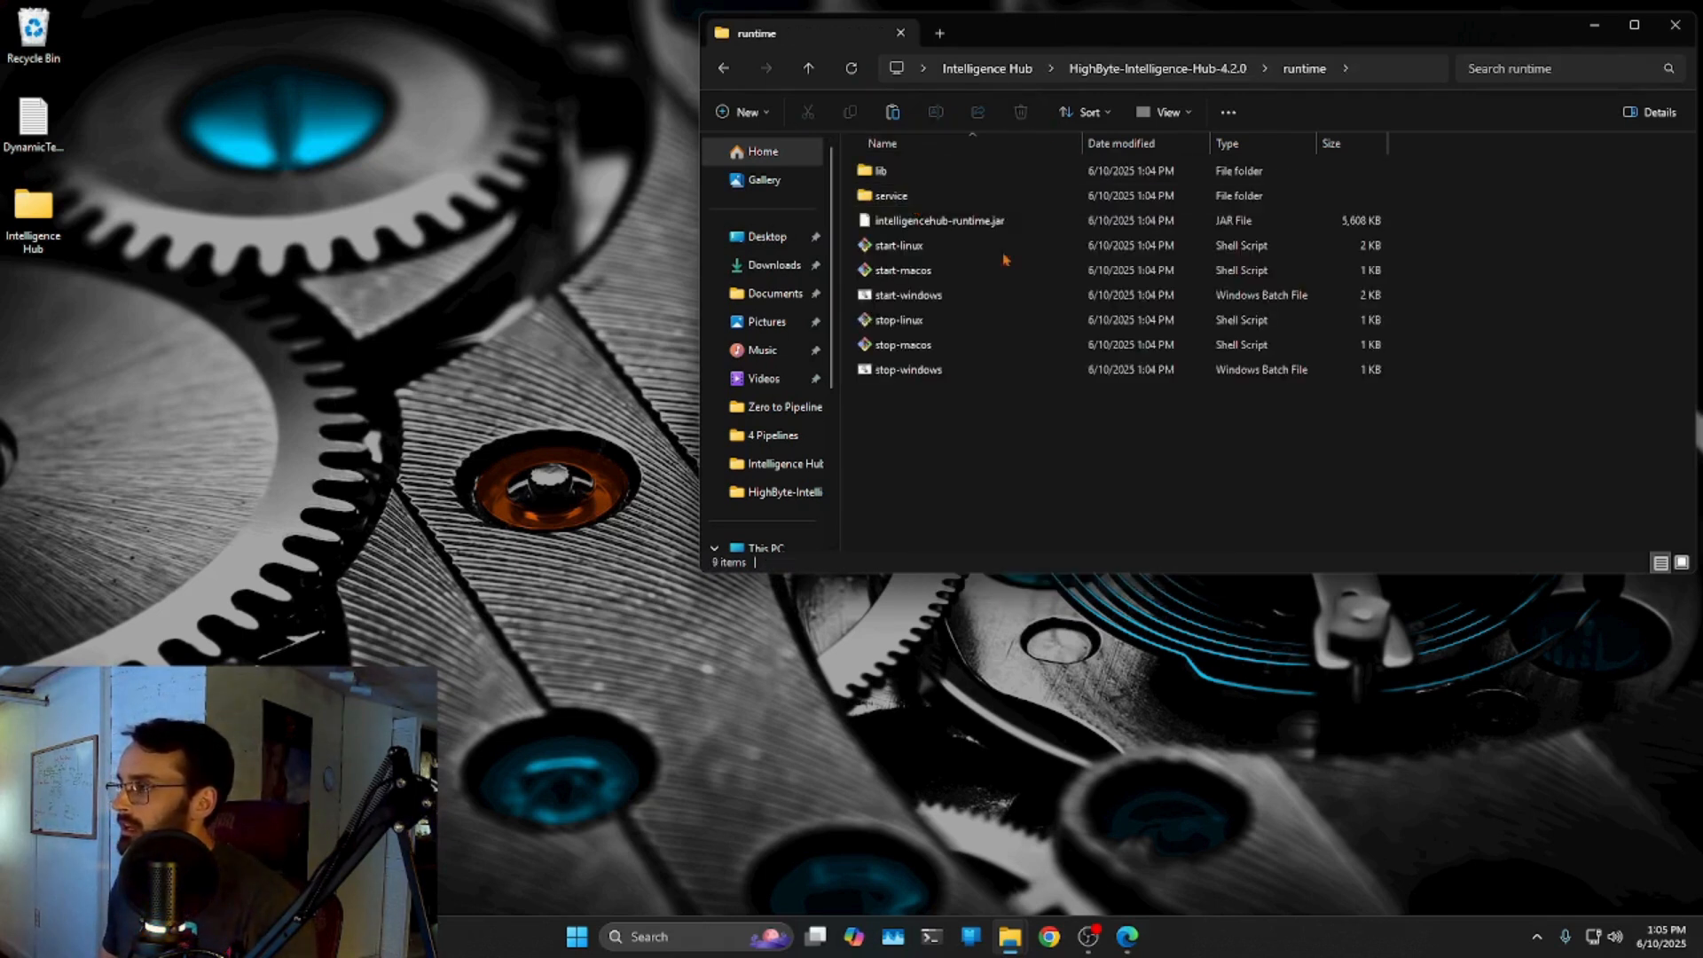
# Run start-windows past the SmartScreen warning until the 4.2.0 runtime reports "Started runtime.".
pyautogui.doubleClick(923, 295)
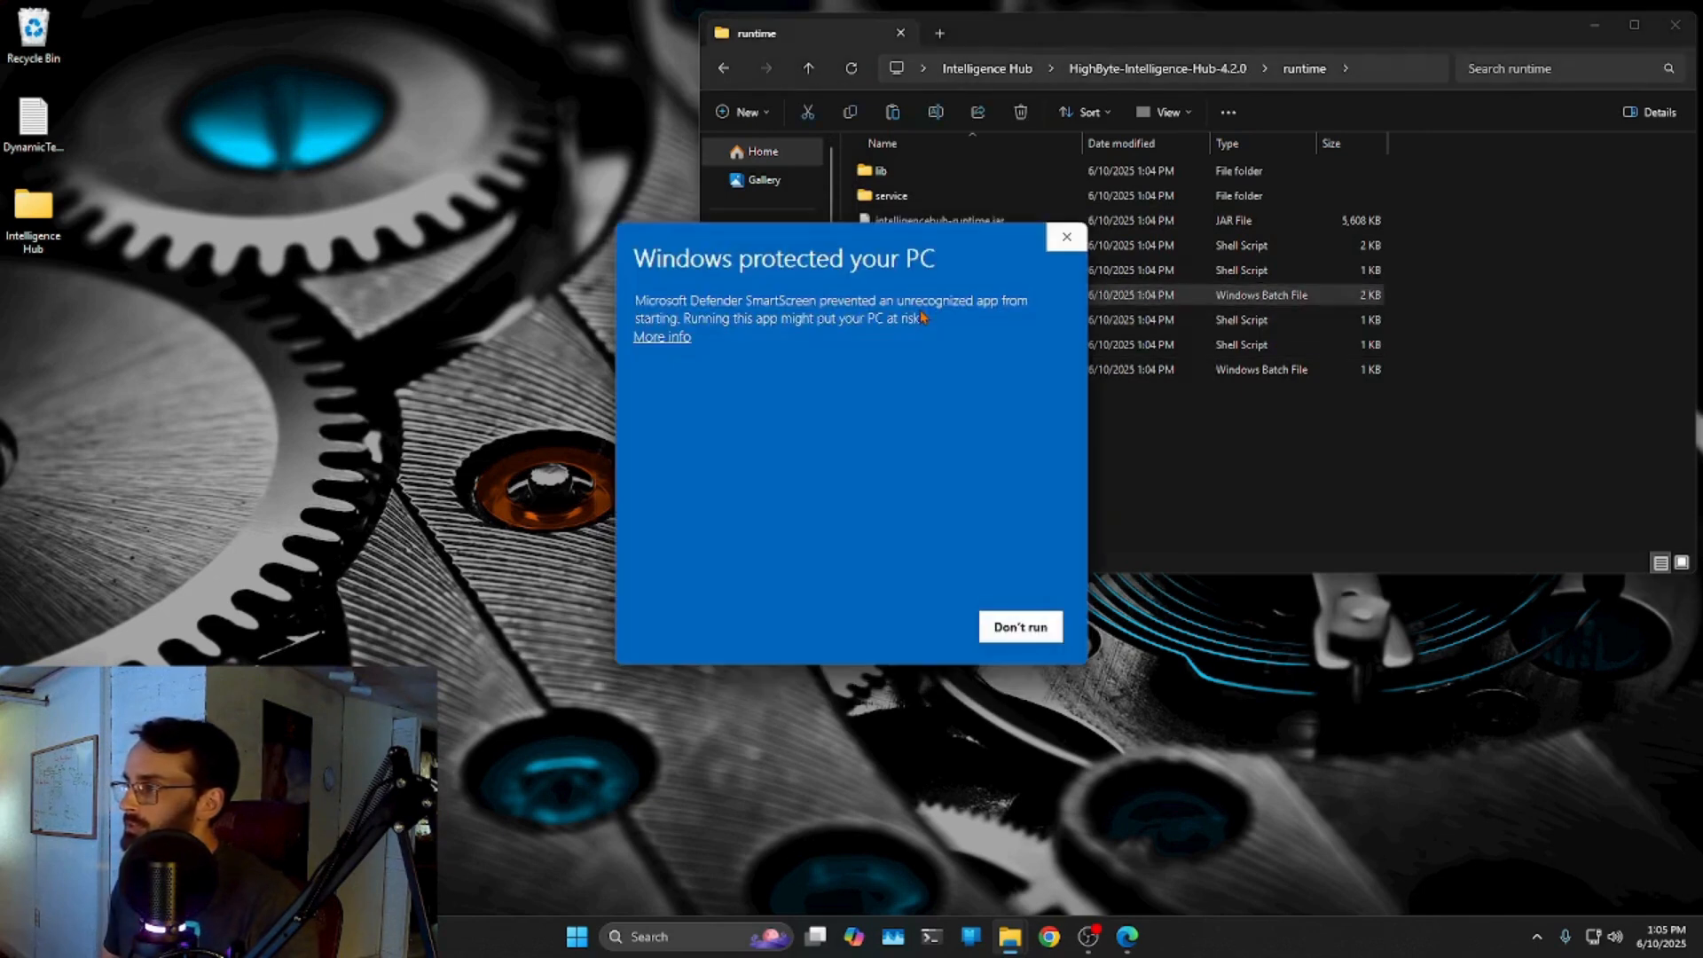
pyautogui.click(661, 337)
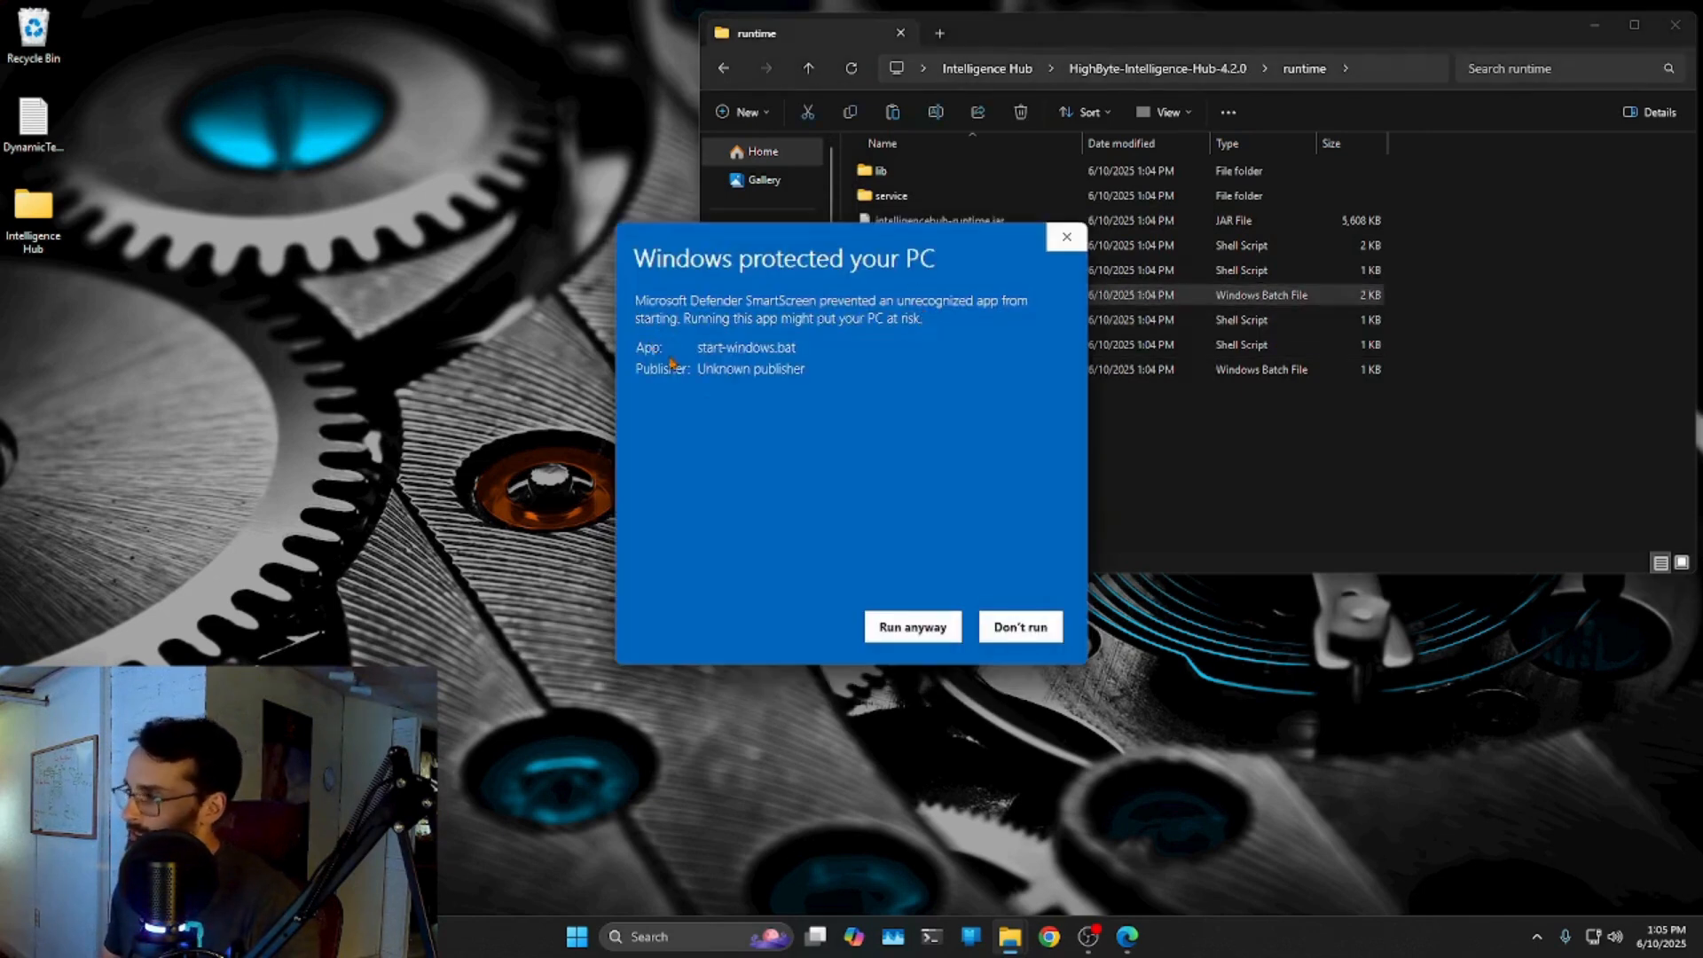
pyautogui.click(887, 626)
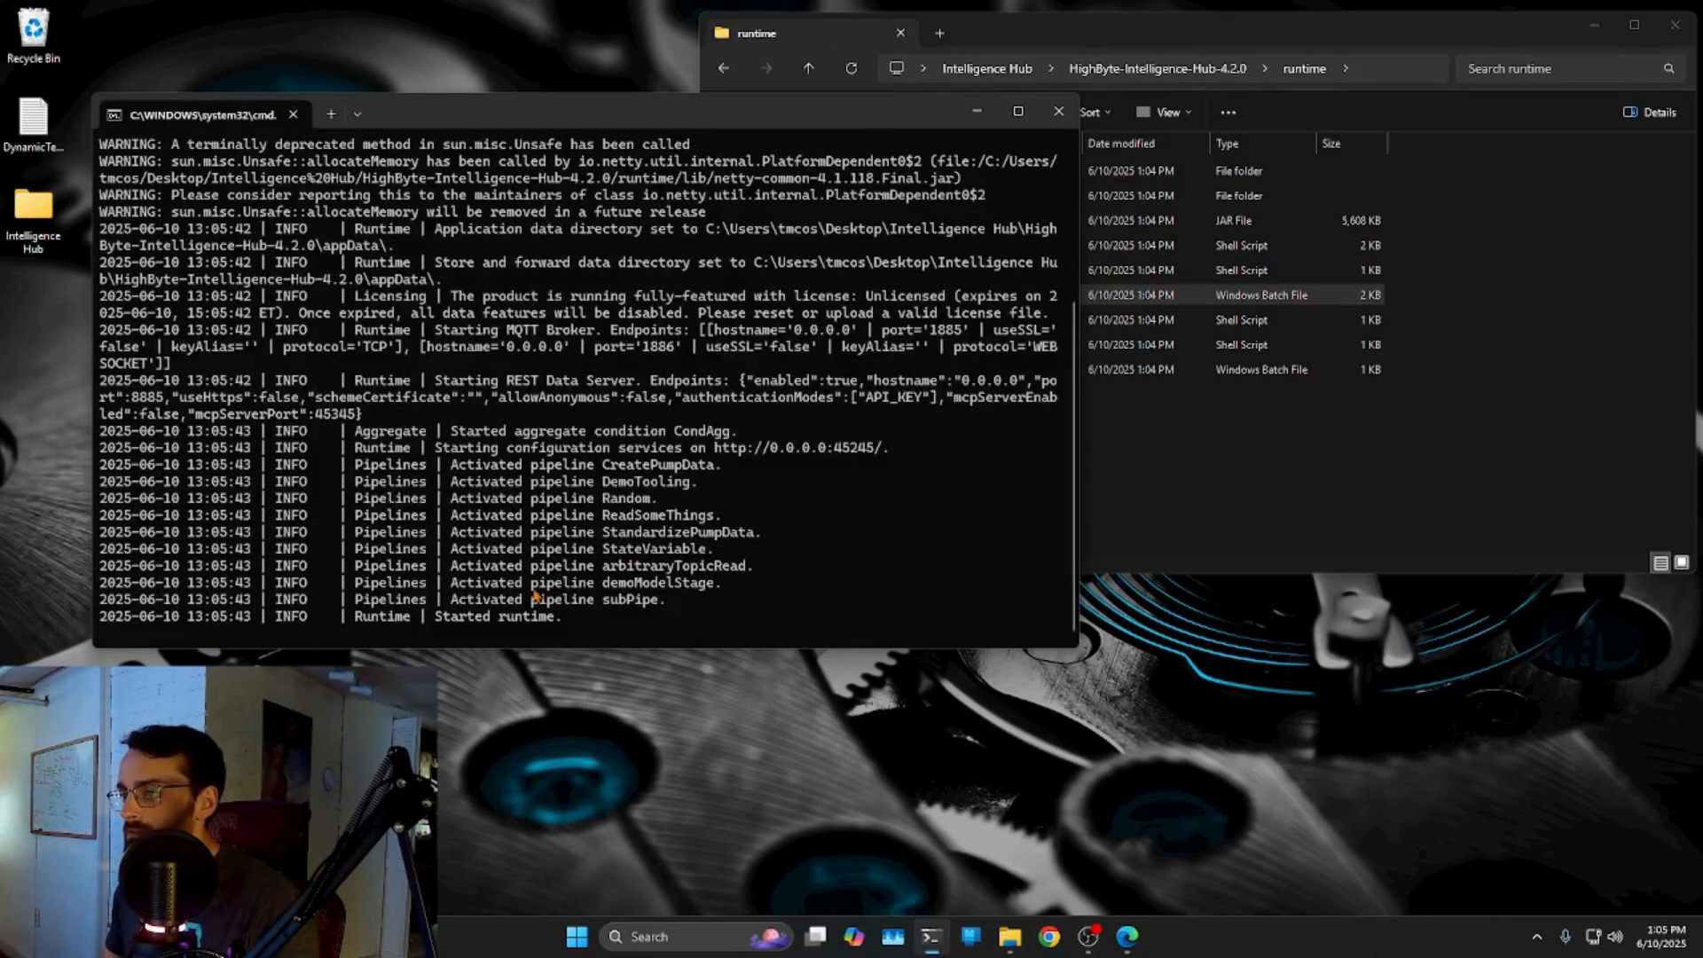
pyautogui.scroll(4, 508, 583)
pyautogui.scroll(-4, 566, 313)
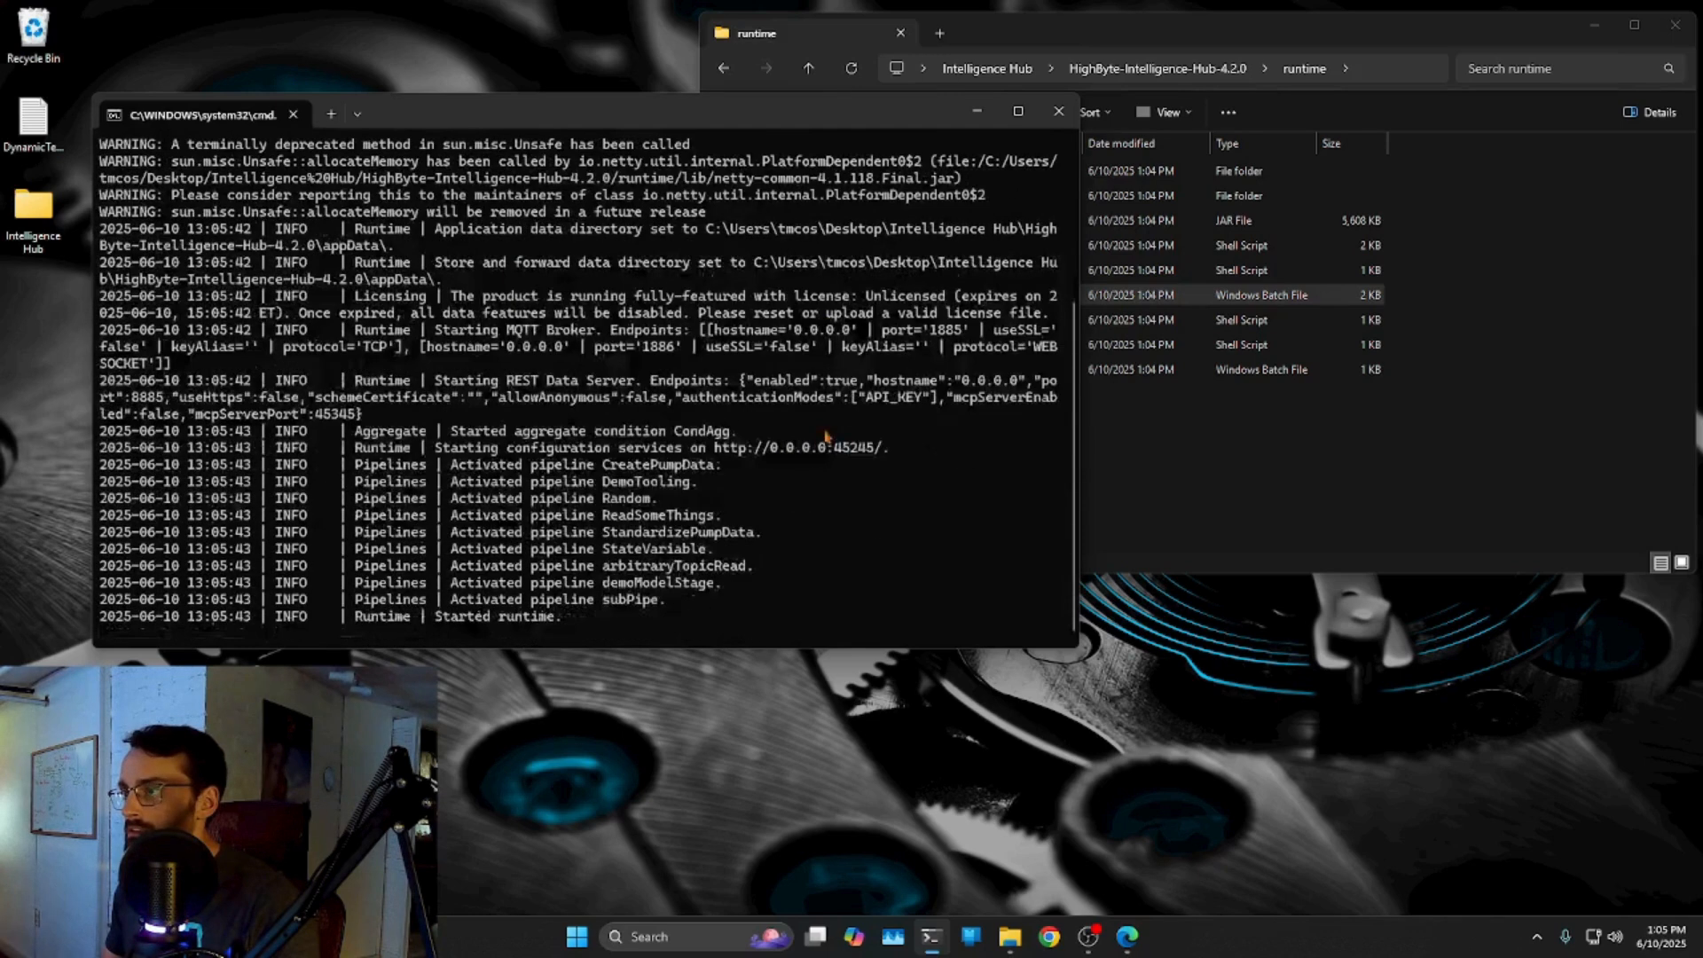
pyautogui.click(1130, 938)
# Try the mistyped address 127.0.01:45245 in Edge, then close the browser window.
pyautogui.hotkey('ctrl', 'w')
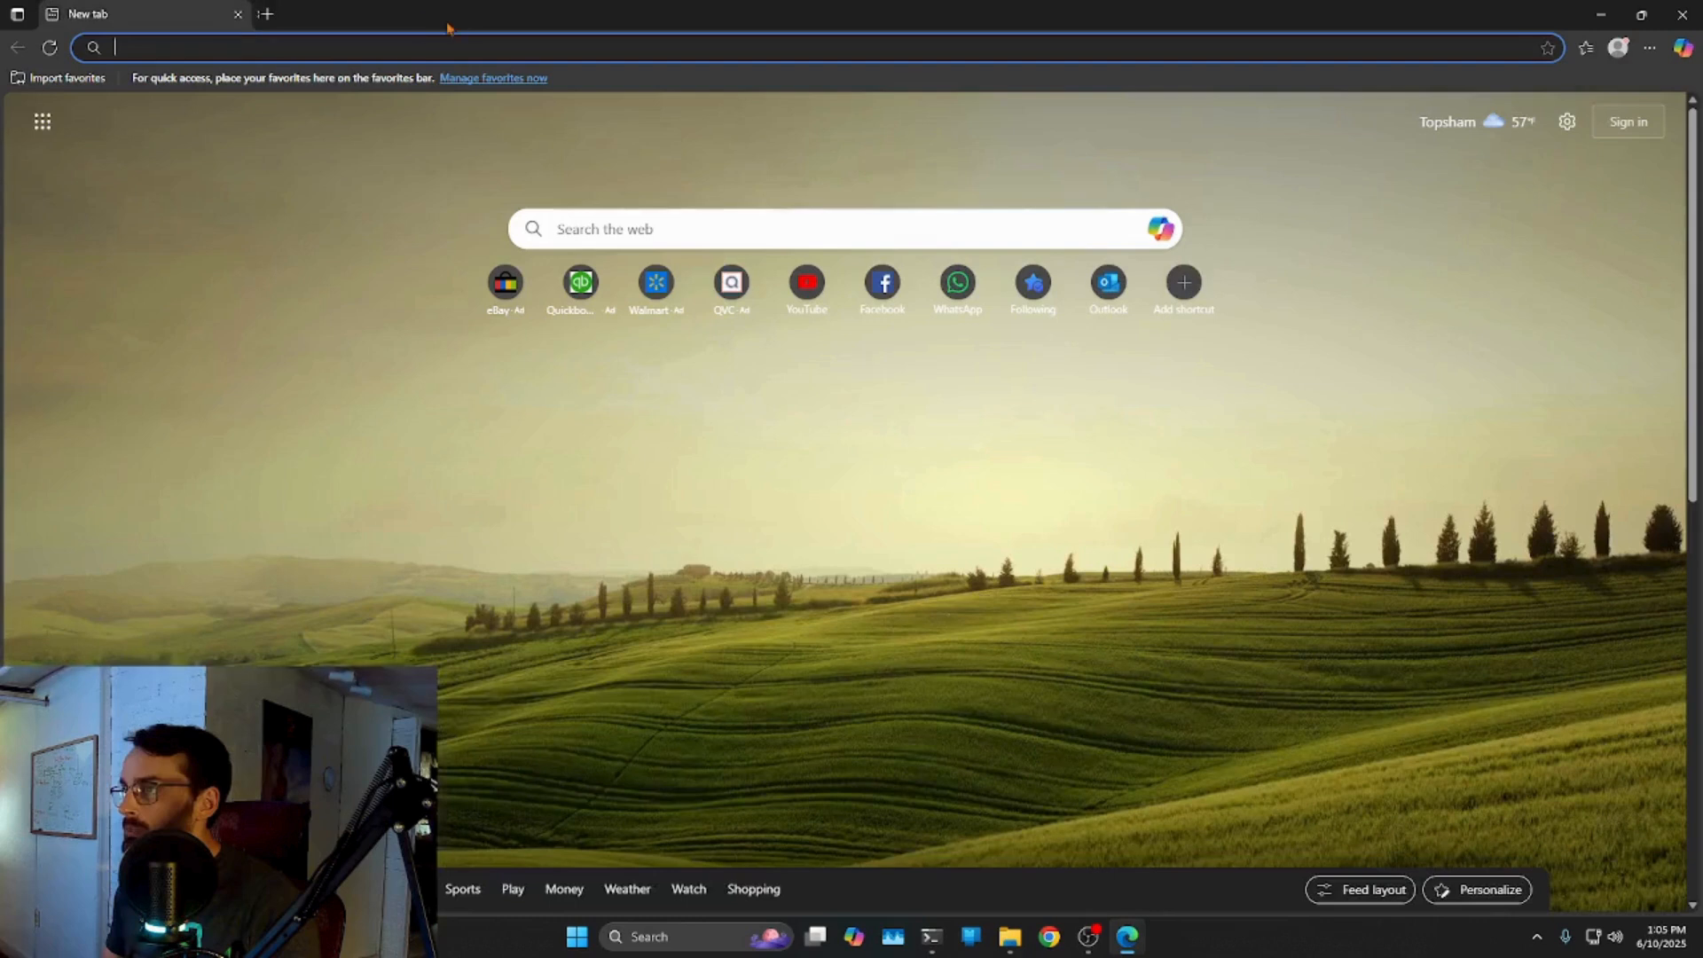
pyautogui.write('127.0.0')
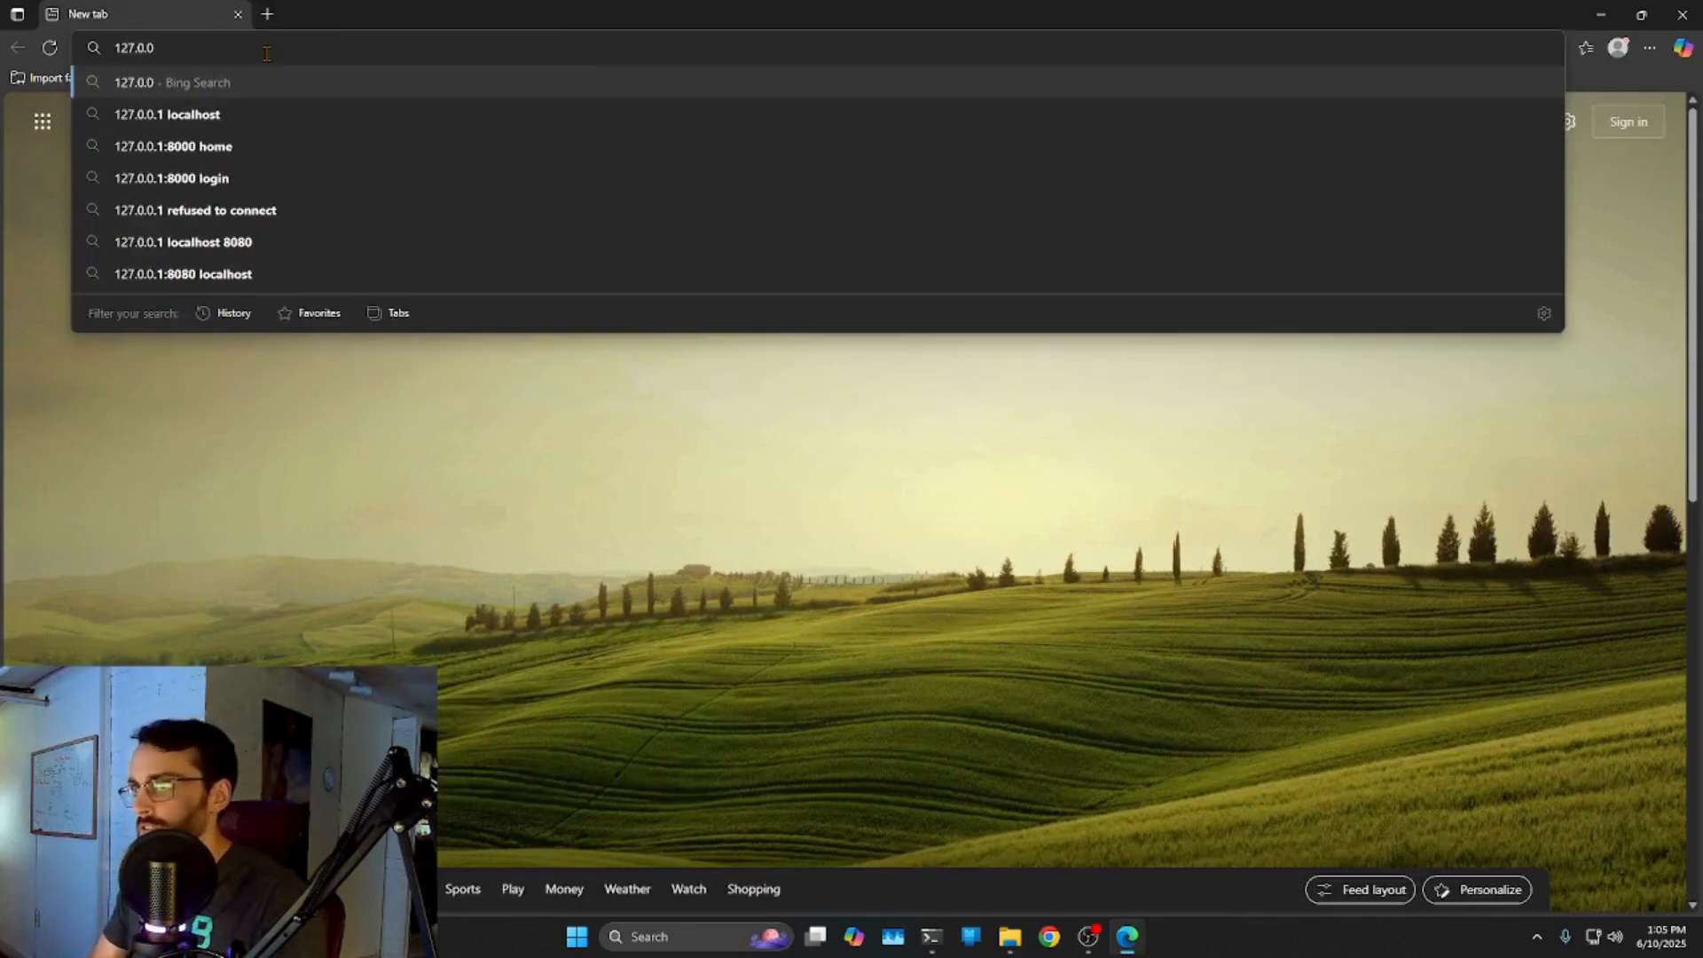
pyautogui.write('1')
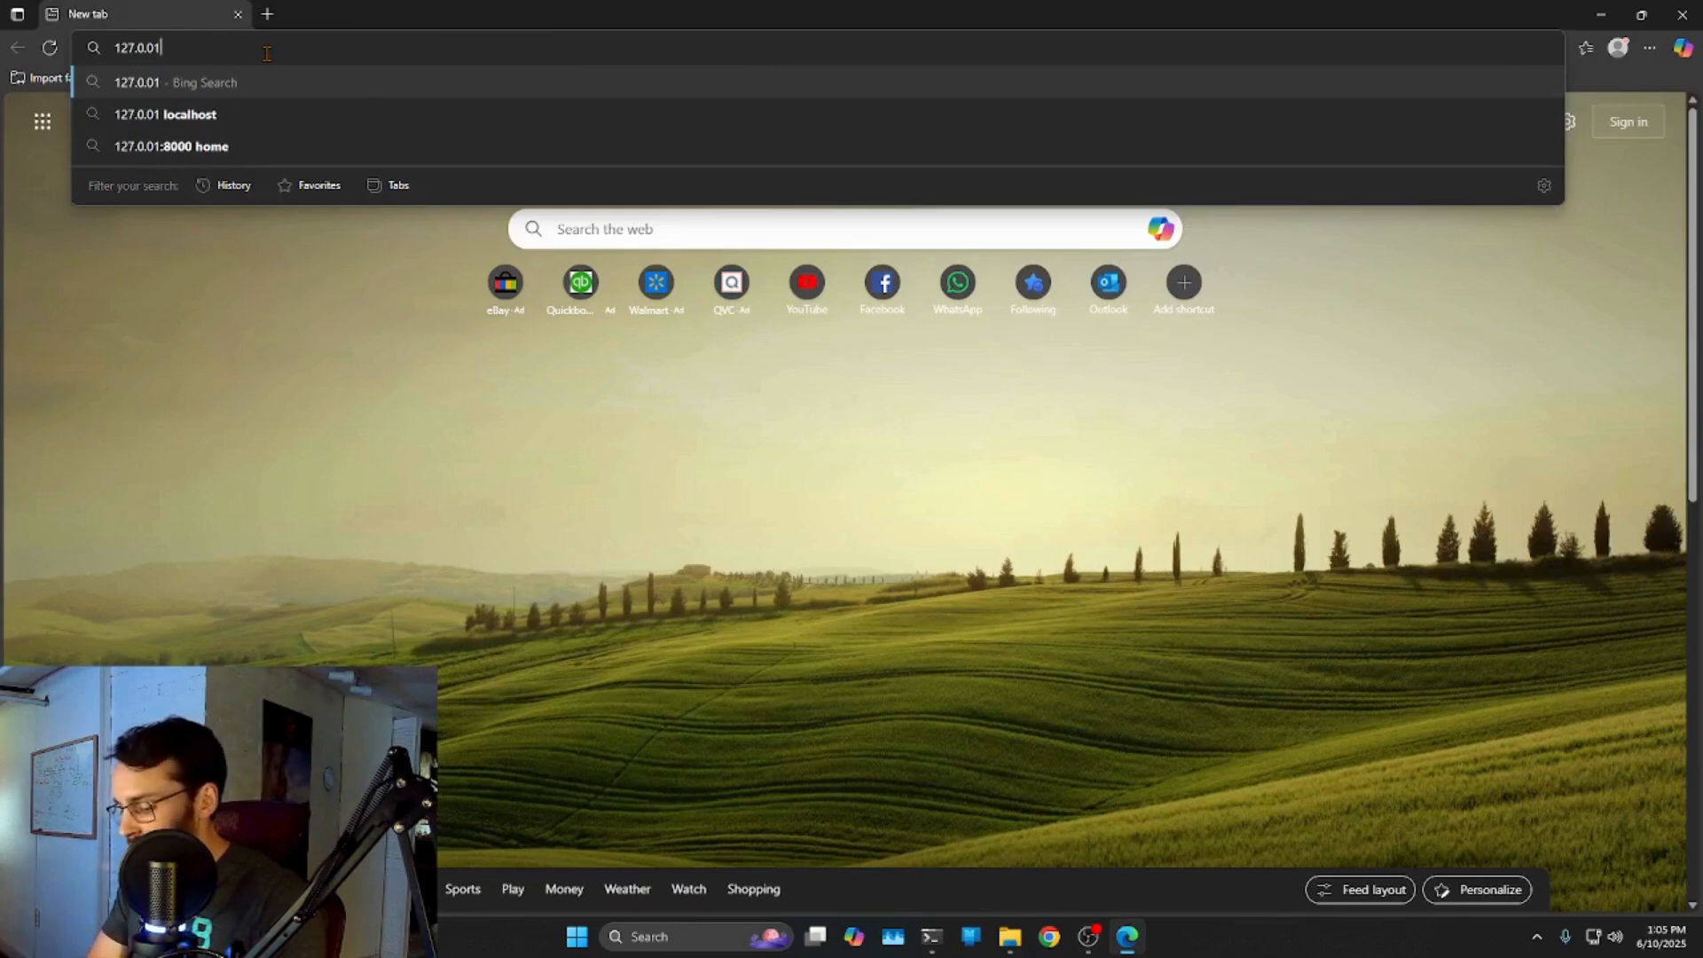
pyautogui.write(':45245')
pyautogui.press('Return')
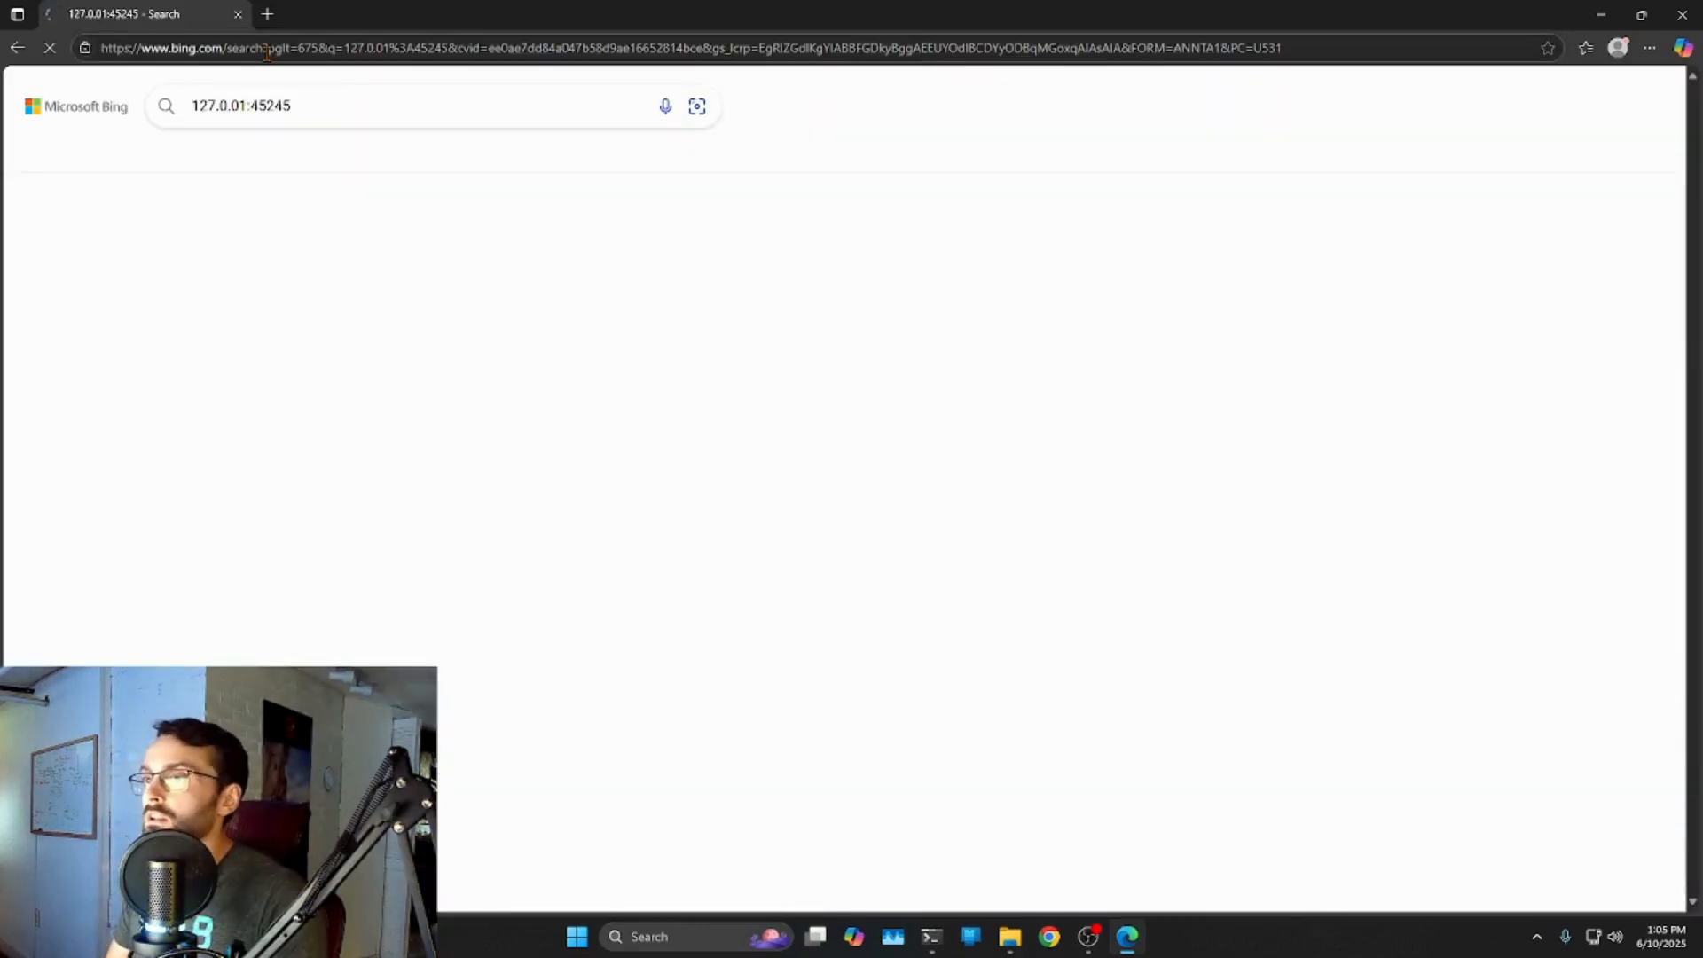
pyautogui.moveTo(324, 104); pyautogui.dragTo(86, 114)
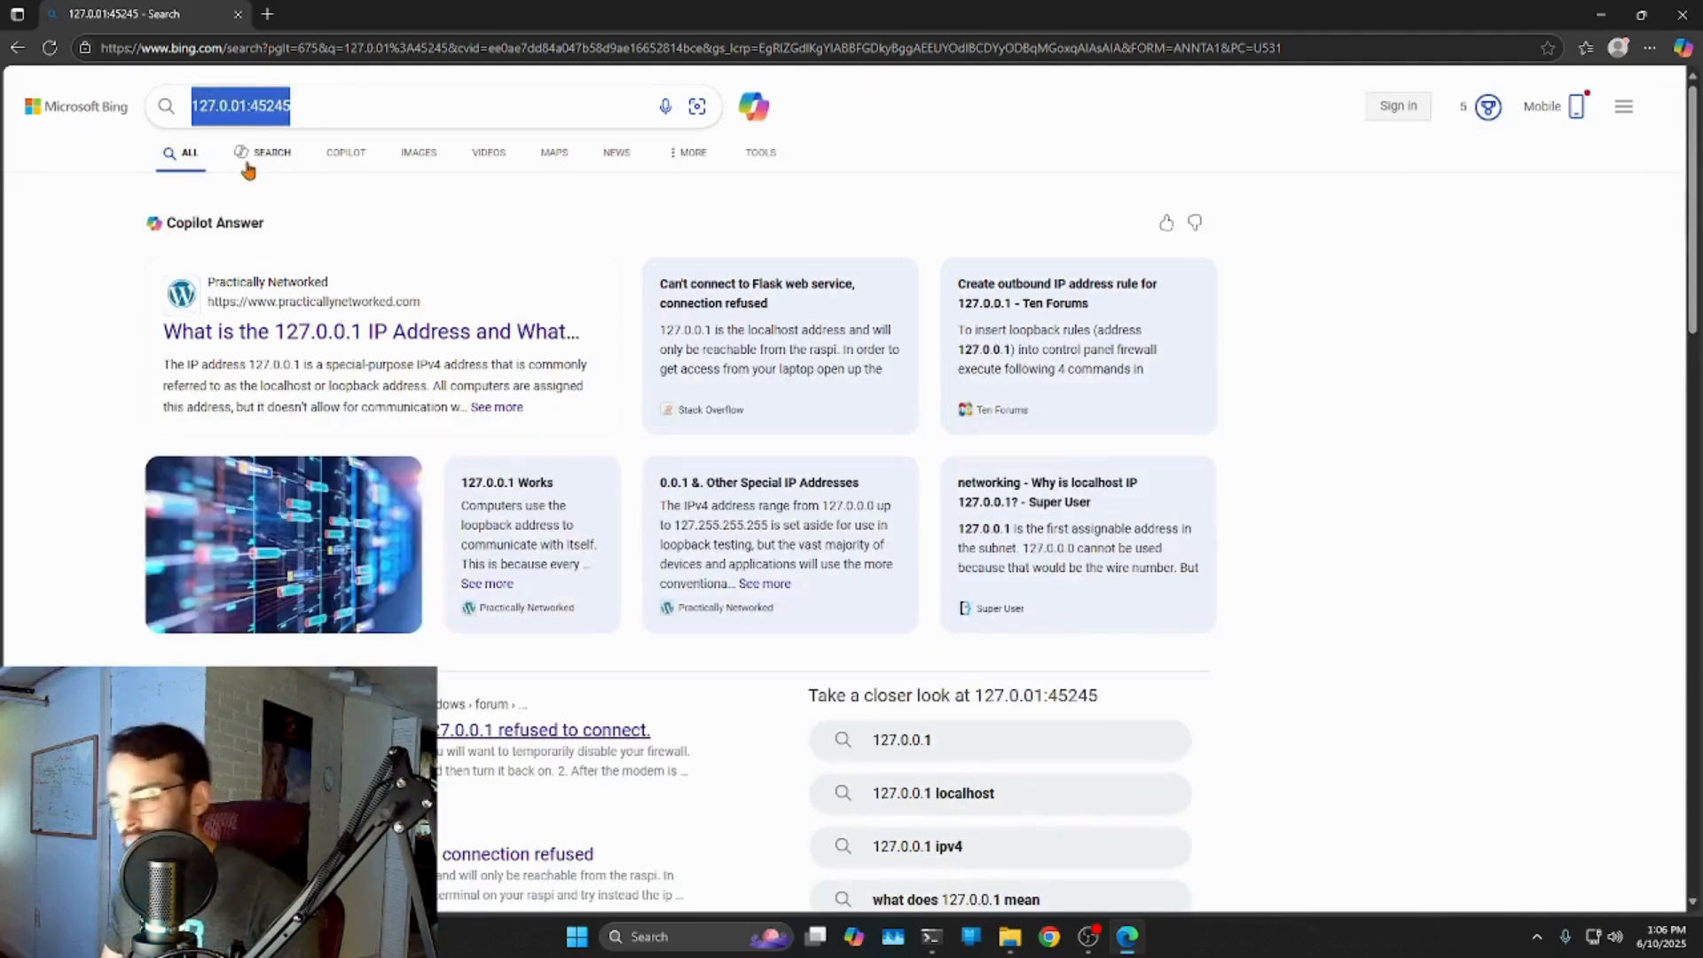
pyautogui.click(233, 50)
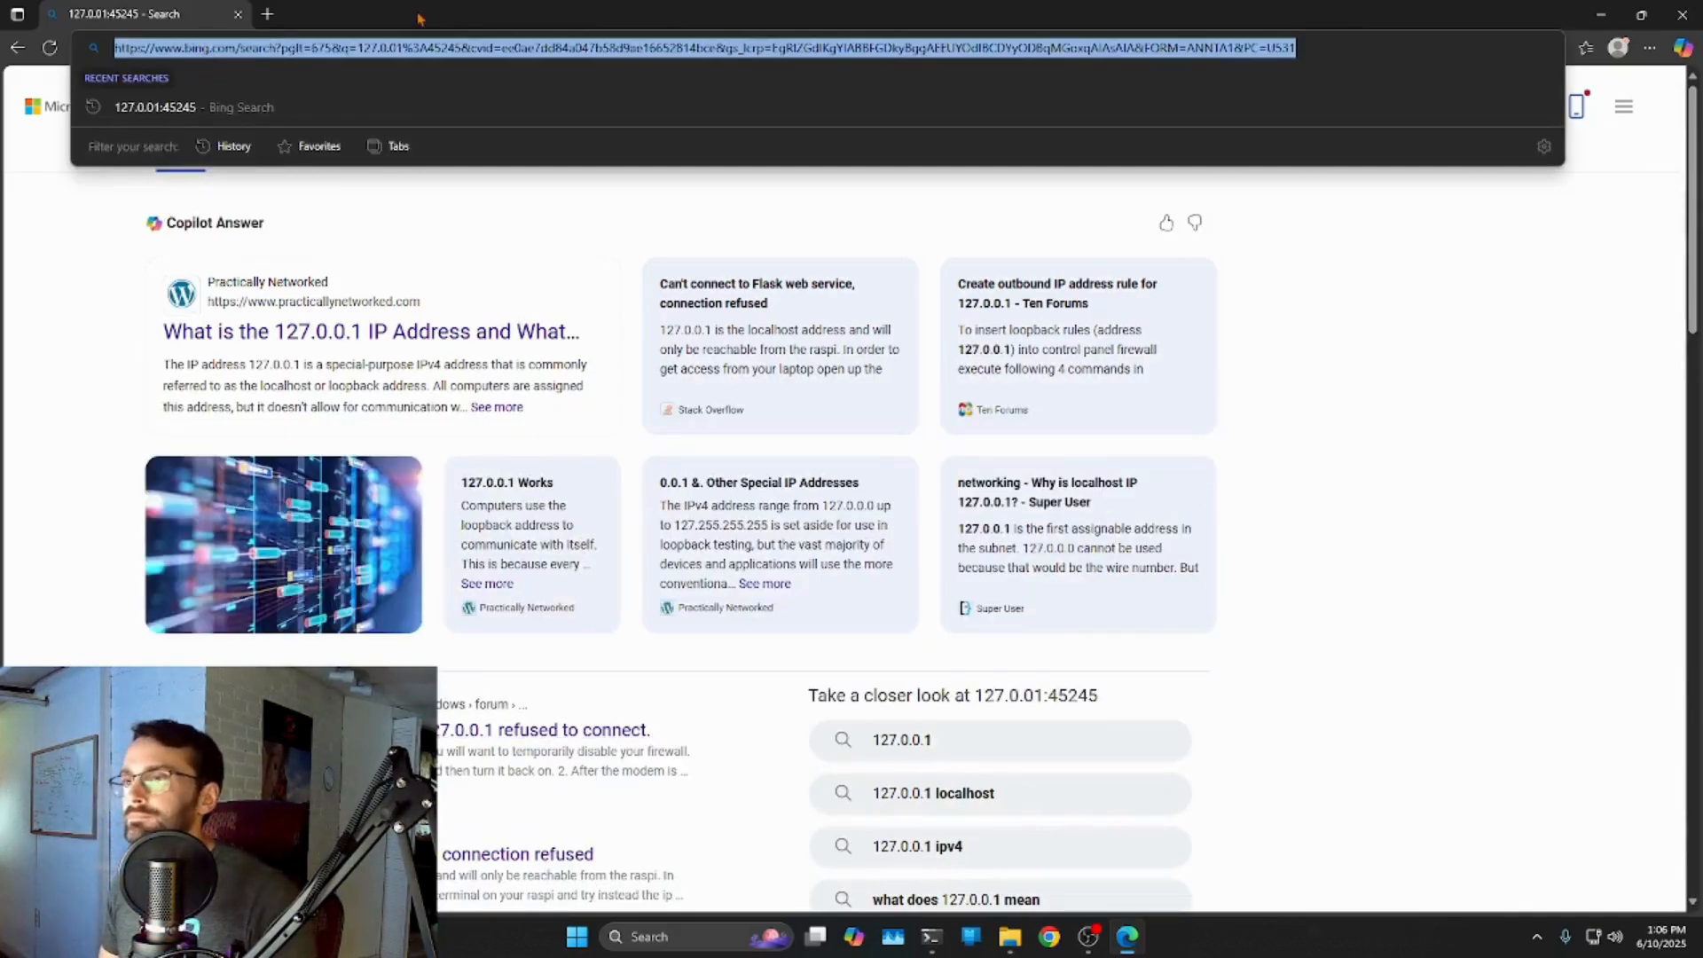
pyautogui.click(238, 14)
pyautogui.click(760, 935)
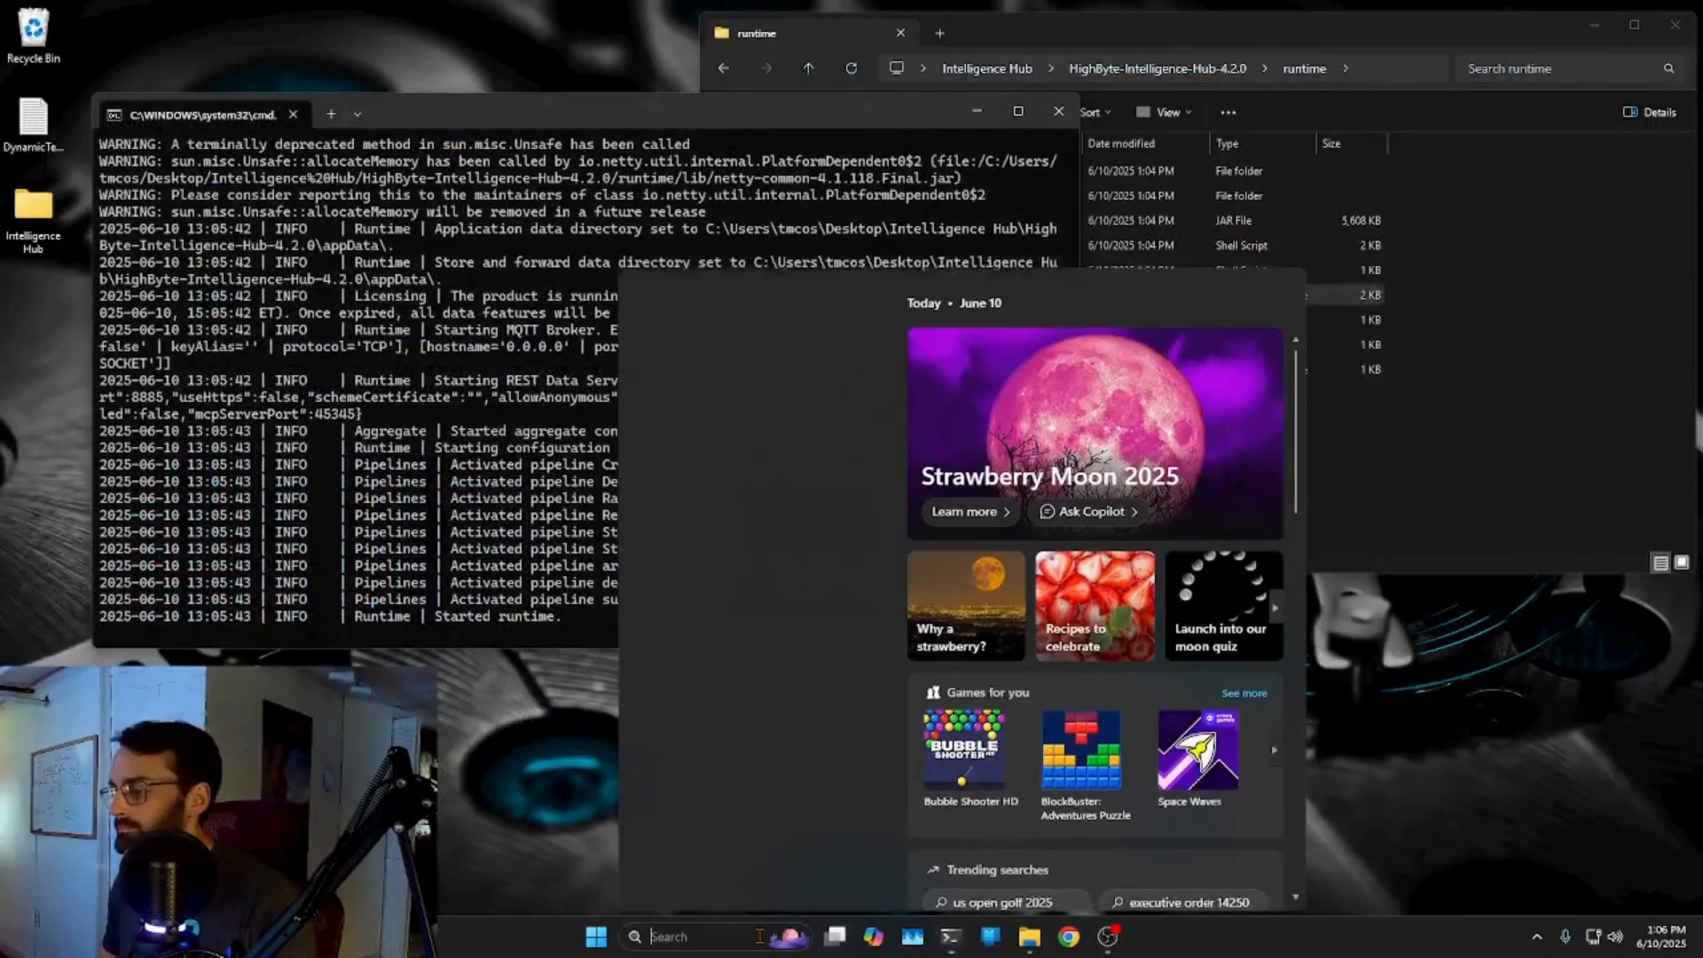
pyautogui.write('edge')
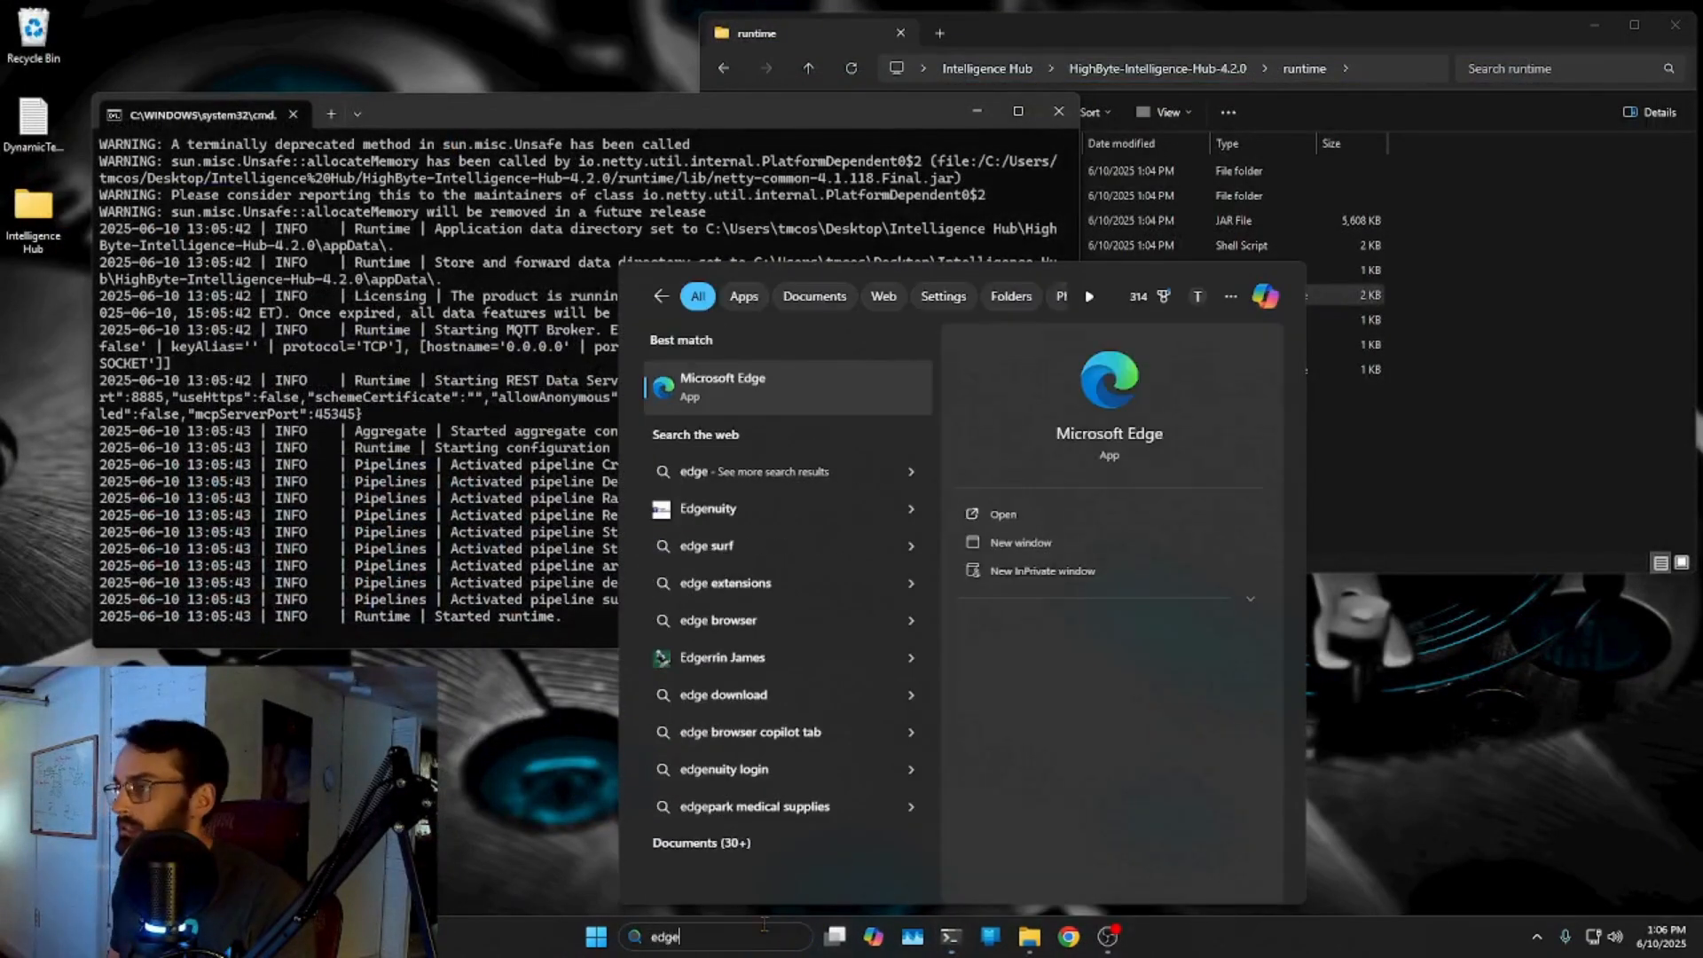
pyautogui.click(787, 387)
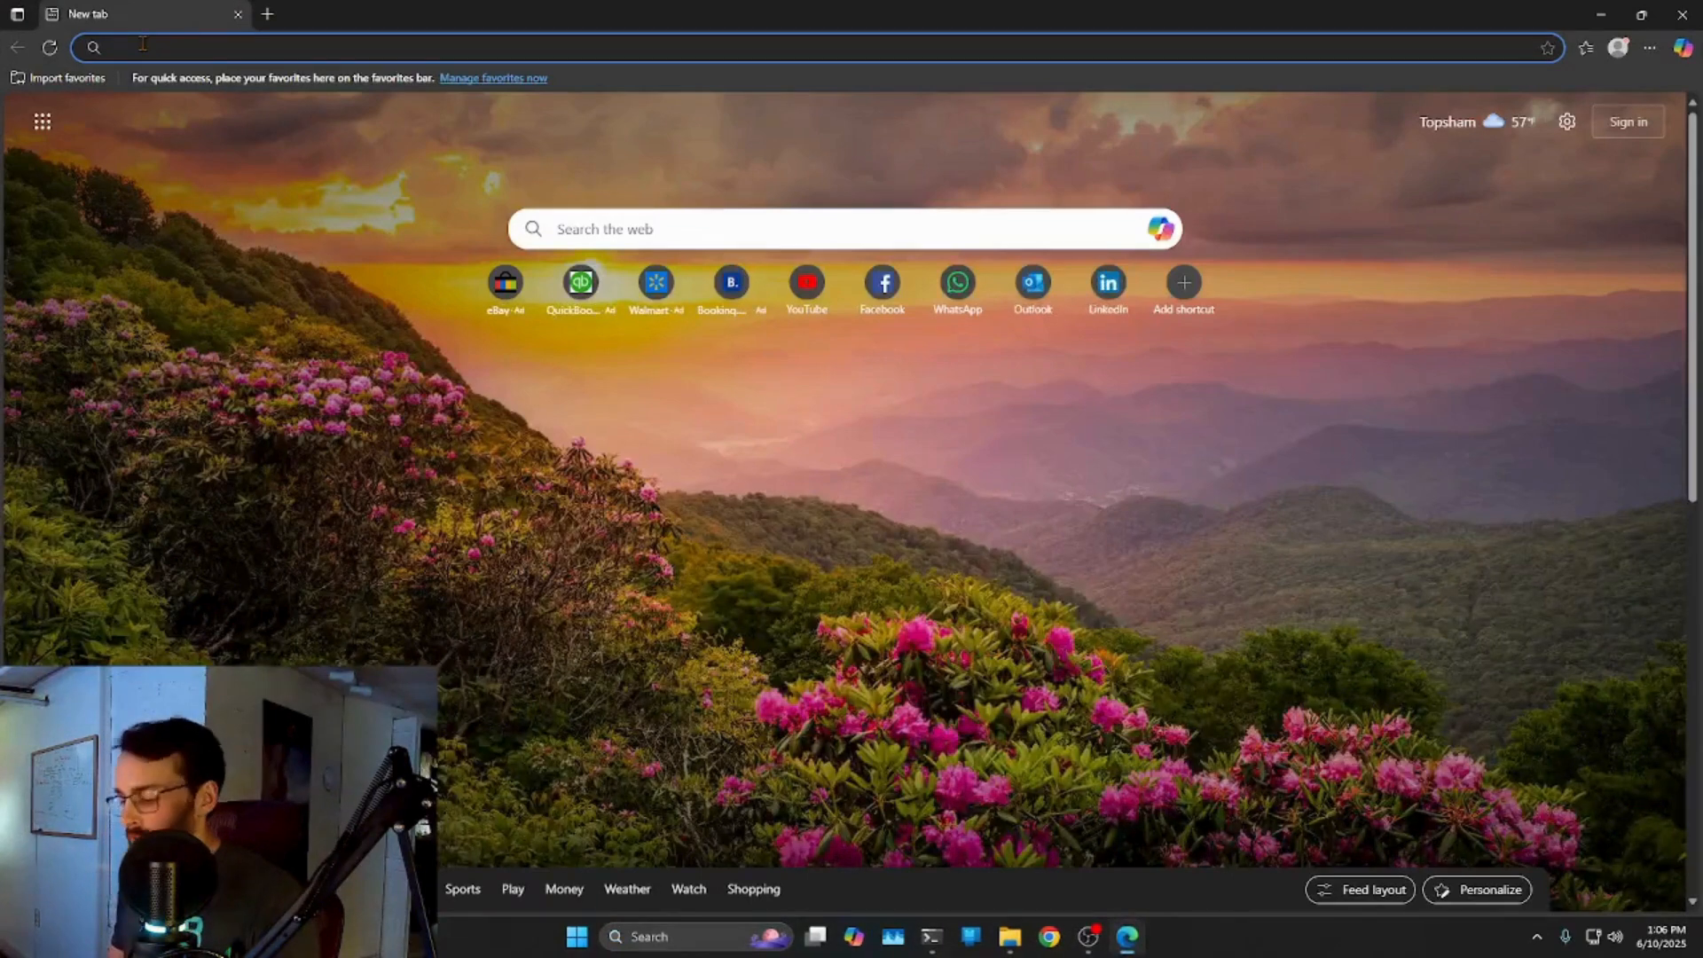
pyautogui.write('http://')
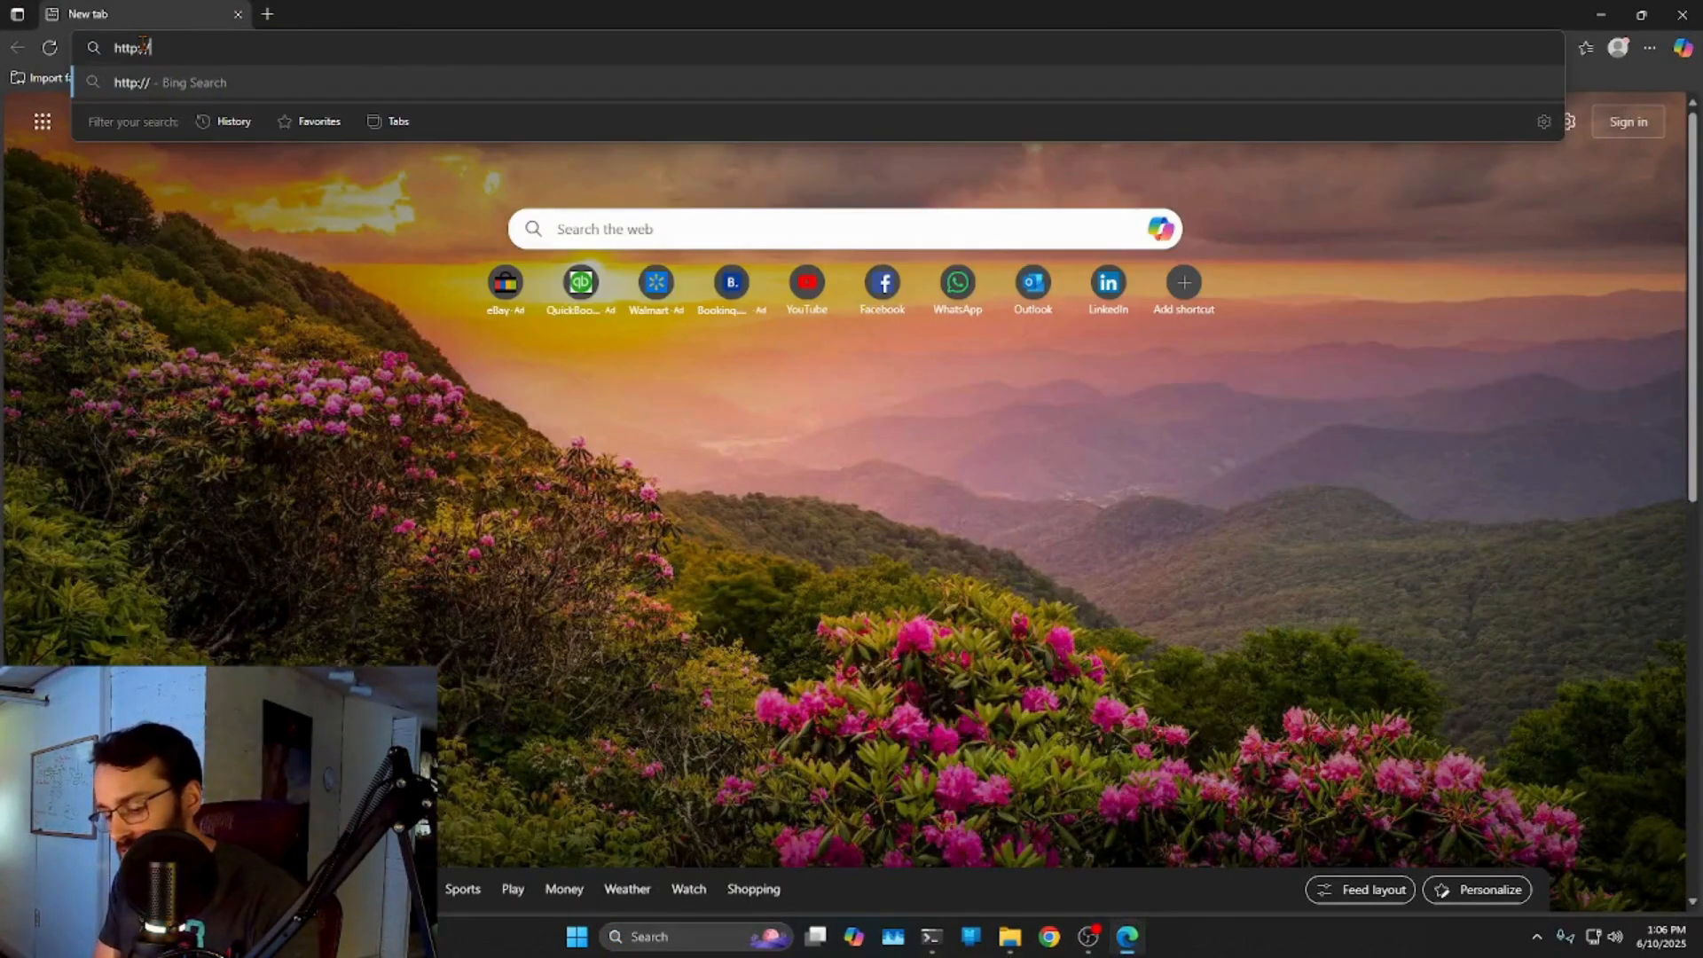
pyautogui.write('127.0.')
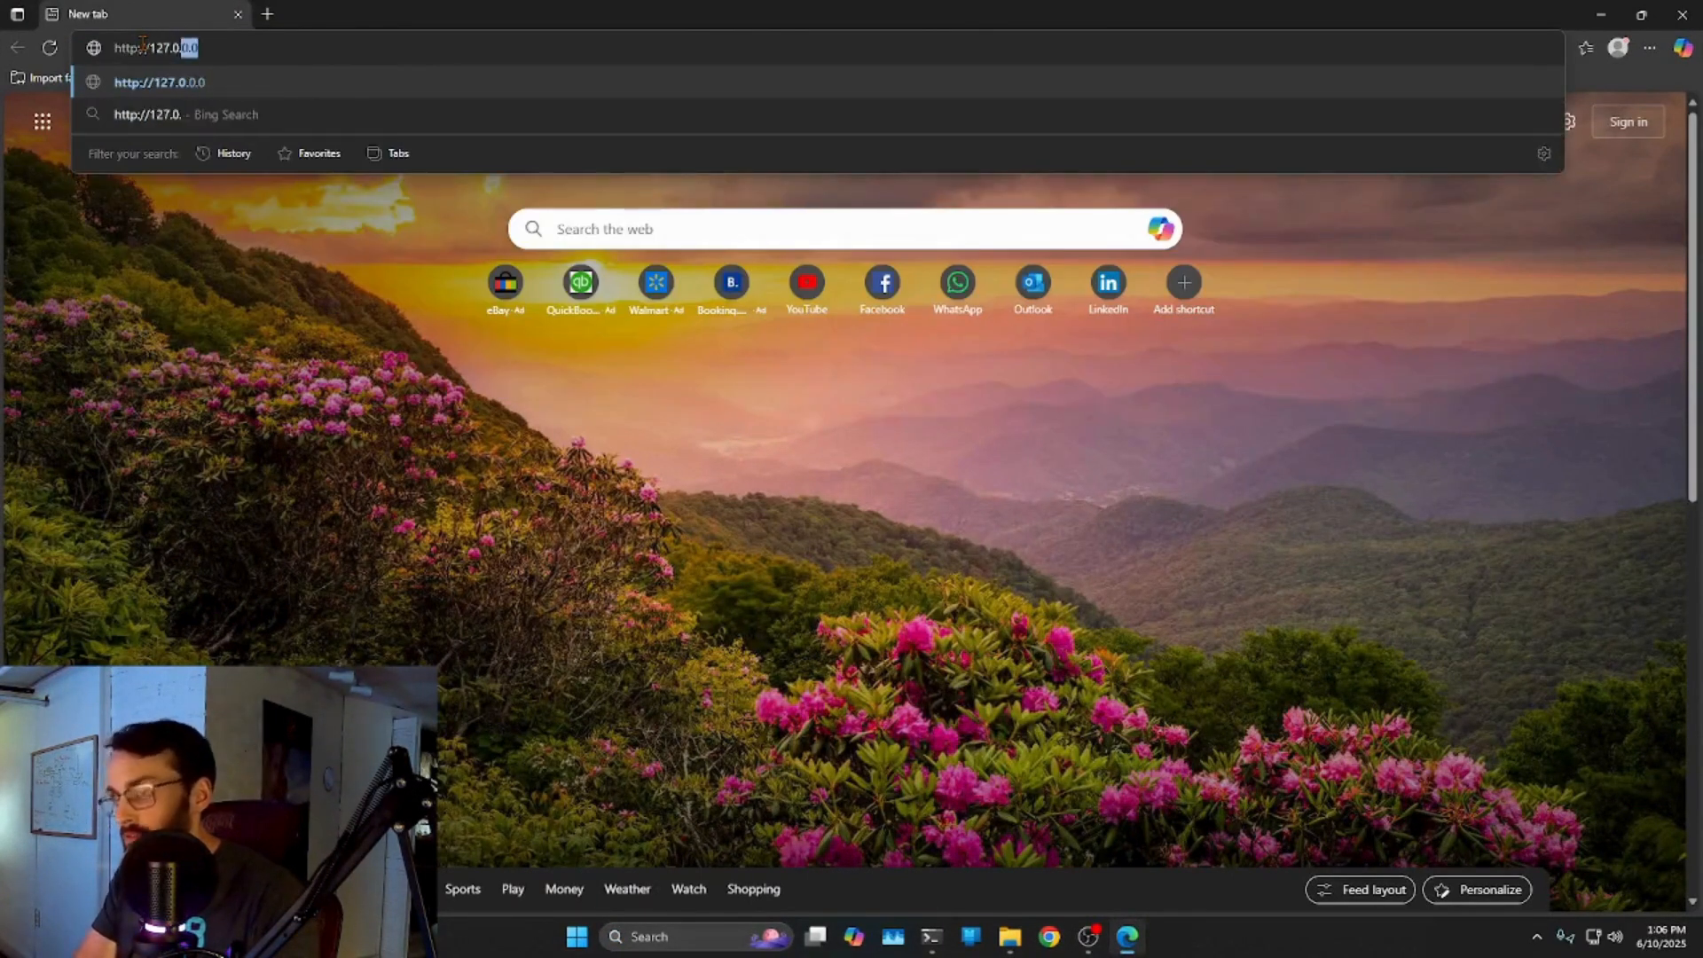
pyautogui.write('0.1:452')
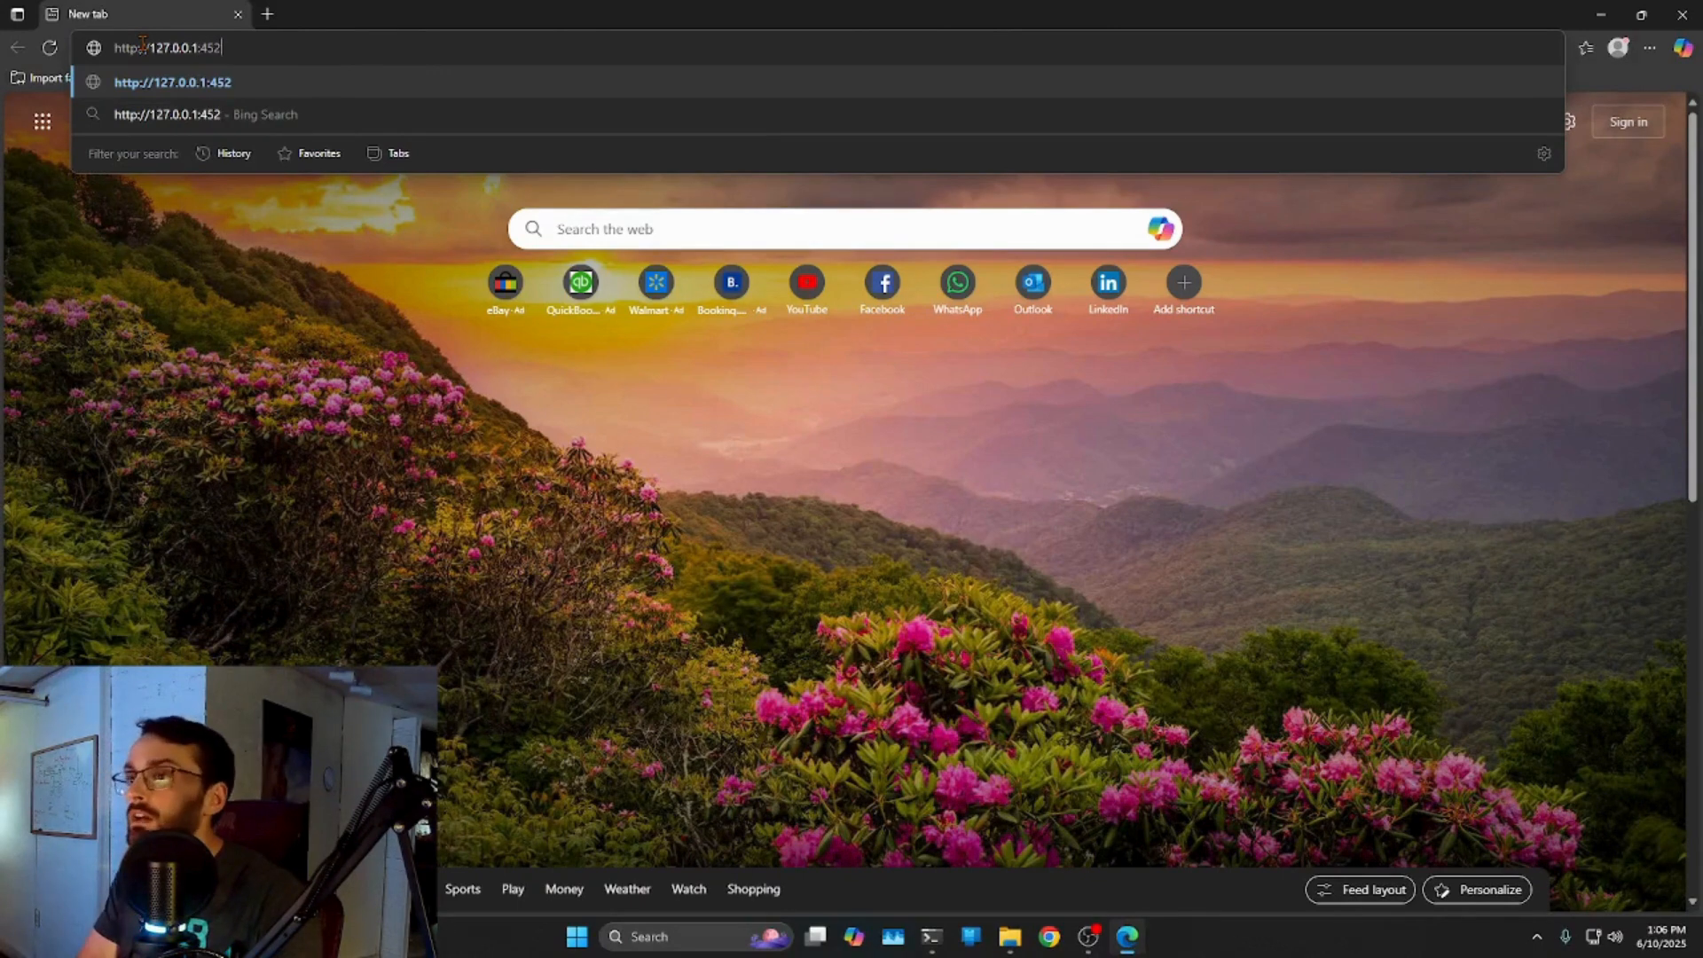
pyautogui.write('45')
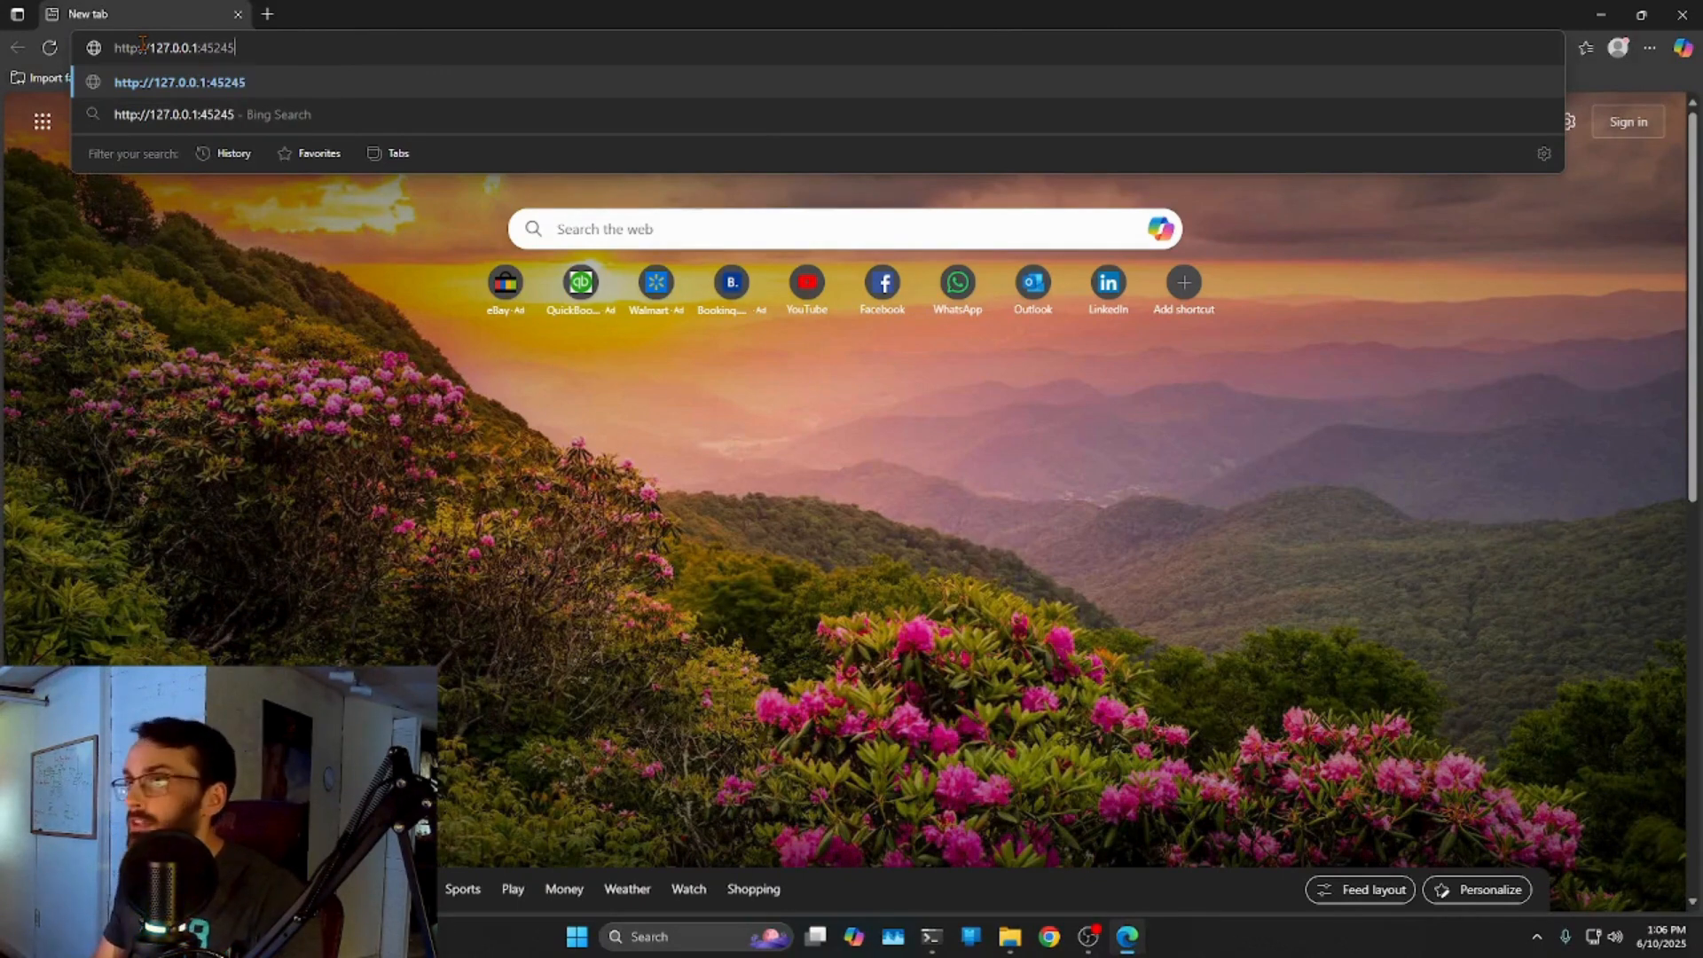
pyautogui.press('Return')
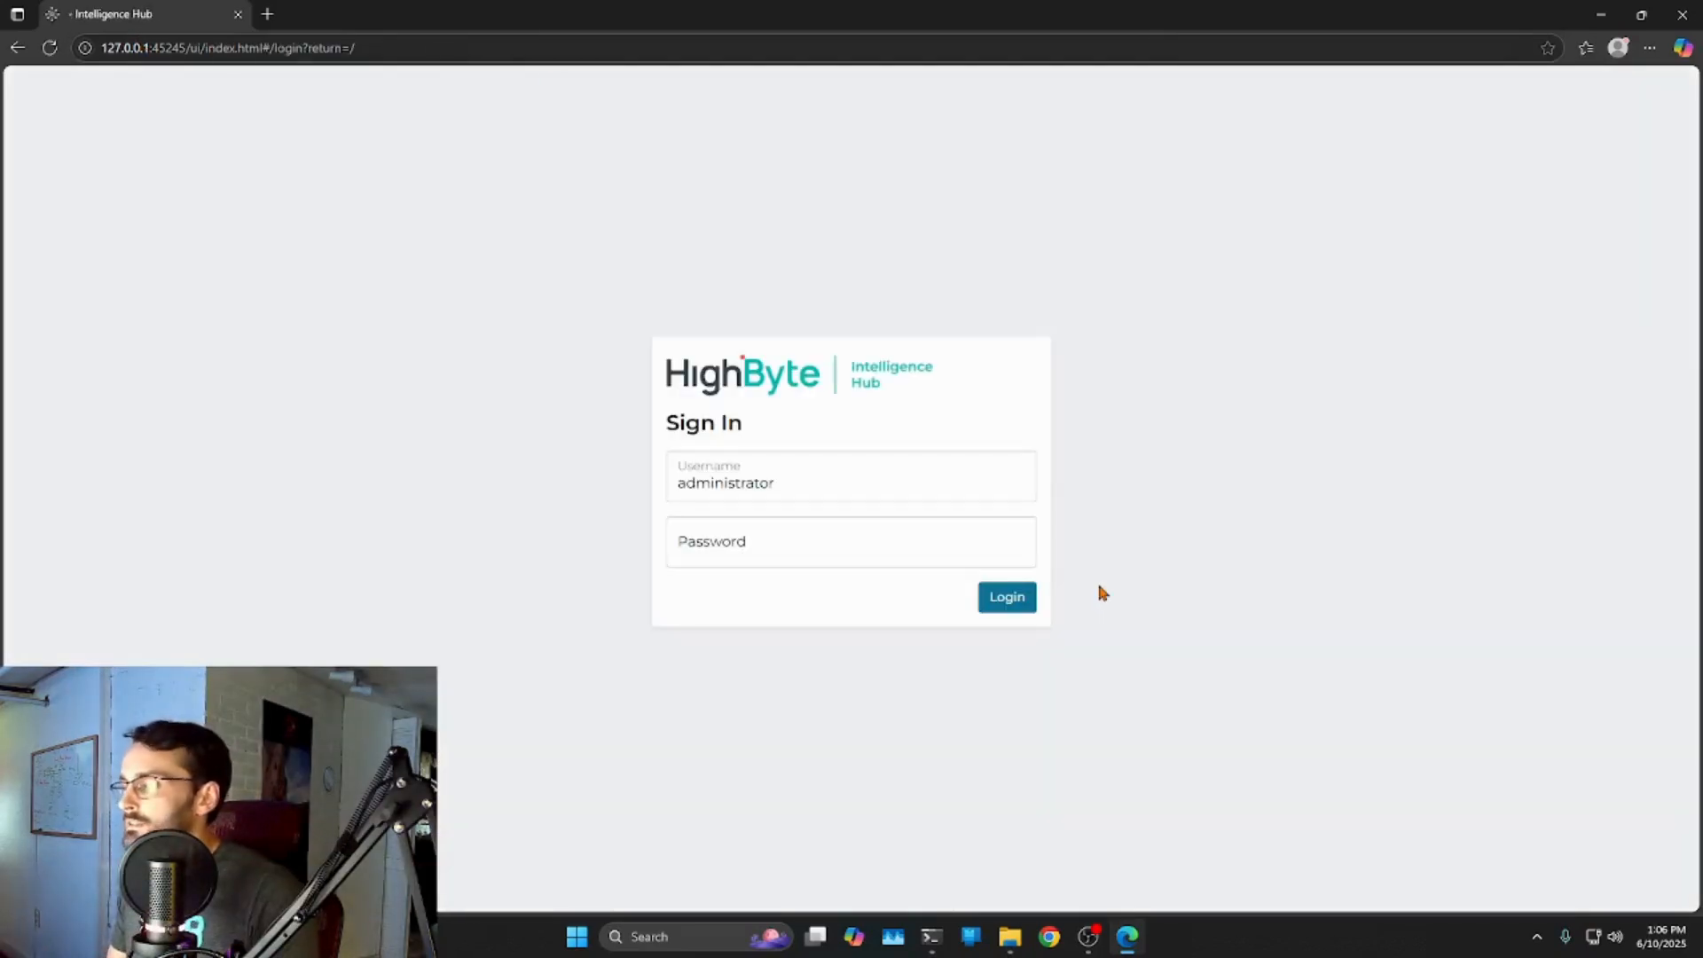
# Log in as administrator and browse the Pipelines, Instances, Models and Users pages.
pyautogui.click(1020, 601)
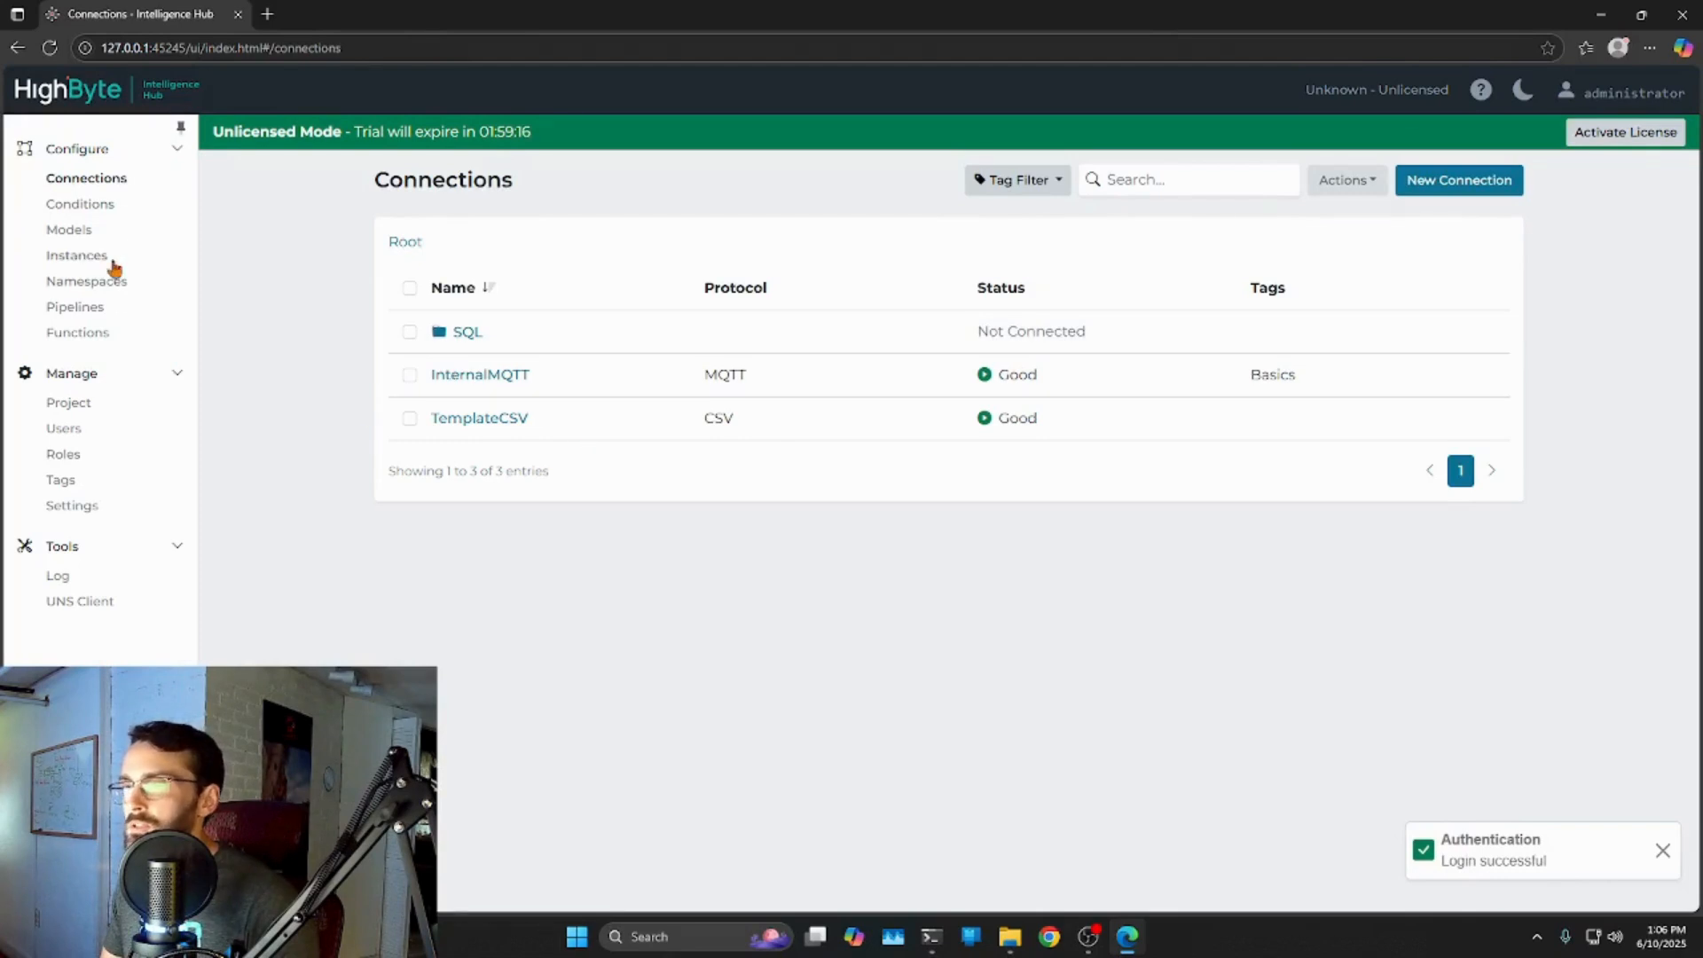
pyautogui.click(76, 312)
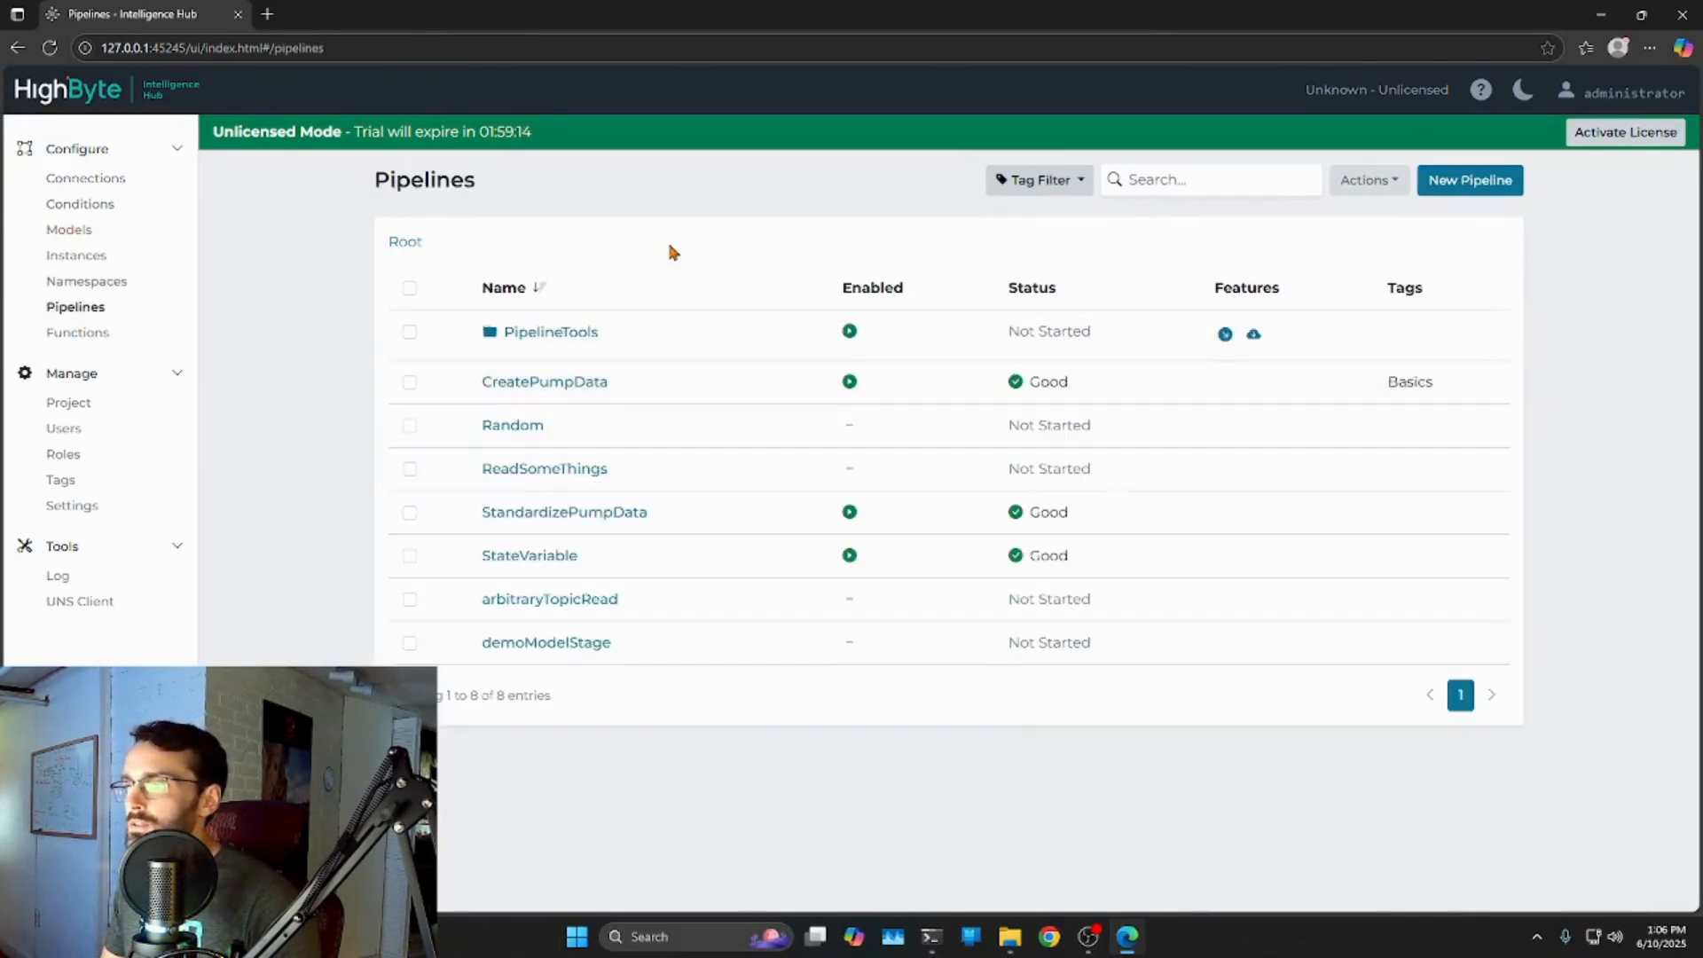
pyautogui.click(81, 257)
pyautogui.click(71, 231)
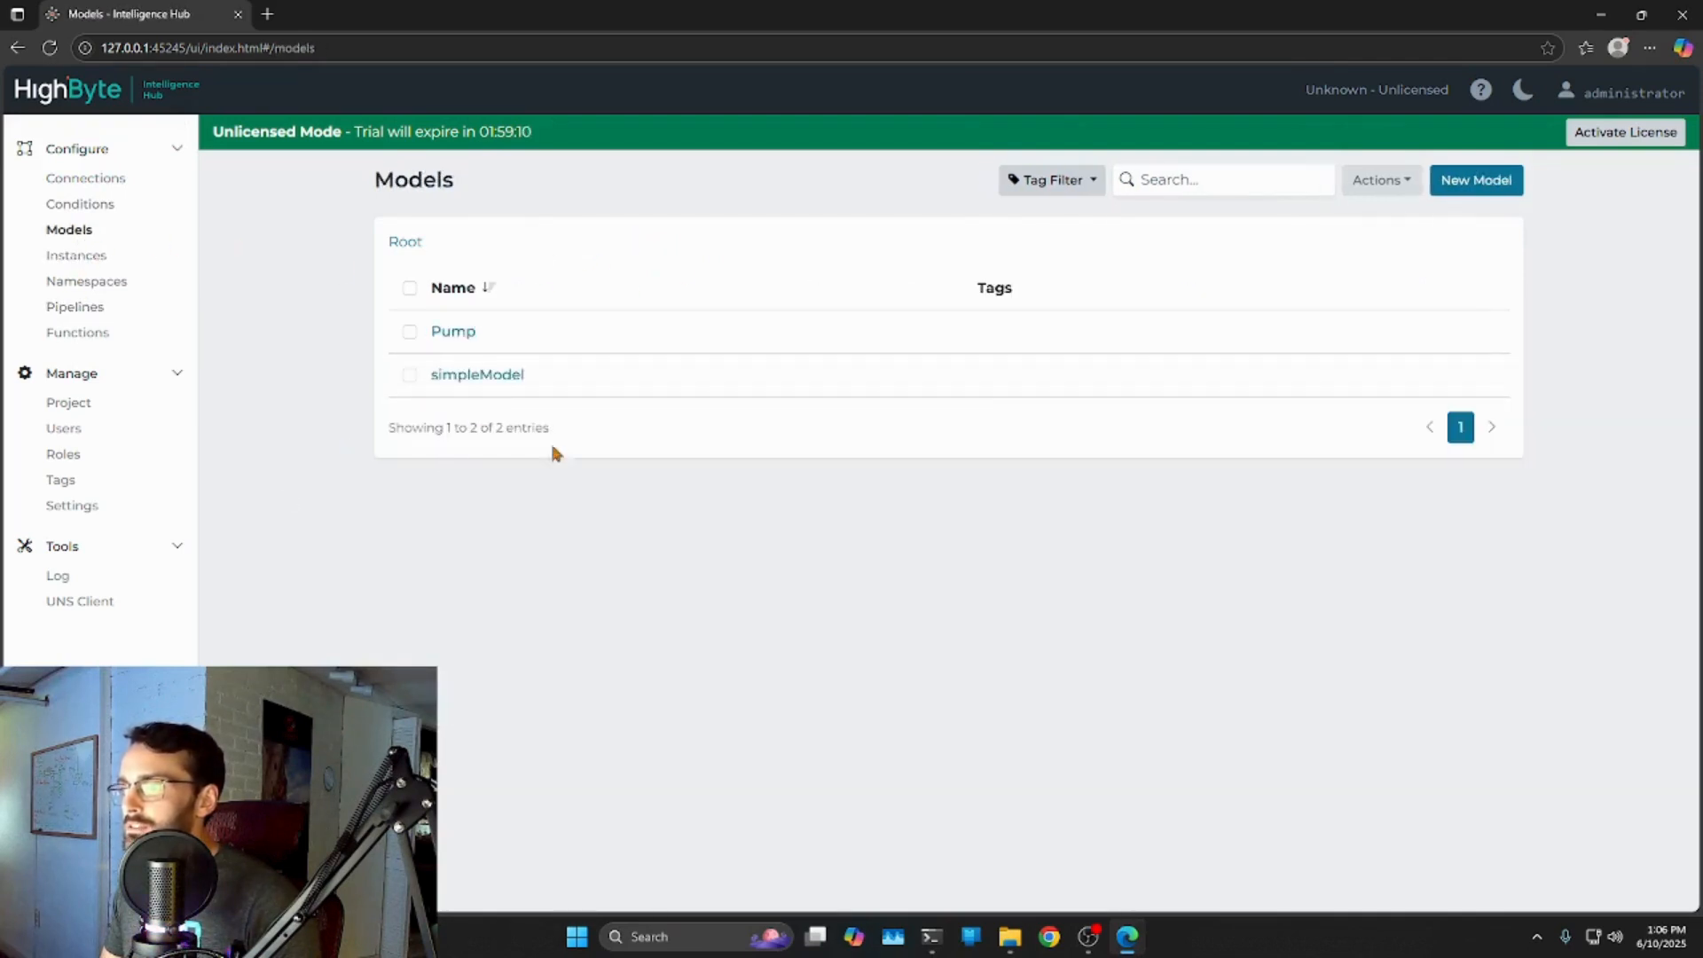
pyautogui.click(64, 428)
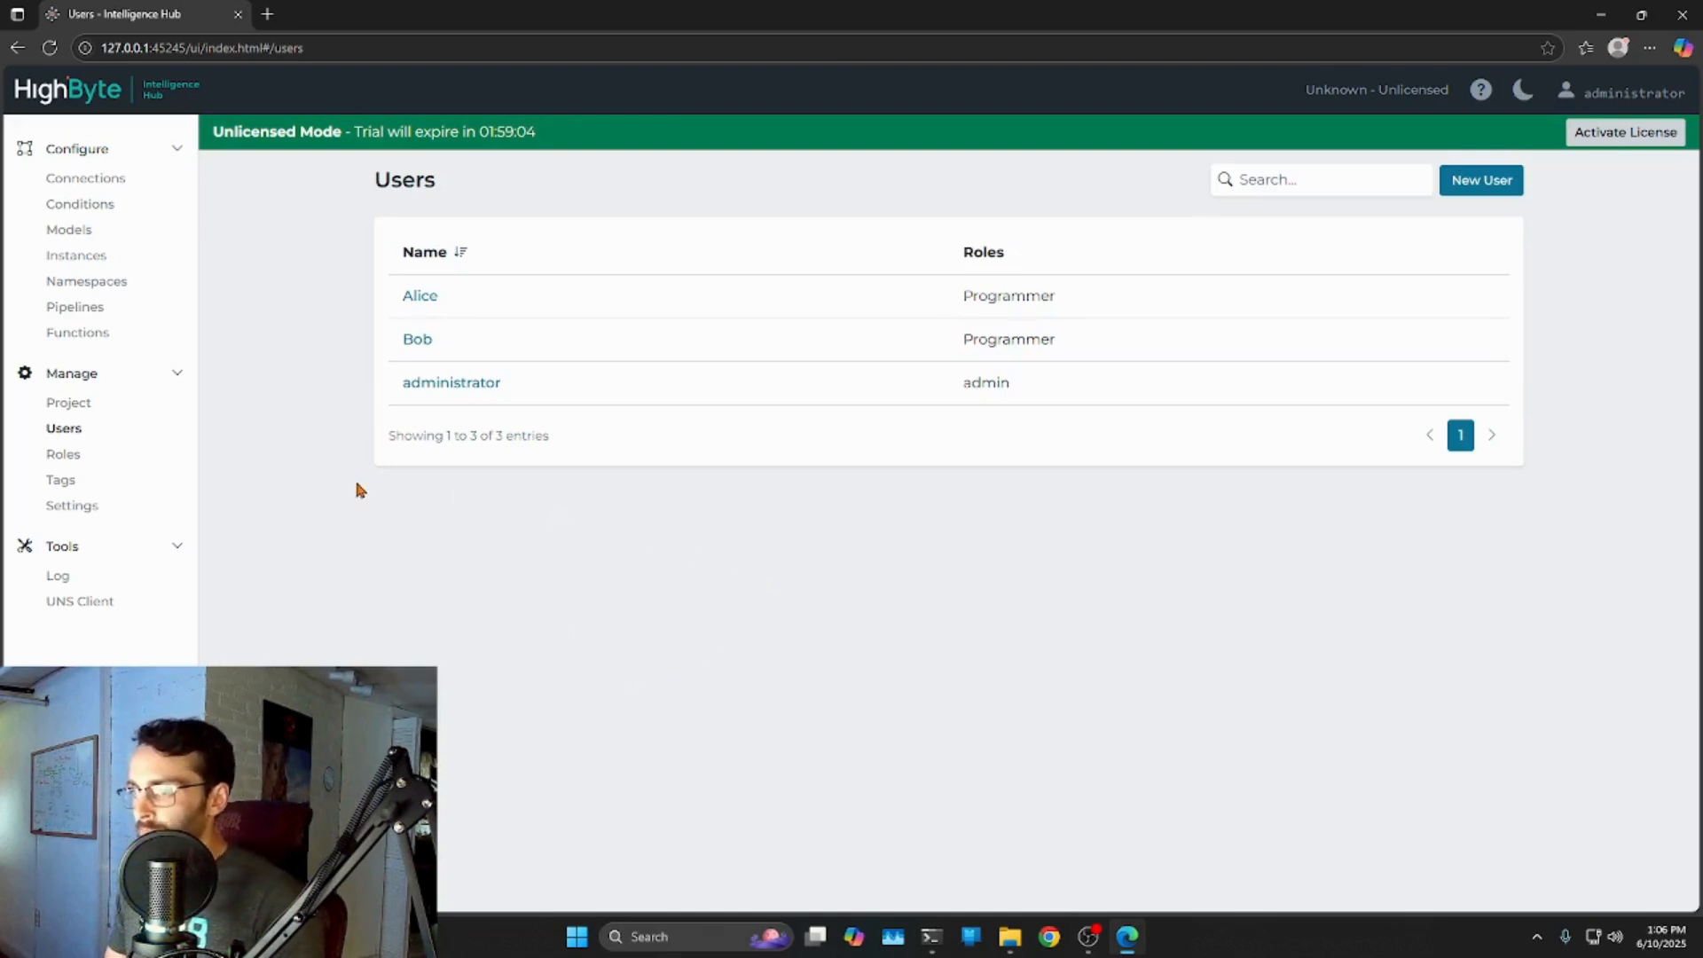
# Open Settings and scroll to the REST Data Server section, enabled on port 8885.
pyautogui.click(78, 518)
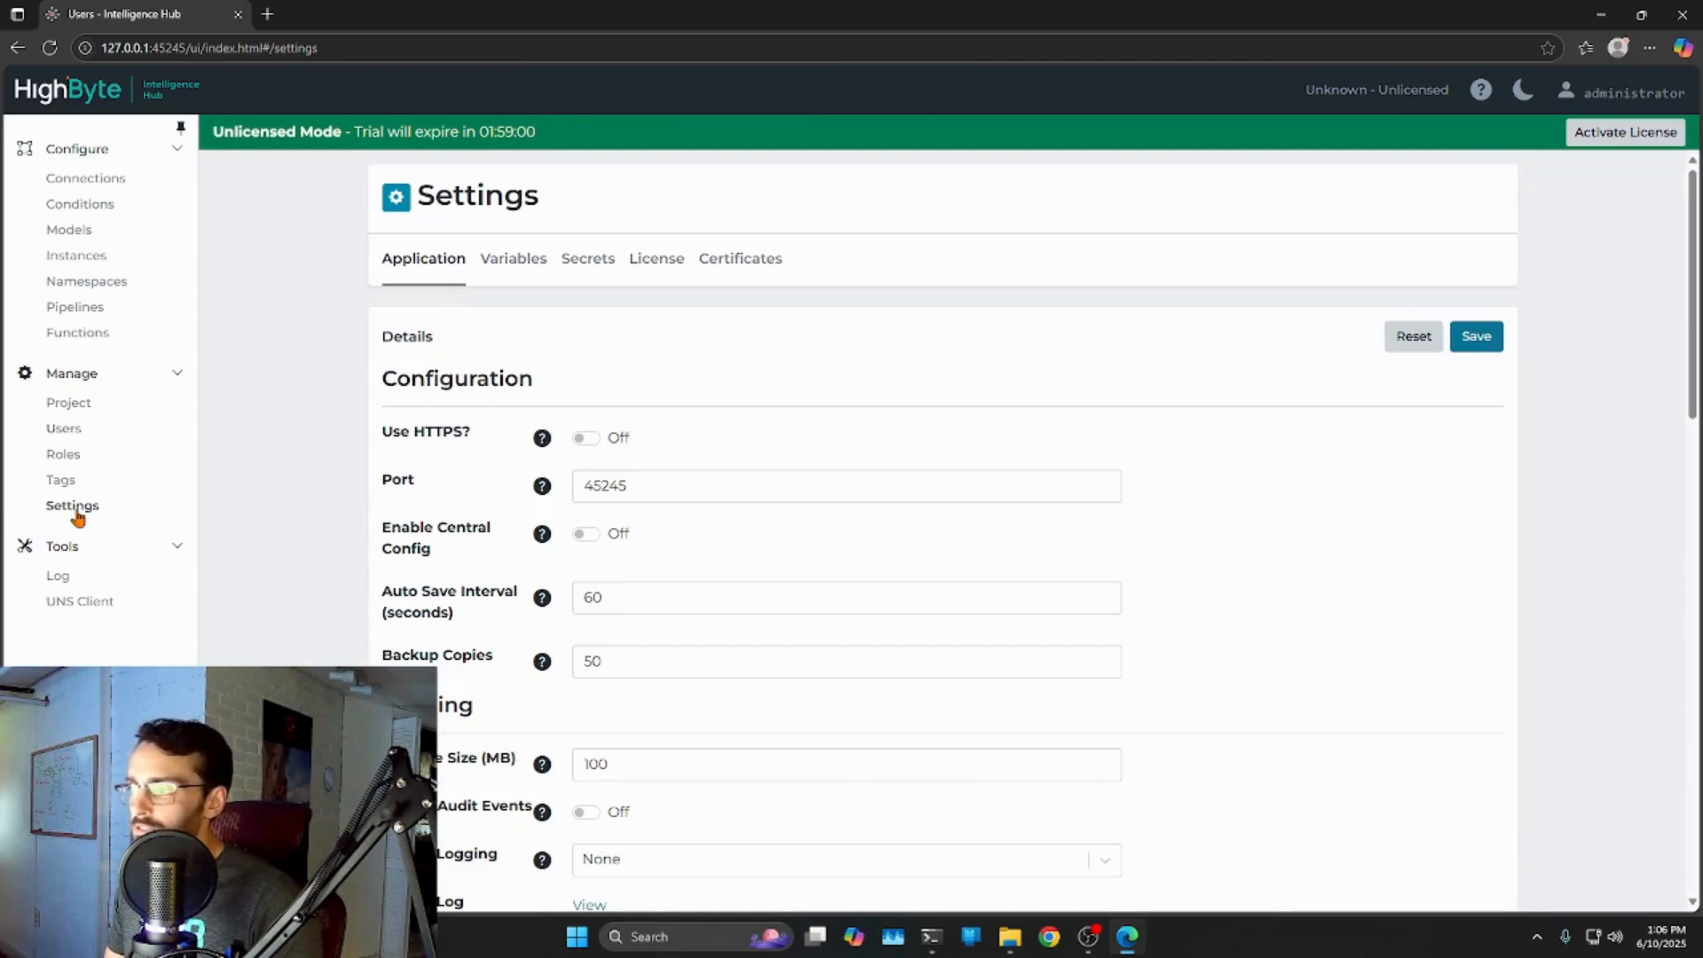
pyautogui.moveTo(1691, 188); pyautogui.dragTo(1668, 628)
pyautogui.moveTo(590, 310); pyautogui.dragTo(380, 305)
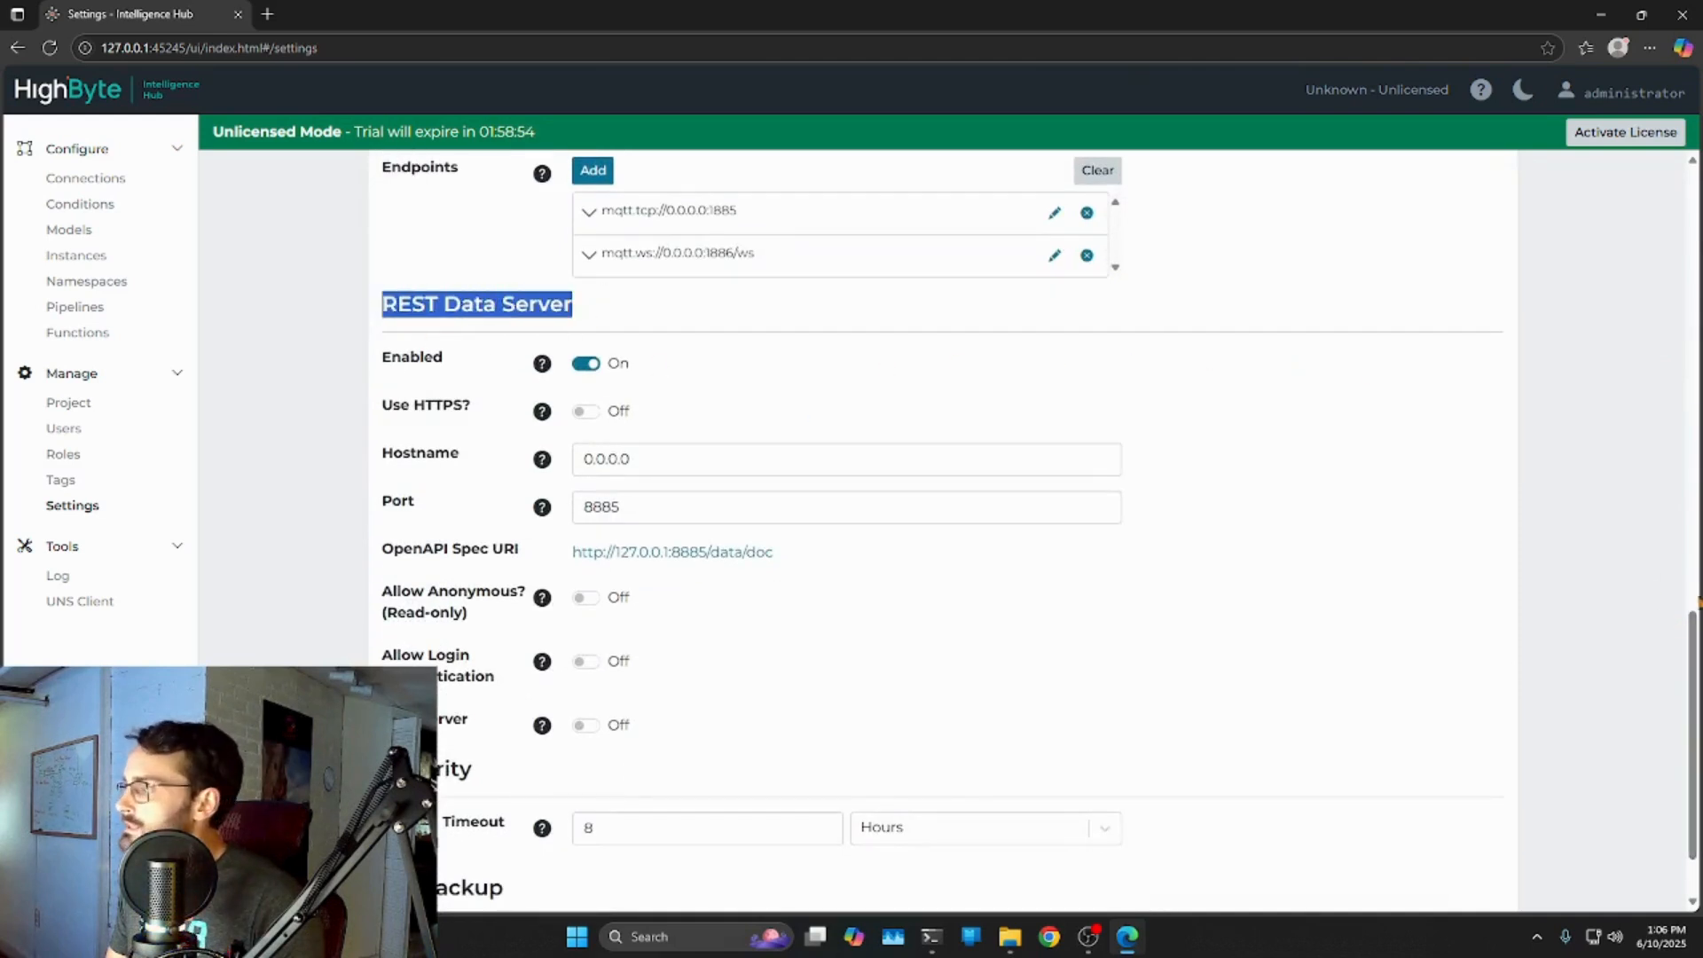
pyautogui.scroll(-1, 784, 365)
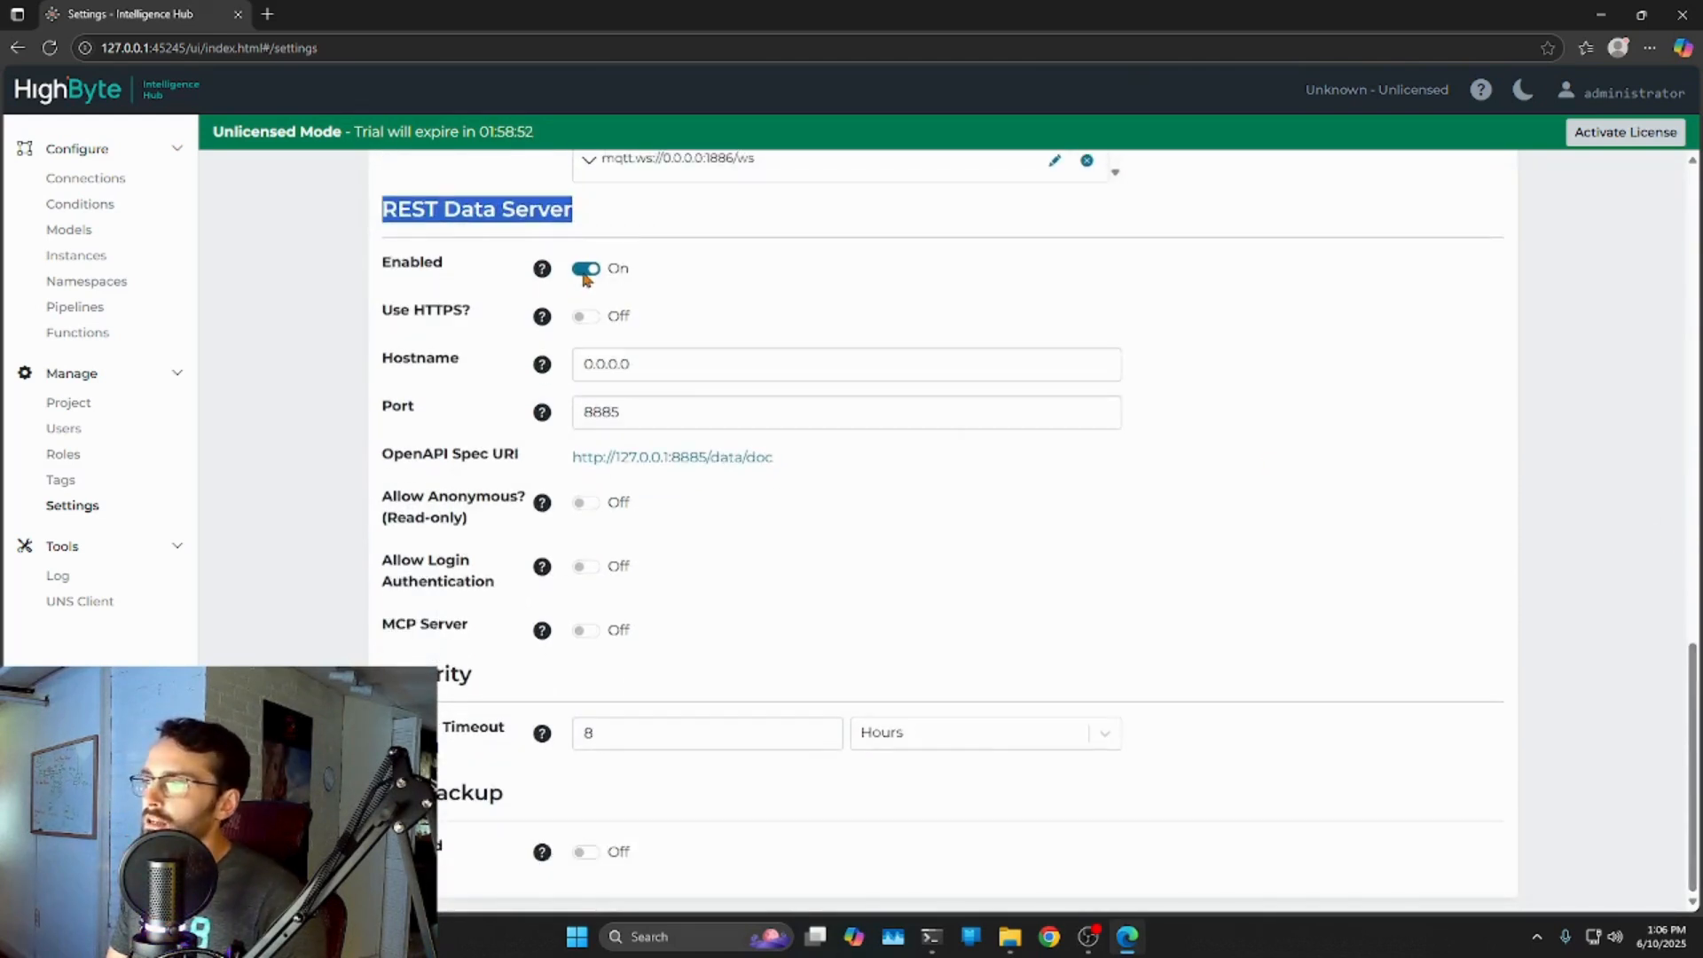
# Toggle REST Data Server off and back on, checking hostname 0.0.0.0 and port 8885.
pyautogui.click(584, 268)
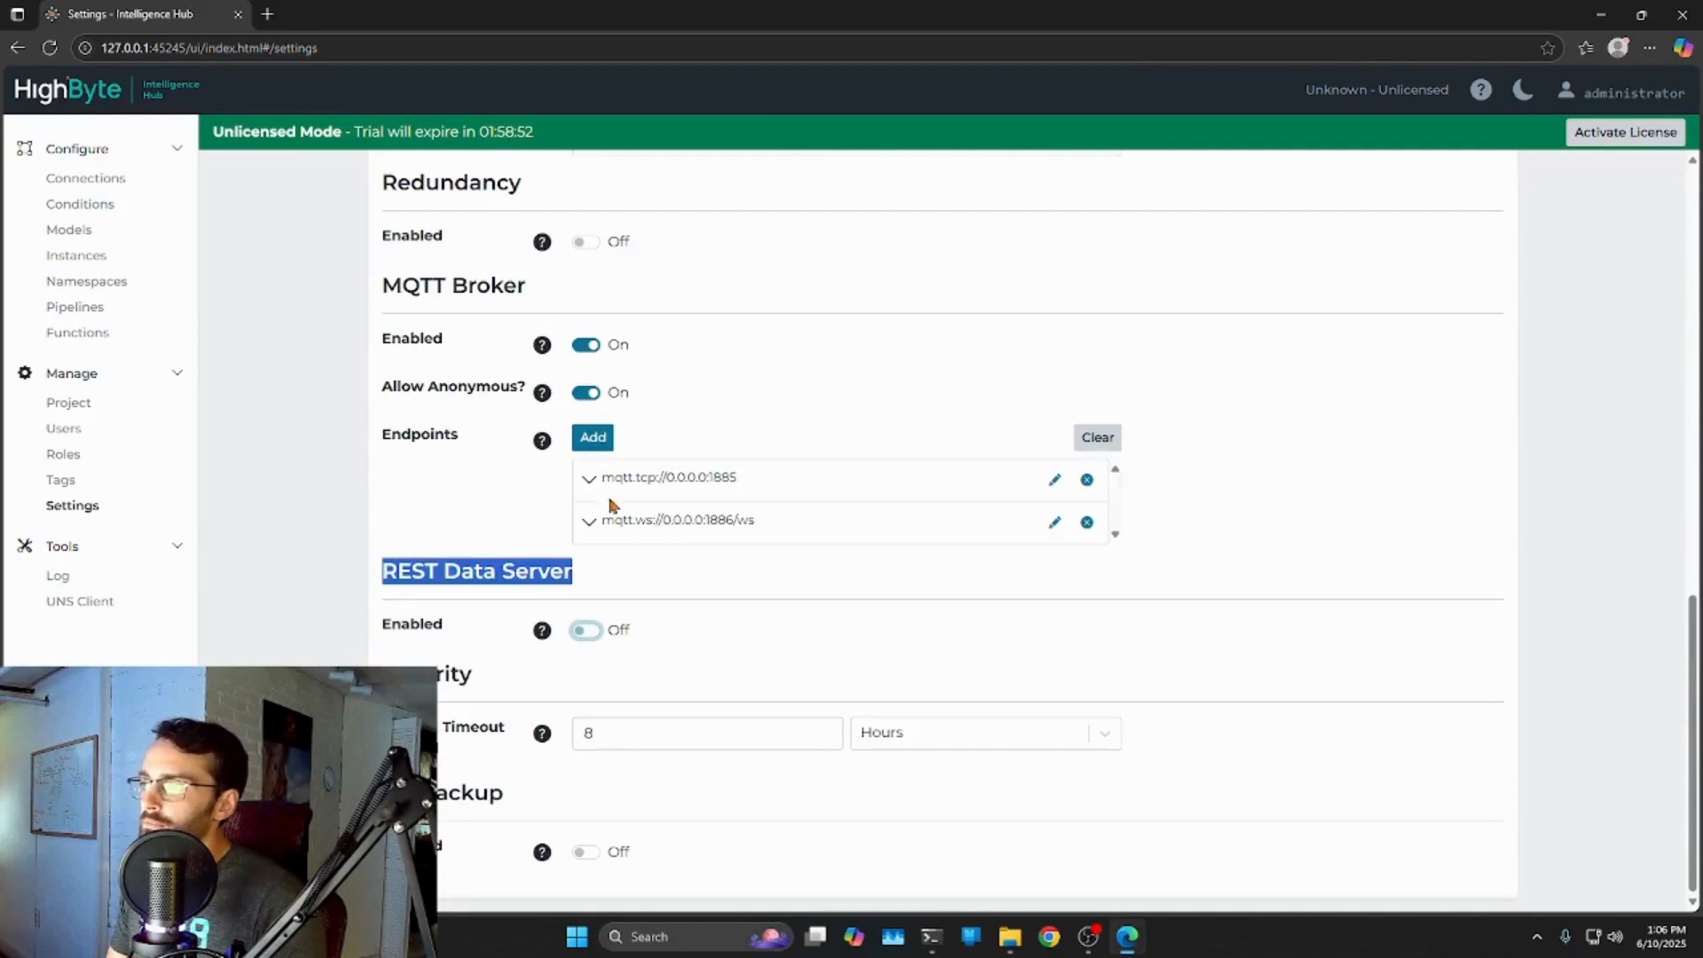
pyautogui.click(586, 632)
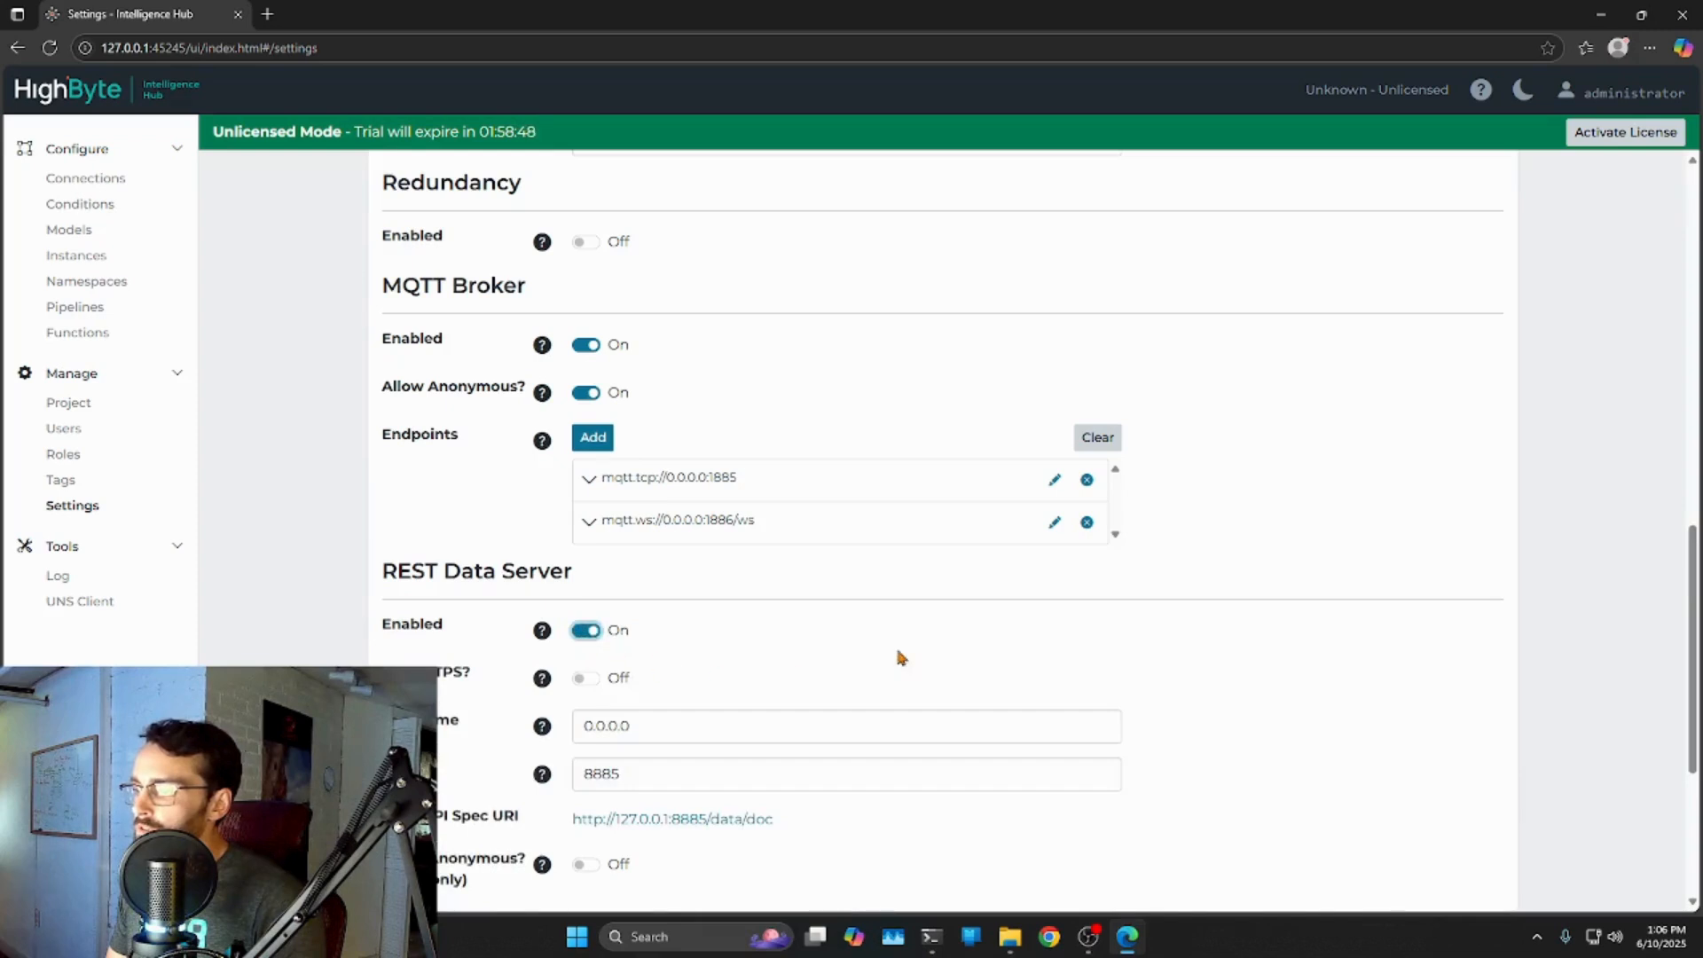
pyautogui.scroll(-4, 1173, 532)
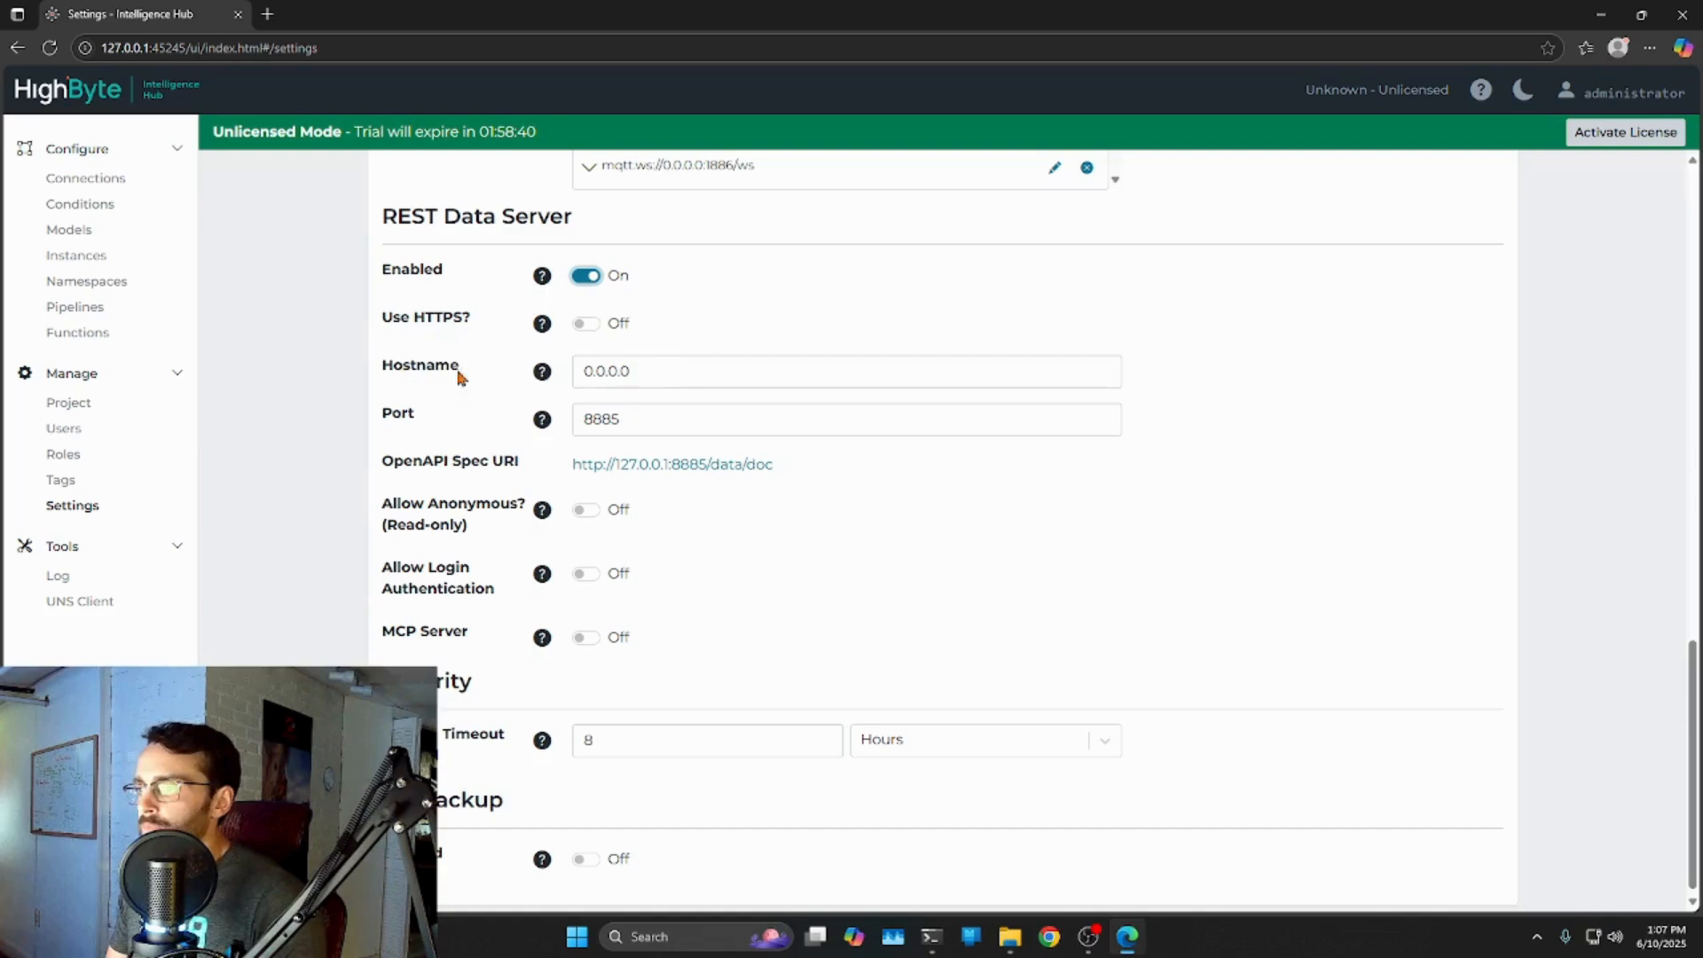
pyautogui.moveTo(639, 369); pyautogui.dragTo(536, 372)
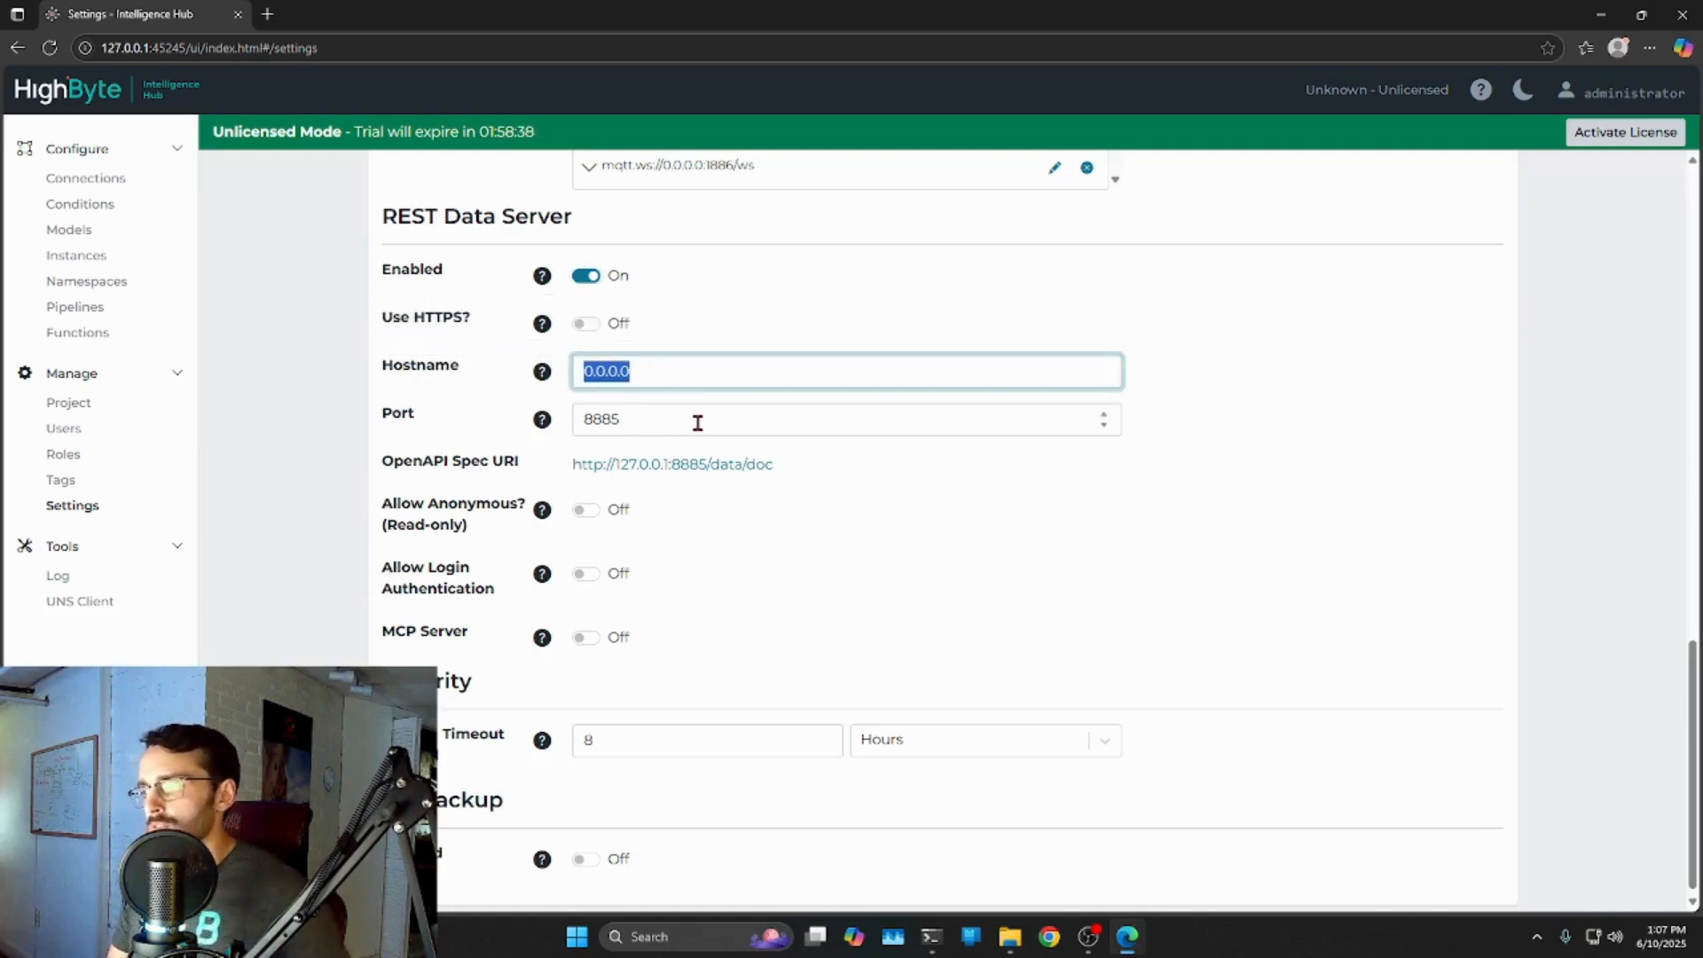
pyautogui.moveTo(665, 410); pyautogui.dragTo(572, 426)
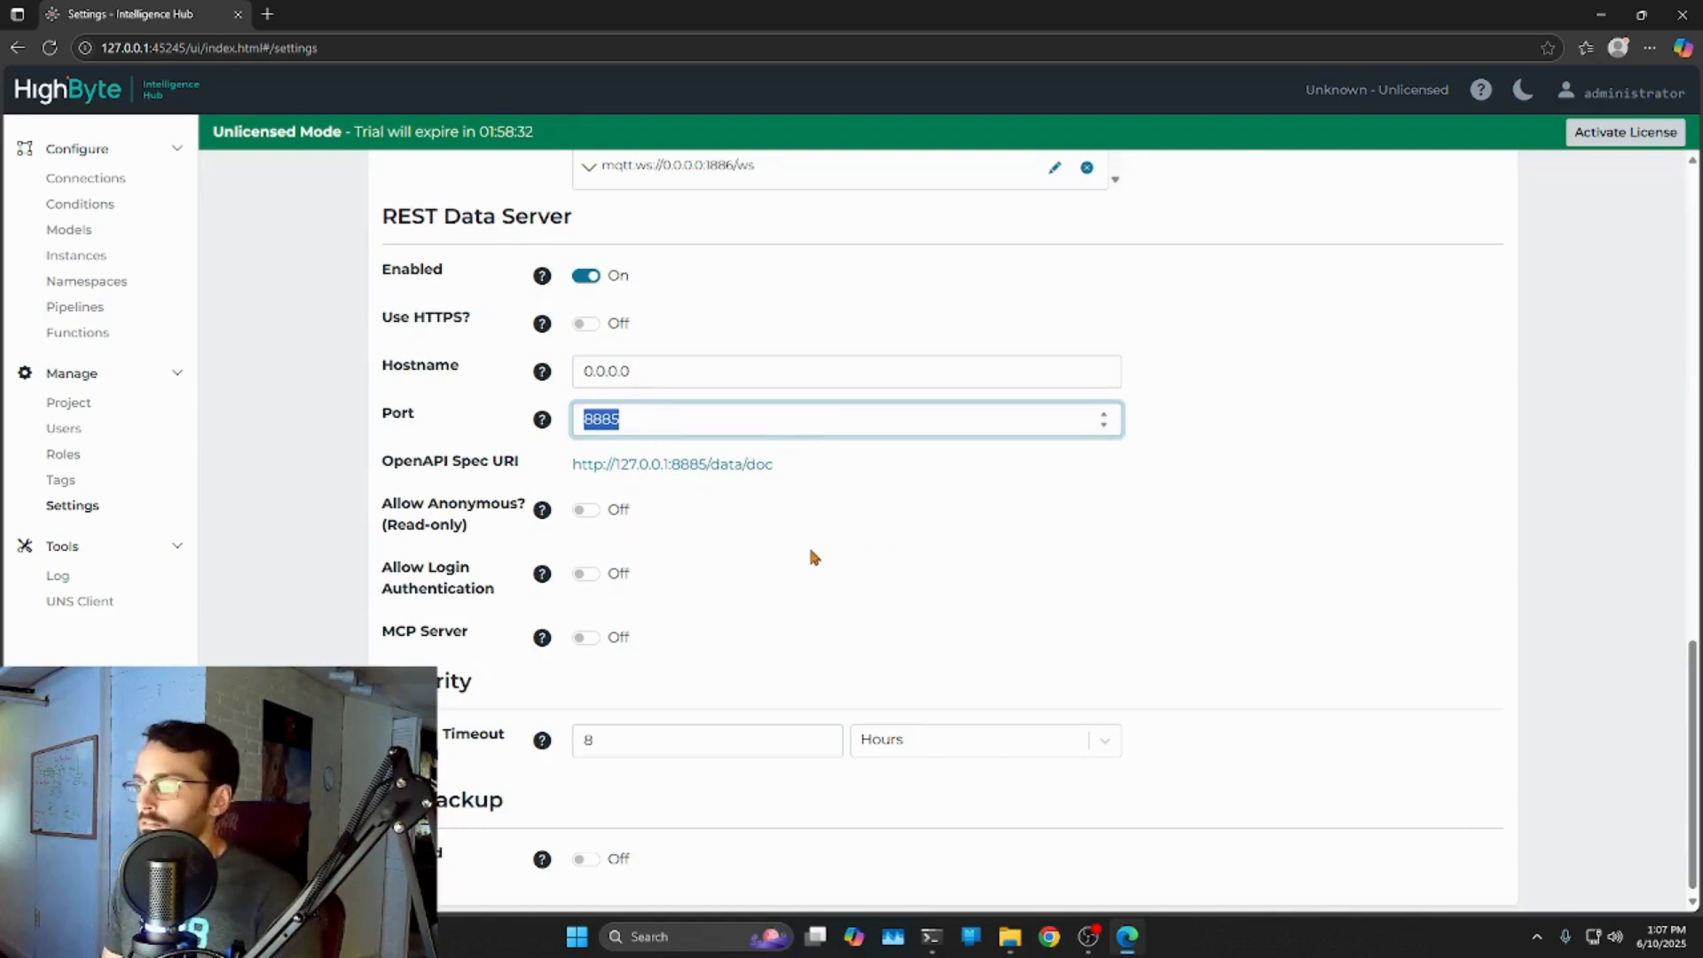
pyautogui.click(854, 599)
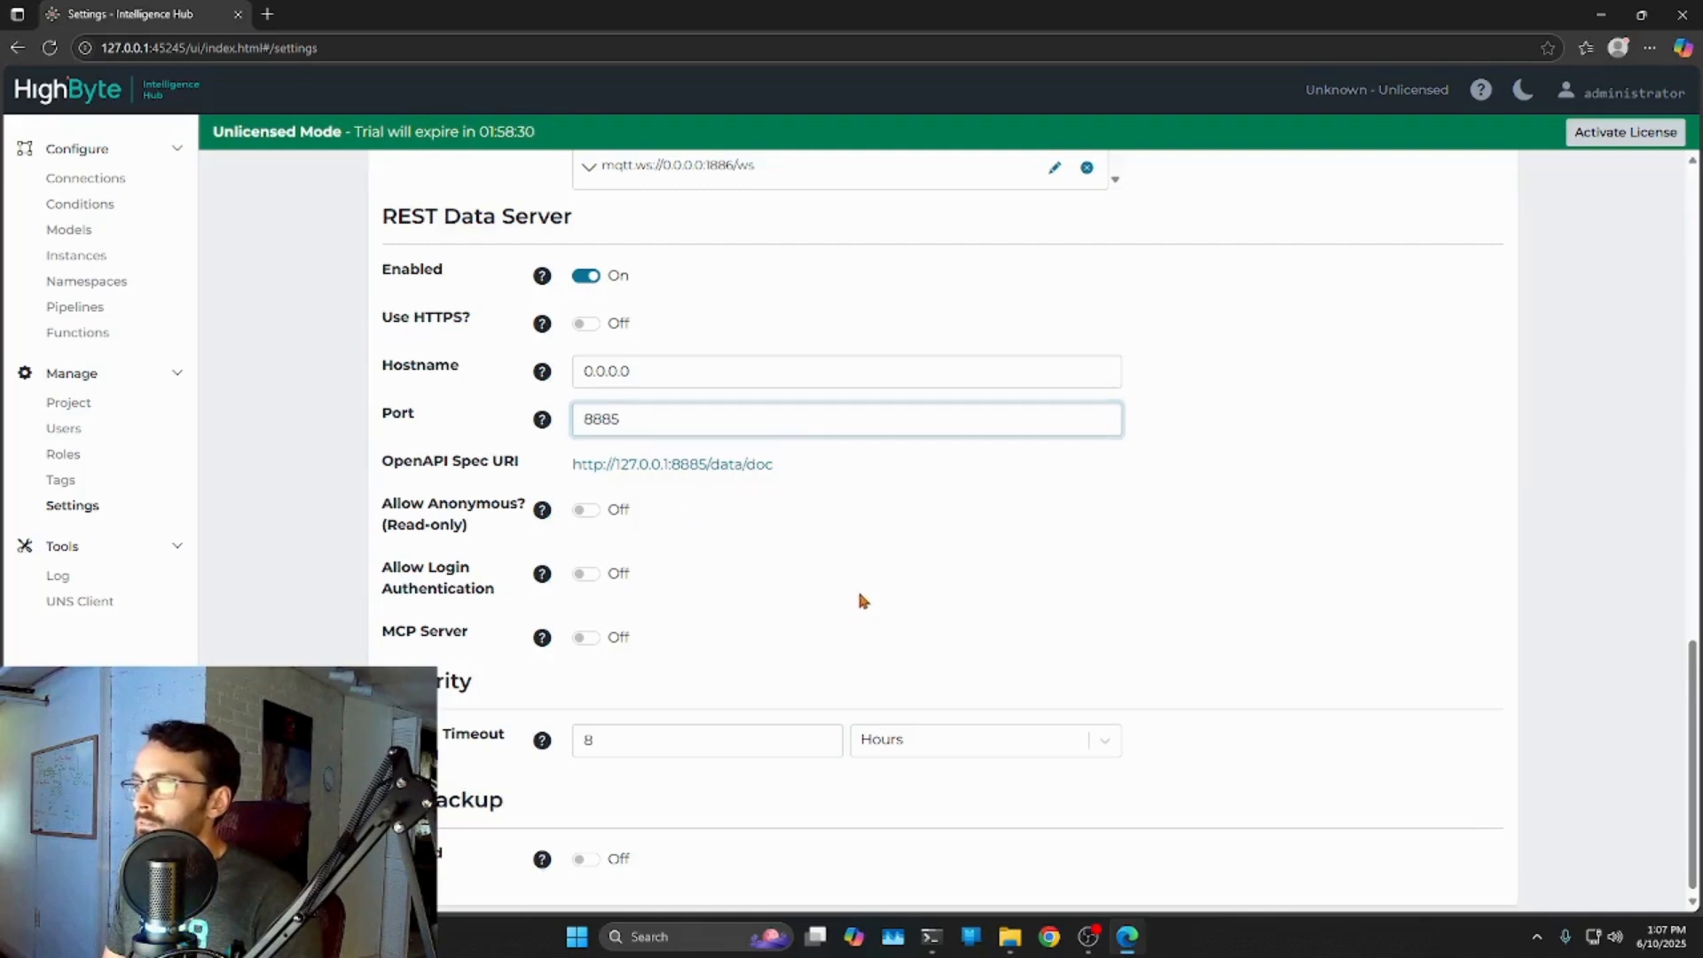
# Enable Allow Anonymous (Read-only) and Allow Login Authentication, save, and open the Swagger docs.
pyautogui.click(587, 512)
pyautogui.click(588, 577)
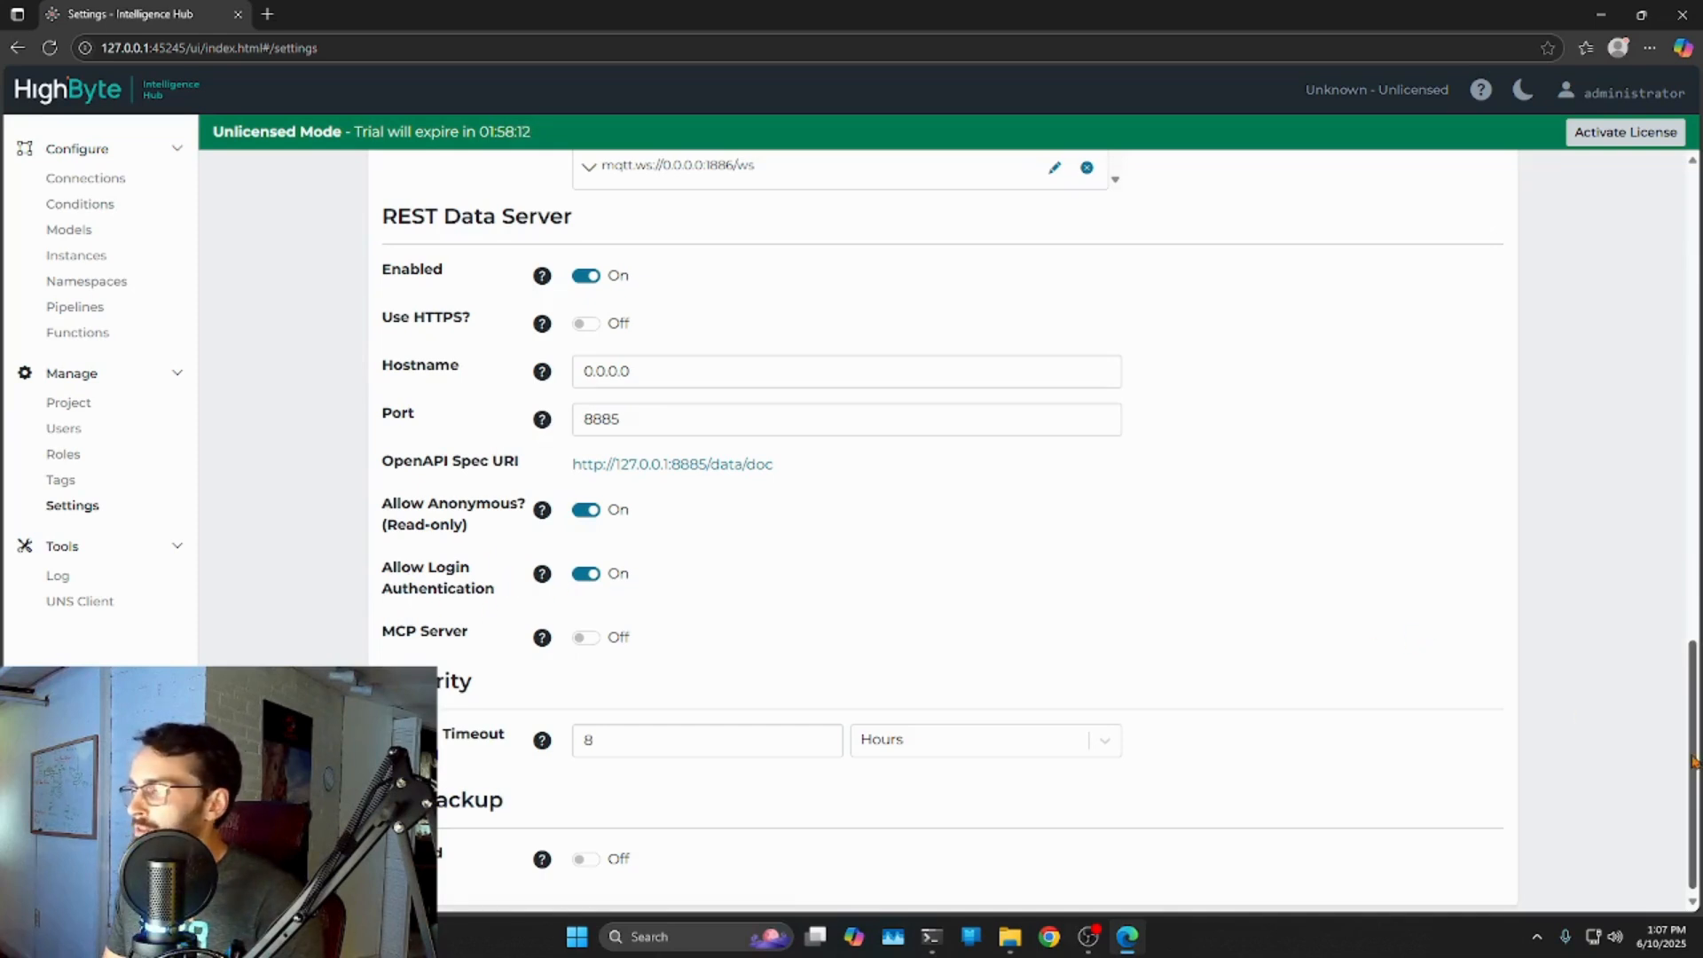
pyautogui.moveTo(1694, 761); pyautogui.dragTo(1693, 760)
pyautogui.moveTo(1693, 667)
pyautogui.mouseDown()
pyautogui.moveTo(1680, 168)
pyautogui.moveTo(1696, 674)
pyautogui.mouseUp()
pyautogui.click(1468, 342)
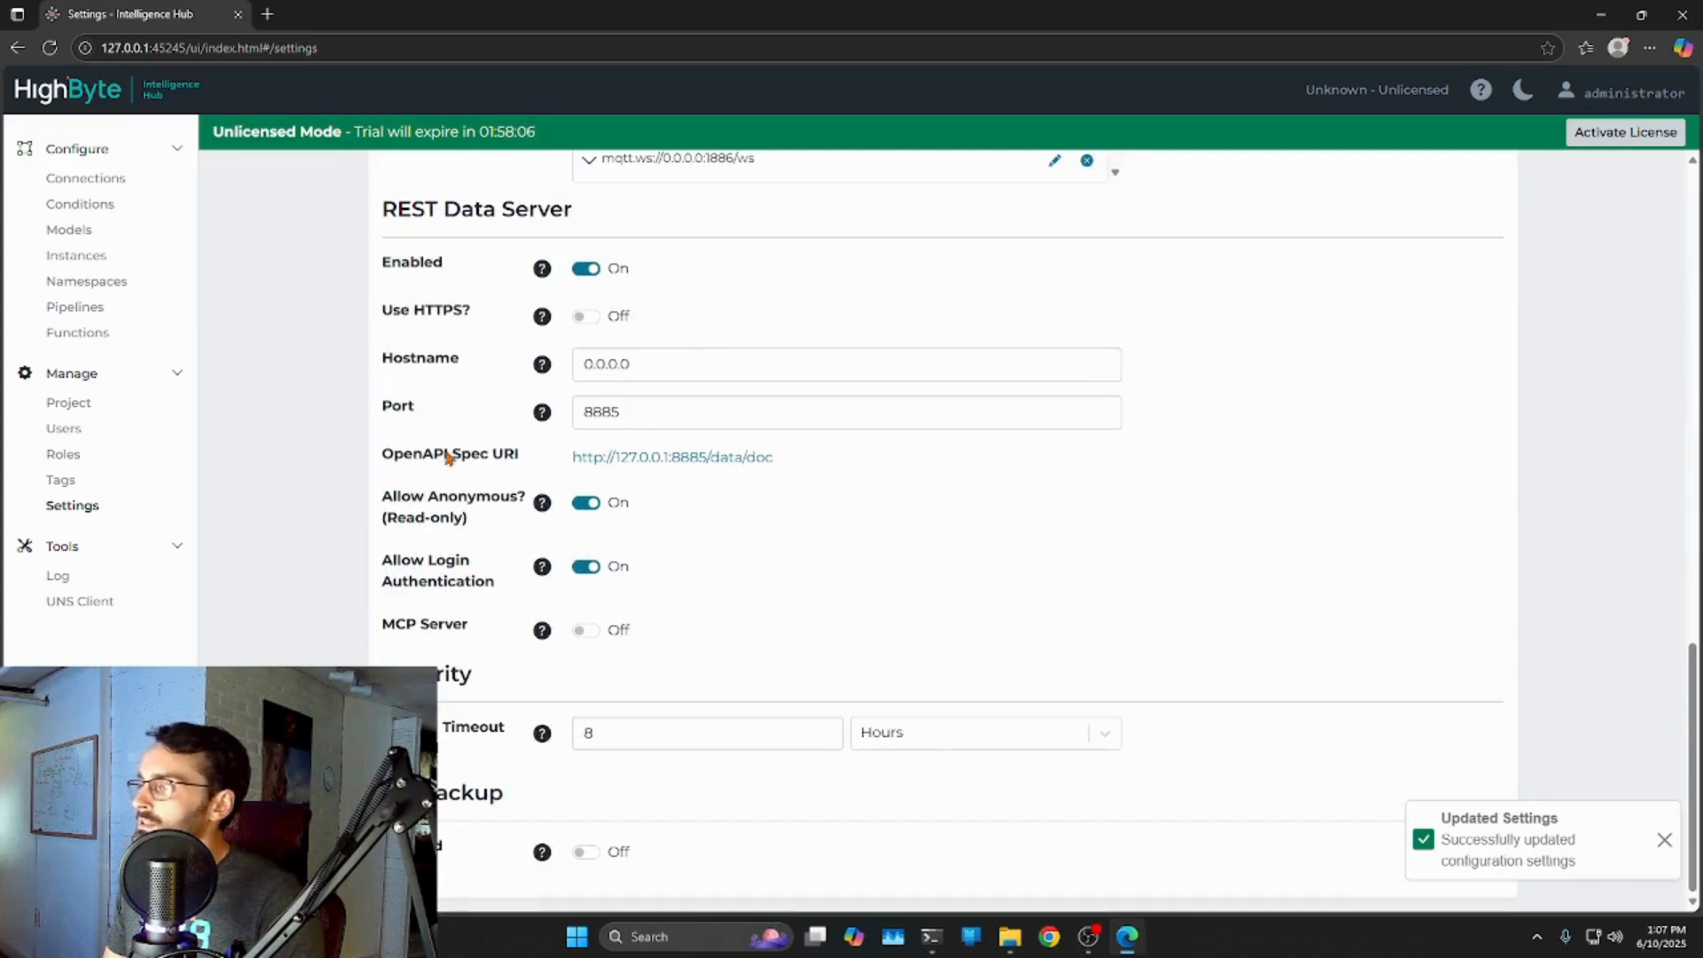
pyautogui.click(643, 459)
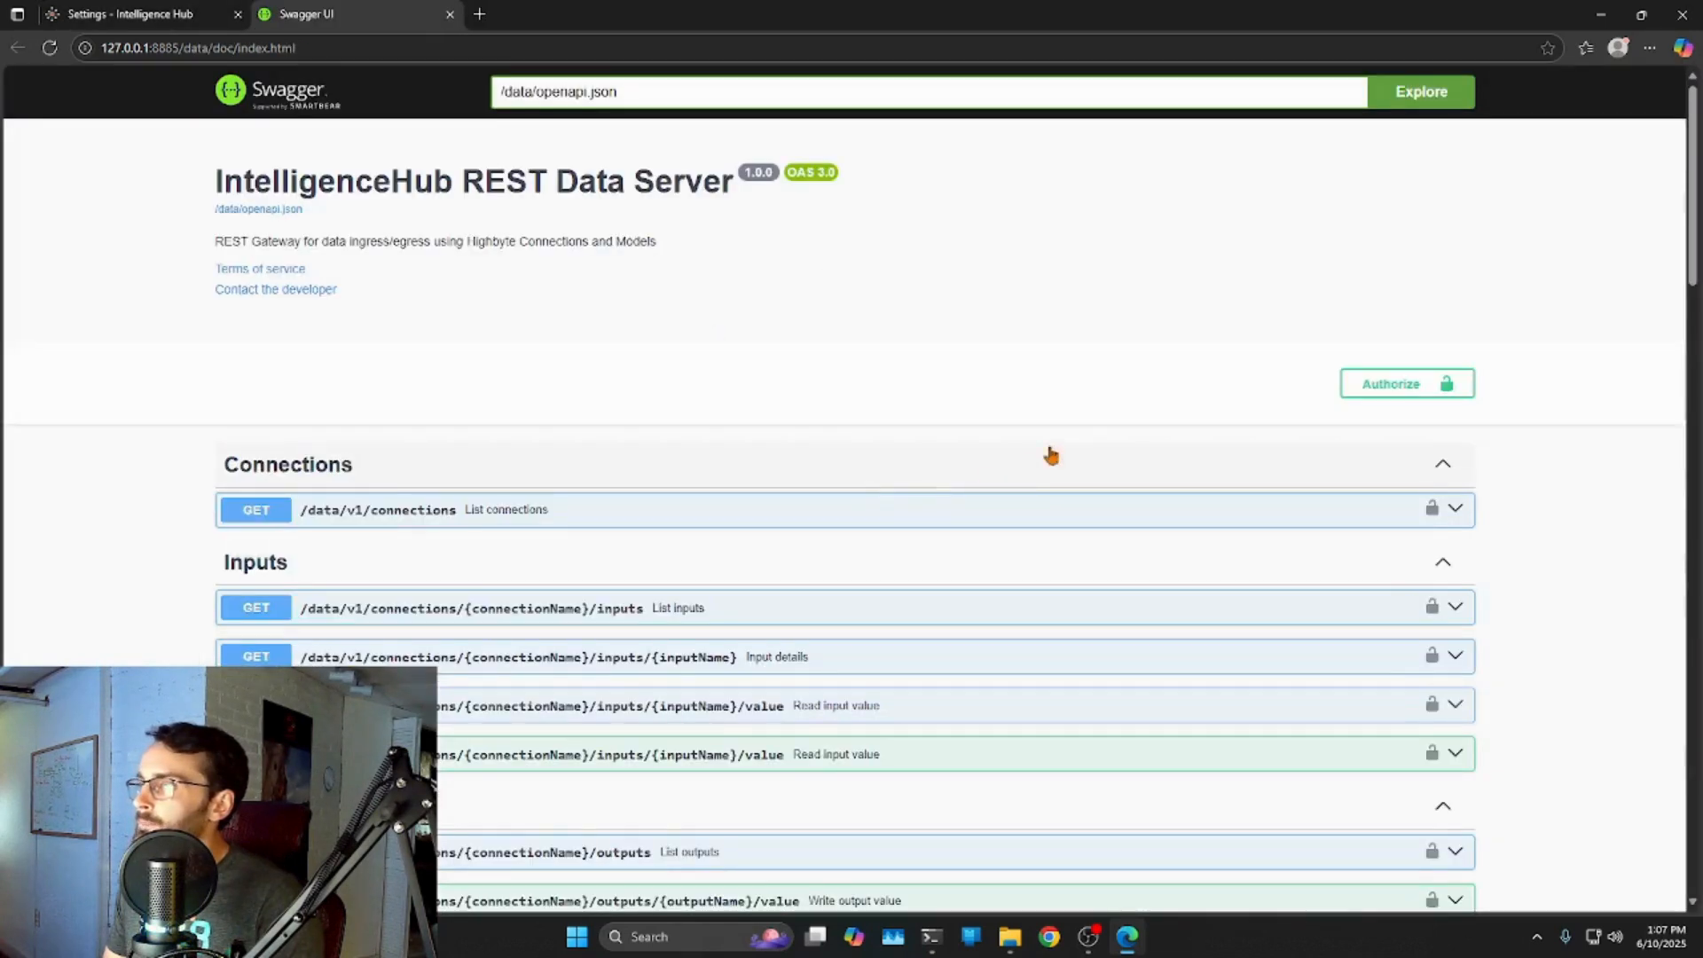
# Browse the SQL folder on the hub's Connections page, then return to the Swagger UI tab.
pyautogui.scroll(-2, 360, 612)
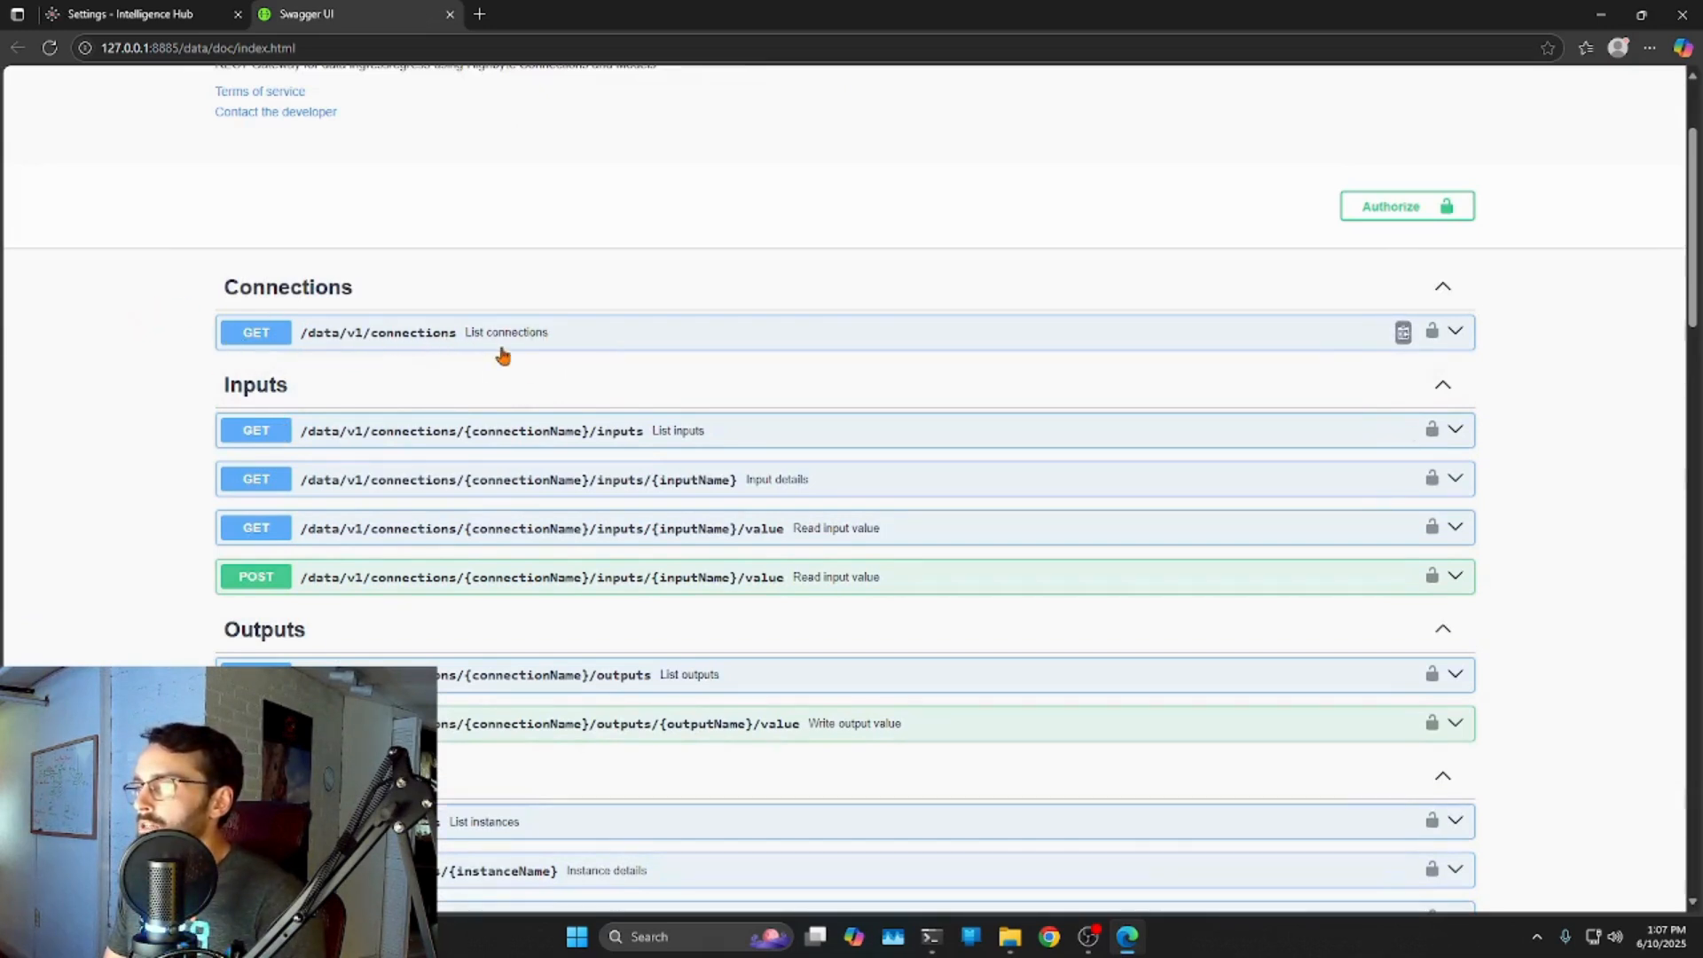
pyautogui.click(122, 14)
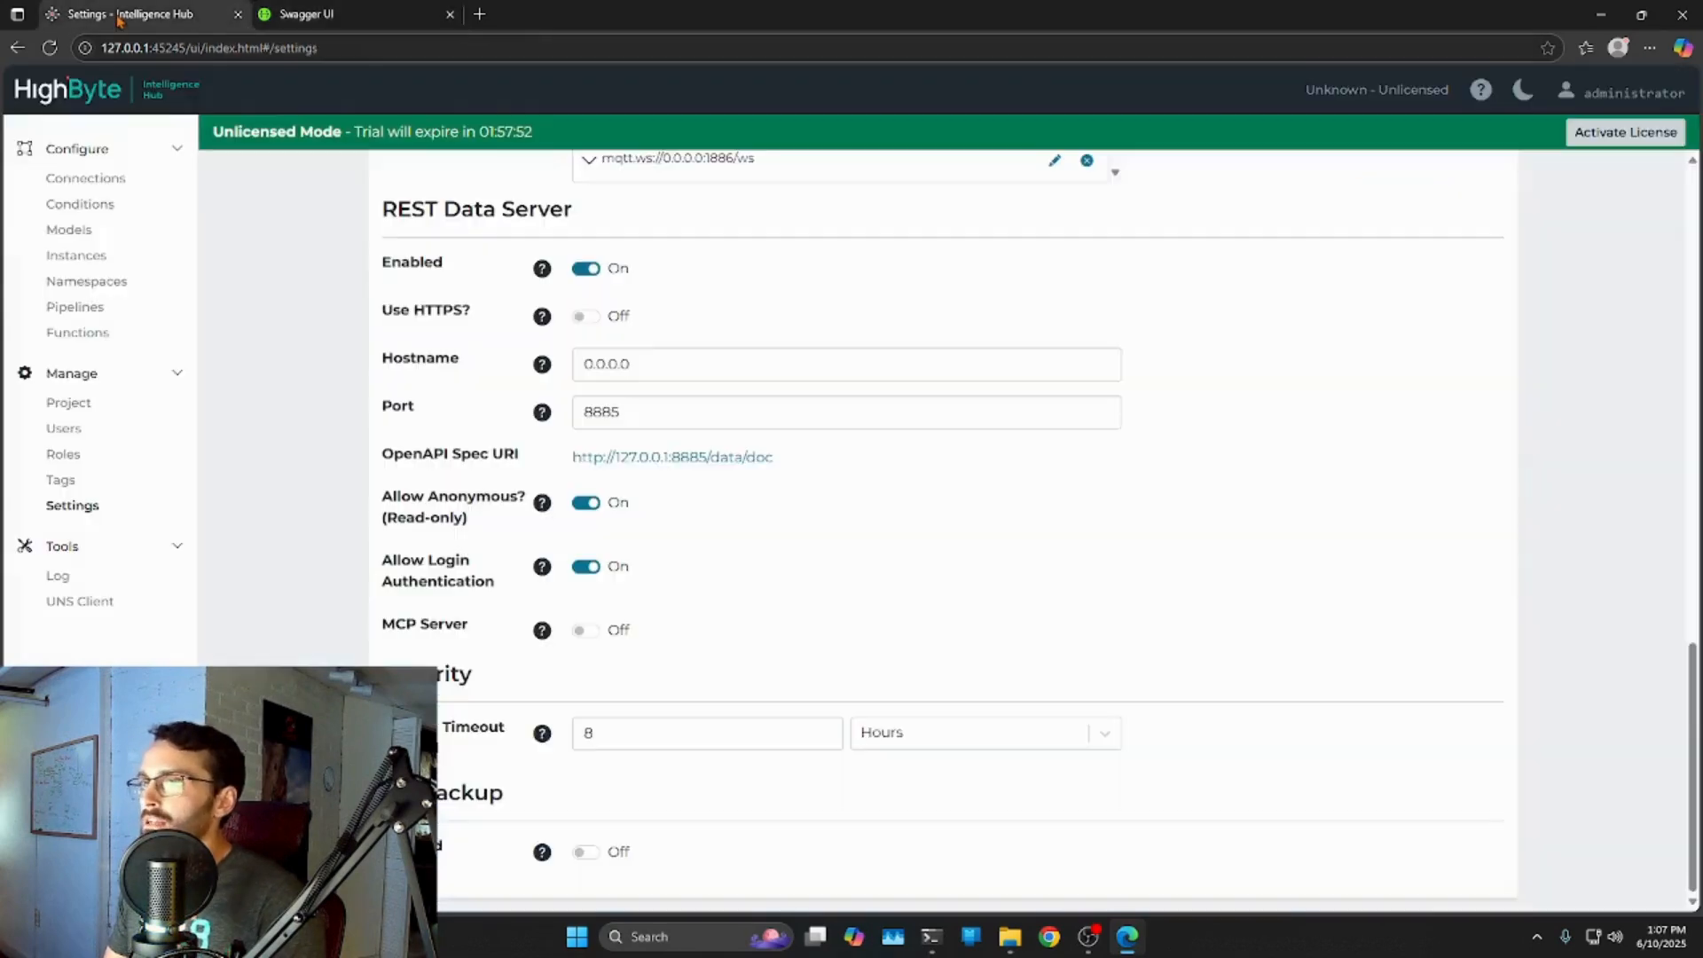
pyautogui.click(89, 183)
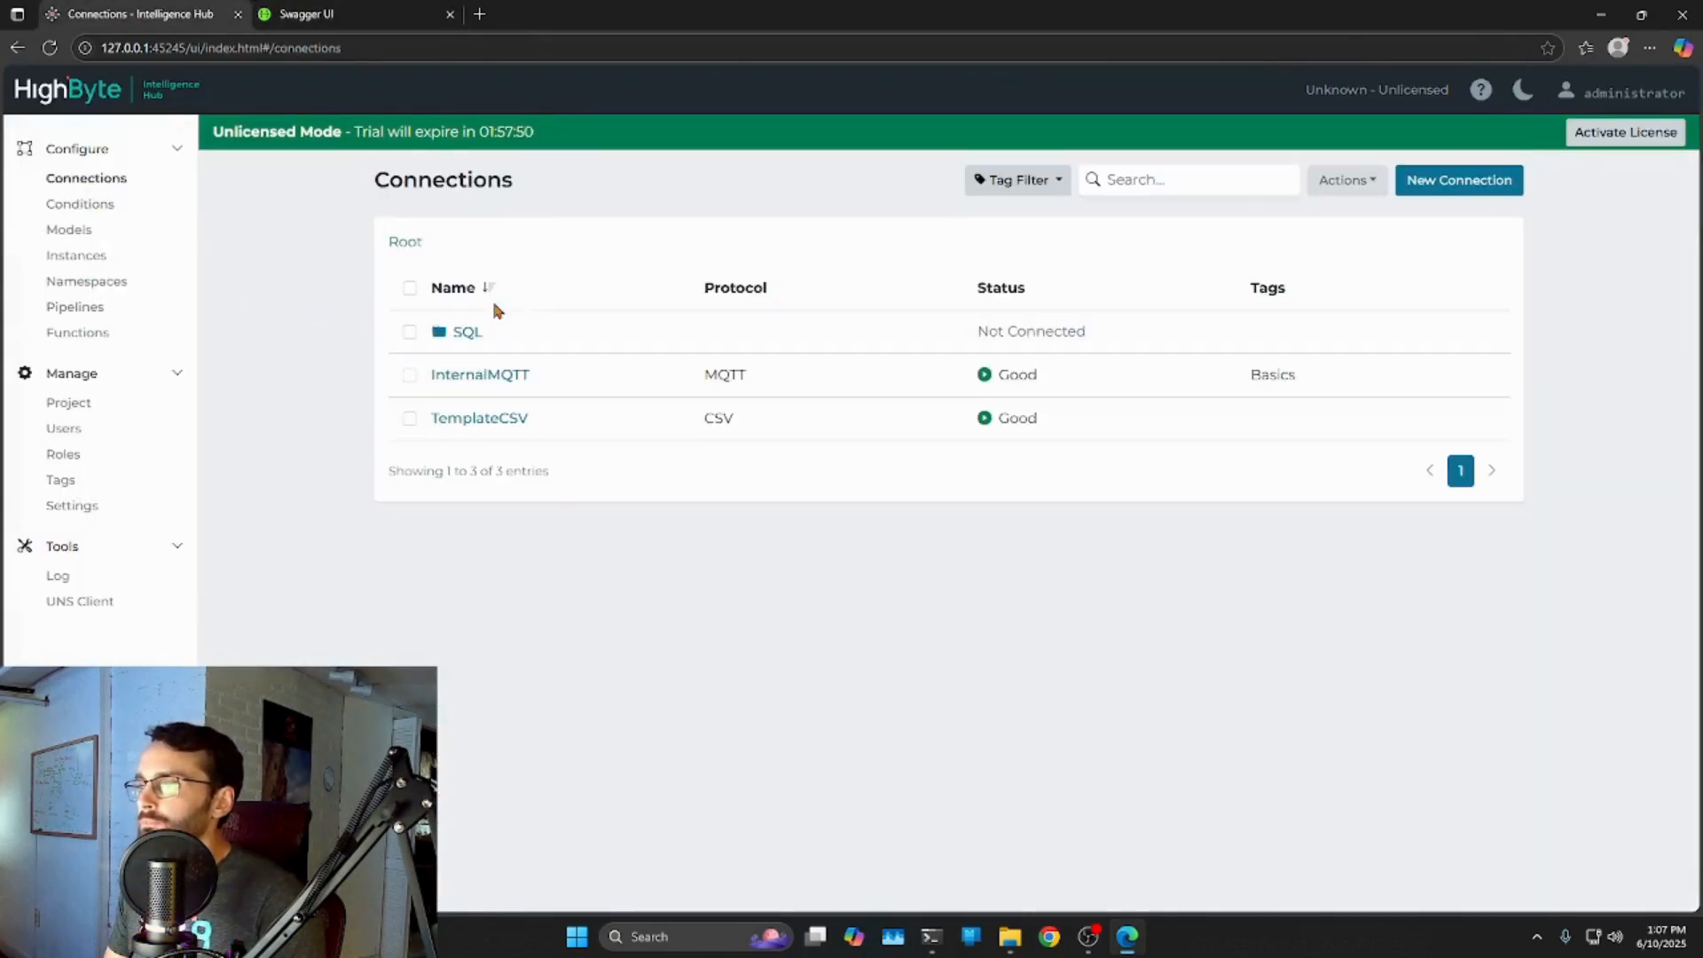
pyautogui.click(465, 333)
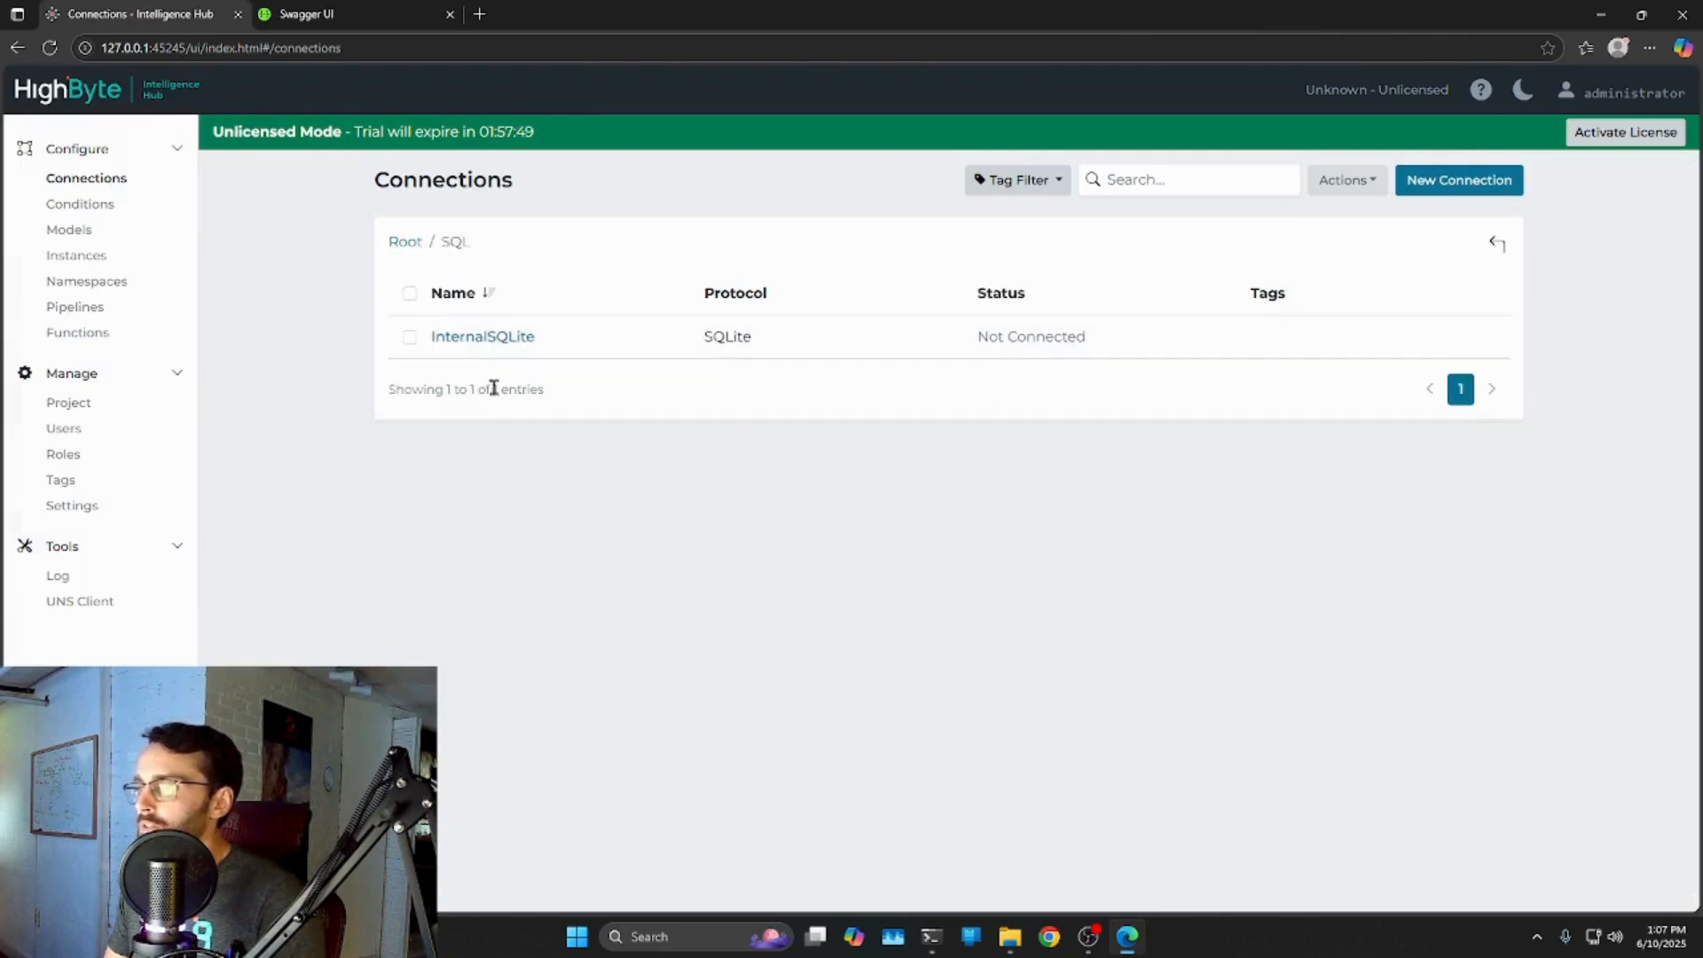
pyautogui.click(410, 242)
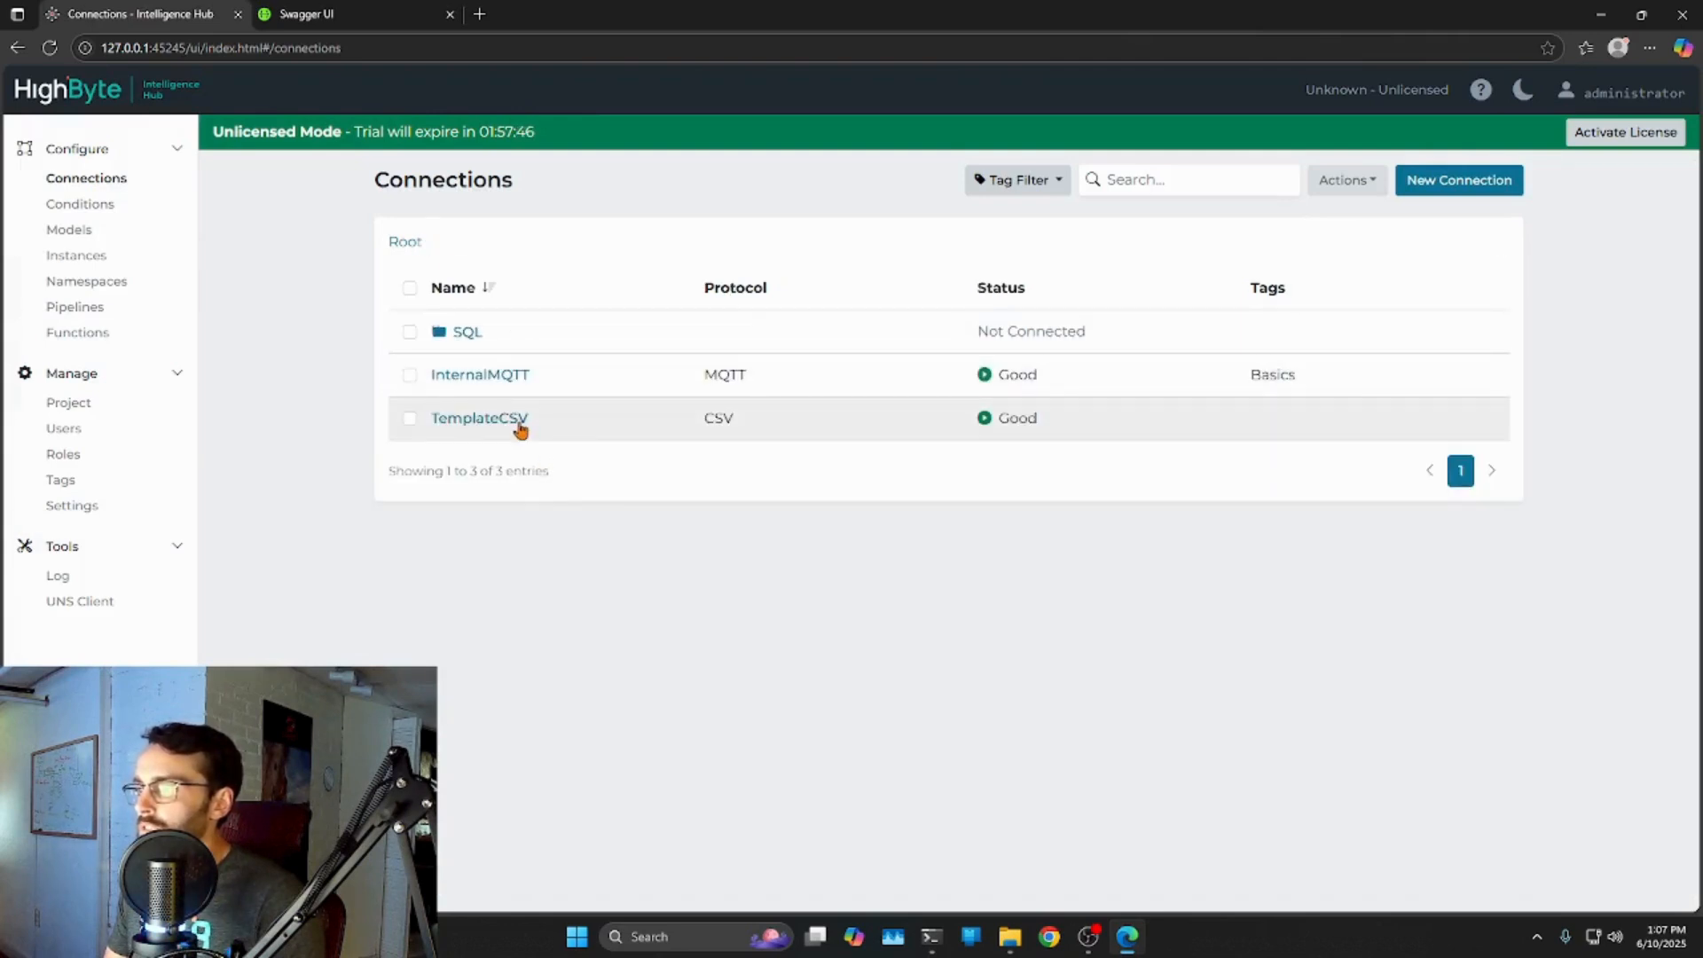
pyautogui.click(301, 20)
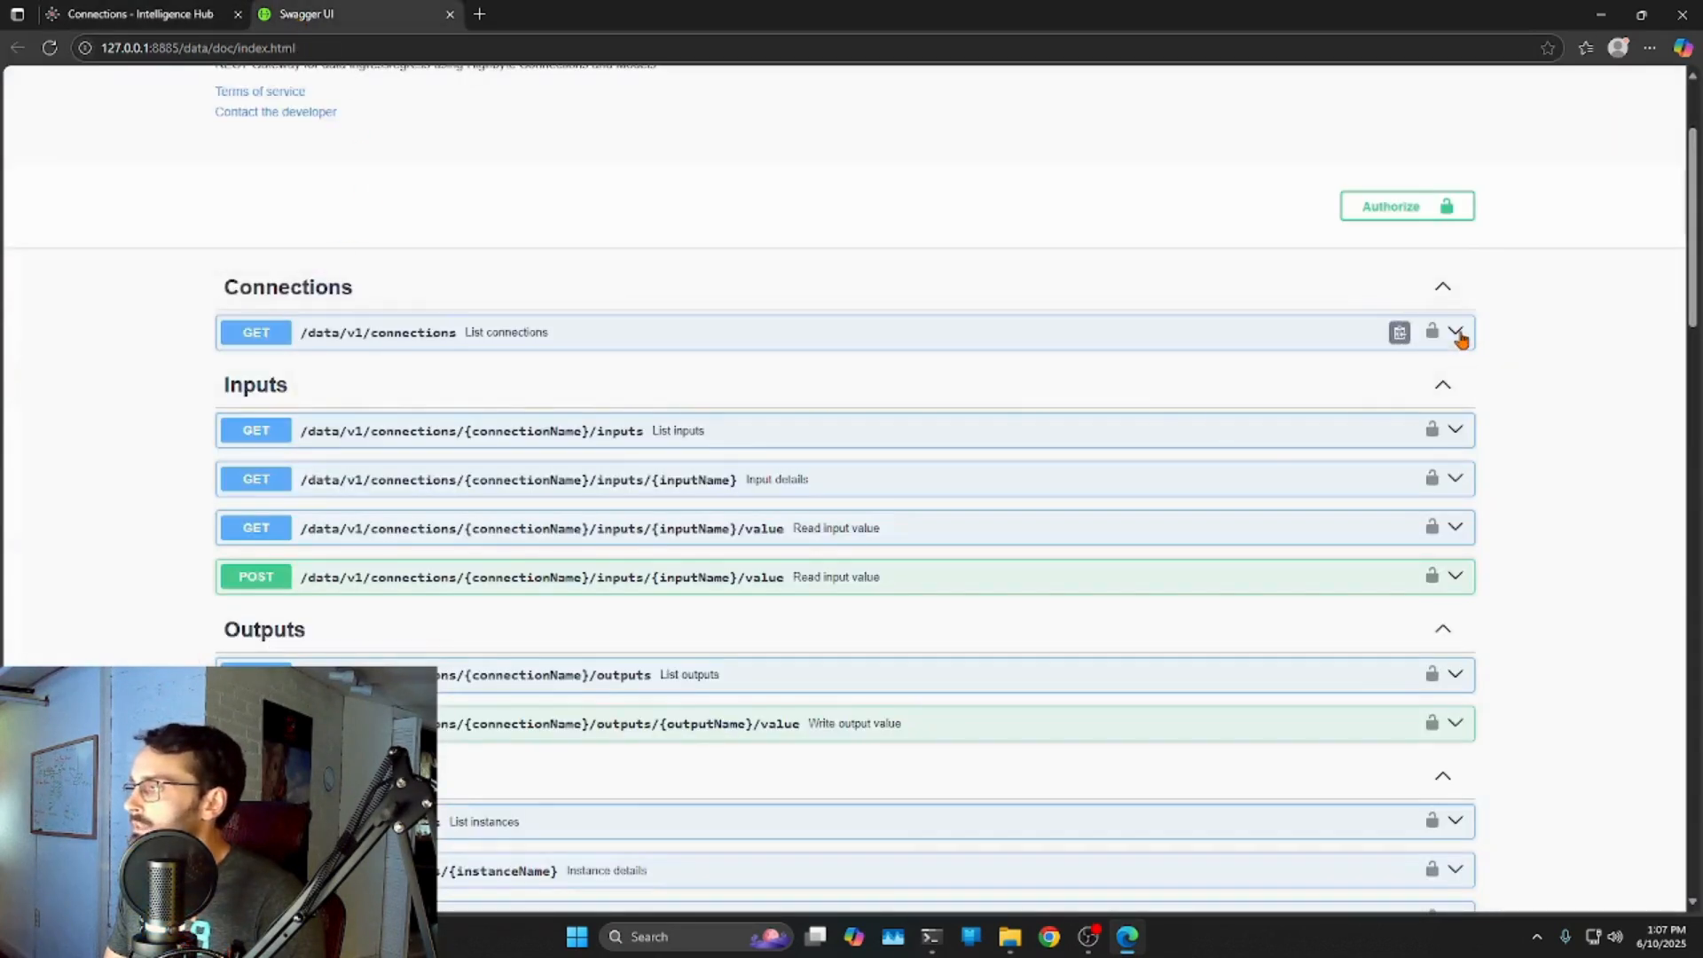
# Expand GET /data/v1/connections, choose Try it out, and execute the request.
pyautogui.click(1456, 334)
pyautogui.scroll(-1, 1507, 401)
pyautogui.click(1425, 354)
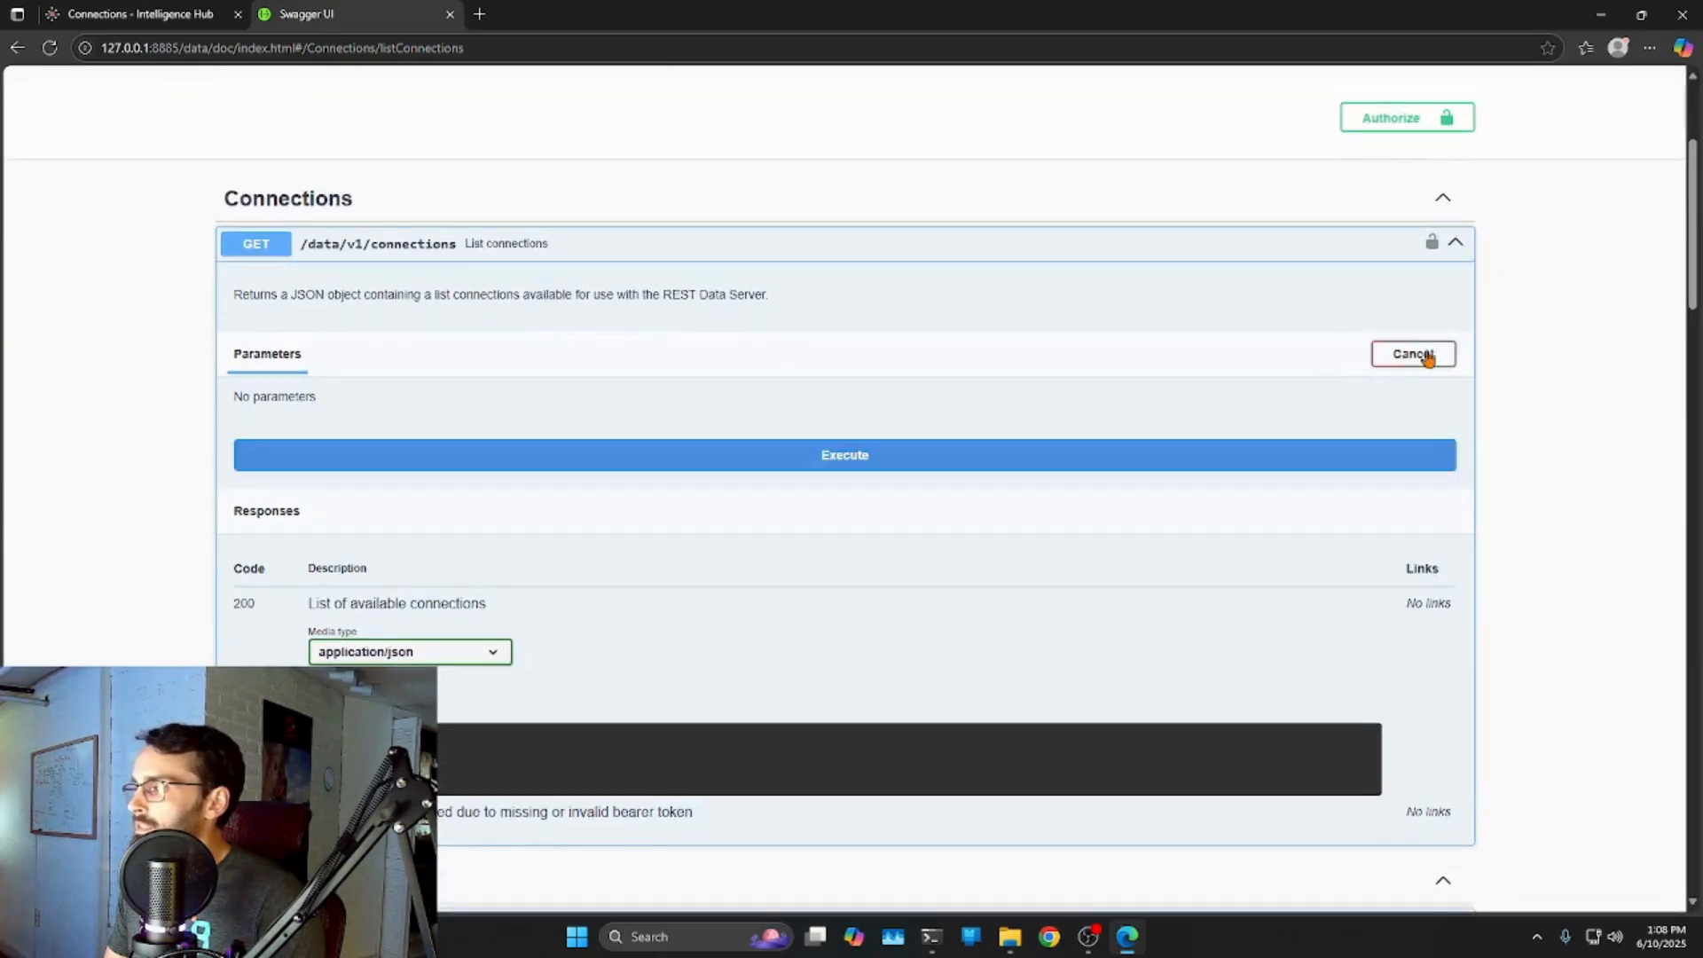
pyautogui.scroll(-2, 856, 472)
pyautogui.click(772, 280)
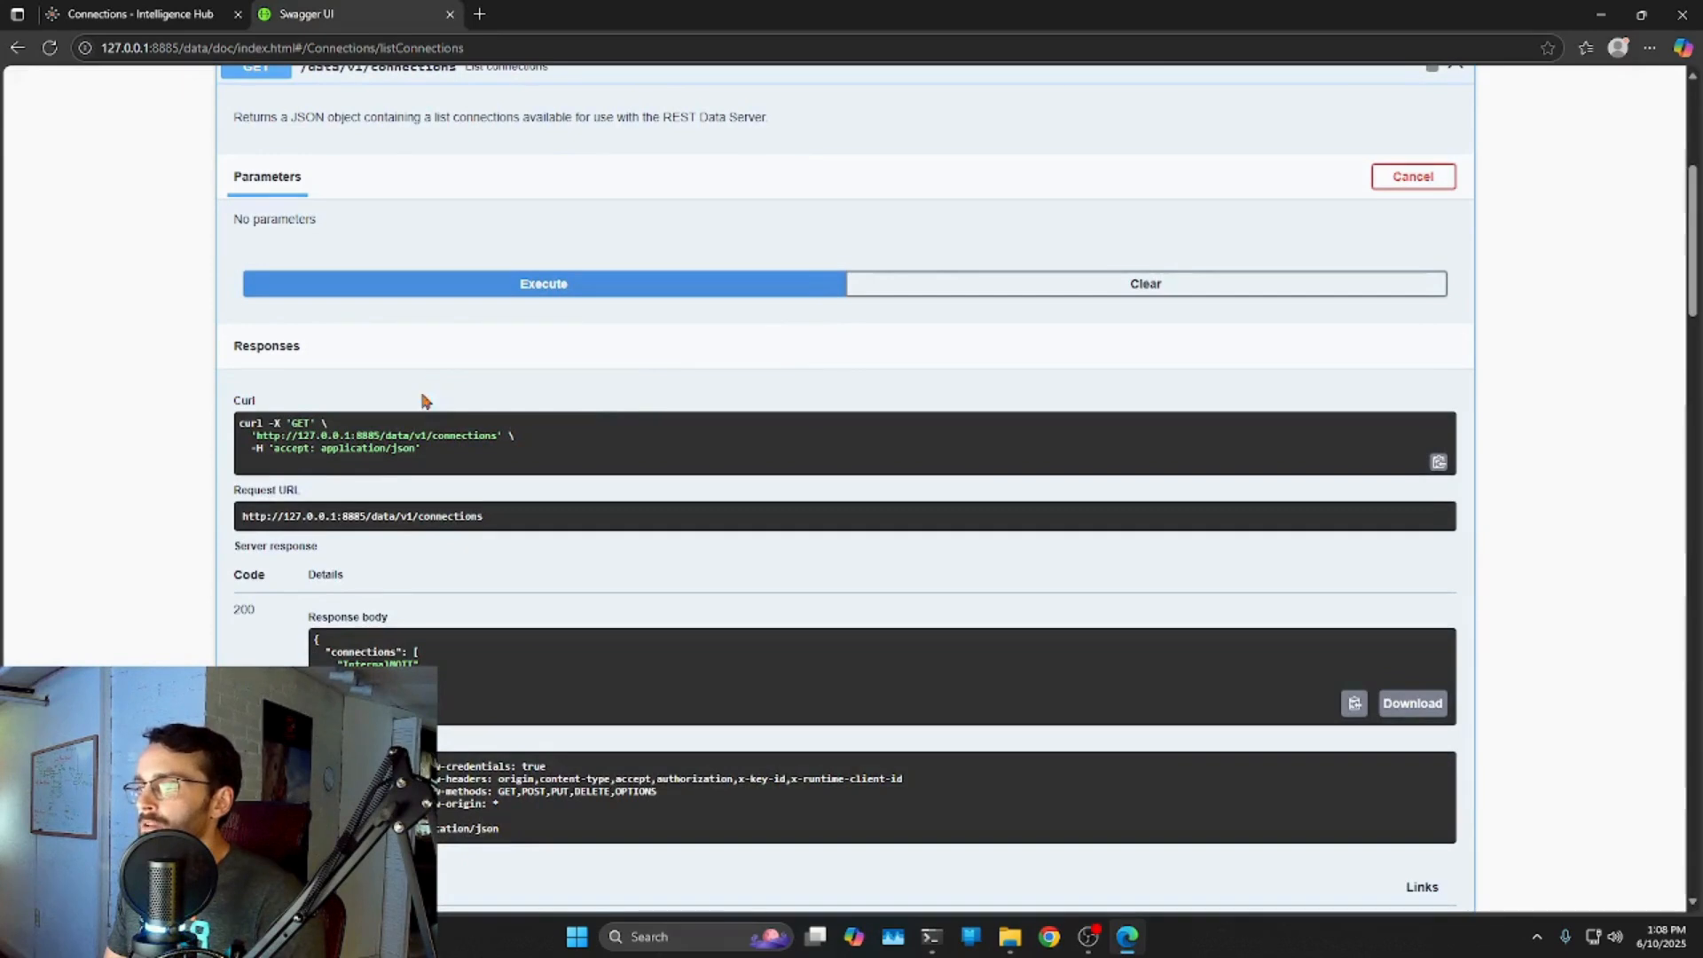
# Review the curl command, Request URL and 200 response listing InternalMQTT, InternalSQLite, TemplateCSV.
pyautogui.moveTo(431, 454); pyautogui.dragTo(239, 419)
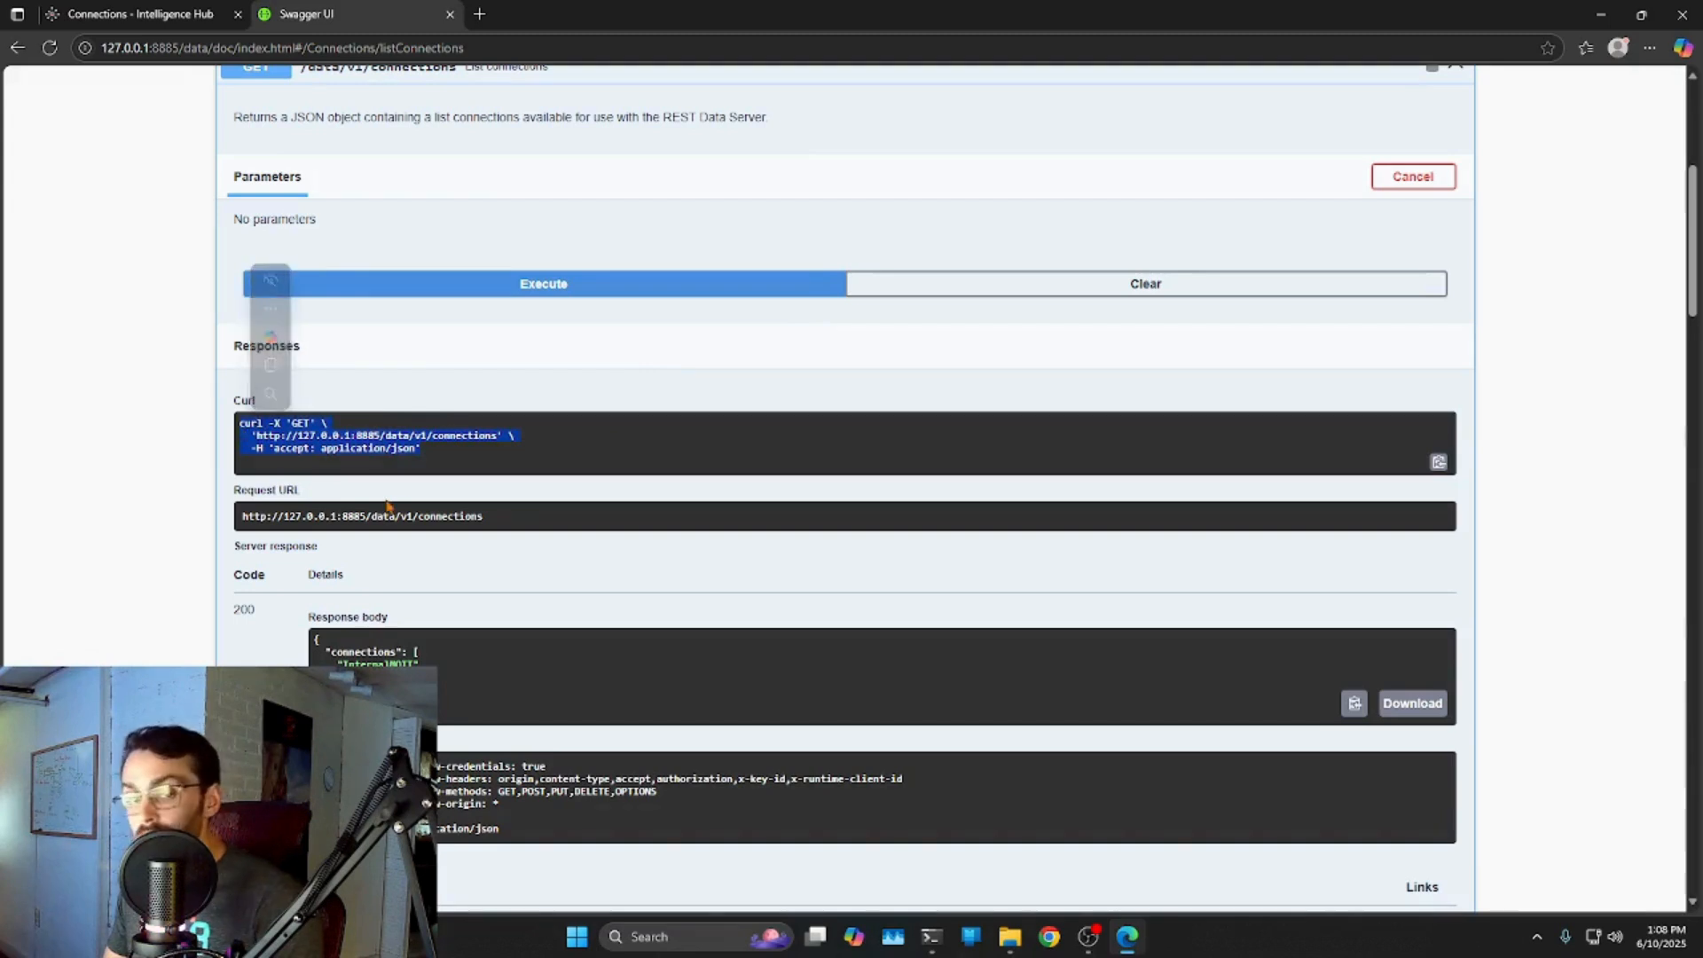
pyautogui.moveTo(484, 515); pyautogui.dragTo(367, 517)
pyautogui.click(243, 516)
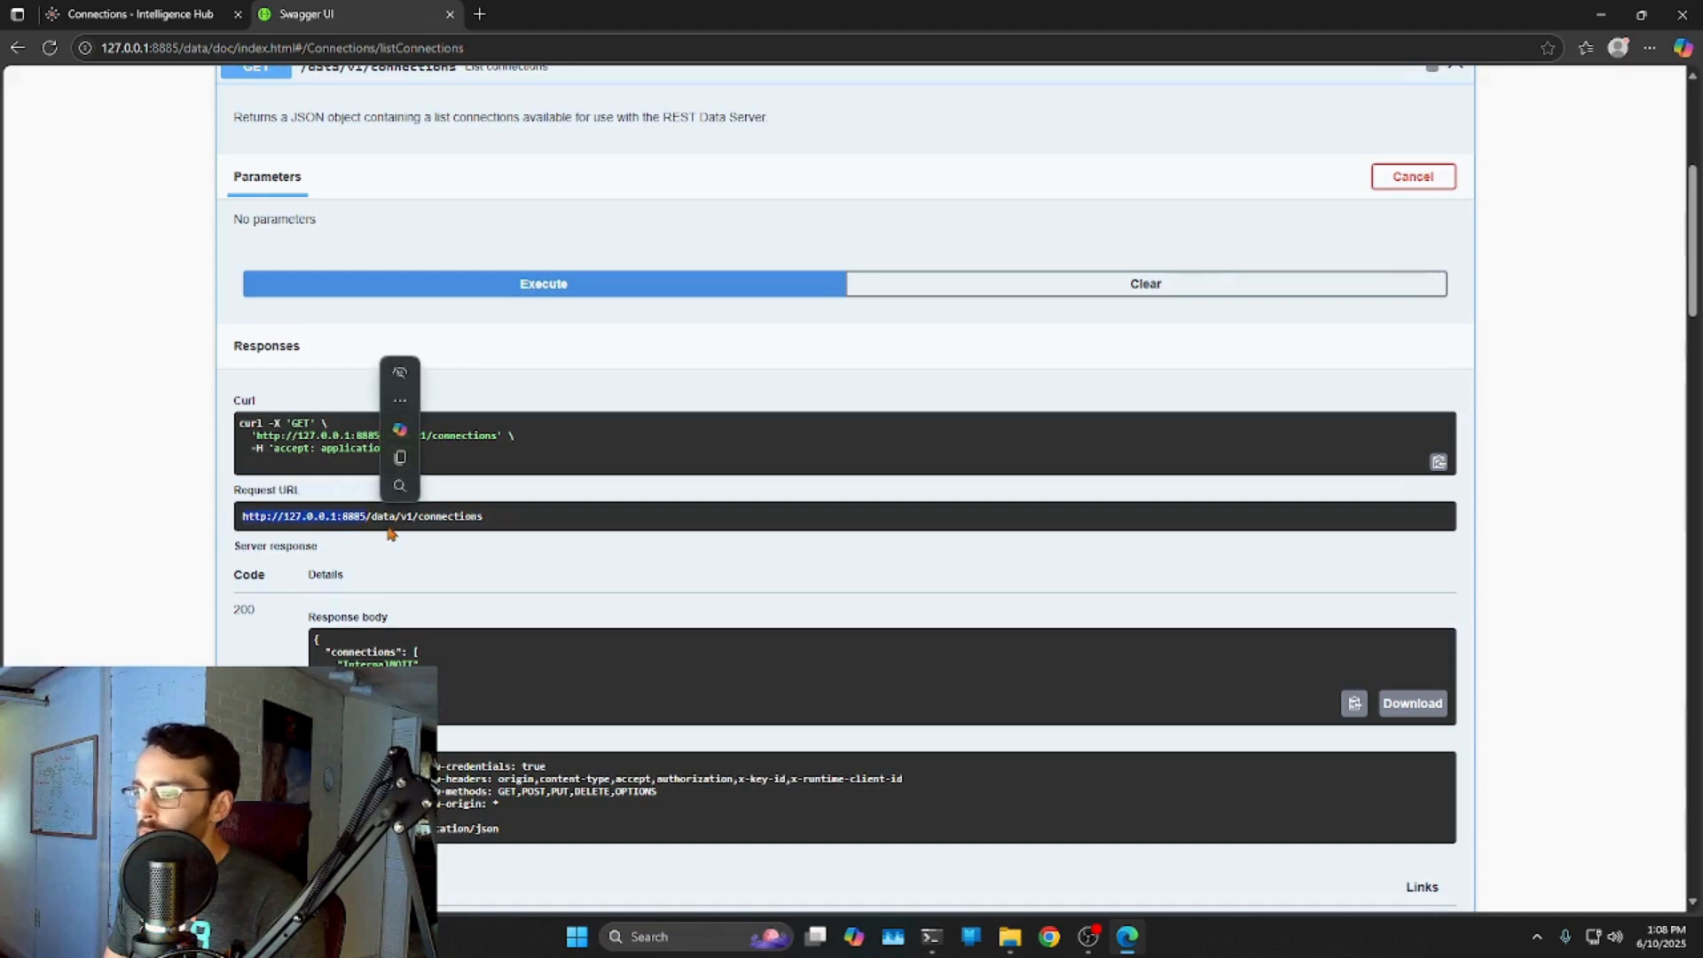
pyautogui.scroll(2, 354, 273)
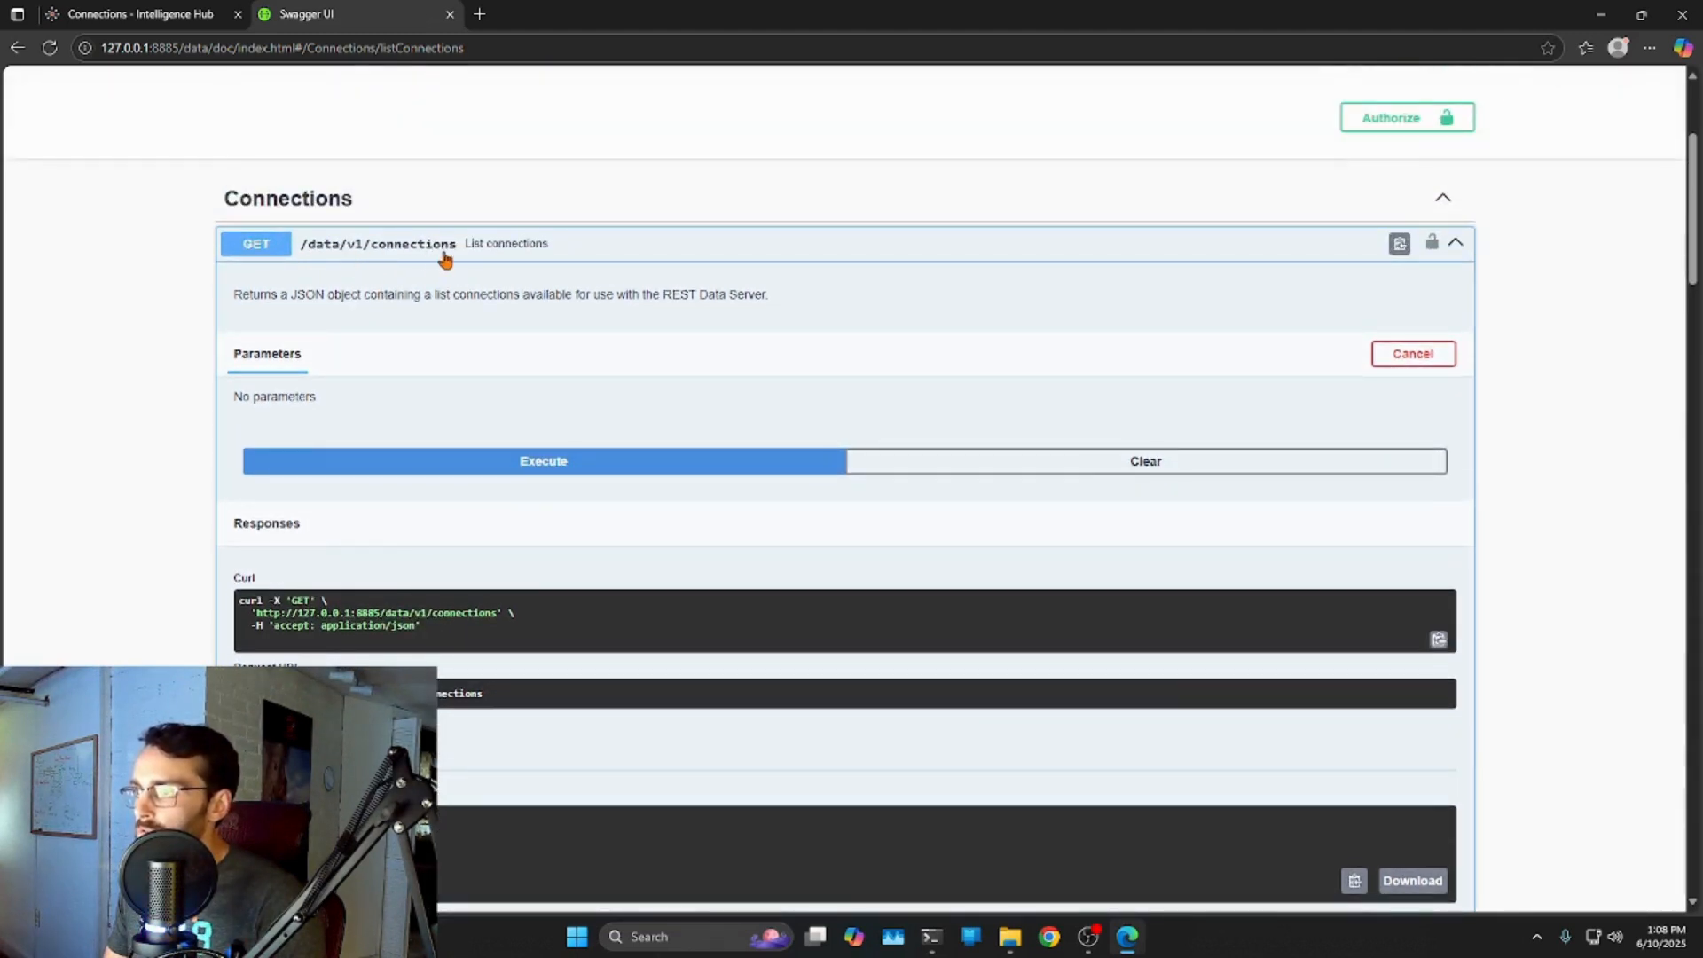
pyautogui.scroll(-3, 464, 363)
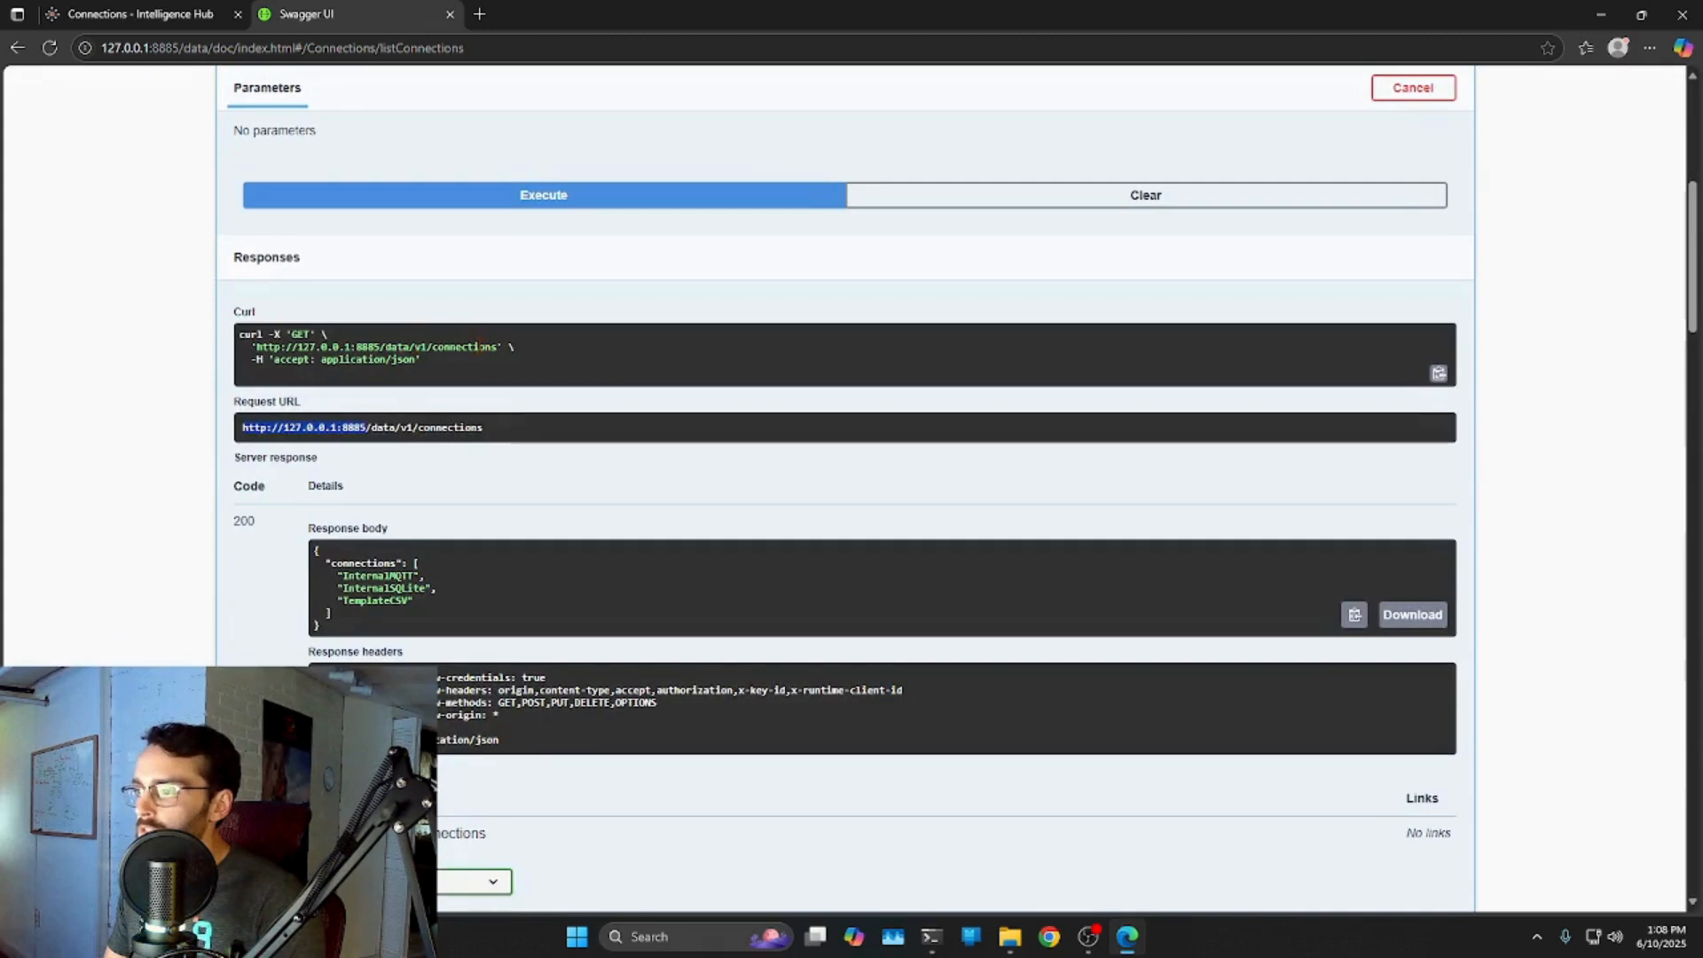
pyautogui.scroll(-2, 437, 441)
pyautogui.moveTo(232, 344)
pyautogui.mouseDown()
pyautogui.moveTo(210, 333)
pyautogui.moveTo(257, 340)
pyautogui.moveTo(234, 344)
pyautogui.mouseUp()
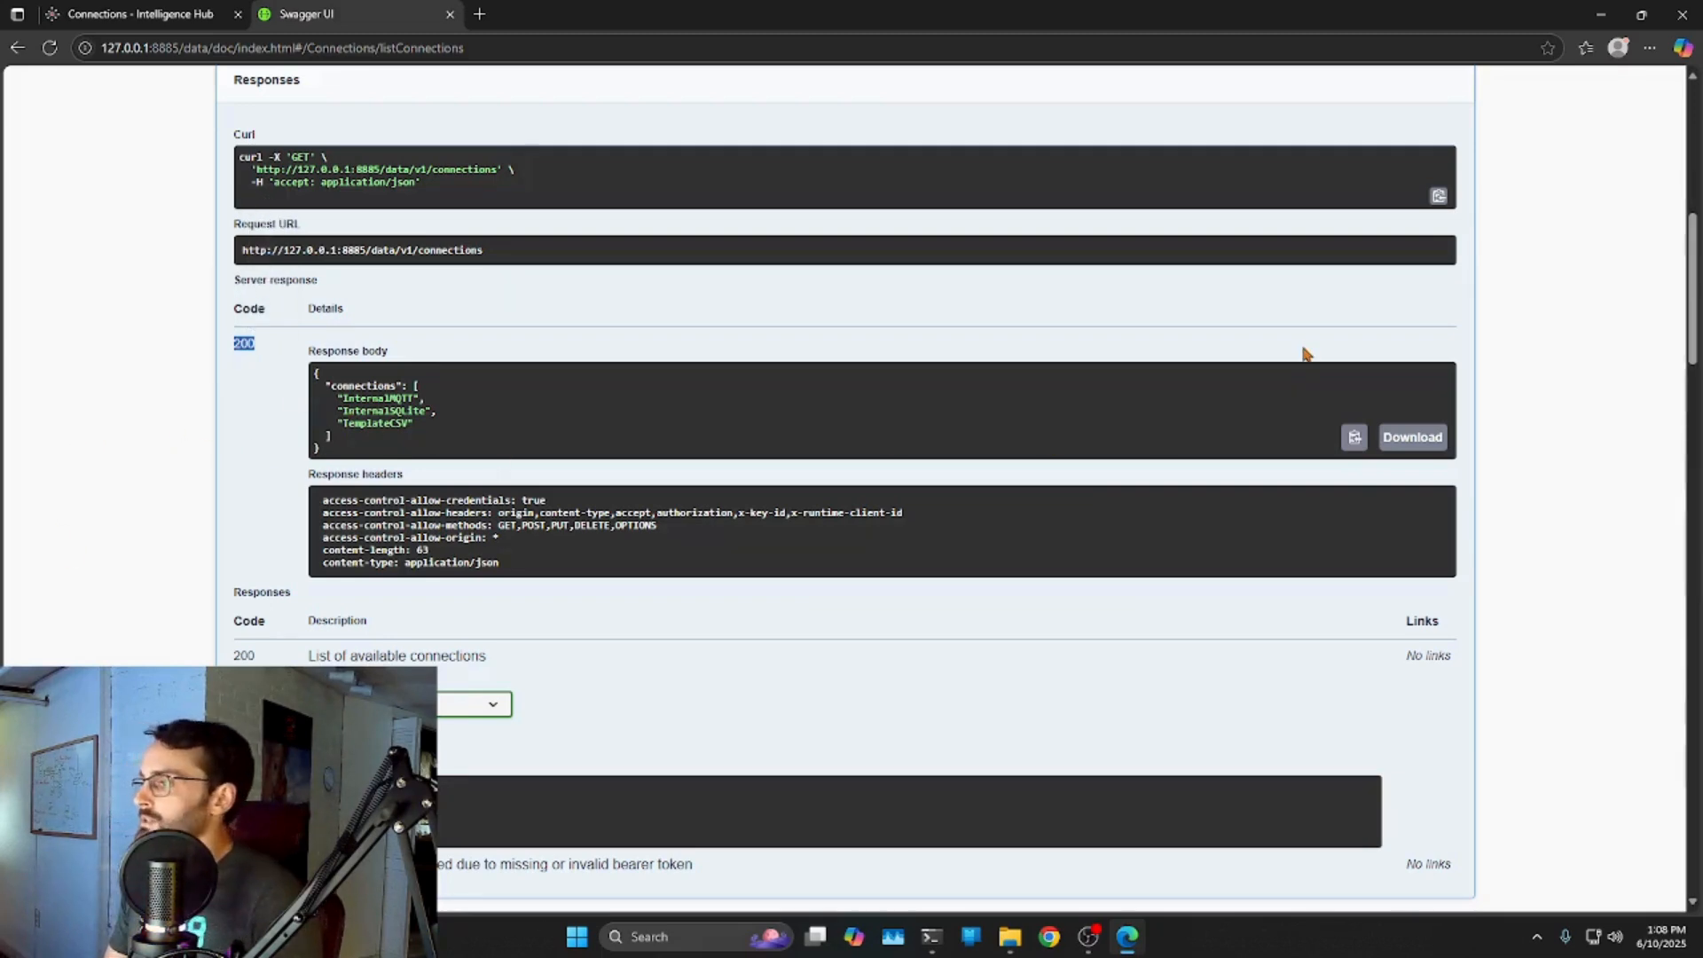
pyautogui.scroll(4, 1304, 353)
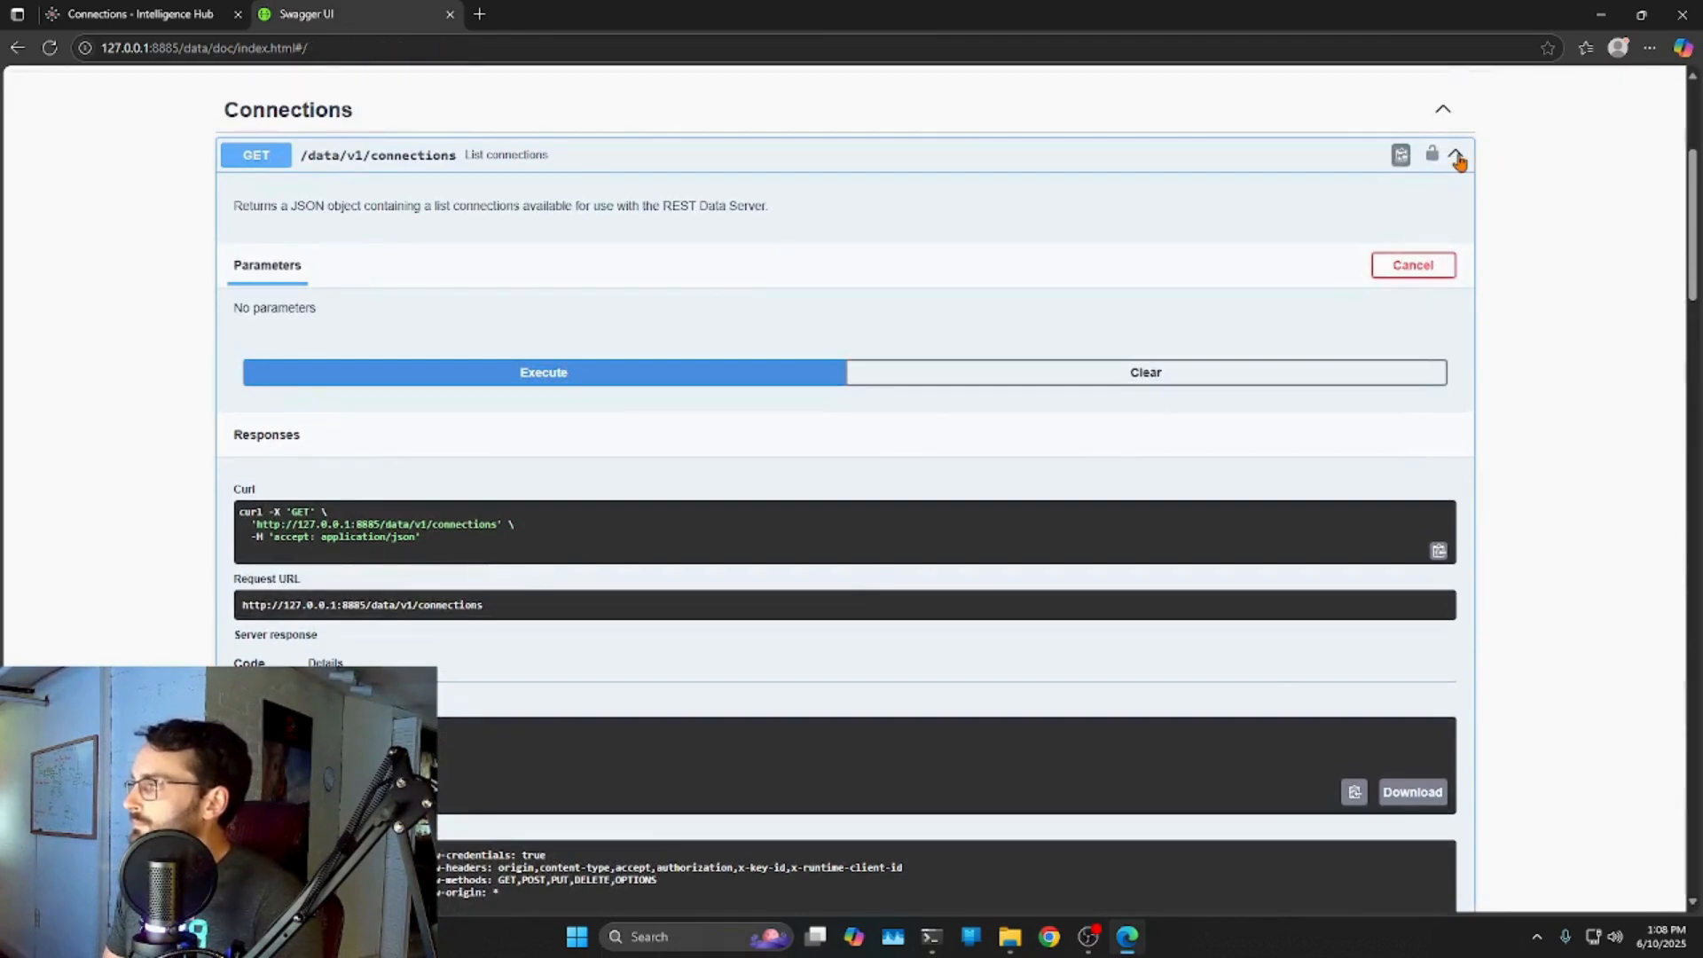
# Collapse GET connections, then run GET /data/v1/instances with Try it out and Execute.
pyautogui.click(1457, 157)
pyautogui.scroll(-3, 597, 274)
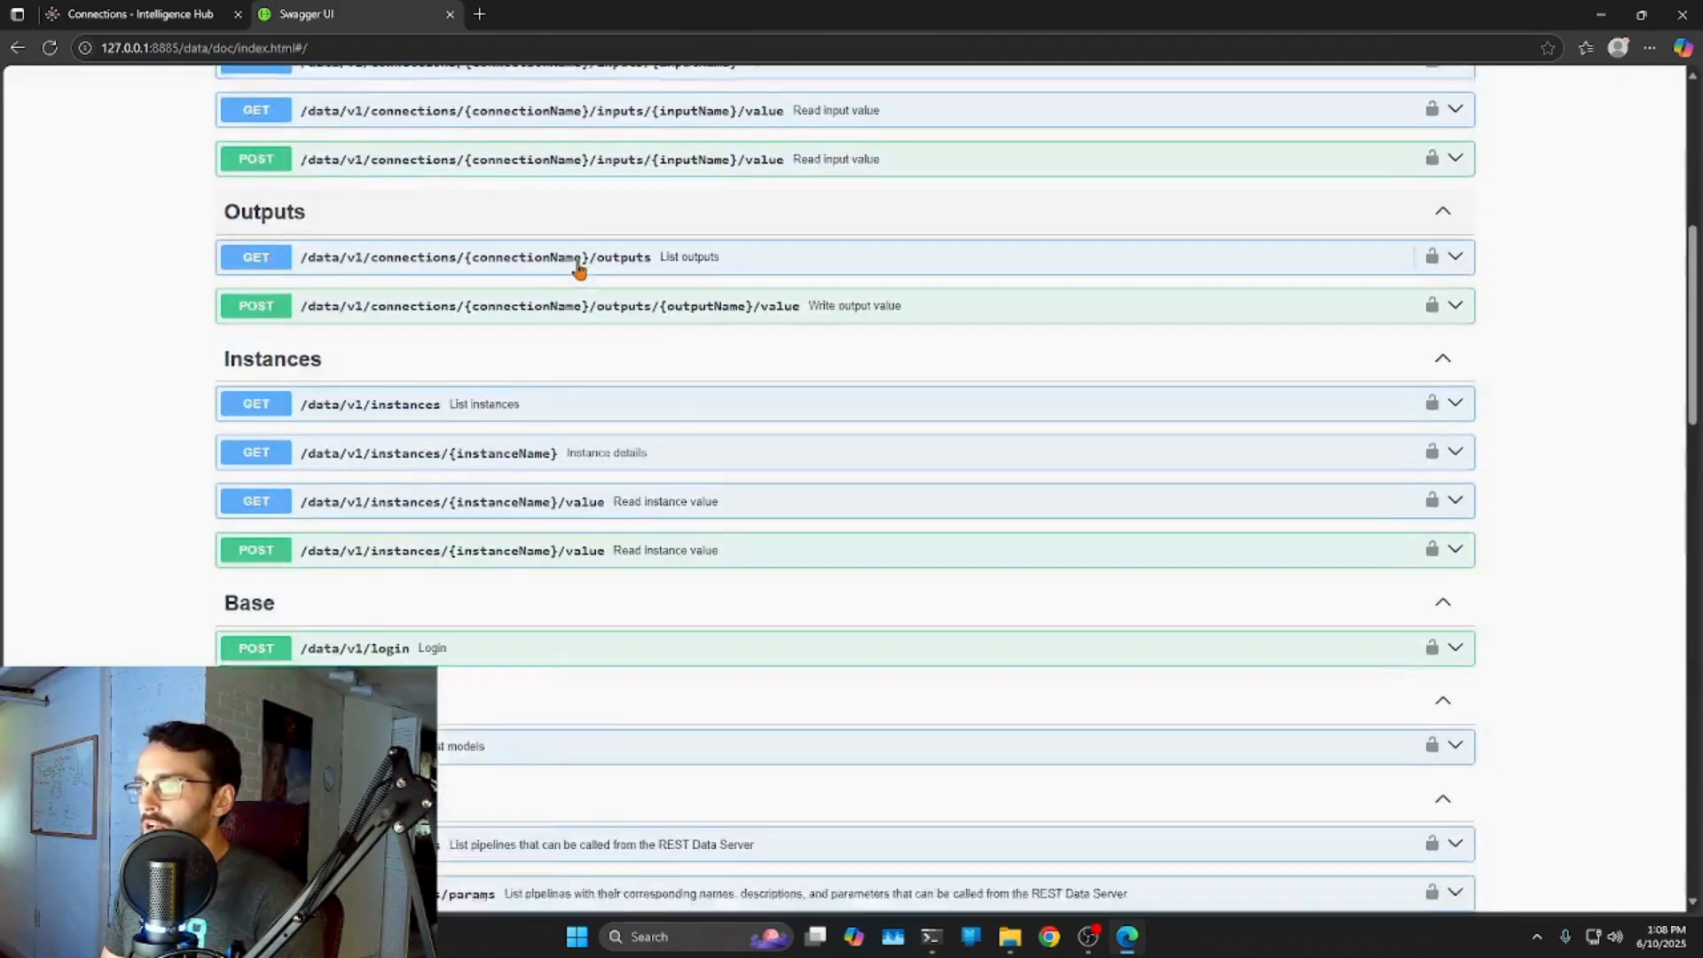
pyautogui.scroll(-1, 593, 270)
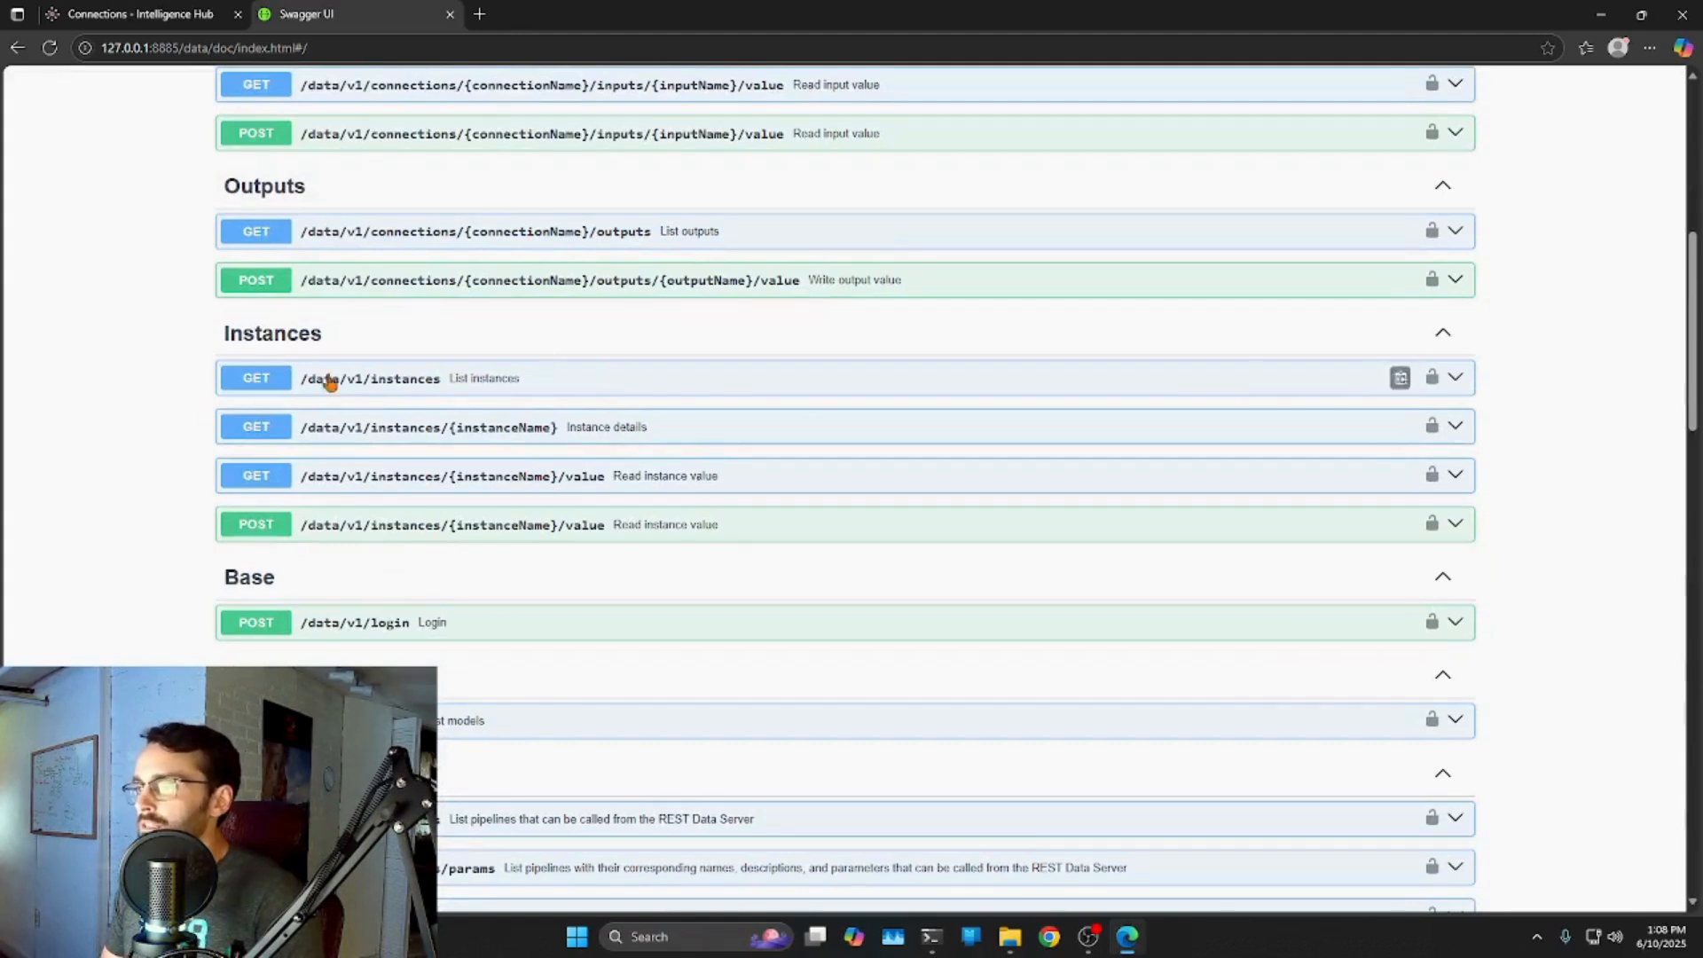
pyautogui.click(1456, 378)
pyautogui.scroll(-3, 881, 364)
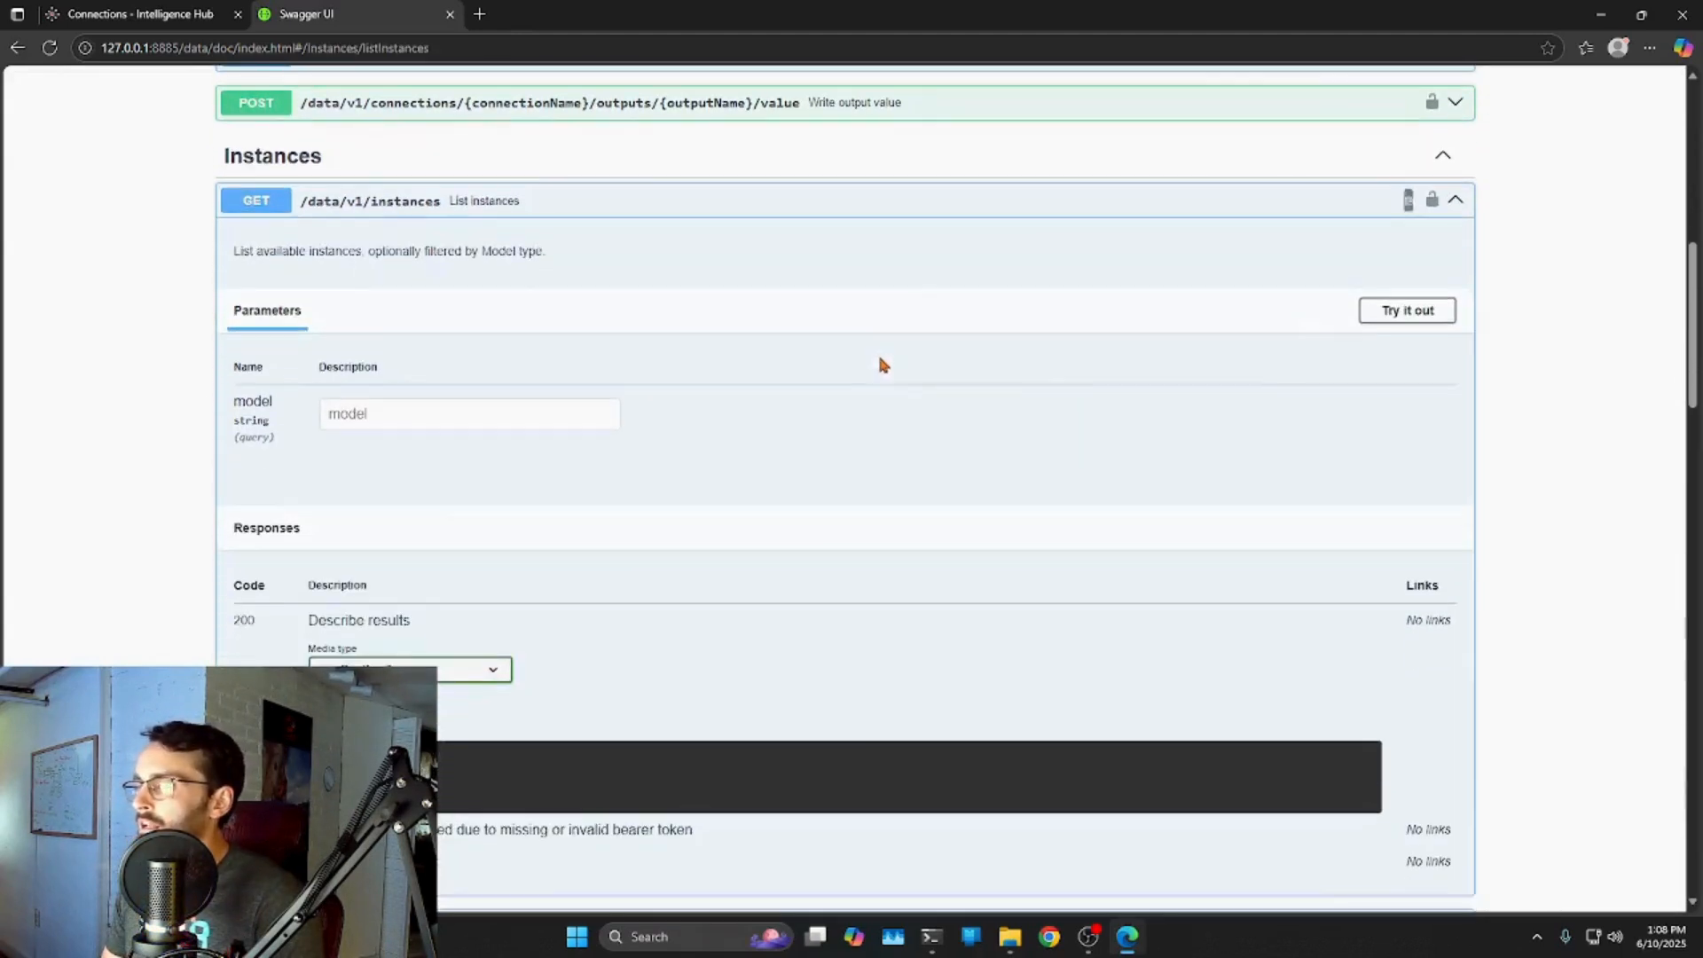
pyautogui.click(1411, 310)
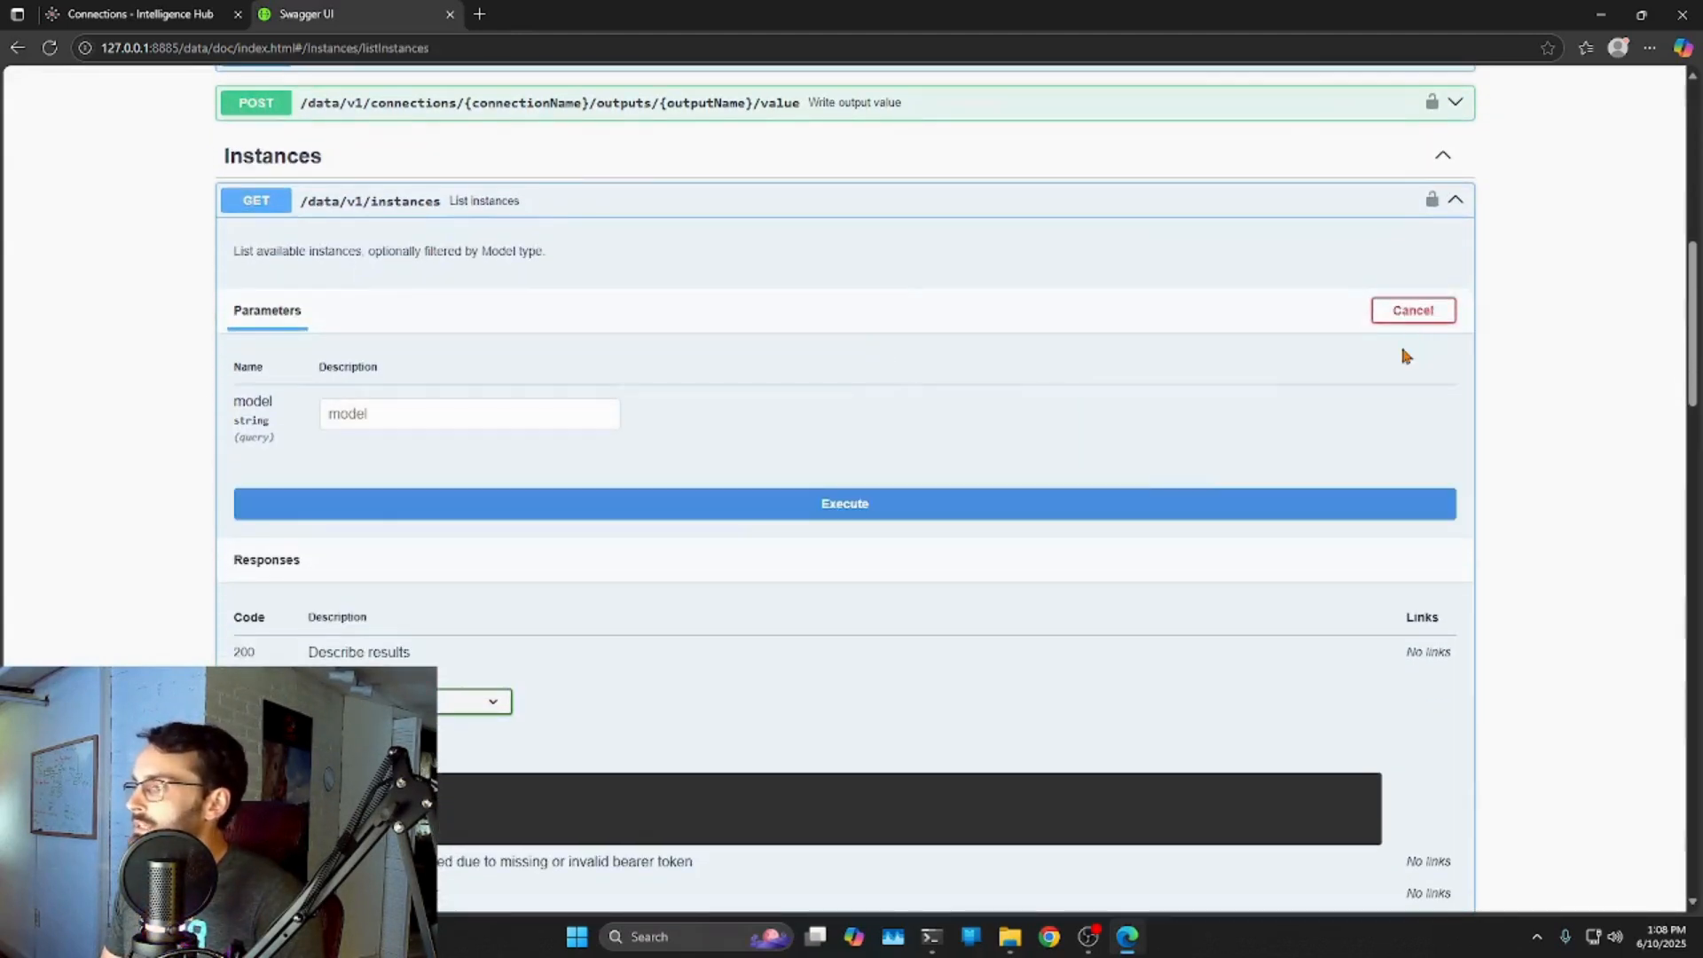
pyautogui.click(753, 508)
# Review the 200 response listing Pump1, Pump2, SimpleInstance and TemplatedPumps, plus its curl command.
pyautogui.scroll(-3, 676, 505)
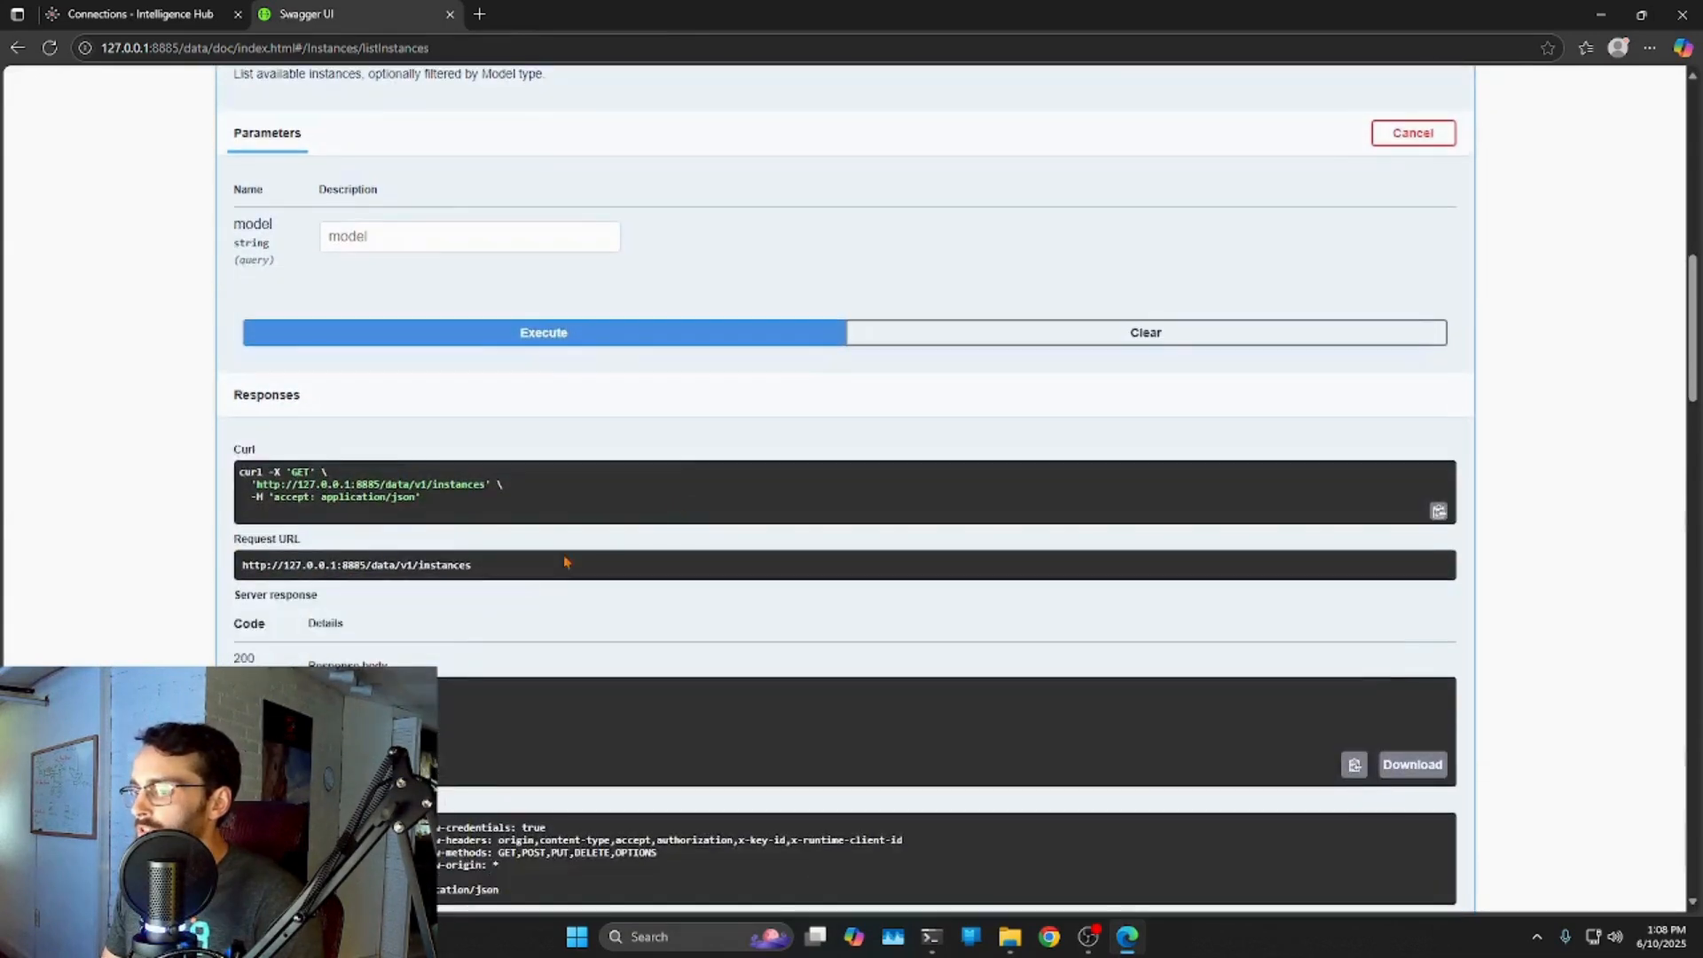
pyautogui.scroll(-2, 452, 568)
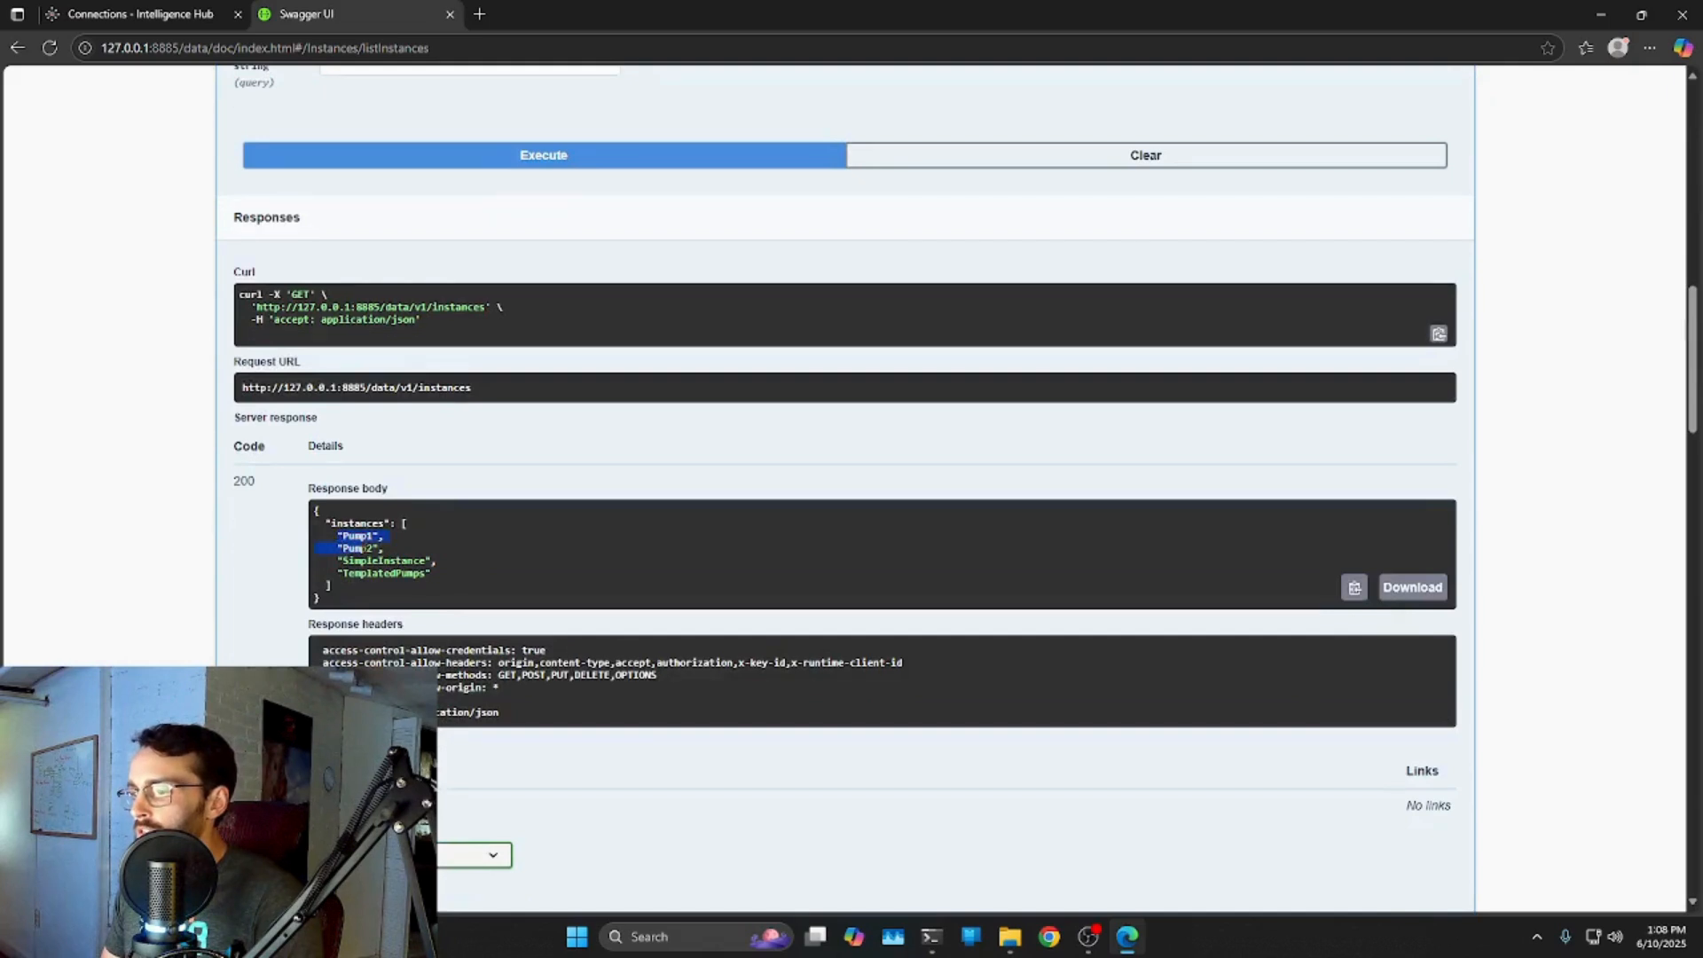
pyautogui.moveTo(402, 567); pyautogui.dragTo(435, 575)
pyautogui.click(468, 589)
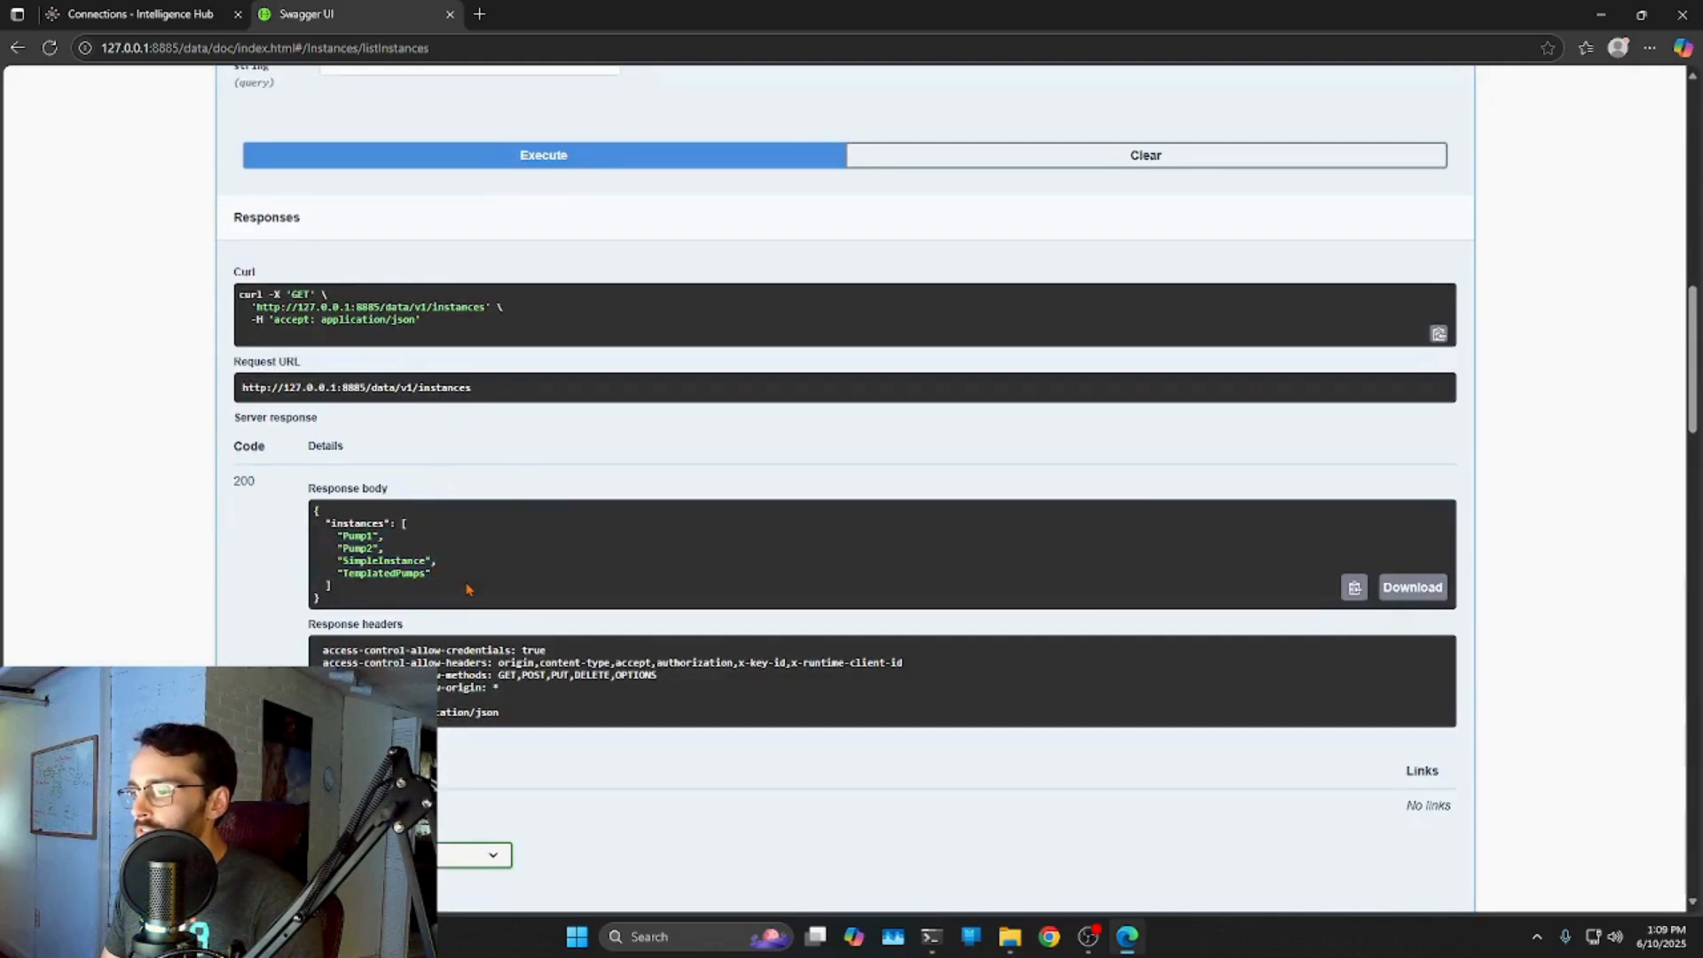
pyautogui.moveTo(254, 482); pyautogui.dragTo(229, 489)
pyautogui.moveTo(338, 536); pyautogui.dragTo(432, 576)
pyautogui.click(523, 588)
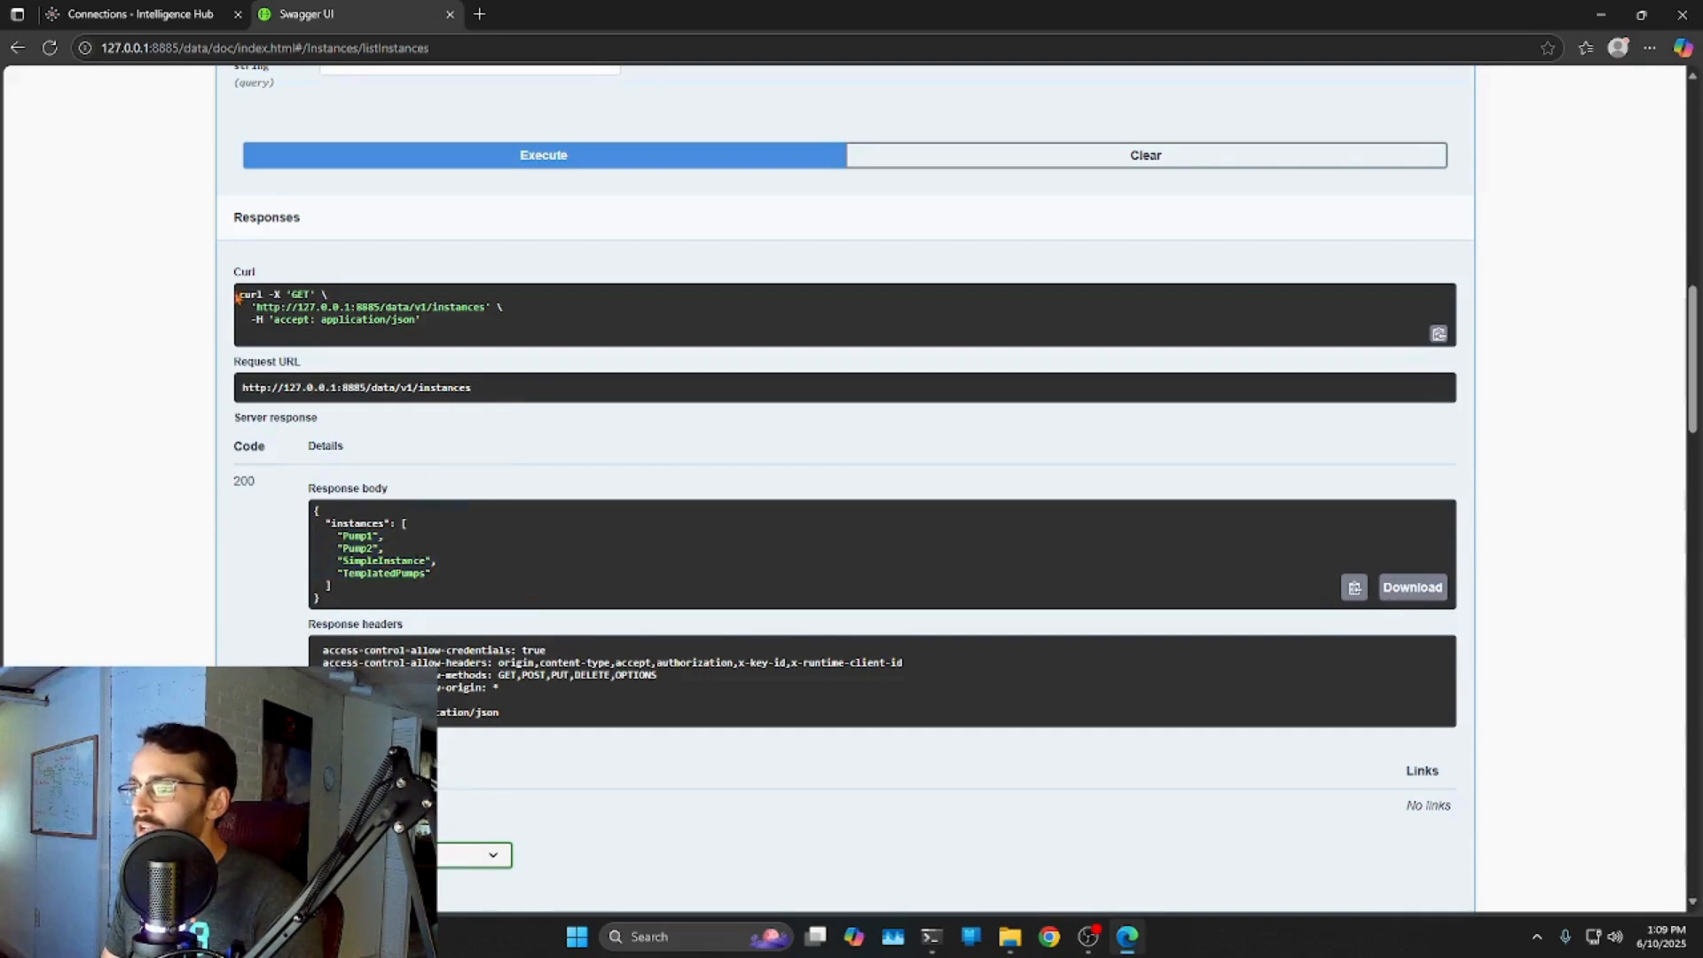
pyautogui.moveTo(488, 308); pyautogui.dragTo(441, 327)
pyautogui.click(515, 388)
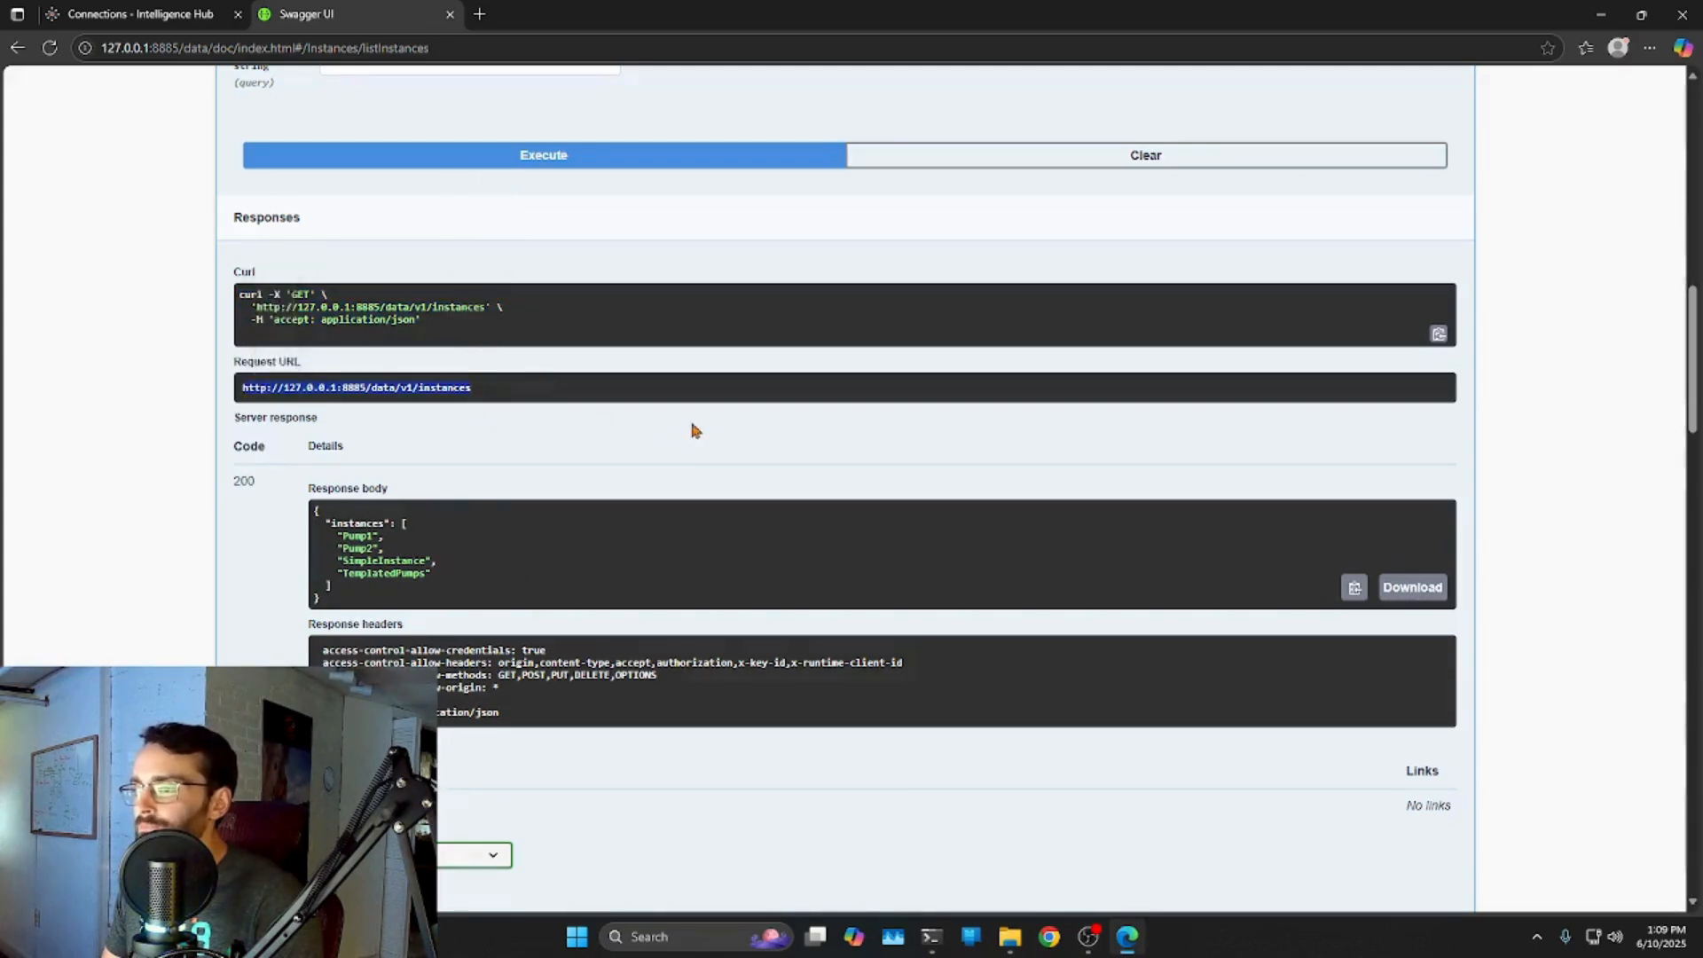
# Collapse the GET /data/v1/instances operation.
pyautogui.scroll(4, 690, 424)
pyautogui.click(1449, 217)
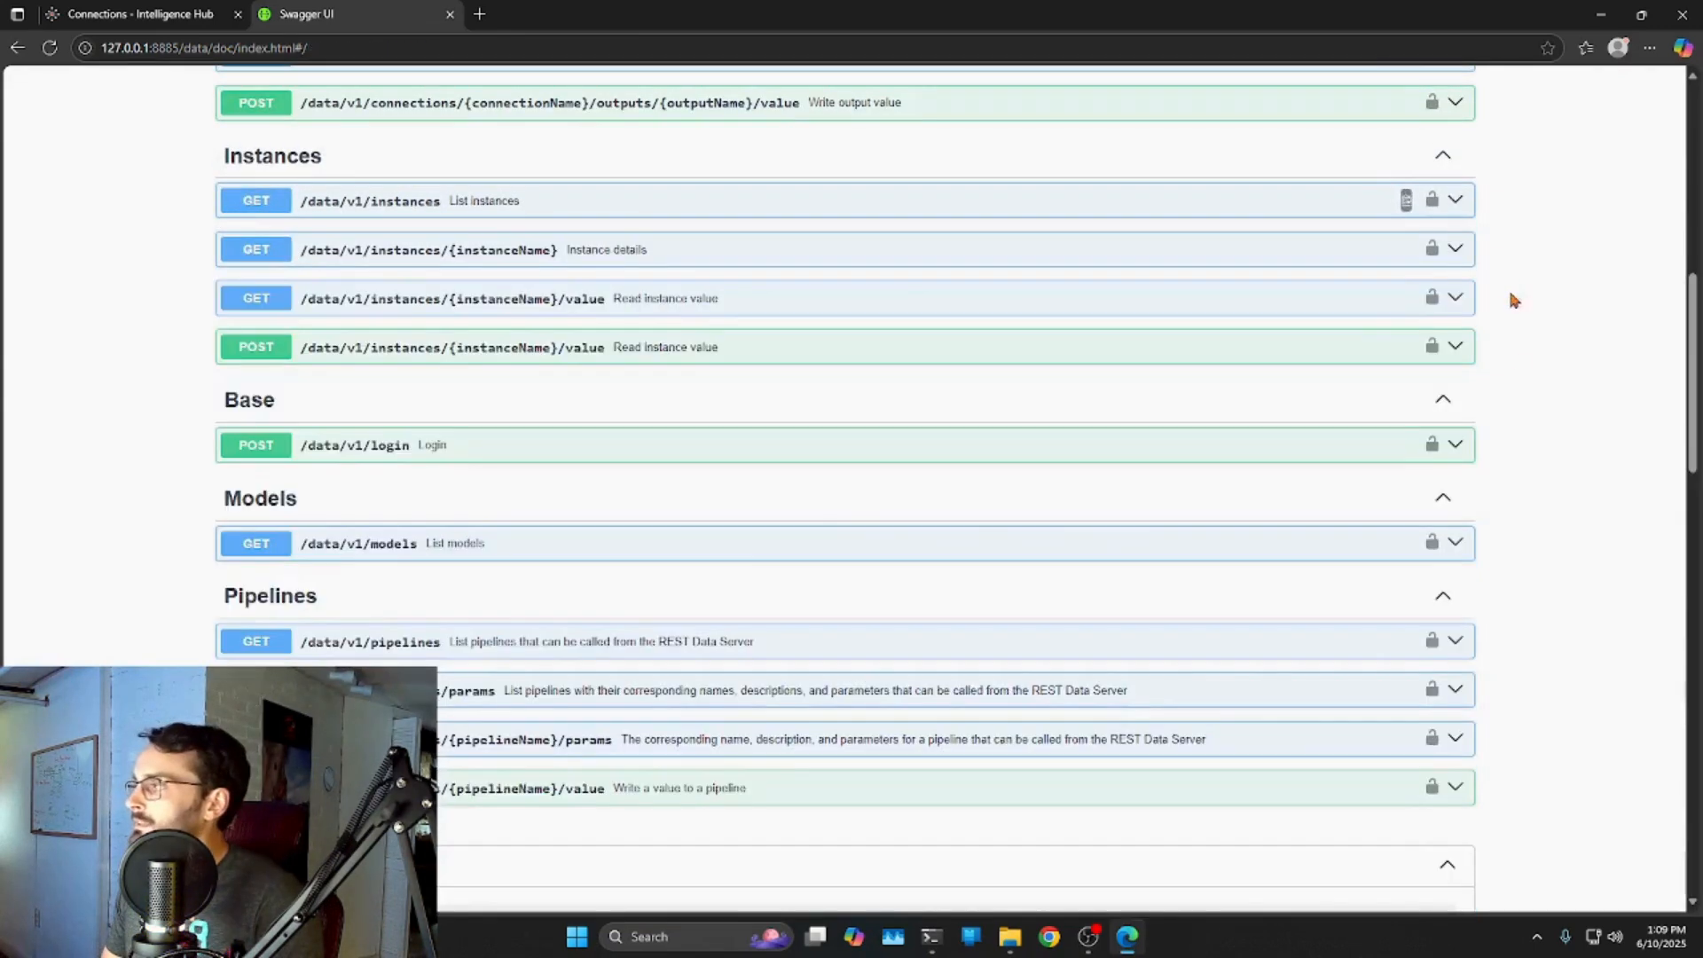
pyautogui.scroll(1, 425, 293)
pyautogui.scroll(2, 302, 328)
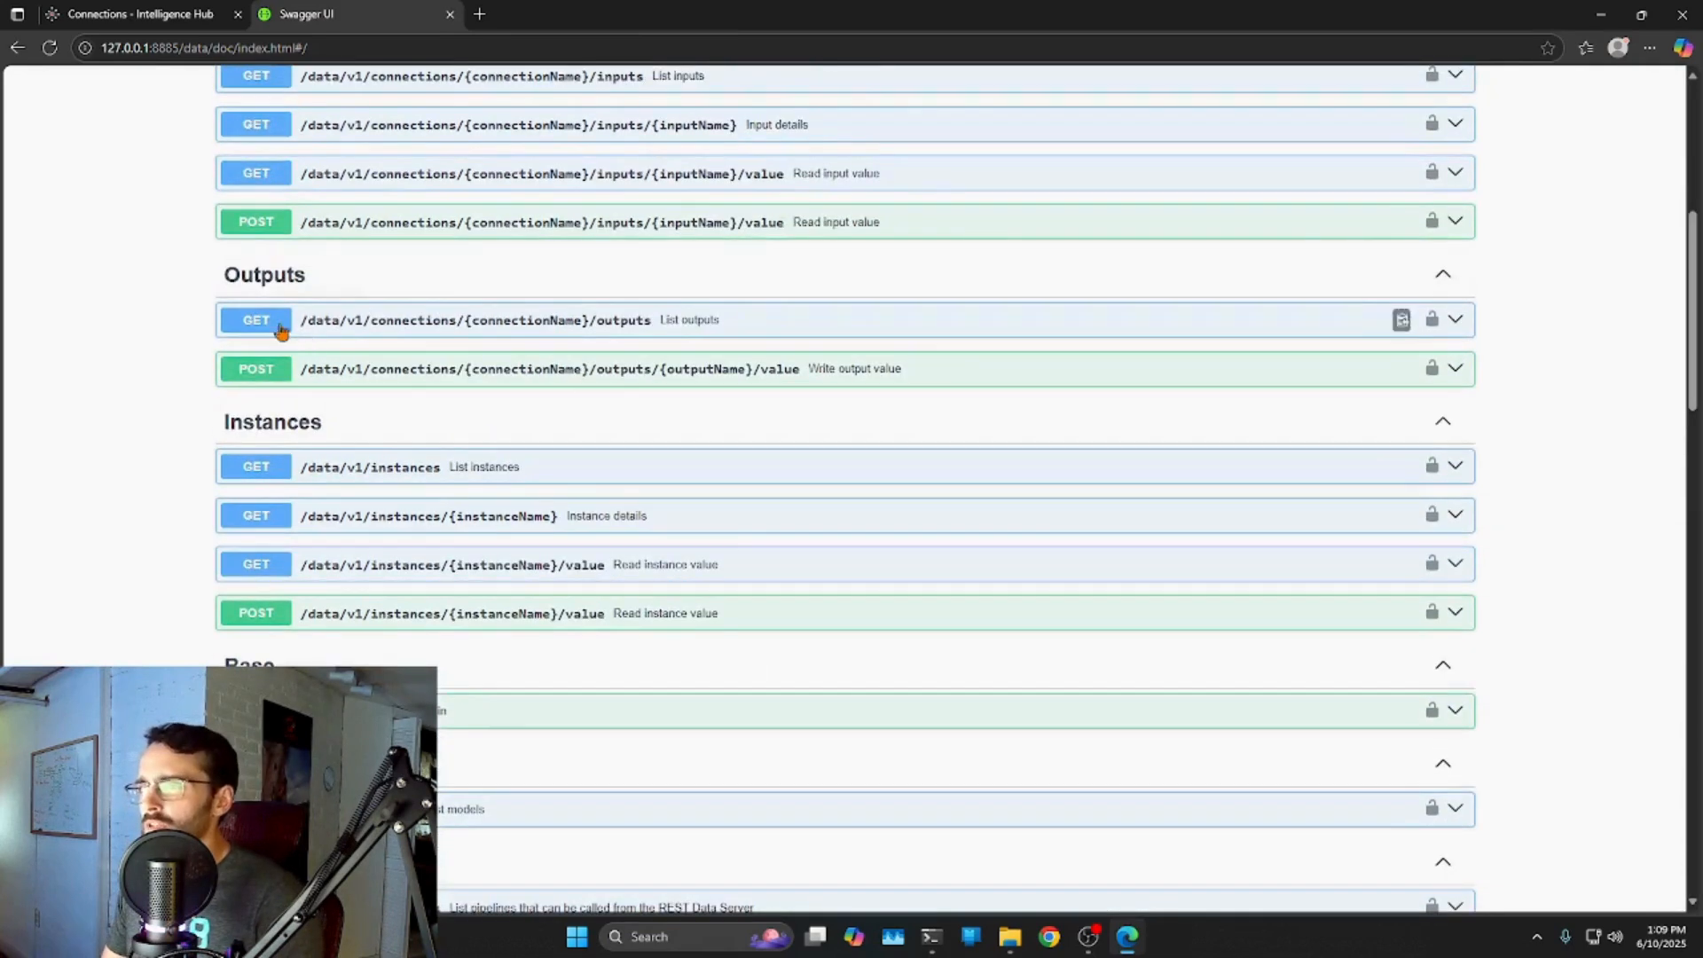
pyautogui.scroll(-2, 342, 443)
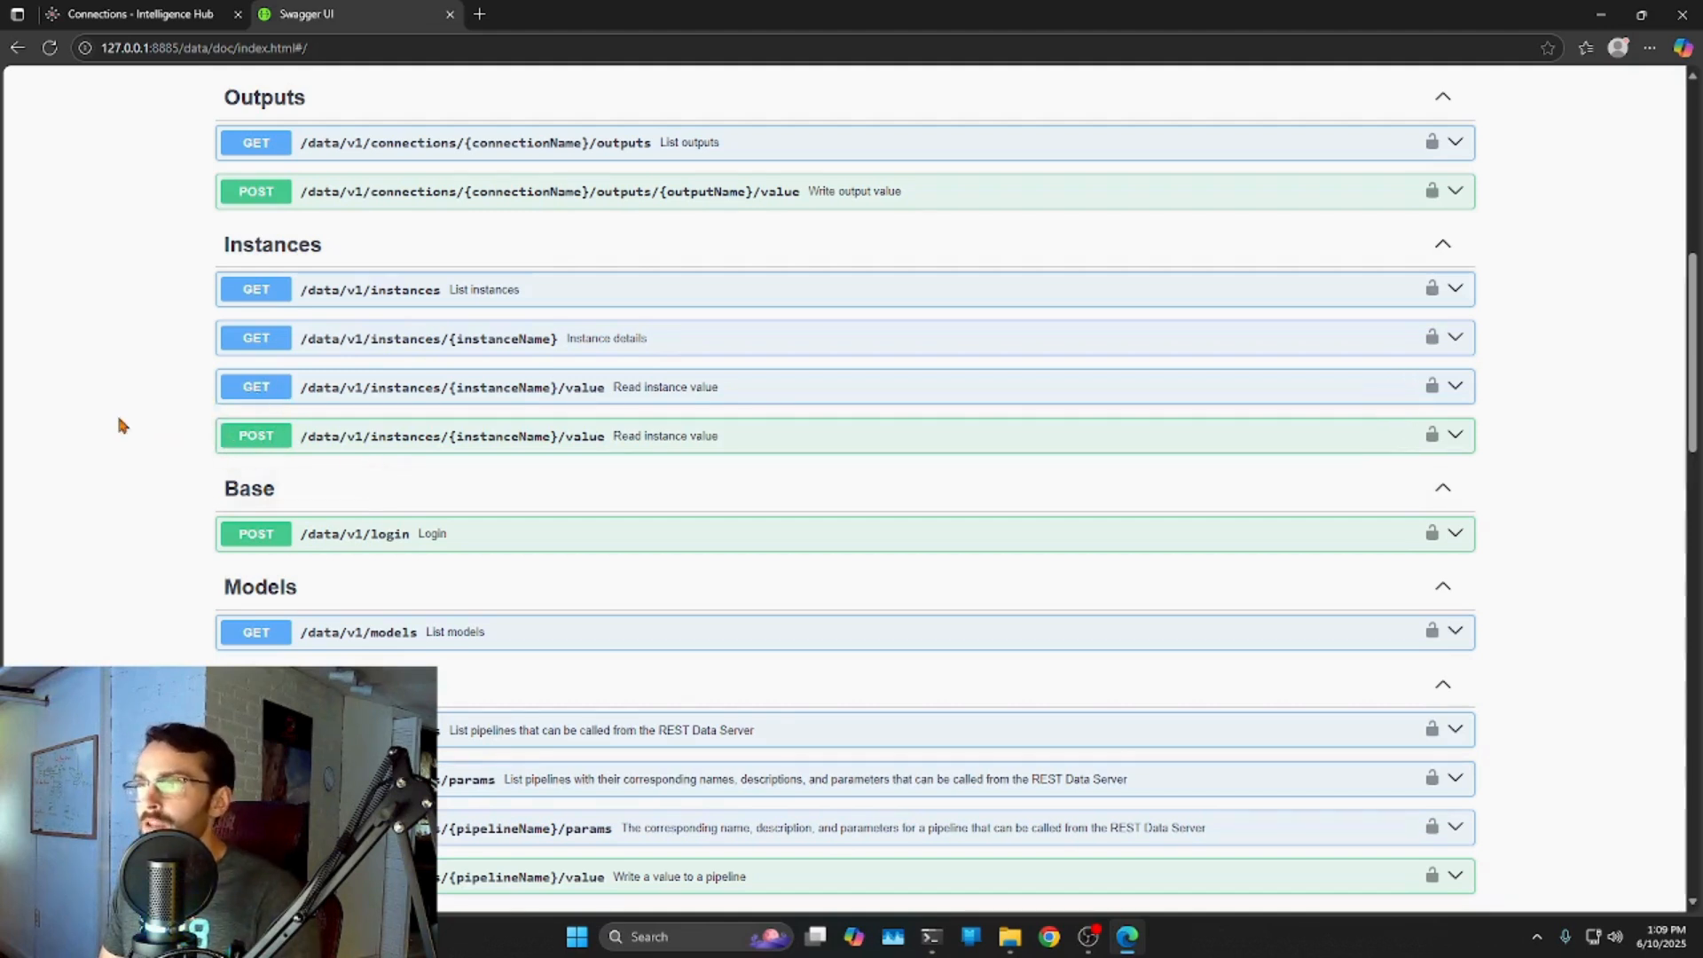
# Open the InternalMQTT connection's inputs and view the arbitraryTopic input's details.
pyautogui.click(115, 16)
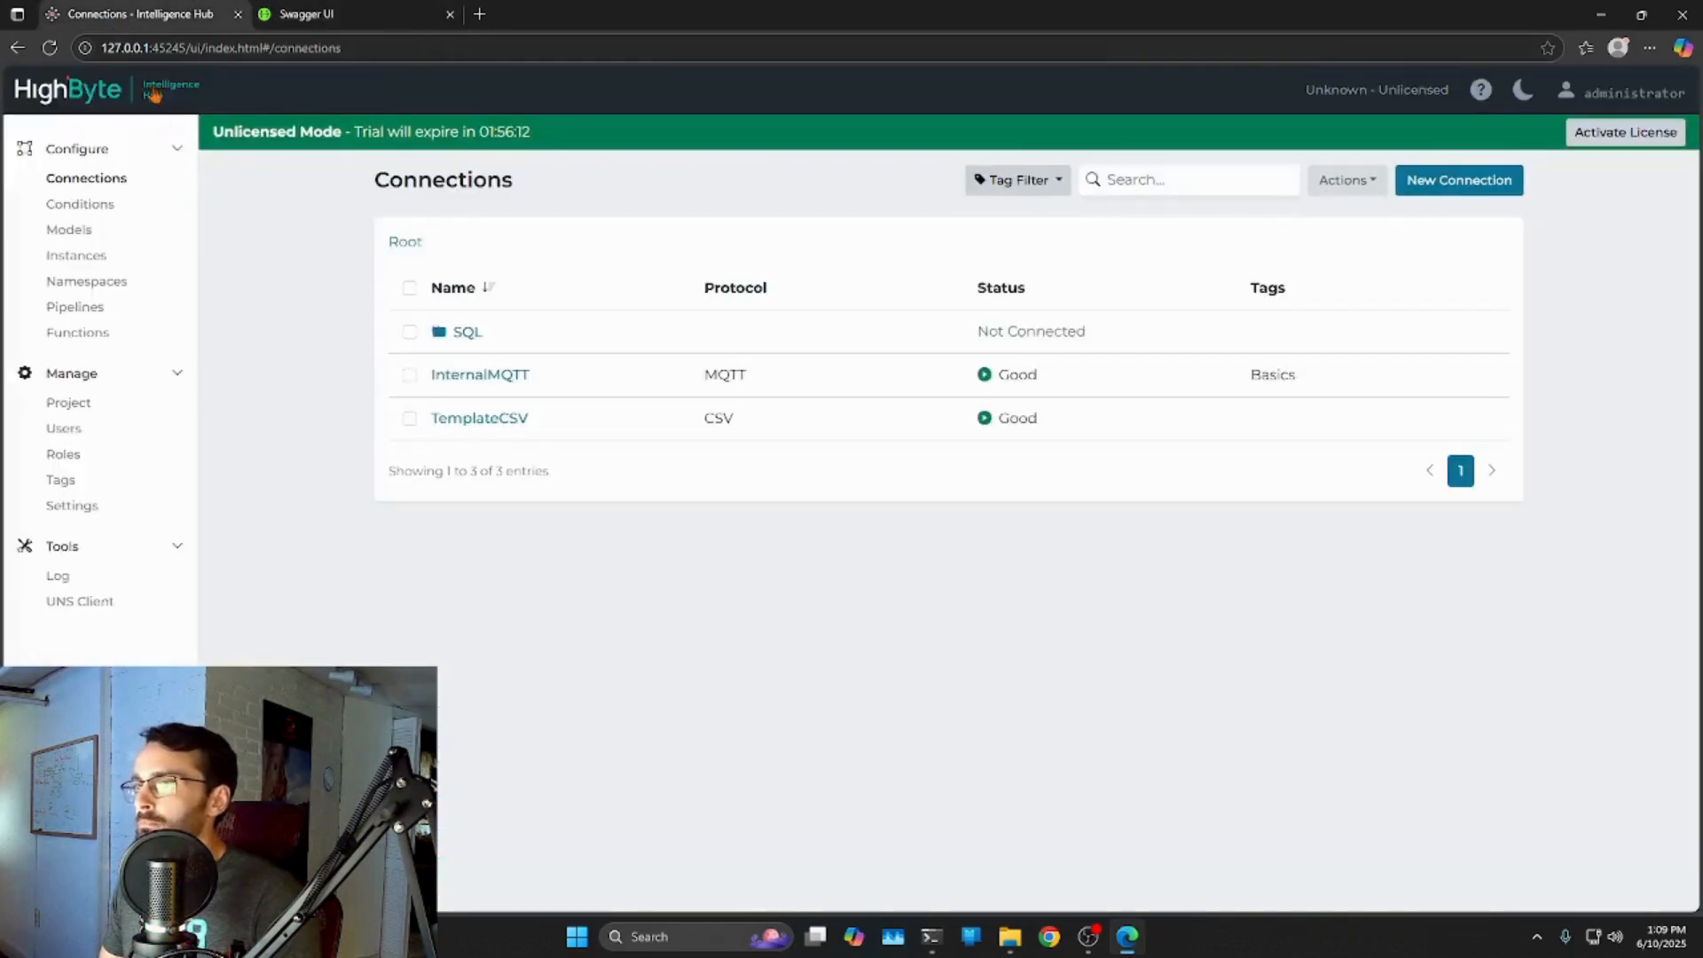
pyautogui.click(481, 374)
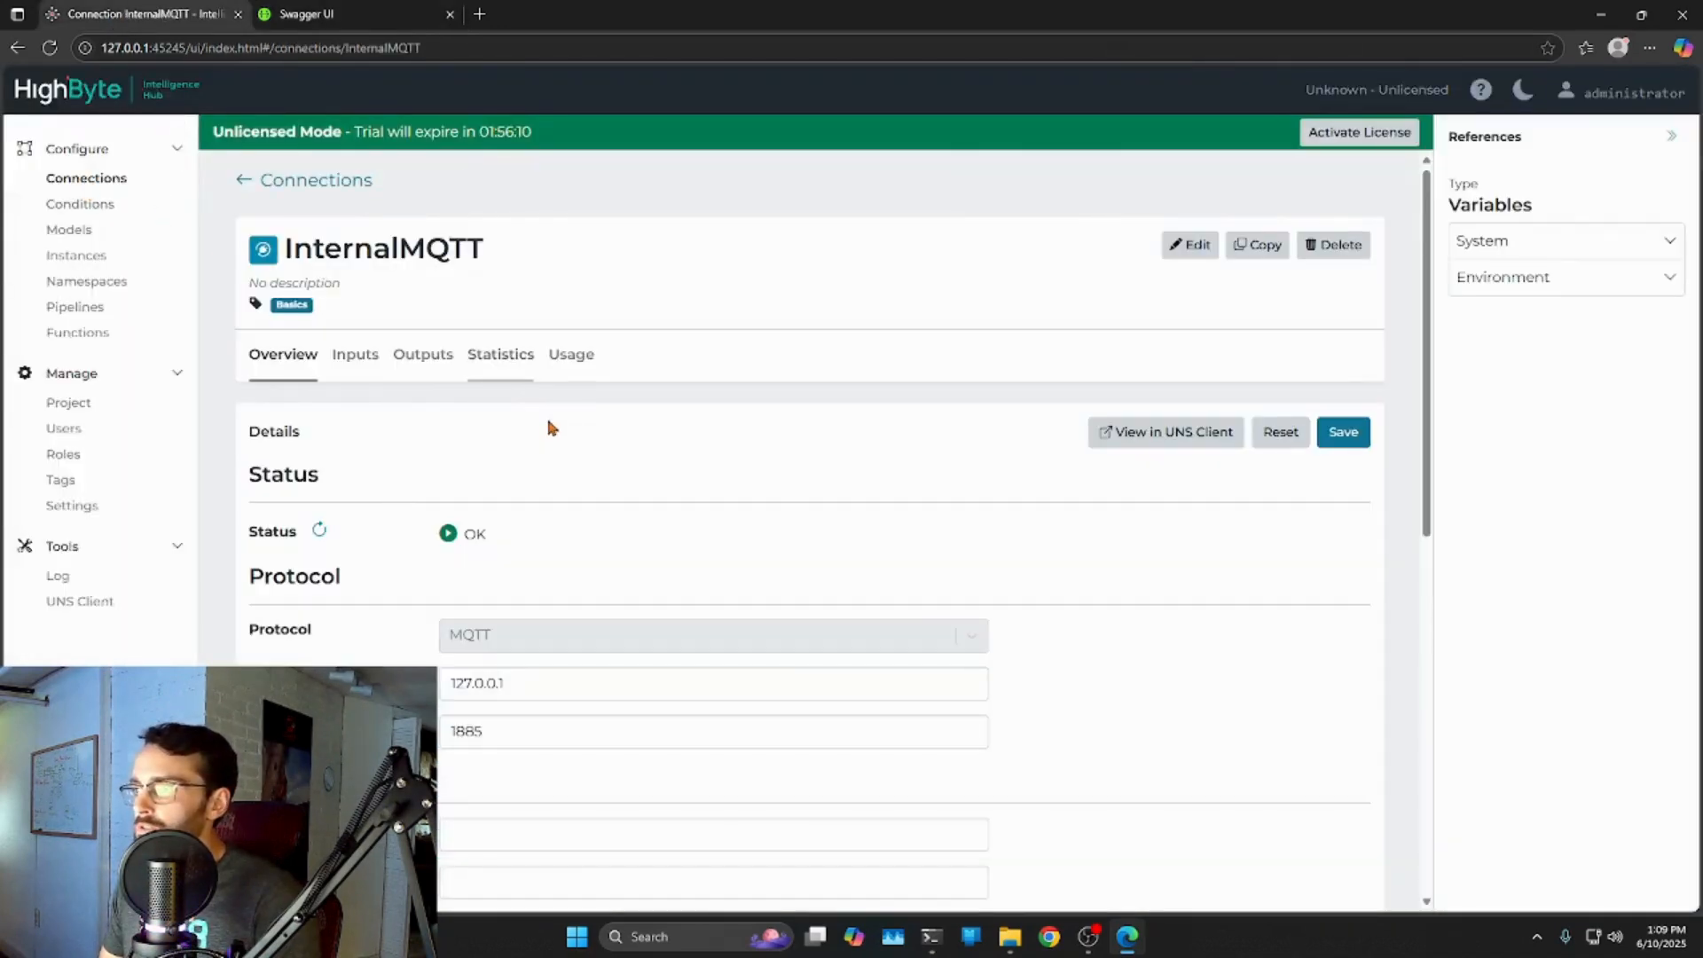
pyautogui.click(352, 357)
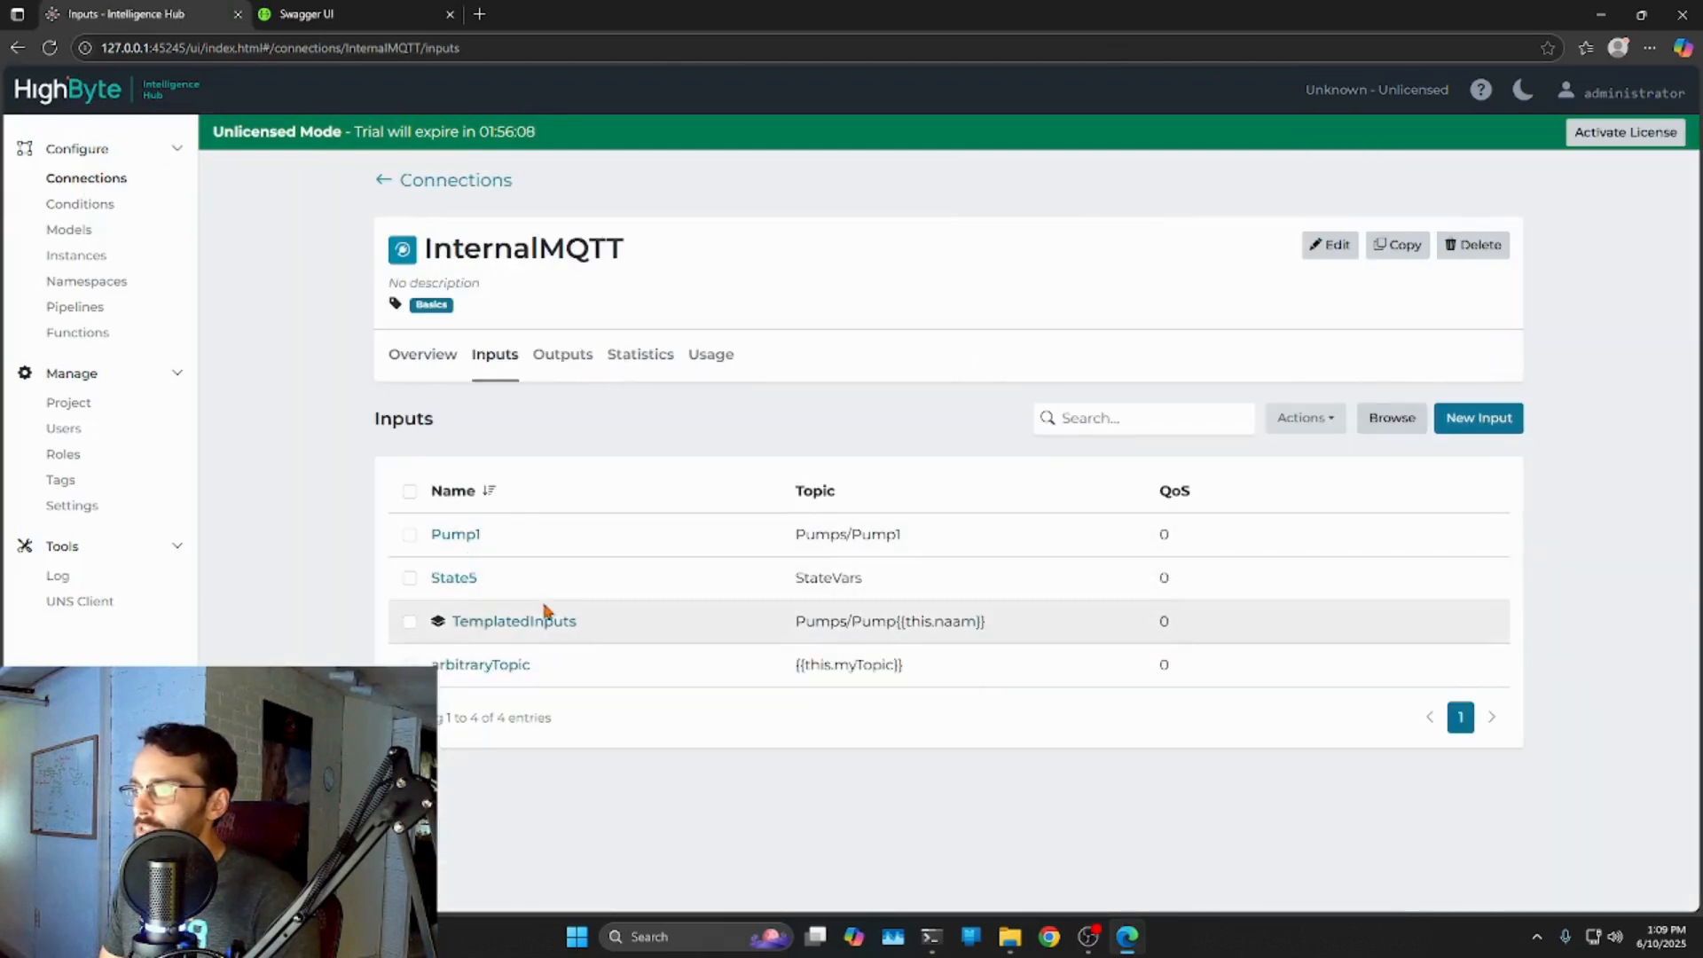
pyautogui.click(494, 674)
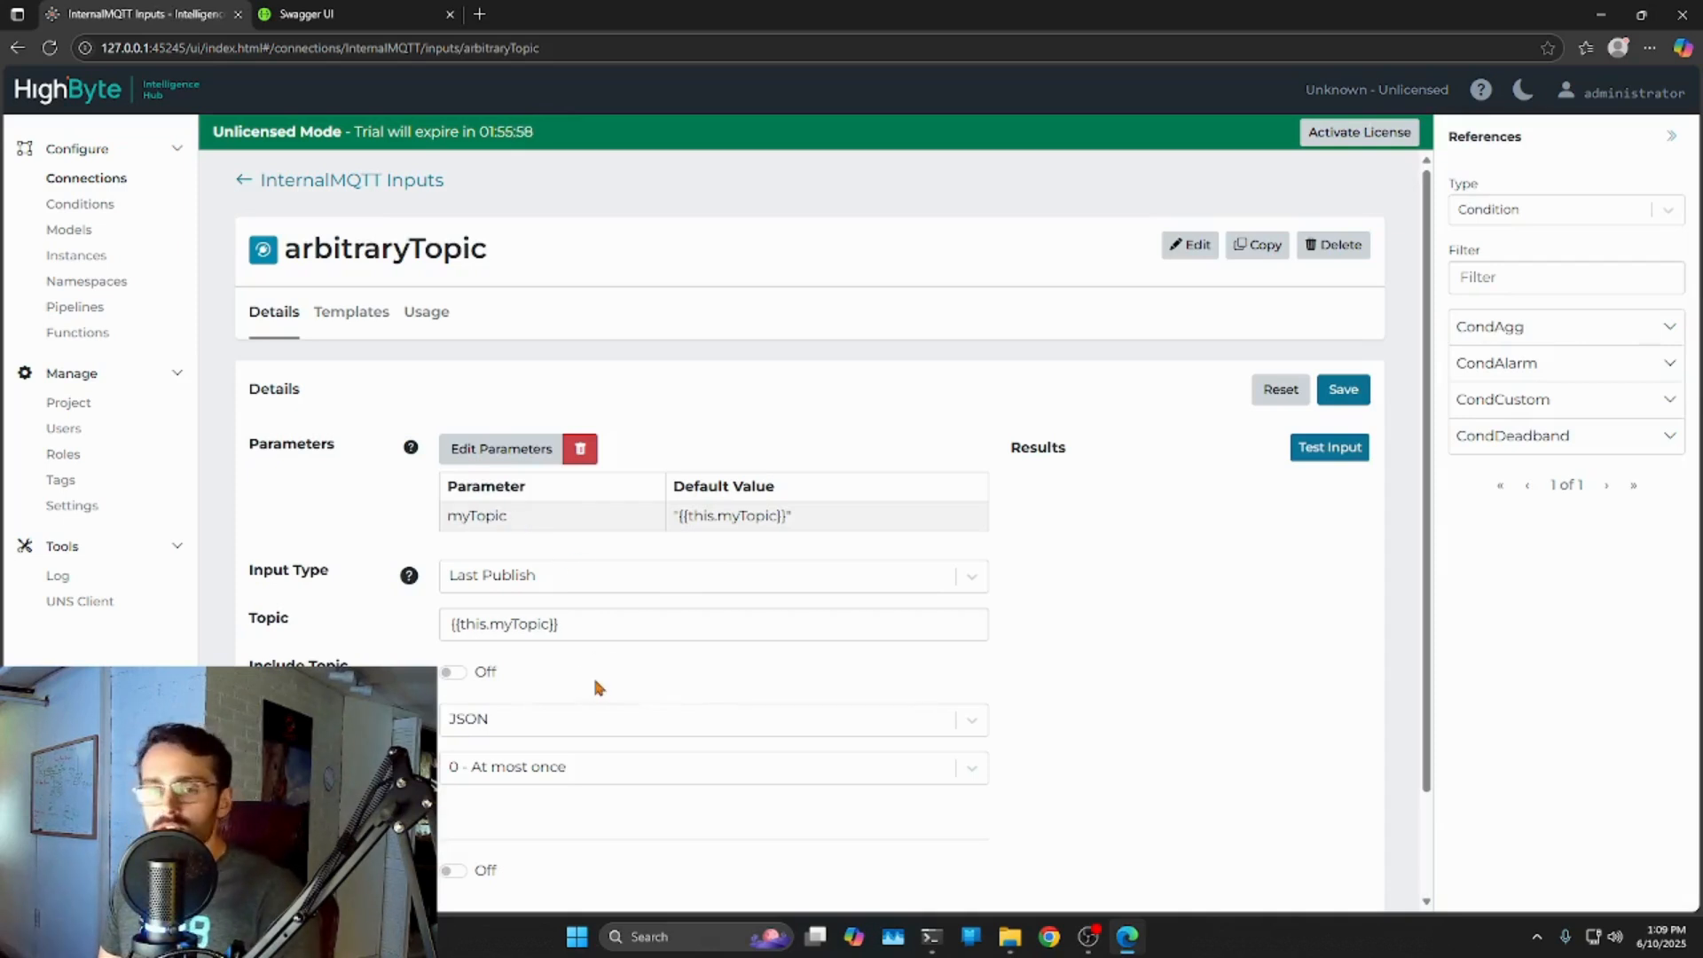
# Look over the API documentation page, then return to the arbitraryTopic input.
pyautogui.click(346, 23)
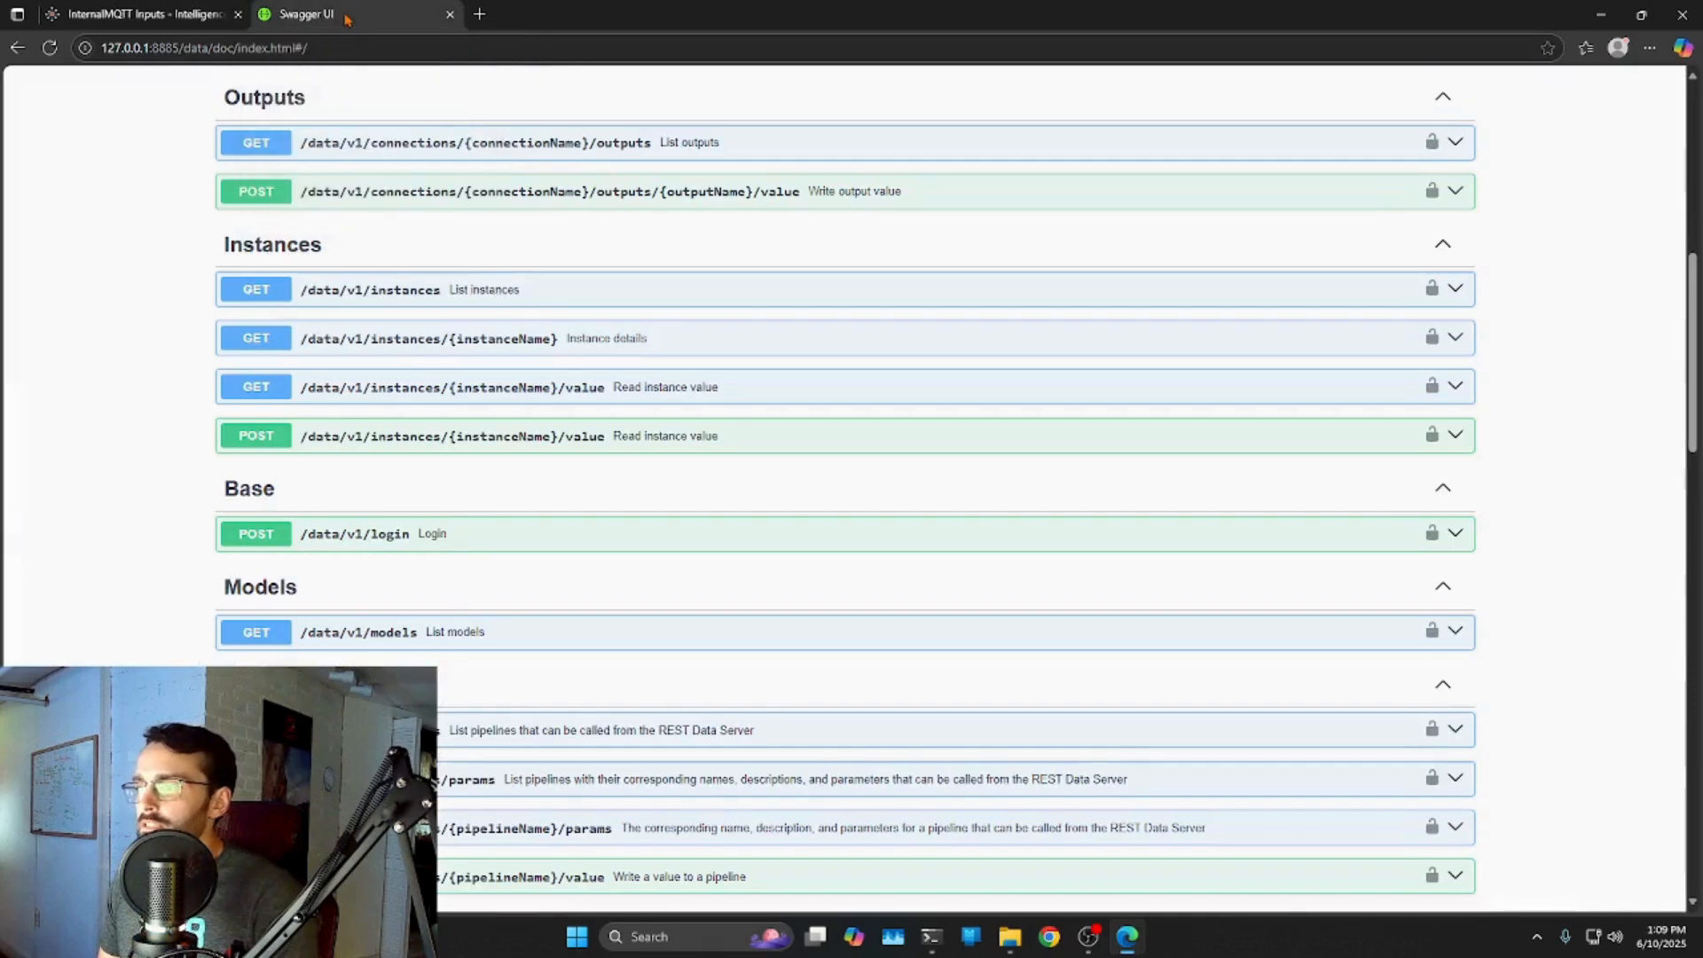
pyautogui.scroll(1, 537, 337)
pyautogui.scroll(3, 545, 355)
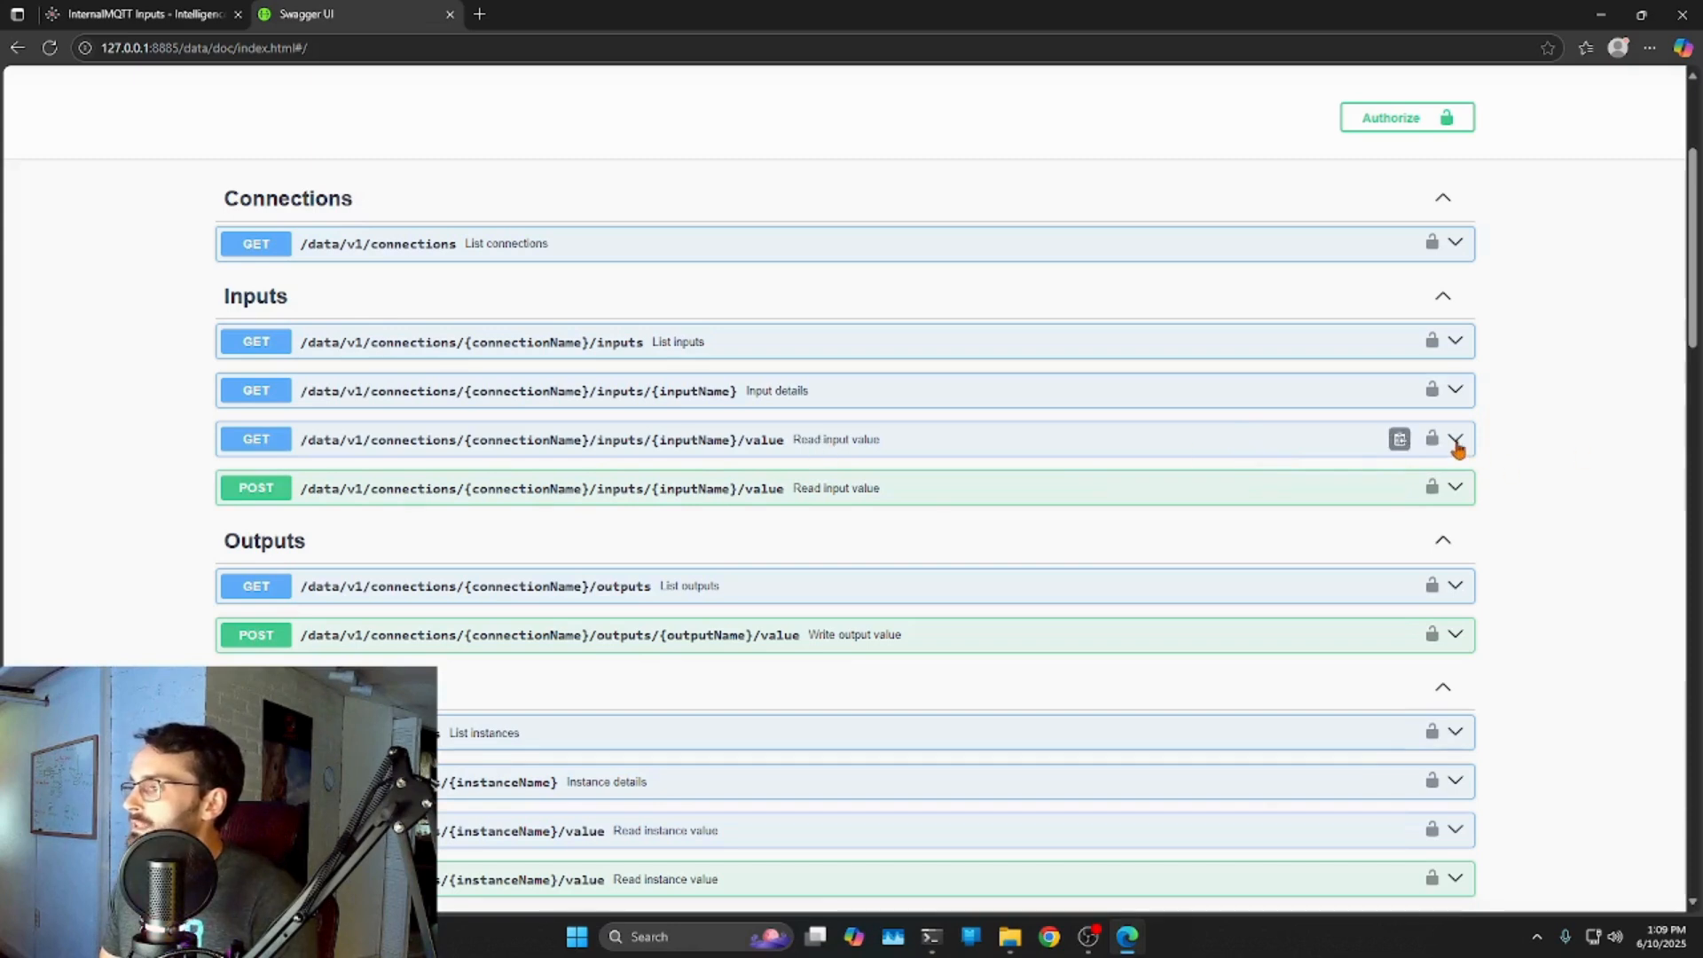
pyautogui.click(124, 15)
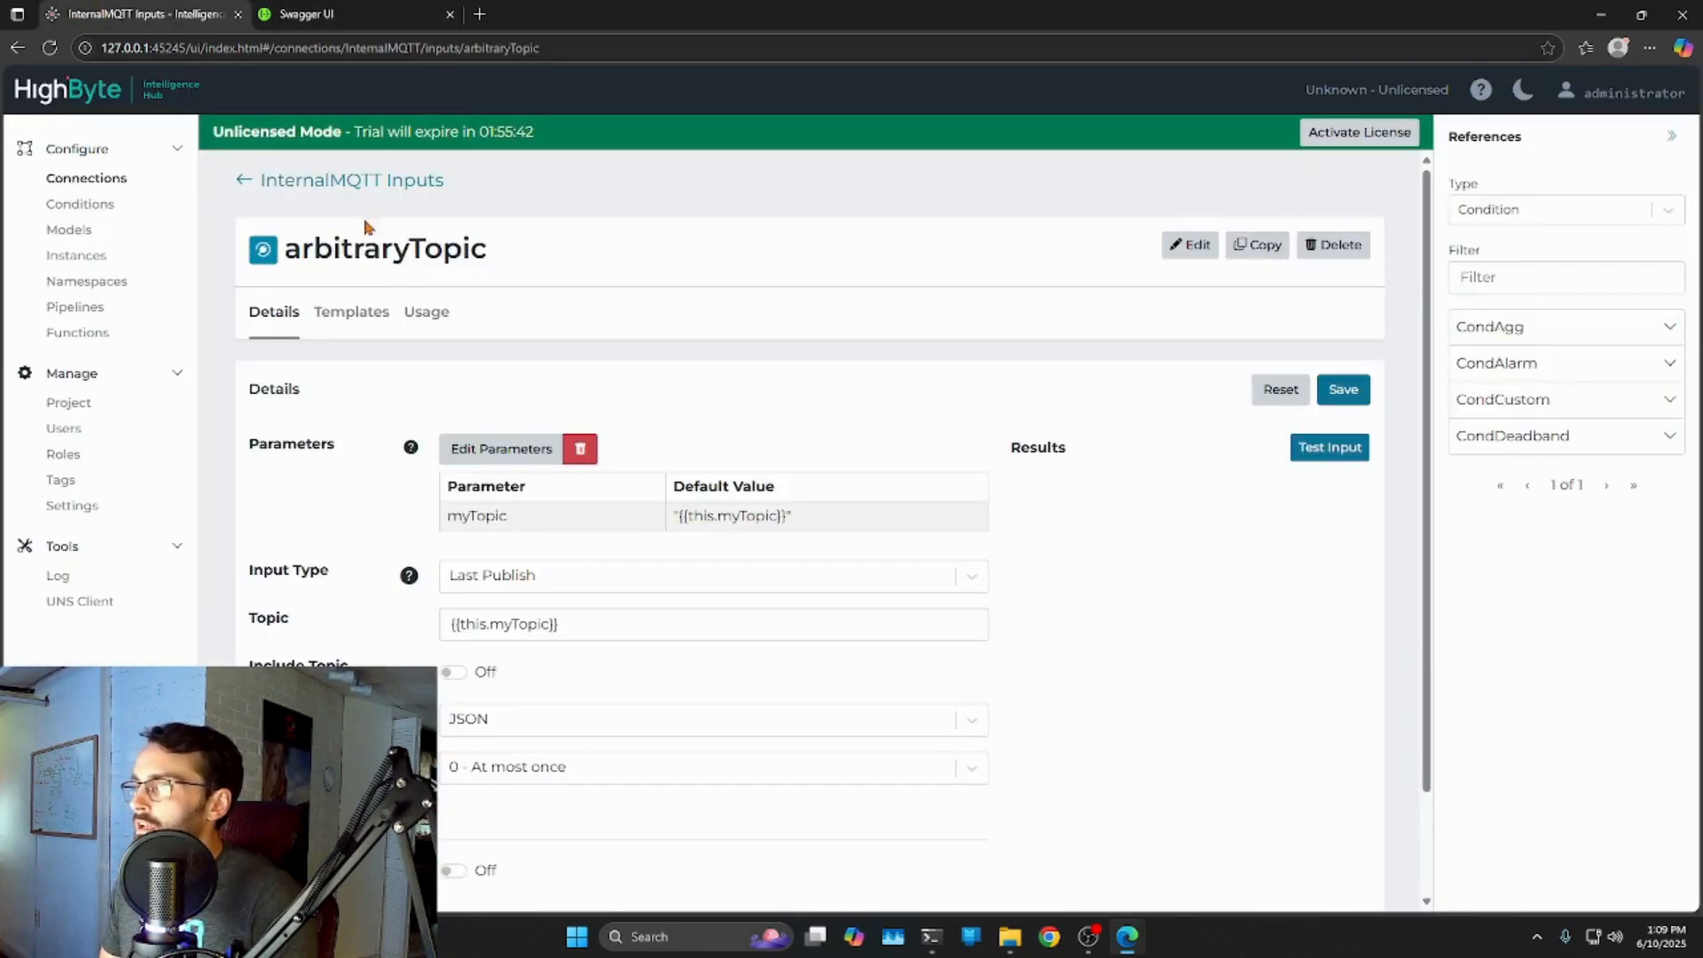
# Open the Pump1 input and test it, enlarging the results box to show its JSON.
pyautogui.click(284, 181)
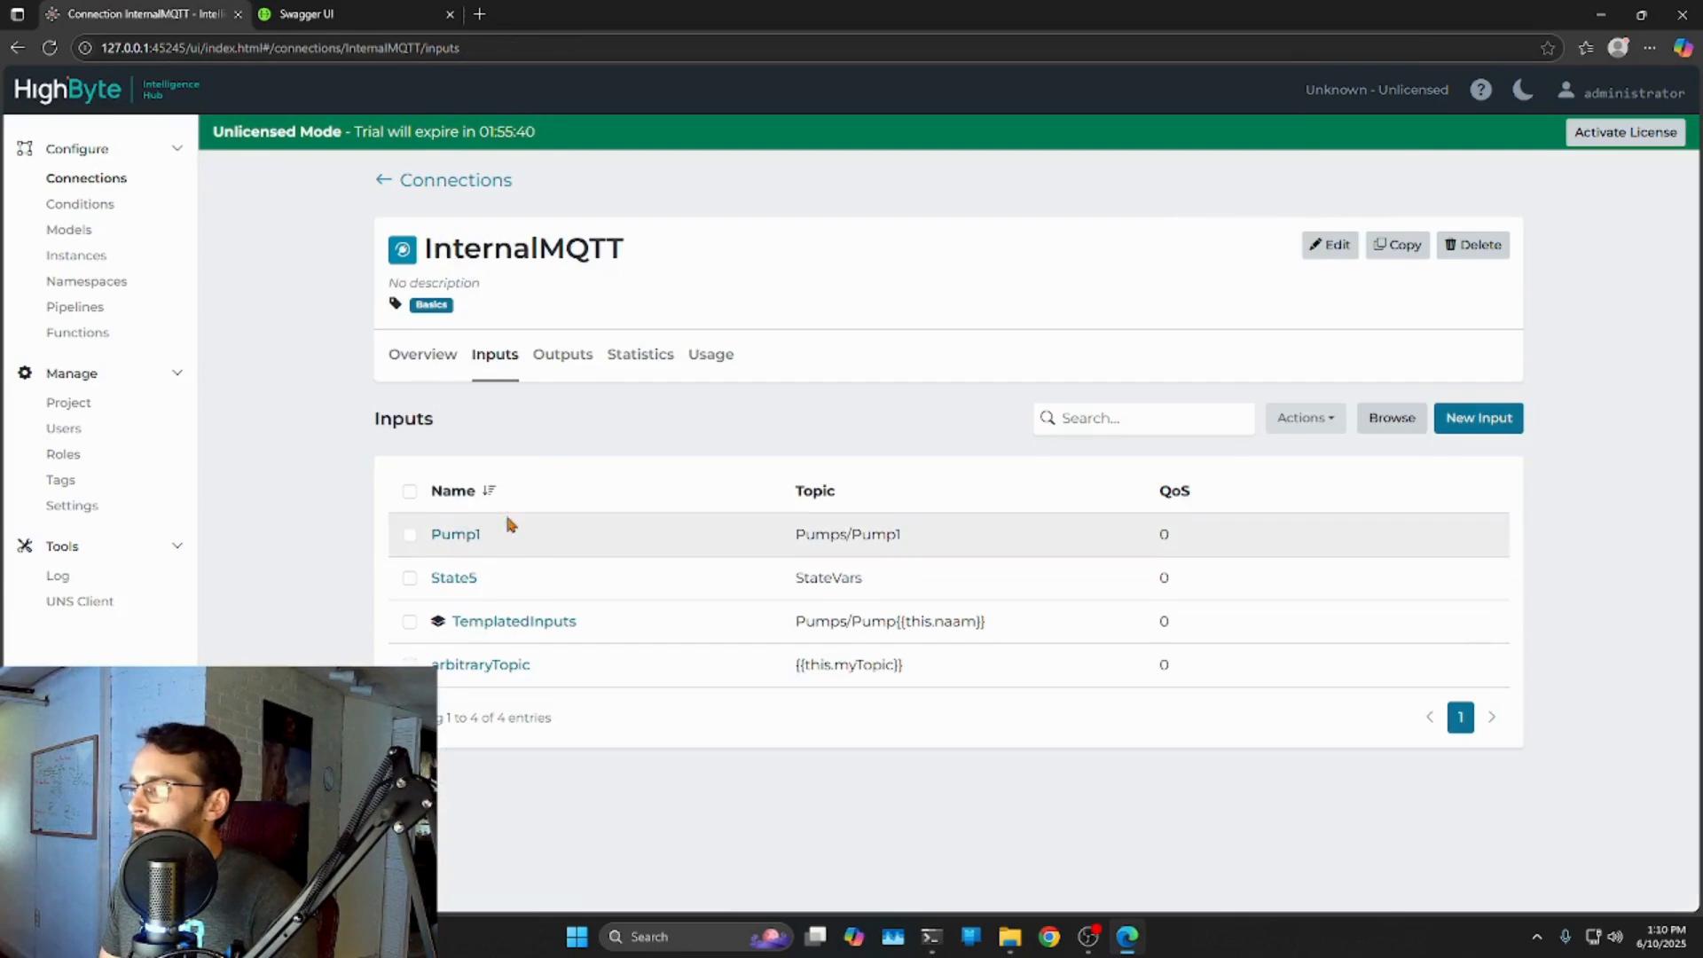
pyautogui.click(455, 534)
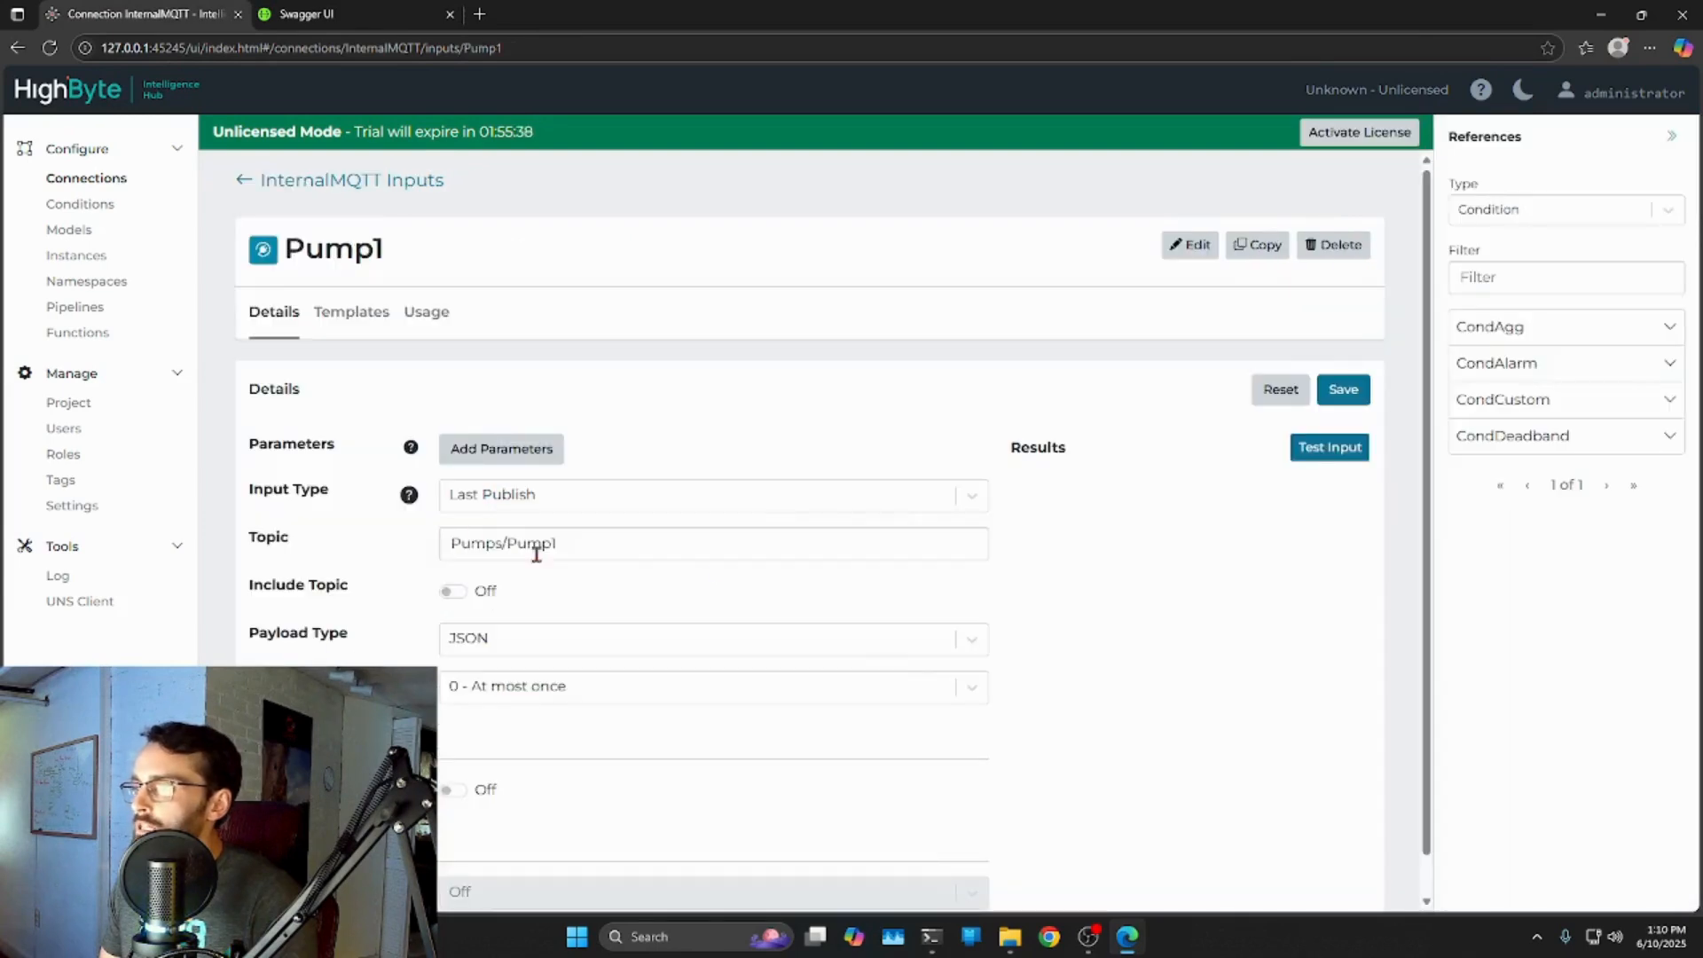
pyautogui.click(1327, 449)
pyautogui.moveTo(1364, 589); pyautogui.dragTo(1365, 790)
# Open the UNS Client in a new tab, sign in, view Modeled > Pump1, then return to Swagger UI.
pyautogui.middleClick(74, 606)
pyautogui.click(561, 19)
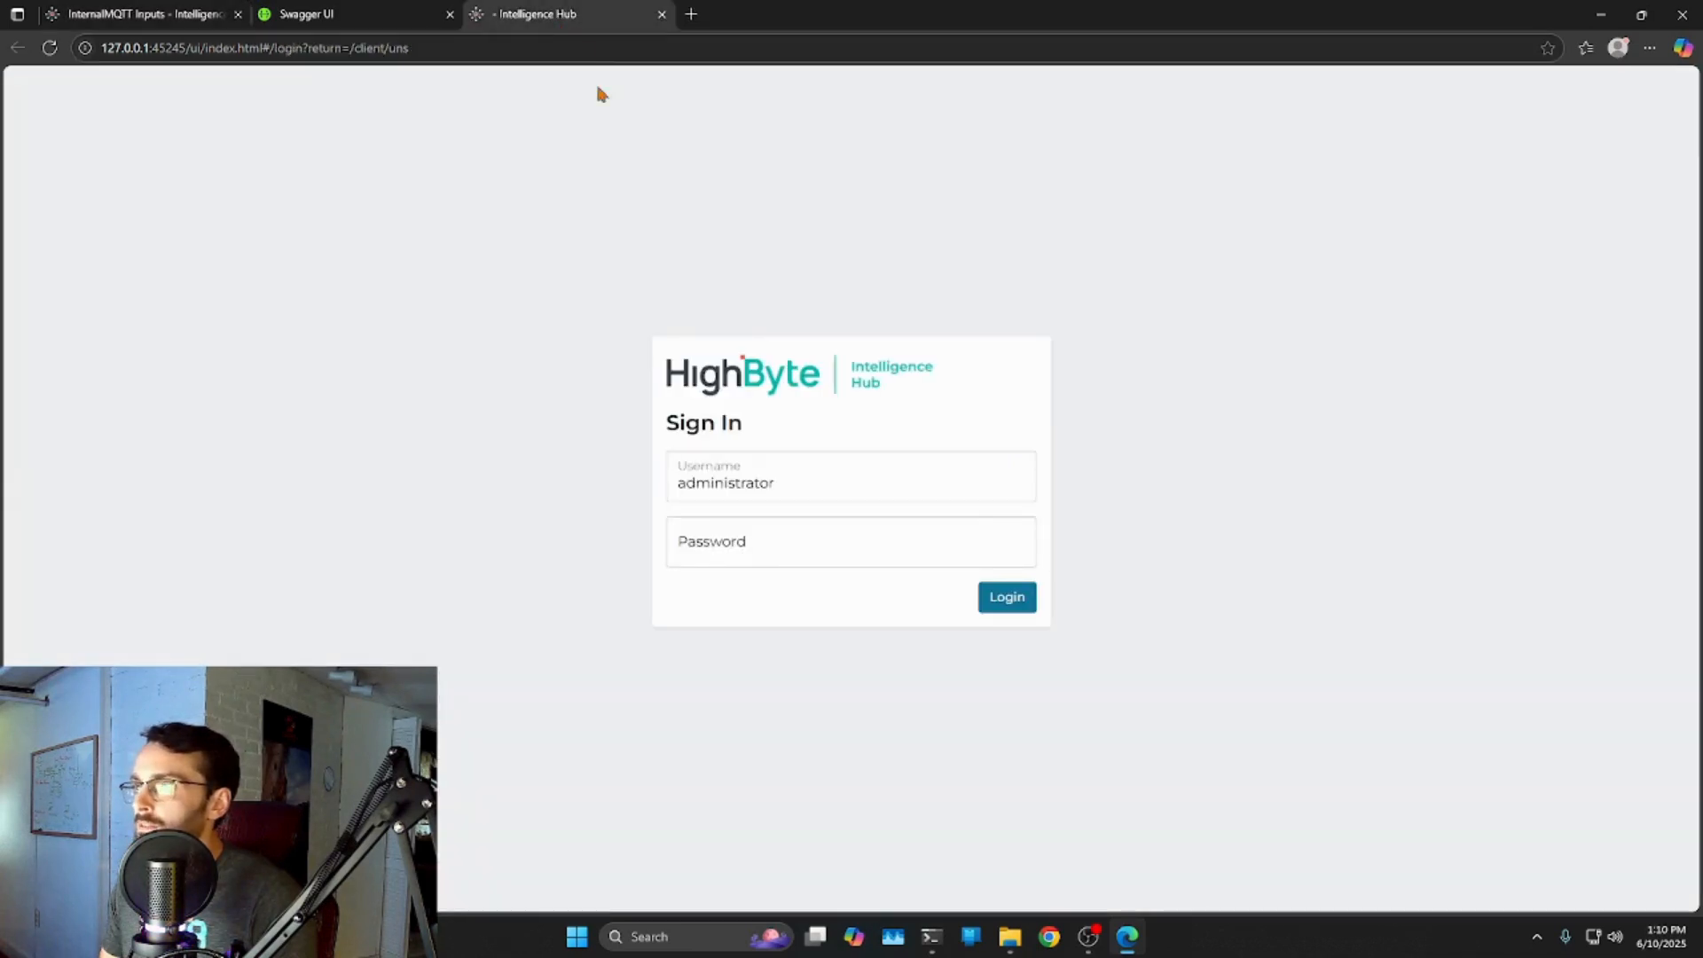
pyautogui.click(994, 595)
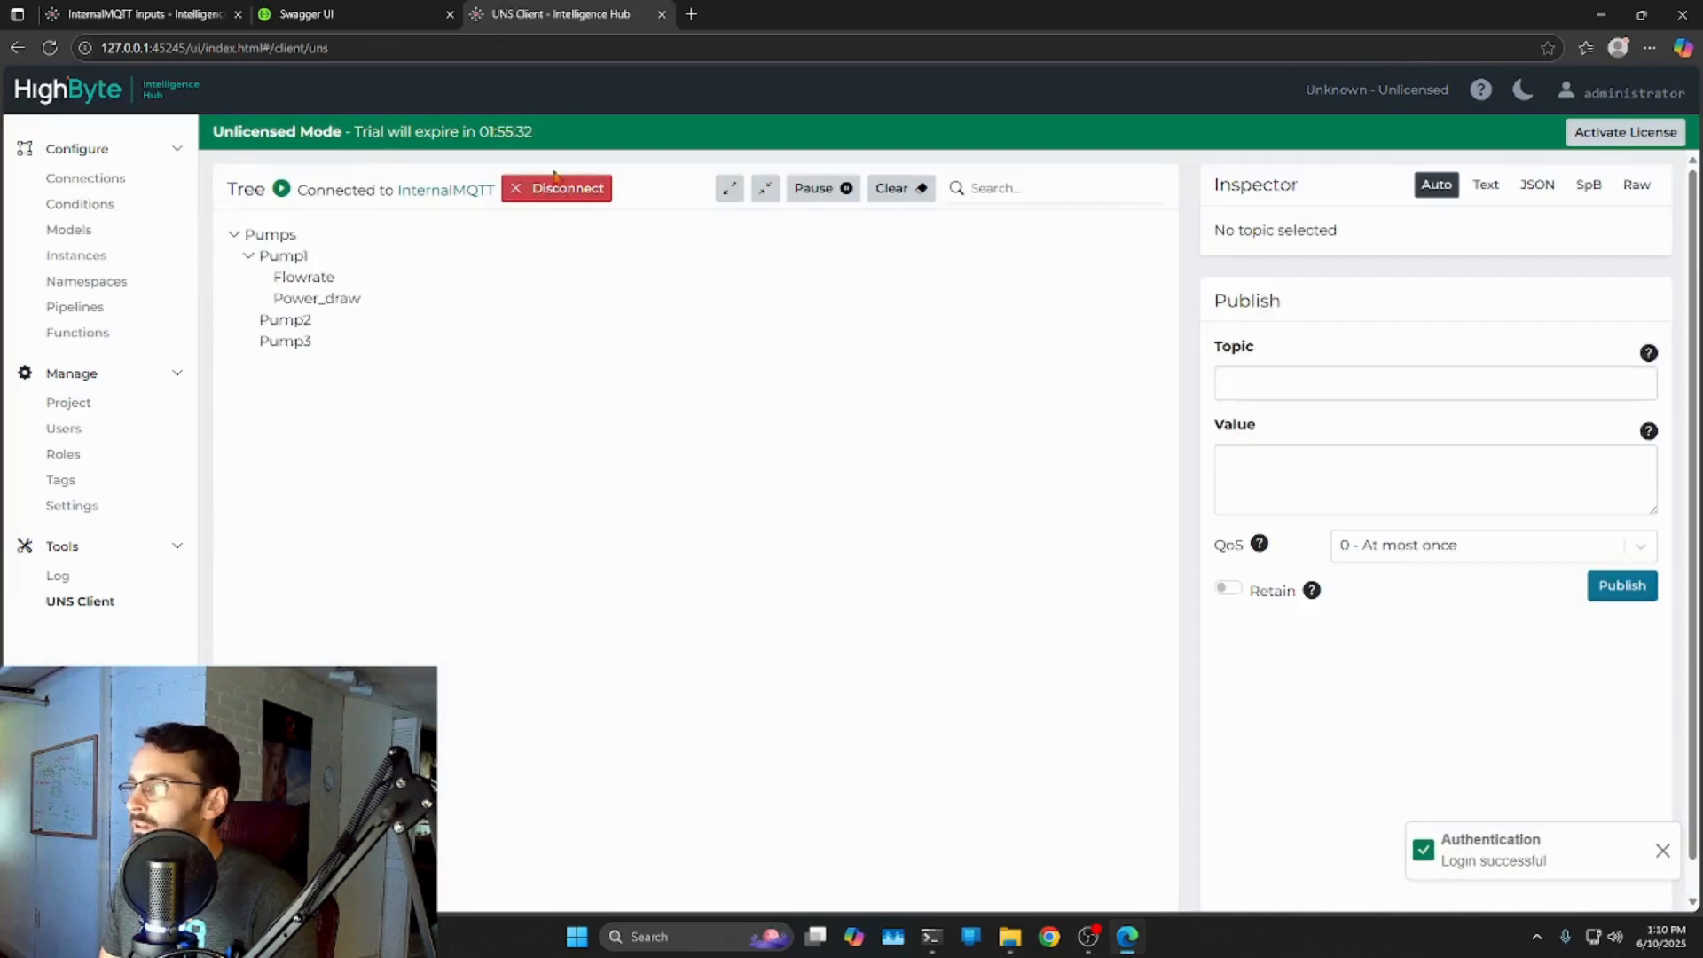
pyautogui.click(317, 277)
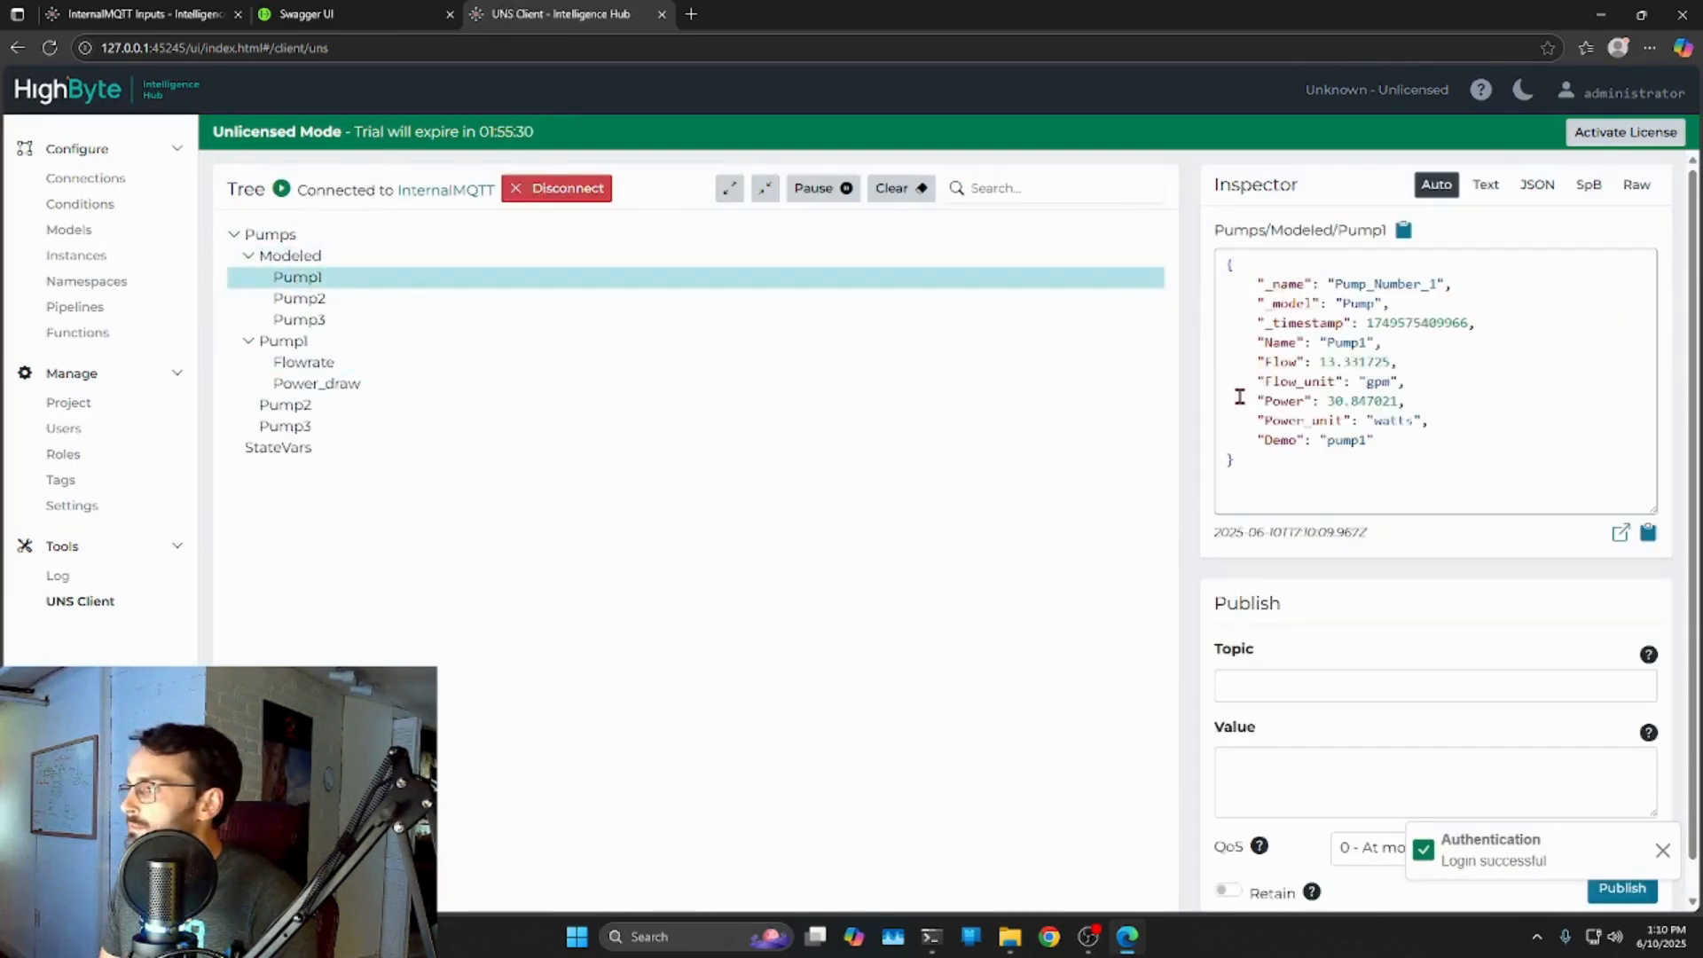
pyautogui.click(146, 15)
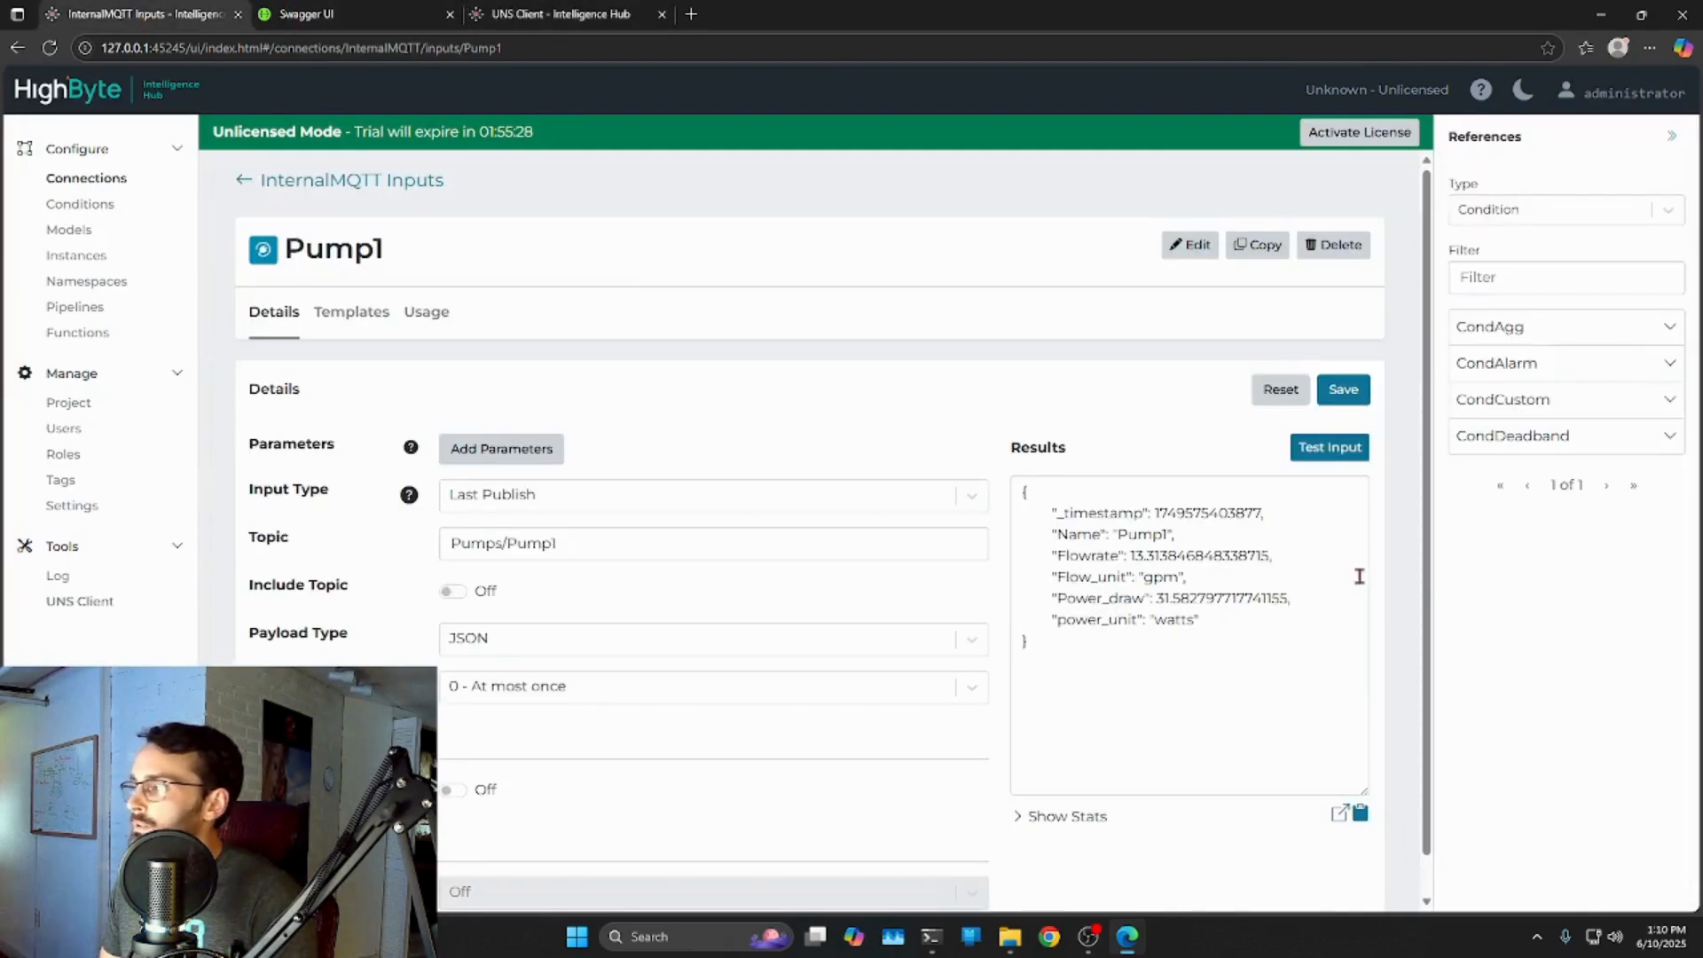
pyautogui.click(306, 15)
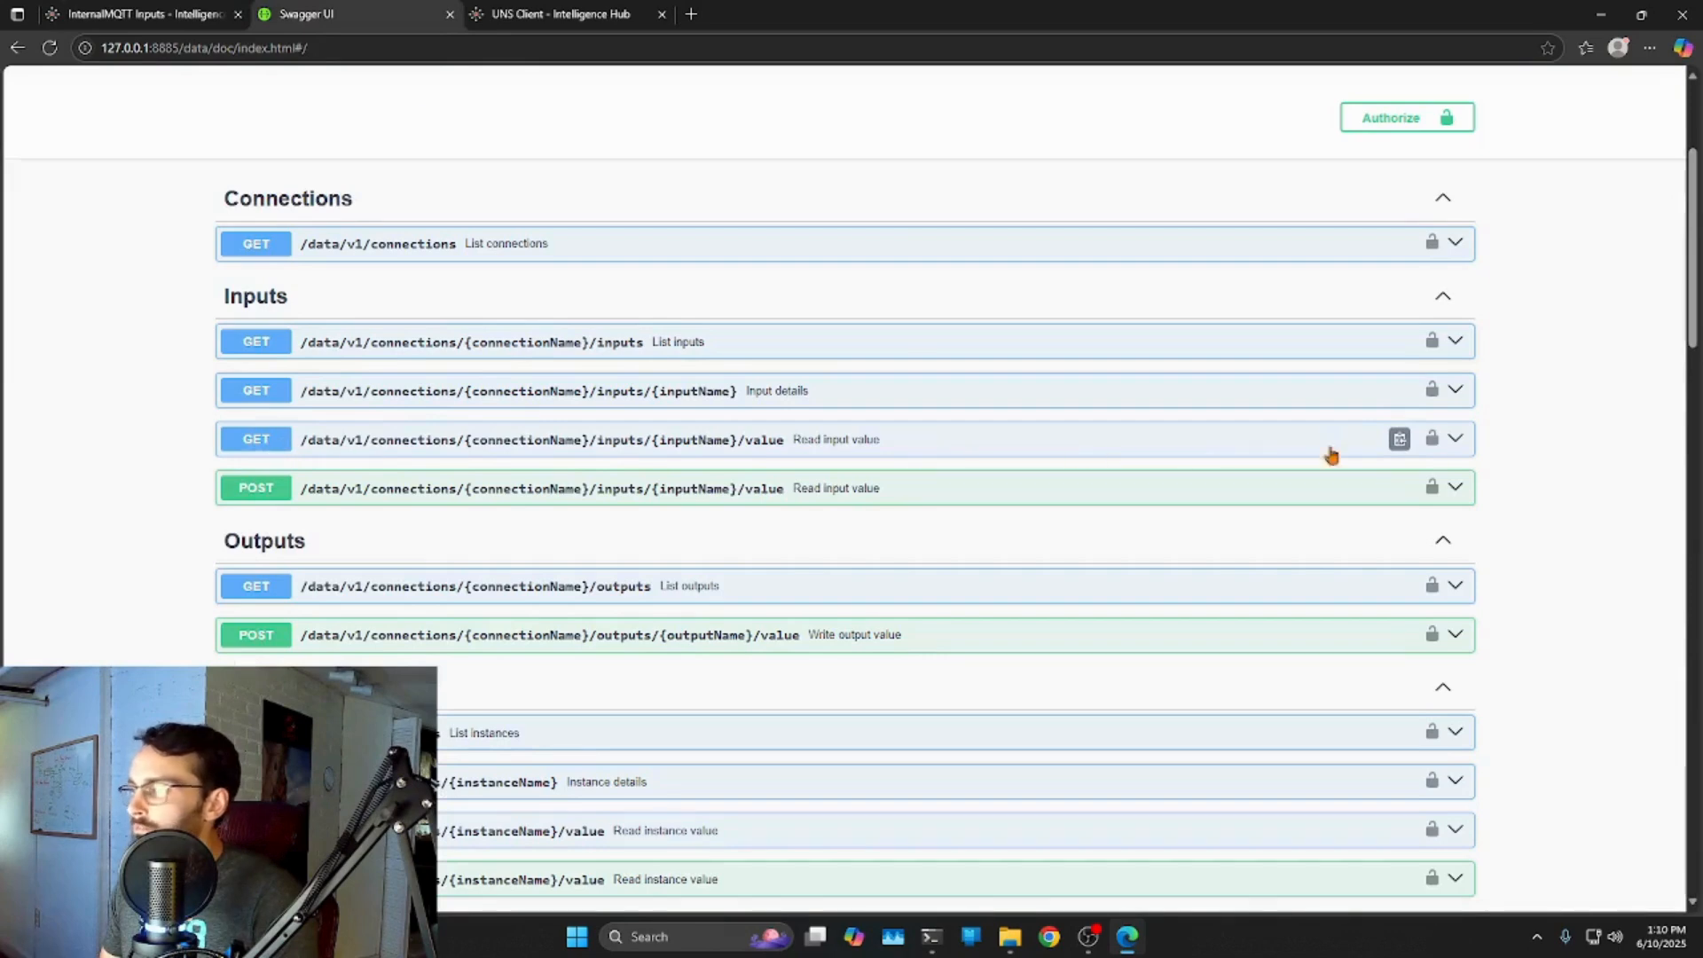
# Expand GET /inputs/{inputName}/value, enable Try it out, and enter connectionName InternalMQTT.
pyautogui.click(1458, 438)
pyautogui.scroll(-3, 1490, 467)
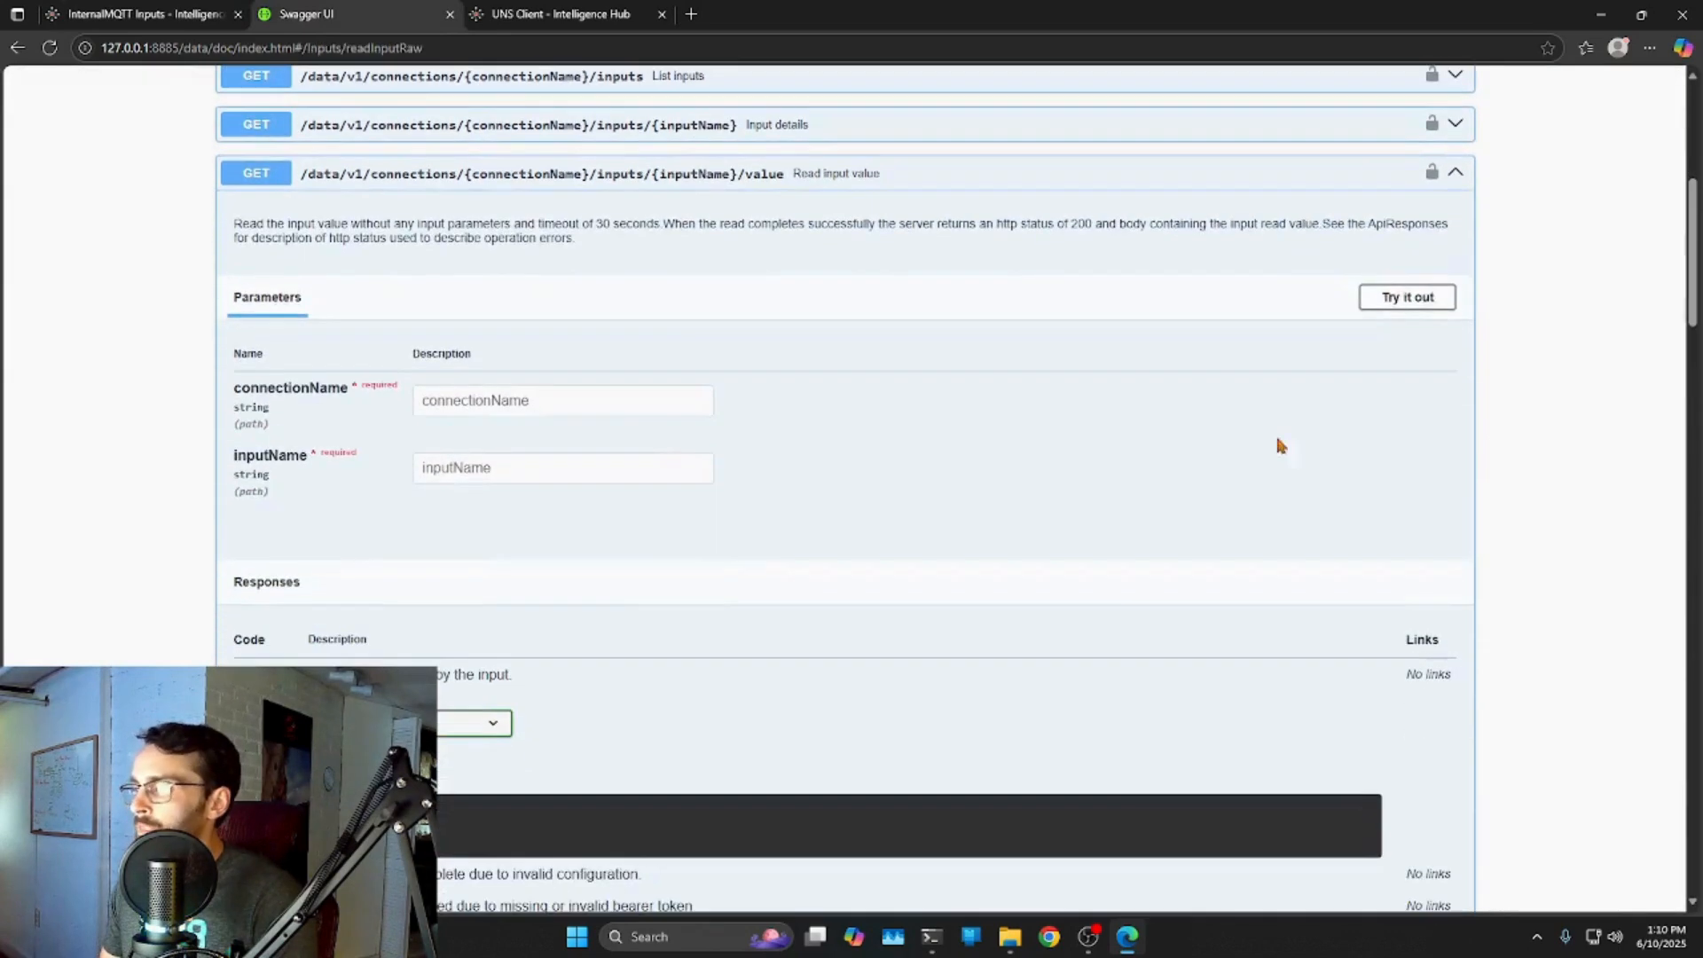
pyautogui.click(1437, 297)
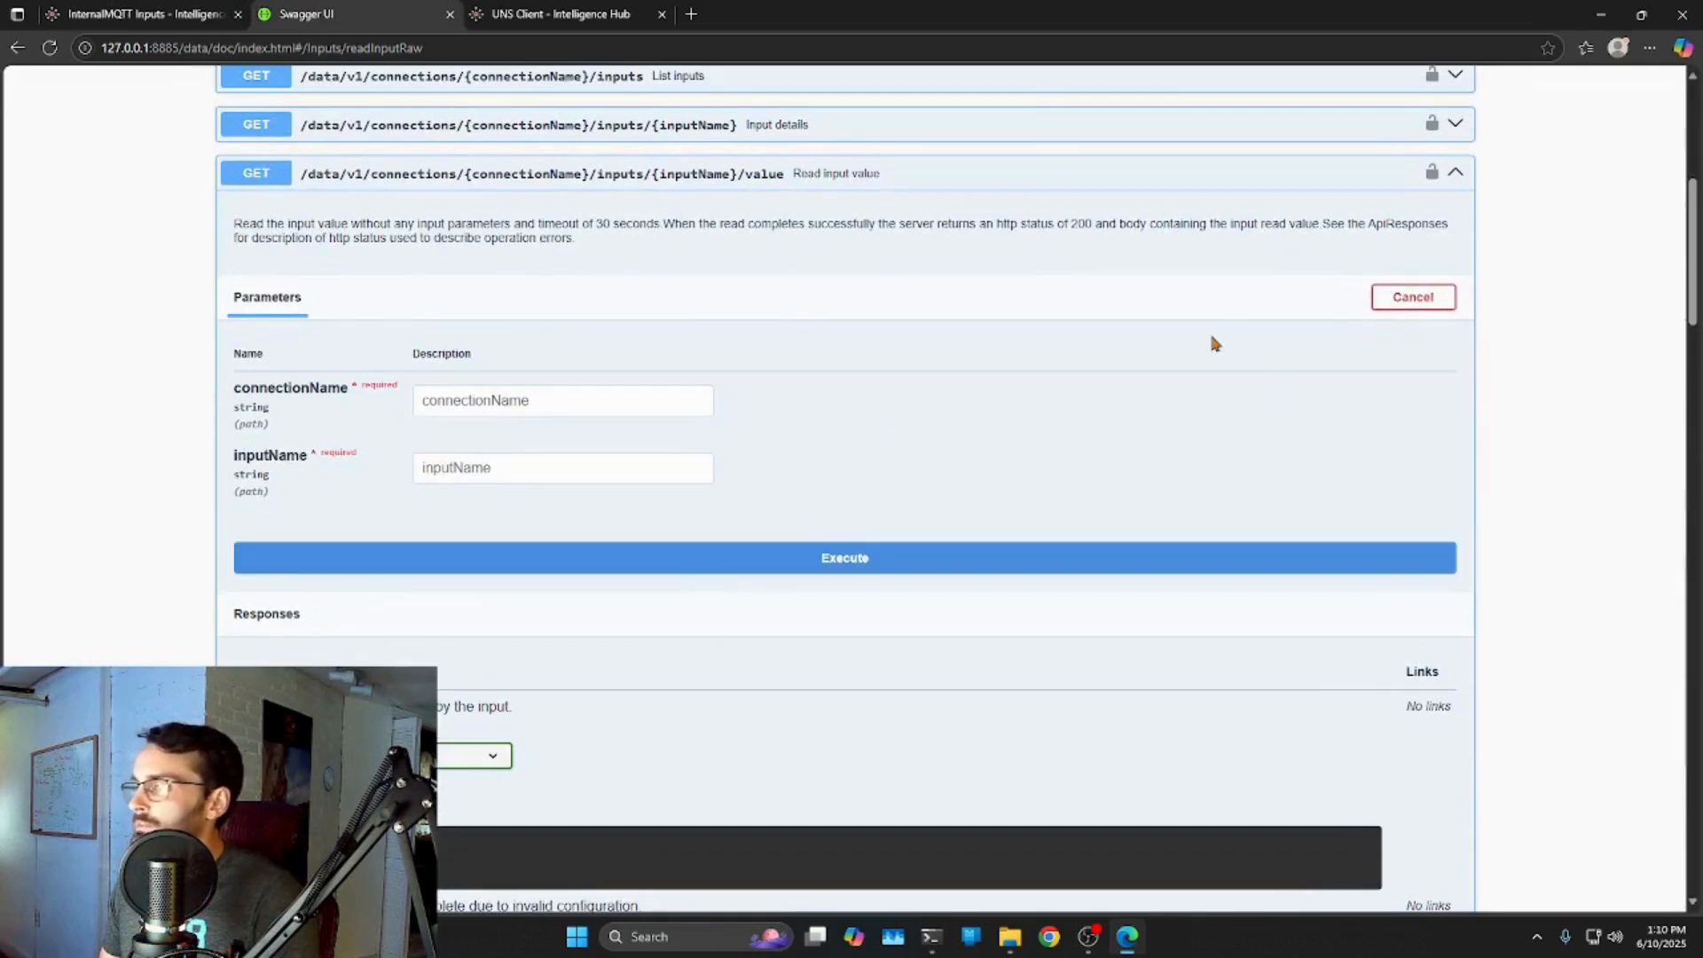
pyautogui.click(588, 394)
pyautogui.scroll(1, 271, 407)
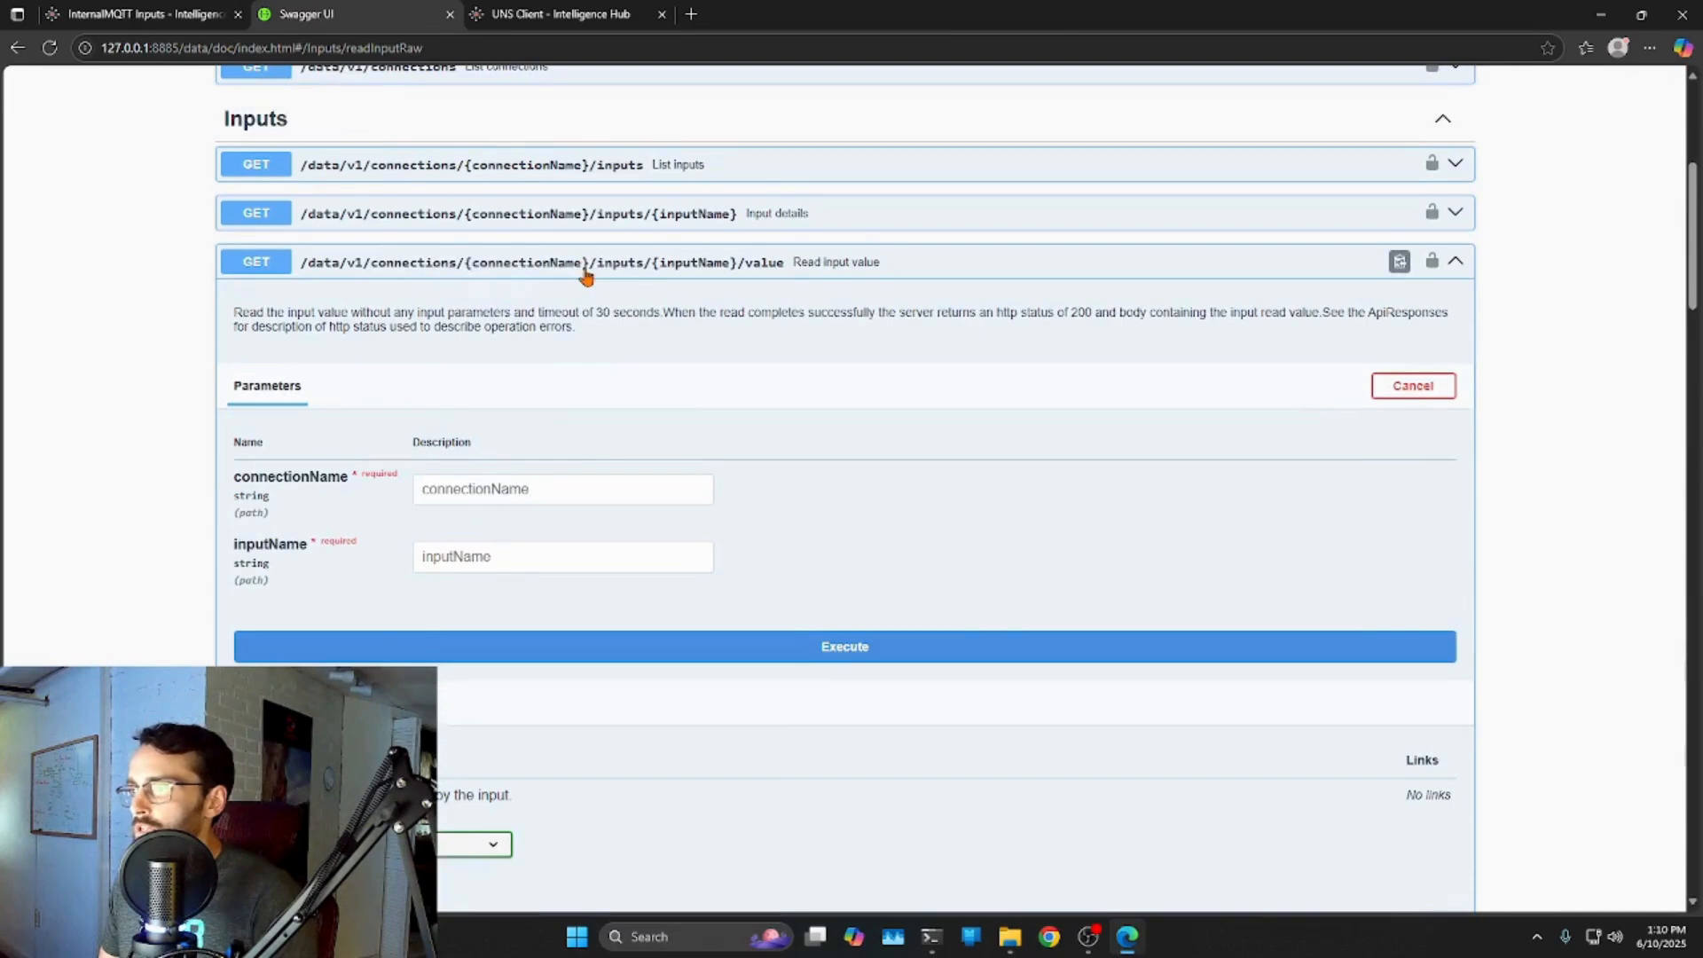
pyautogui.click(498, 486)
pyautogui.write('Inte')
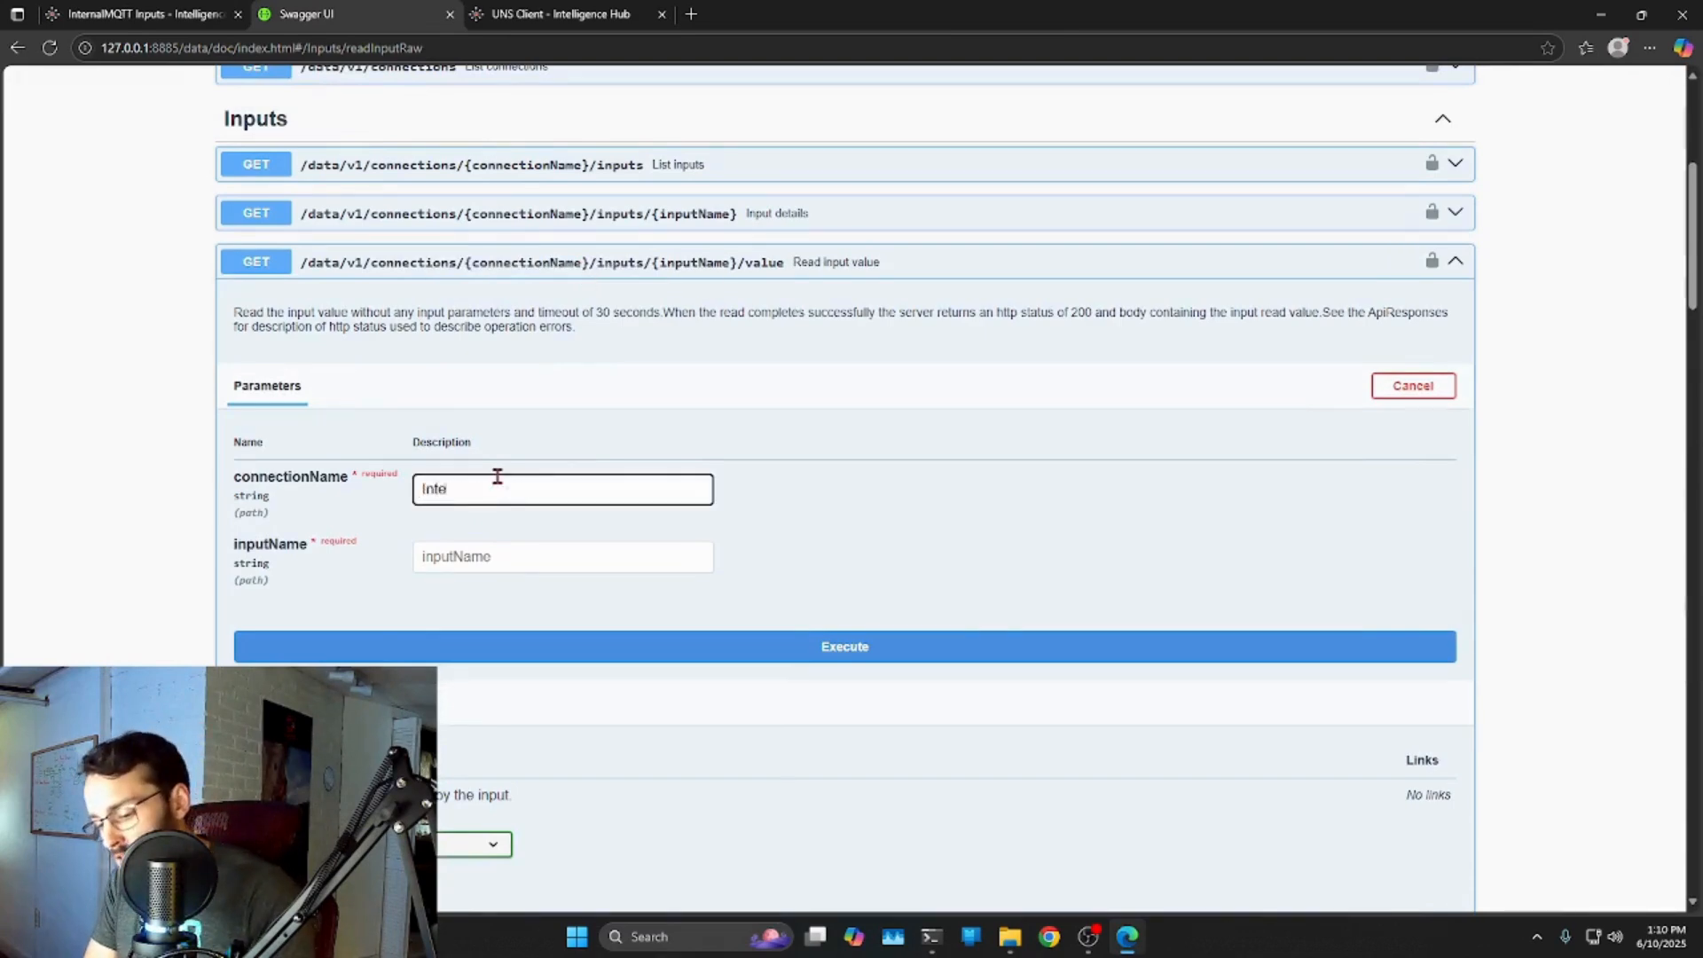
pyautogui.write('rnalMQTT')
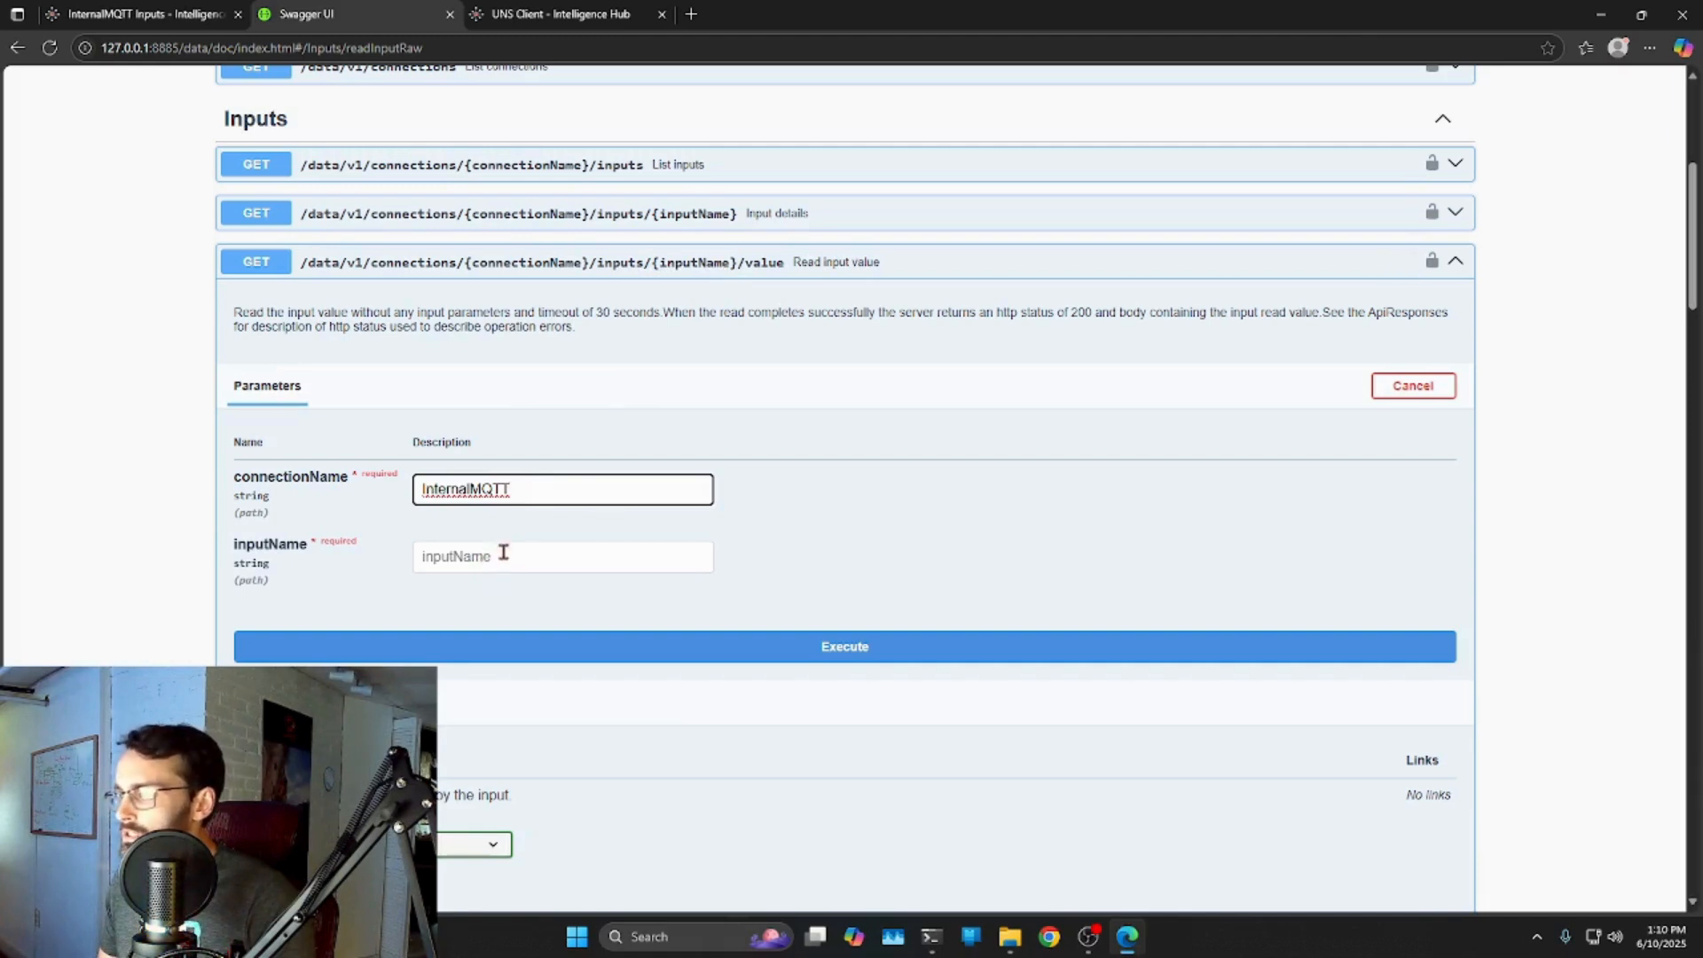
# Confirm the input name in Intelligence Hub, enter inputName Pump1, and execute the GET request.
pyautogui.click(182, 13)
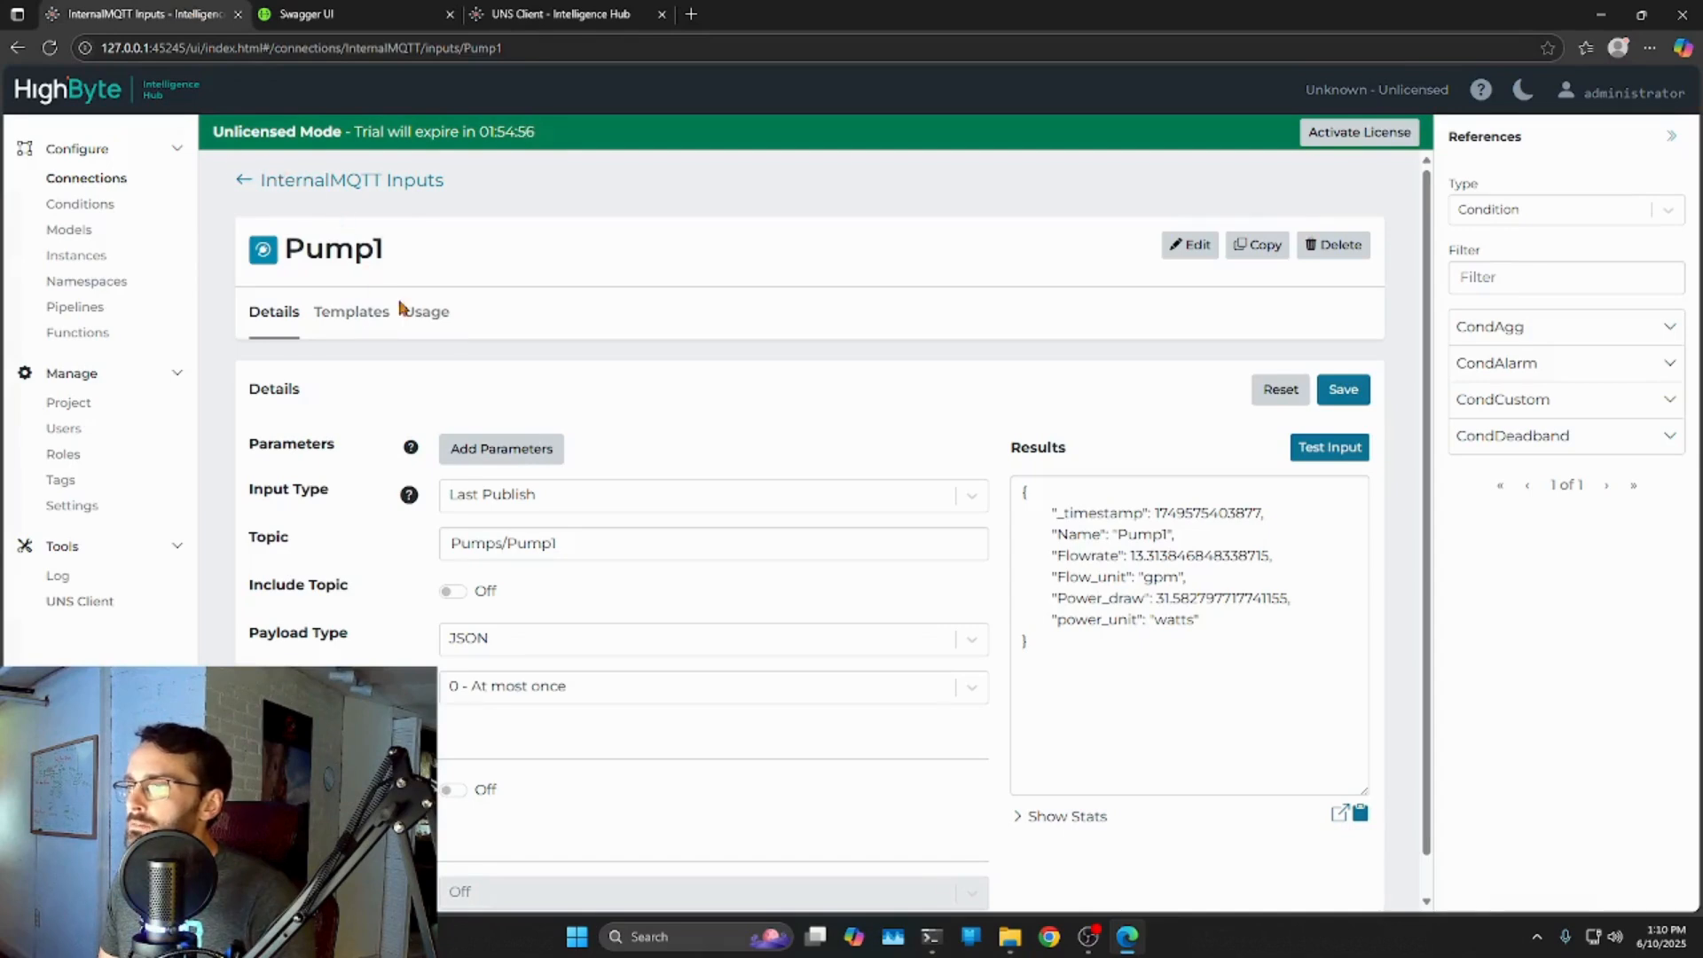
pyautogui.click(285, 182)
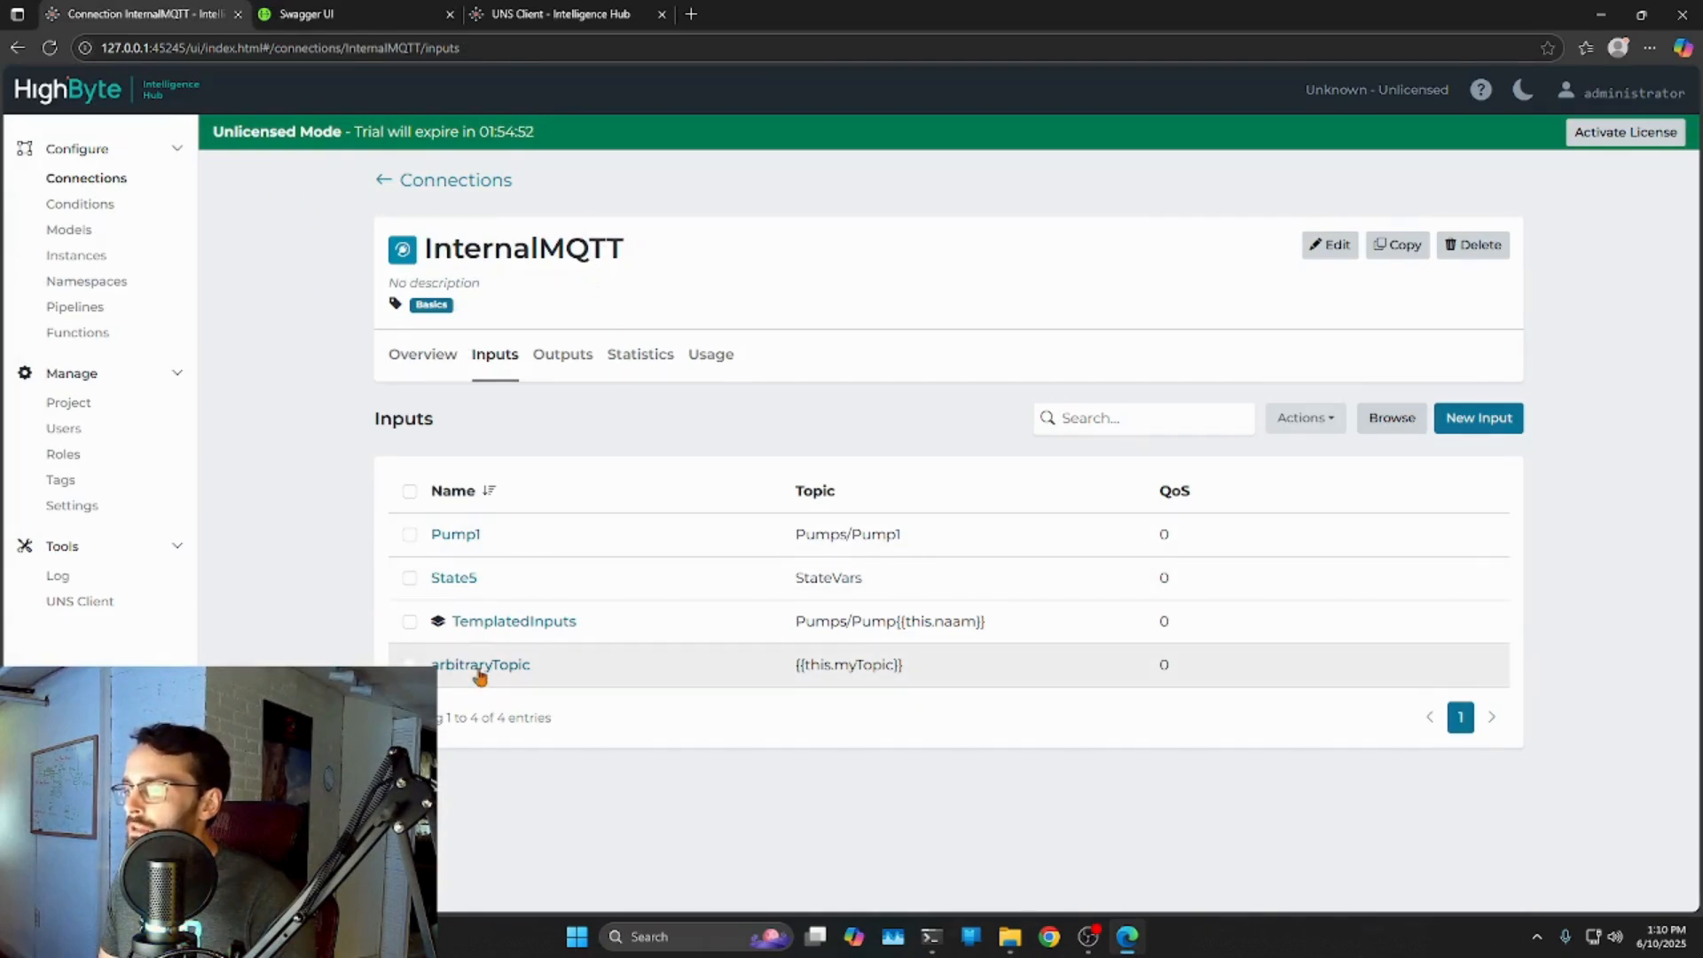
pyautogui.click(477, 534)
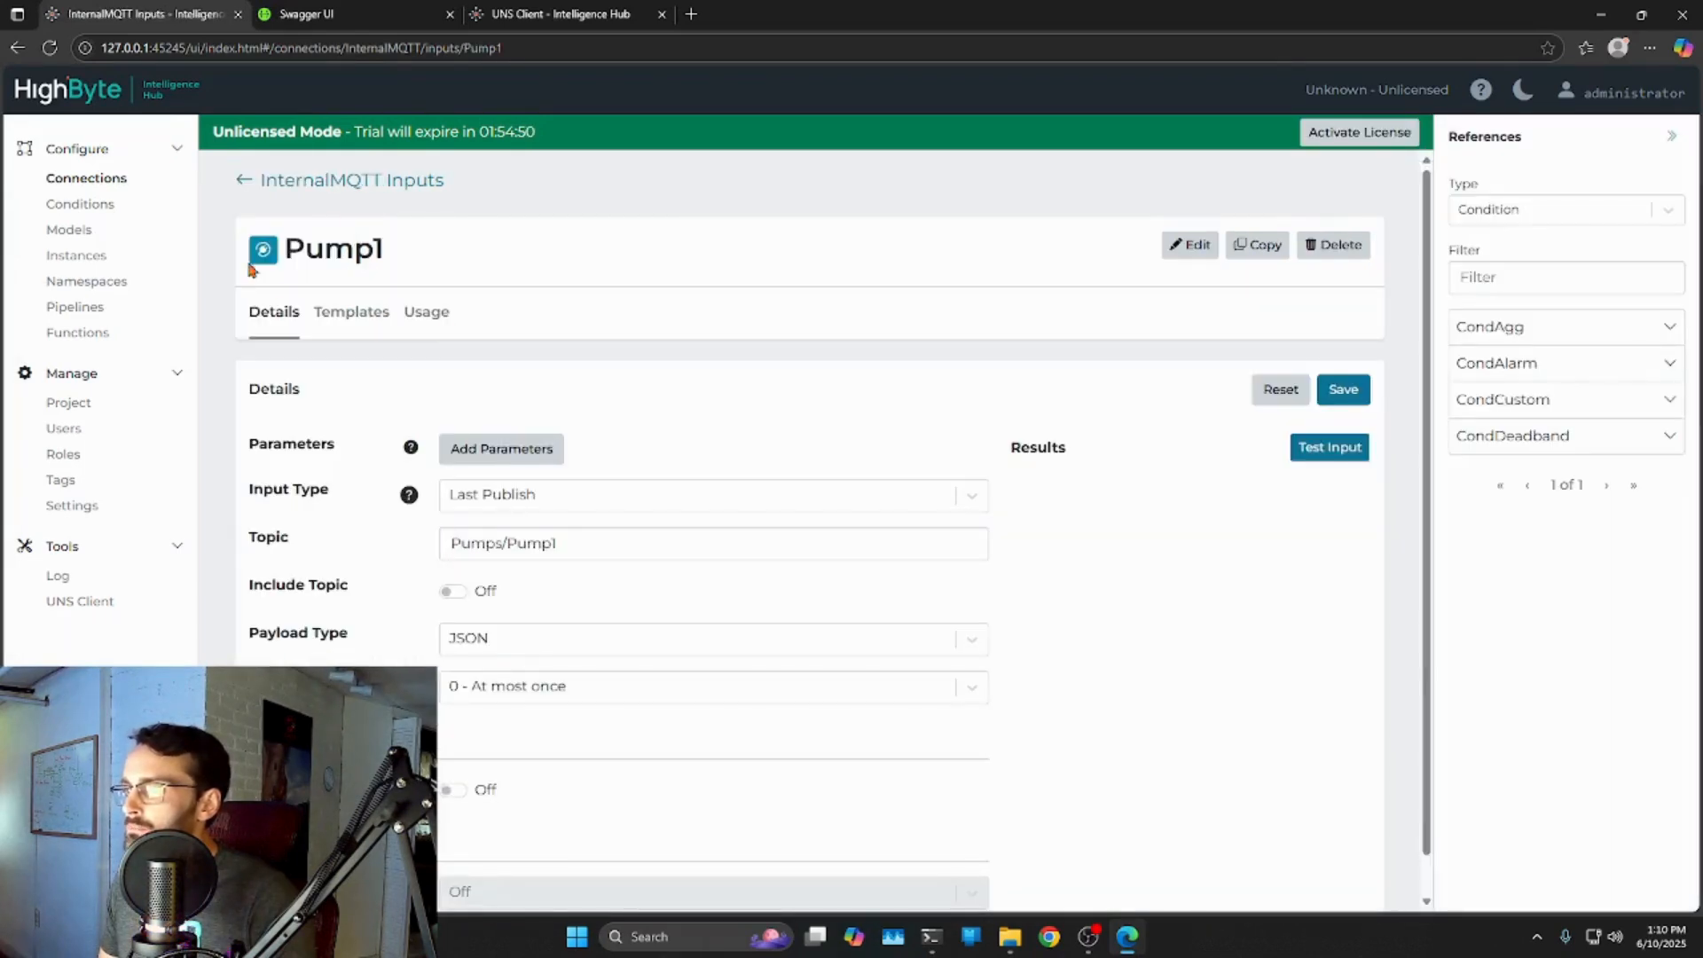
pyautogui.click(567, 14)
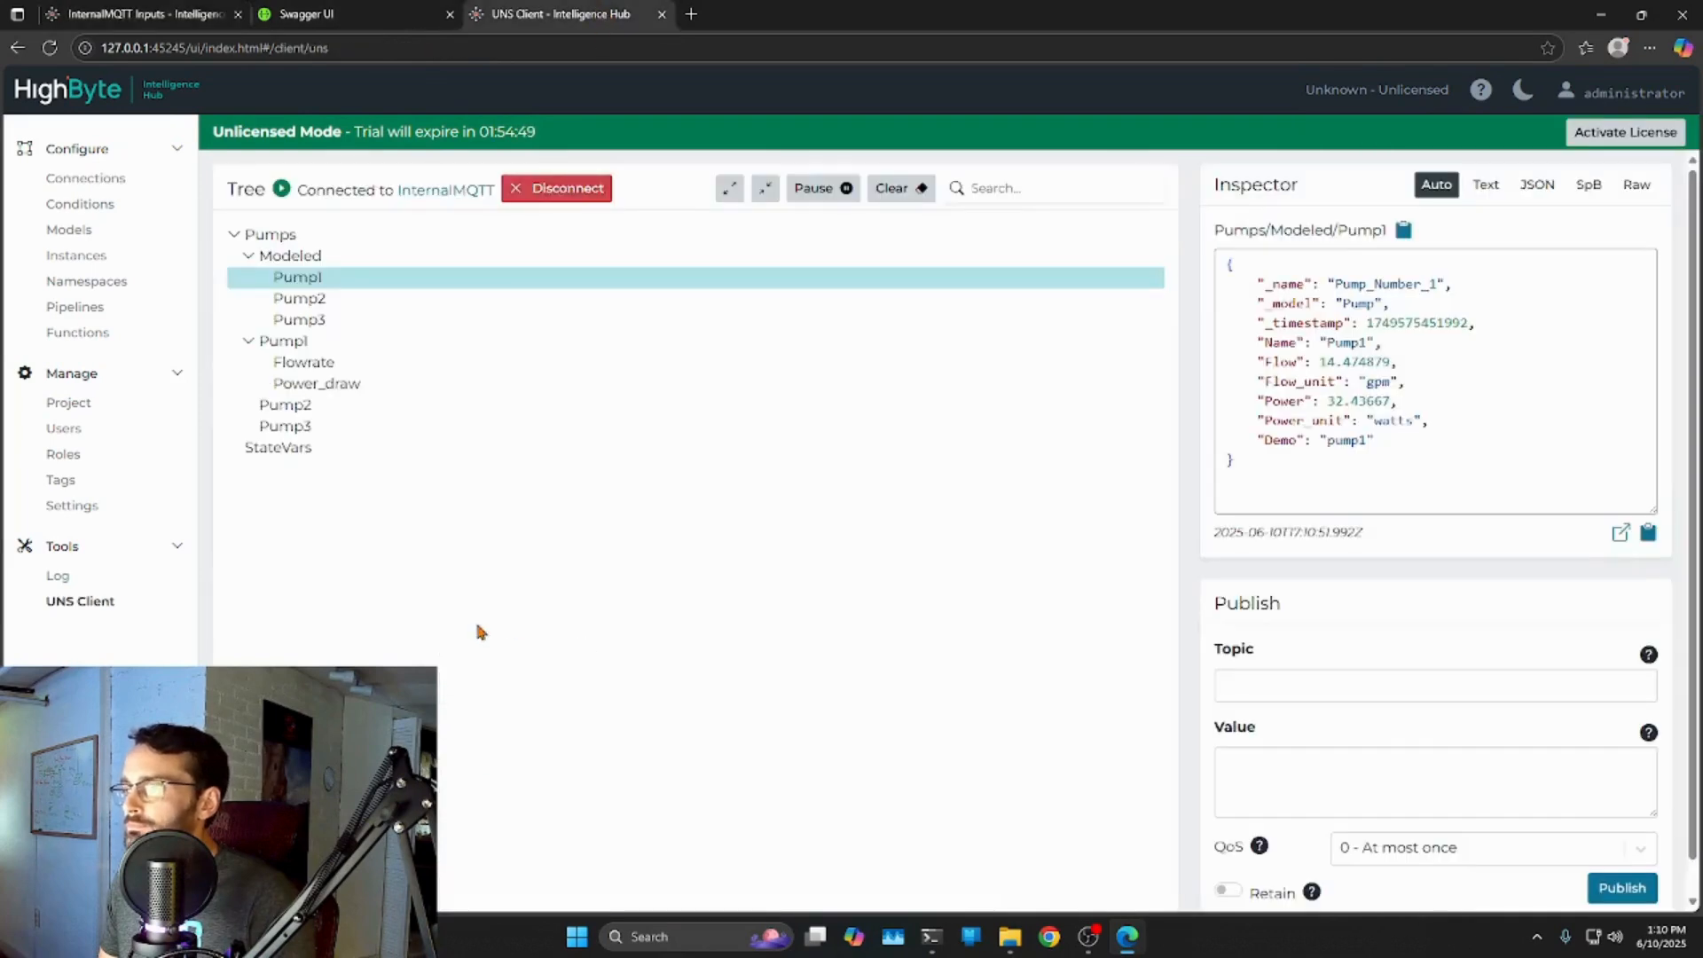
pyautogui.click(372, 11)
pyautogui.click(522, 559)
pyautogui.write('Pump1')
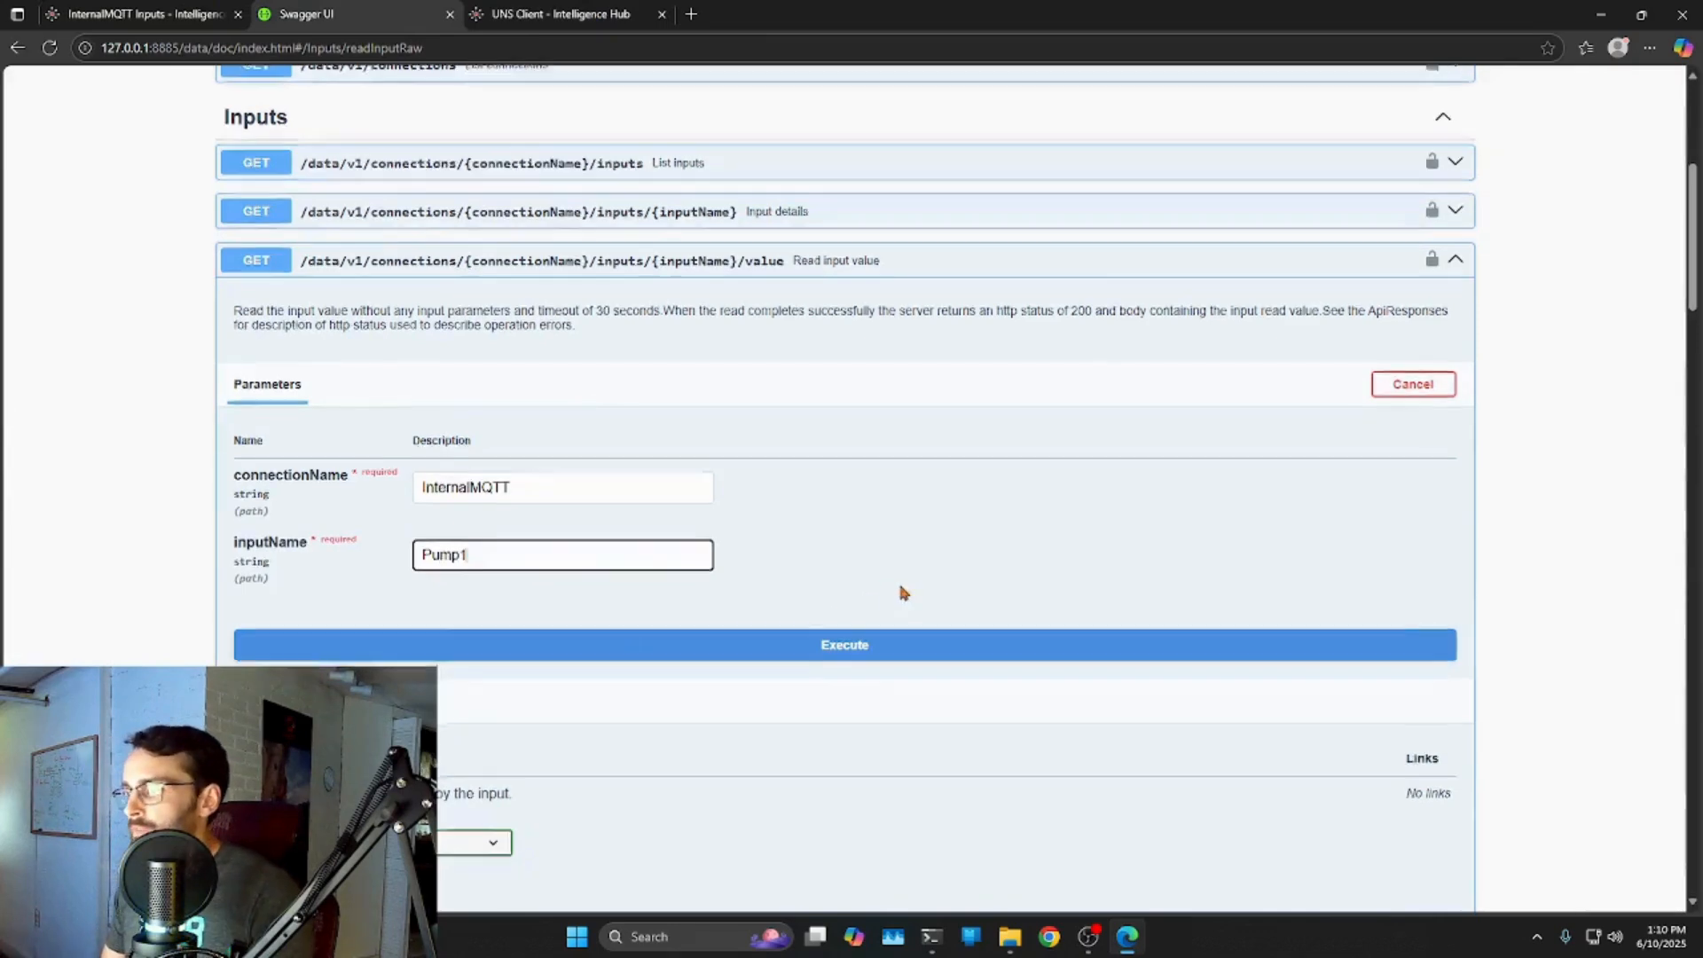
pyautogui.scroll(-2, 896, 576)
pyautogui.click(848, 470)
pyautogui.scroll(-2, 741, 601)
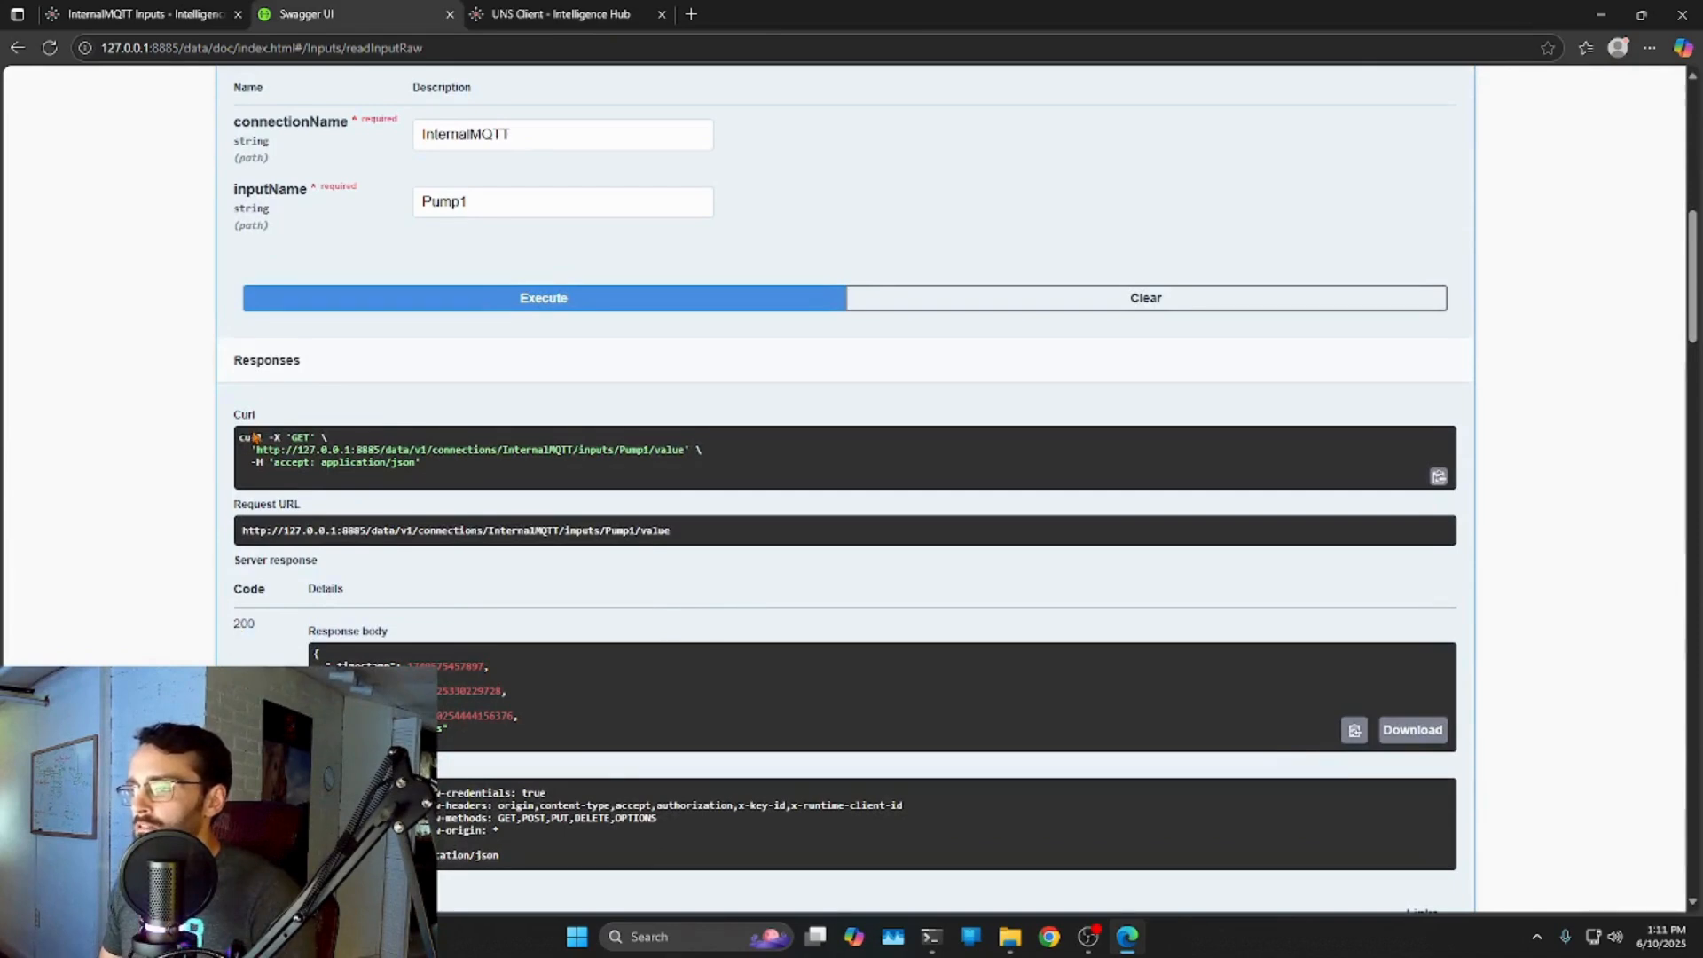
# Select the curl command and JSON response, comparing them with the live UNS Client payload.
pyautogui.moveTo(258, 437); pyautogui.dragTo(425, 463)
pyautogui.click(264, 532)
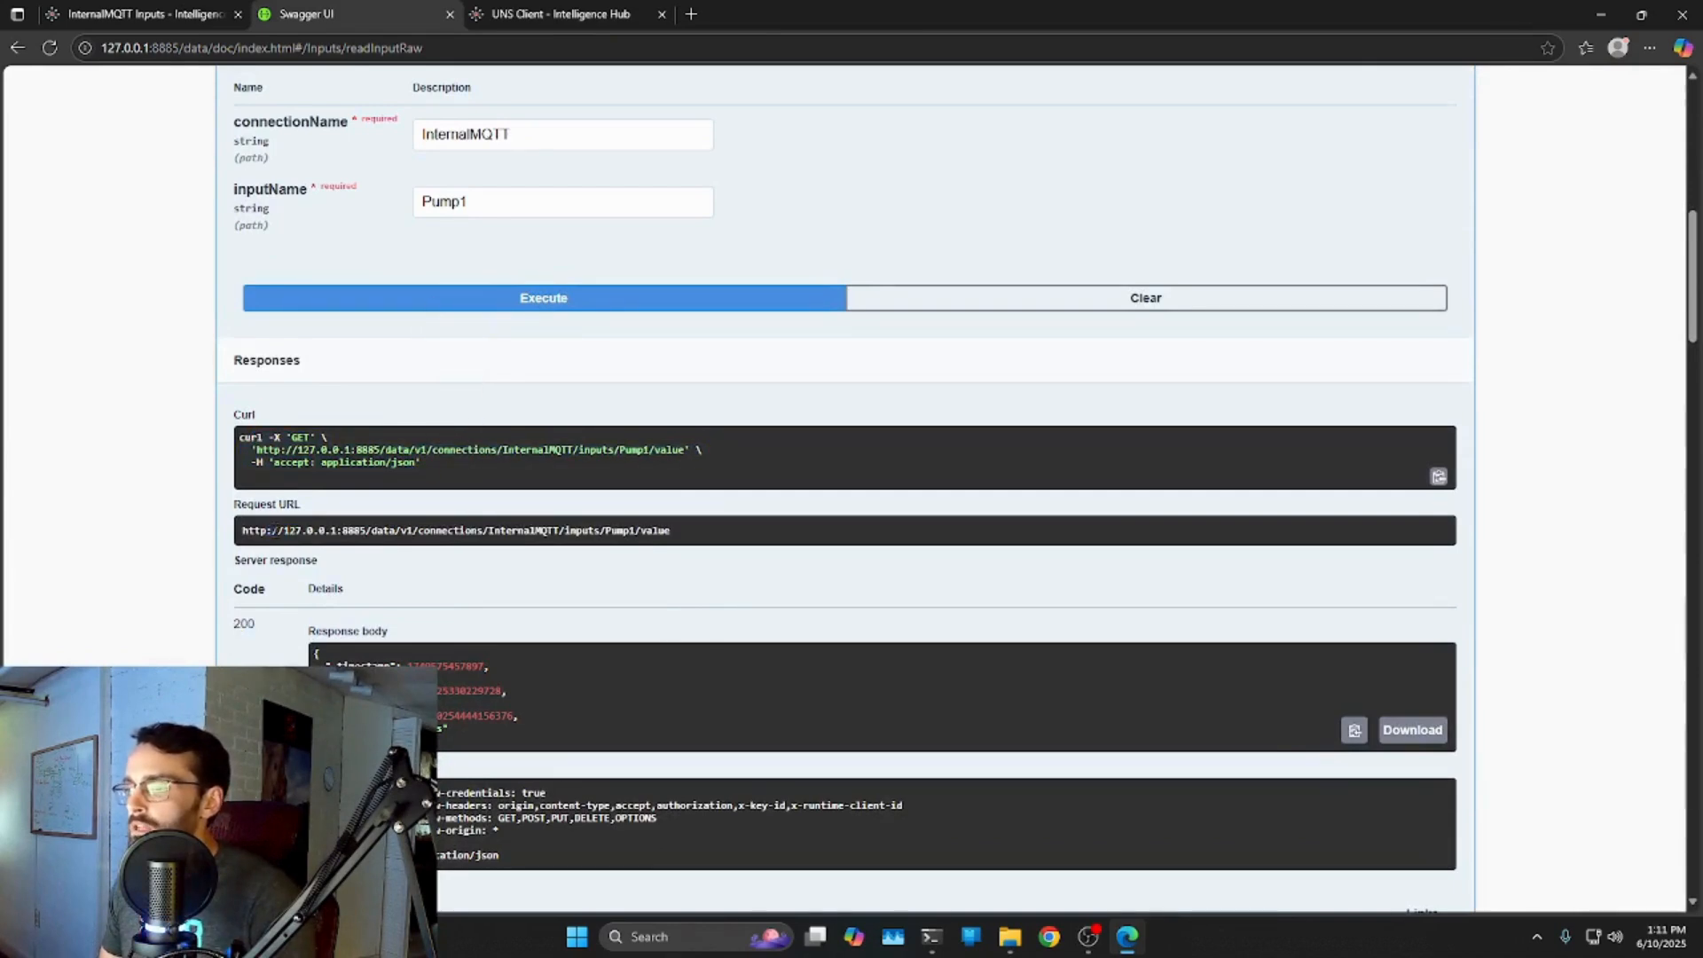
pyautogui.click(480, 590)
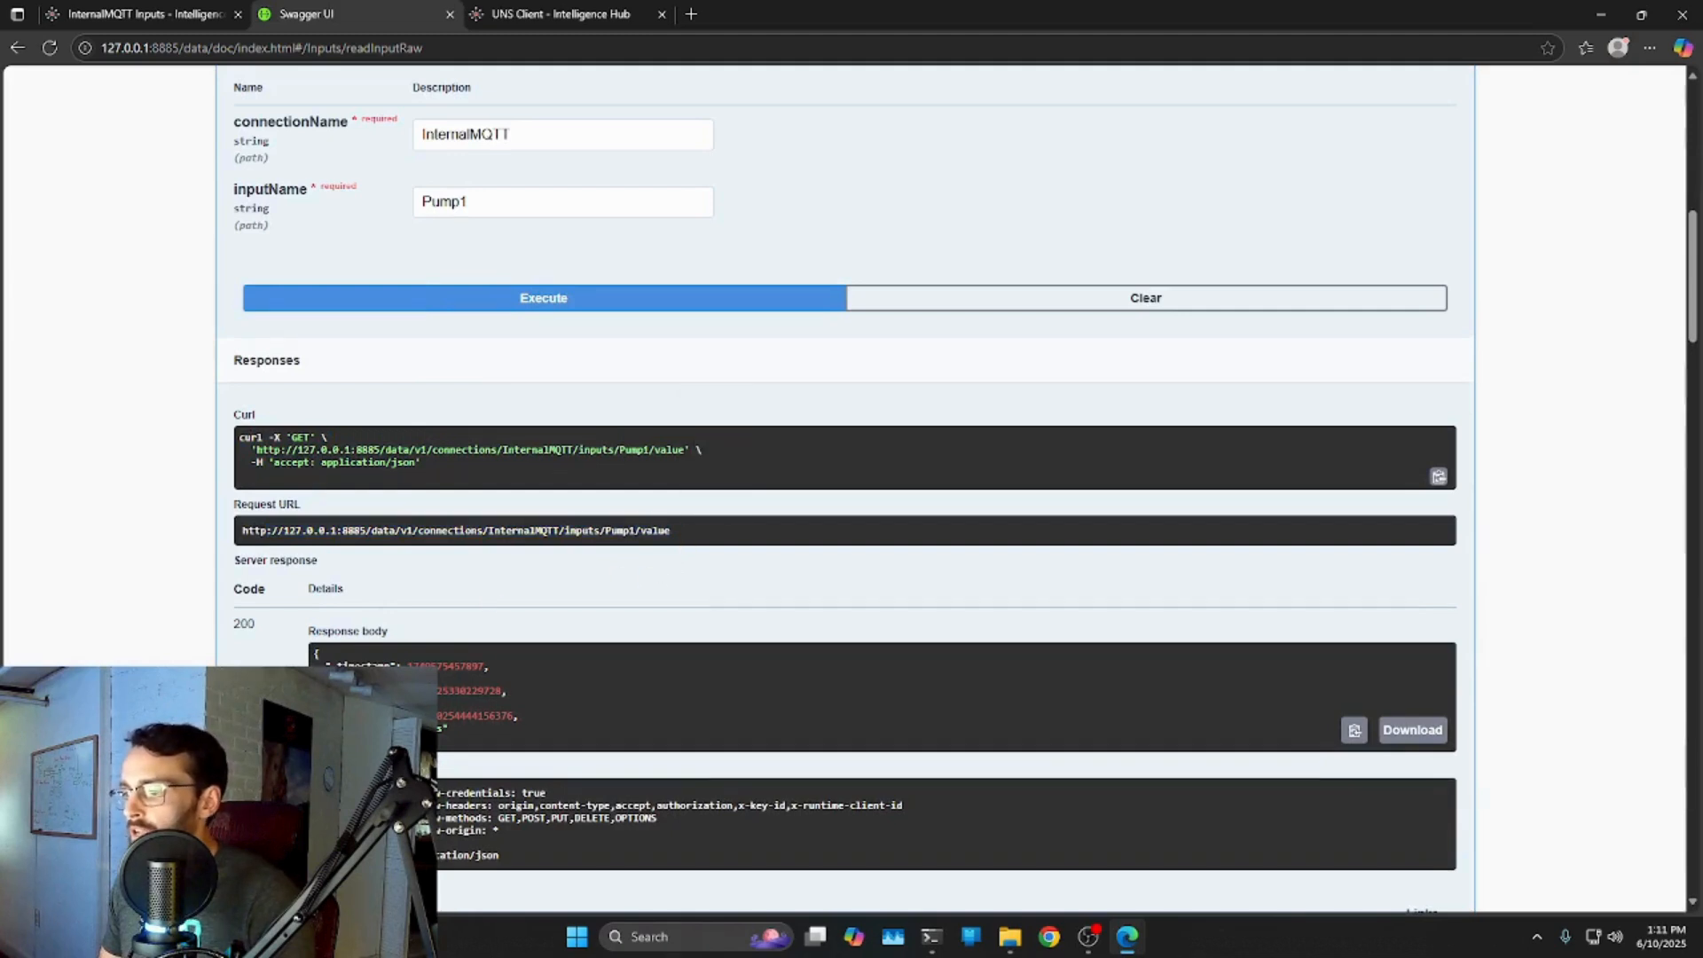
pyautogui.moveTo(327, 664); pyautogui.dragTo(401, 727)
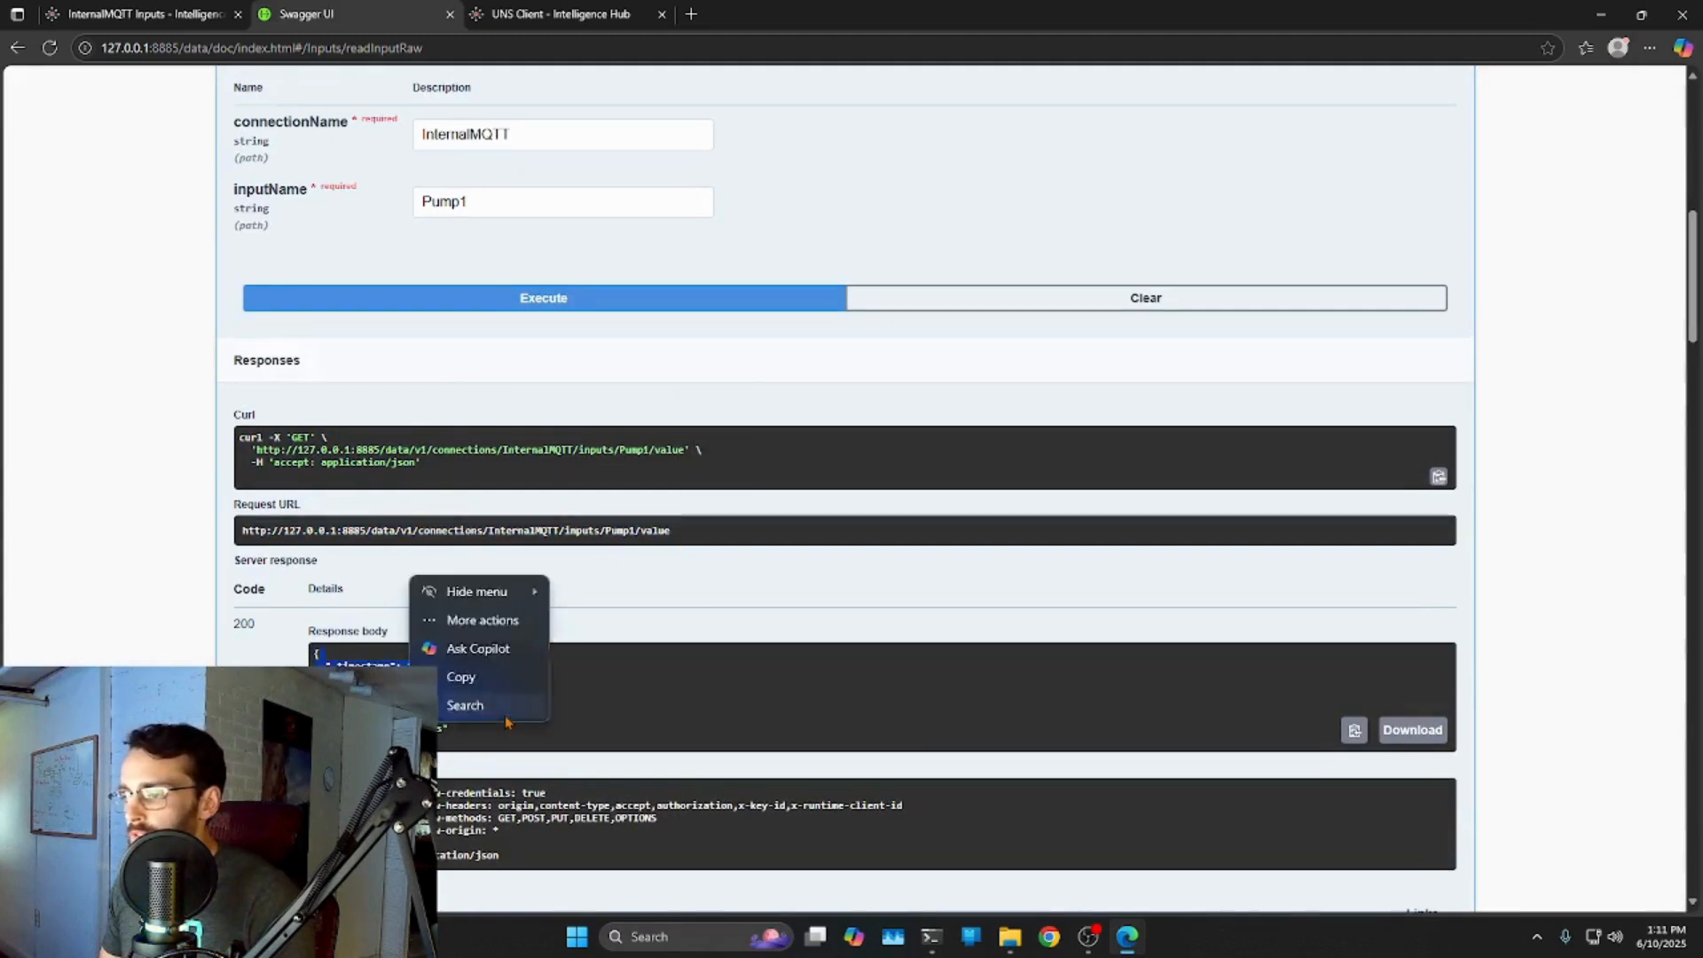
pyautogui.click(504, 713)
pyautogui.hotkey('ctrl', 'w')
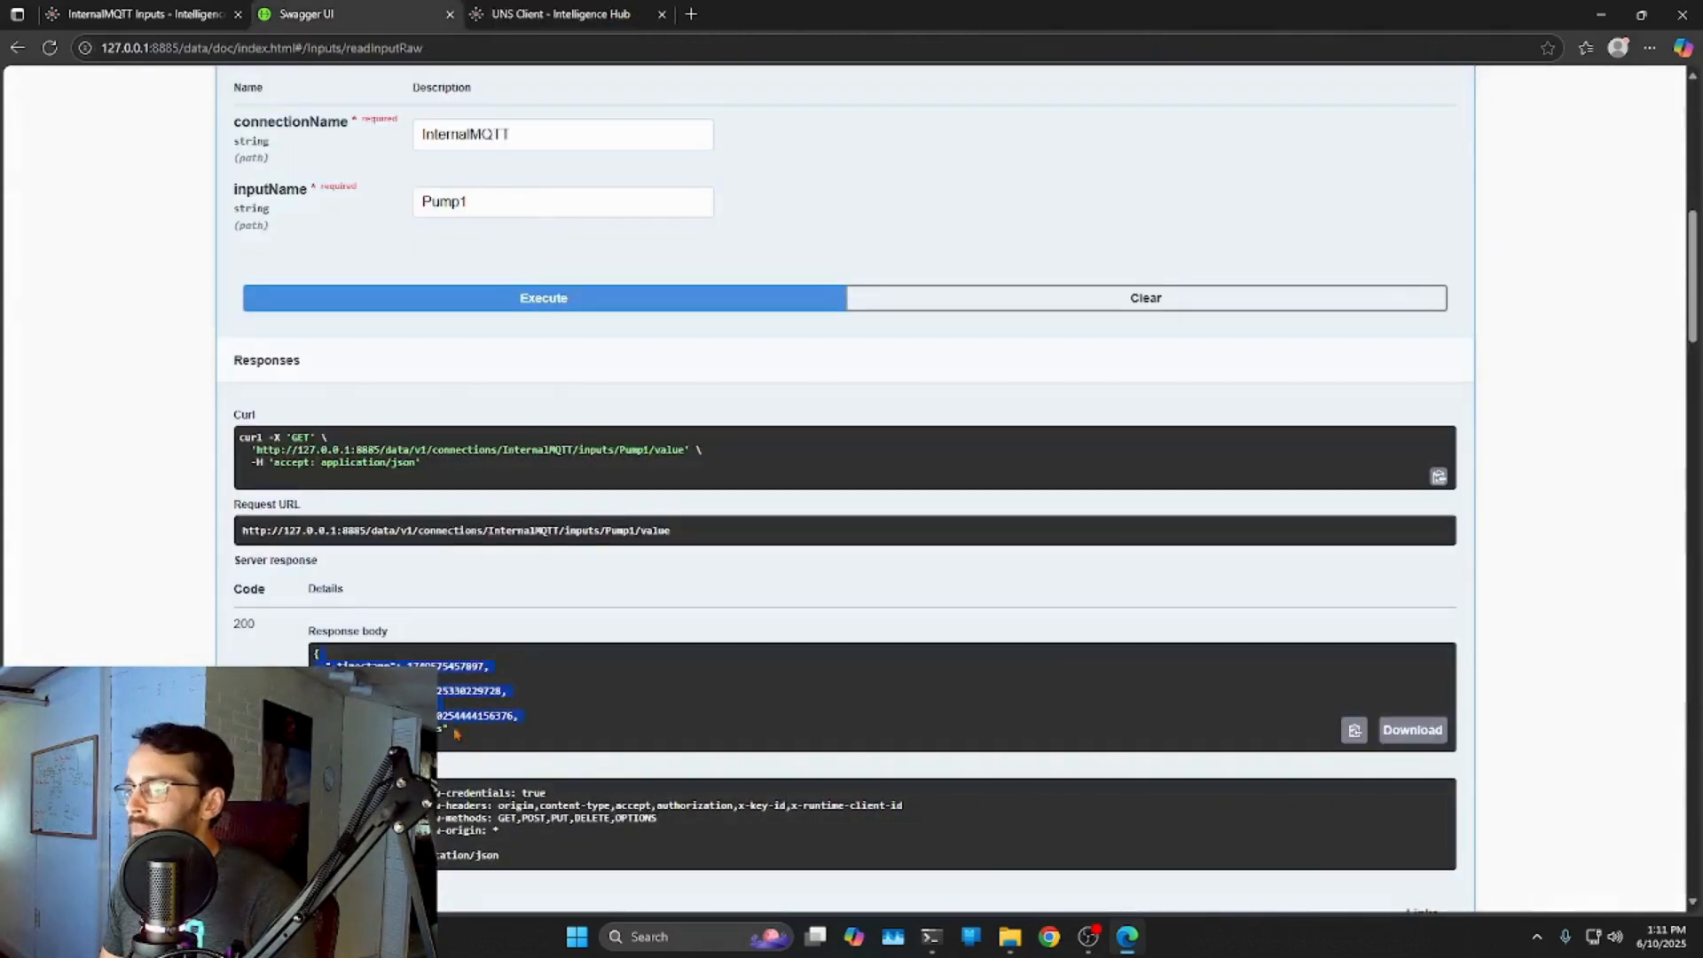
pyautogui.click(561, 14)
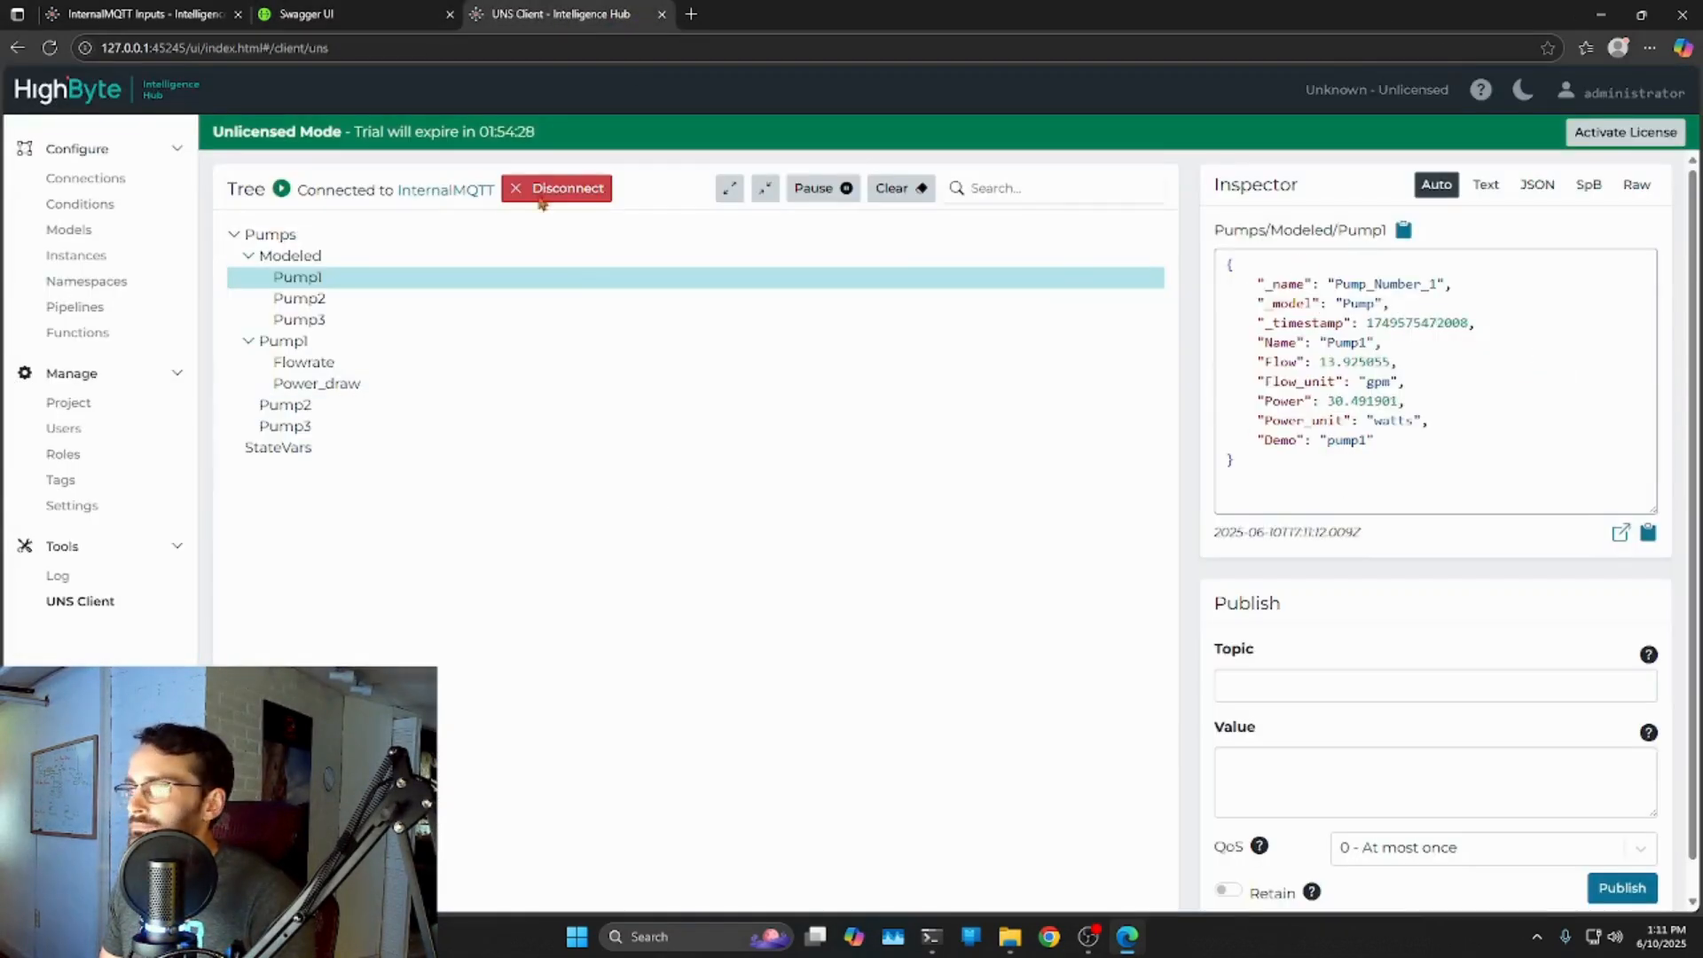
pyautogui.click(326, 14)
pyautogui.scroll(-1, 529, 547)
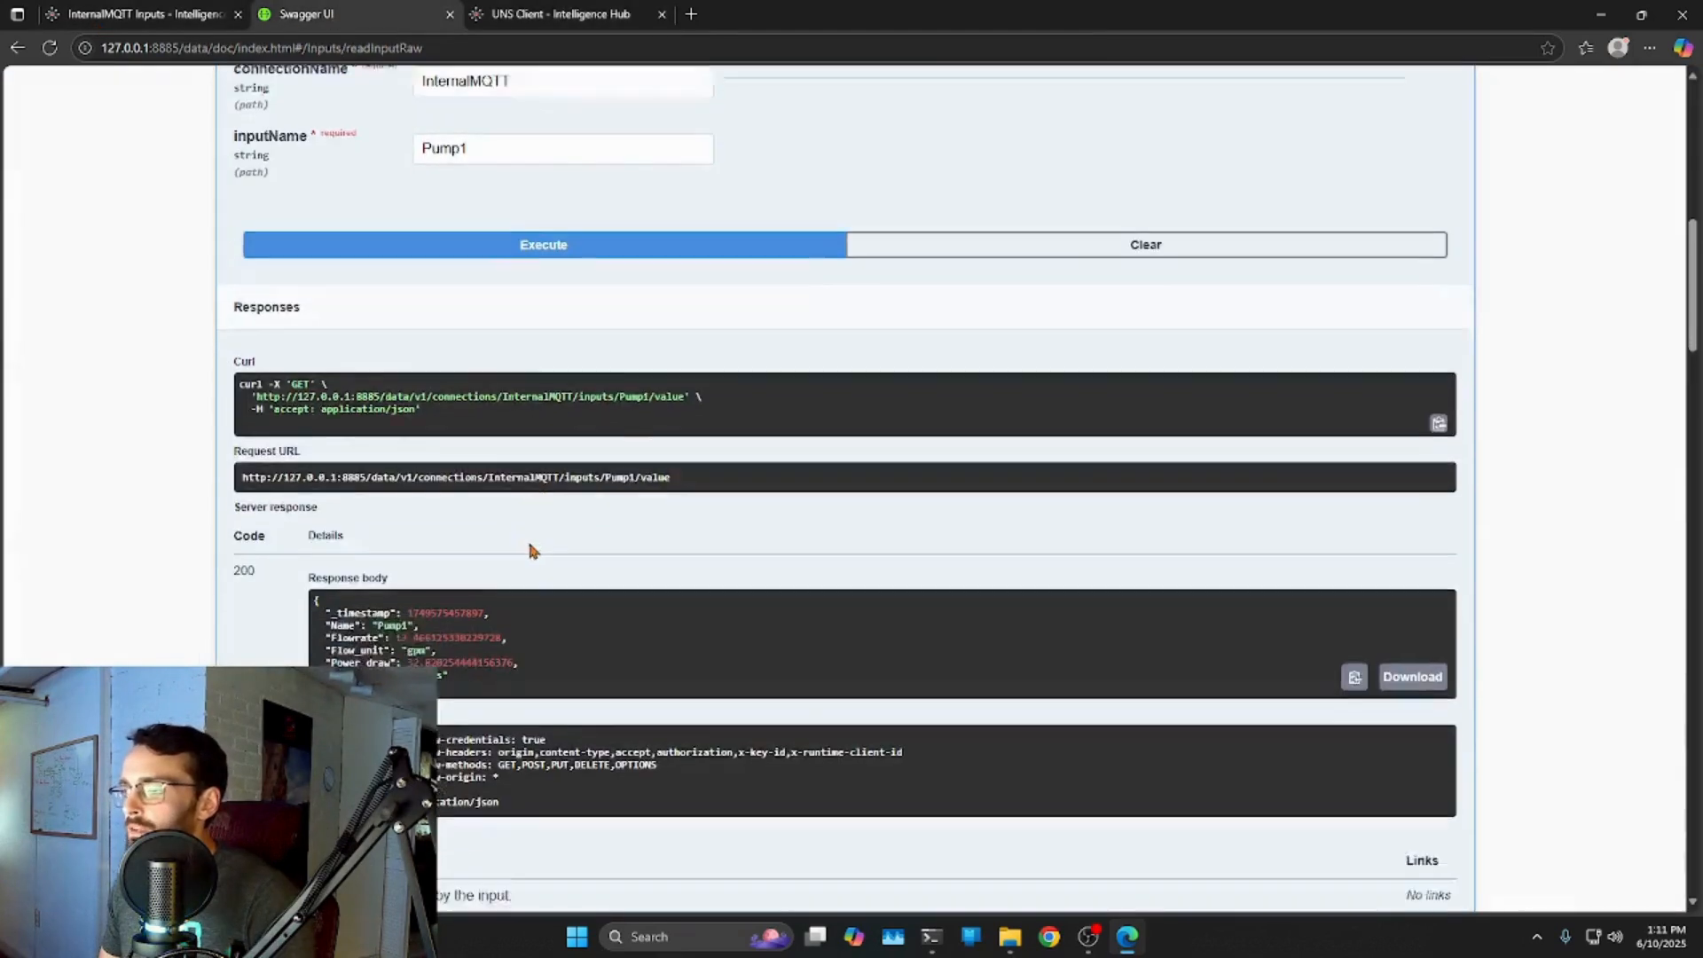
pyautogui.scroll(5, 789, 537)
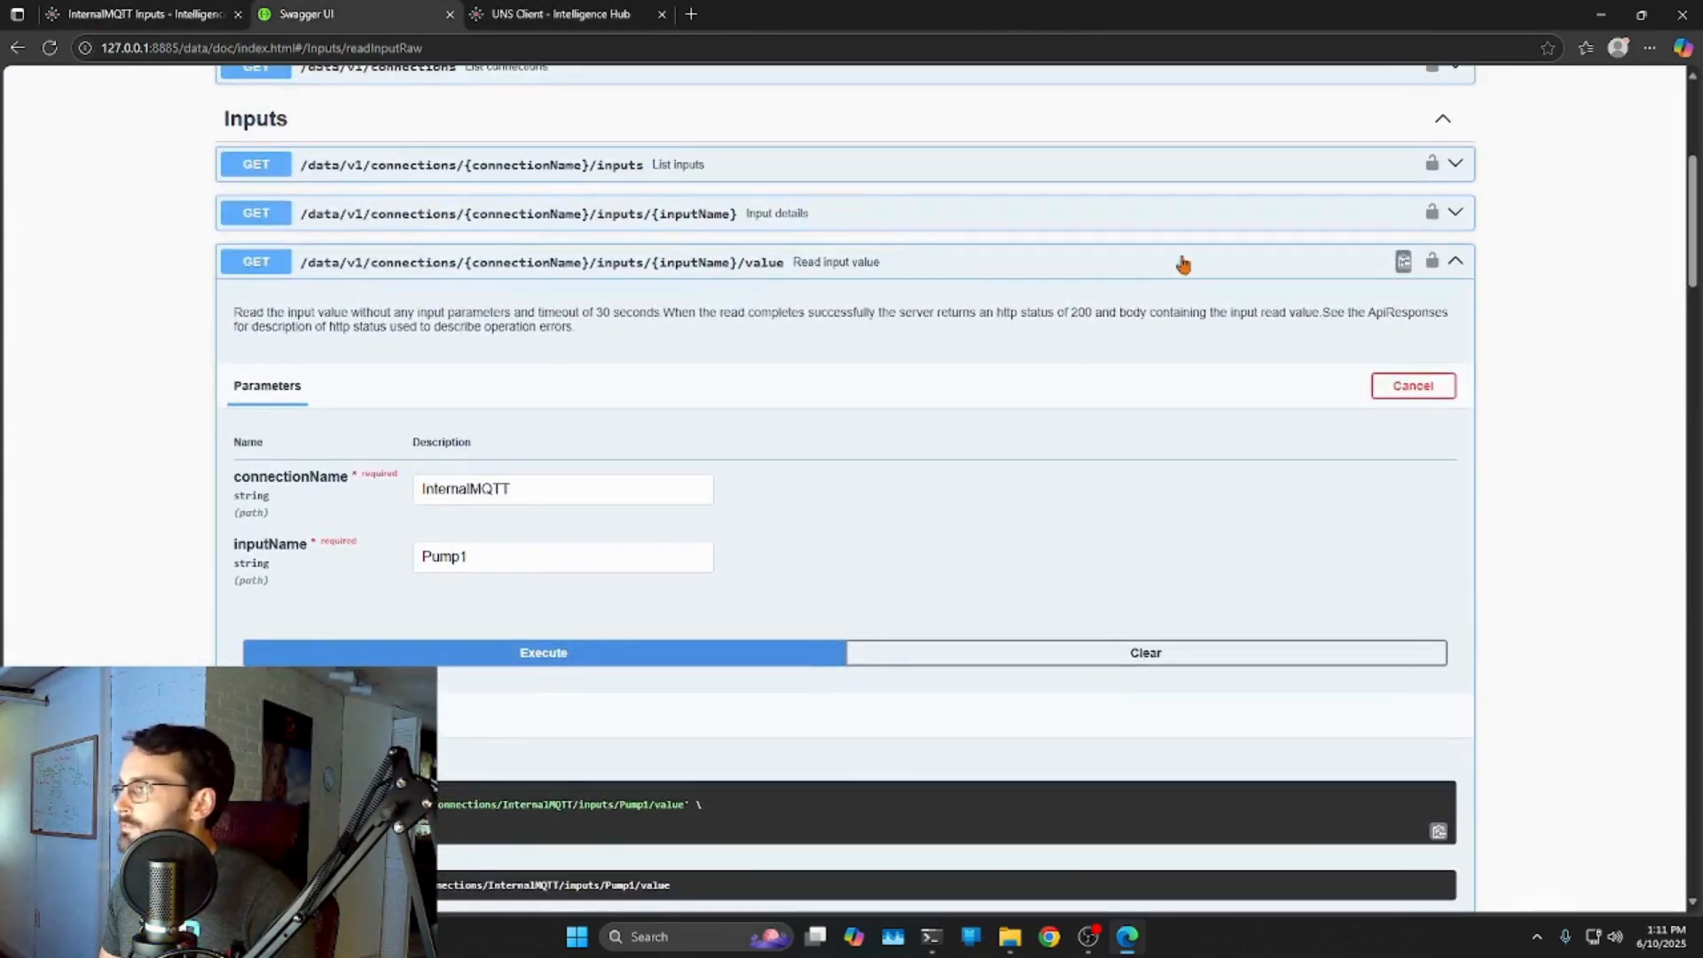
# Collapse the GET operation, expand POST read input value, and enable editing its request body.
pyautogui.click(1455, 261)
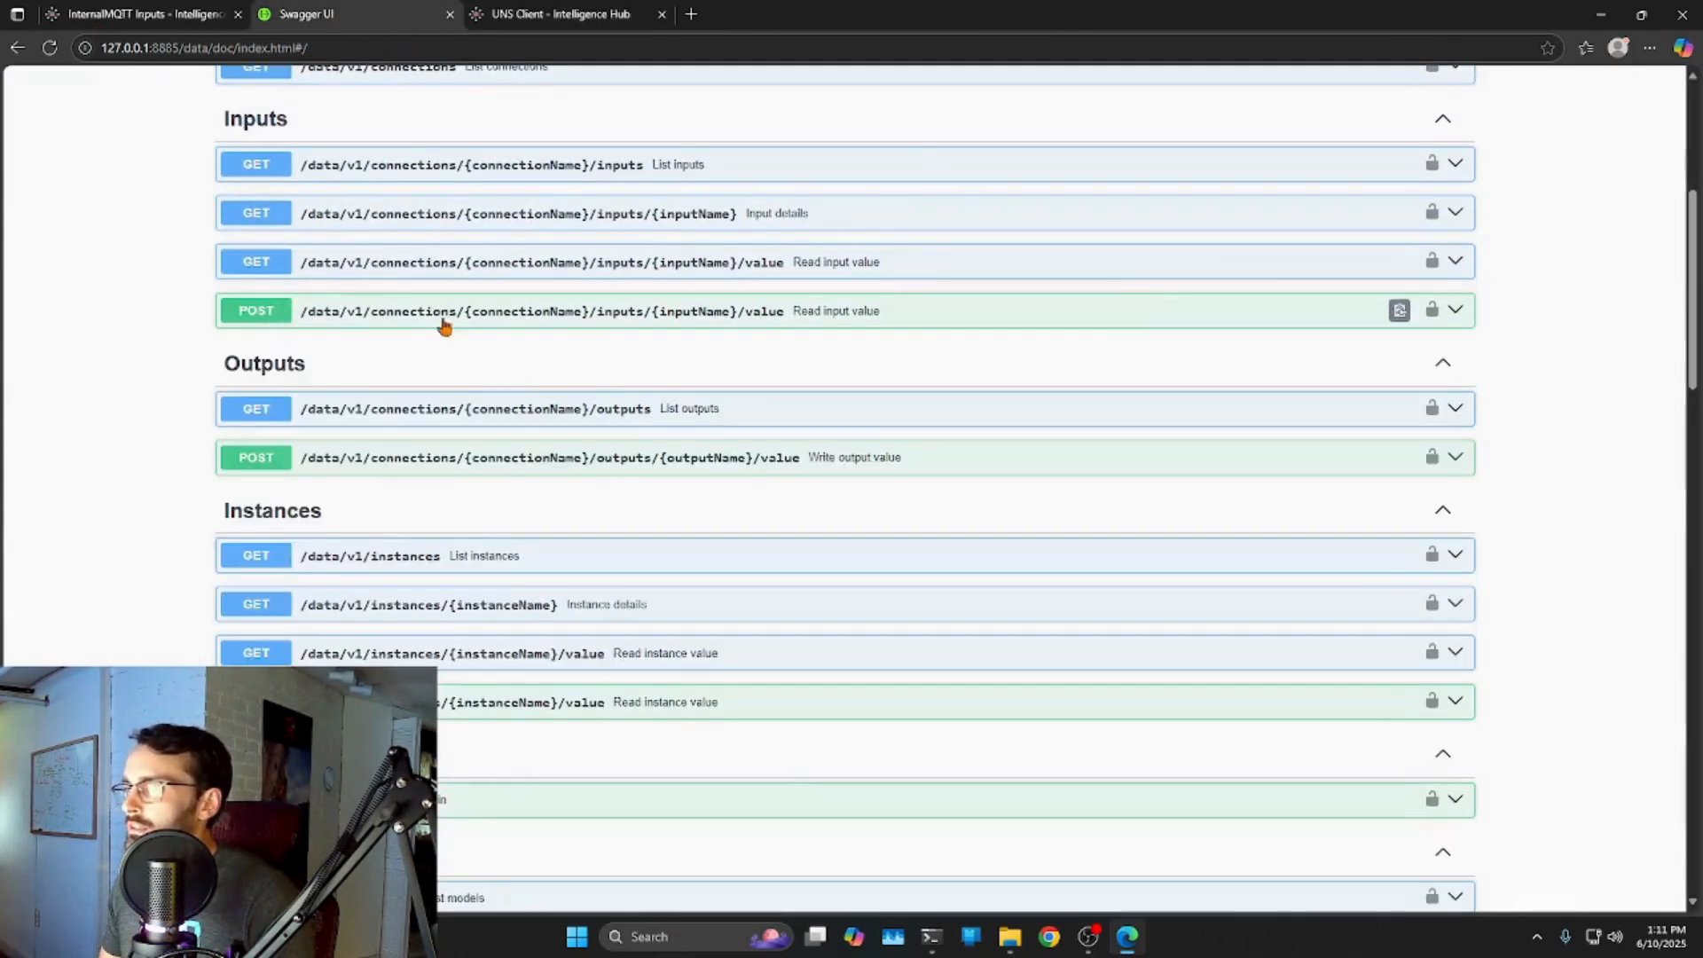
pyautogui.click(1458, 313)
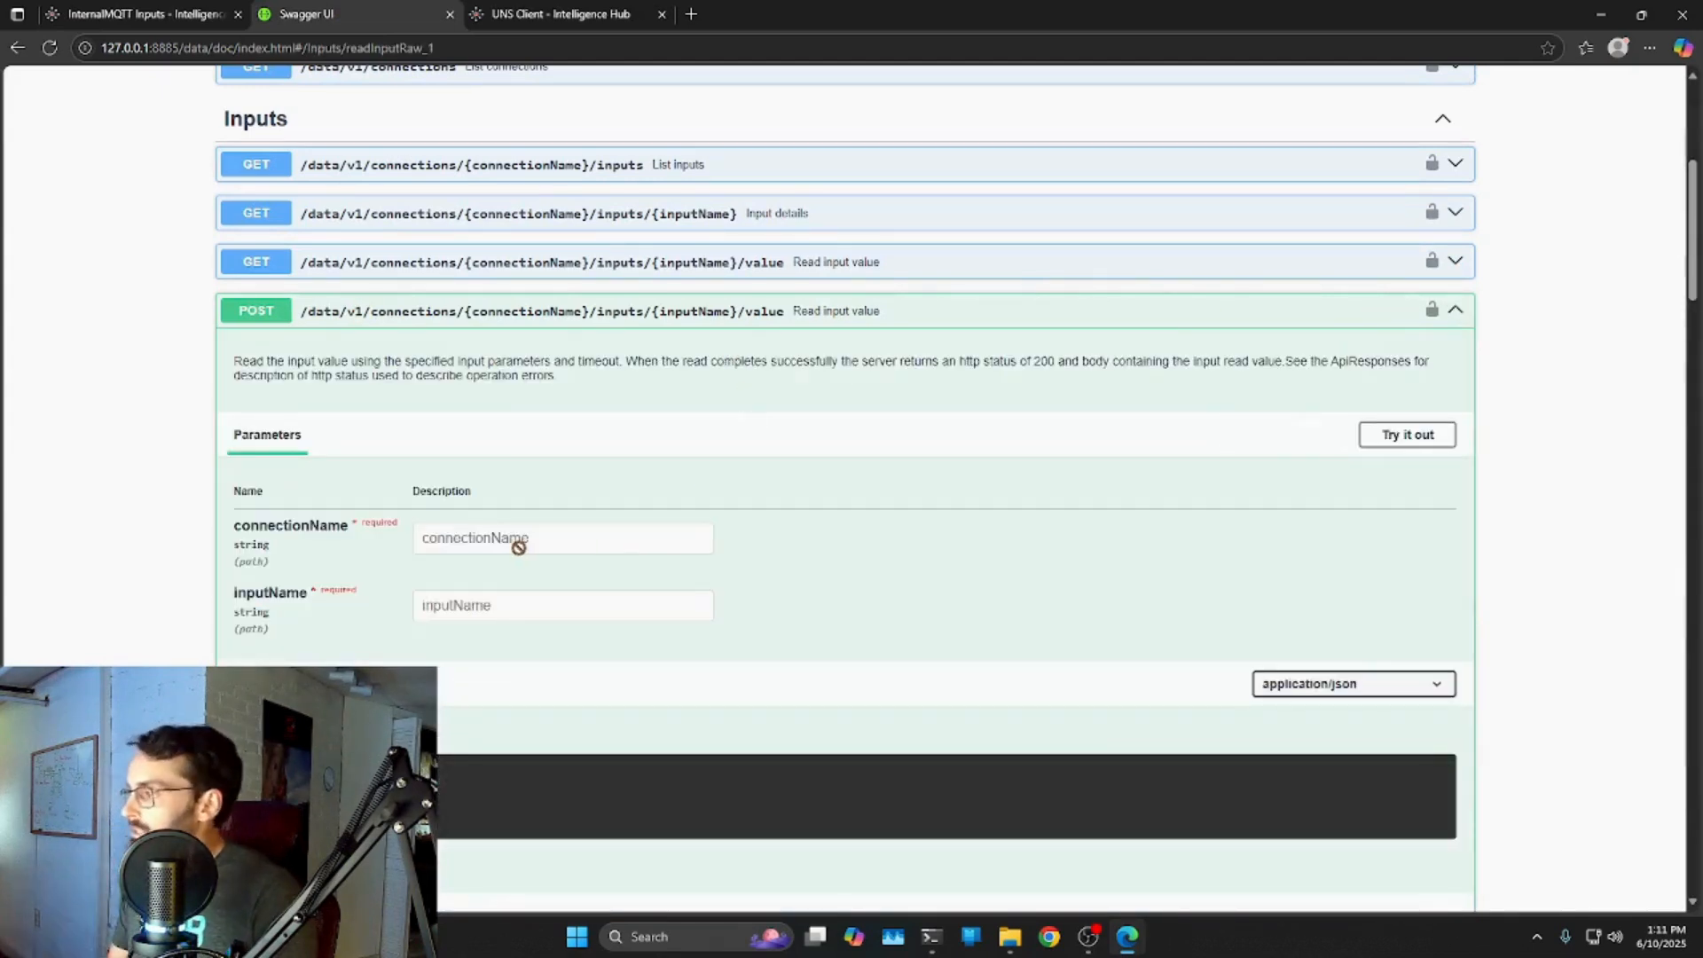
pyautogui.click(1390, 433)
pyautogui.scroll(-2, 811, 429)
pyautogui.moveTo(266, 625); pyautogui.dragTo(245, 570)
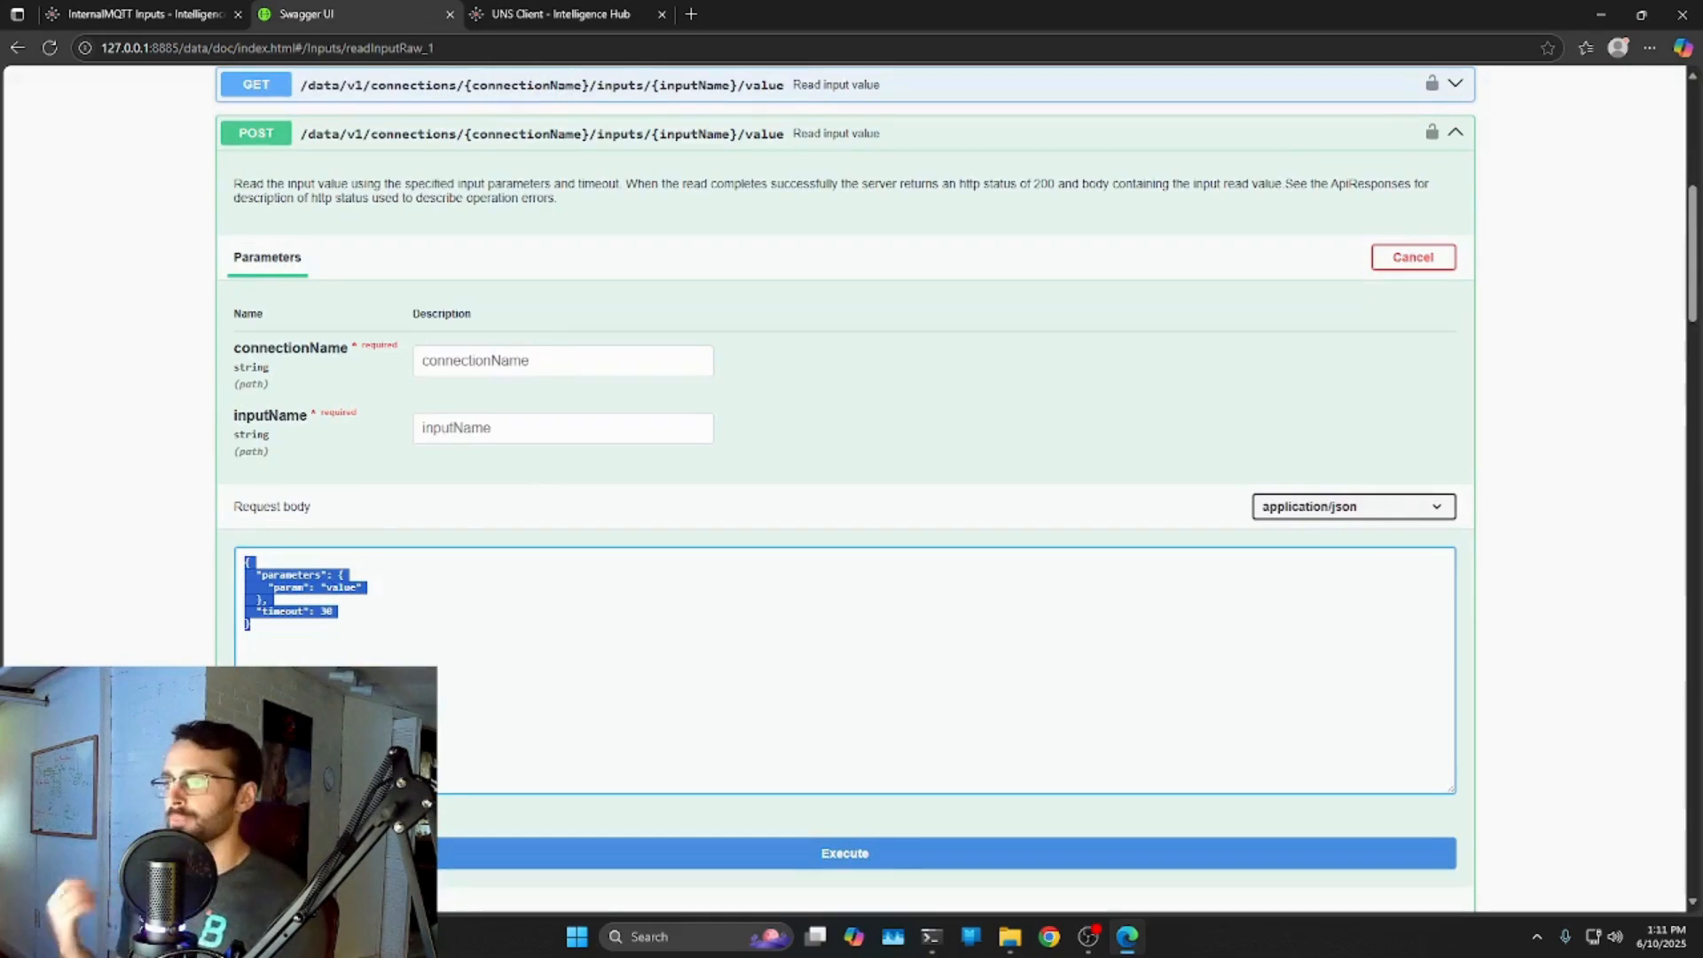
pyautogui.scroll(2, 1393, 340)
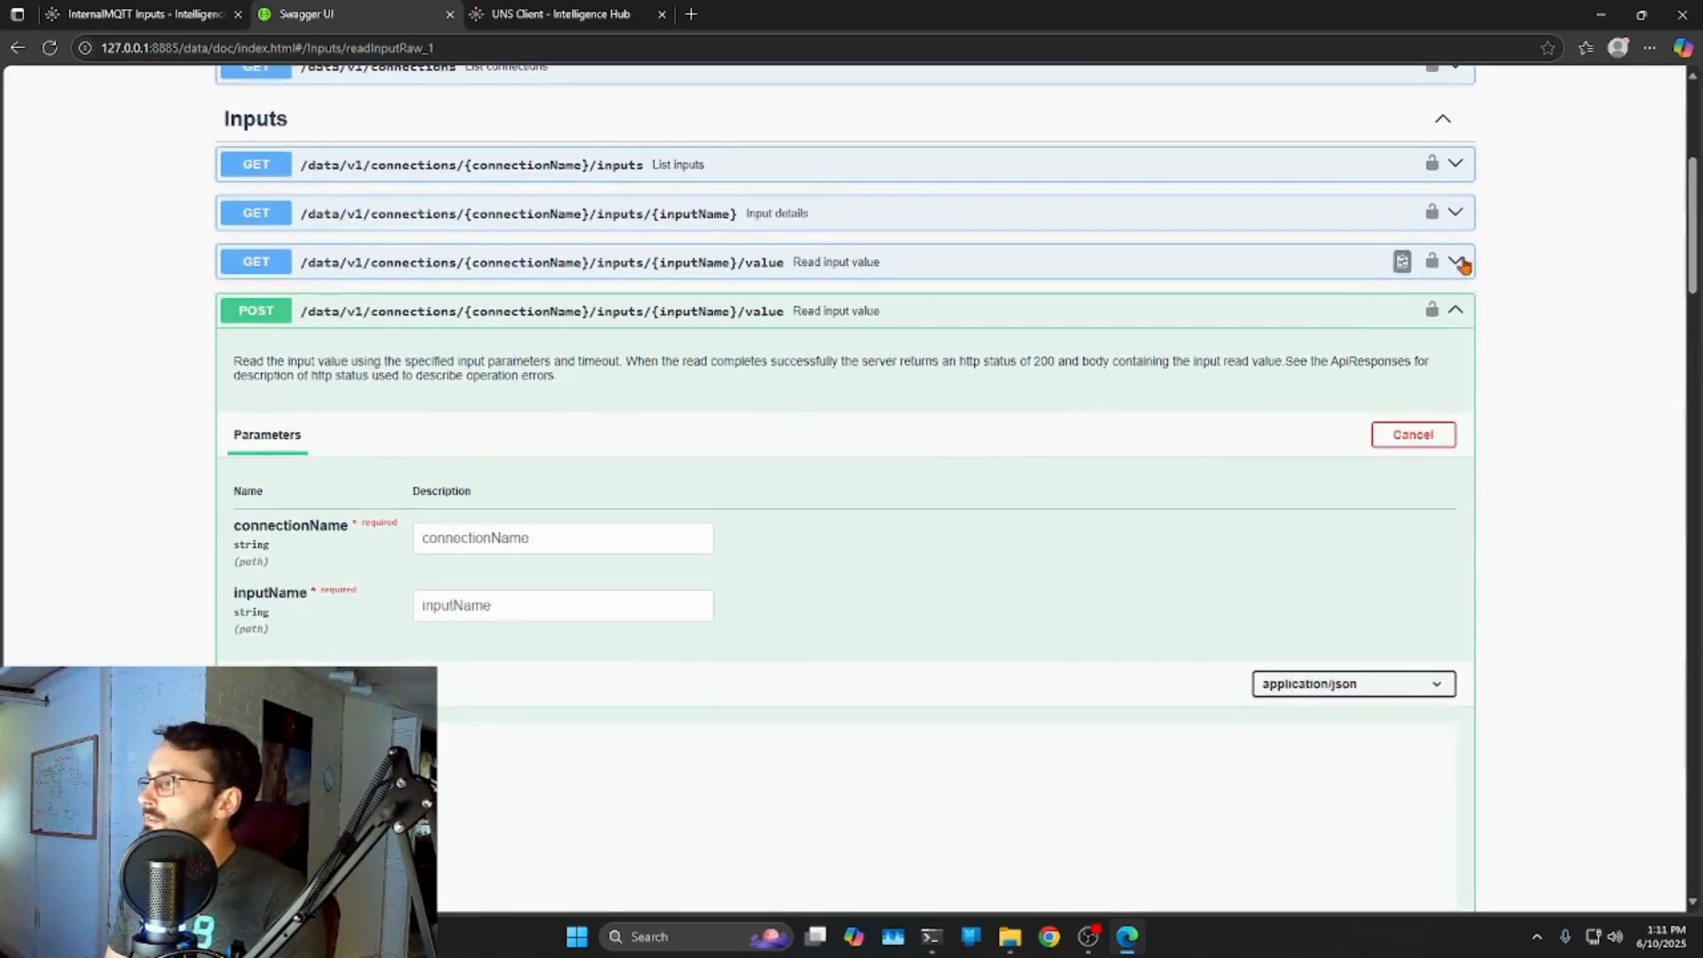
# Reopen the GET operation, copy its Request URL, and open a new browser tab for it.
pyautogui.click(1456, 260)
pyautogui.scroll(-2, 540, 369)
pyautogui.scroll(1, 280, 222)
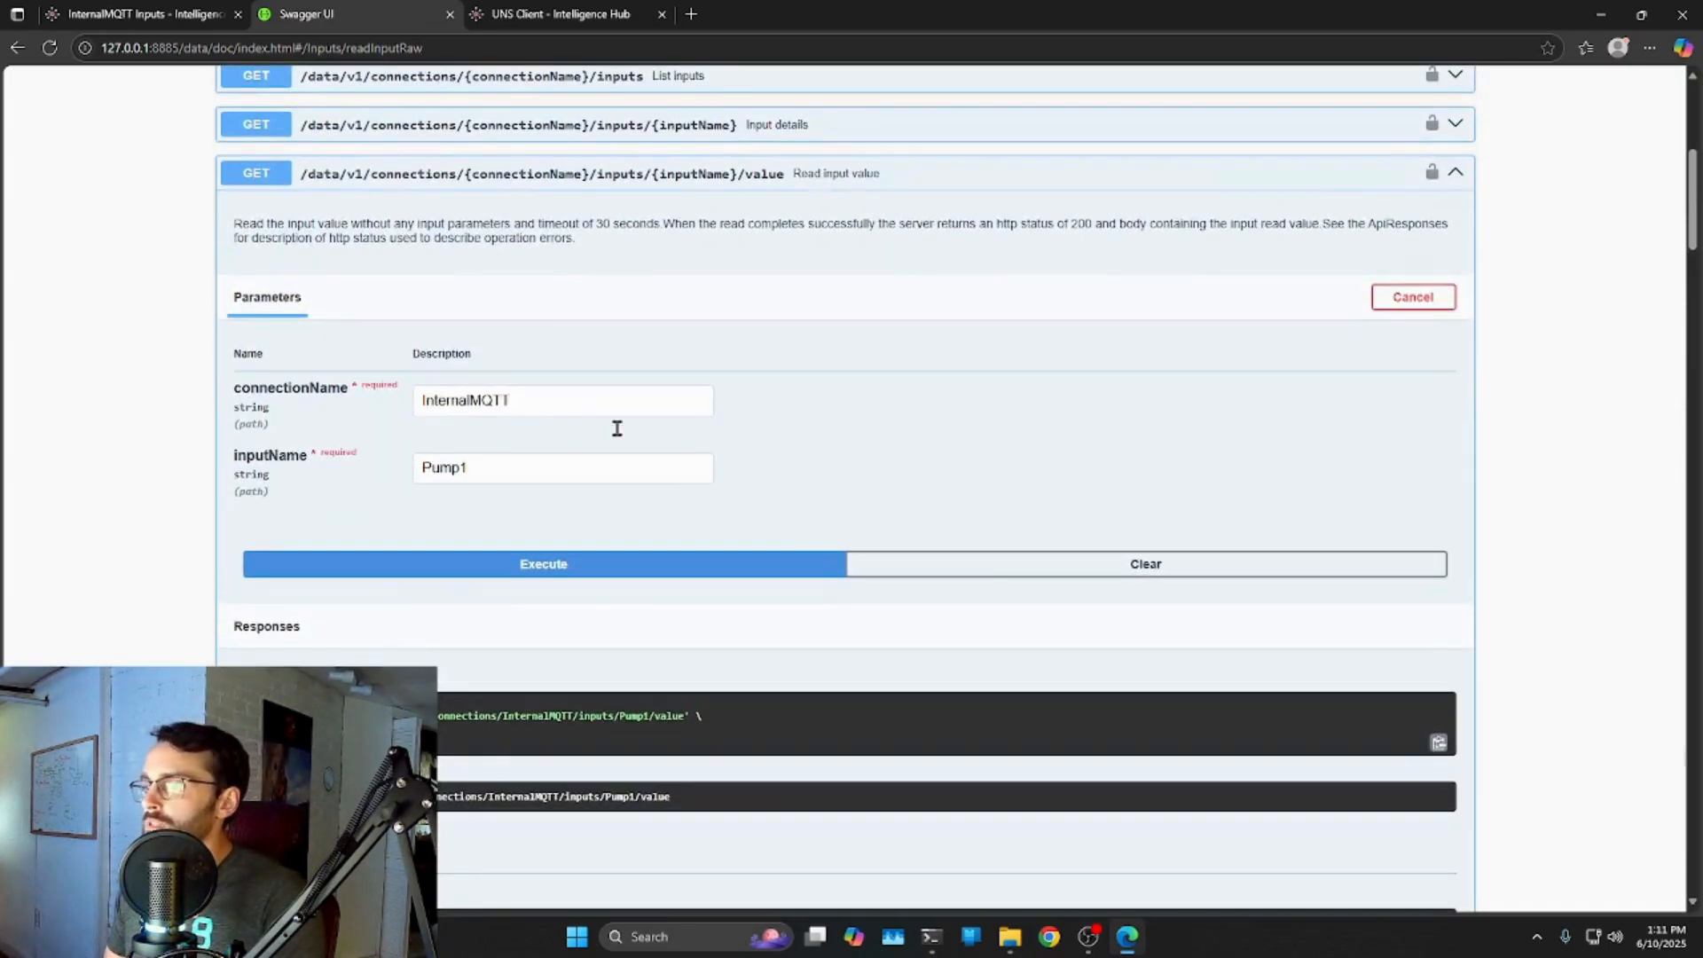
pyautogui.scroll(-2, 704, 628)
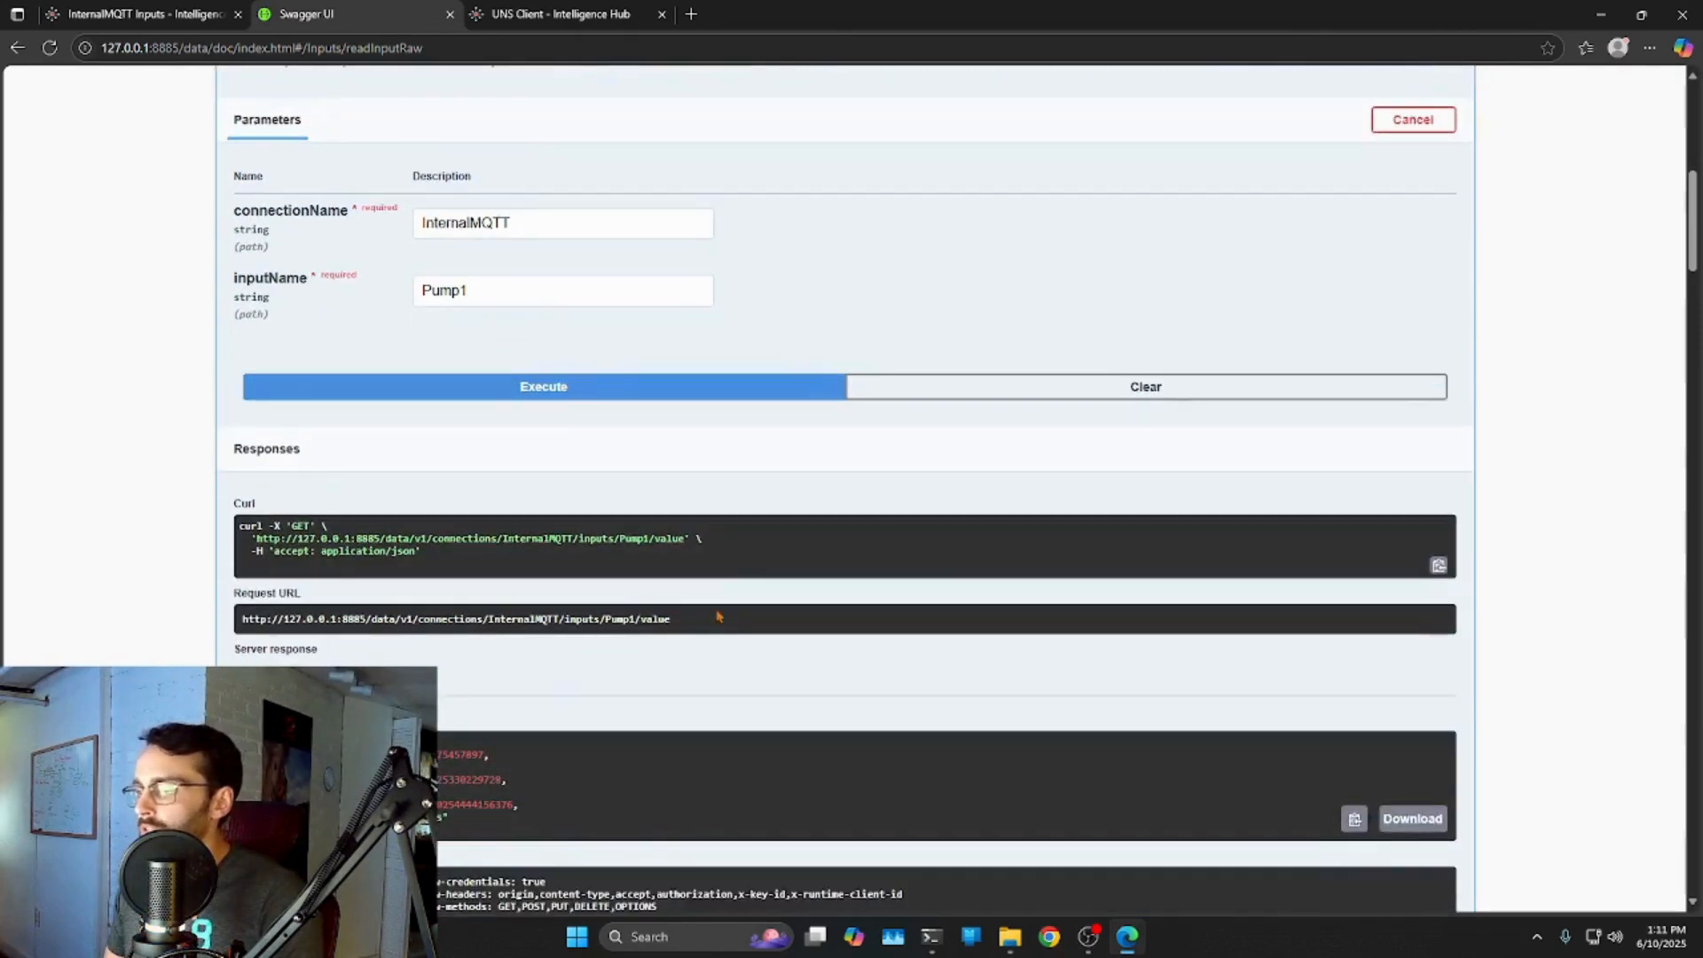
pyautogui.moveTo(298, 623); pyautogui.dragTo(227, 628)
pyautogui.rightClick(300, 618)
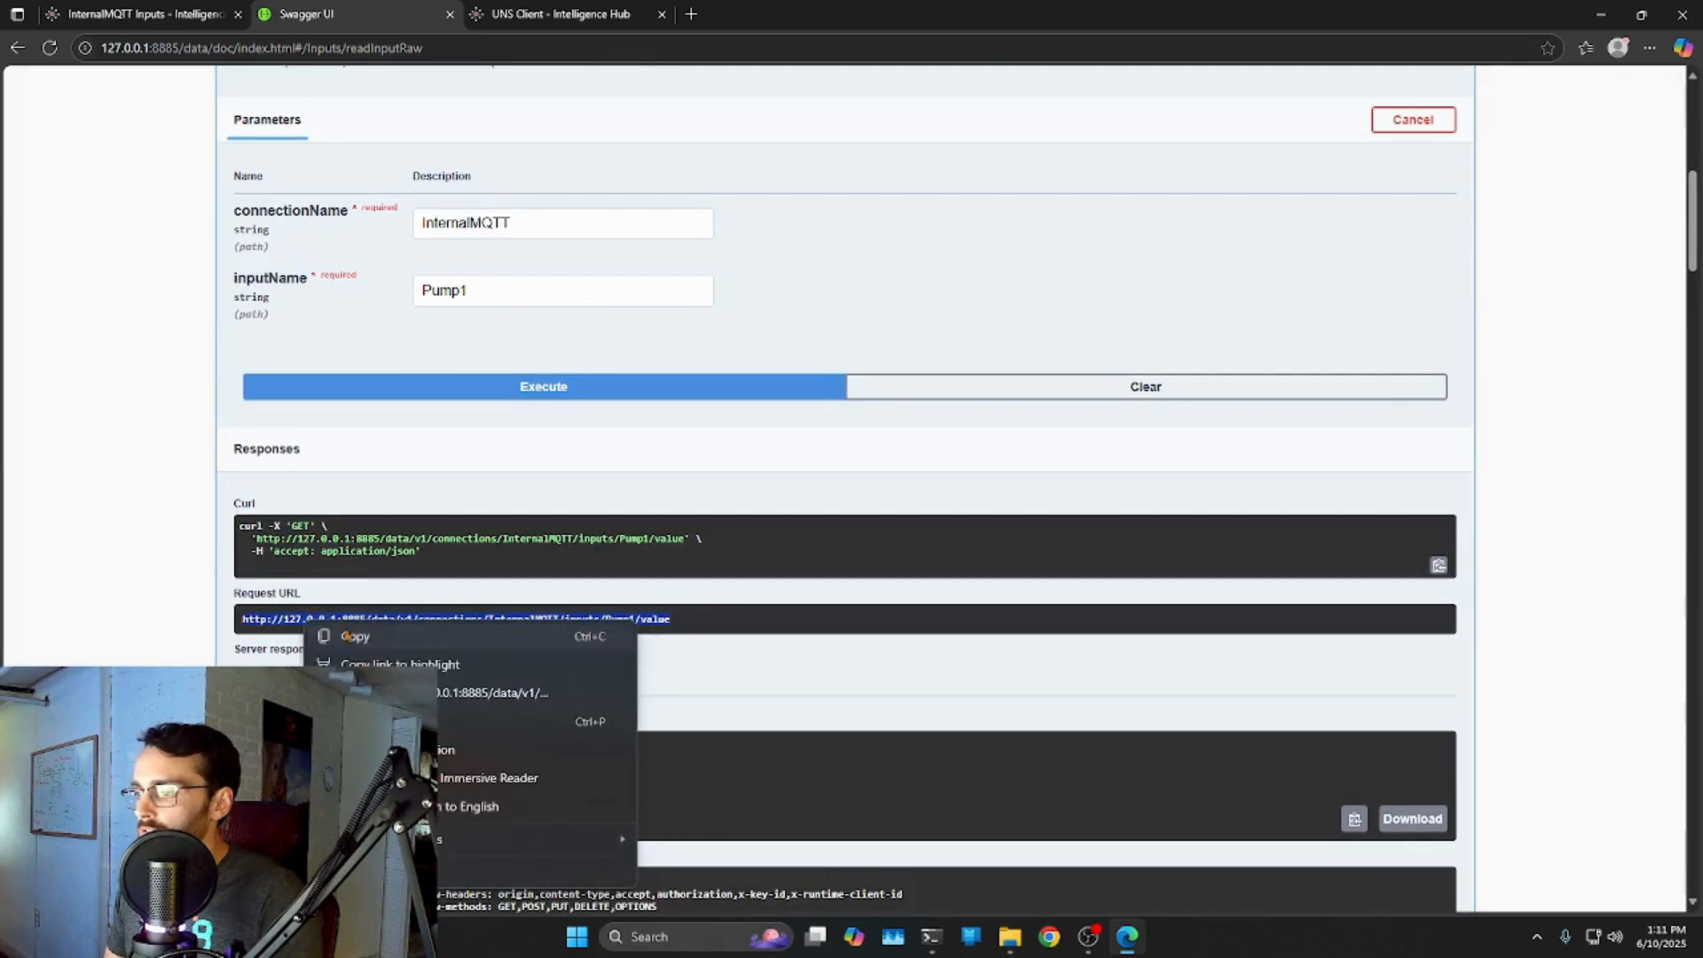
pyautogui.click(362, 637)
pyautogui.click(691, 13)
pyautogui.rightClick(681, 48)
# Load 127.0.0.1:8885/data/v1/connections/InternalMQTT/inputs/Pump1/value to see Pump1's raw JSON, then view the UNS Client.
pyautogui.click(731, 241)
pyautogui.press('Return')
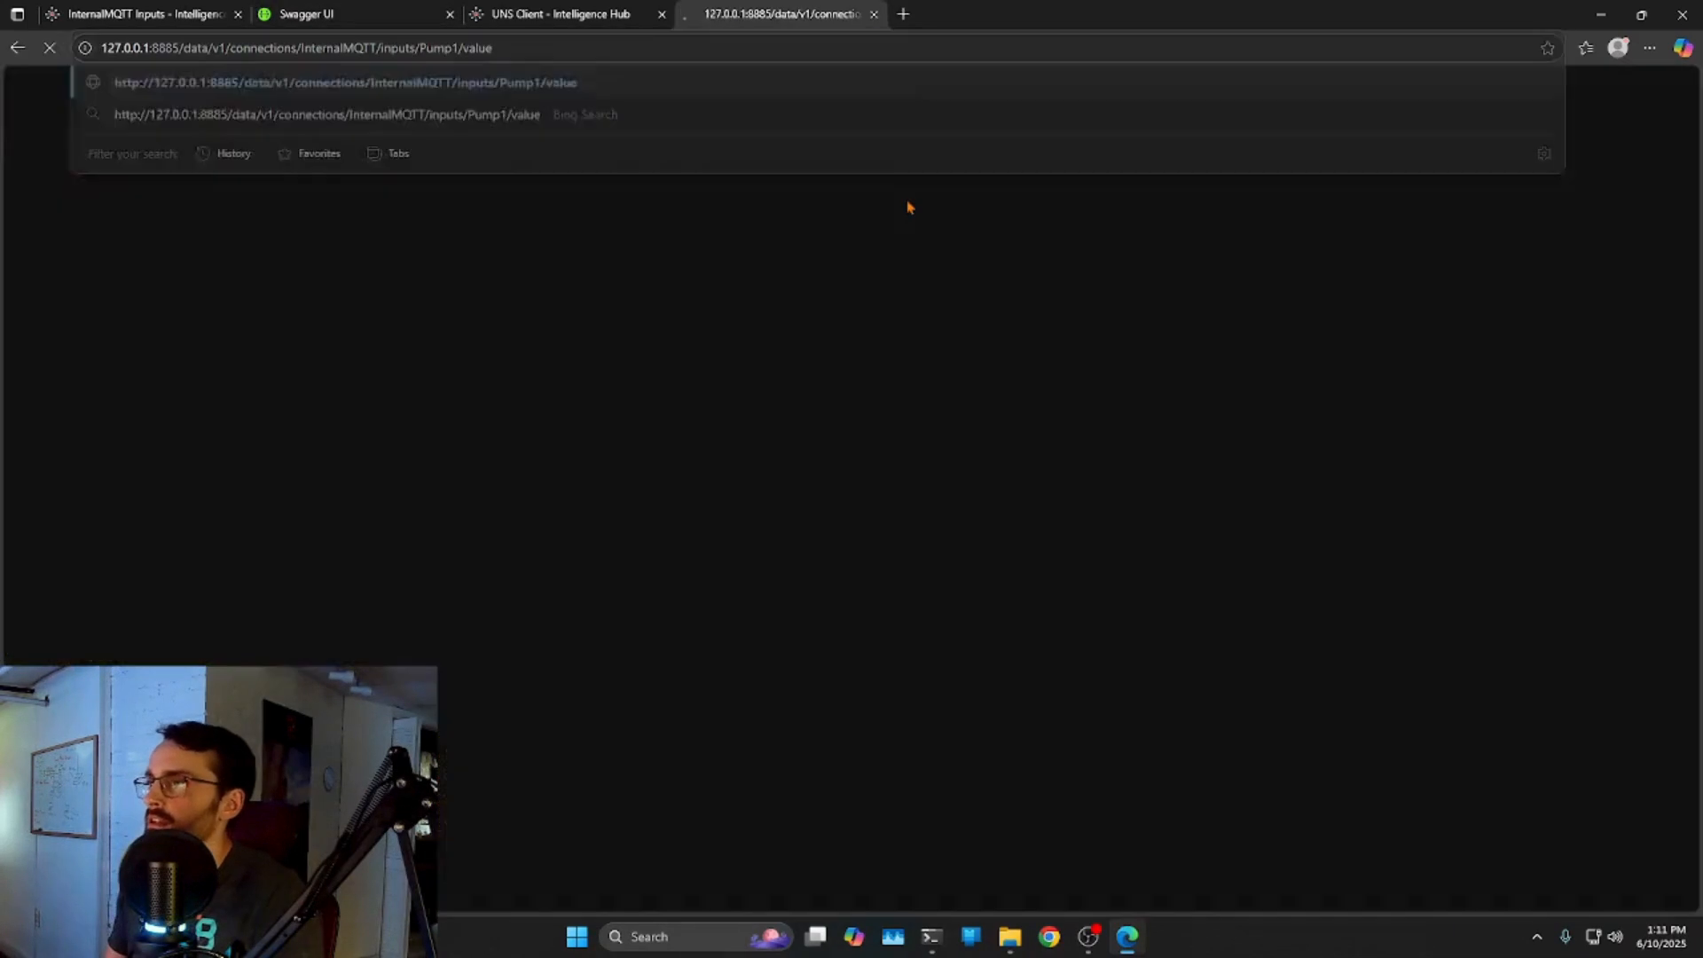
pyautogui.moveTo(928, 103); pyautogui.dragTo(3, 105)
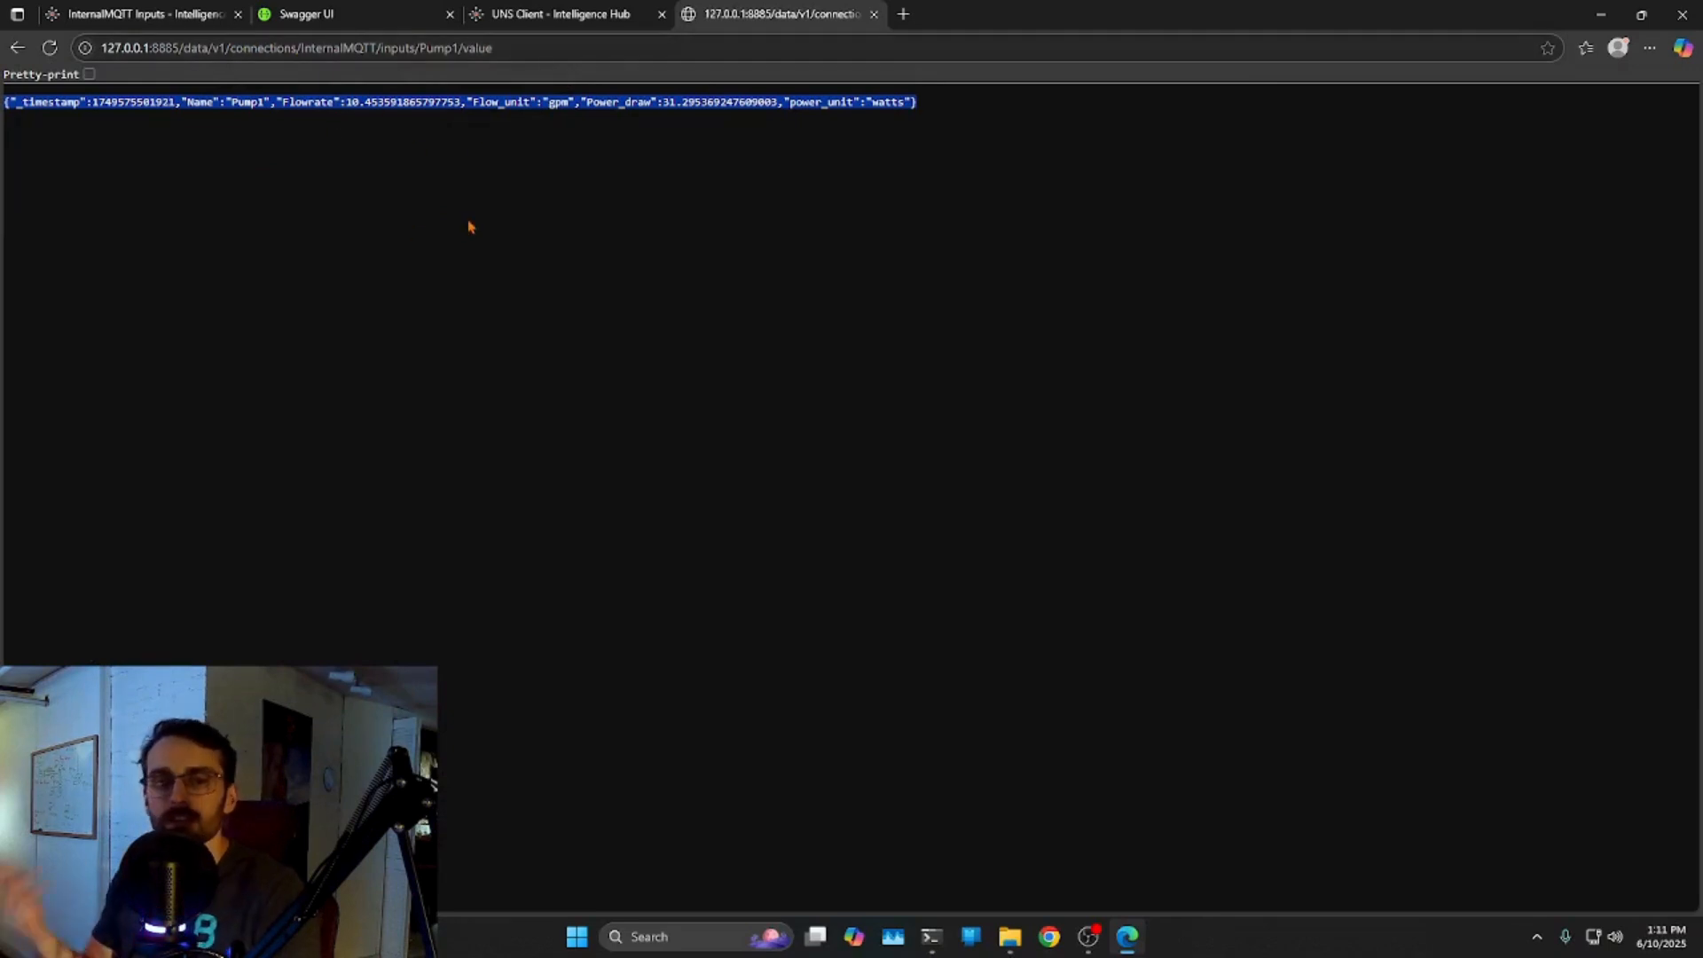
pyautogui.click(575, 16)
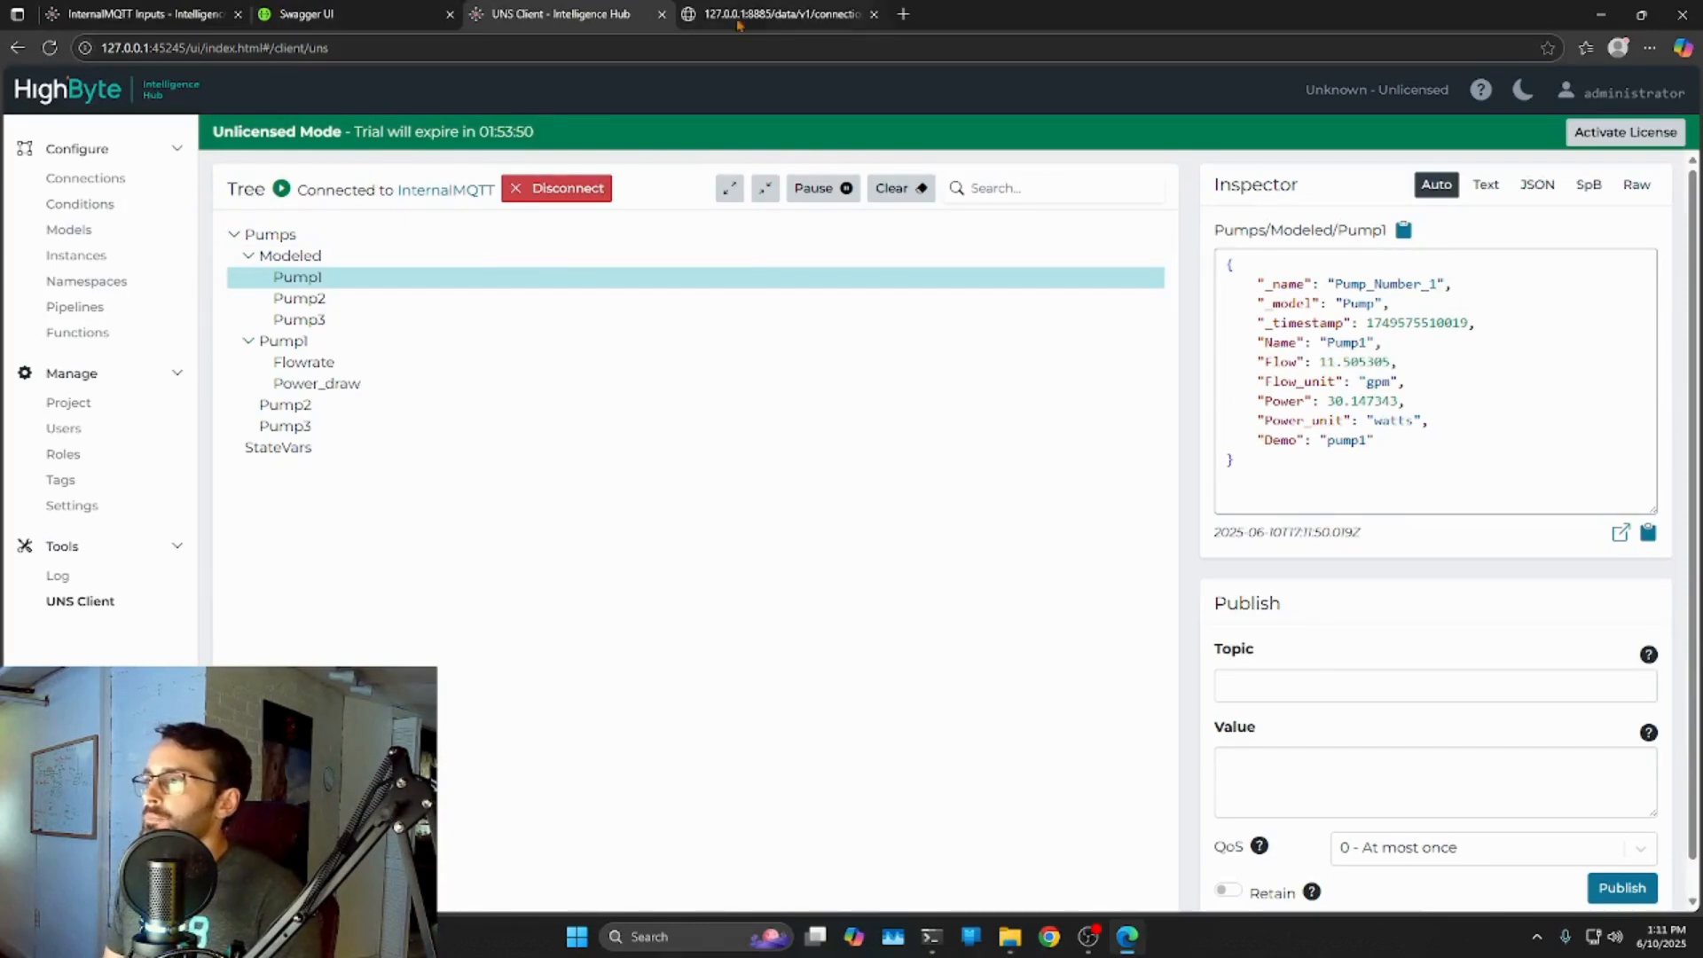
# Back in Swagger UI, collapse the GET operation and enter connectionName InternalMQTT in the POST form.
pyautogui.click(875, 16)
pyautogui.click(354, 14)
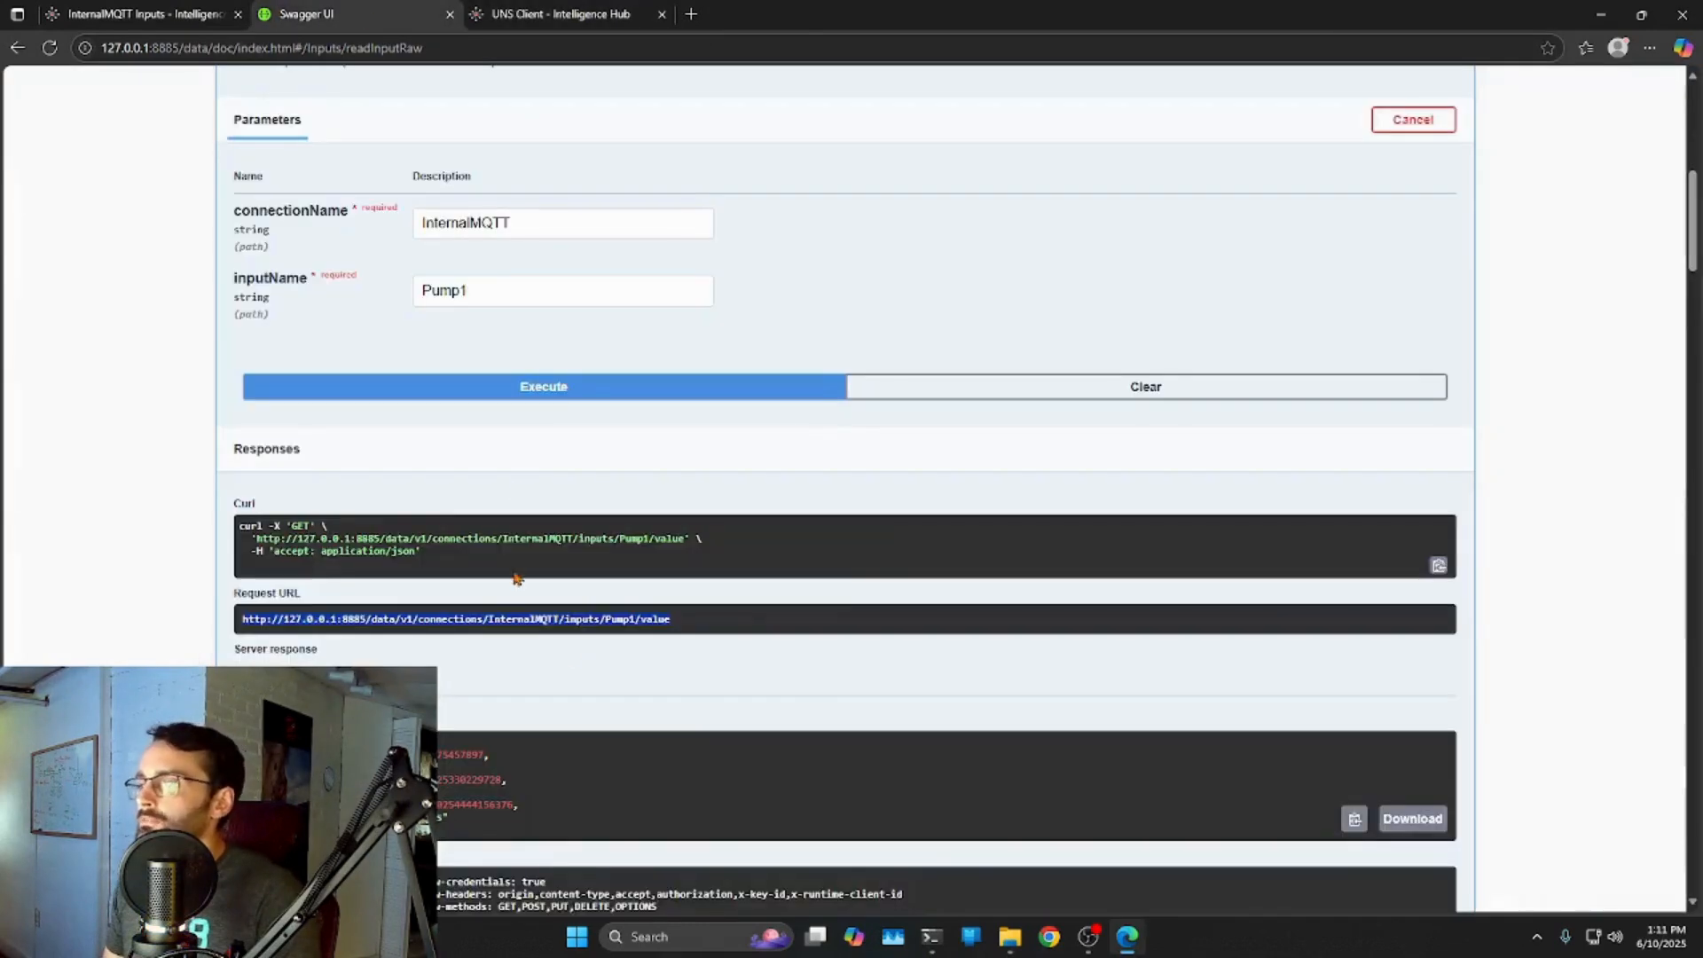
pyautogui.scroll(-5, 629, 494)
pyautogui.scroll(4, 628, 494)
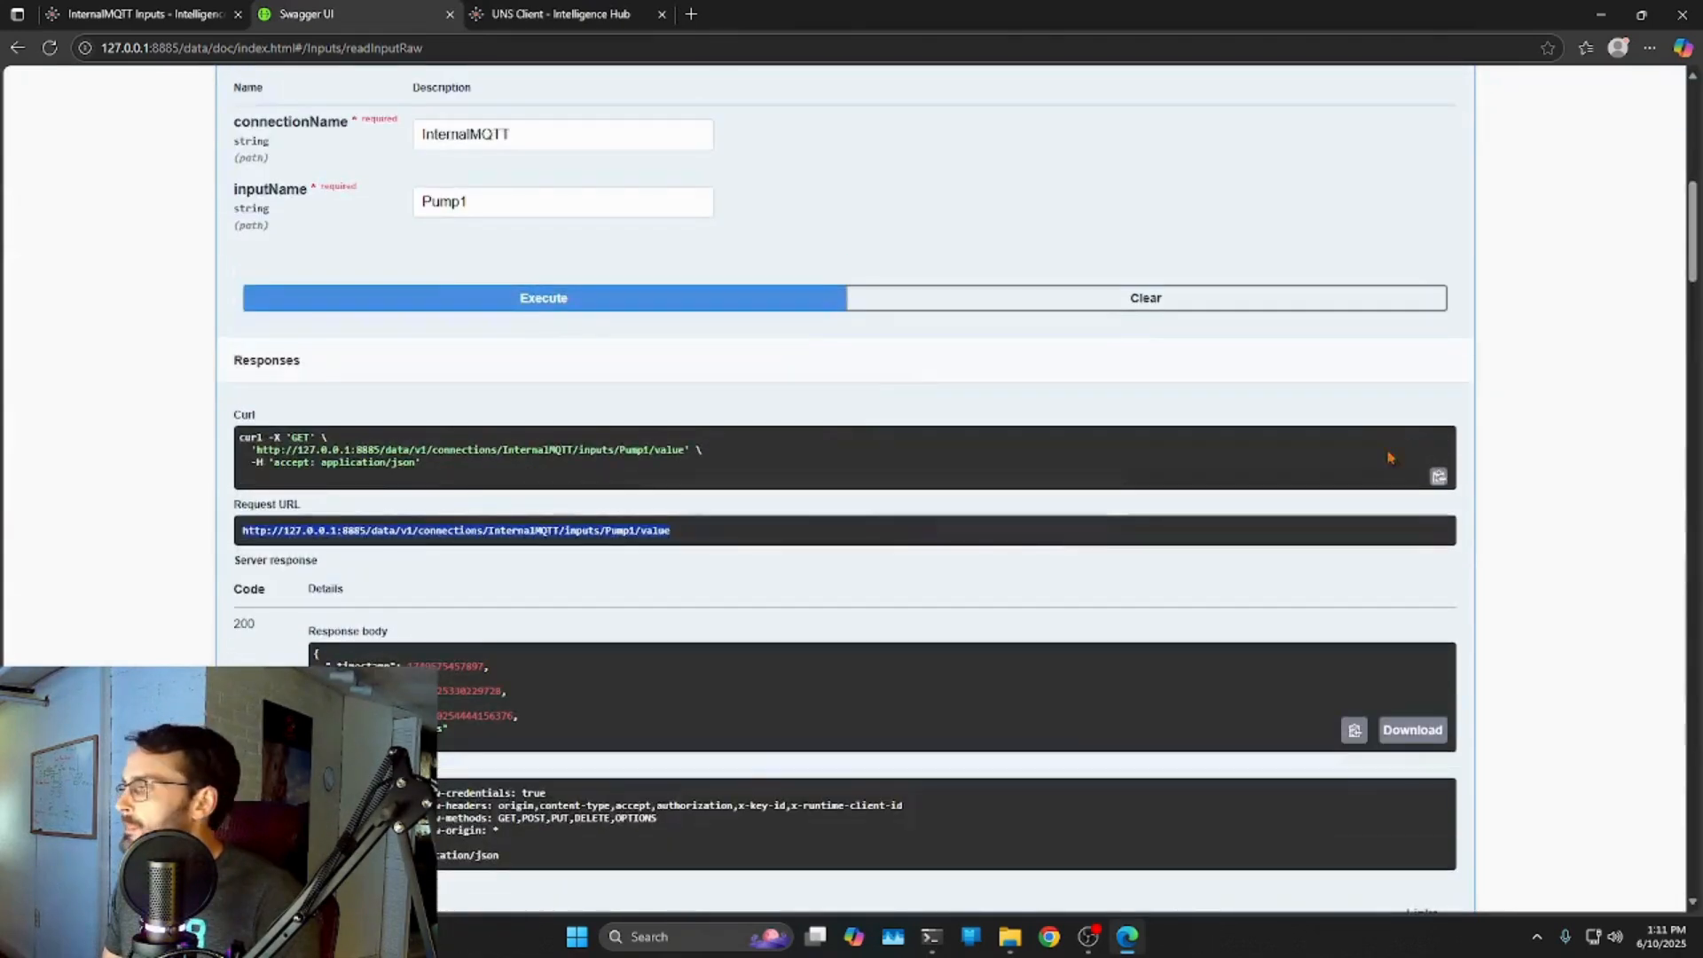
pyautogui.scroll(3, 1387, 464)
pyautogui.click(1456, 174)
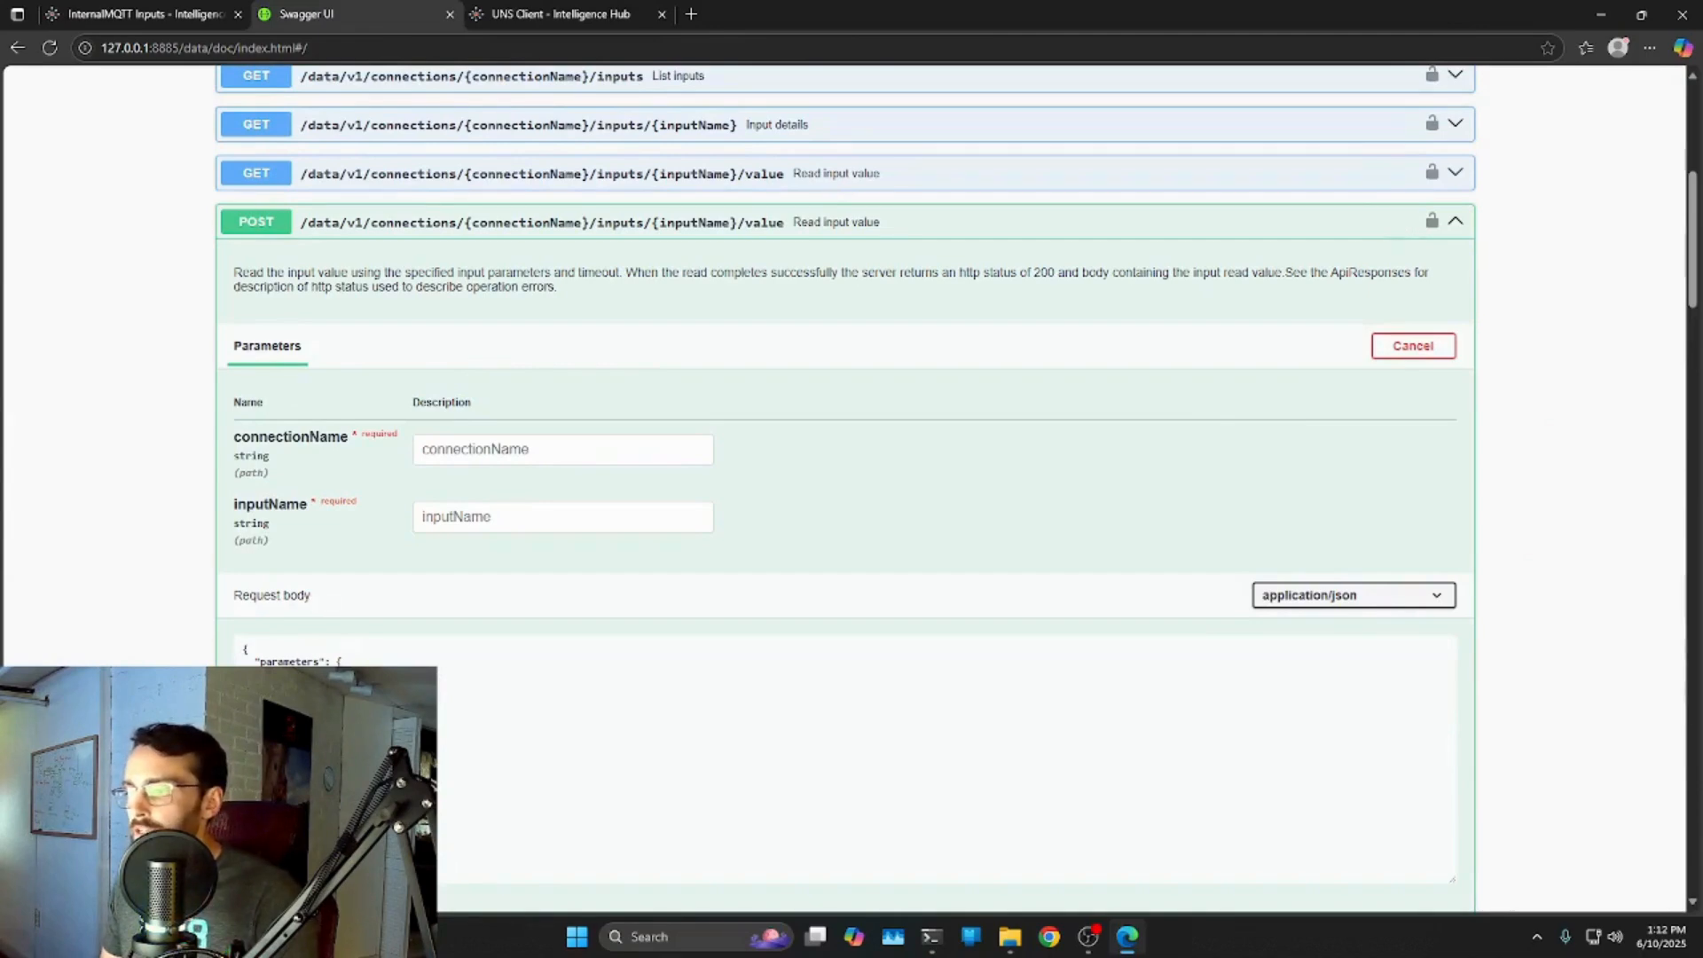
pyautogui.click(489, 676)
pyautogui.click(483, 449)
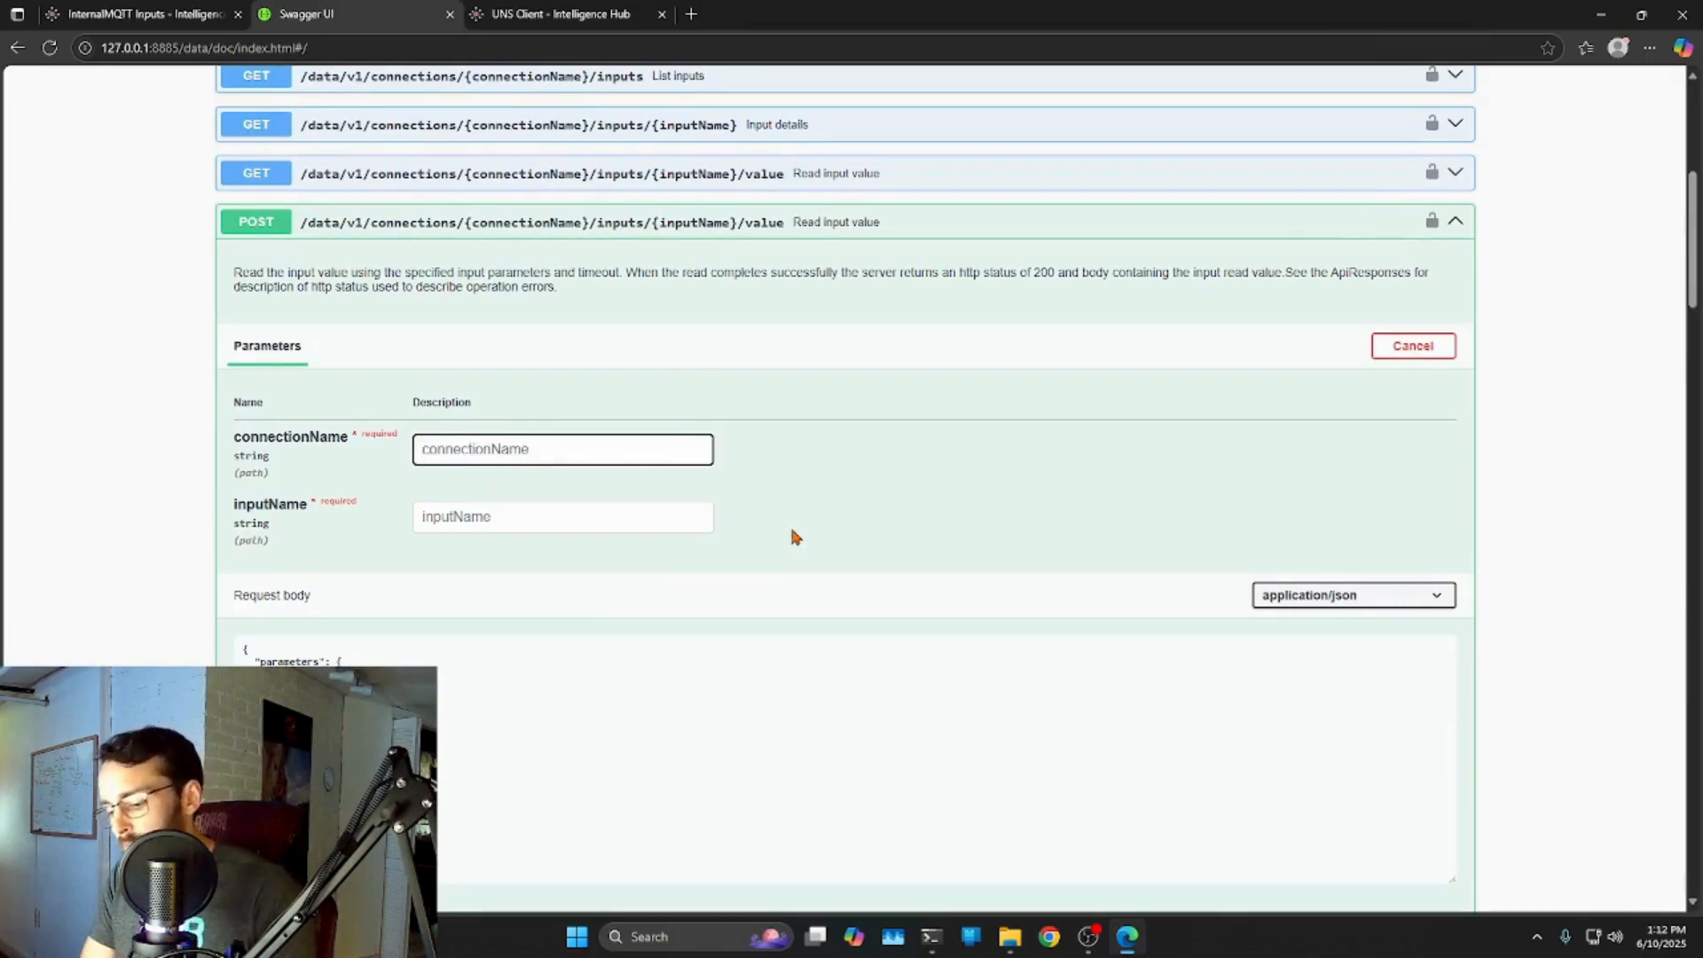
pyautogui.write('Inte')
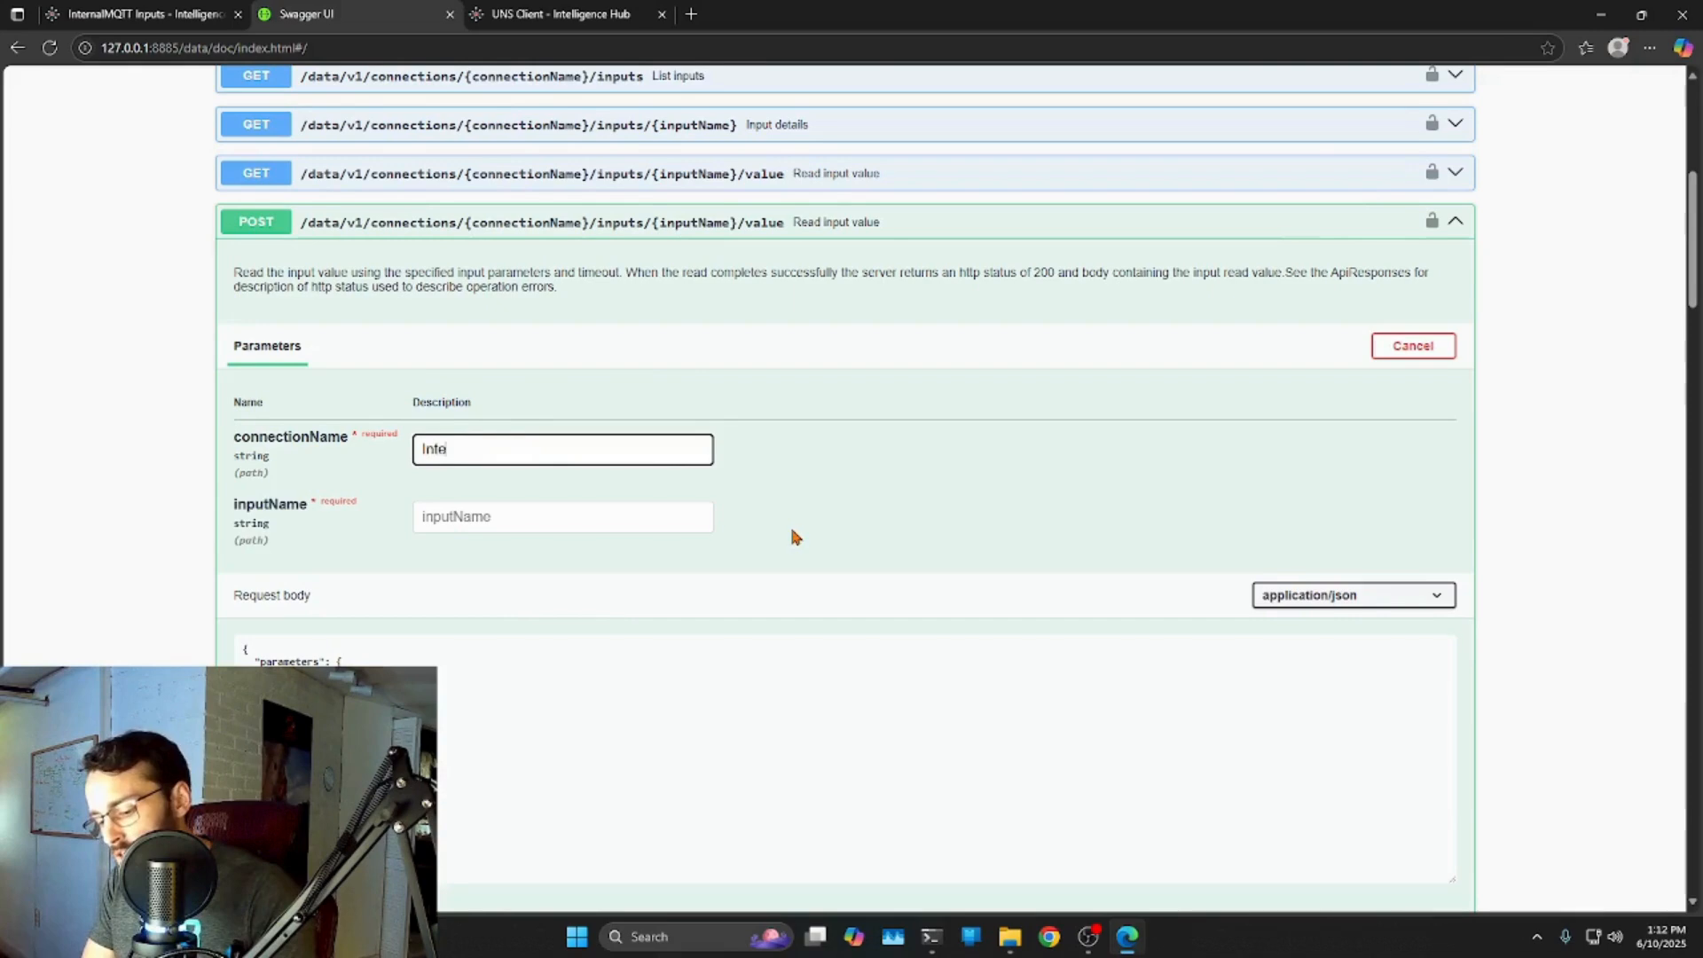
pyautogui.write('rnalMQTT')
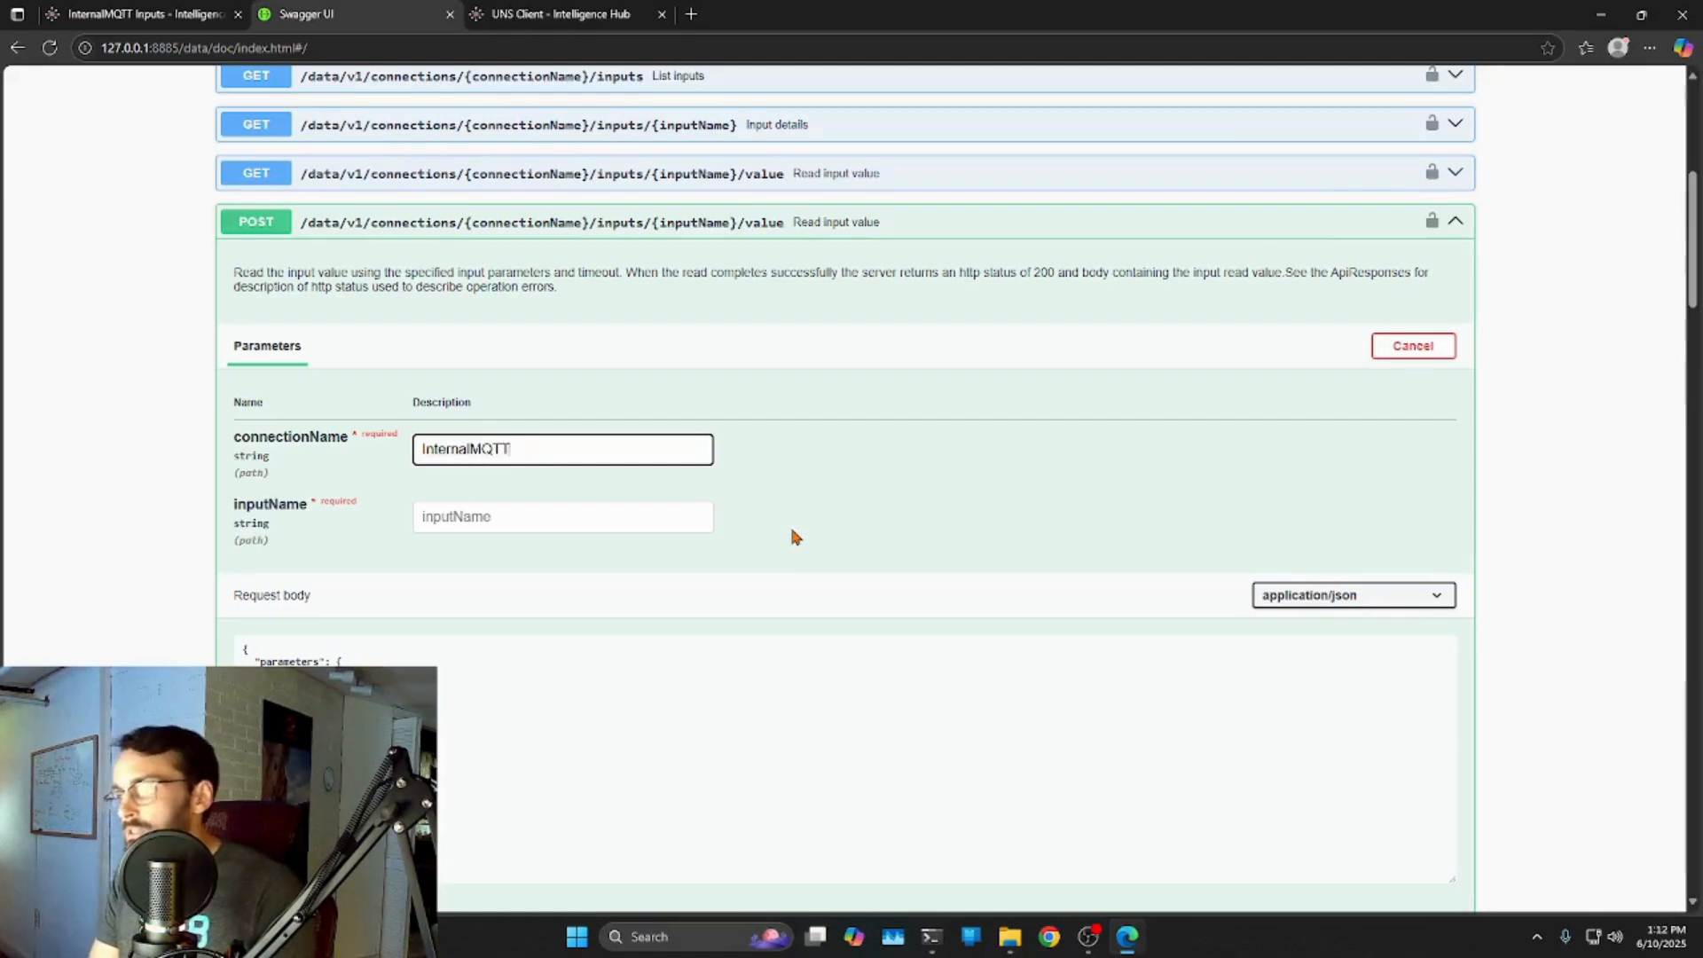
# Check the arbitraryTopic input's myTopic parameter in Intelligence Hub and enter inputName arbitraryTopic.
pyautogui.click(138, 16)
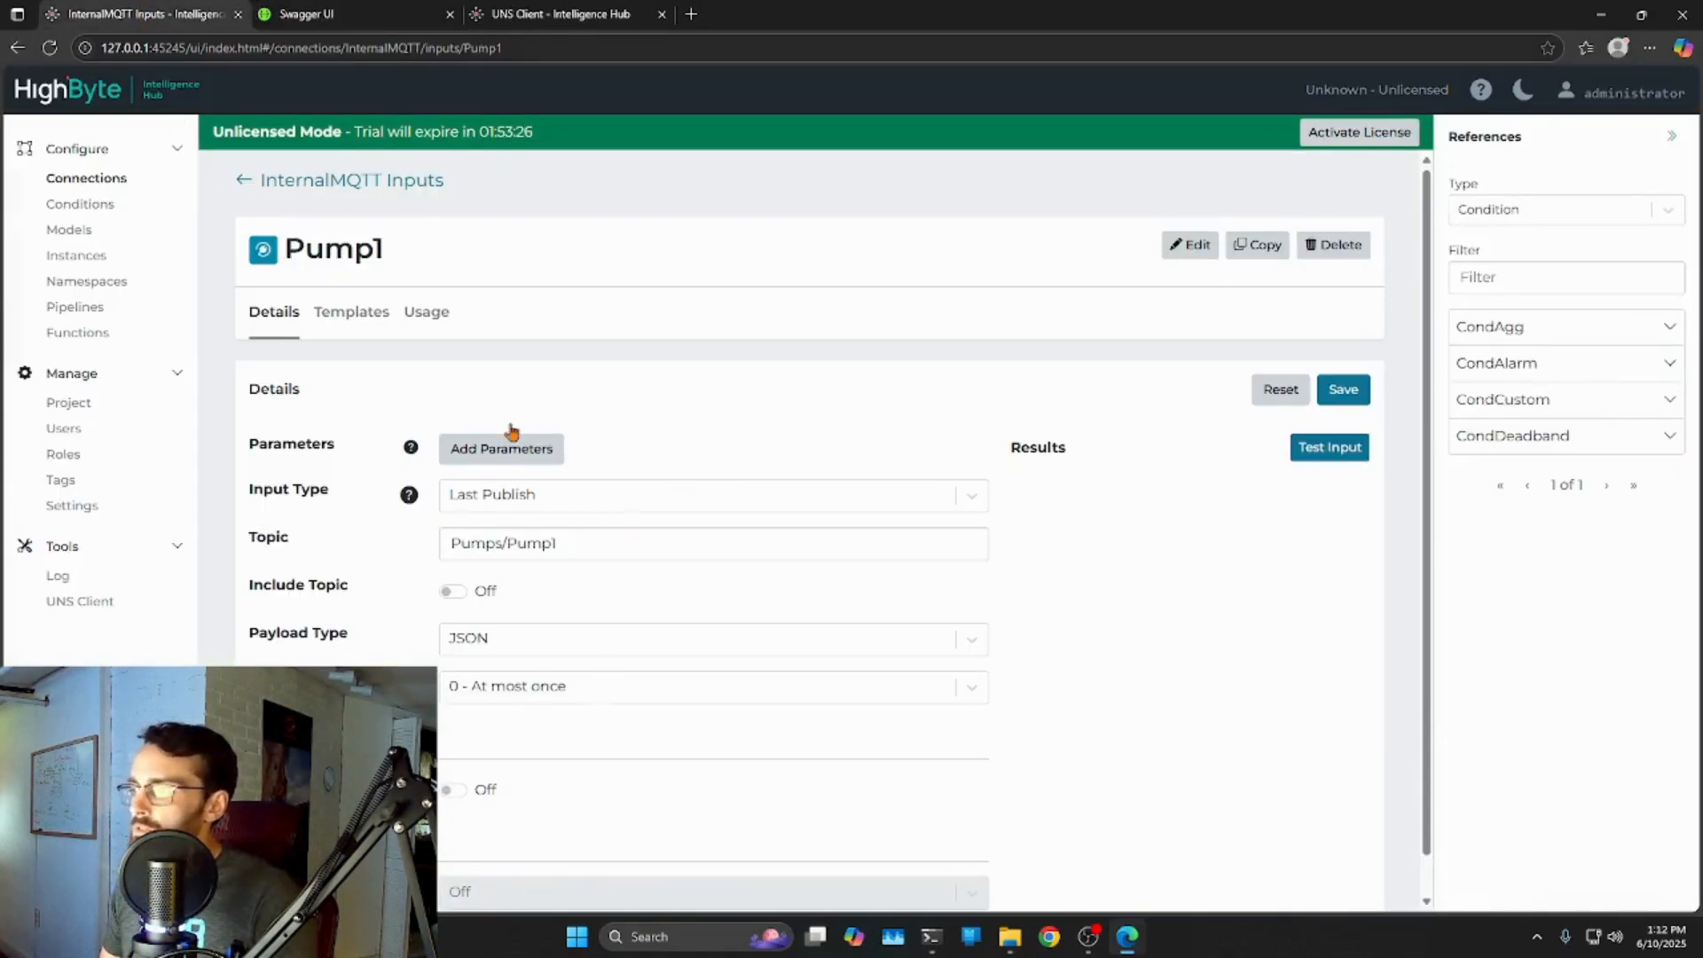
pyautogui.click(242, 184)
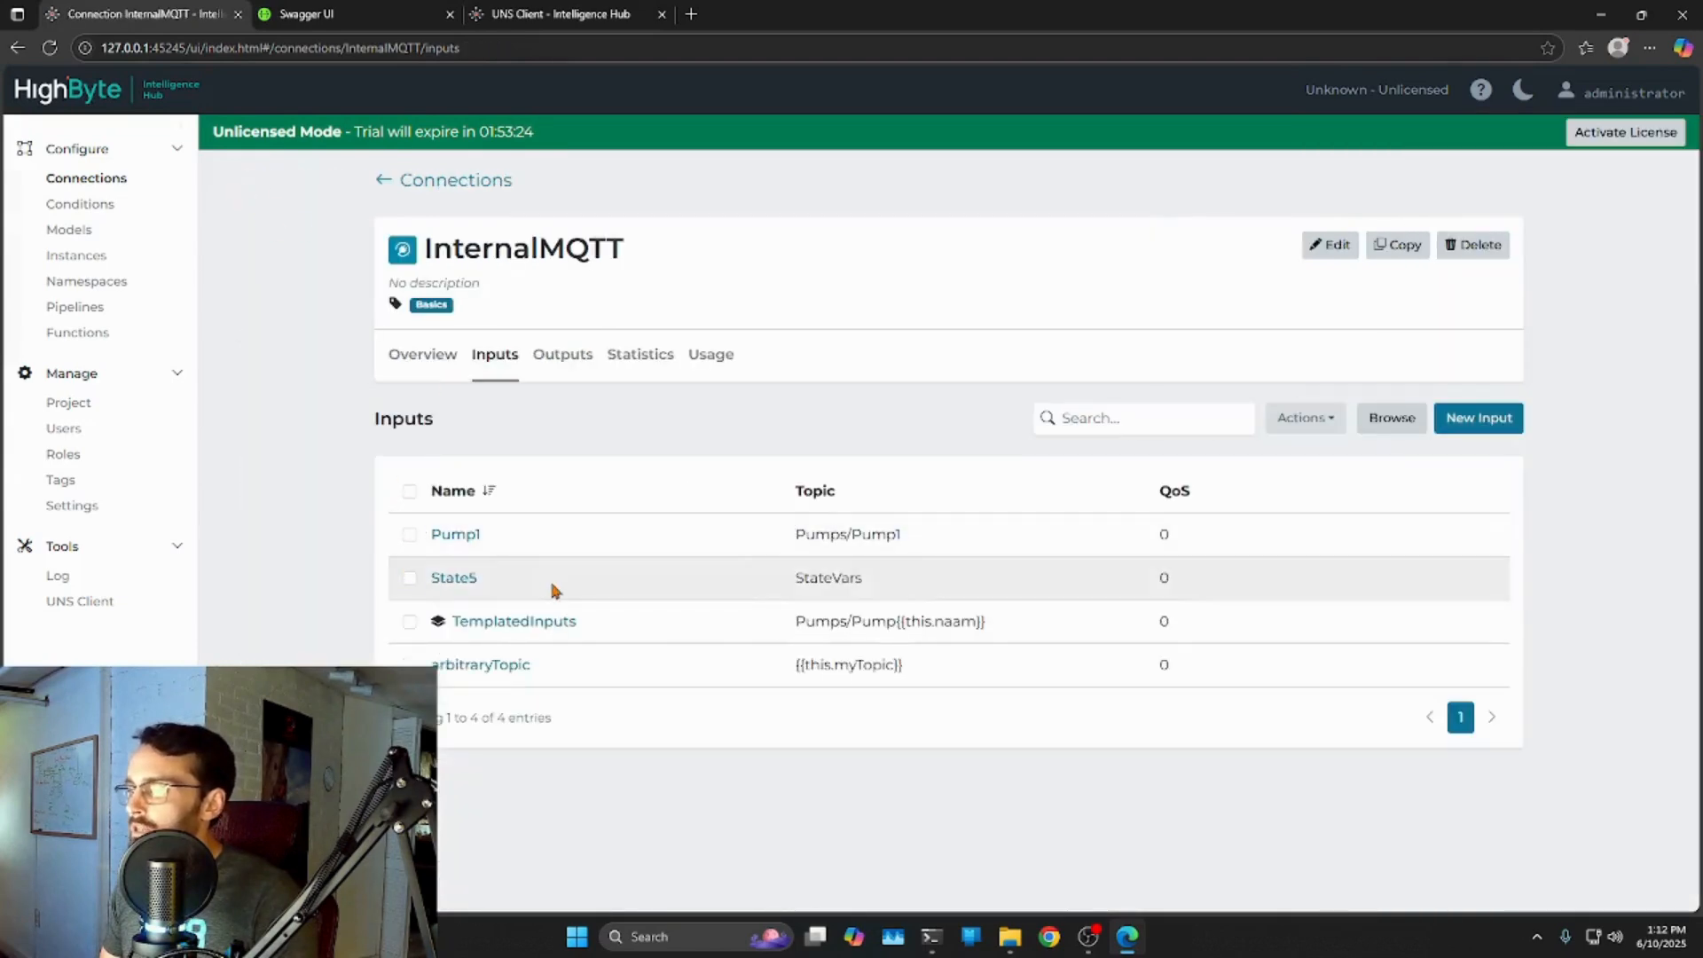
pyautogui.click(512, 667)
pyautogui.moveTo(729, 516); pyautogui.dragTo(778, 517)
pyautogui.moveTo(562, 518); pyautogui.dragTo(444, 510)
pyautogui.click(723, 514)
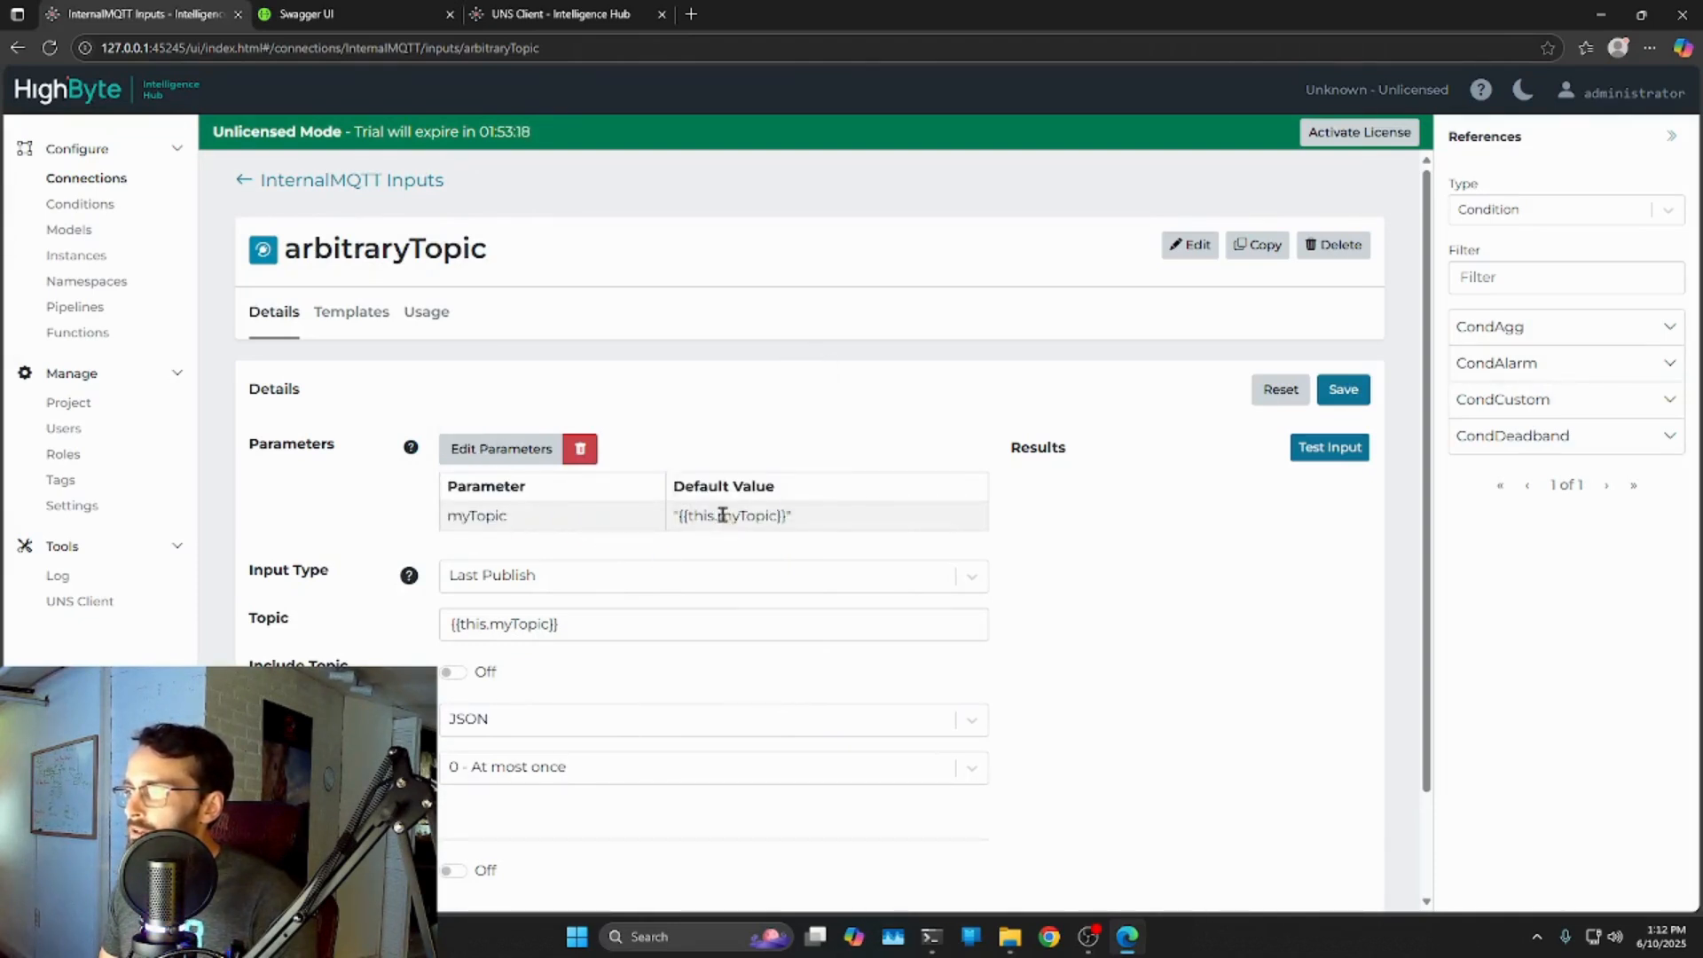
pyautogui.moveTo(743, 516); pyautogui.dragTo(778, 517)
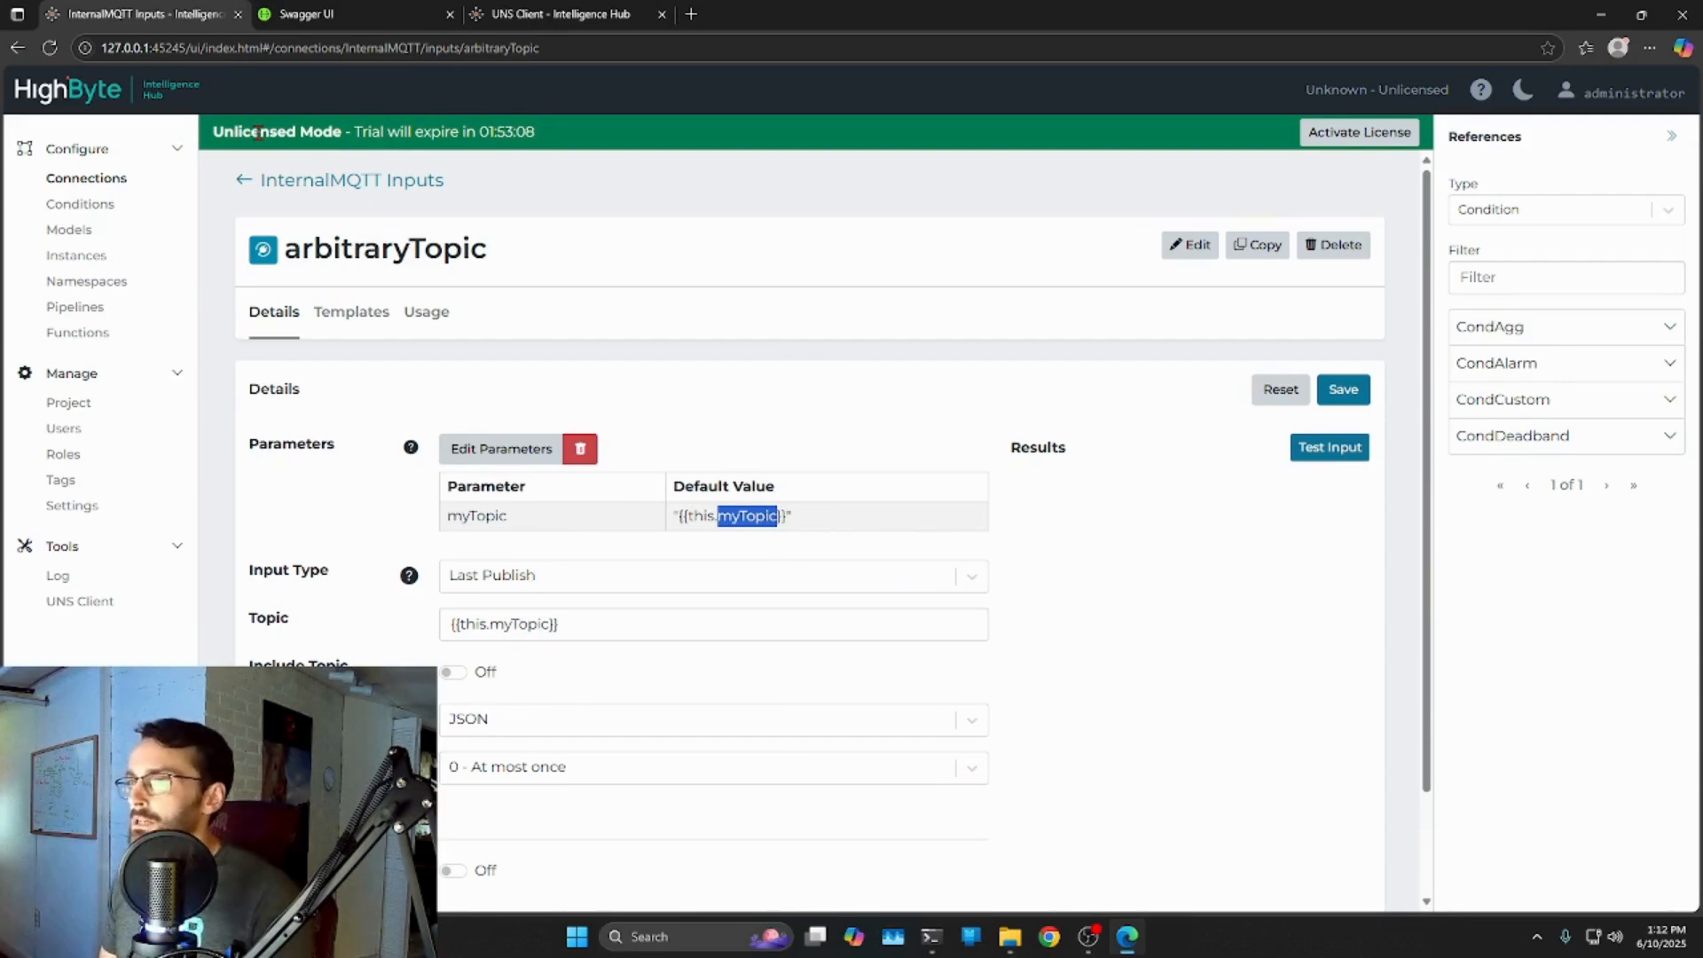
pyautogui.click(357, 16)
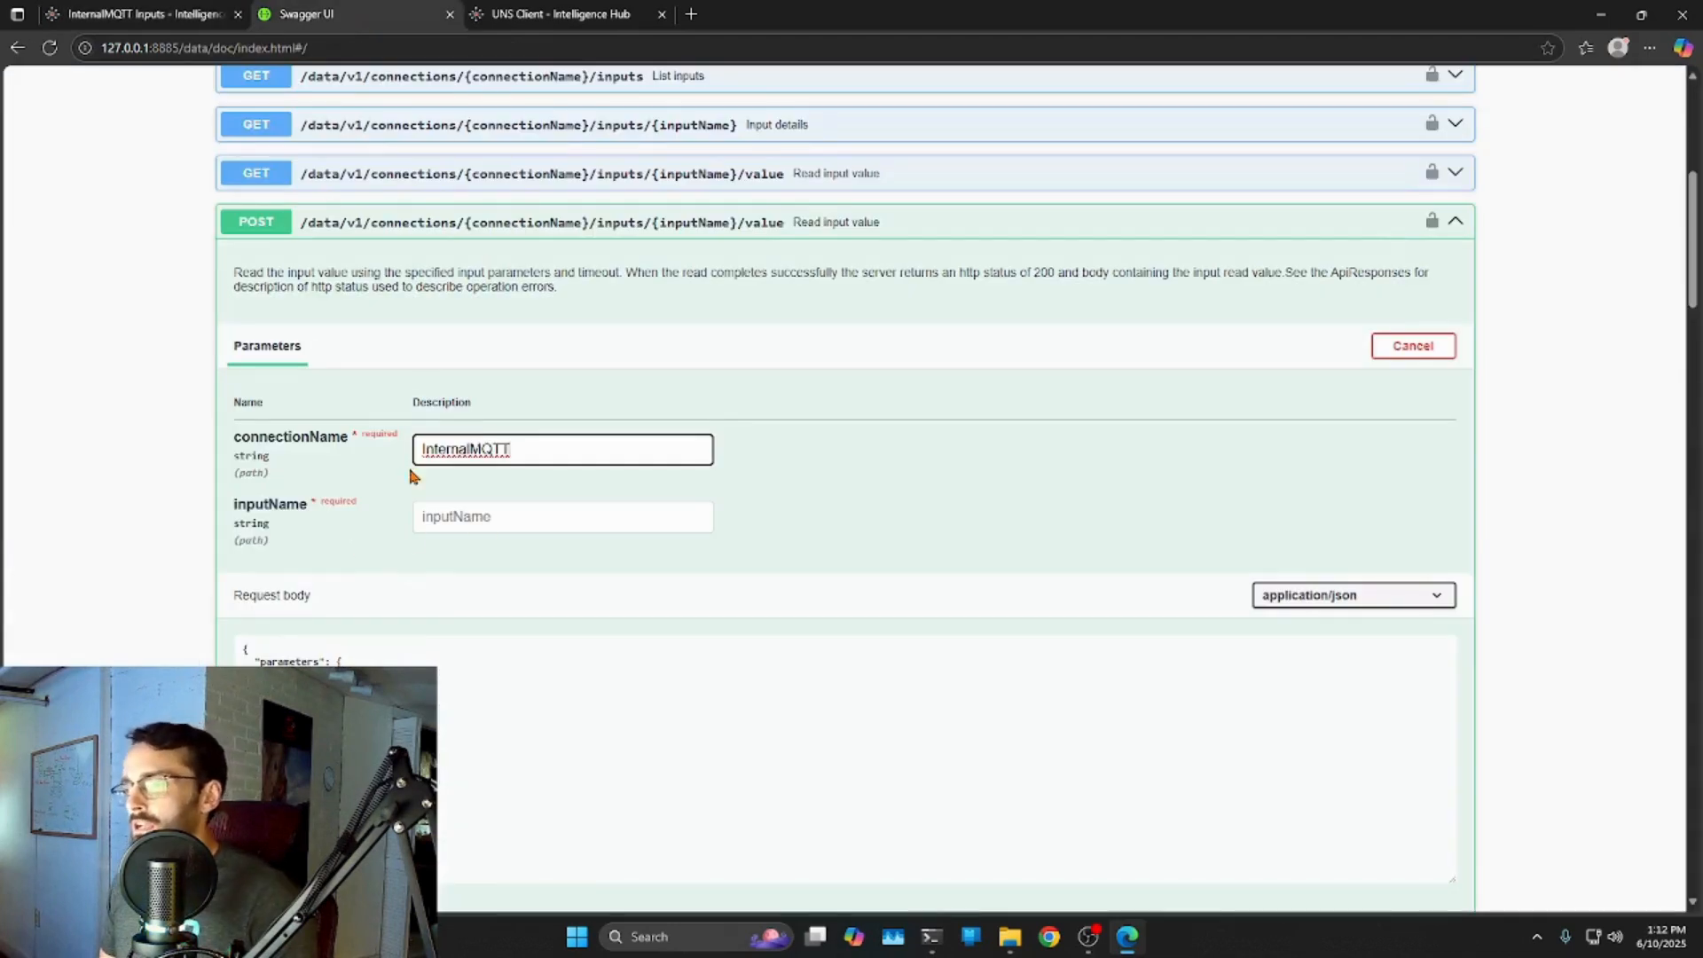
pyautogui.click(471, 518)
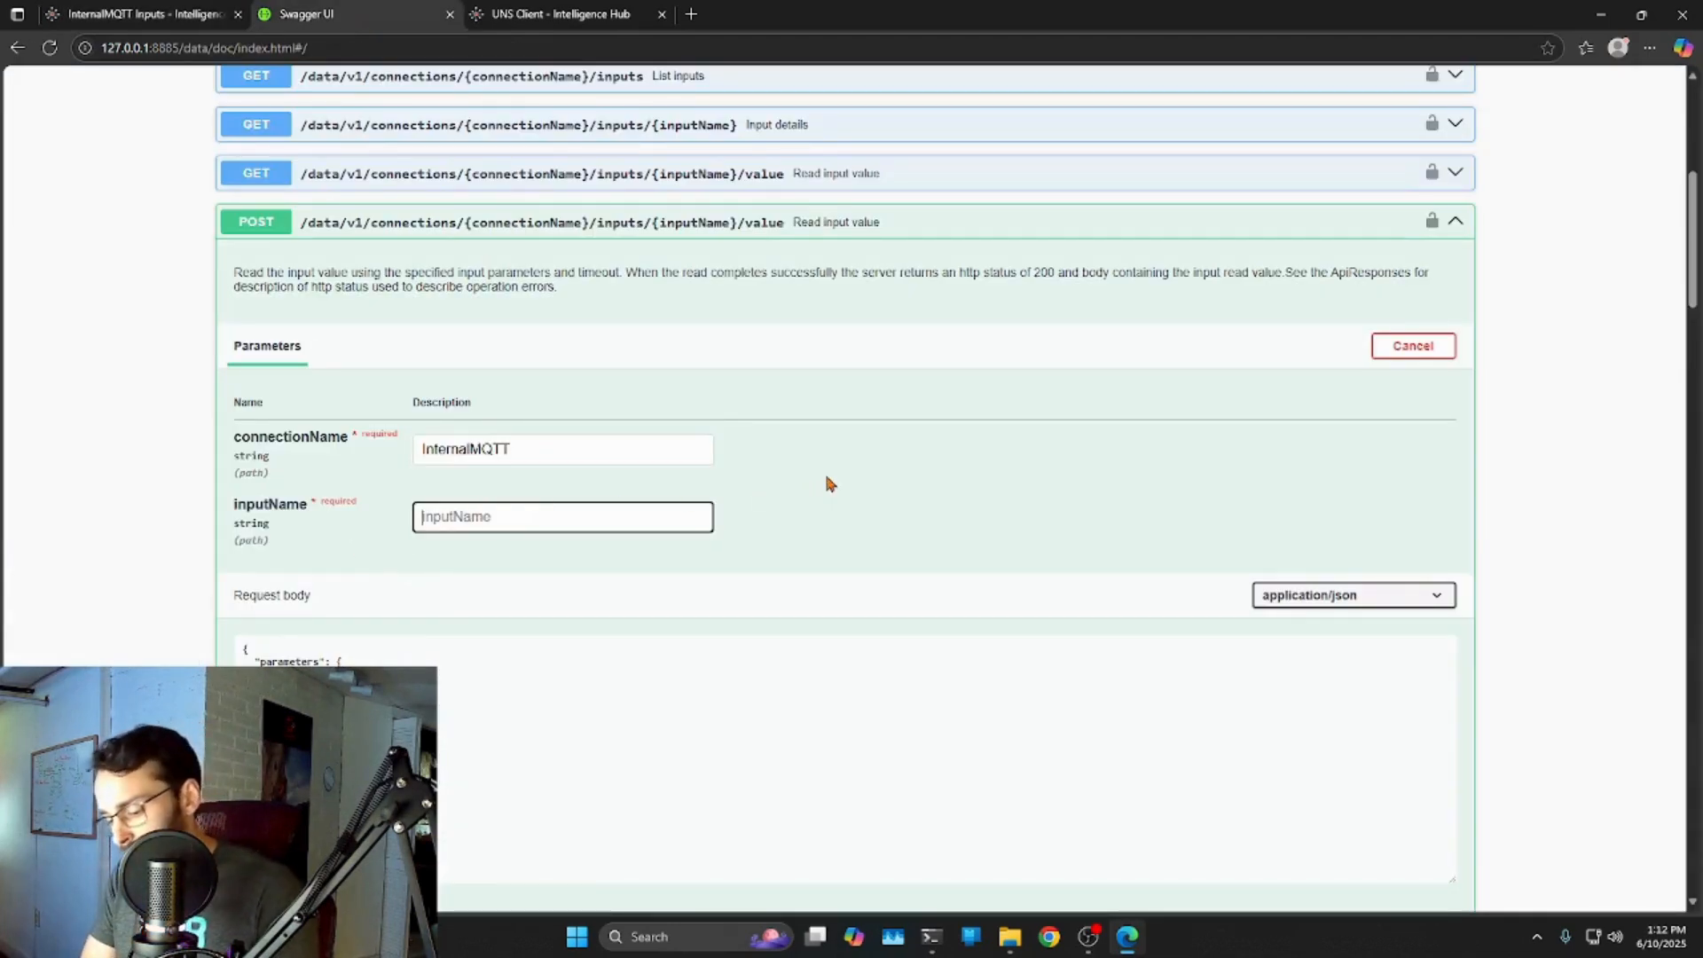
pyautogui.click(168, 16)
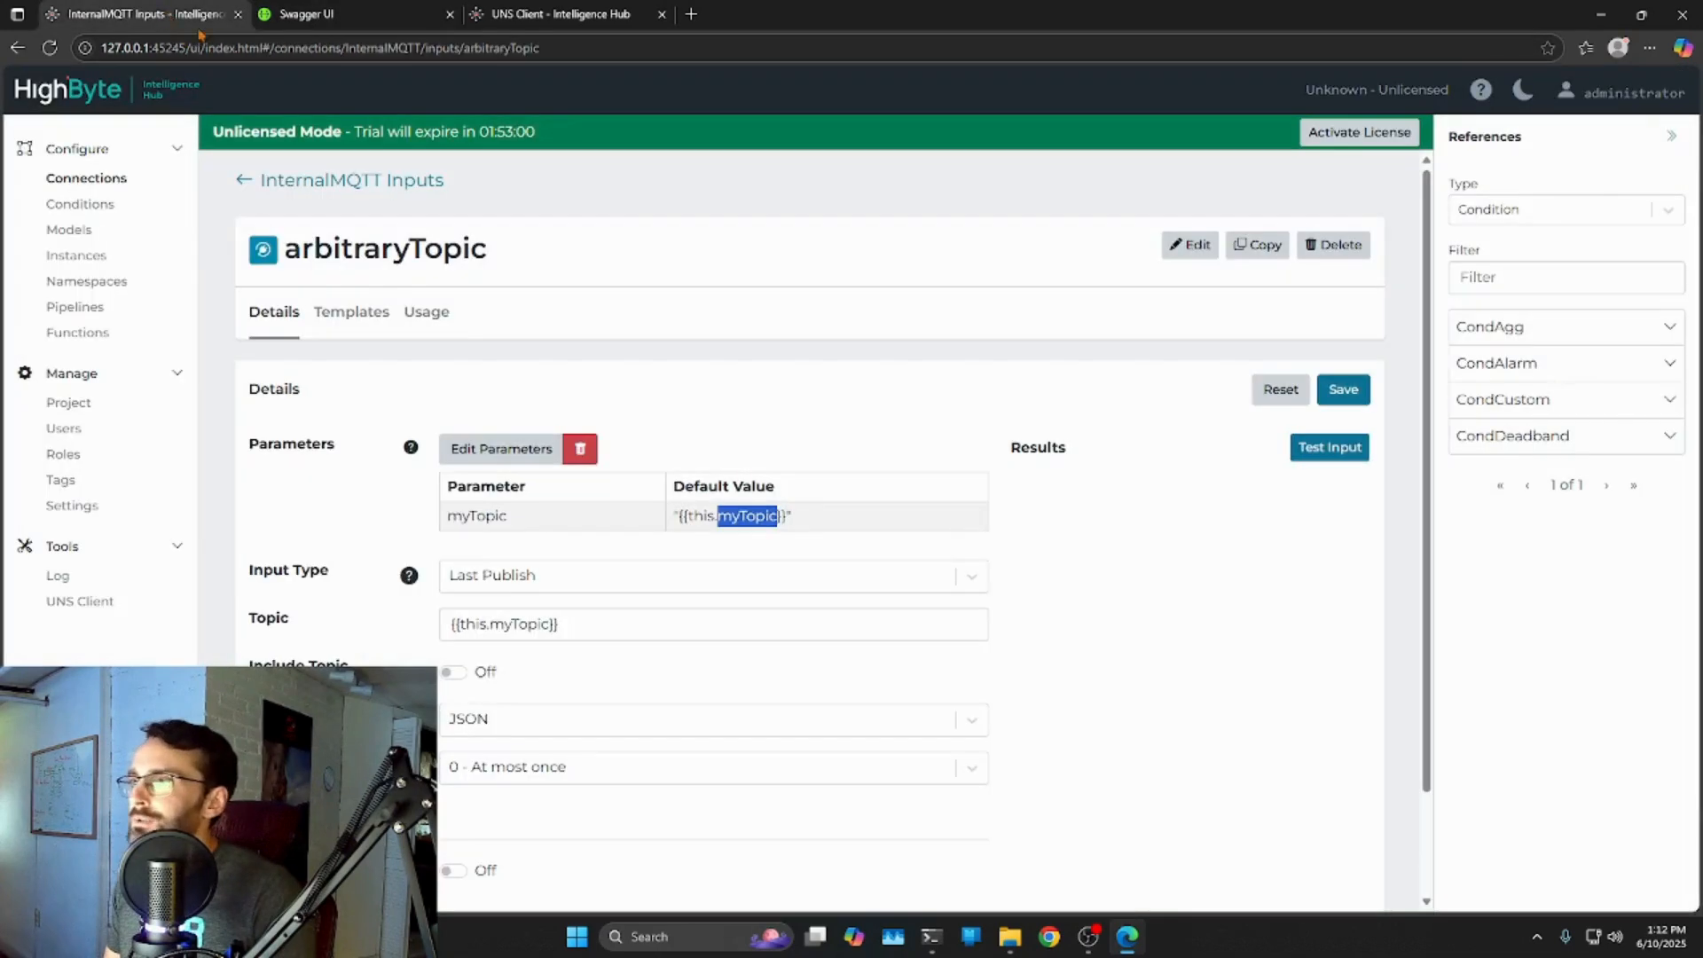
pyautogui.click(358, 15)
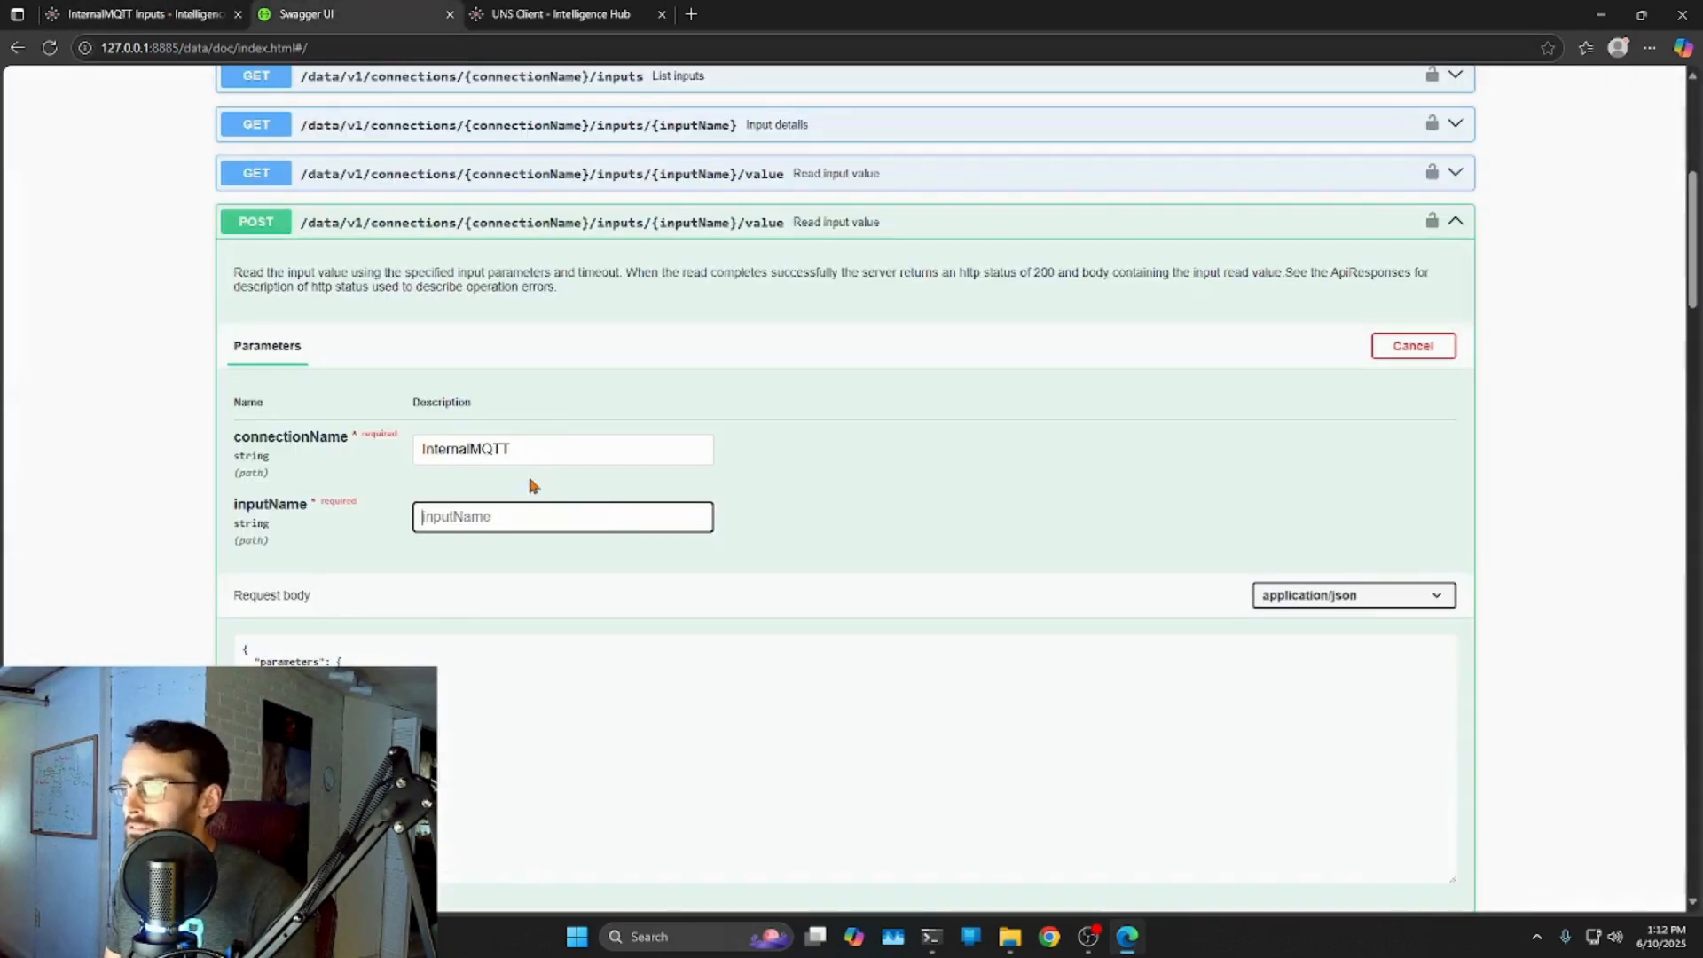
pyautogui.write('arbitraryTopic')
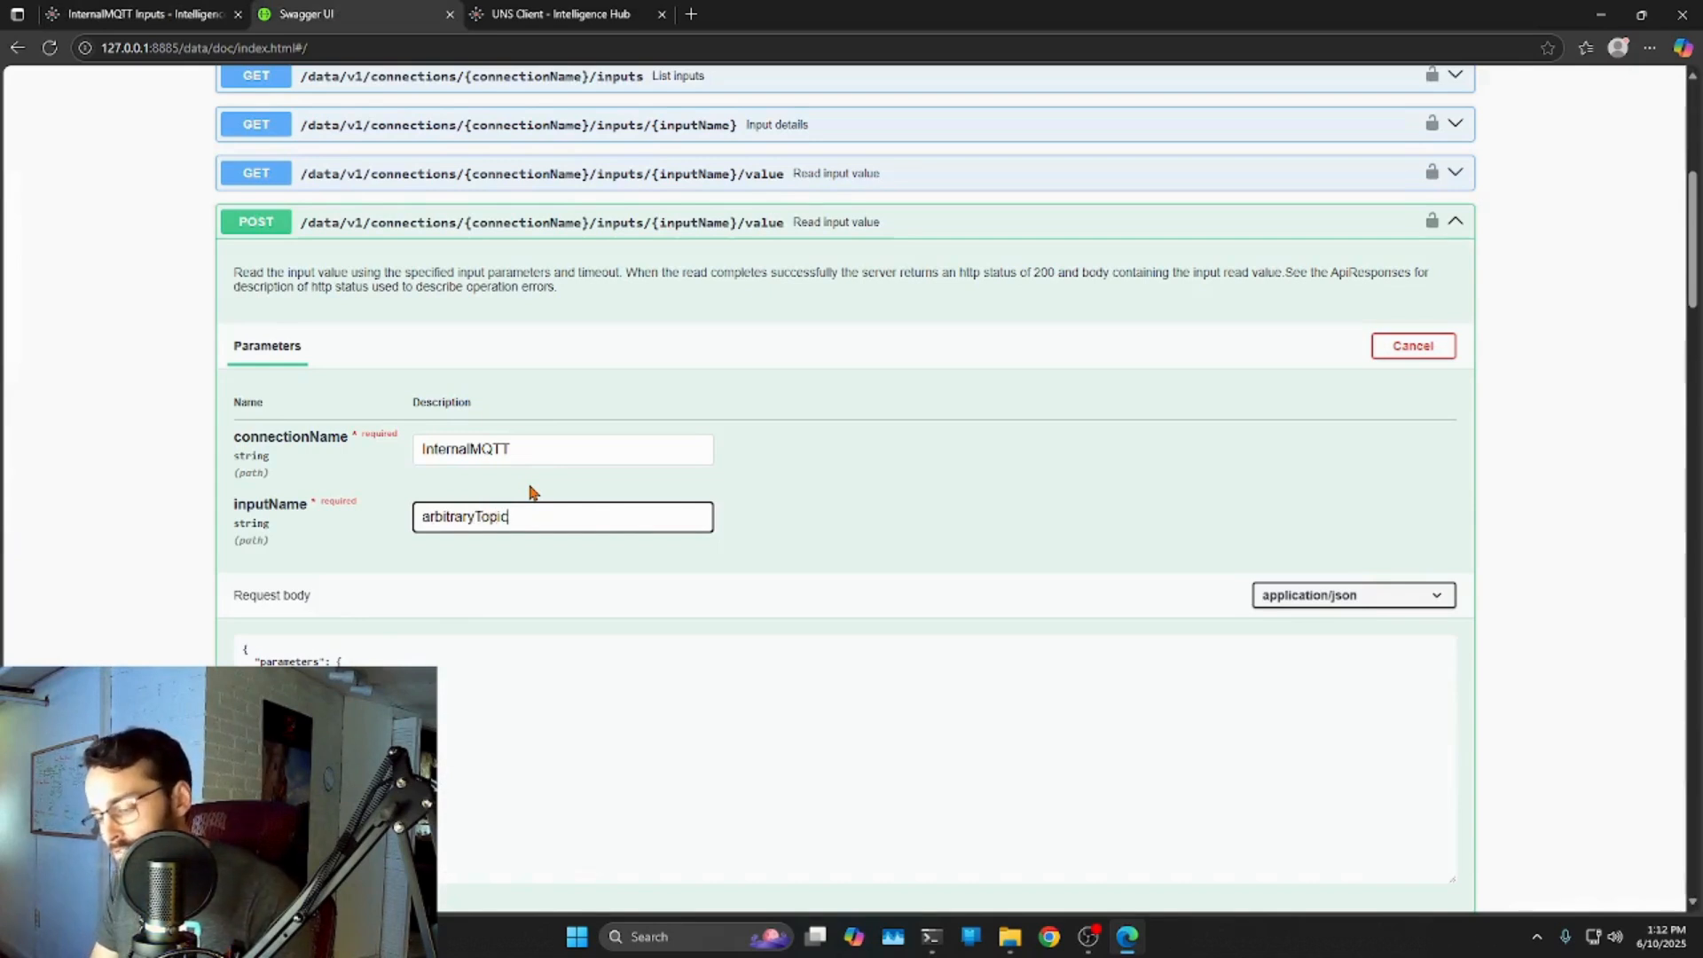
# Change the request body's parameter key to myTopic.
pyautogui.click(509, 661)
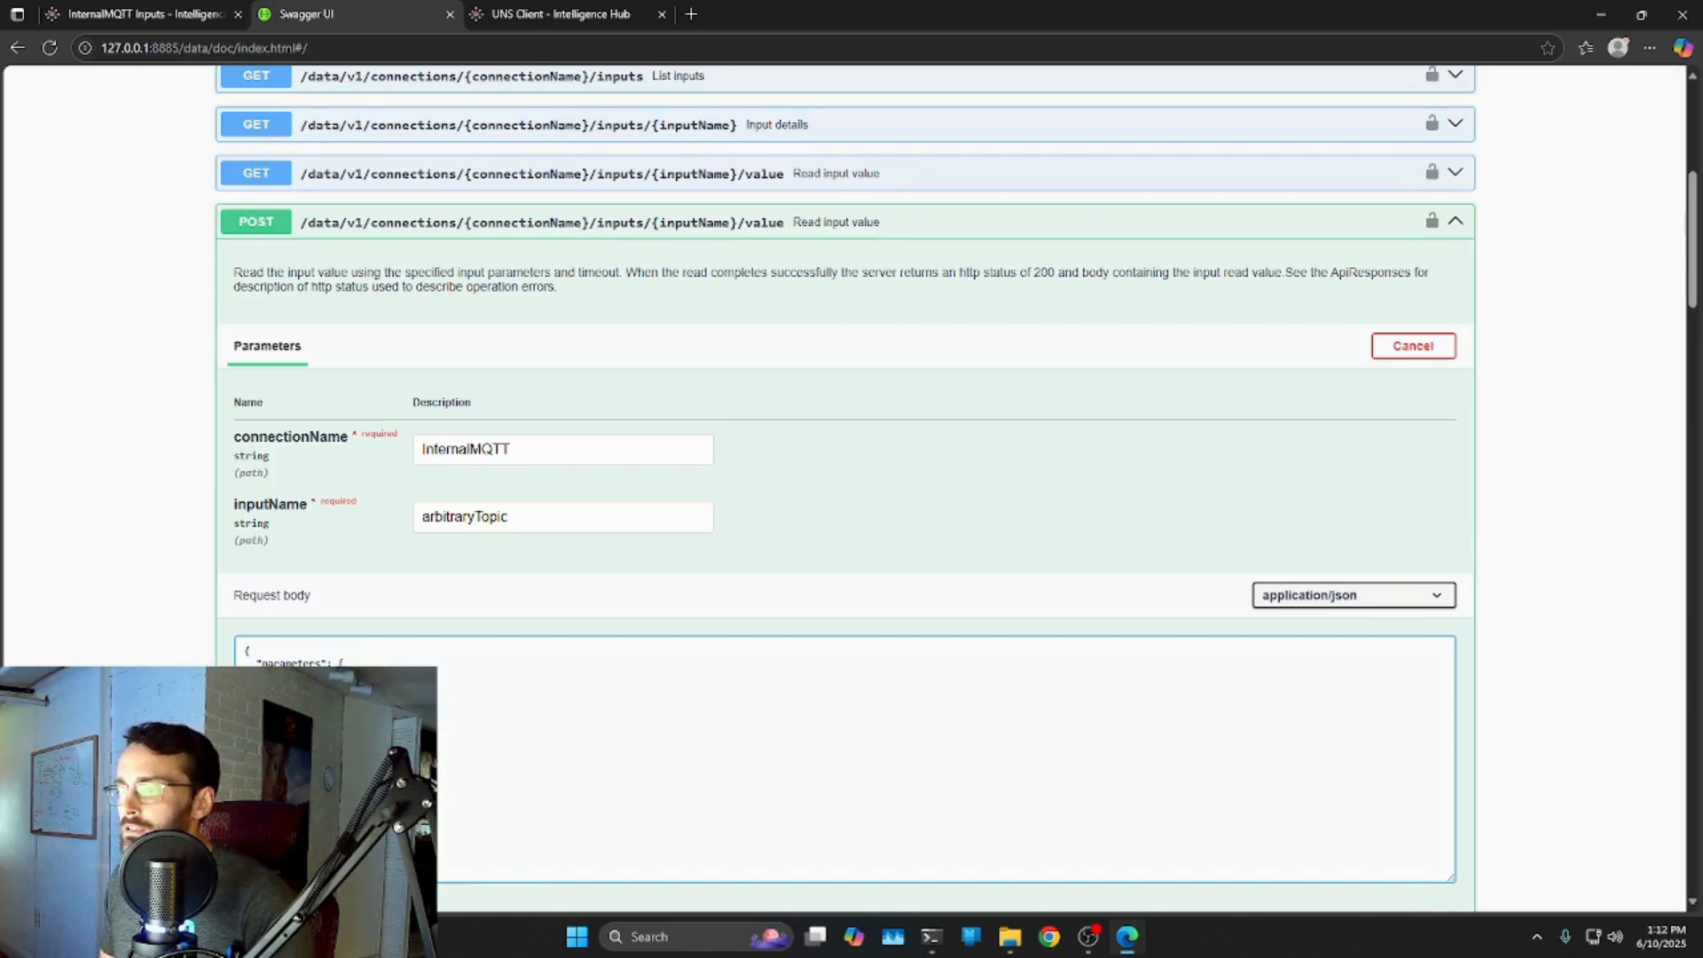
pyautogui.scroll(-1, 271, 583)
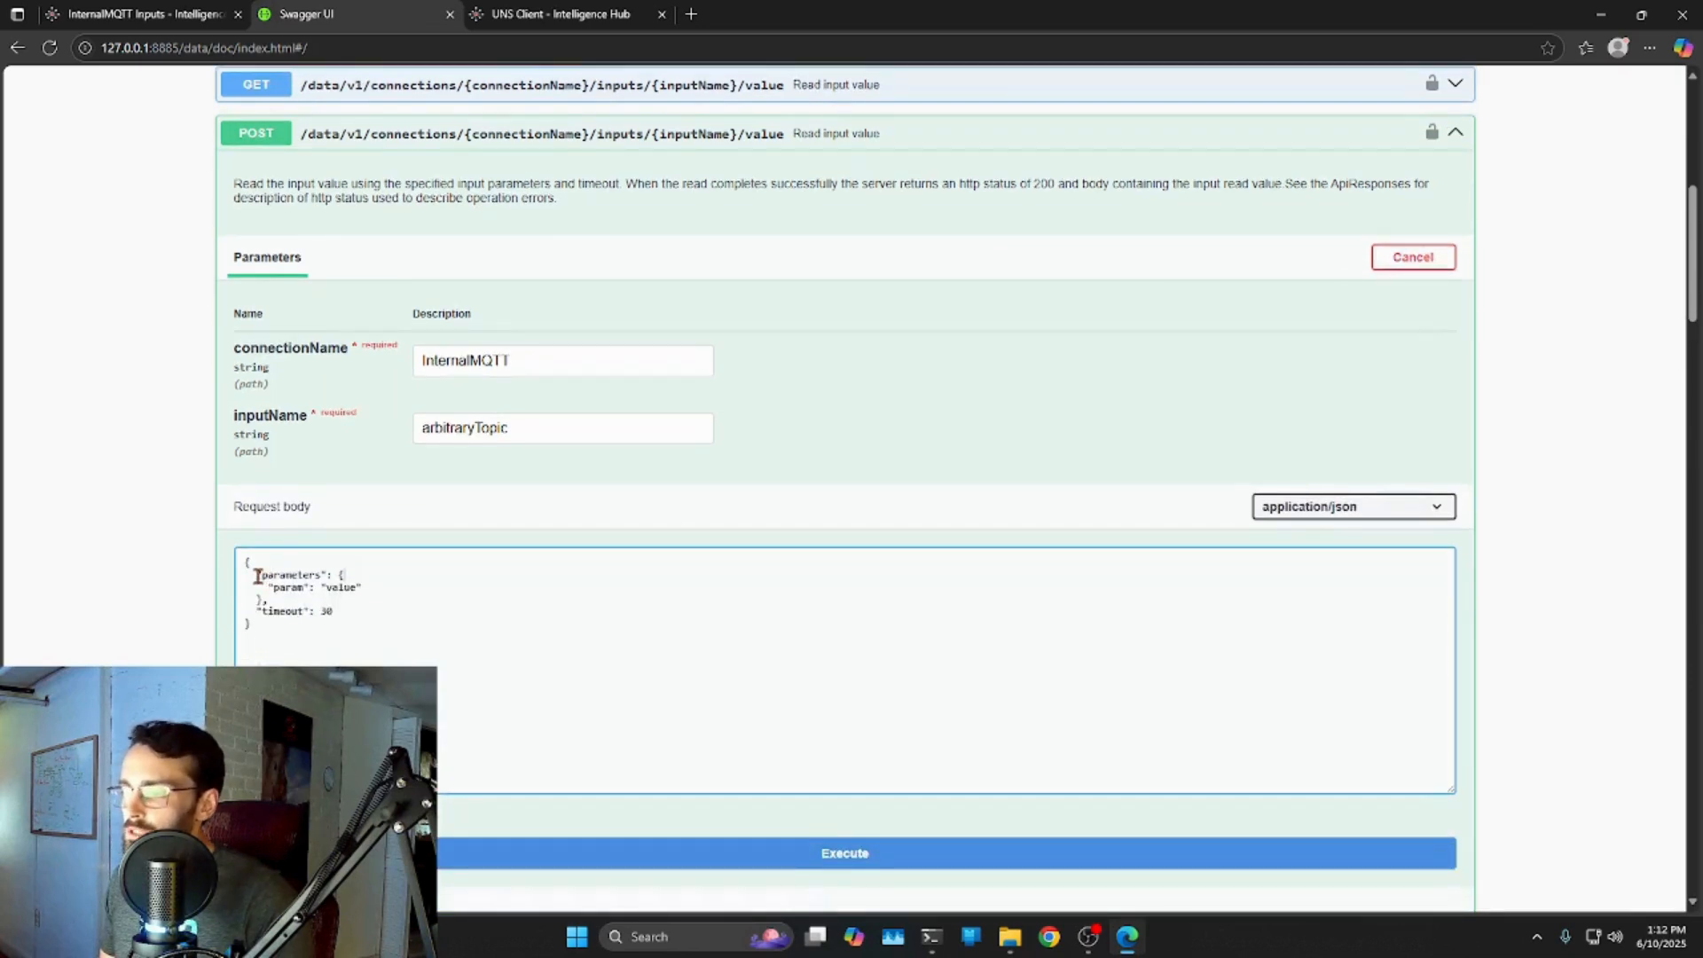
pyautogui.moveTo(269, 577)
pyautogui.mouseDown()
pyautogui.moveTo(364, 590)
pyautogui.moveTo(284, 599)
pyautogui.mouseUp()
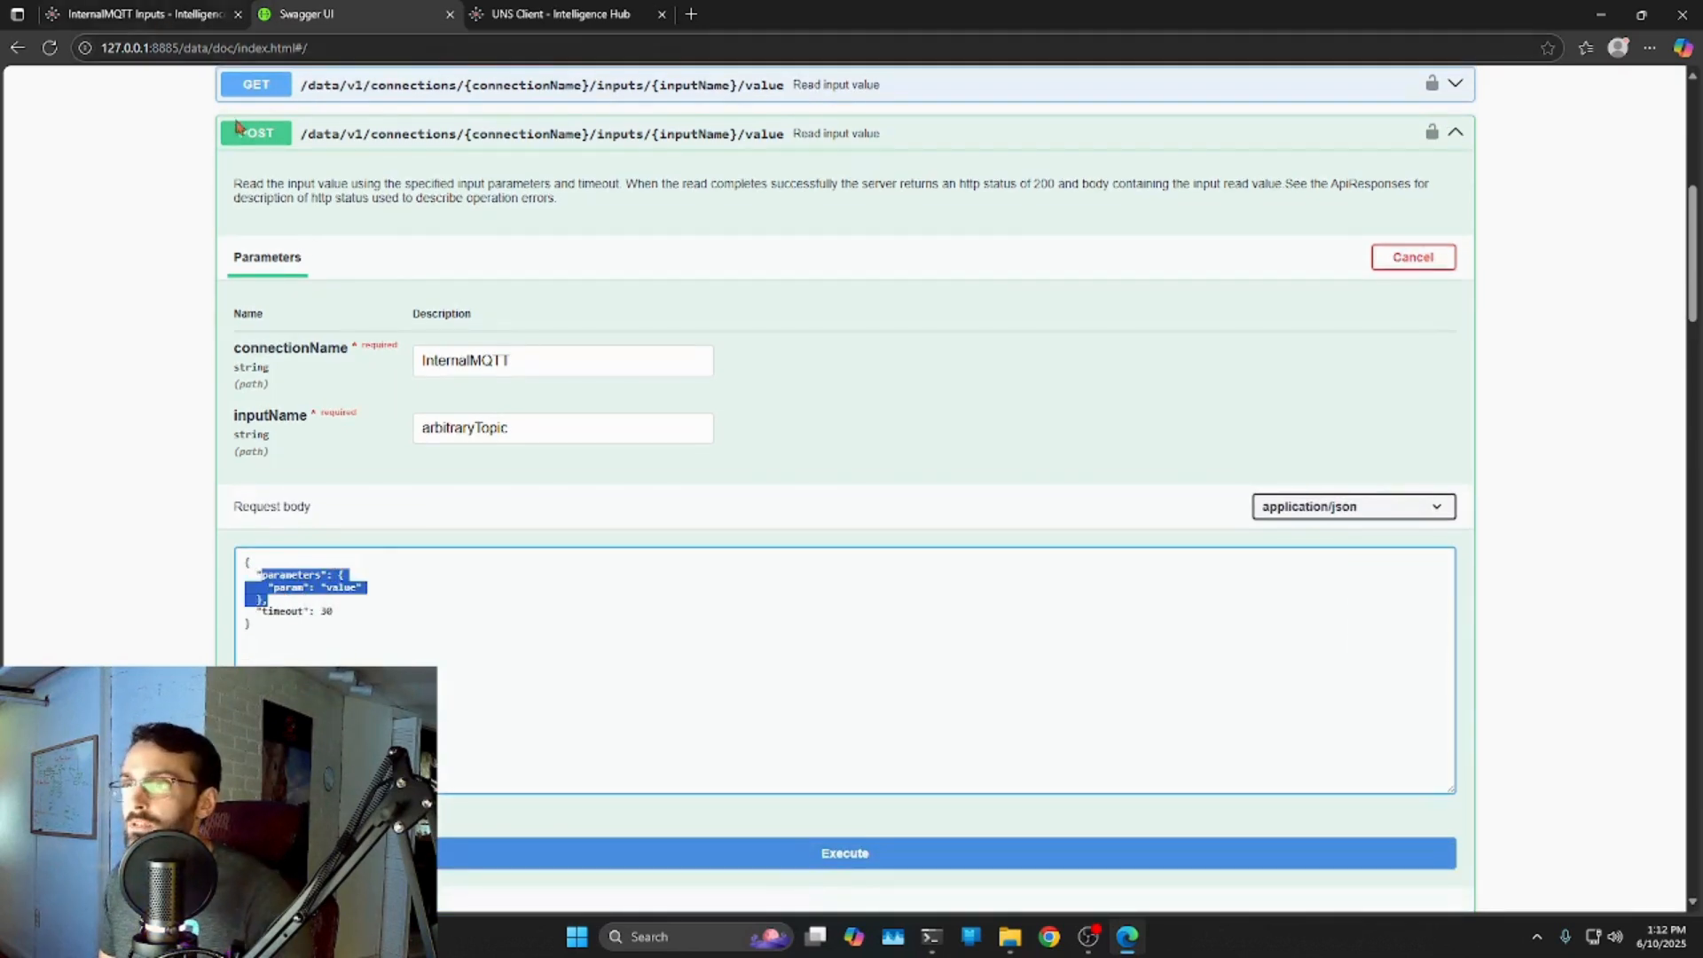
pyautogui.click(117, 16)
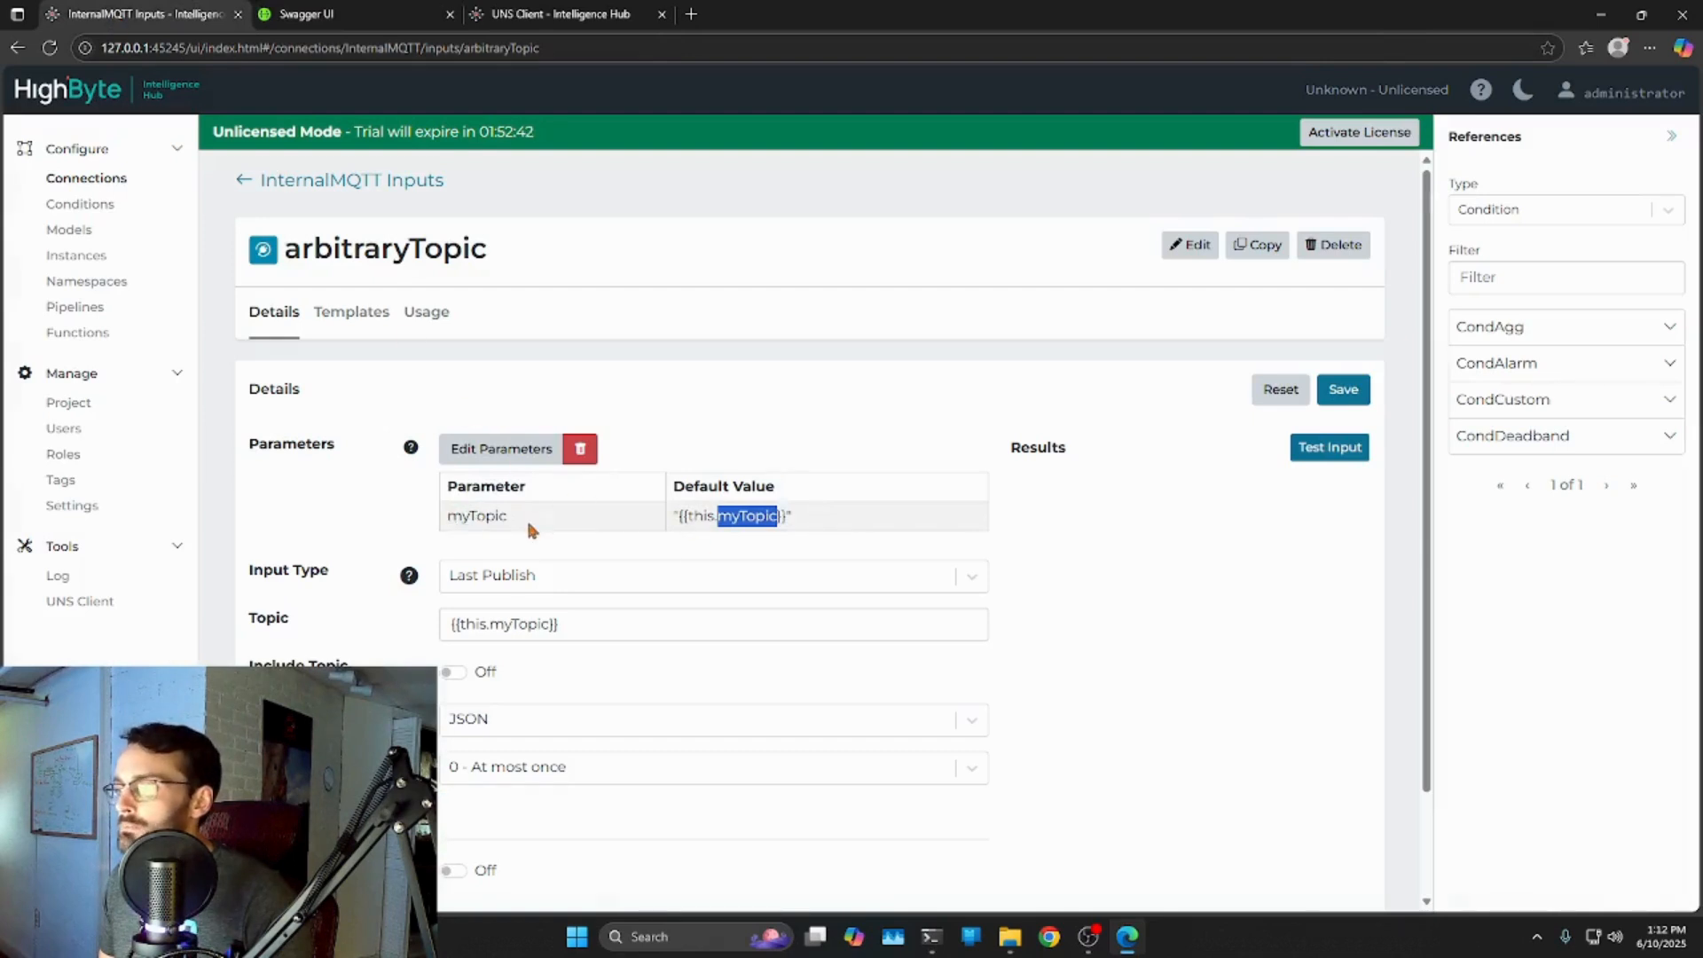
pyautogui.click(303, 15)
pyautogui.click(304, 587)
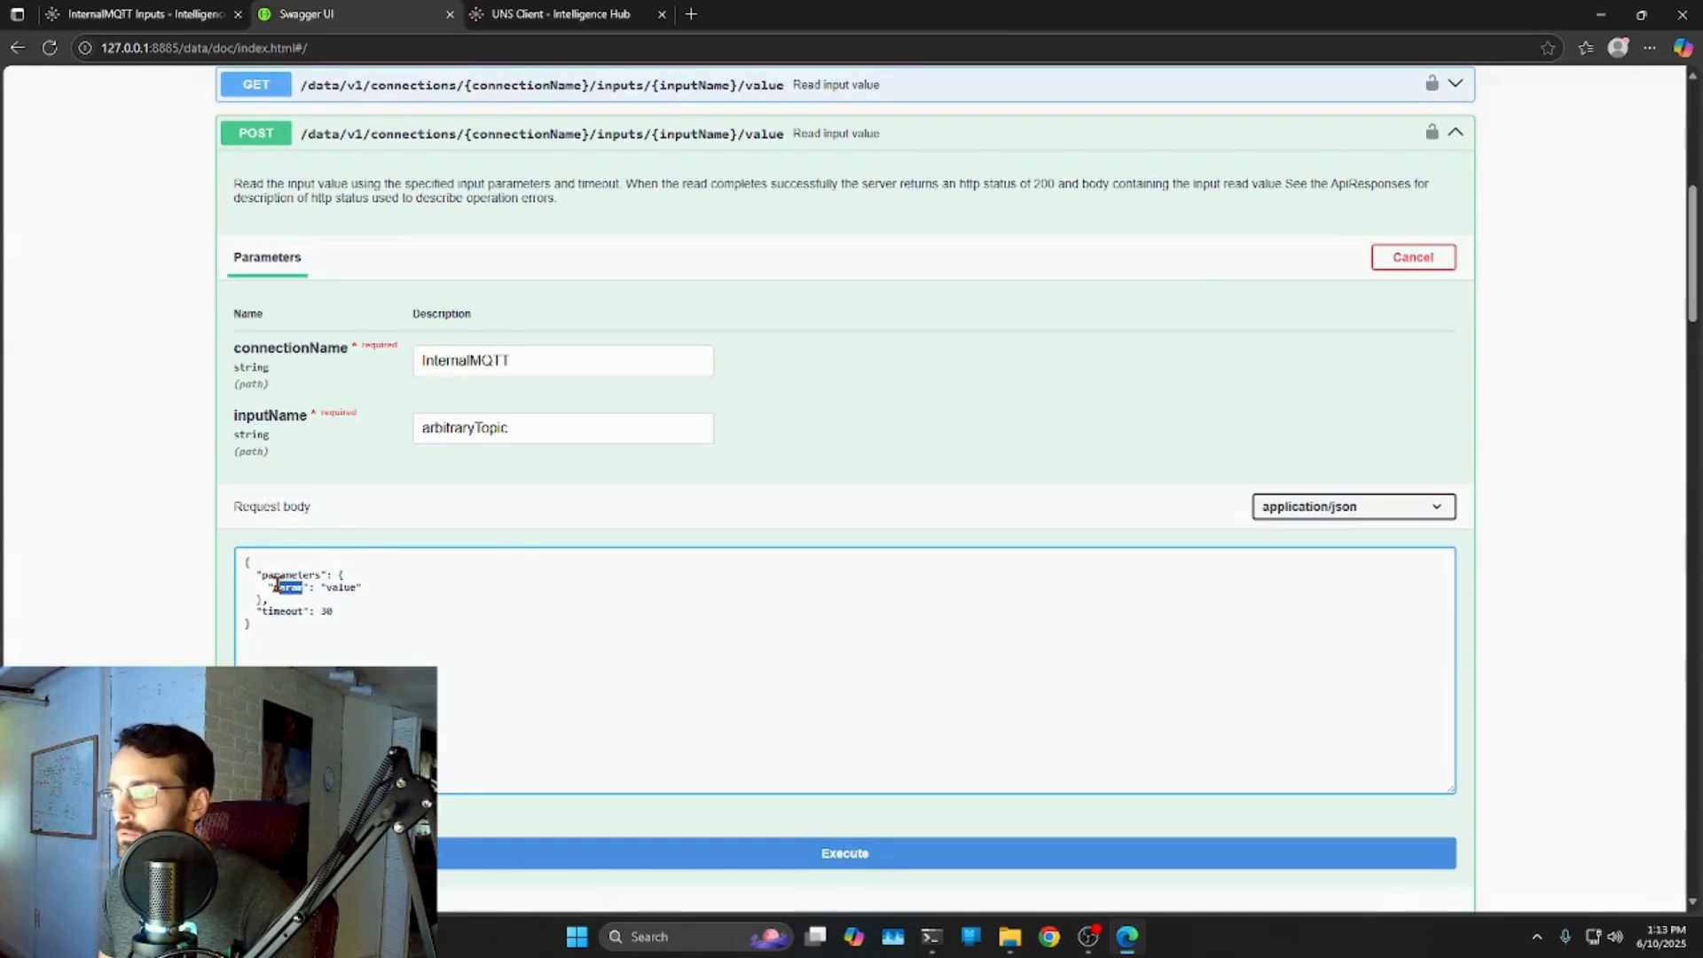
pyautogui.write('myTopic')
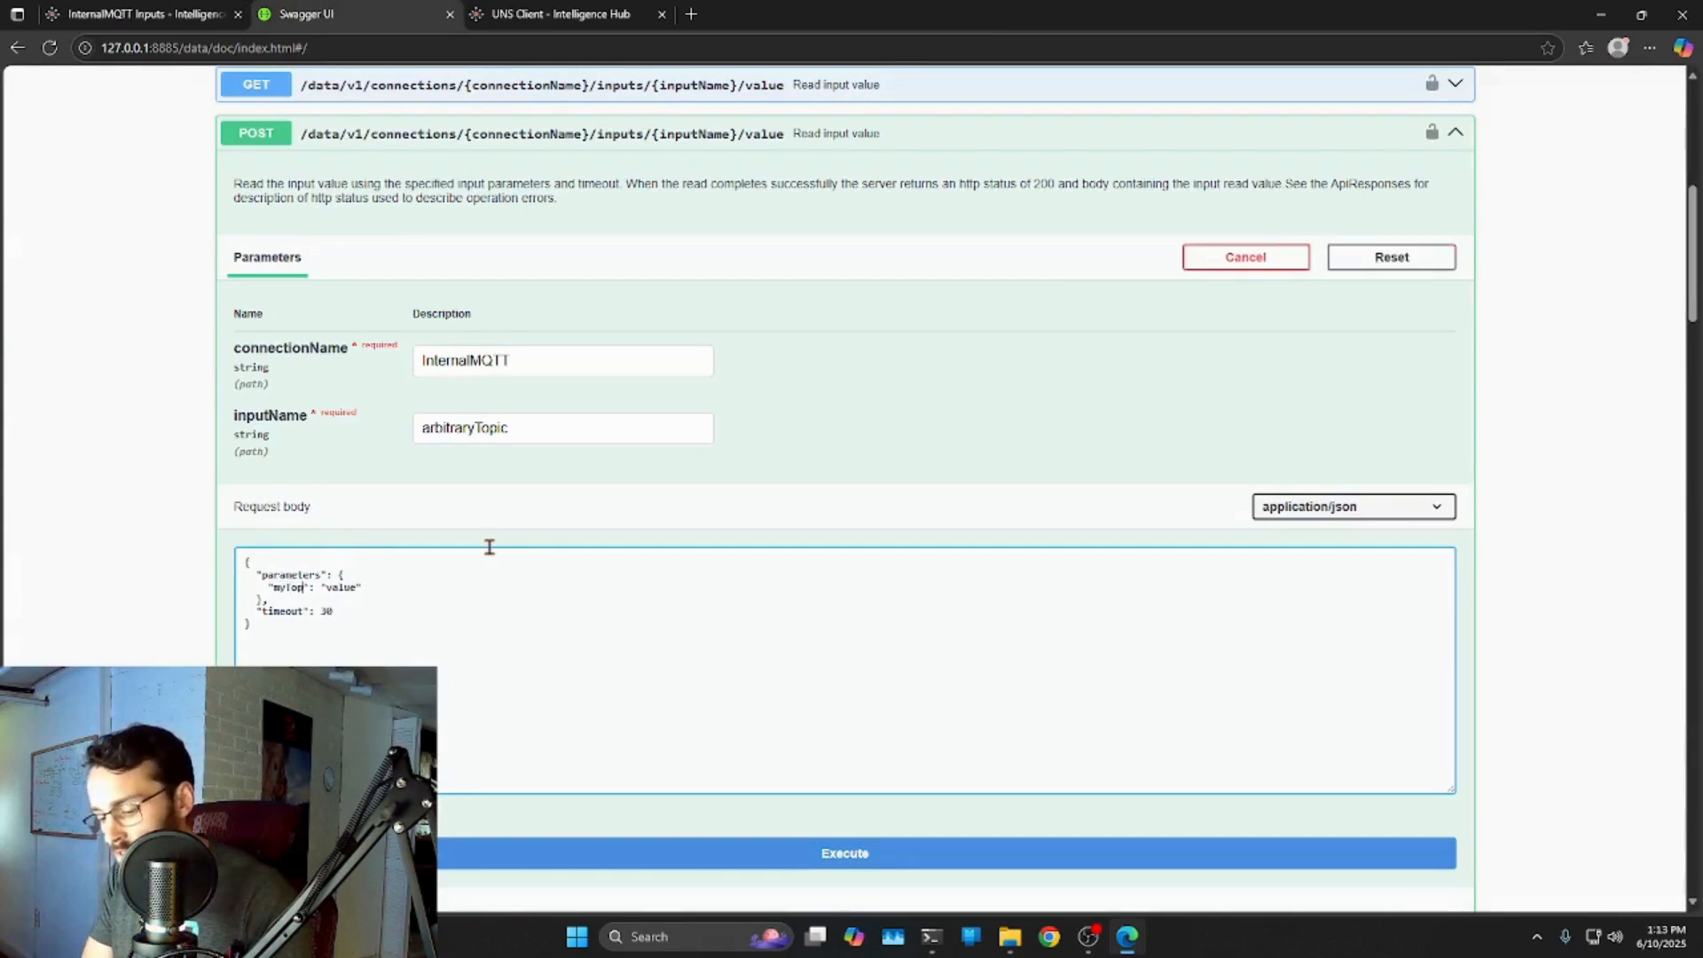
# Check the Pumps/Pump2 topic in the UNS Client, set myTopic to Pumps/Pump2, and execute.
pyautogui.click(552, 15)
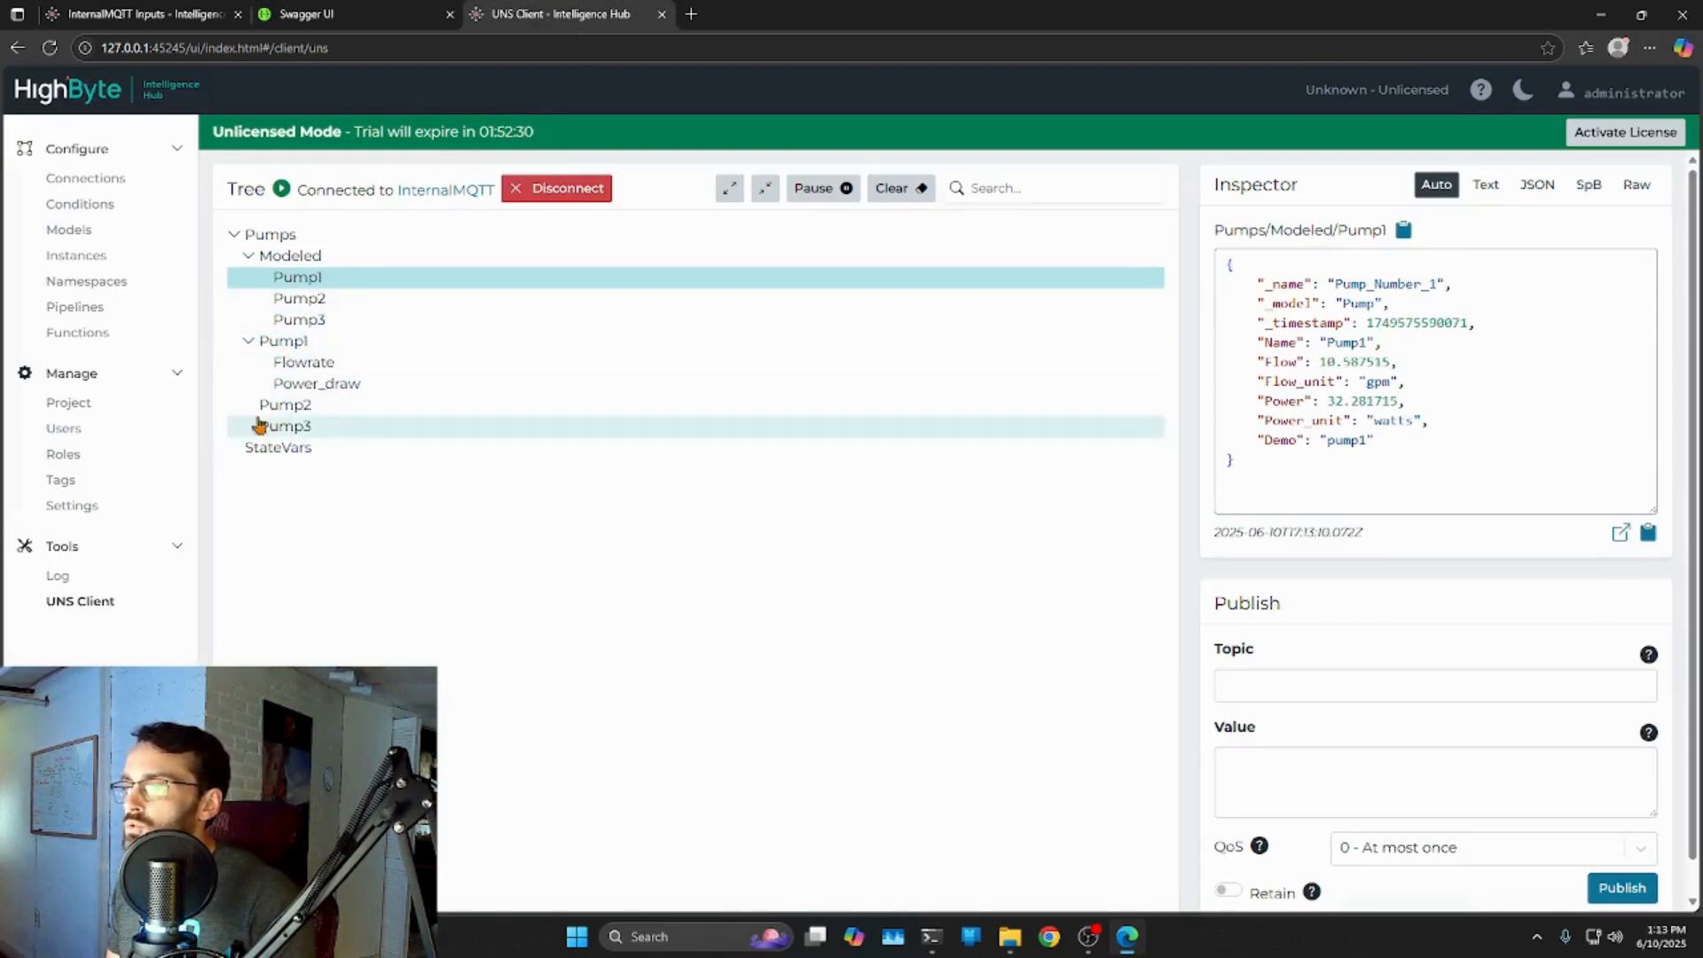
pyautogui.click(291, 302)
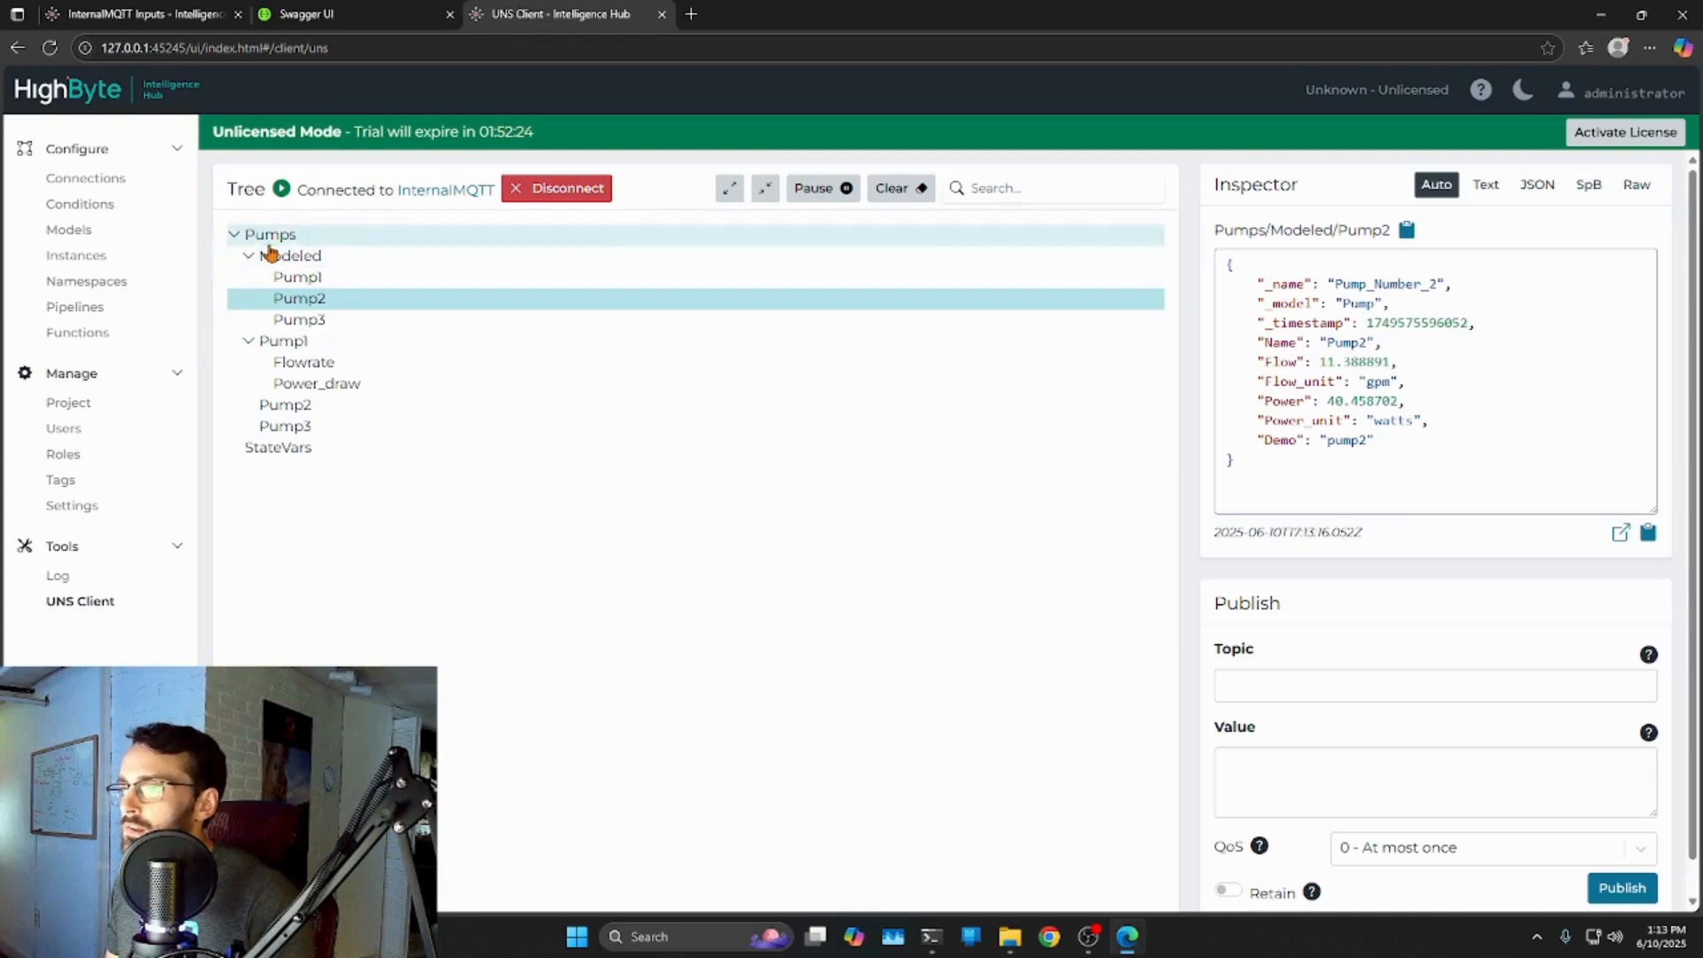
pyautogui.click(286, 406)
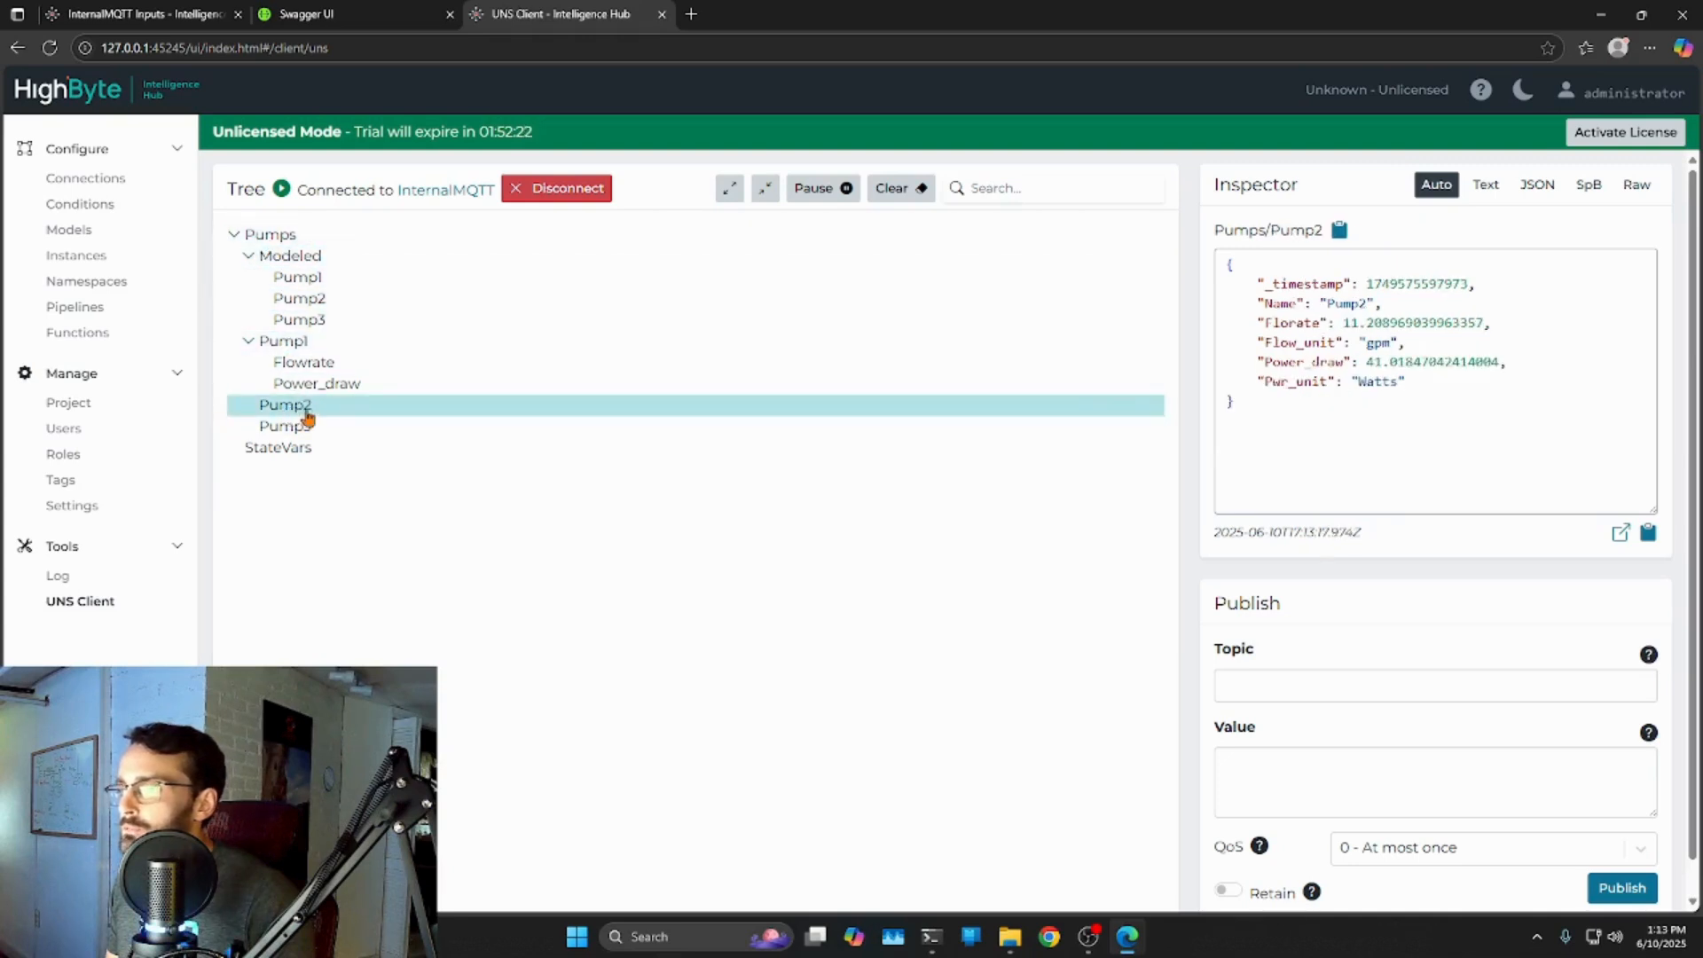
pyautogui.click(341, 12)
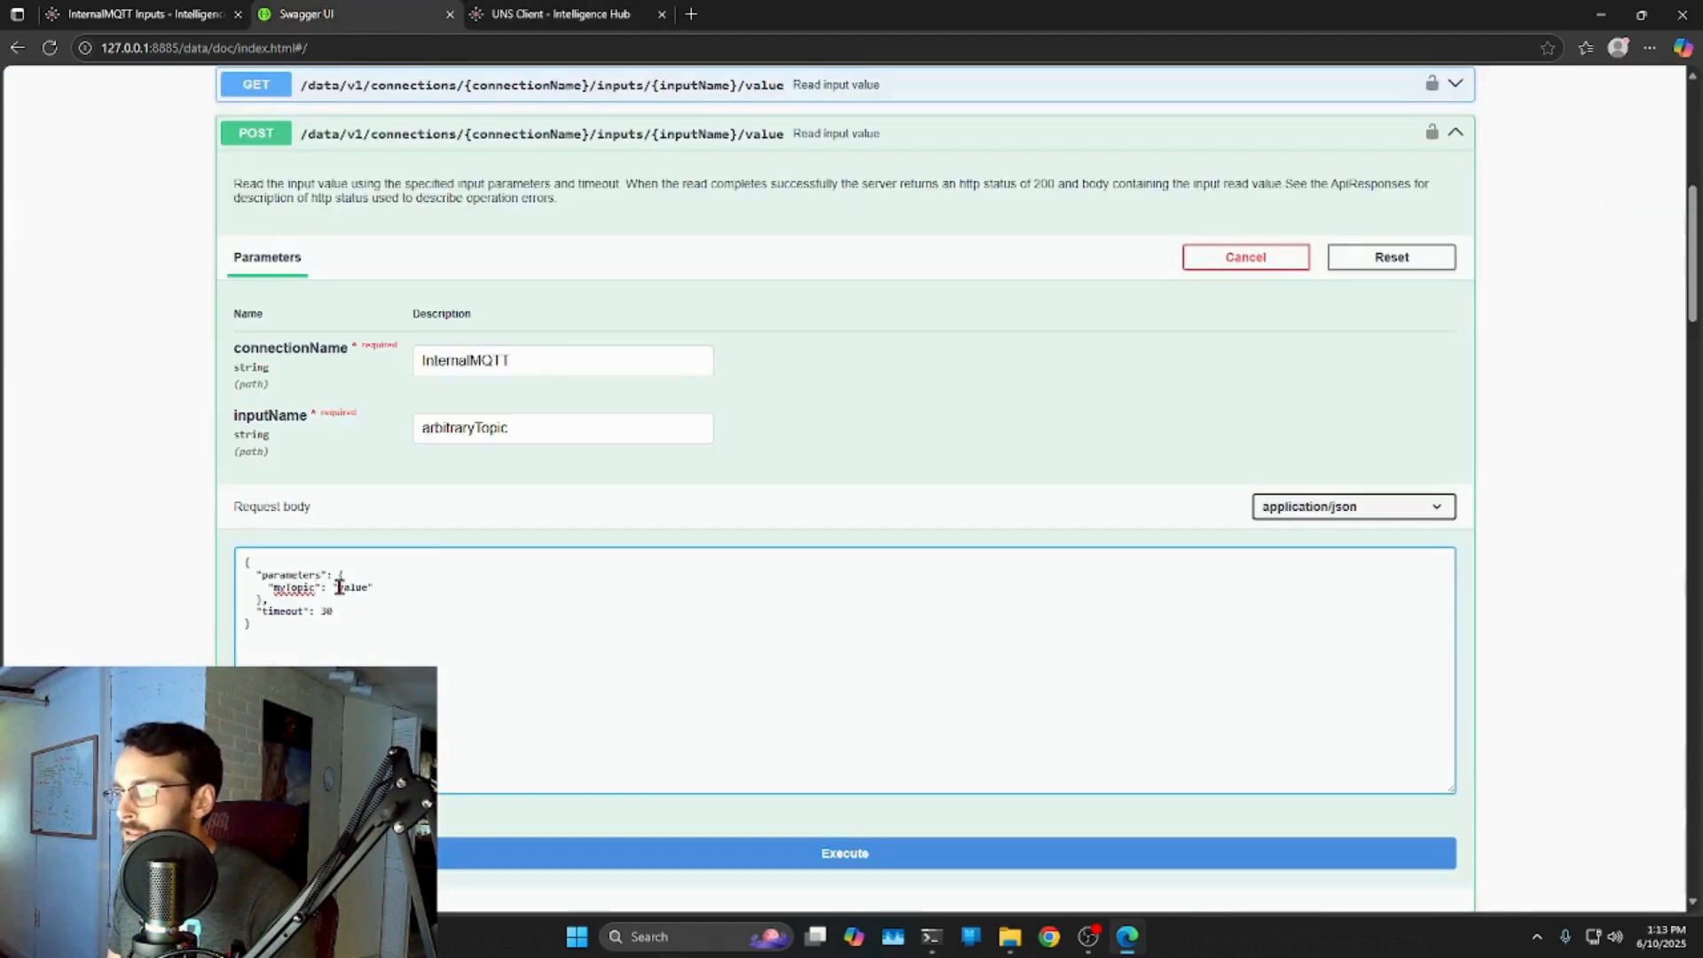
pyautogui.write('Pump')
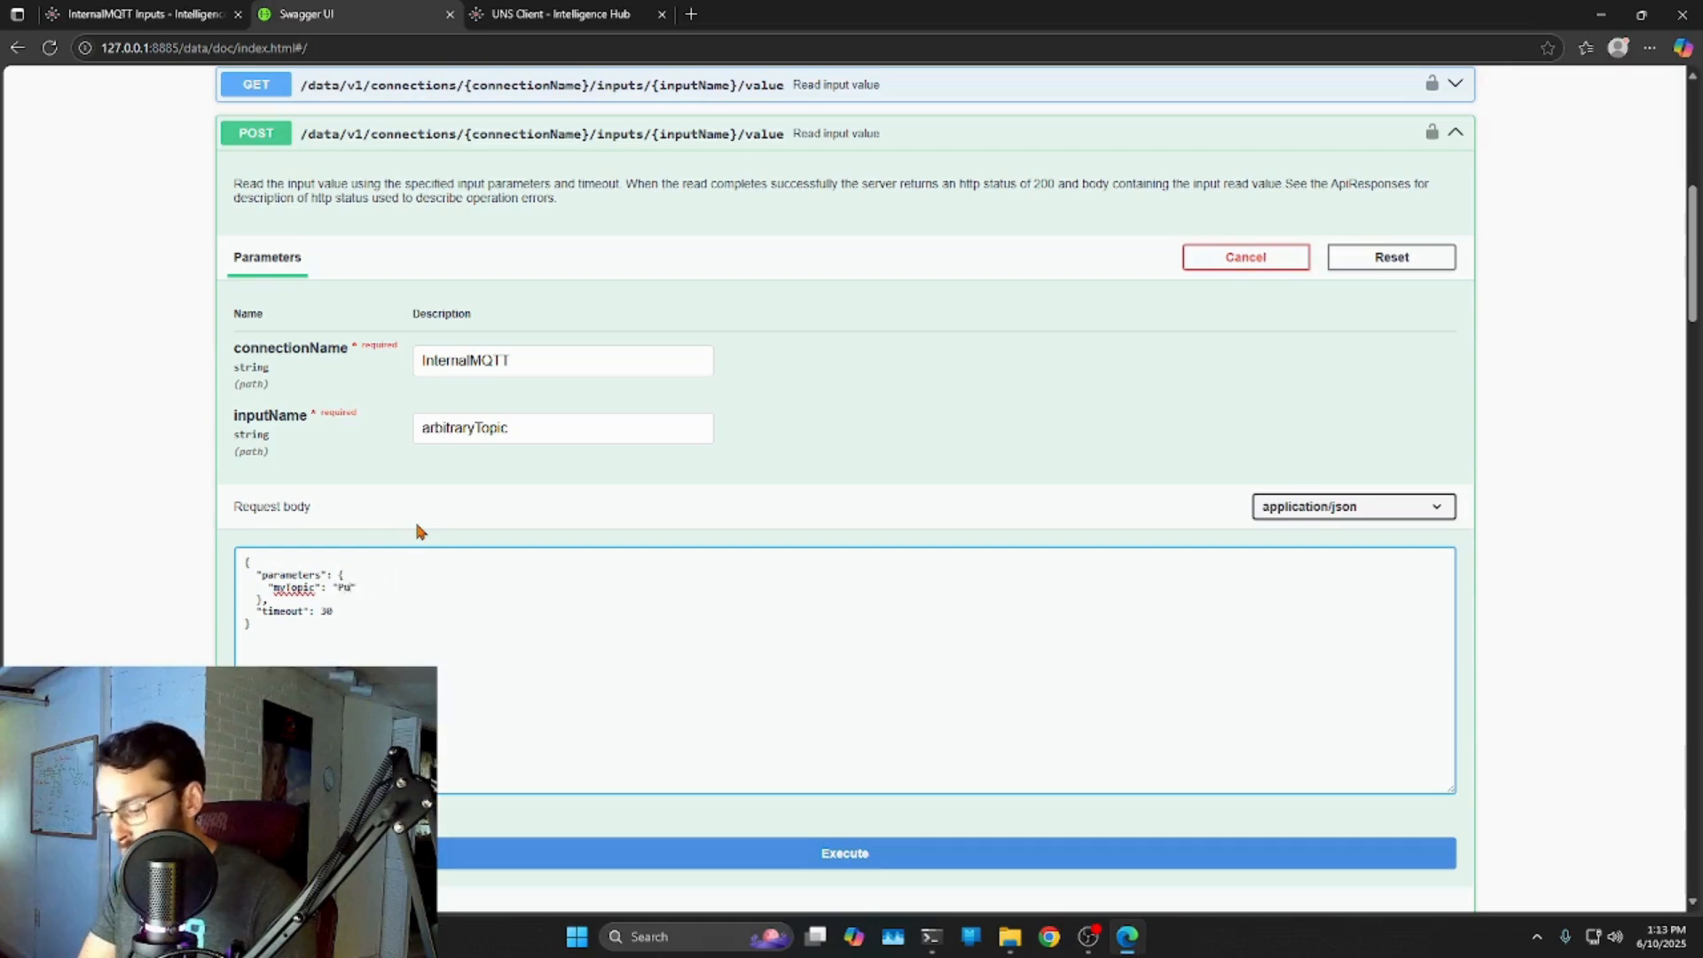
pyautogui.write('s/Pump2')
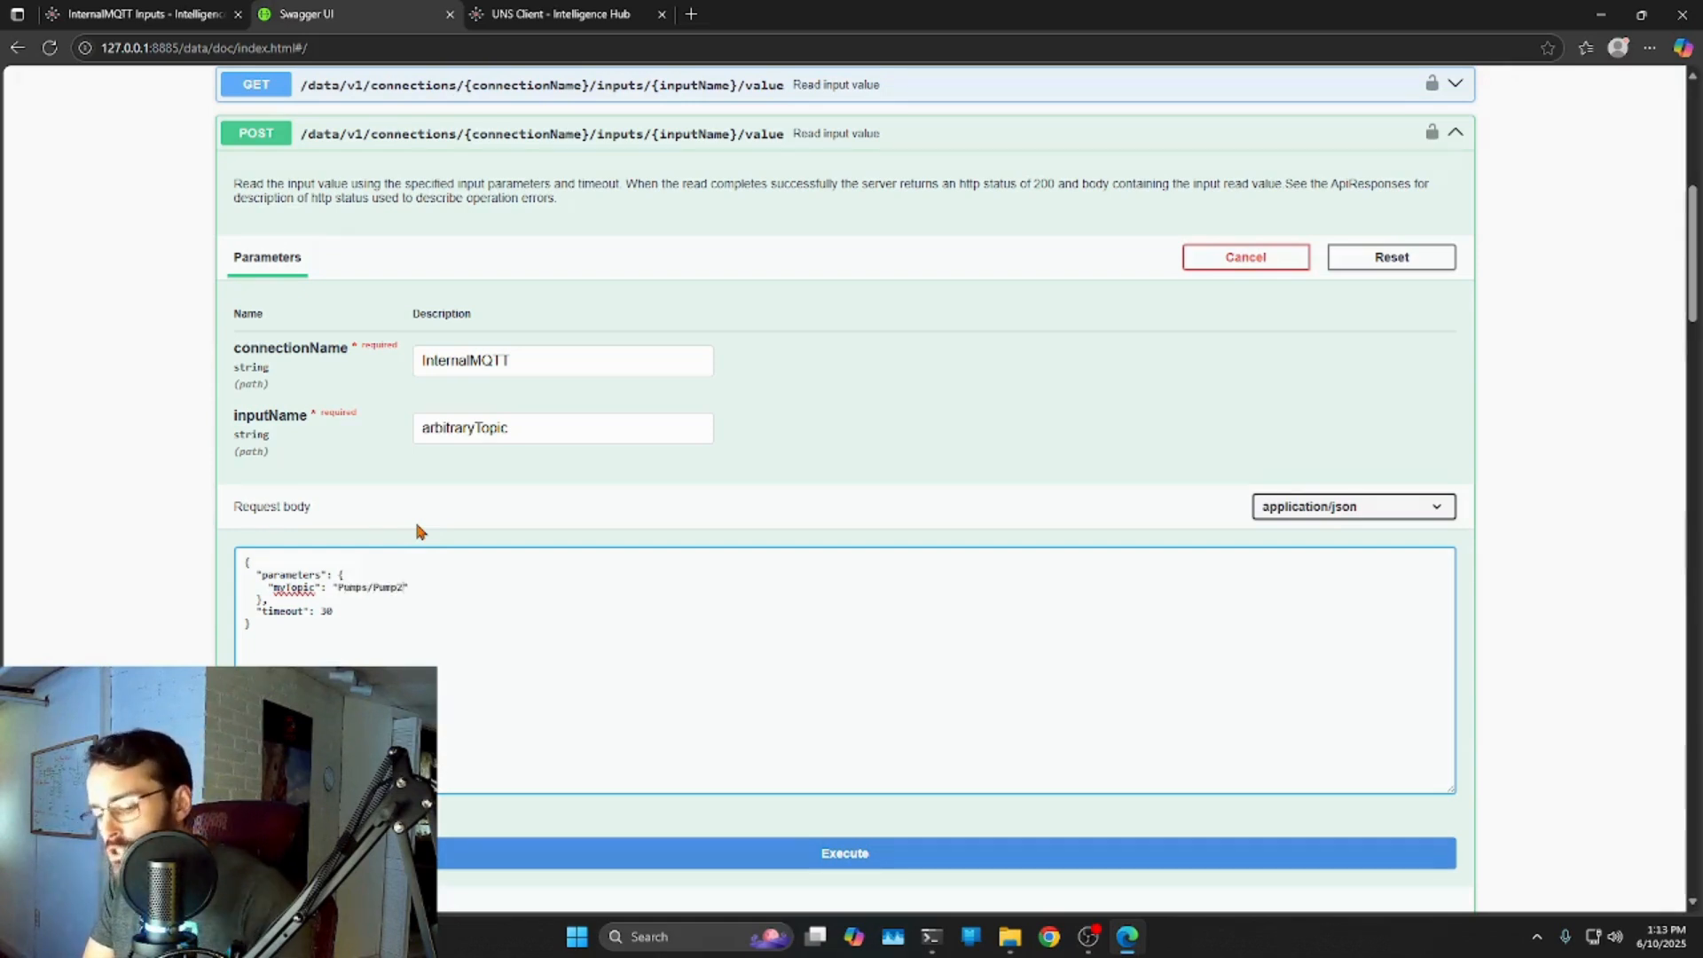
pyautogui.scroll(-1, 399, 603)
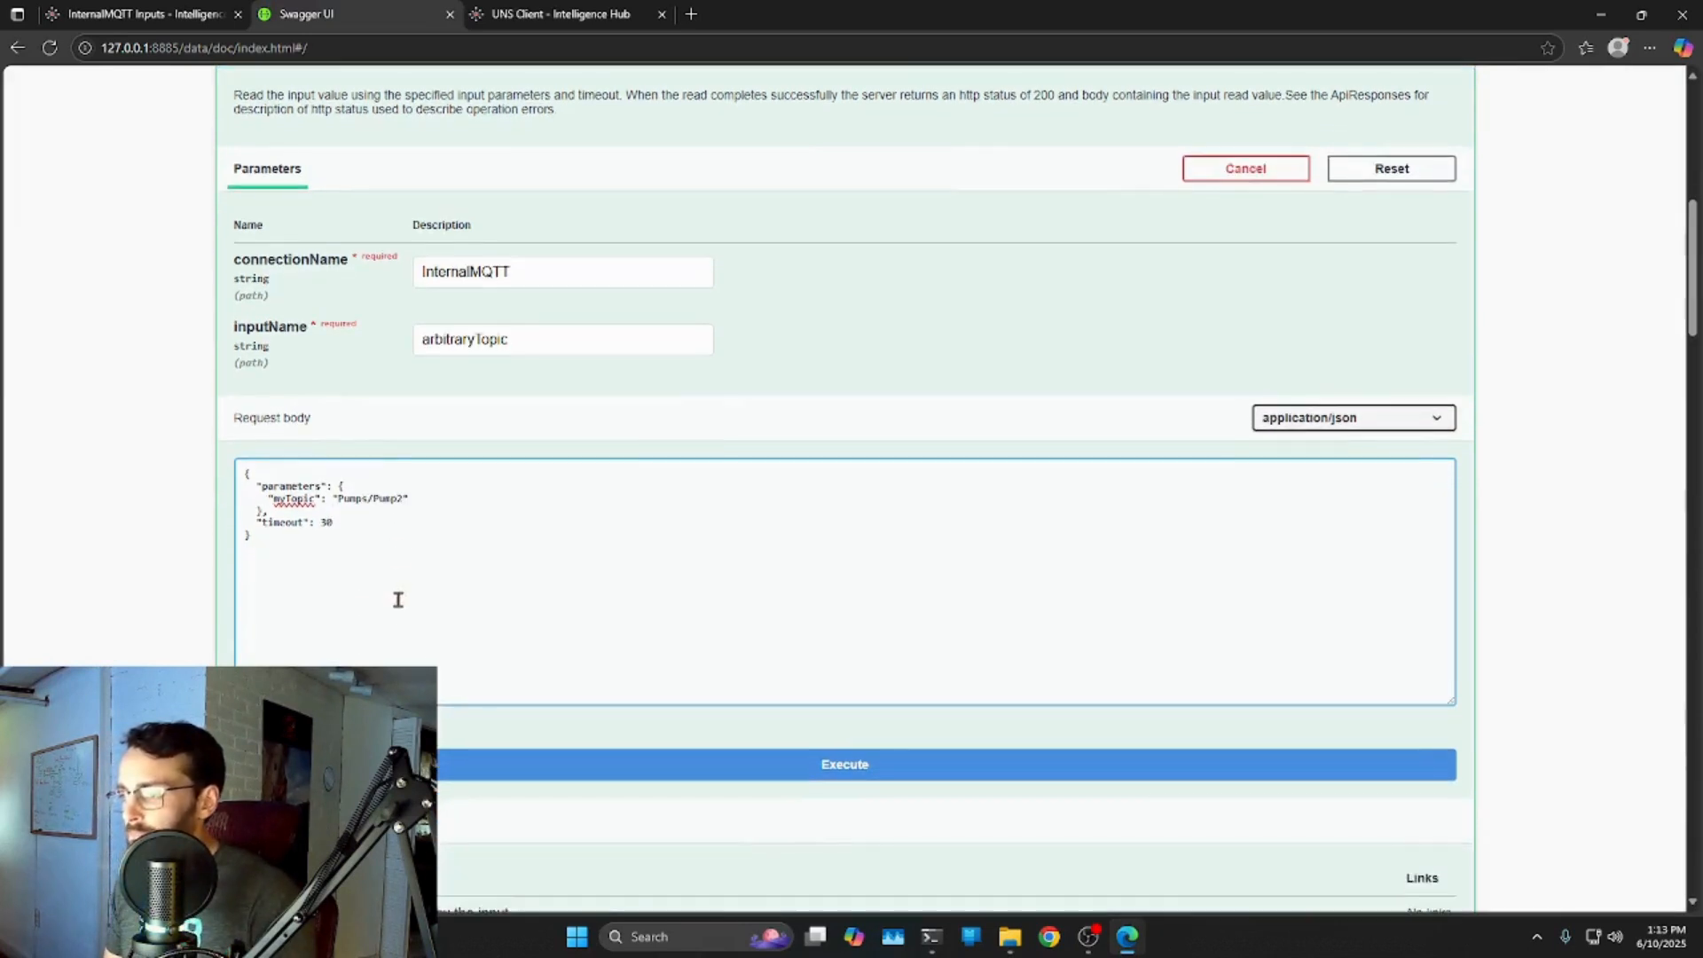
pyautogui.moveTo(251, 492)
pyautogui.mouseDown()
pyautogui.moveTo(351, 494)
pyautogui.moveTo(269, 511)
pyautogui.mouseUp()
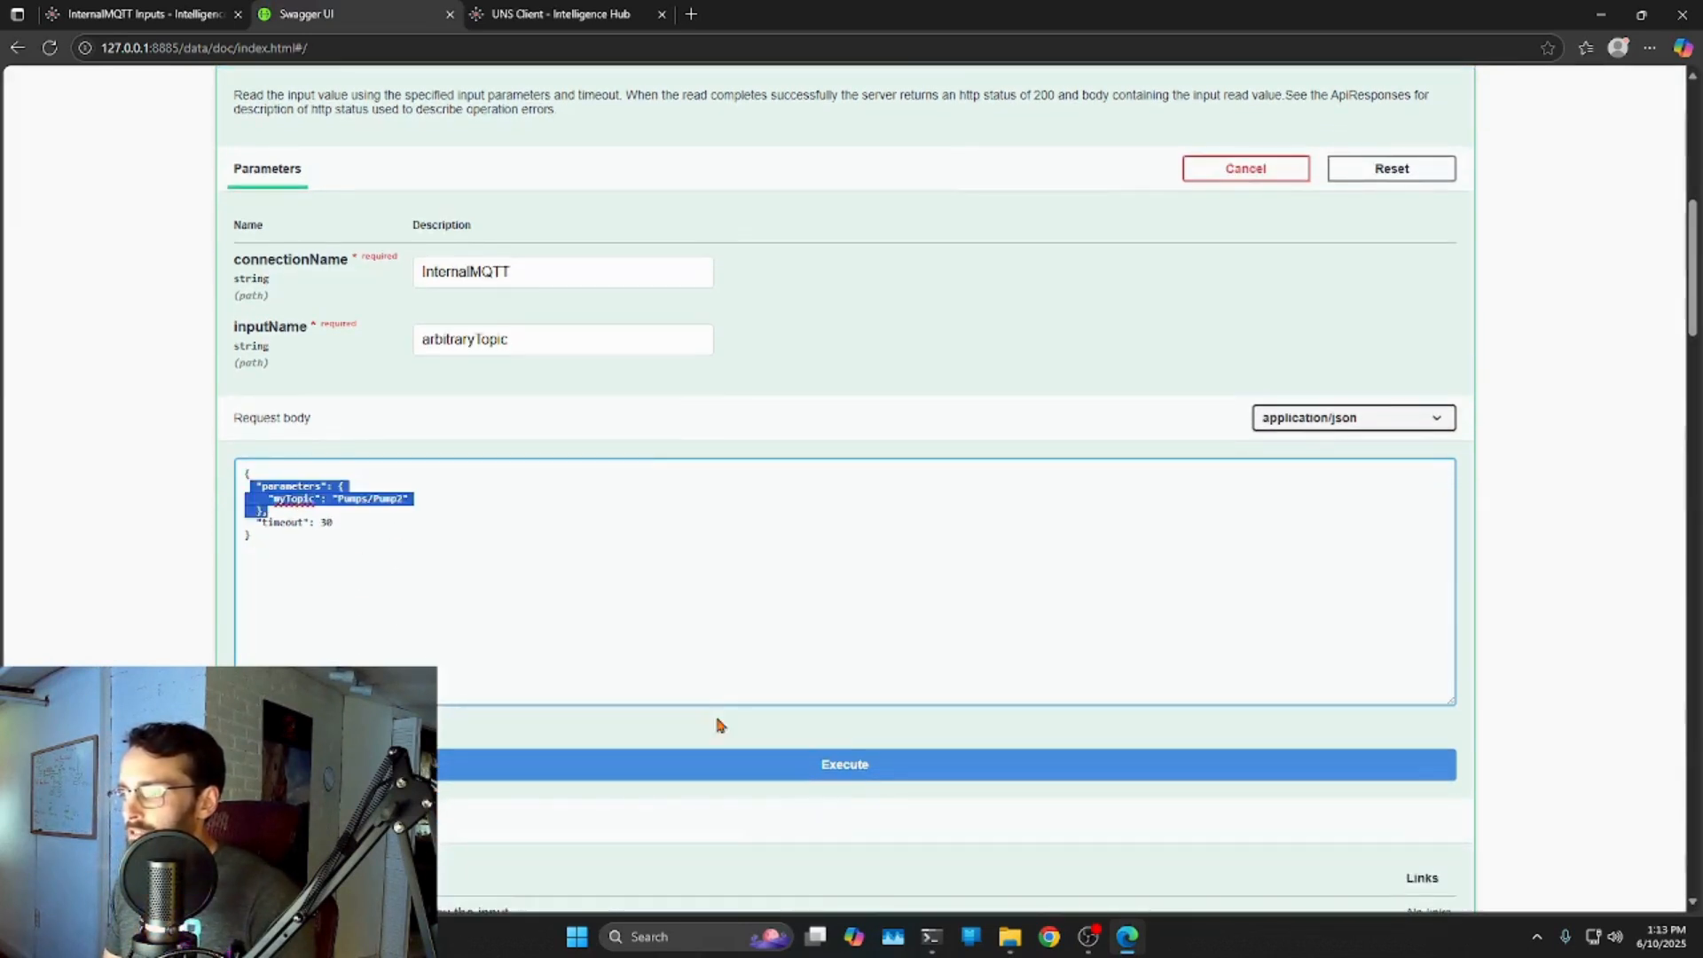
pyautogui.click(866, 768)
# Note the 401 Unauthorized code, collapse the POST read-input operation, and find POST /data/v1/login under Base.
pyautogui.scroll(-6, 710, 656)
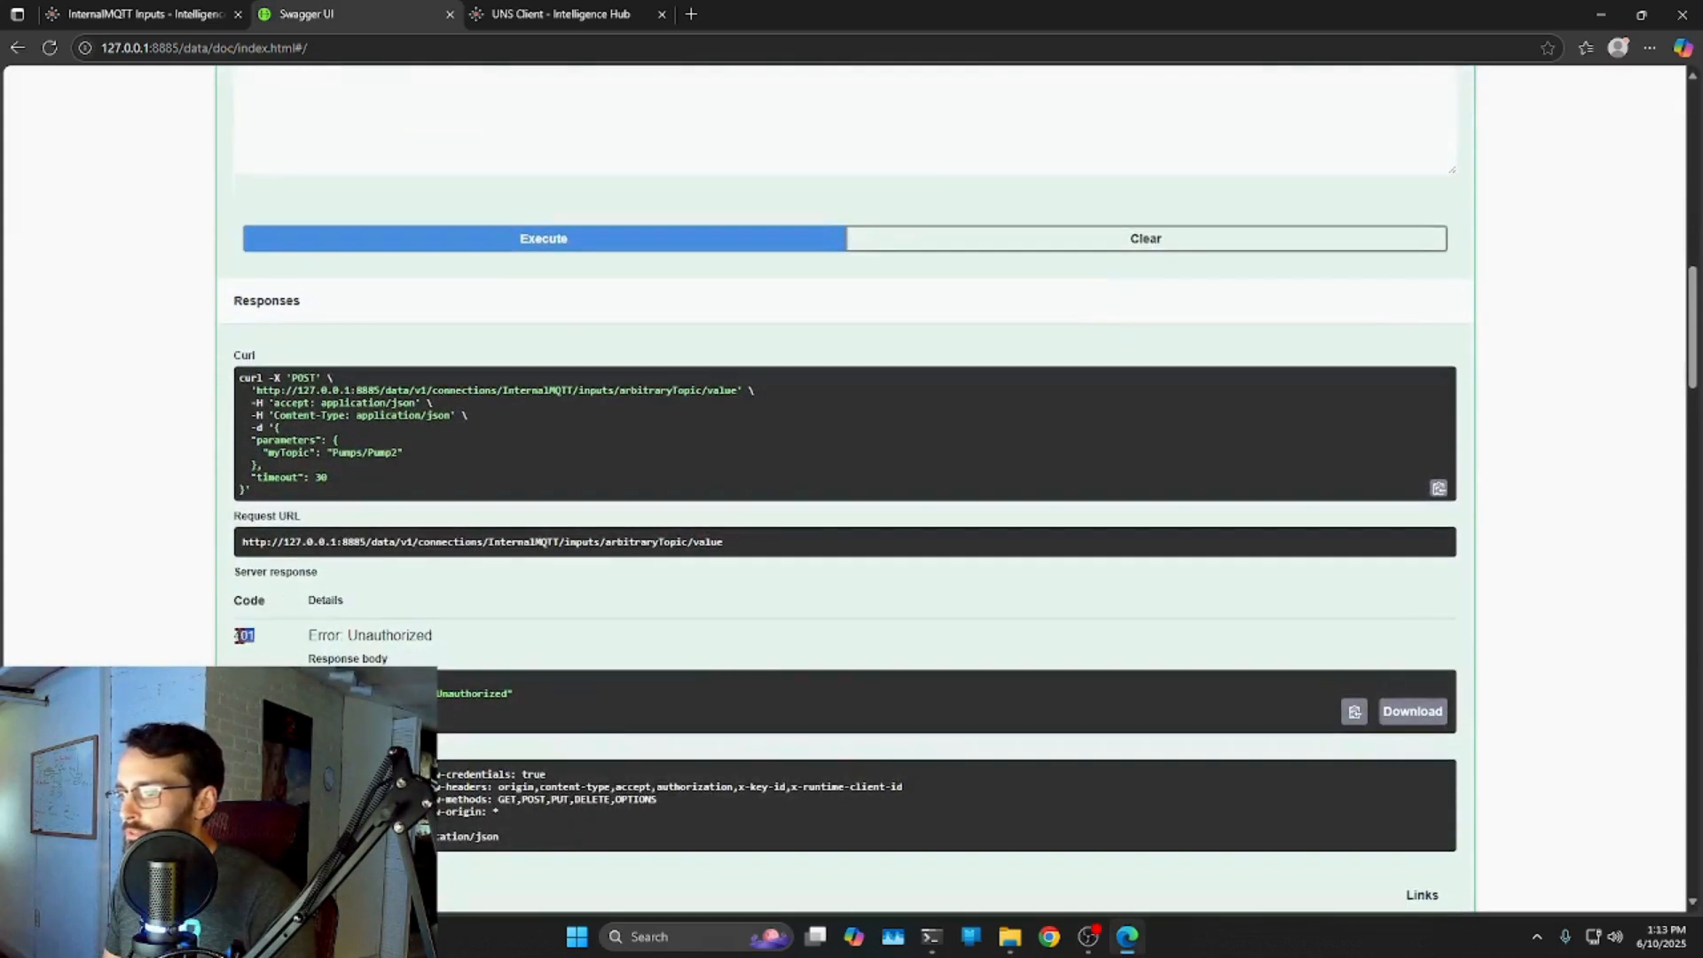
pyautogui.moveTo(240, 636); pyautogui.dragTo(235, 638)
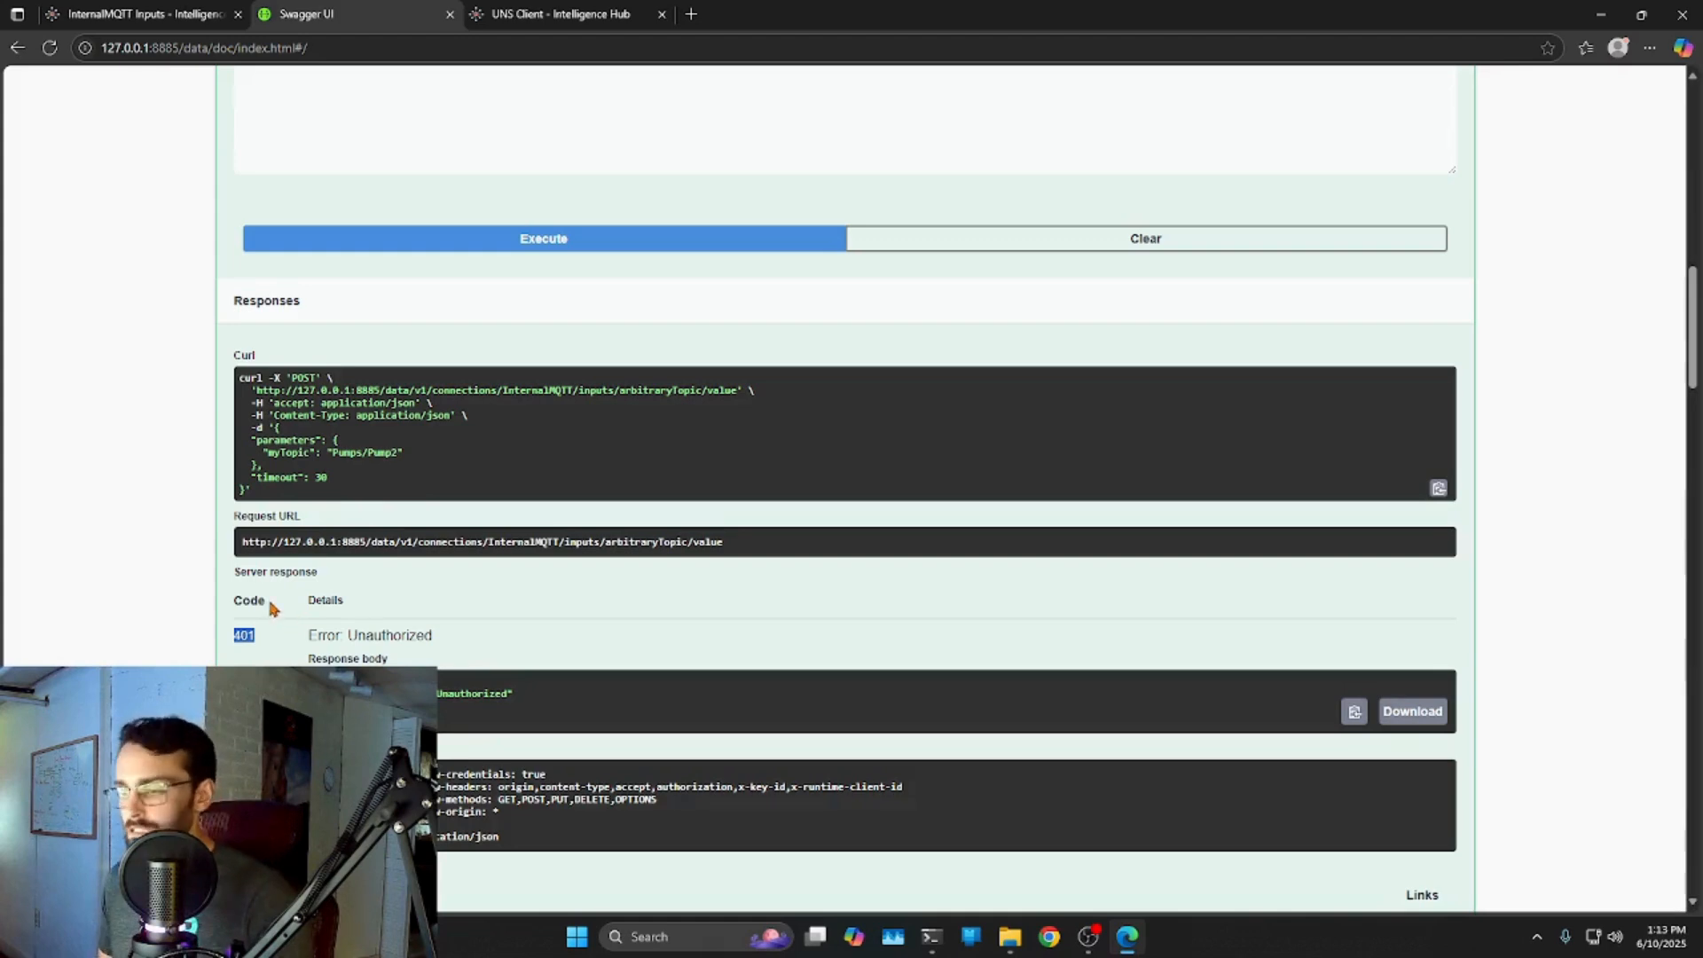
pyautogui.scroll(10, 266, 603)
pyautogui.scroll(1, 227, 559)
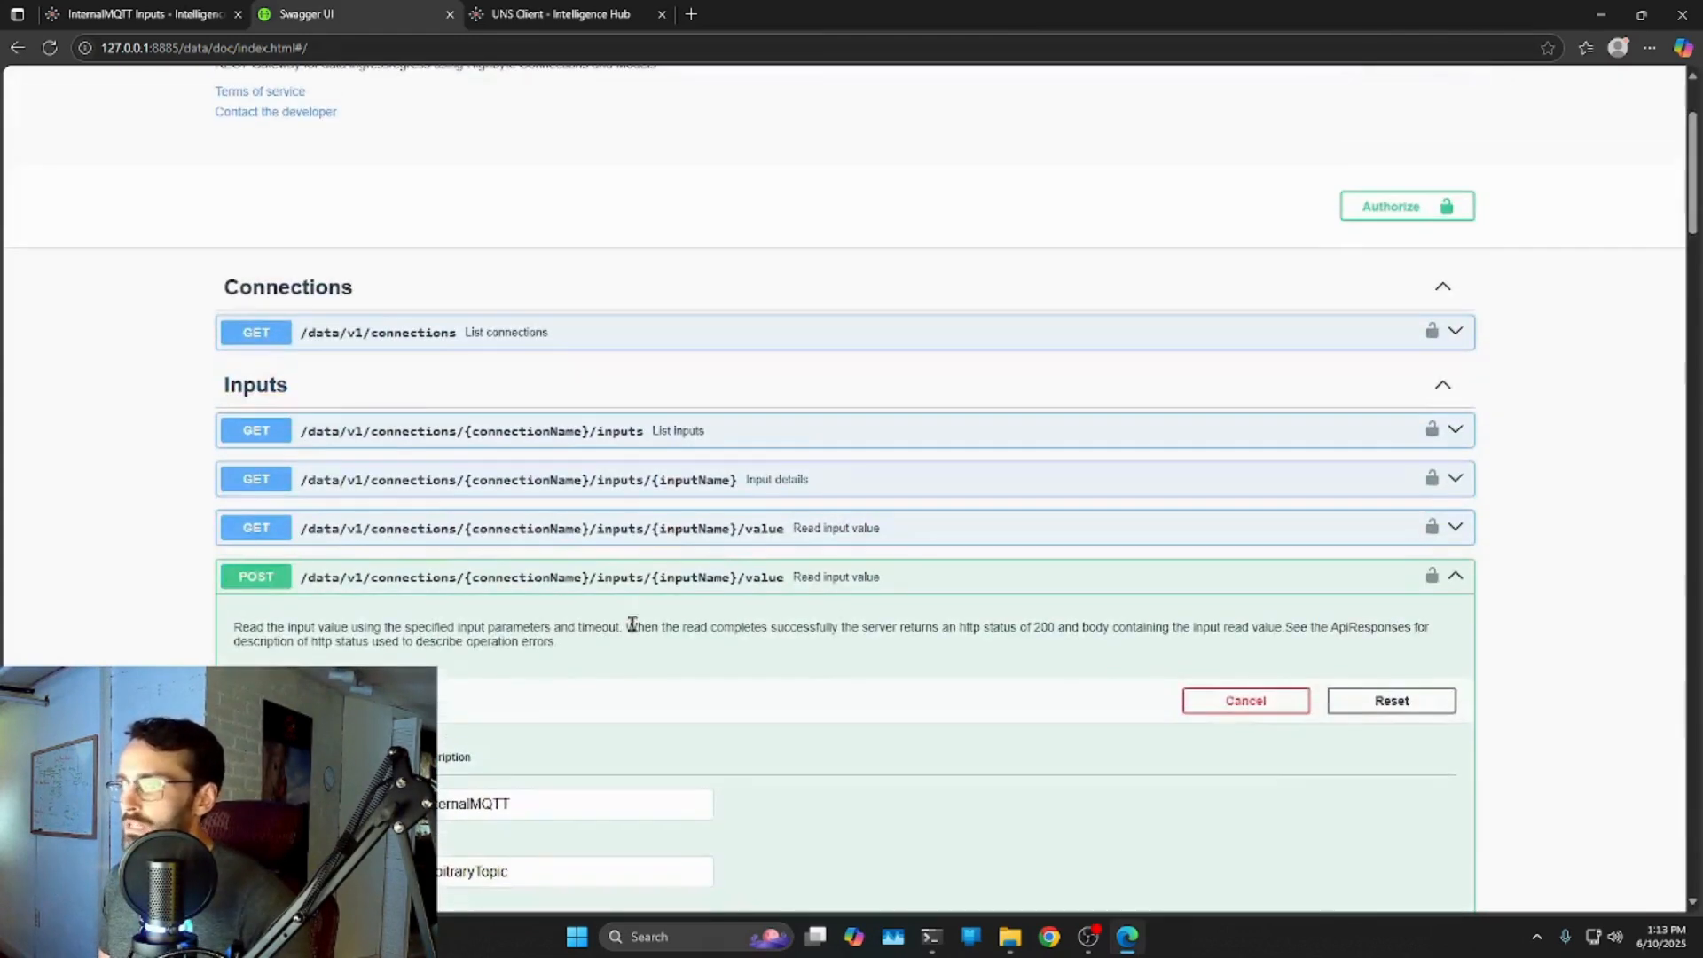
pyautogui.click(1457, 579)
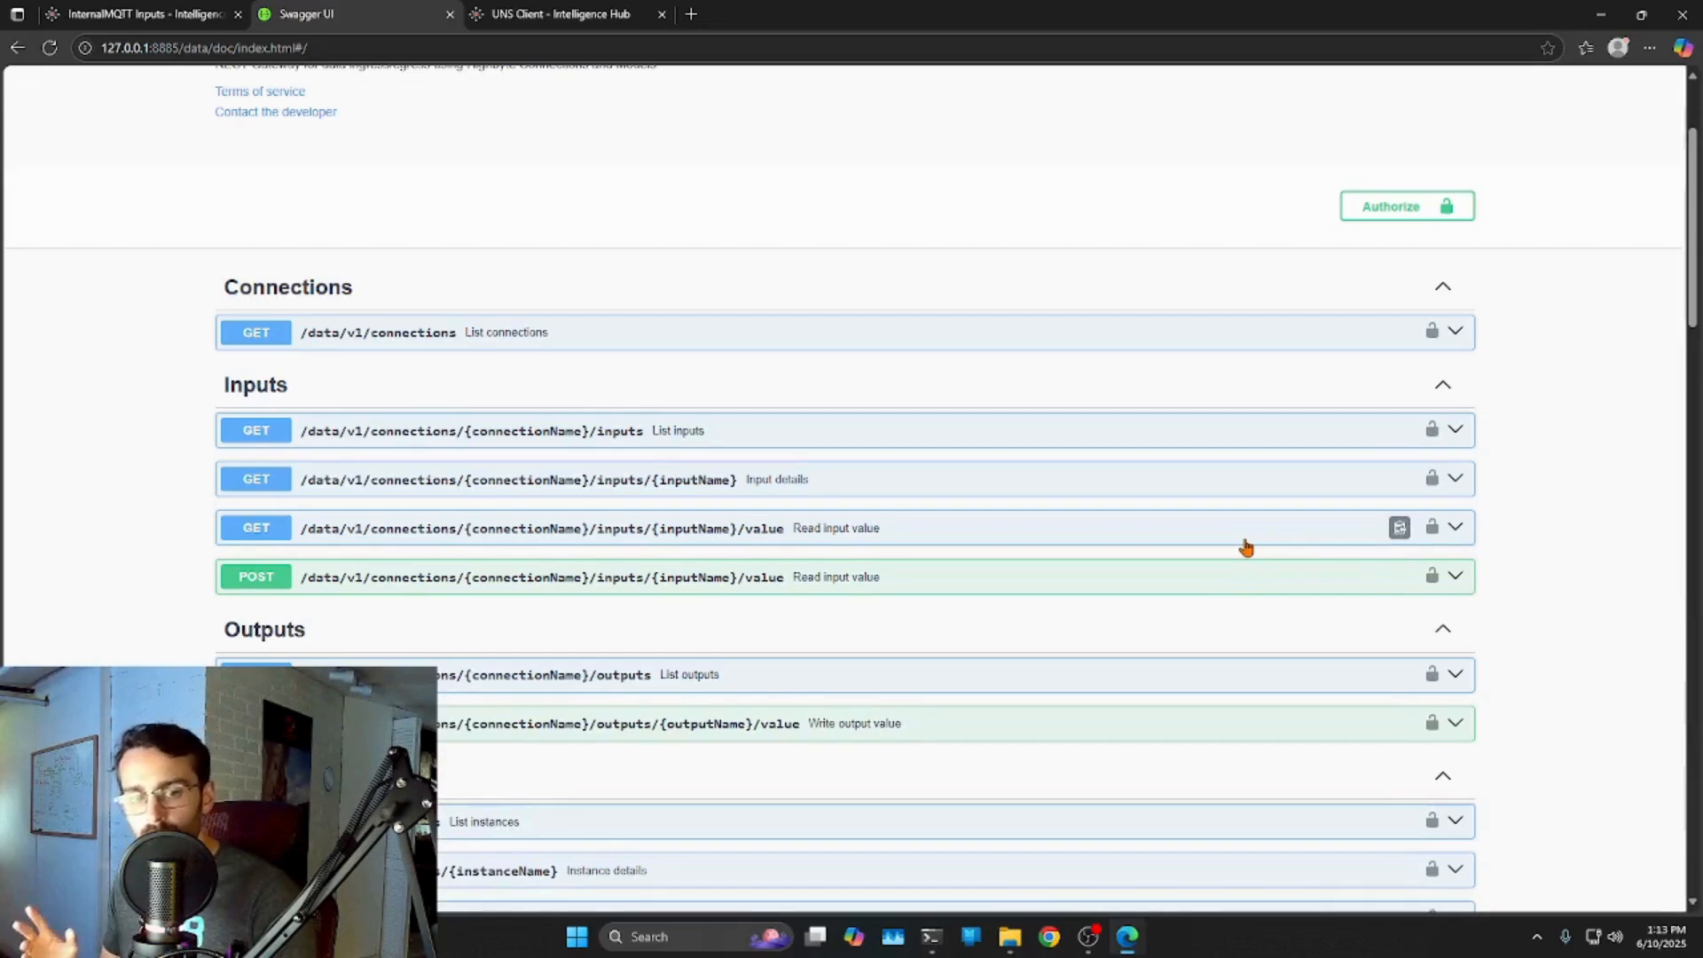
pyautogui.scroll(-8, 390, 337)
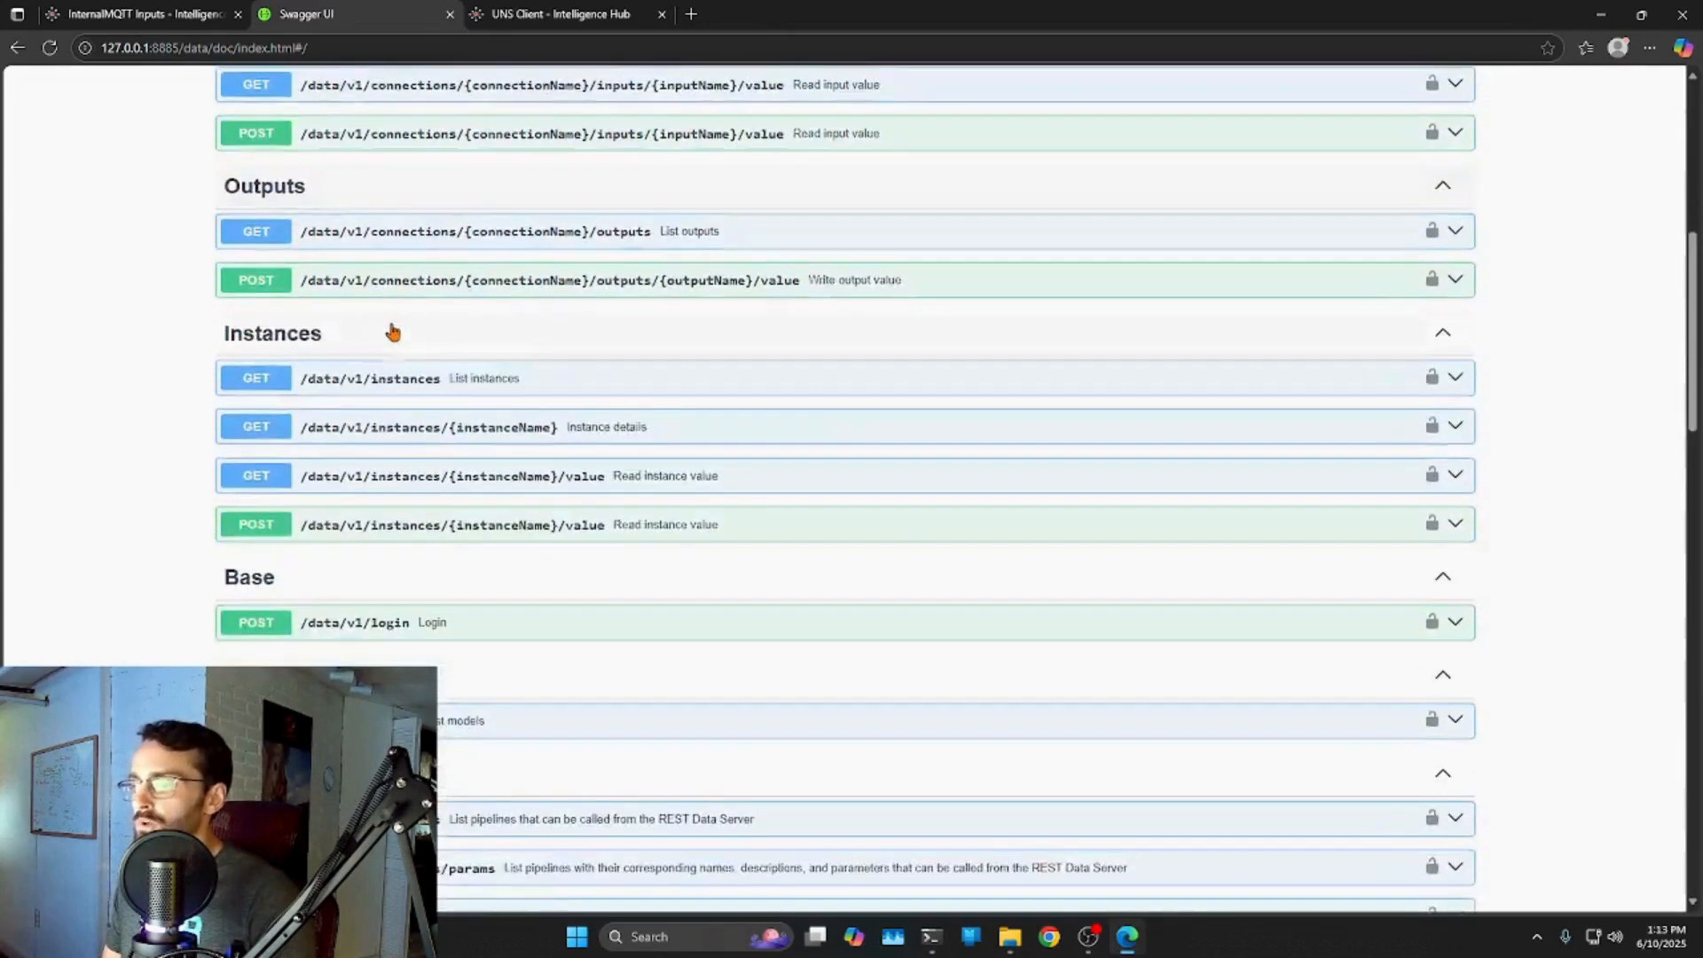
pyautogui.scroll(-2, 387, 335)
pyautogui.scroll(-2, 539, 446)
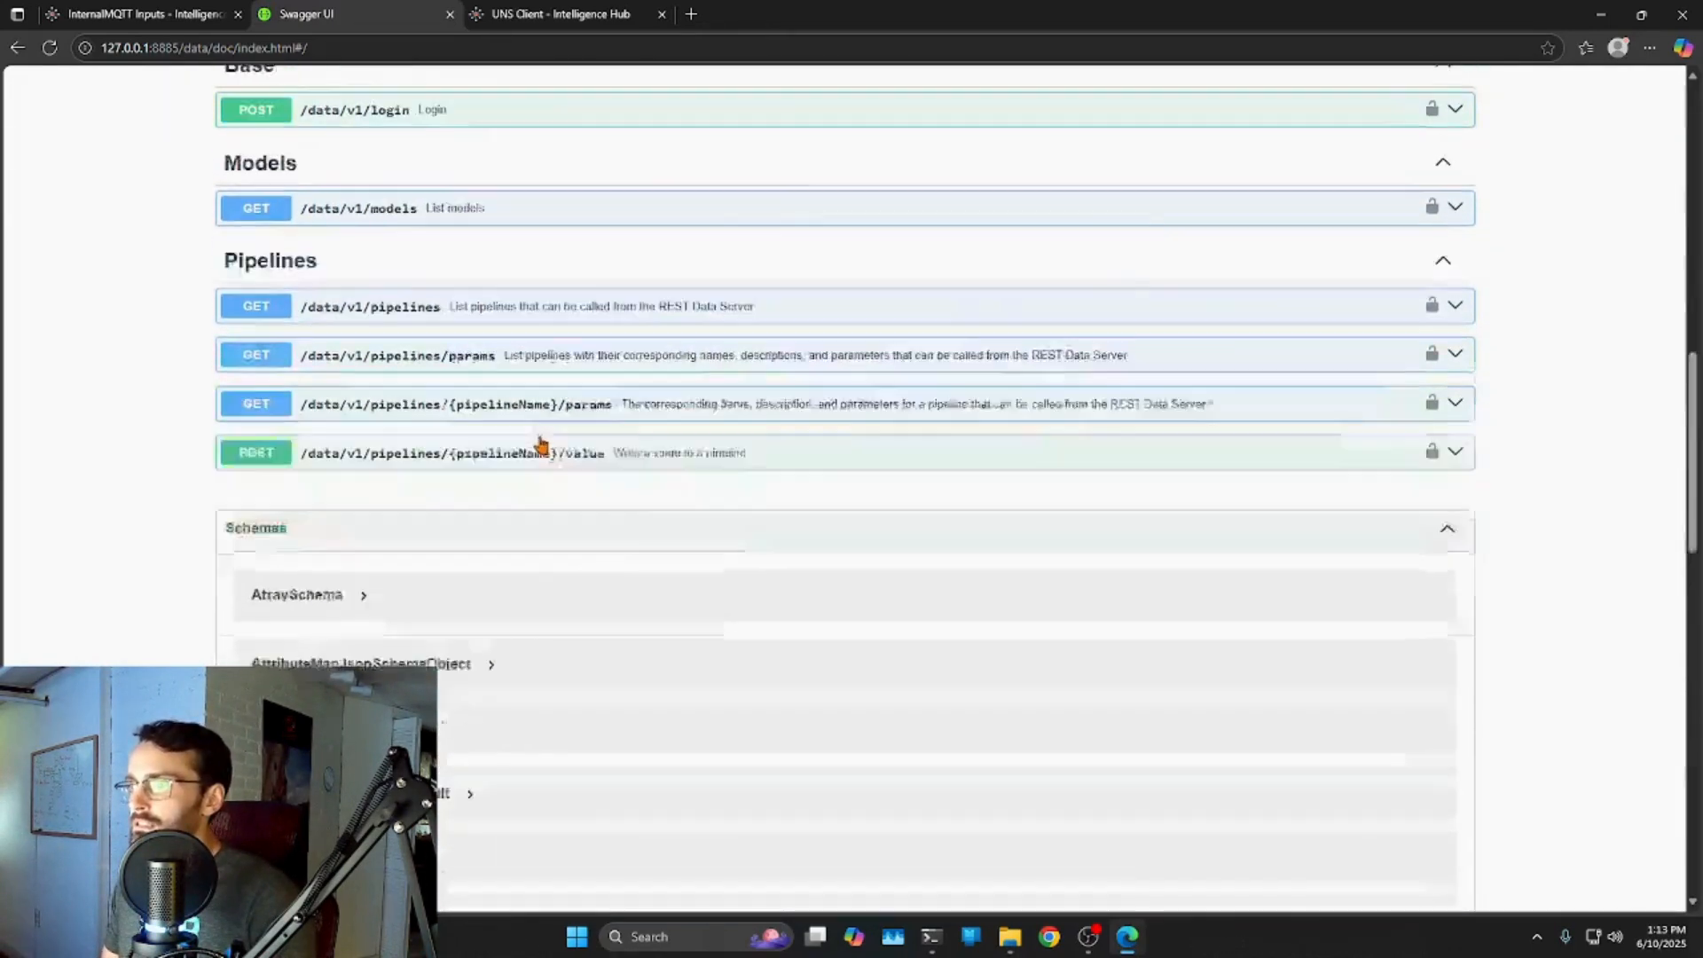
pyautogui.scroll(2, 321, 454)
pyautogui.scroll(1, 322, 453)
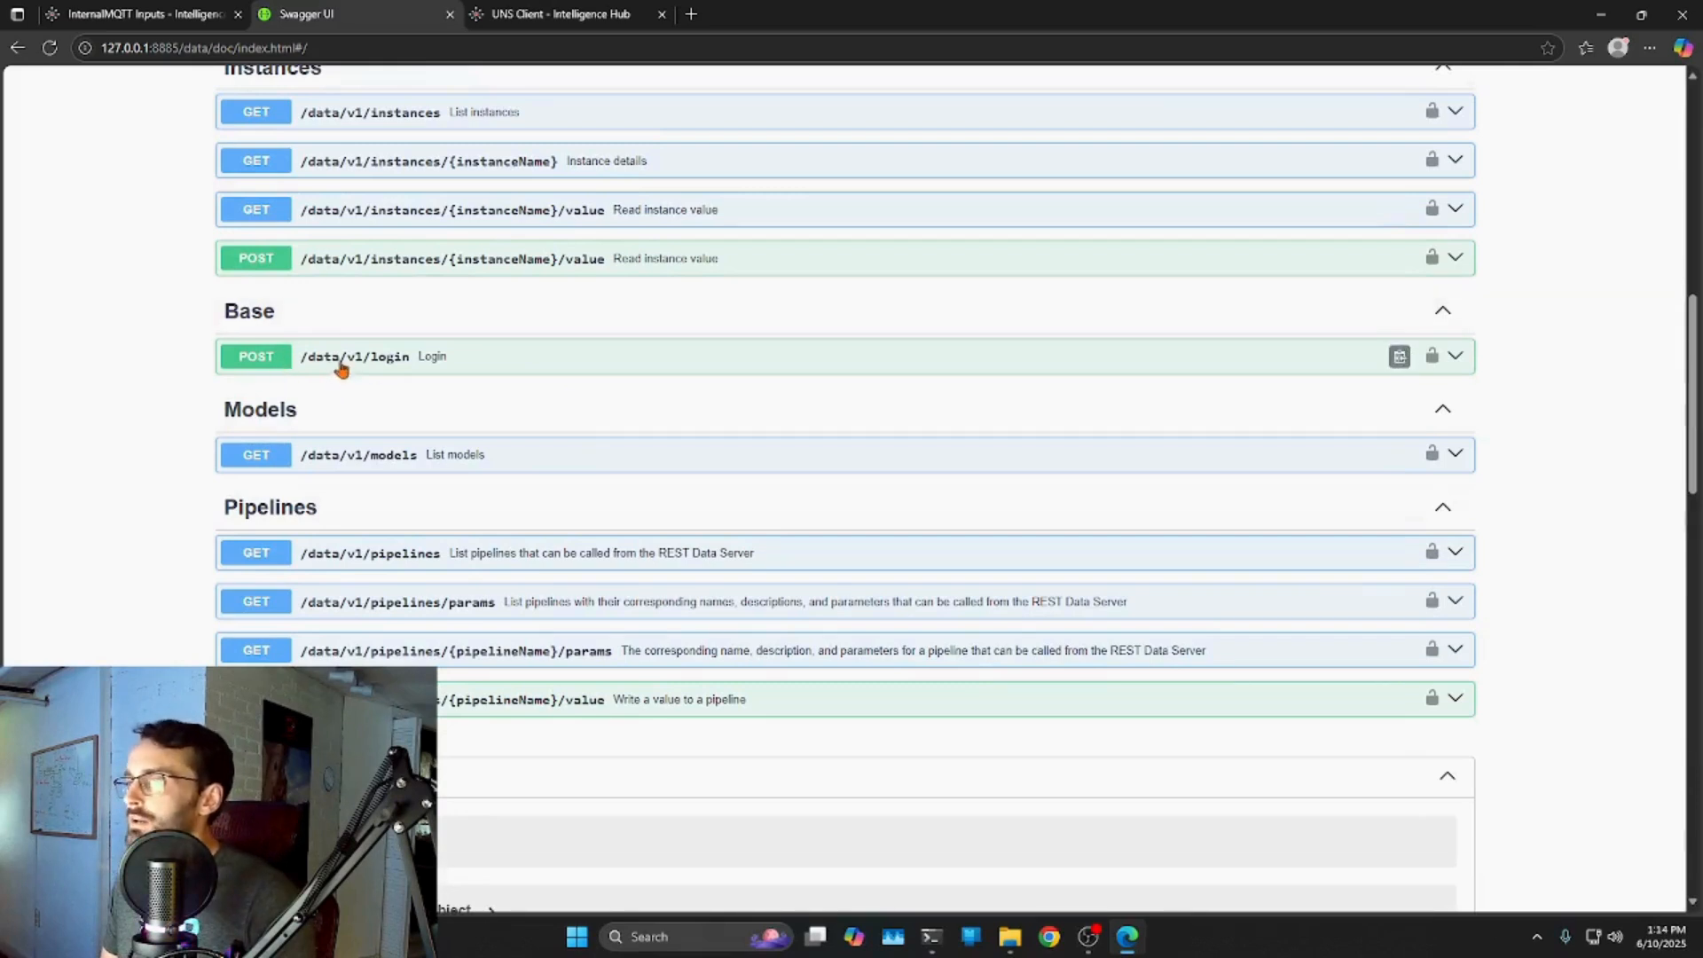
# Execute POST /data/v1/login with username administrator and an empty password.
pyautogui.click(1456, 356)
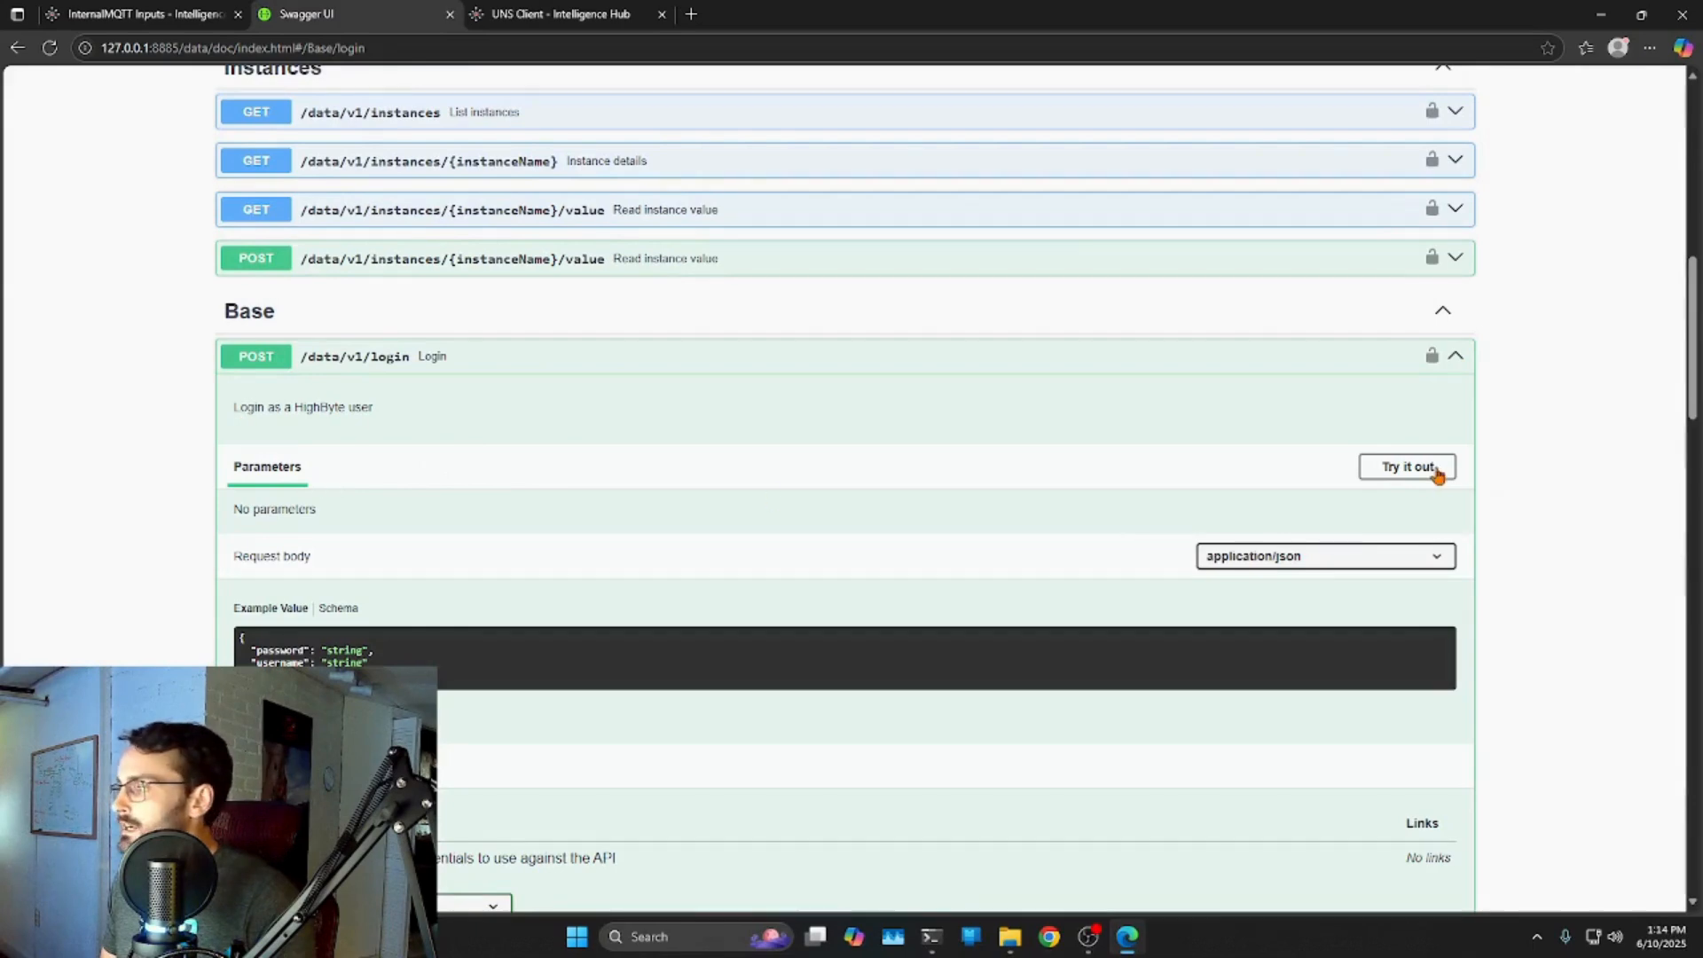
pyautogui.click(1376, 467)
pyautogui.scroll(-2, 630, 430)
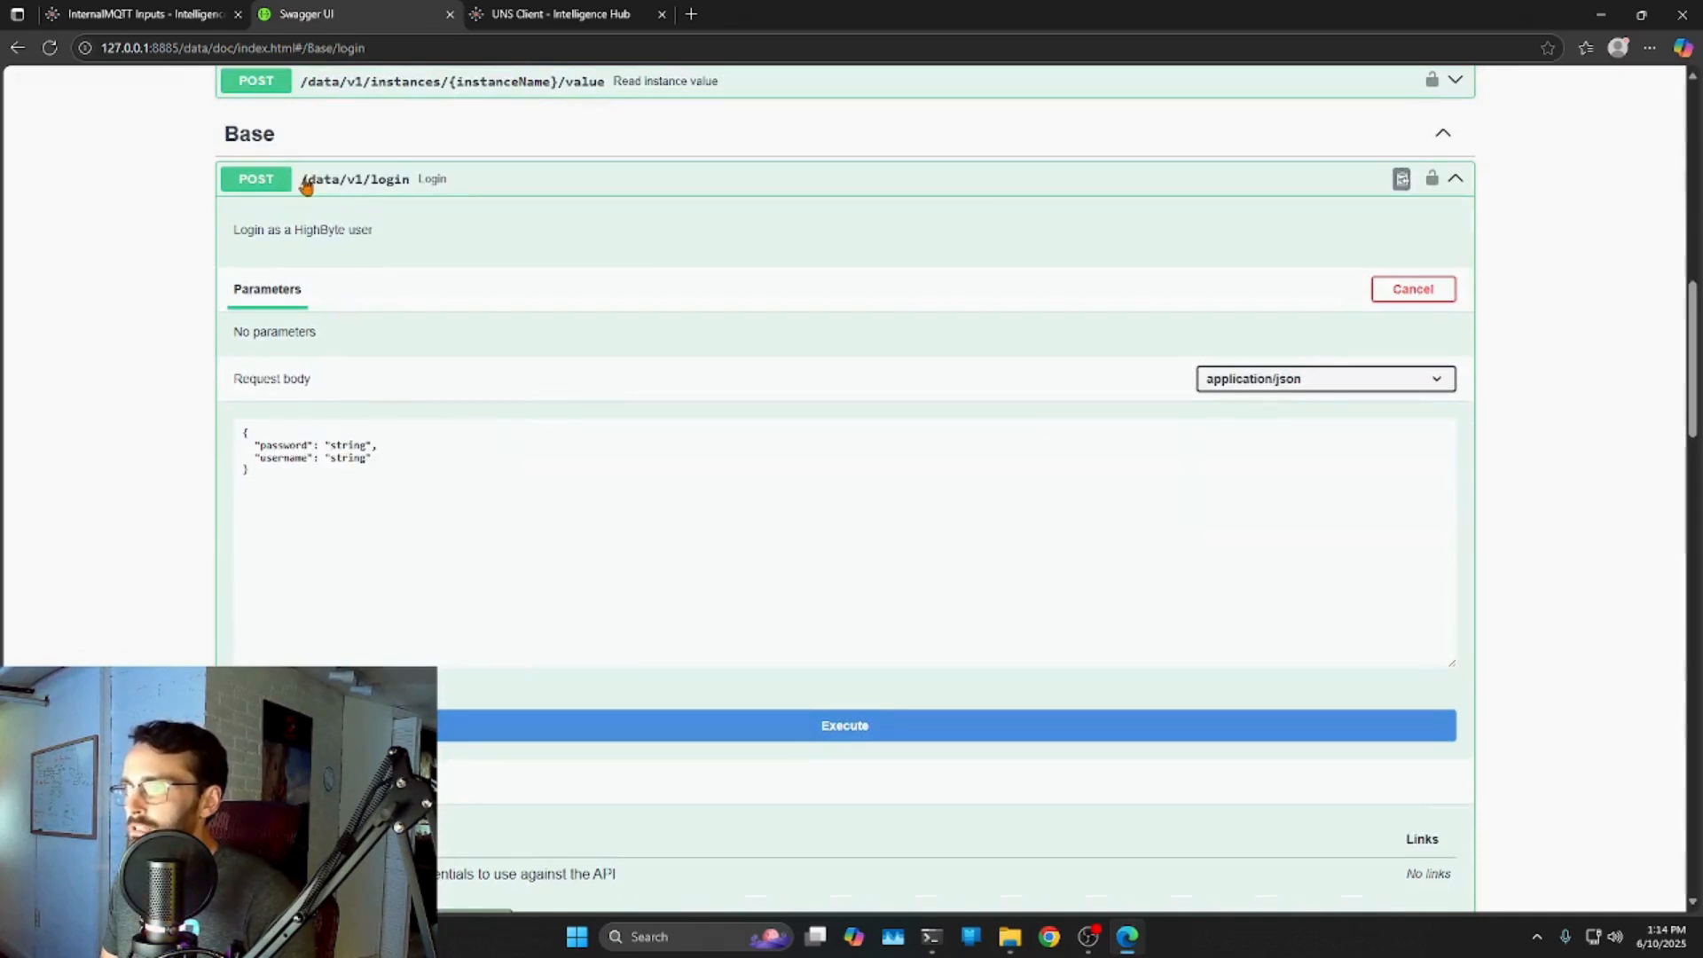
pyautogui.click(331, 443)
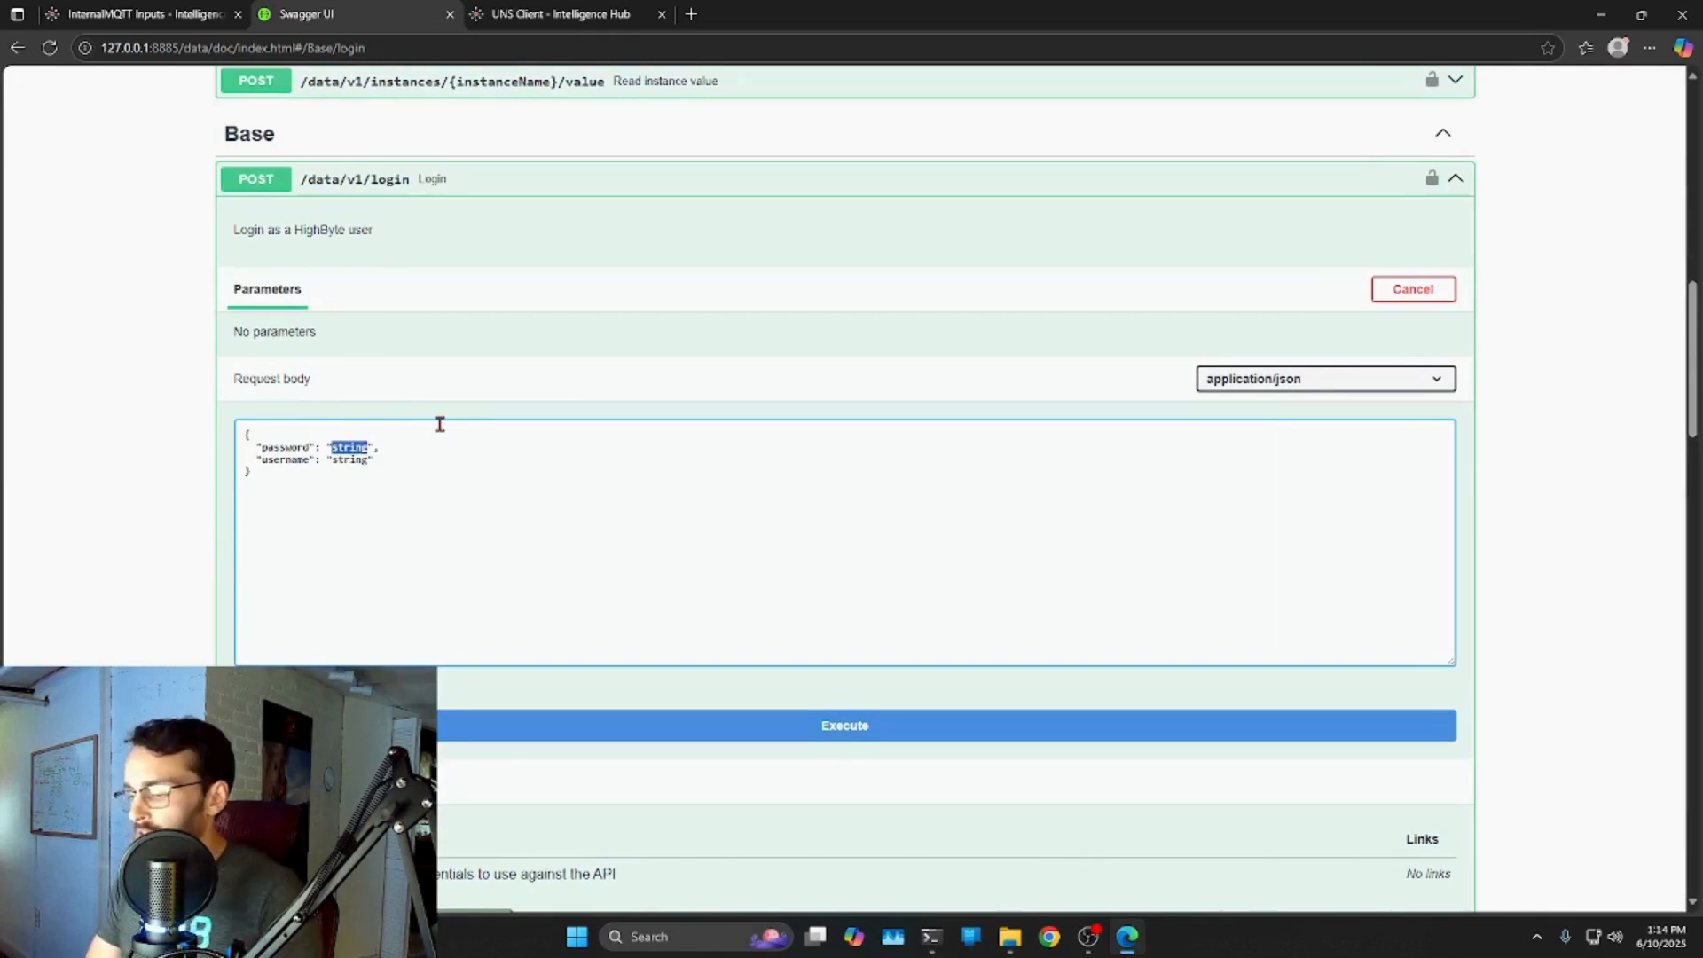
pyautogui.press('BackSpace')
pyautogui.moveTo(336, 457); pyautogui.dragTo(369, 458)
pyautogui.write('admin')
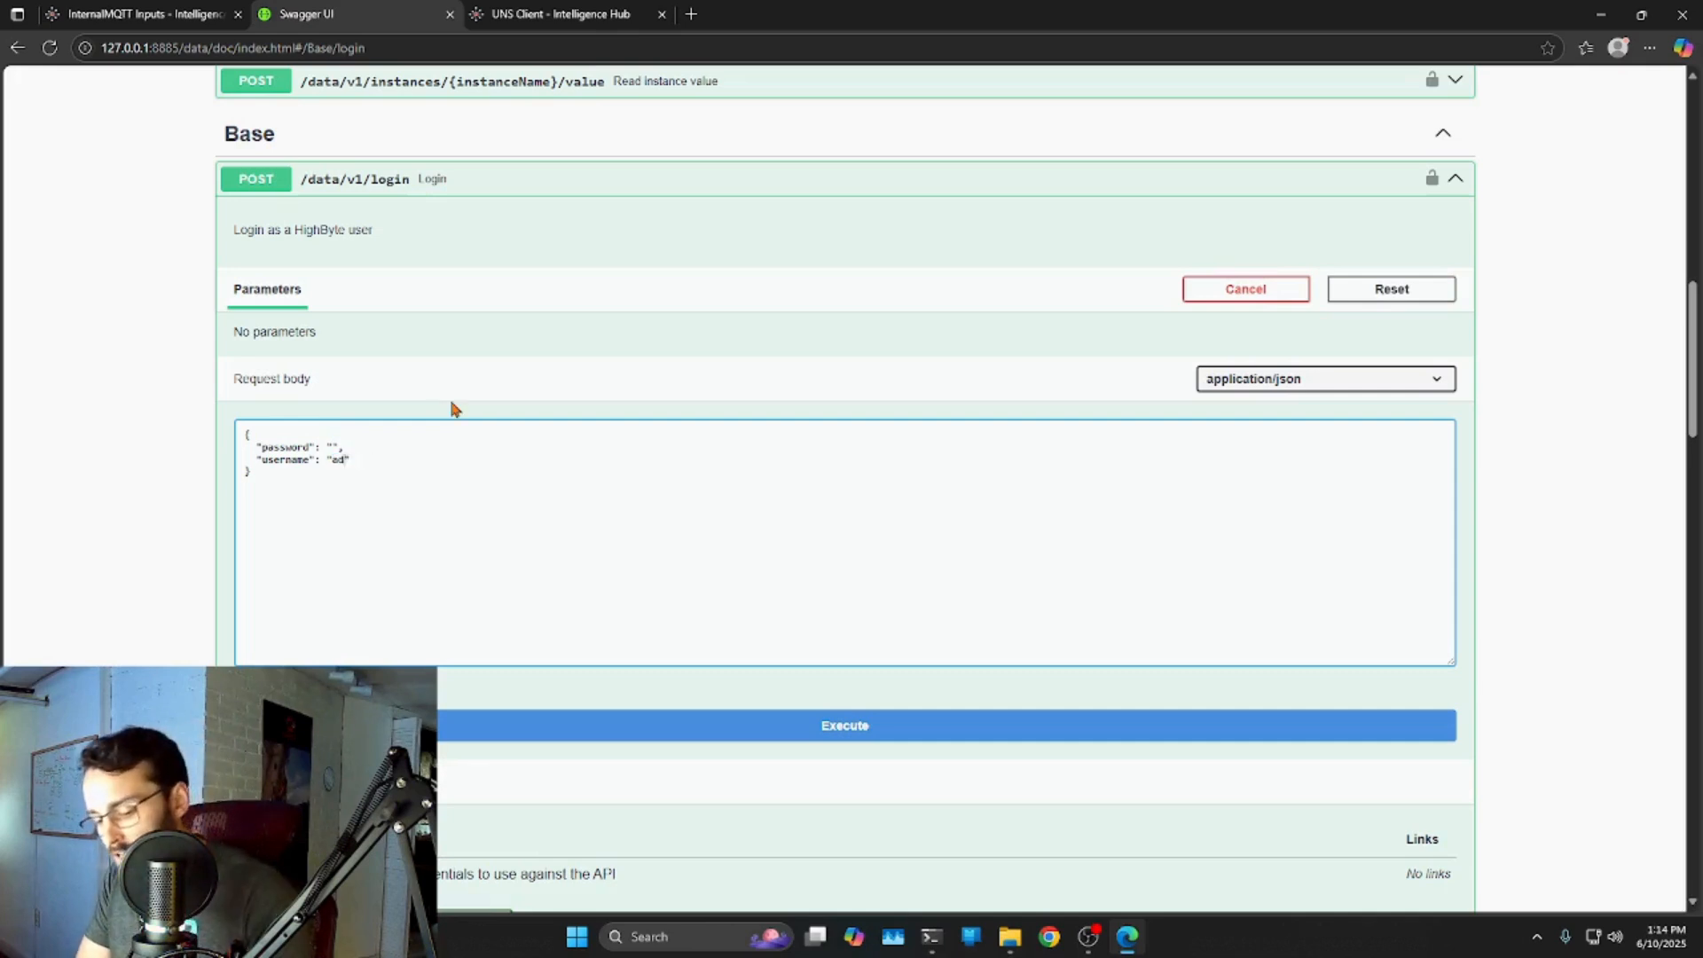
pyautogui.write('istrator')
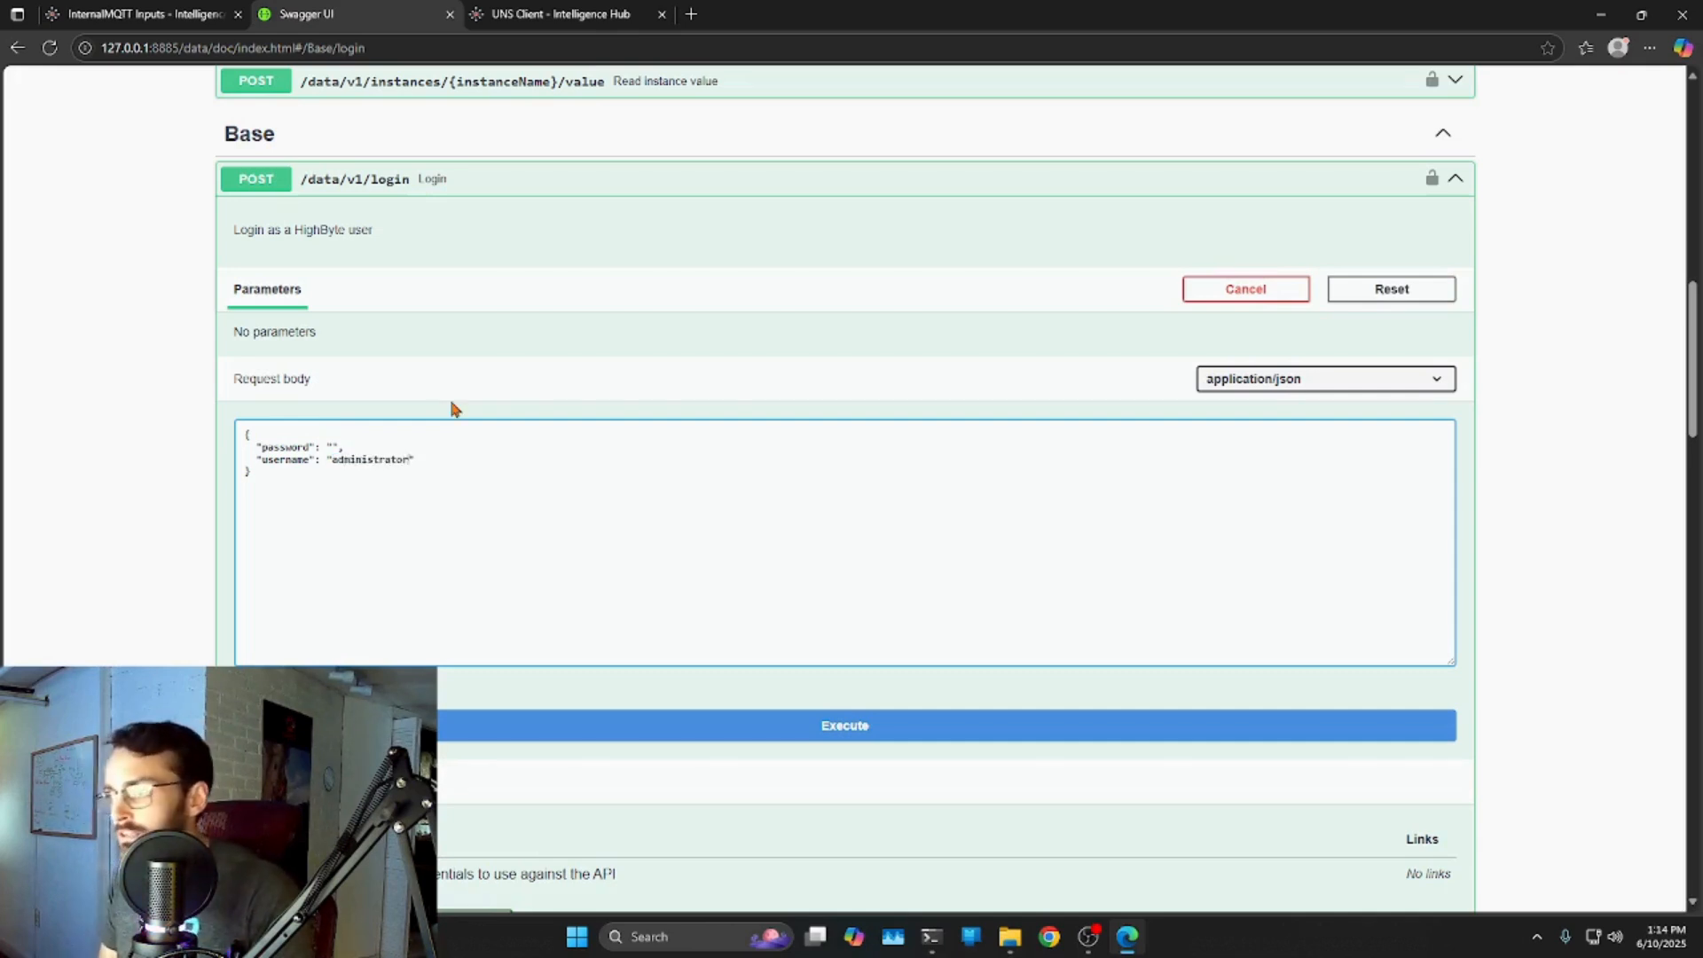
pyautogui.click(850, 727)
# Review the 200 response code, curl command, request URL and login response body.
pyautogui.scroll(-3, 417, 568)
pyautogui.scroll(-1, 417, 568)
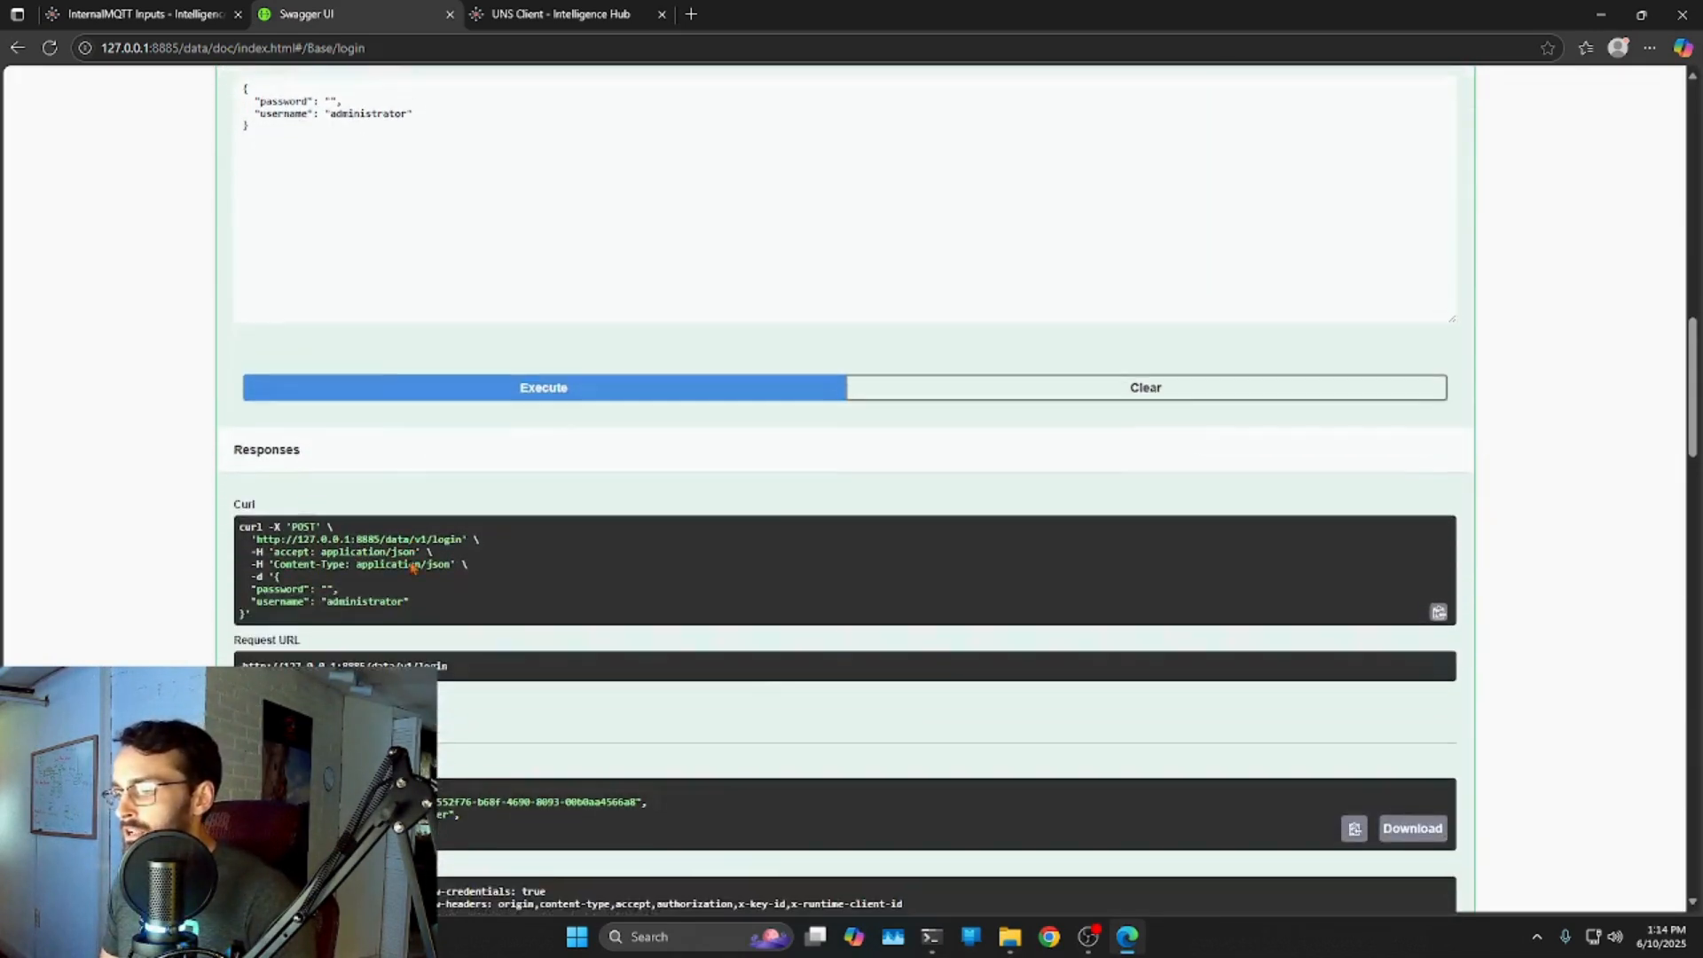
pyautogui.doubleClick(244, 749)
pyautogui.scroll(-2, 417, 507)
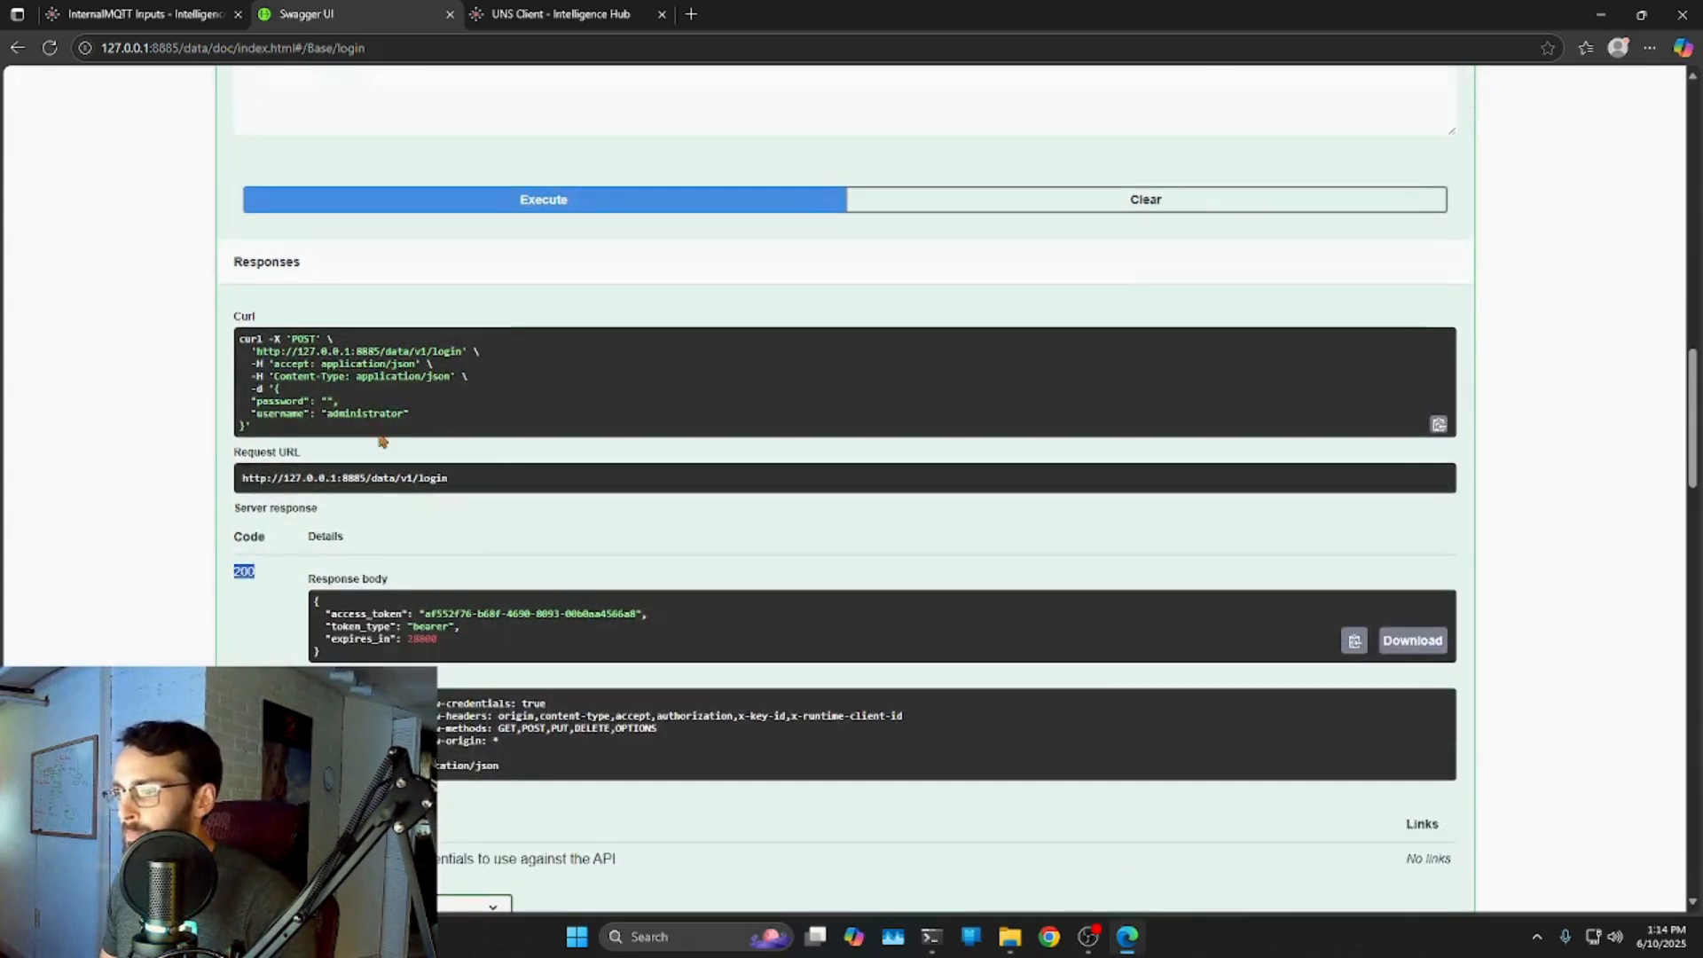
pyautogui.moveTo(240, 340); pyautogui.dragTo(361, 409)
pyautogui.click(377, 417)
pyautogui.scroll(-1, 523, 470)
pyautogui.scroll(-1, 523, 473)
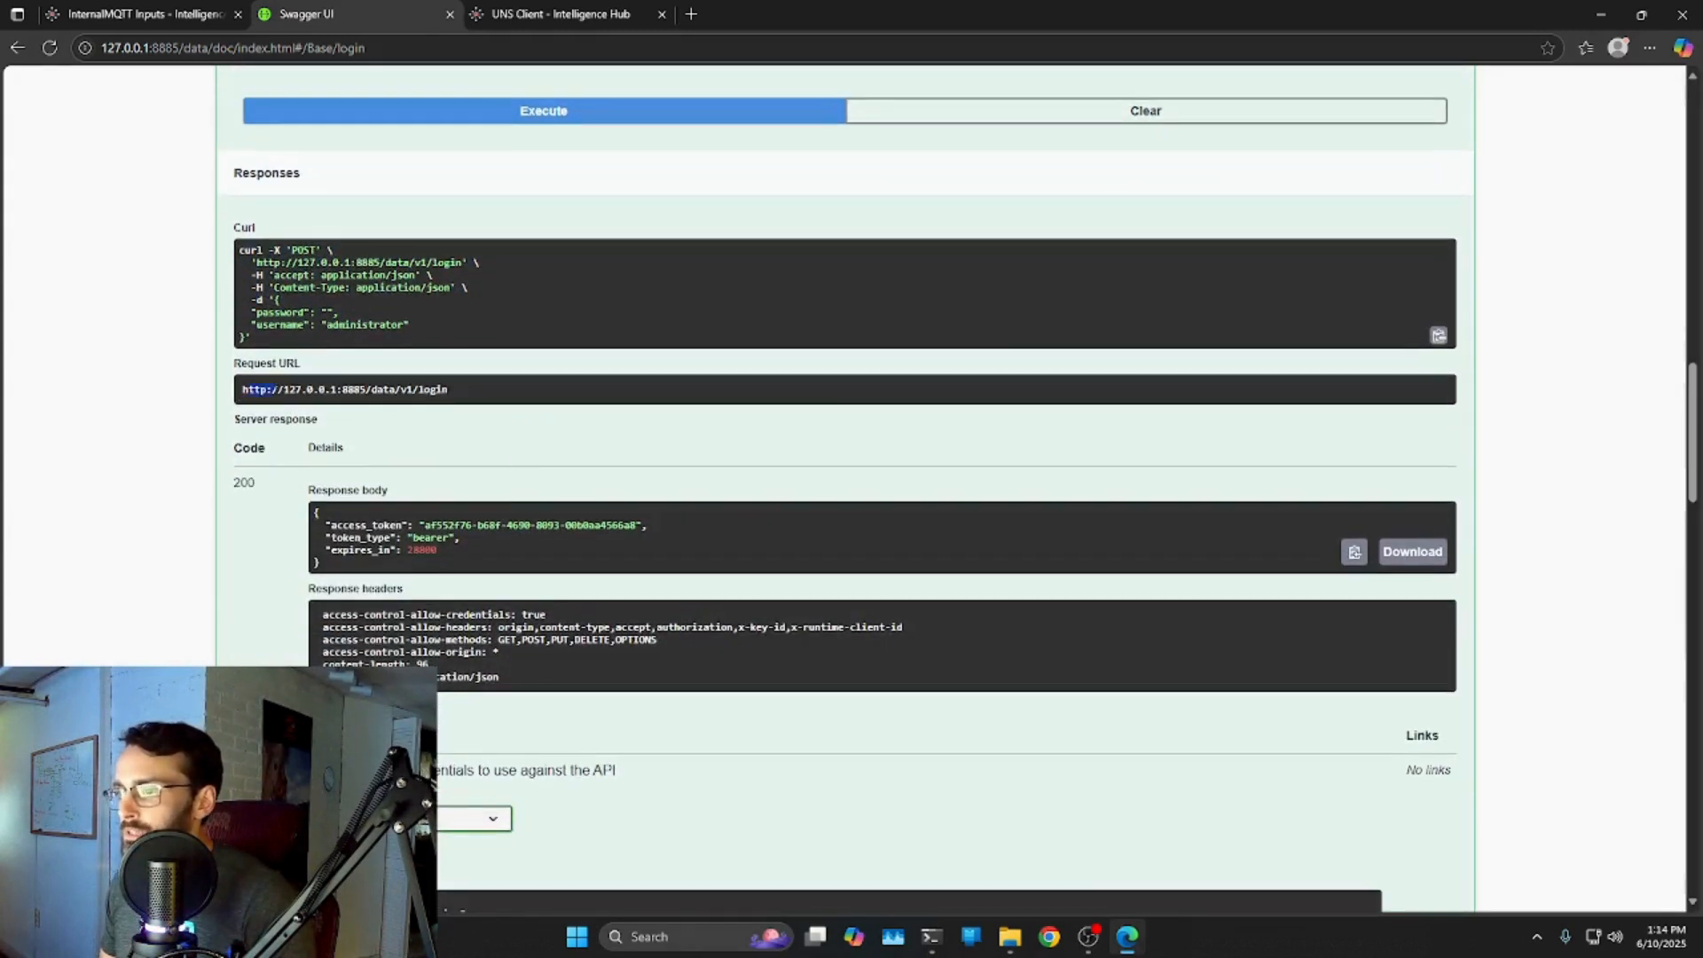
pyautogui.click(639, 504)
pyautogui.moveTo(328, 525); pyautogui.dragTo(471, 556)
pyautogui.click(413, 531)
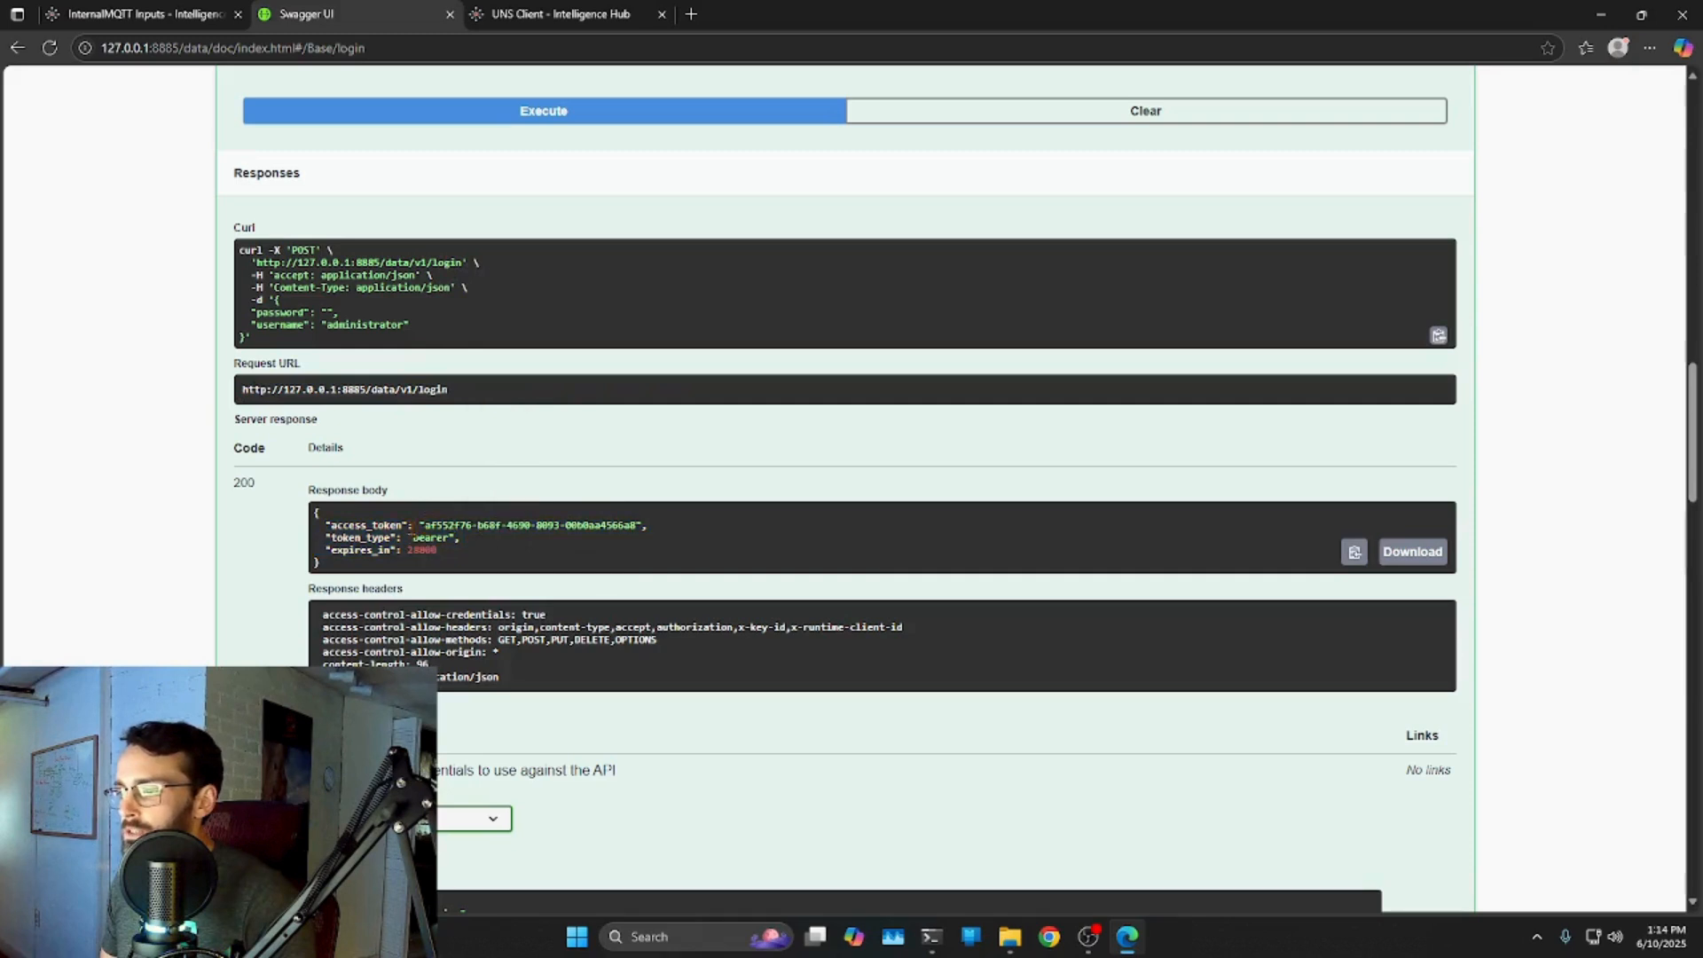
# Copy the bearer access token from the login response.
pyautogui.moveTo(444, 538); pyautogui.dragTo(635, 525)
pyautogui.click(464, 561)
pyautogui.rightClick(619, 530)
pyautogui.click(666, 542)
pyautogui.click(559, 556)
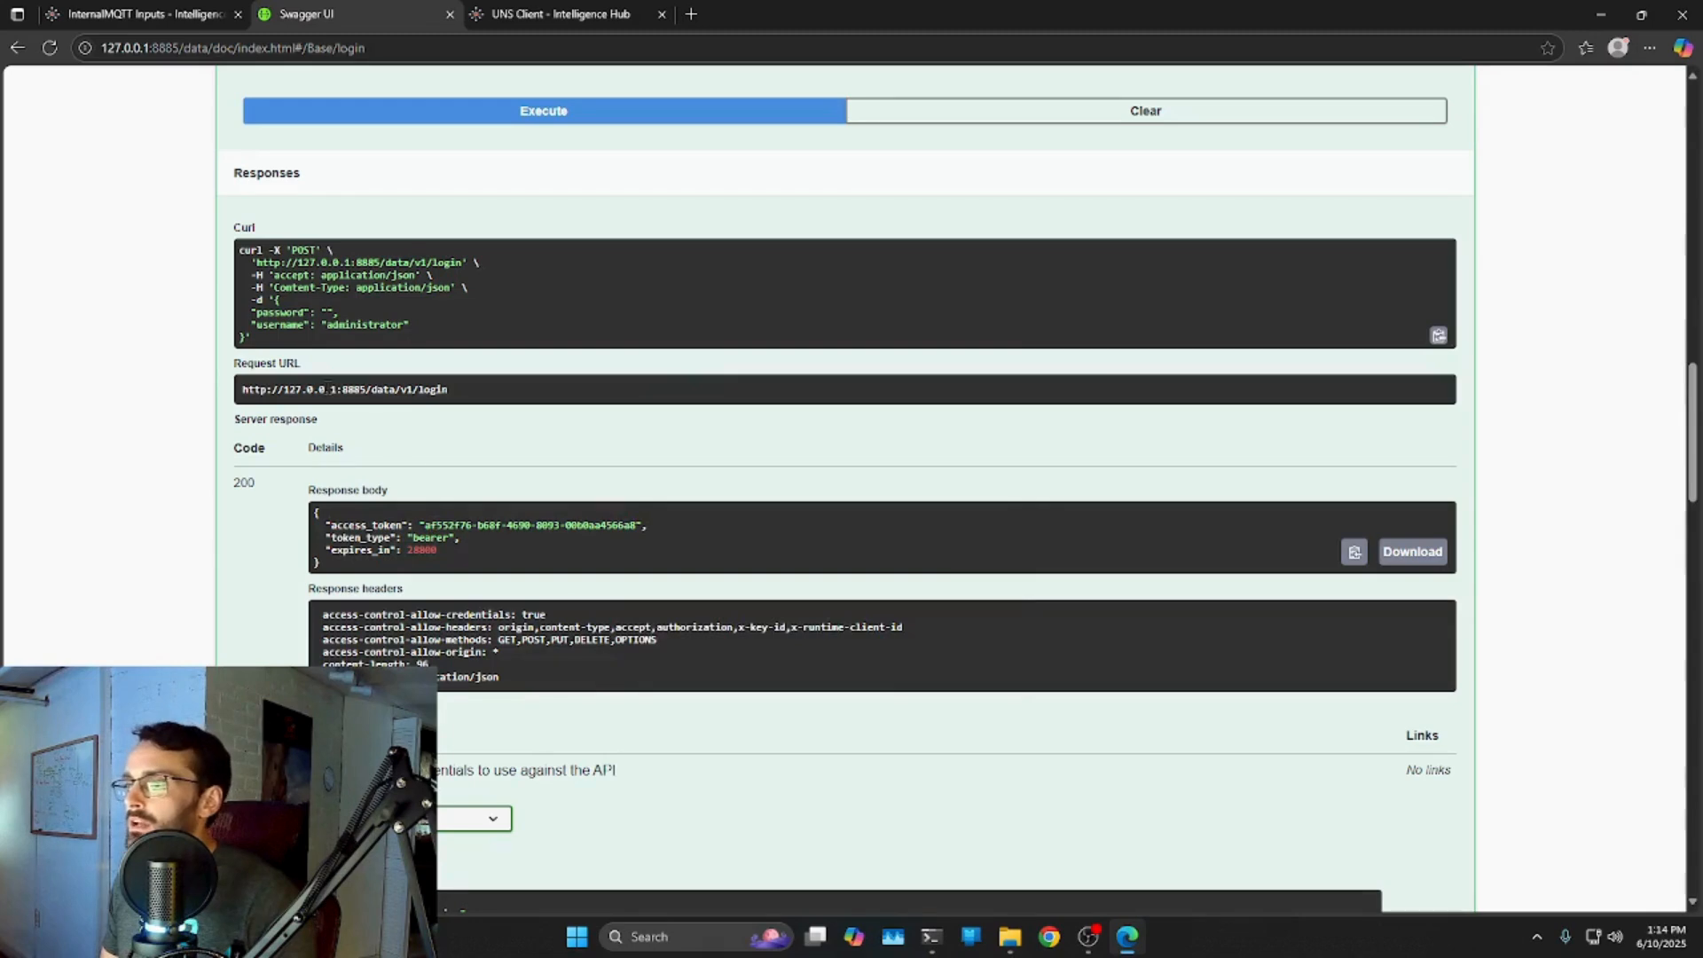
pyautogui.scroll(1, 1100, 544)
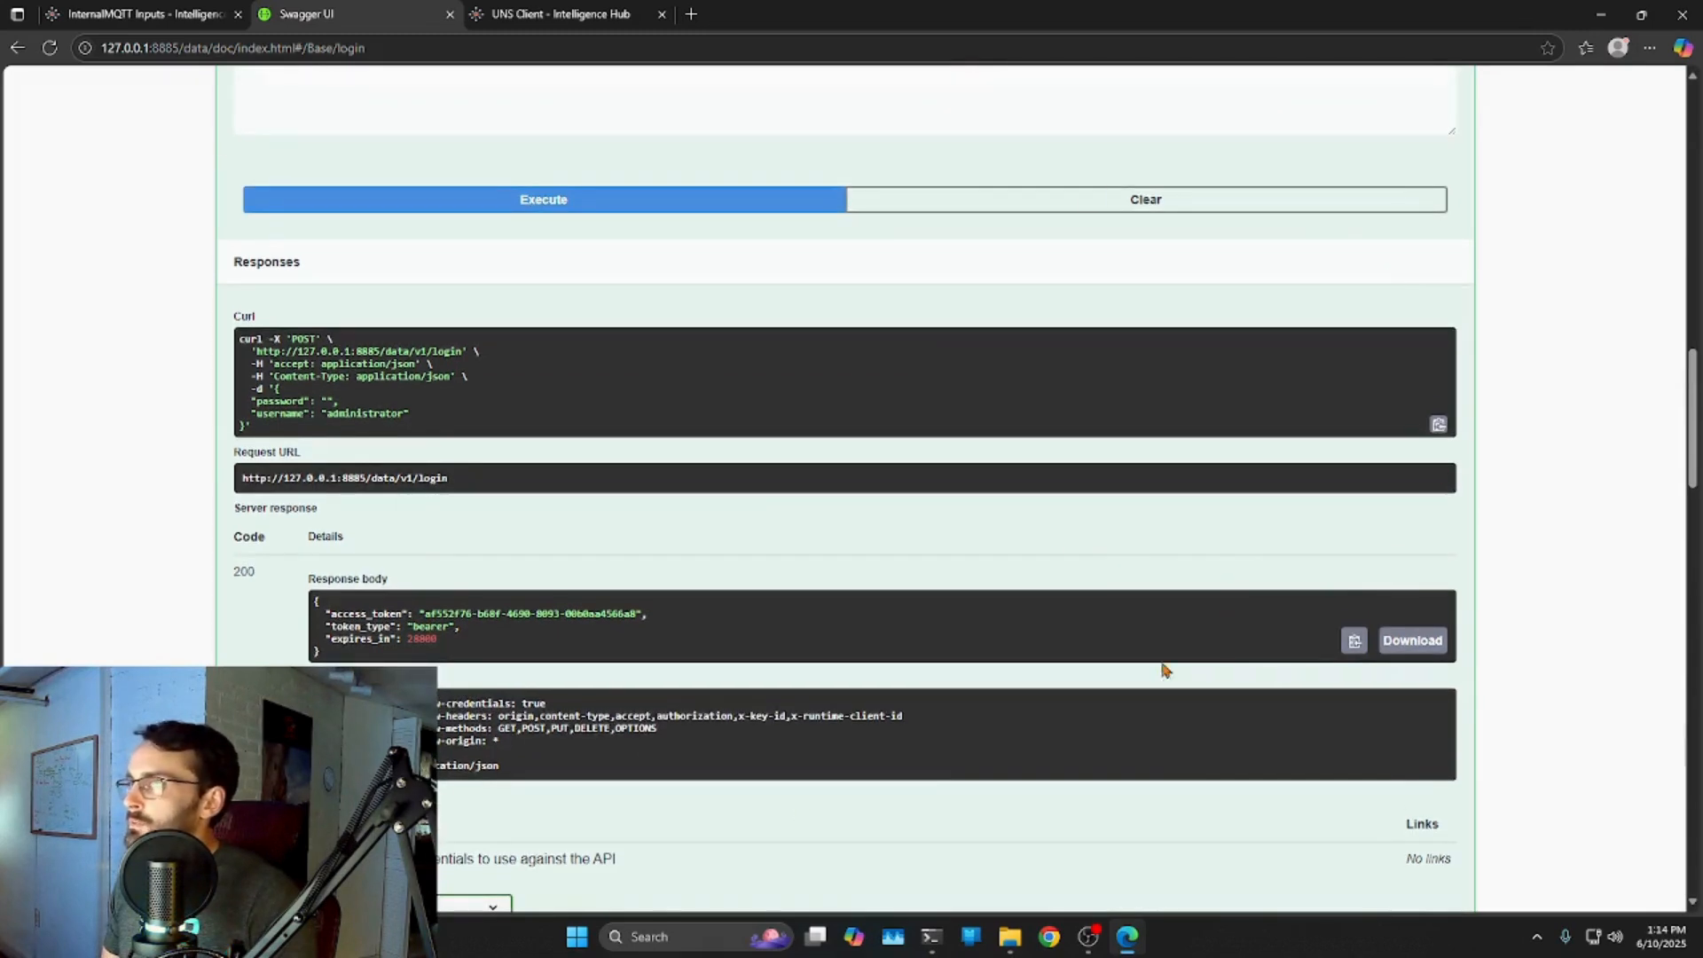
pyautogui.scroll(6, 832, 471)
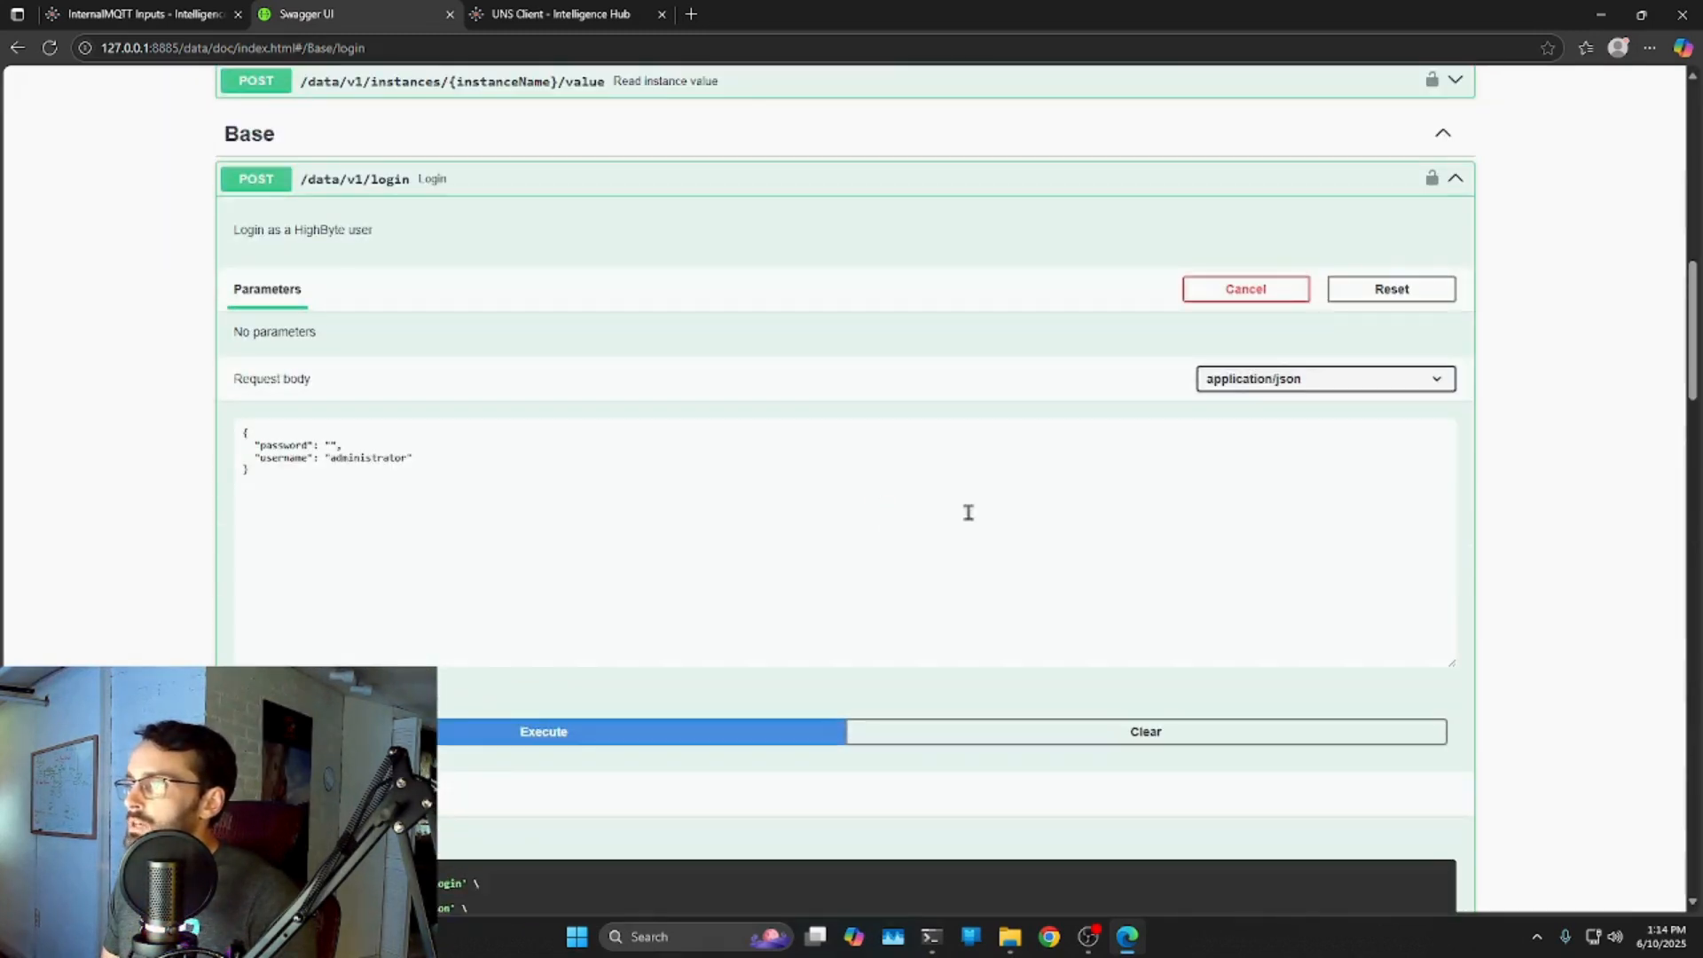
# Authorize Swagger UI's HighbyteApiKey with the pasted login access token, then close the dialog.
pyautogui.click(1471, 182)
pyautogui.scroll(12, 1540, 397)
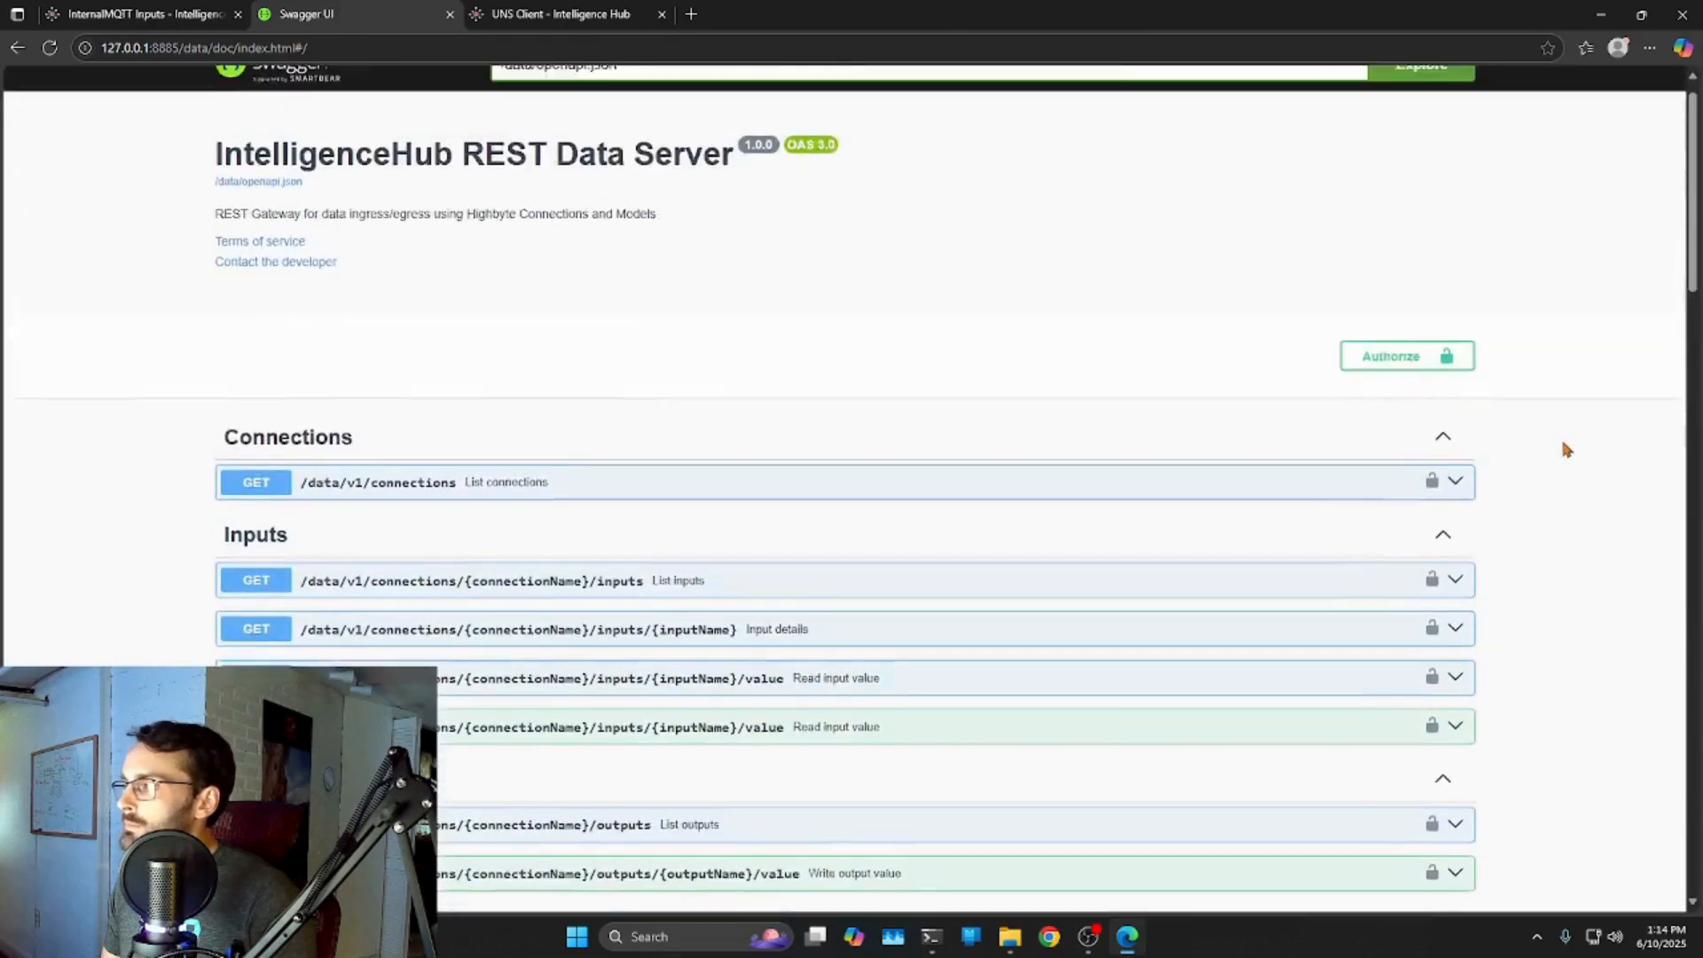
pyautogui.click(1410, 386)
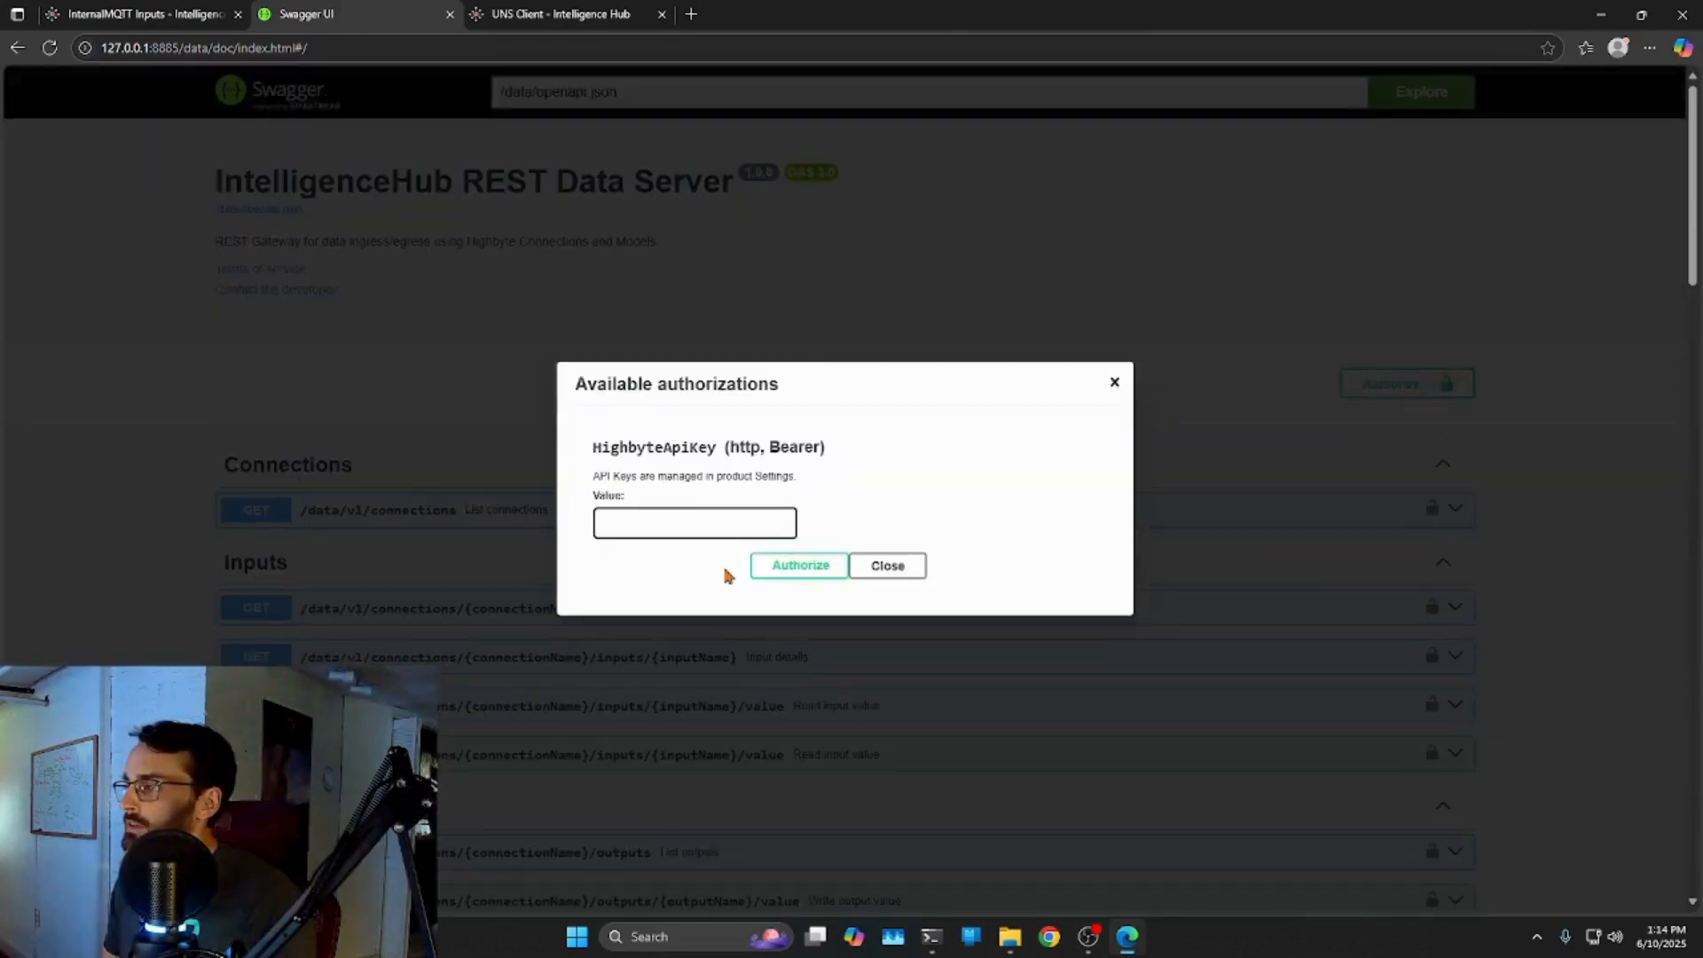
pyautogui.rightClick(625, 529)
pyautogui.click(666, 700)
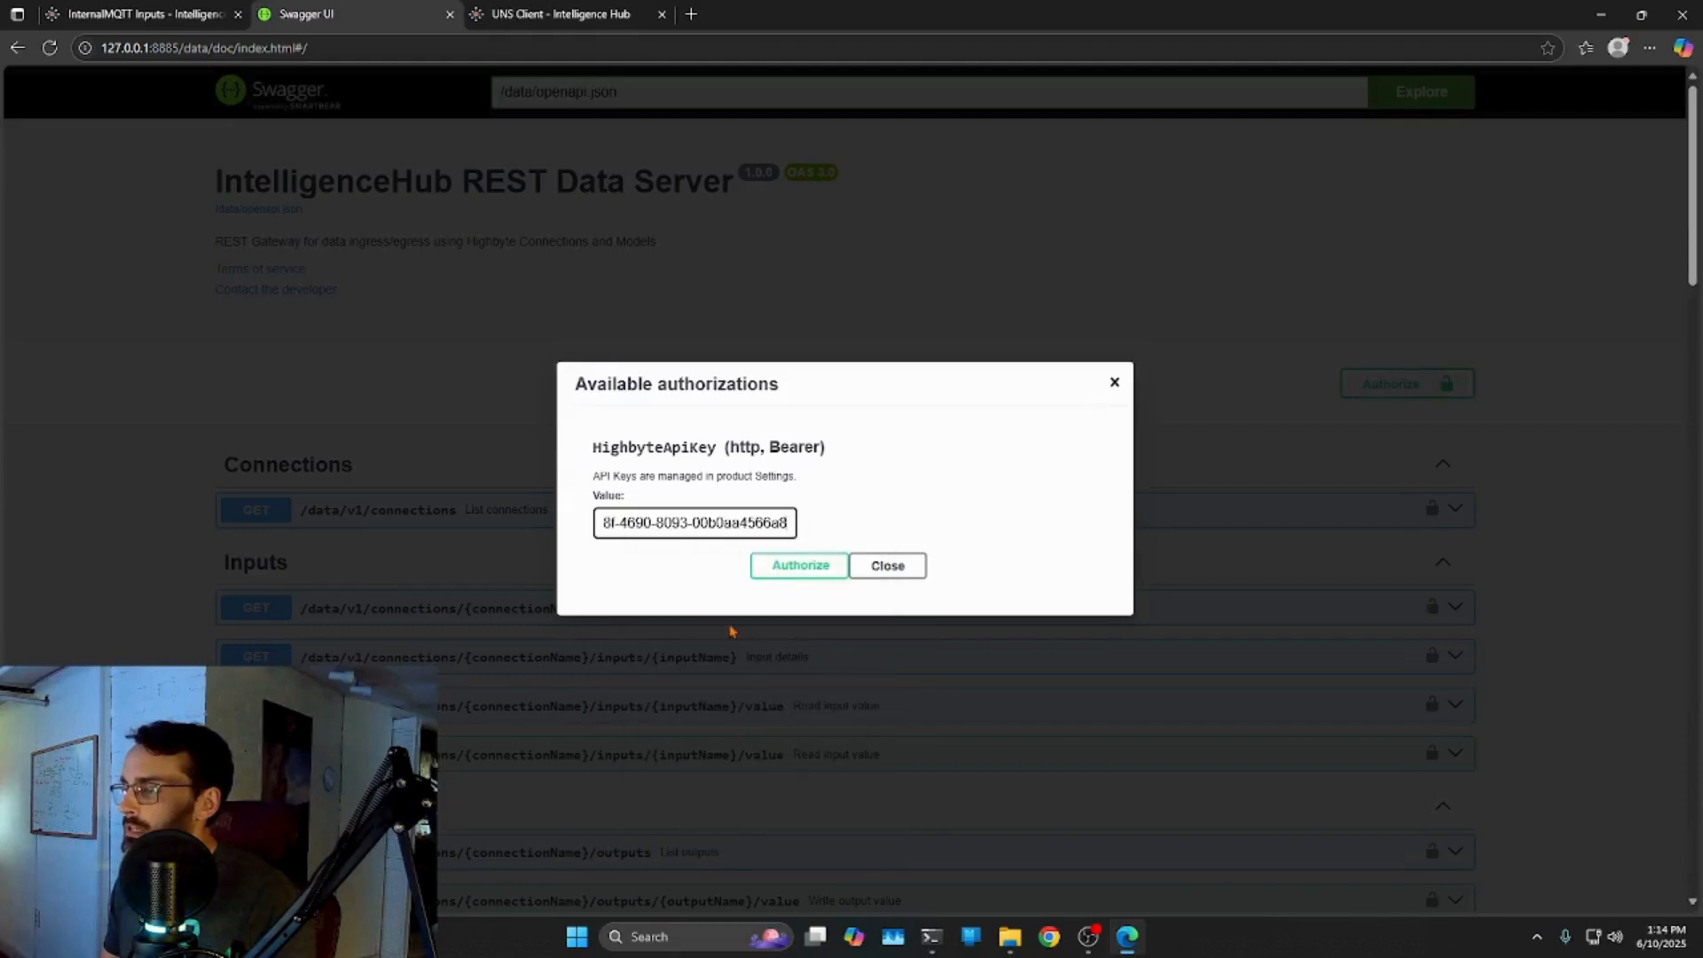
pyautogui.click(800, 565)
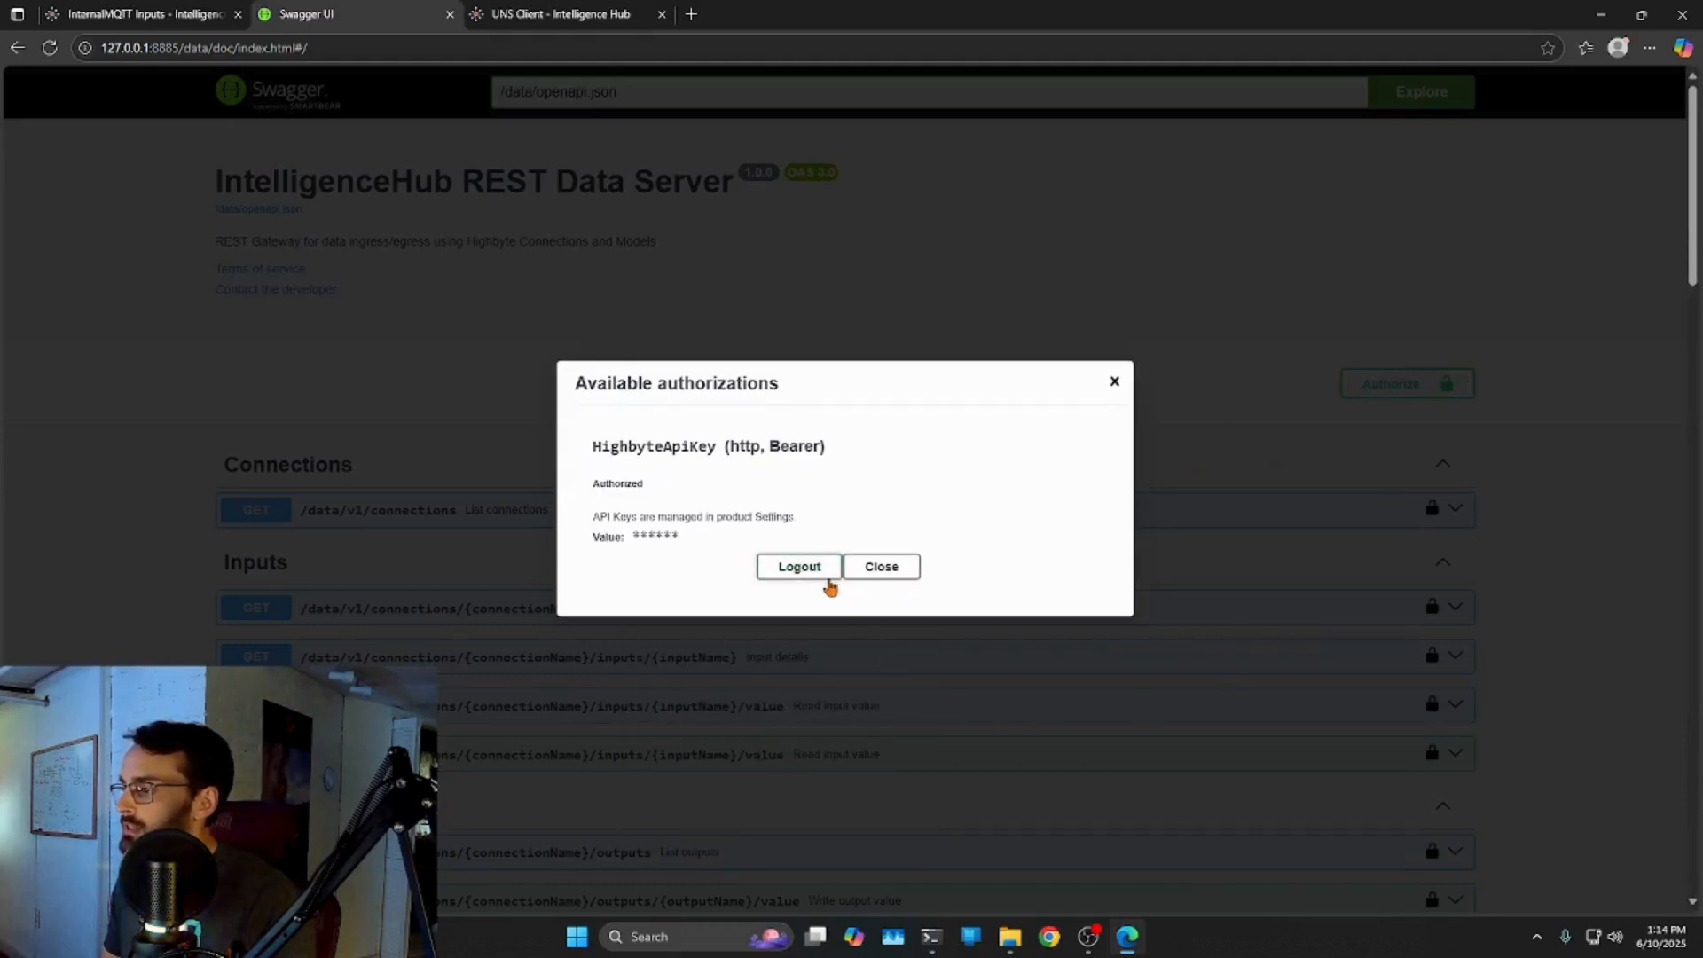
pyautogui.click(881, 567)
pyautogui.rightClick(1380, 764)
pyautogui.click(1514, 794)
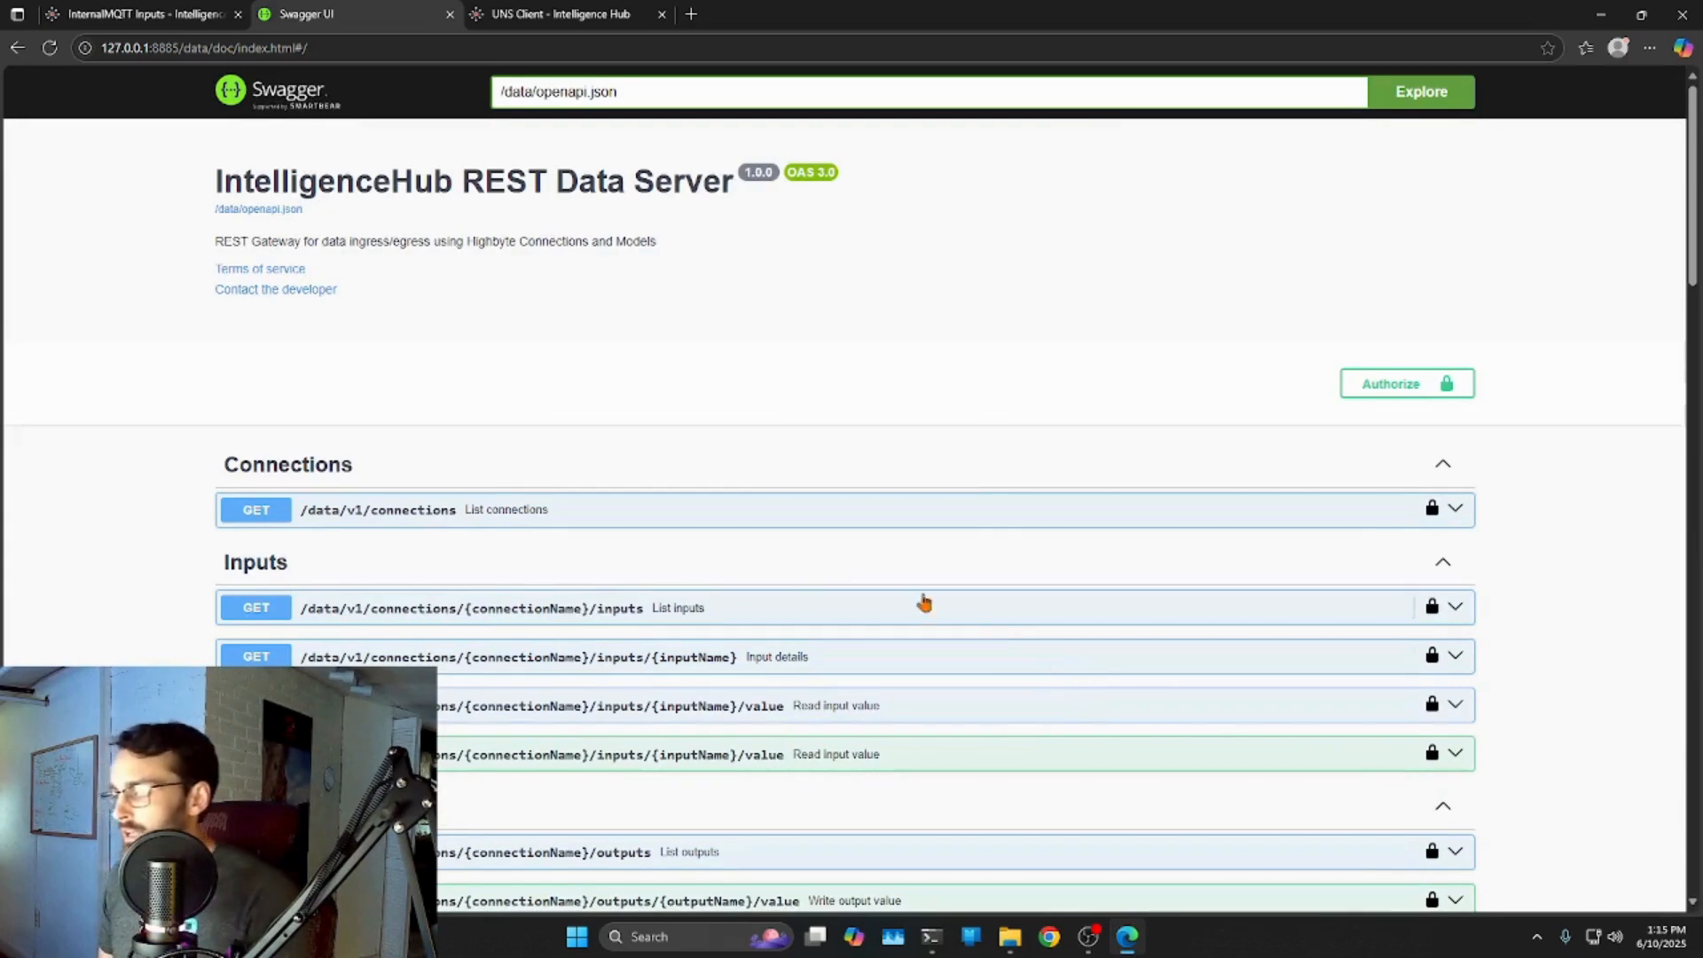
# Expand the POST /data/v1/connections/{connectionName}/inputs/{inputName}/value operation and scroll to its Responses.
pyautogui.scroll(-6, 656, 639)
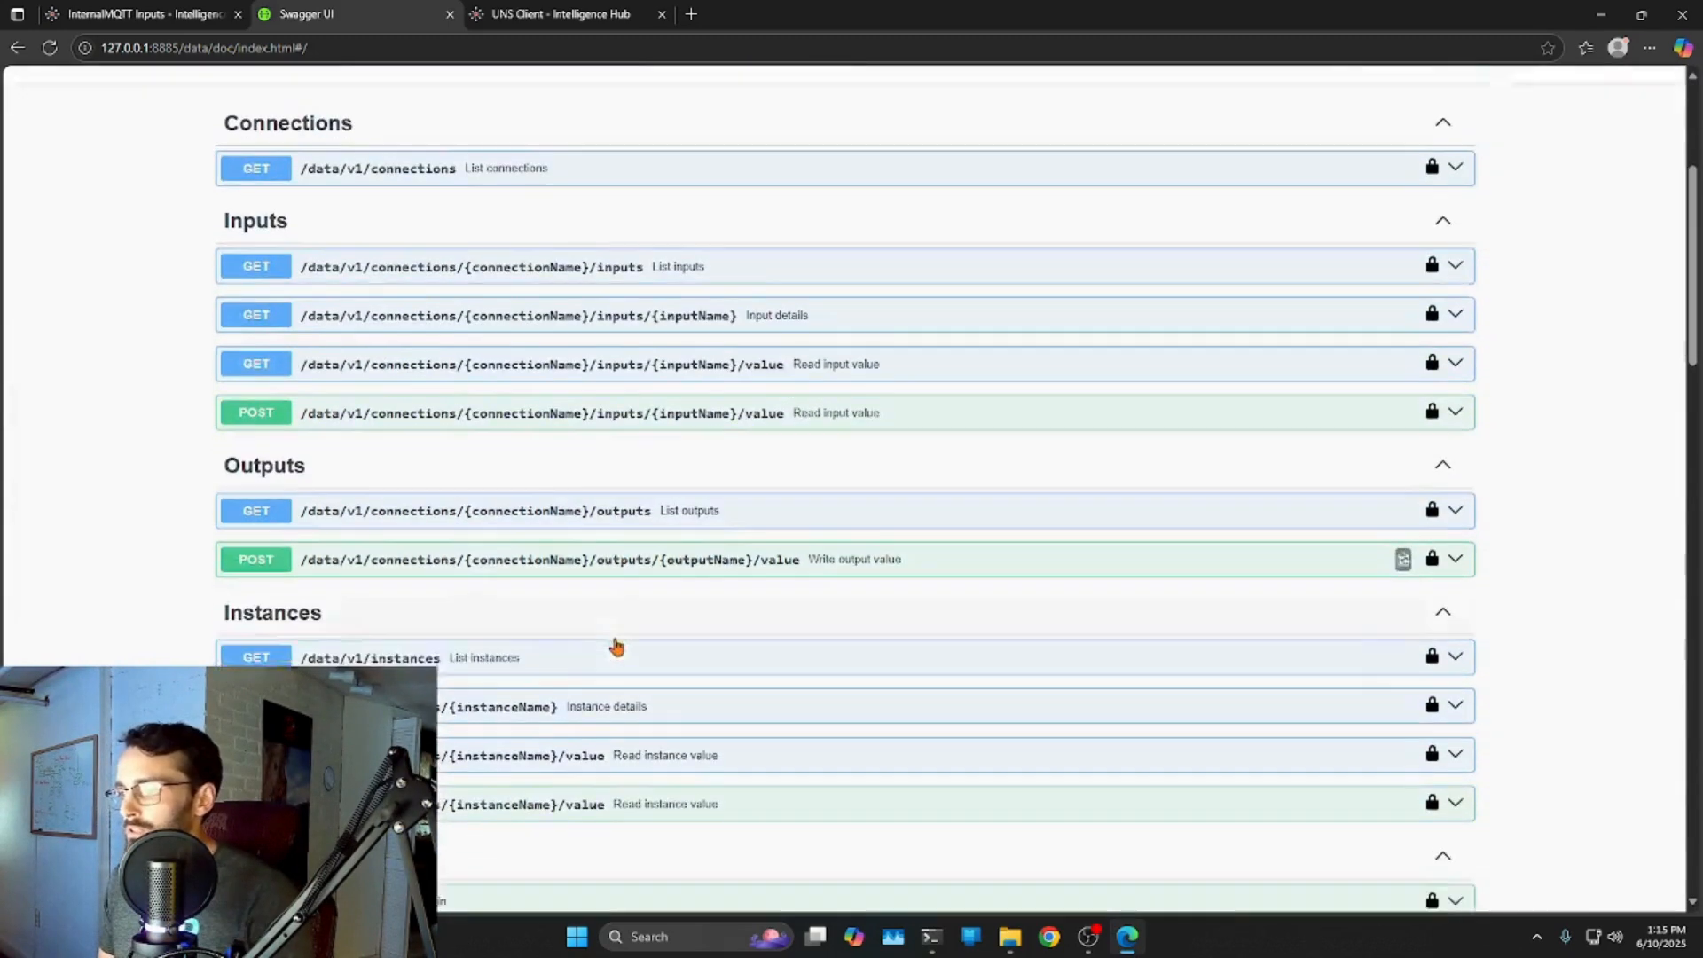
pyautogui.scroll(-1, 637, 684)
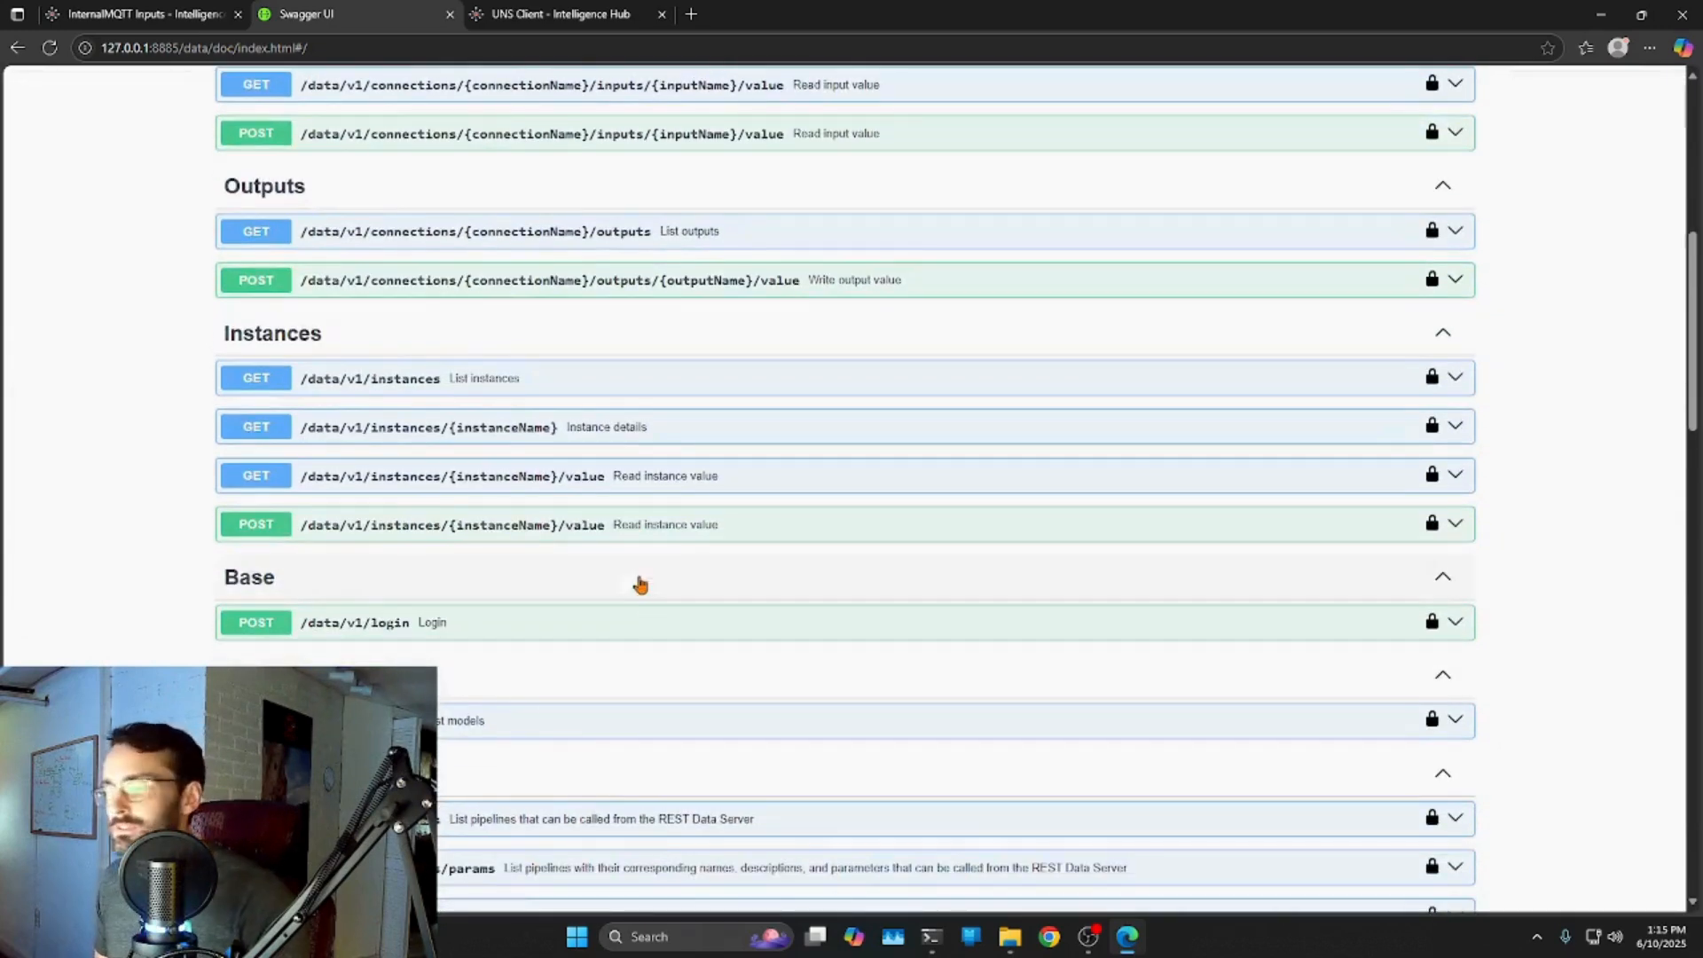
pyautogui.scroll(-2, 894, 578)
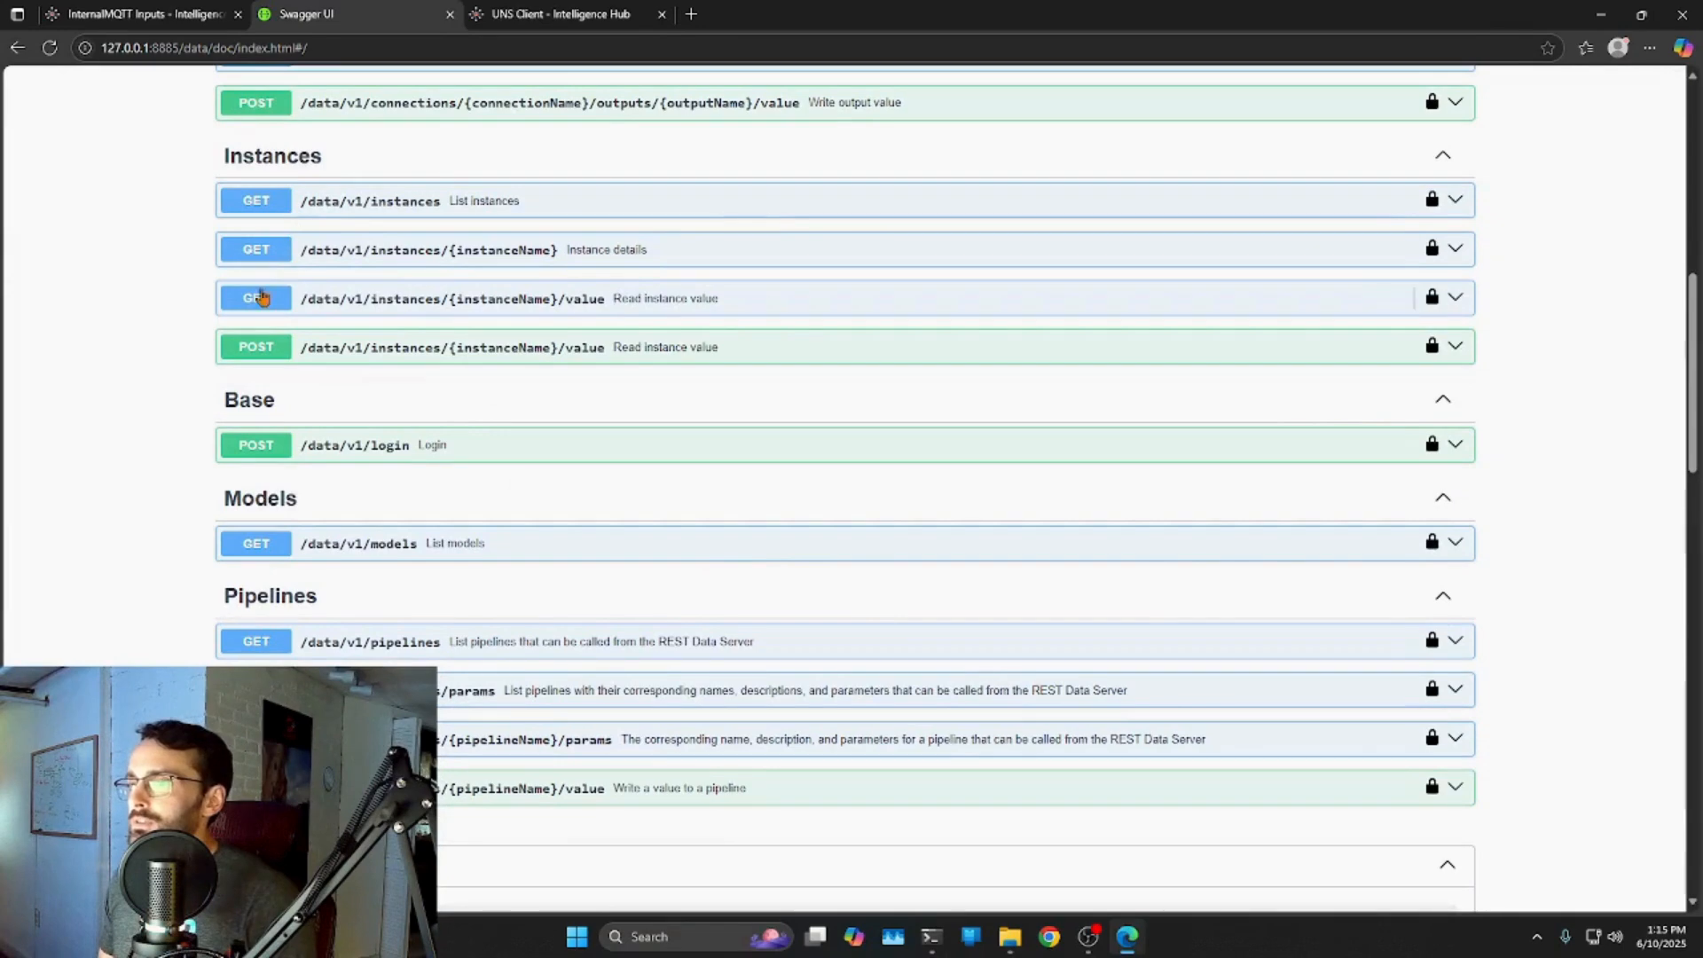
pyautogui.scroll(2, 273, 493)
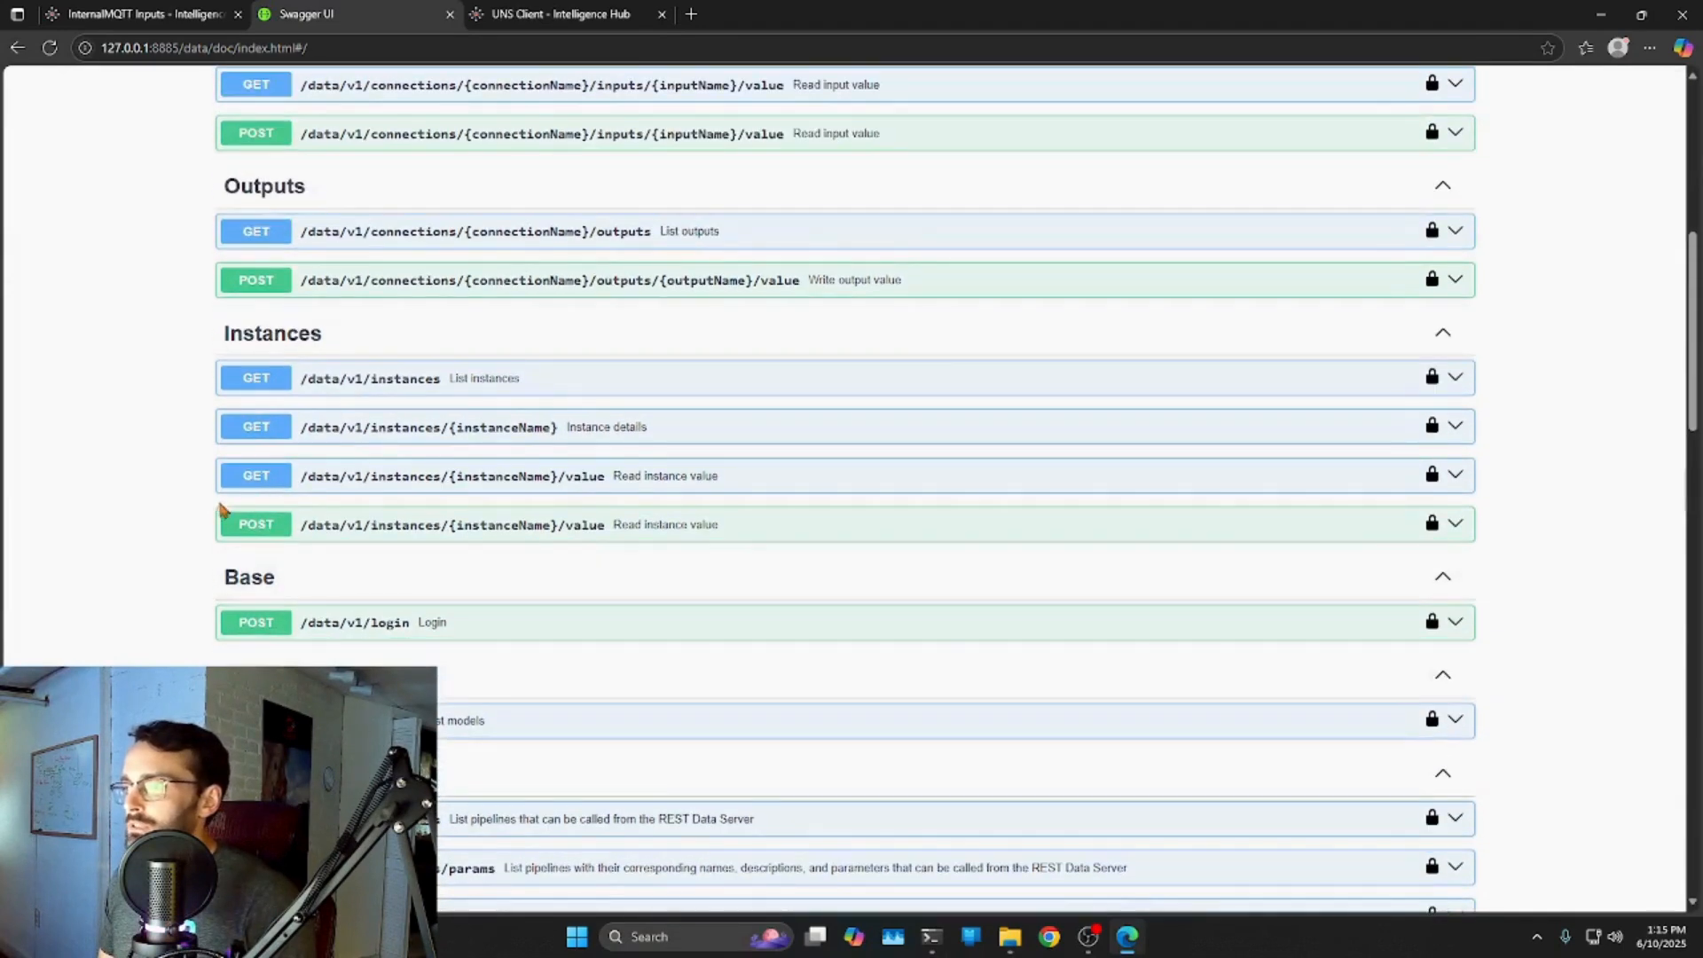
pyautogui.scroll(3, 263, 532)
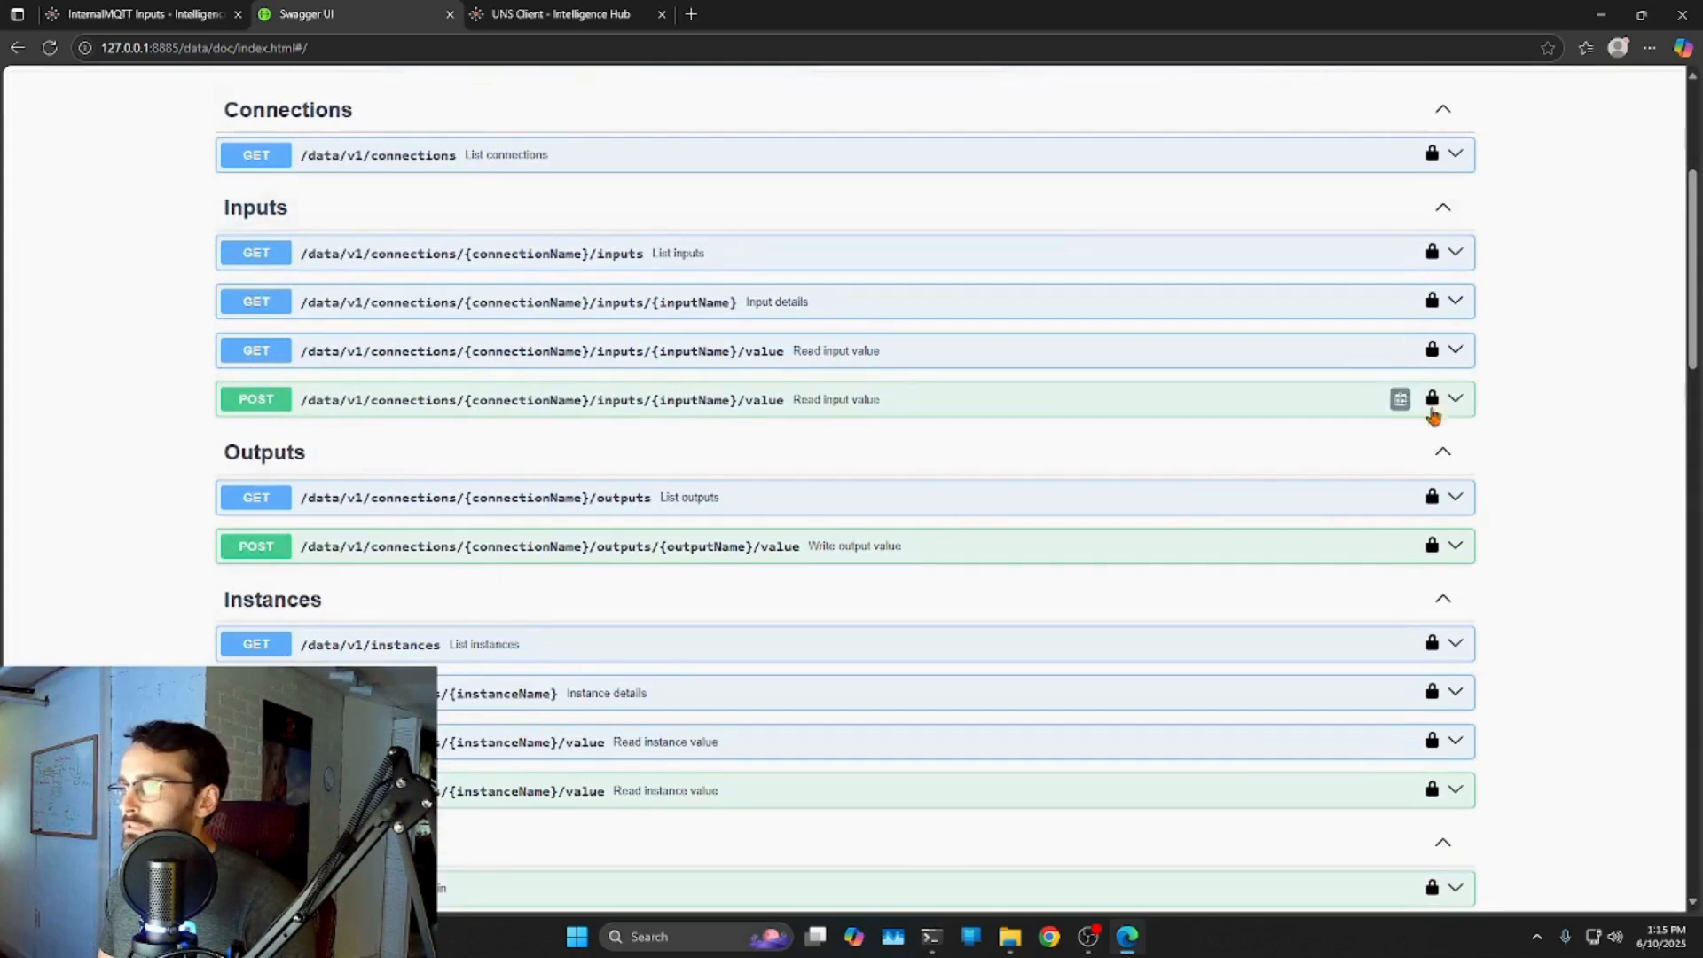
pyautogui.click(1453, 399)
pyautogui.scroll(-2, 1195, 461)
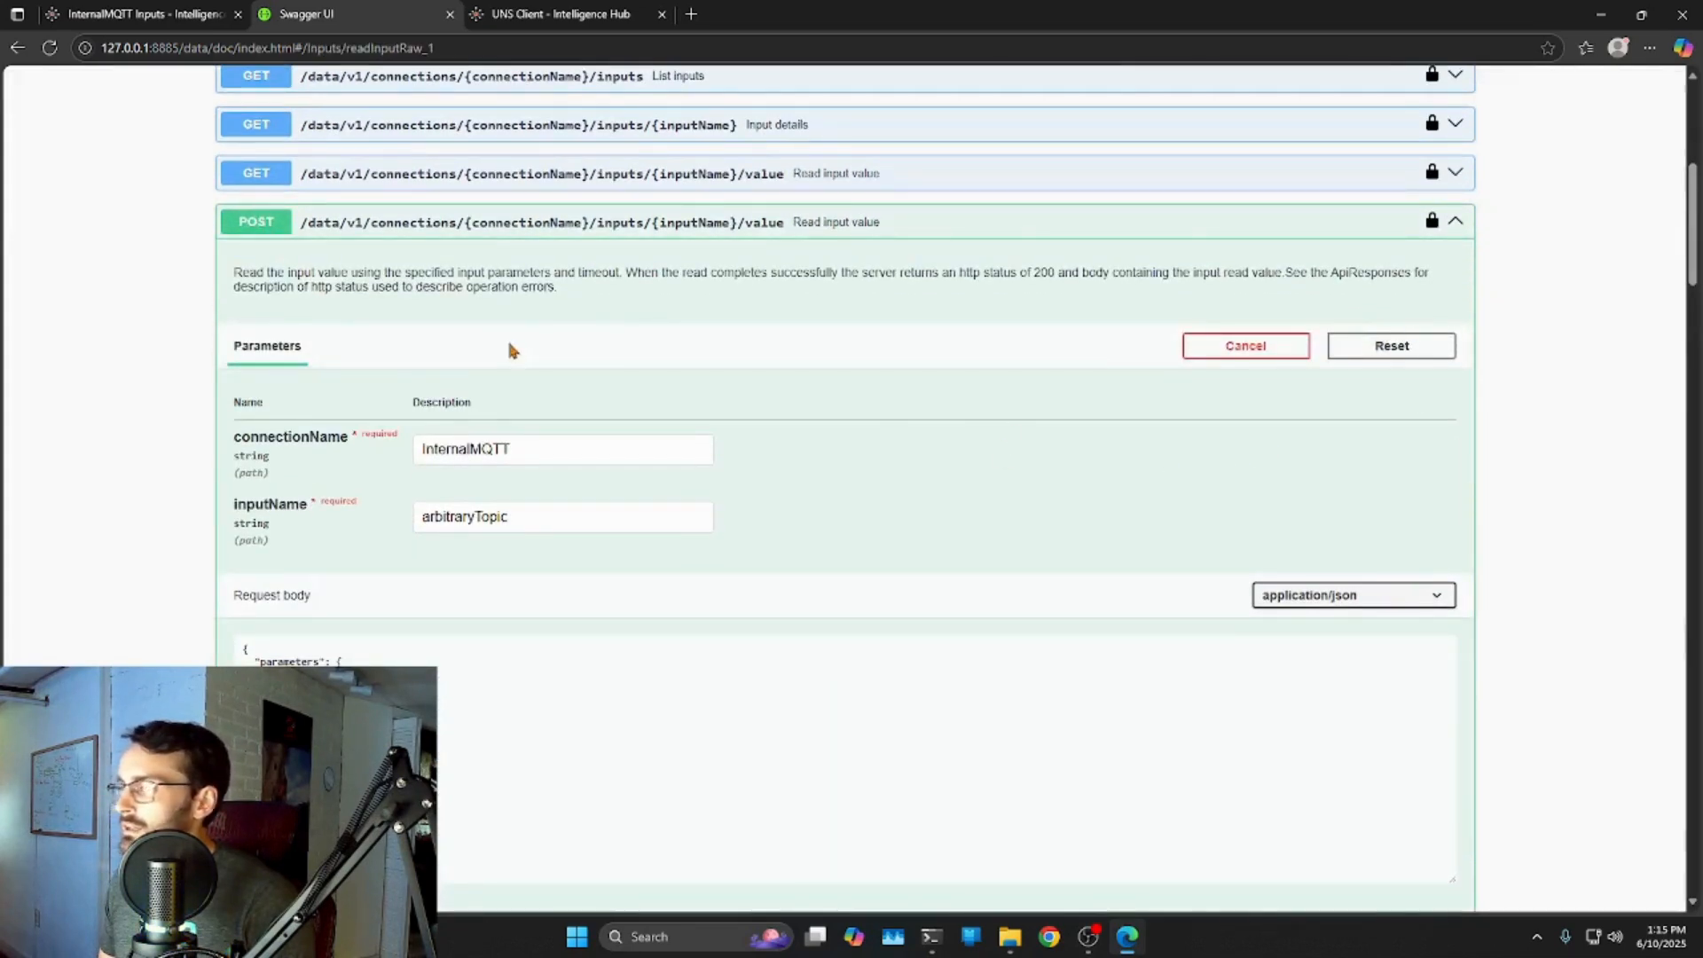
pyautogui.scroll(-3, 621, 333)
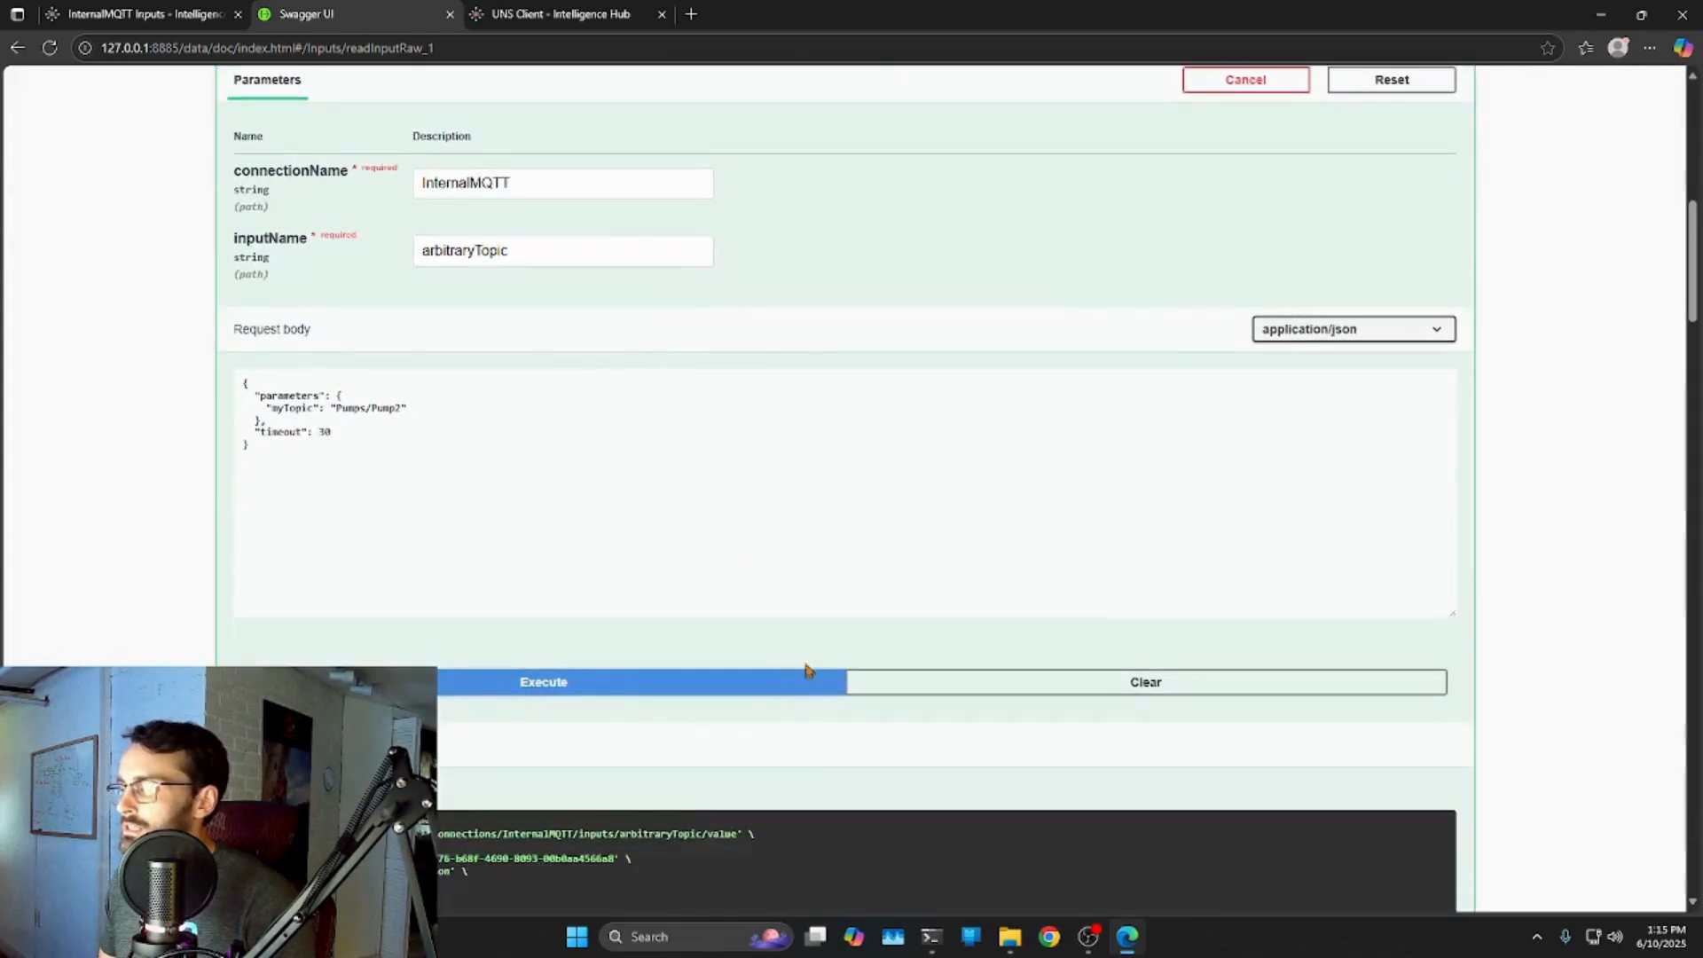
pyautogui.scroll(-6, 807, 670)
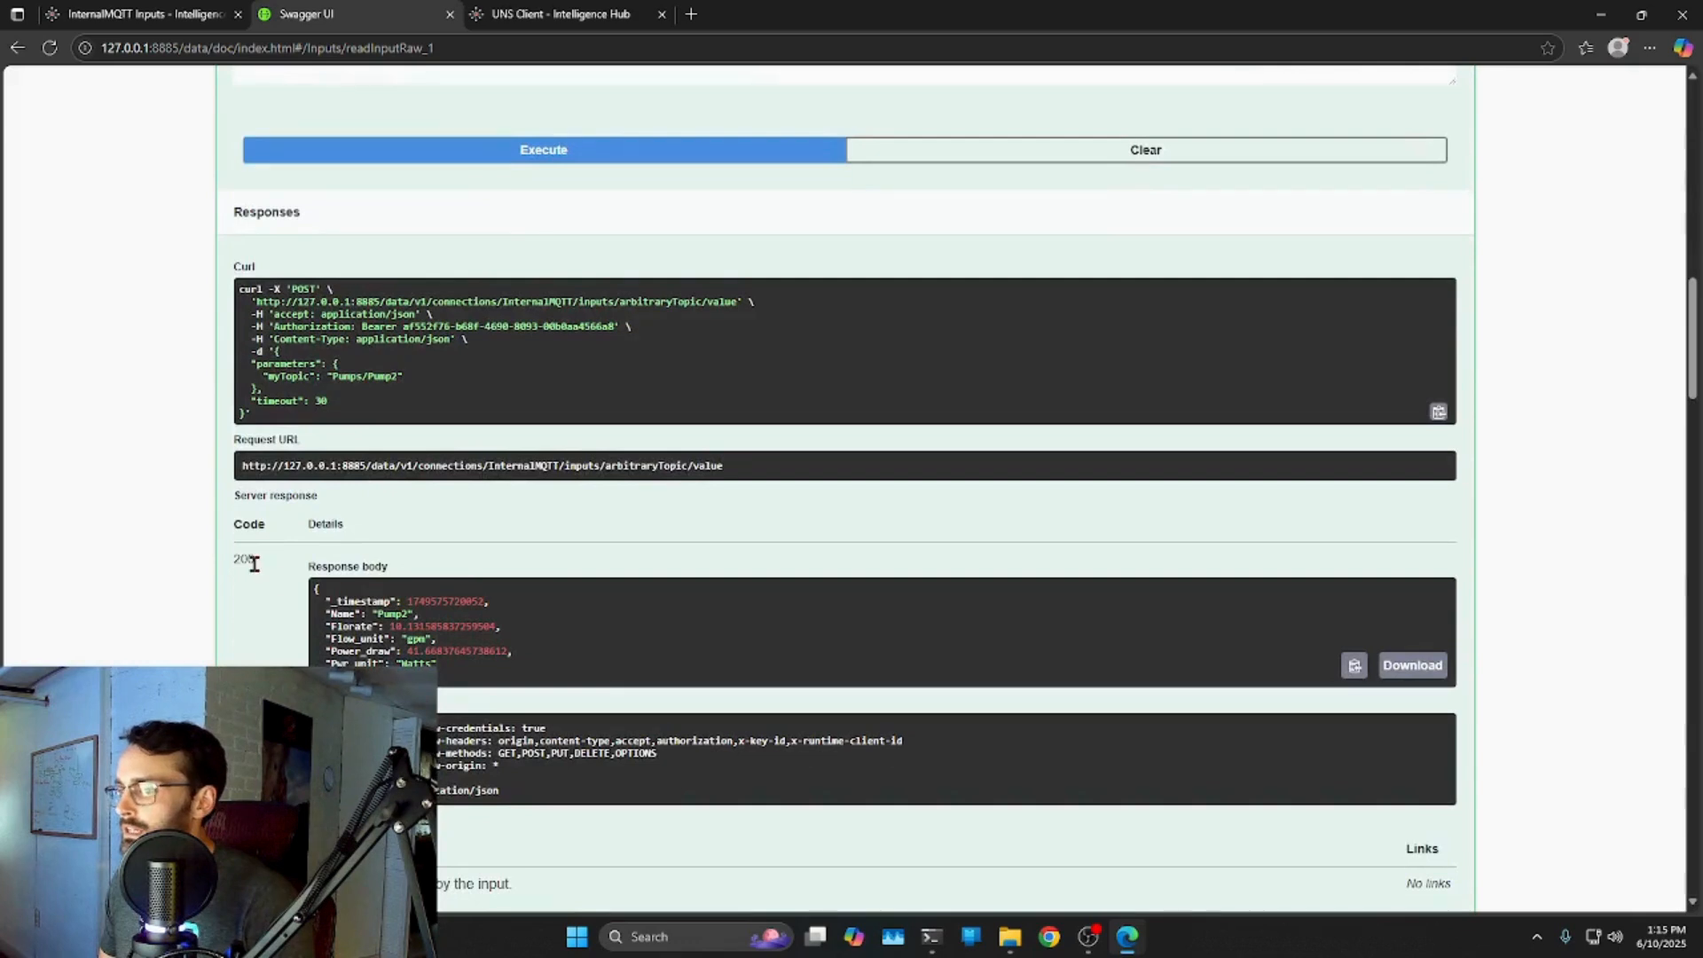
# Highlight the 200 response code and the Pump2 data in the response body.
pyautogui.doubleClick(243, 560)
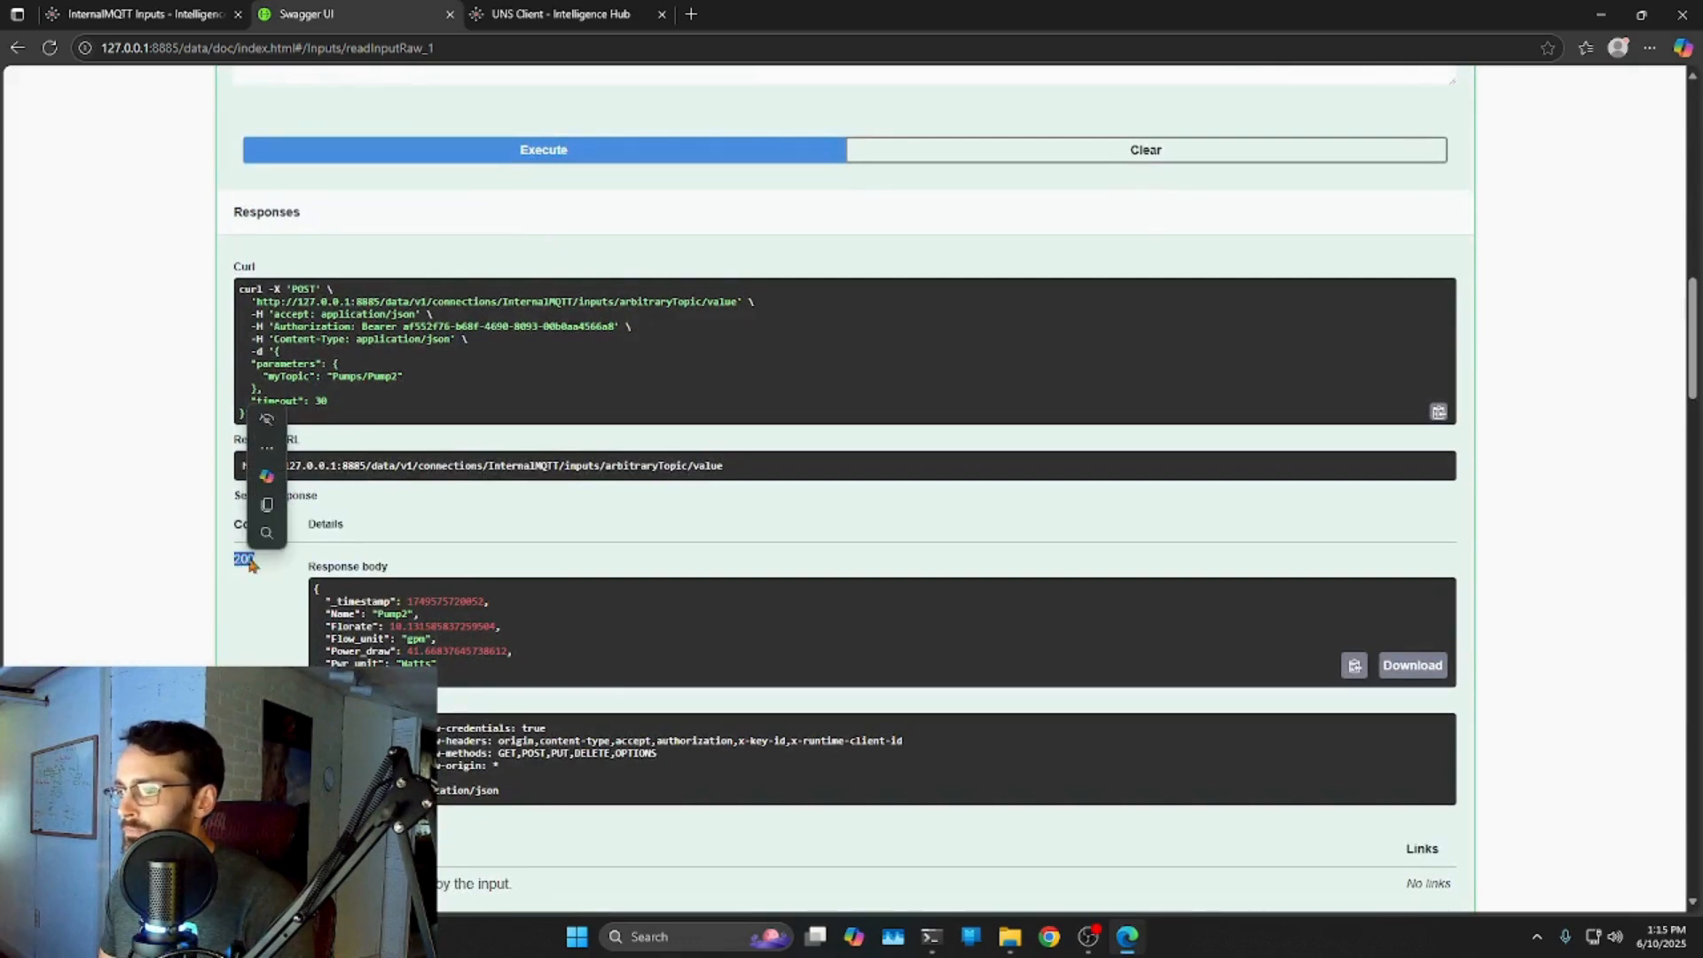
pyautogui.click(266, 561)
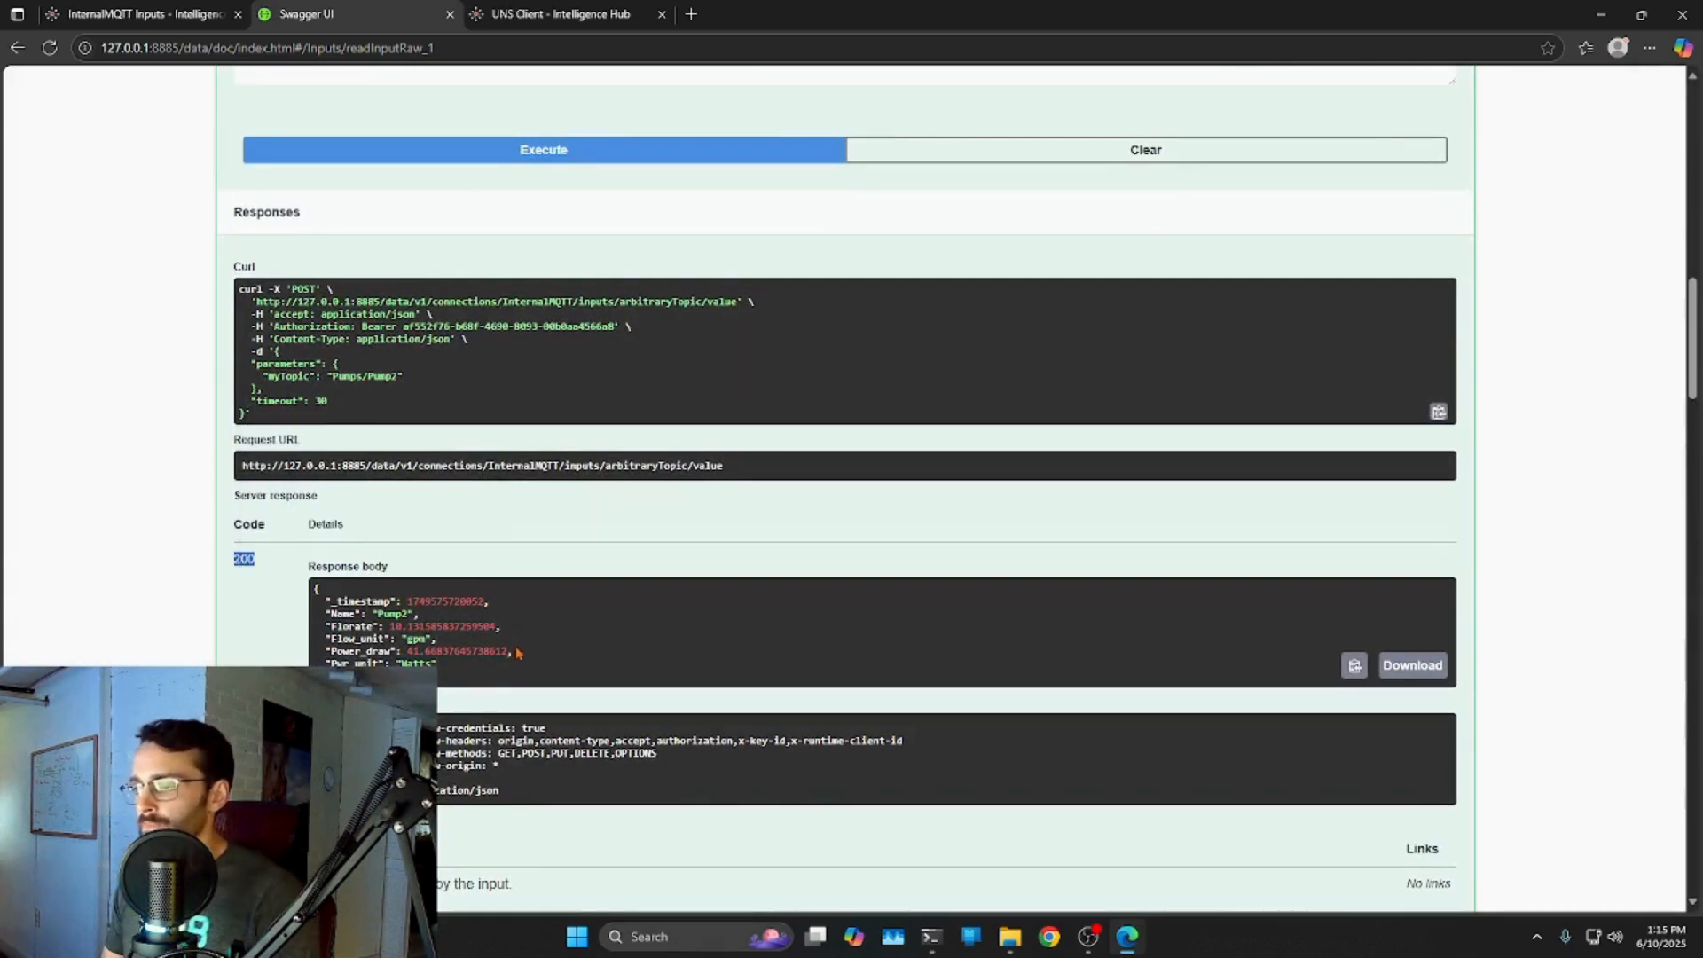
pyautogui.moveTo(329, 596); pyautogui.dragTo(497, 665)
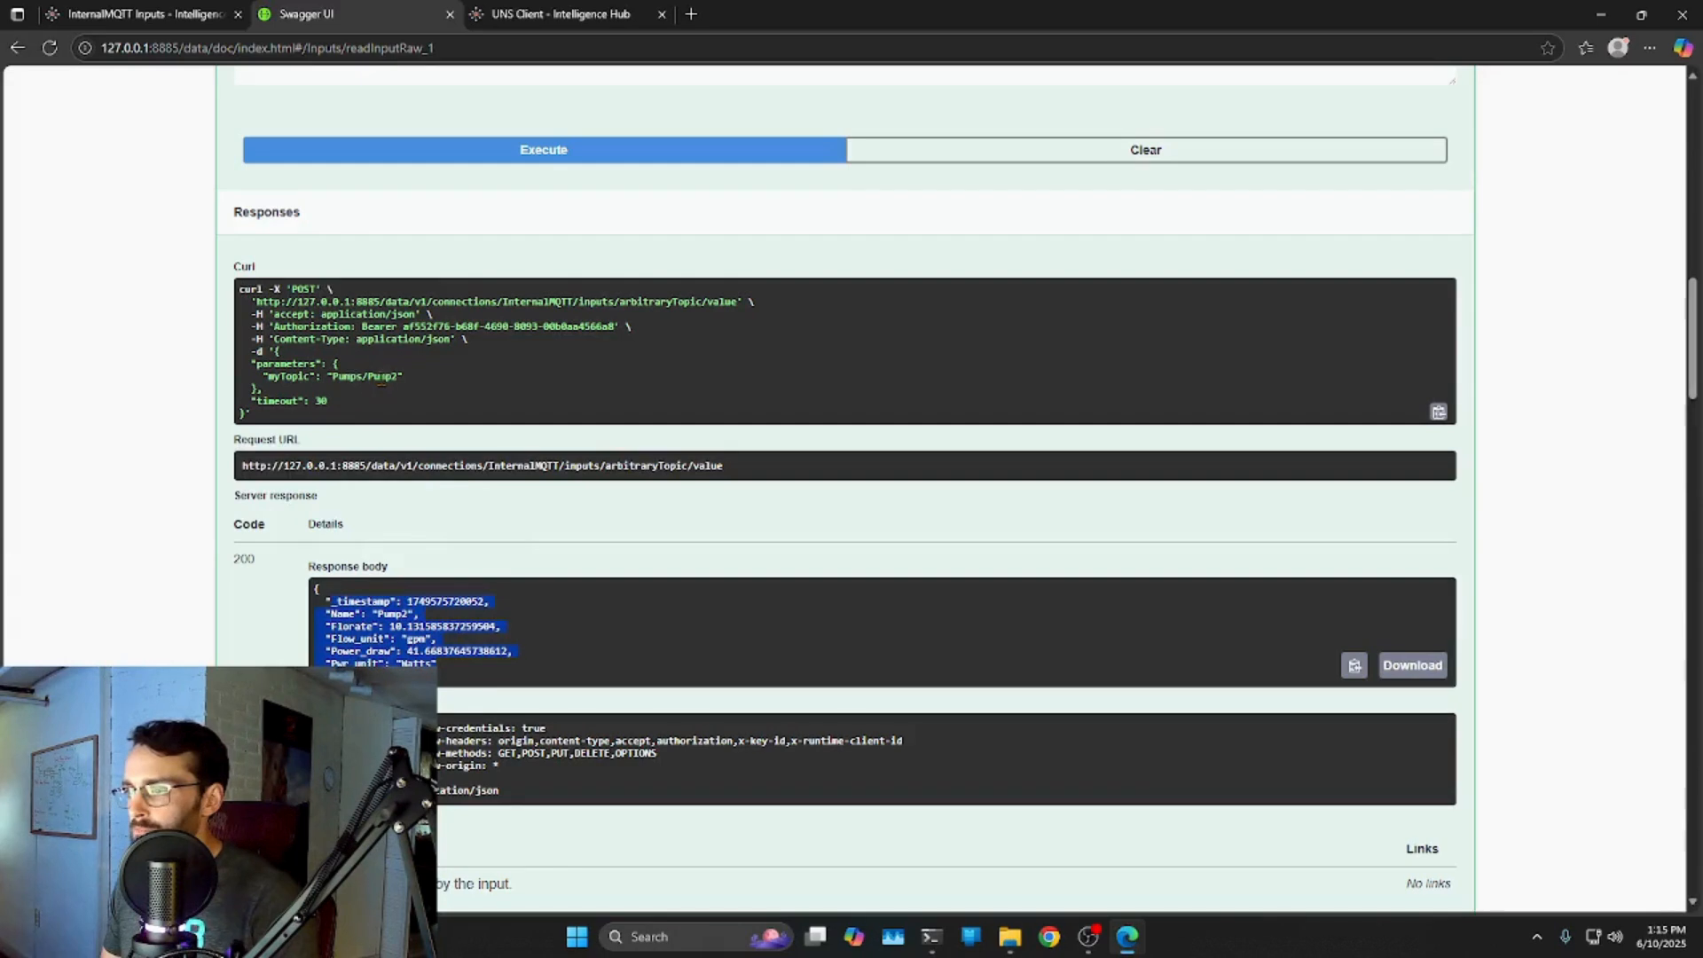
pyautogui.click(460, 682)
pyautogui.moveTo(420, 645); pyautogui.dragTo(386, 616)
pyautogui.click(467, 679)
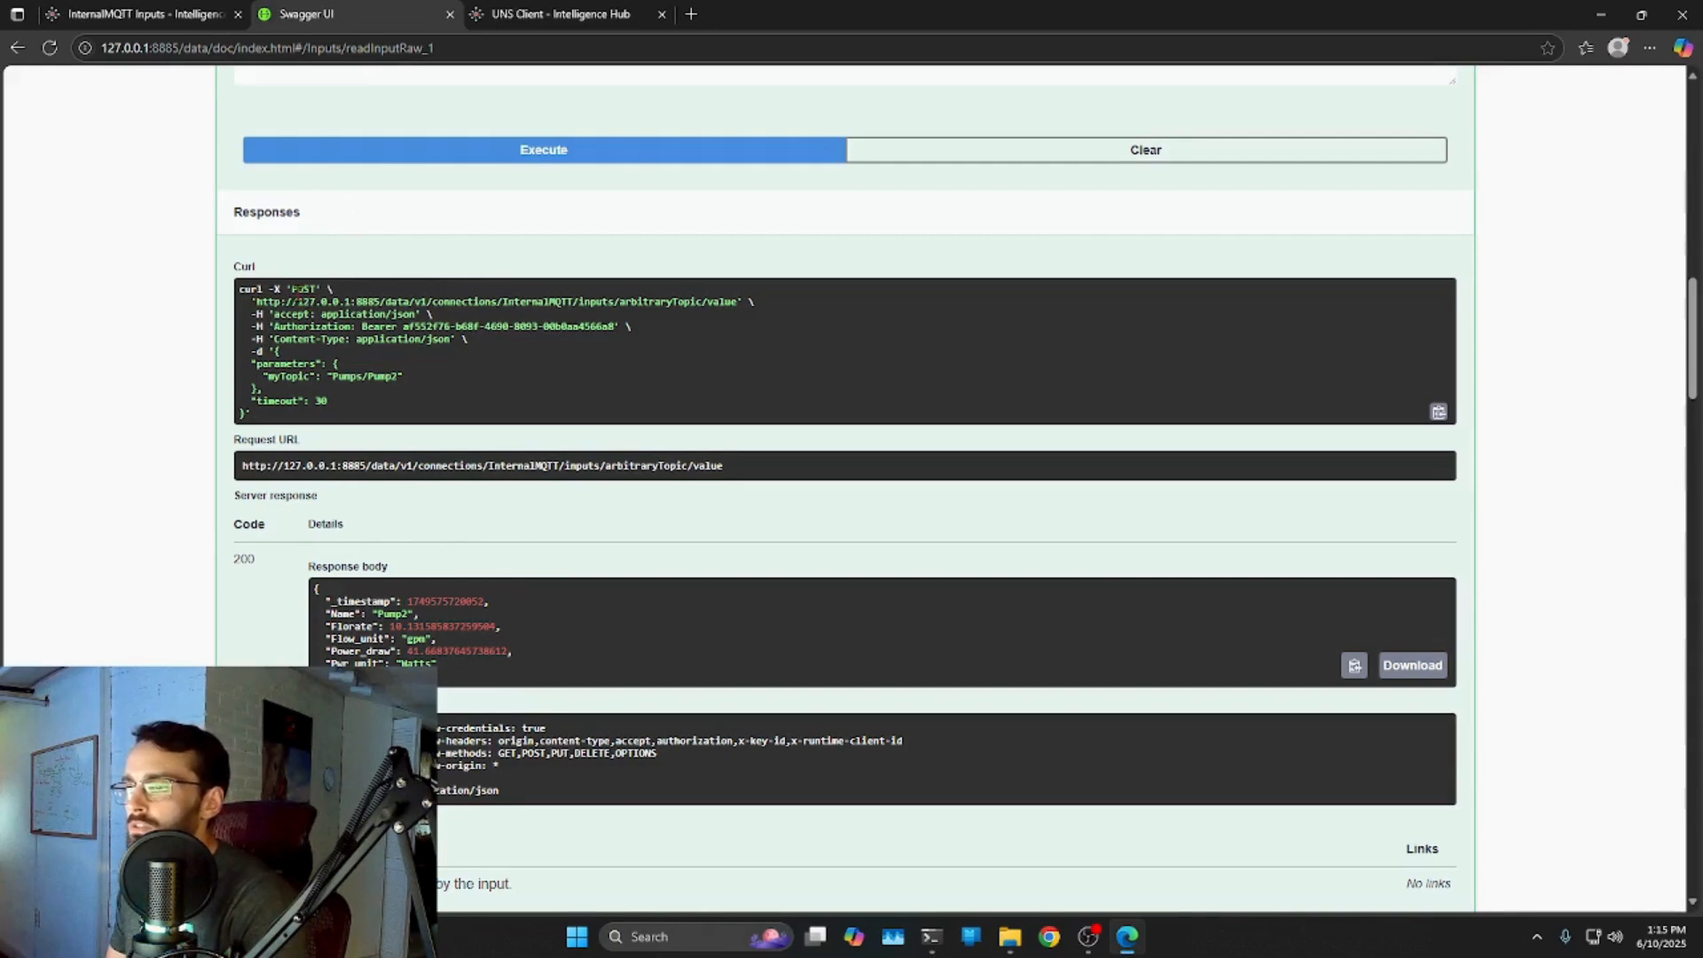
# Highlight the request body parameters and the Authorization bearer token in the curl command.
pyautogui.click(325, 373)
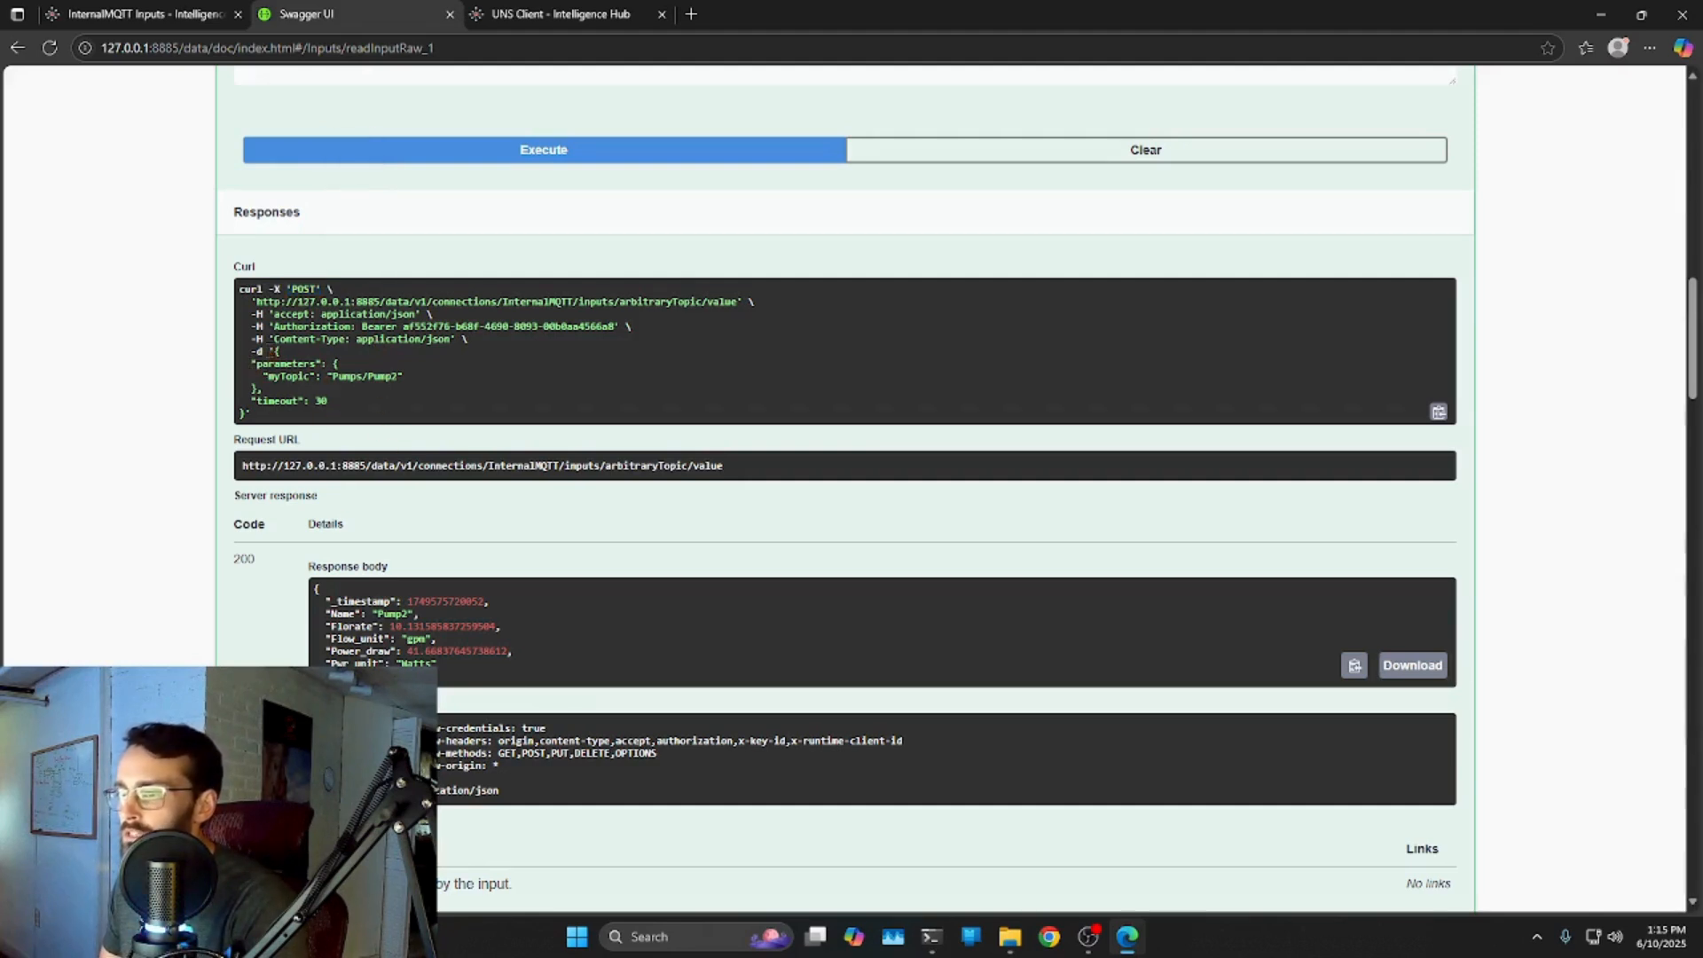
pyautogui.moveTo(252, 363); pyautogui.dragTo(321, 400)
pyautogui.click(268, 378)
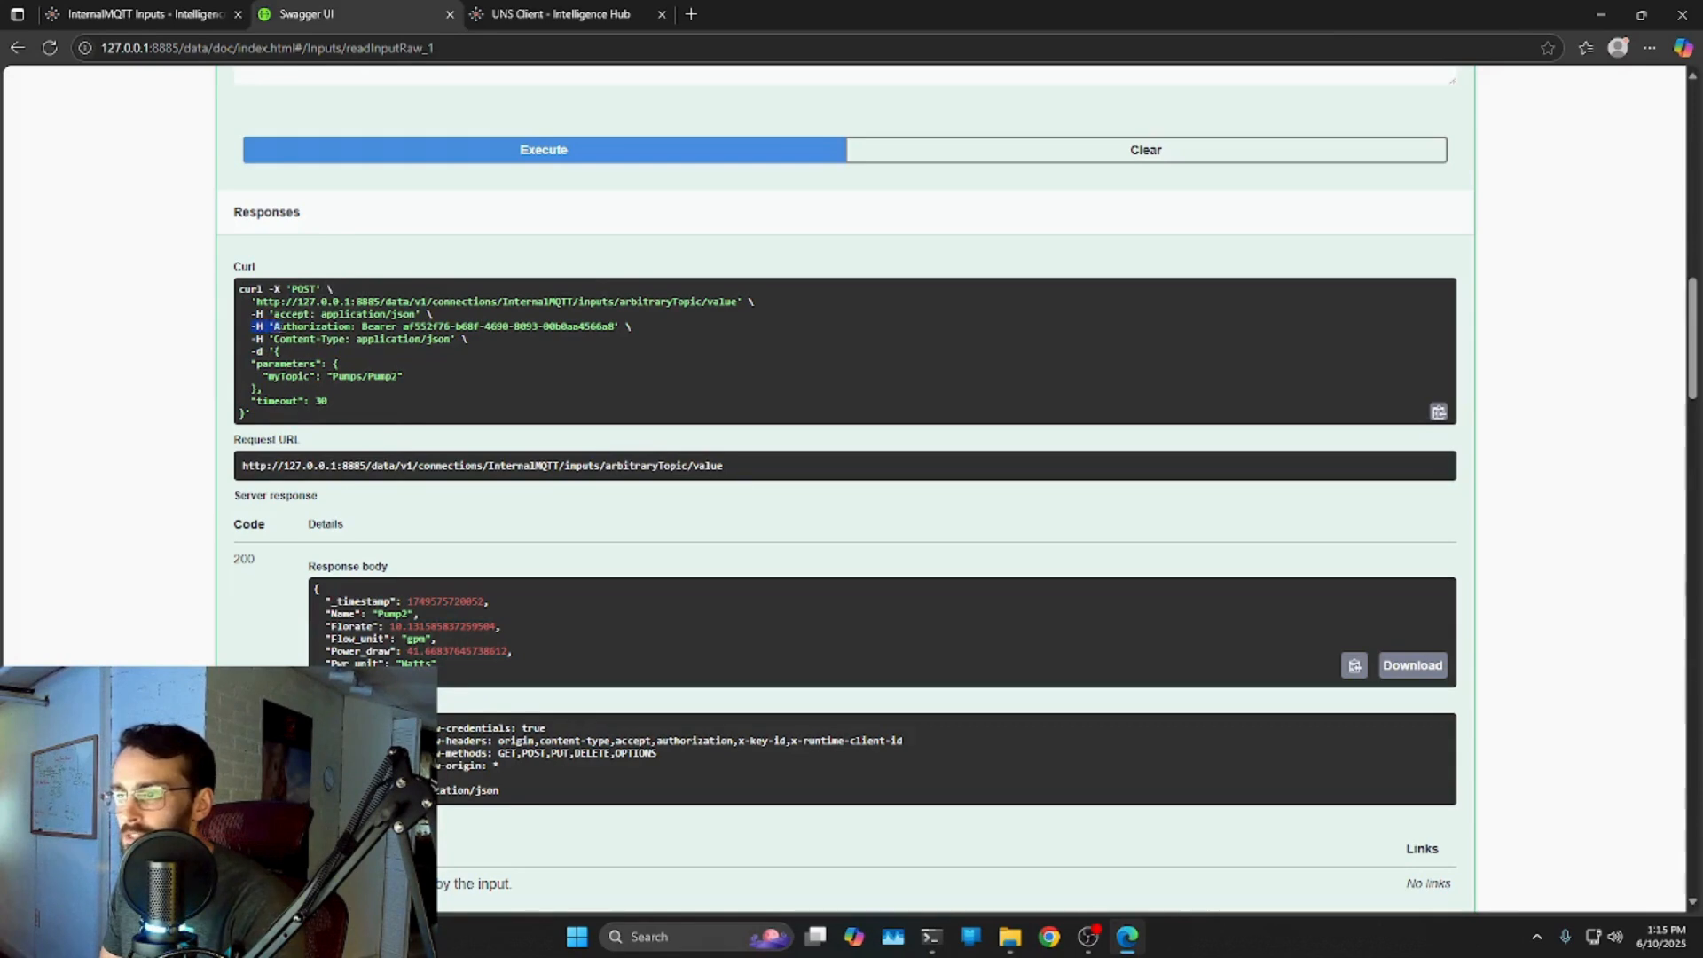
pyautogui.moveTo(476, 326); pyautogui.dragTo(405, 327)
pyautogui.click(361, 329)
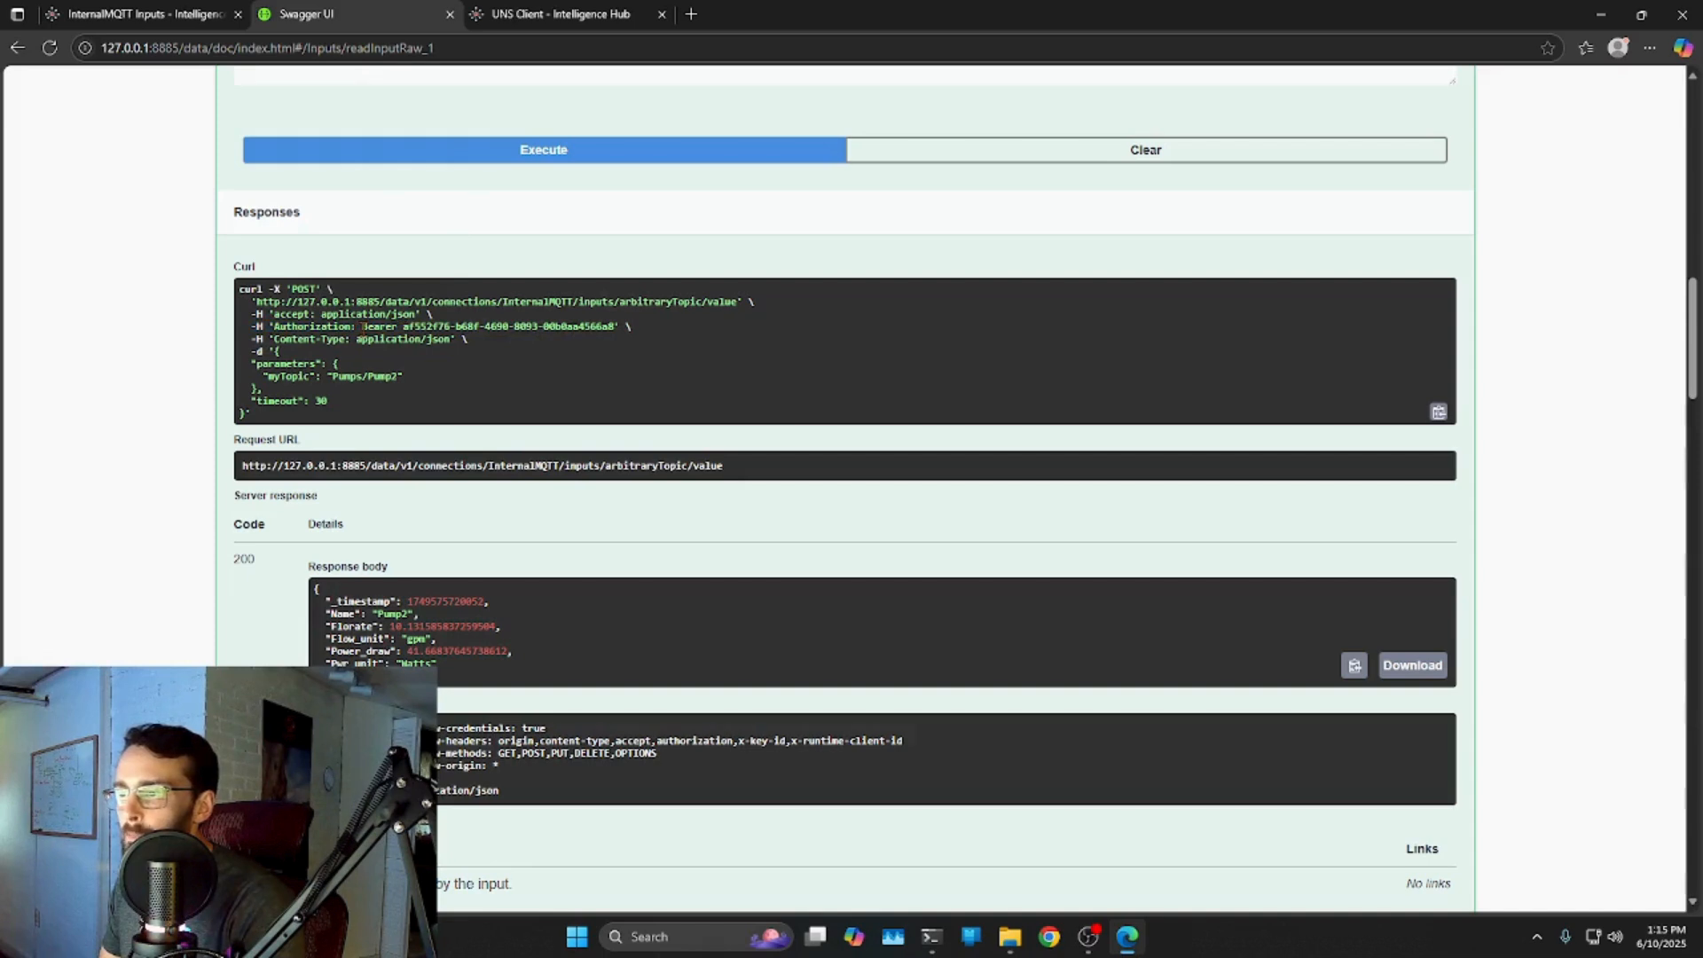
pyautogui.click(413, 327)
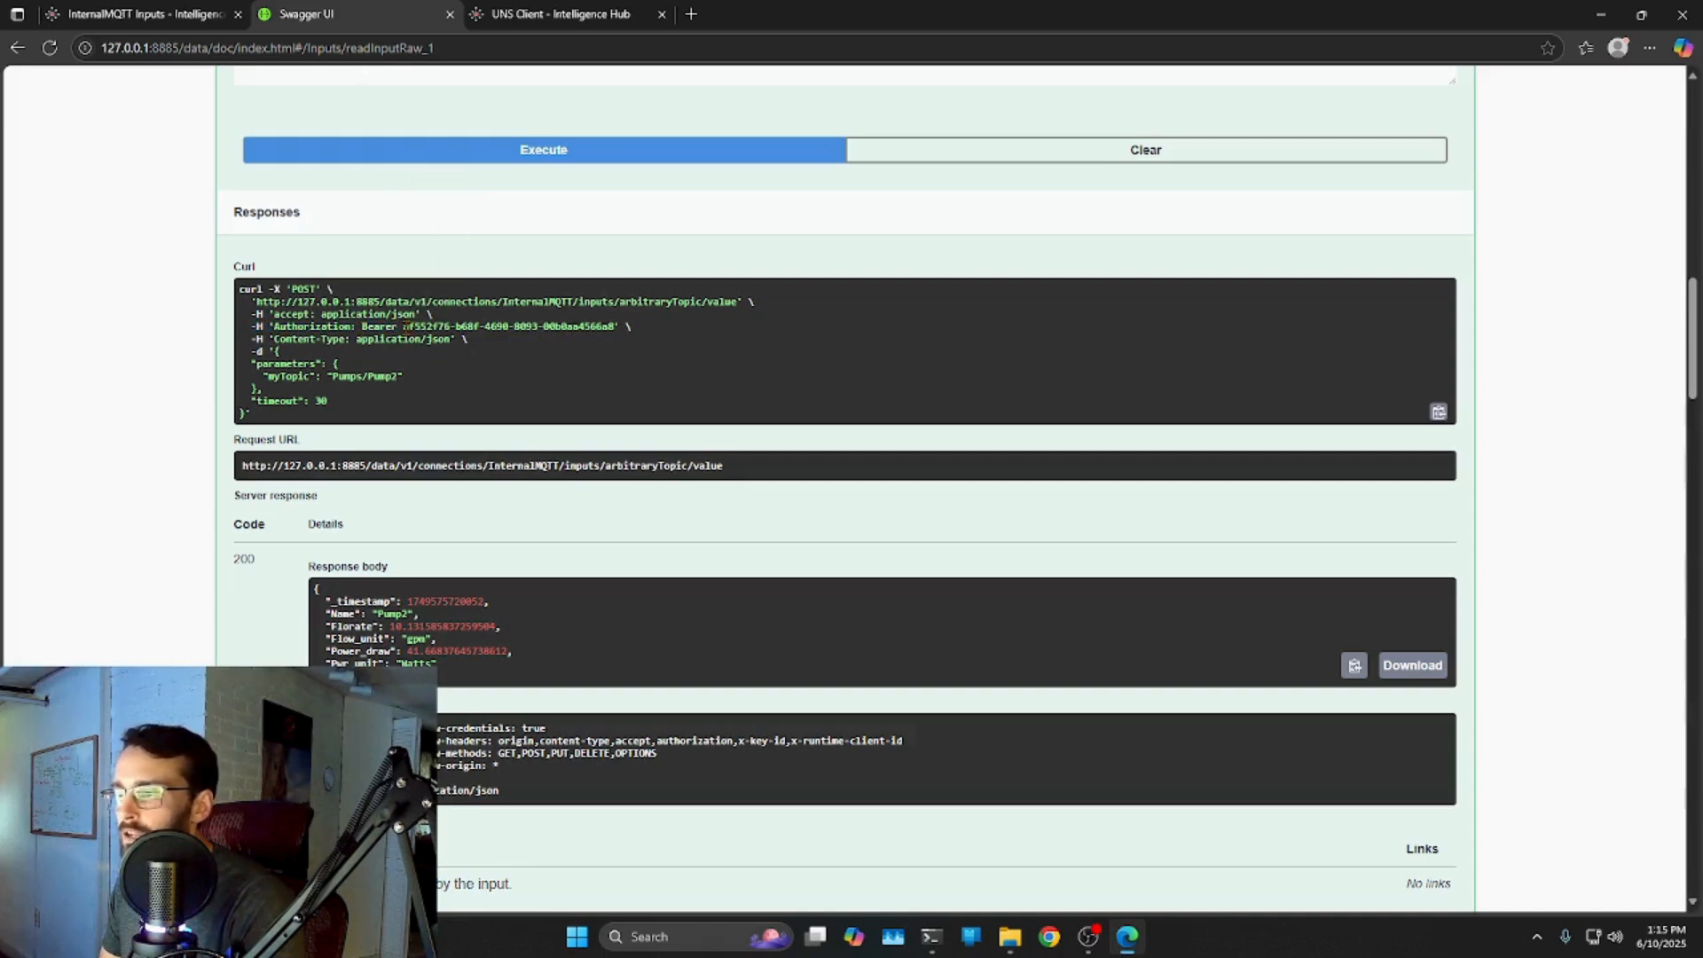
pyautogui.moveTo(450, 327); pyautogui.dragTo(599, 327)
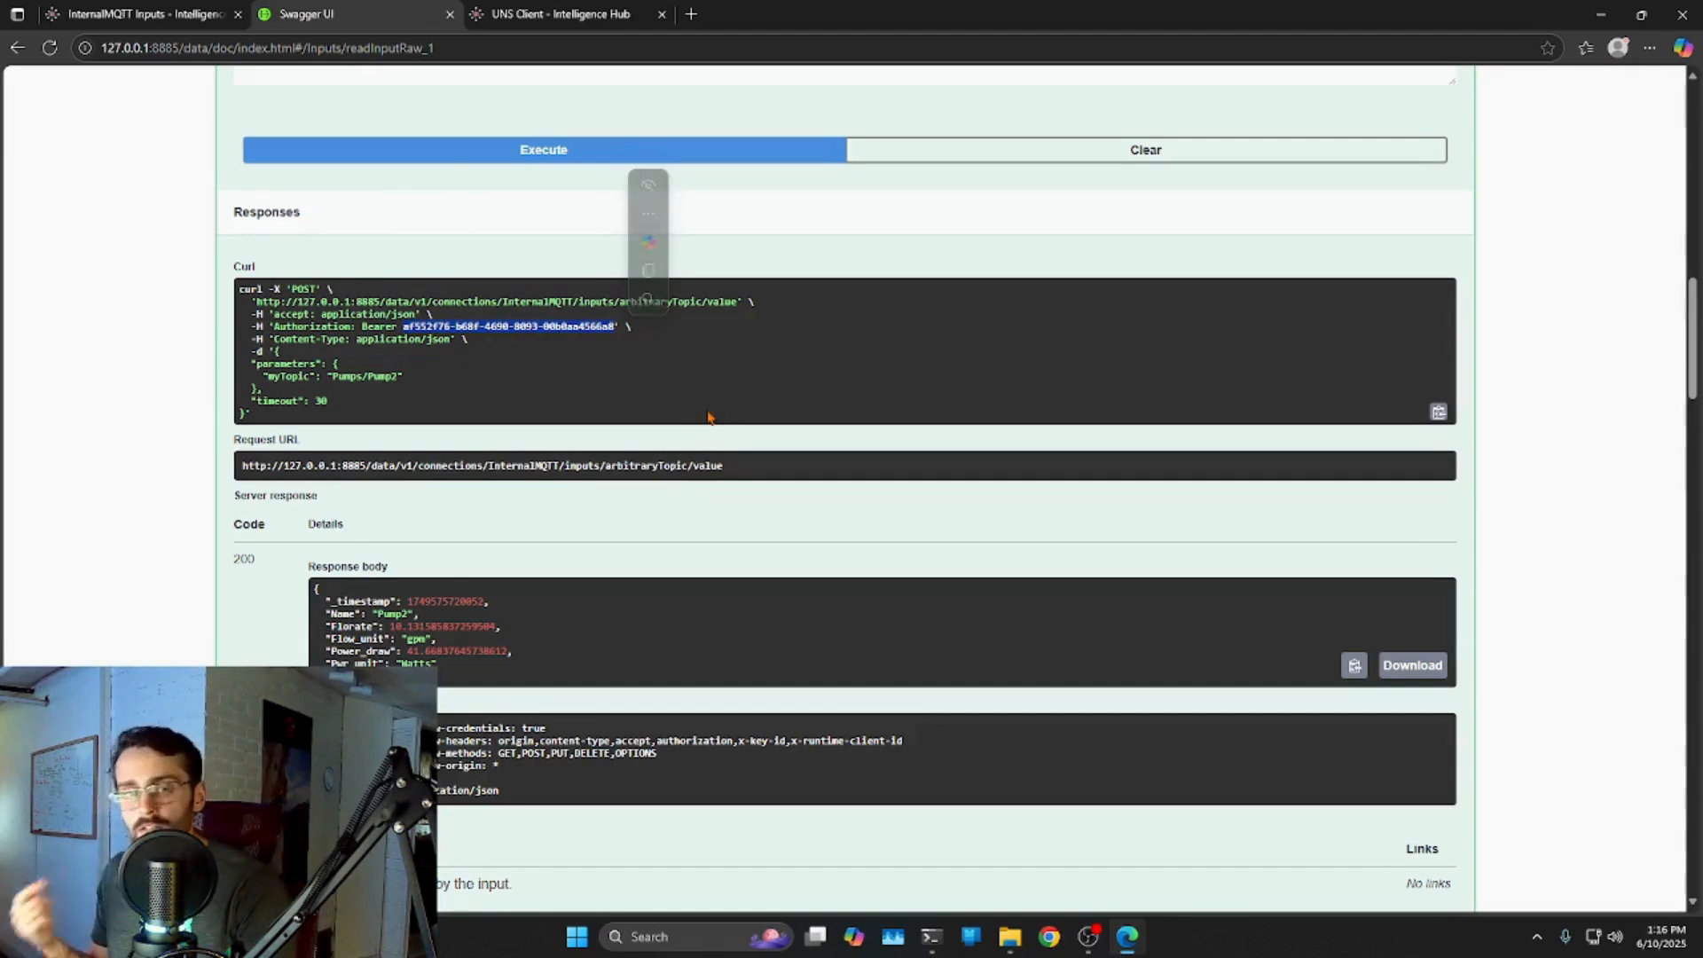
pyautogui.scroll(6, 1072, 342)
pyautogui.scroll(6, 1111, 392)
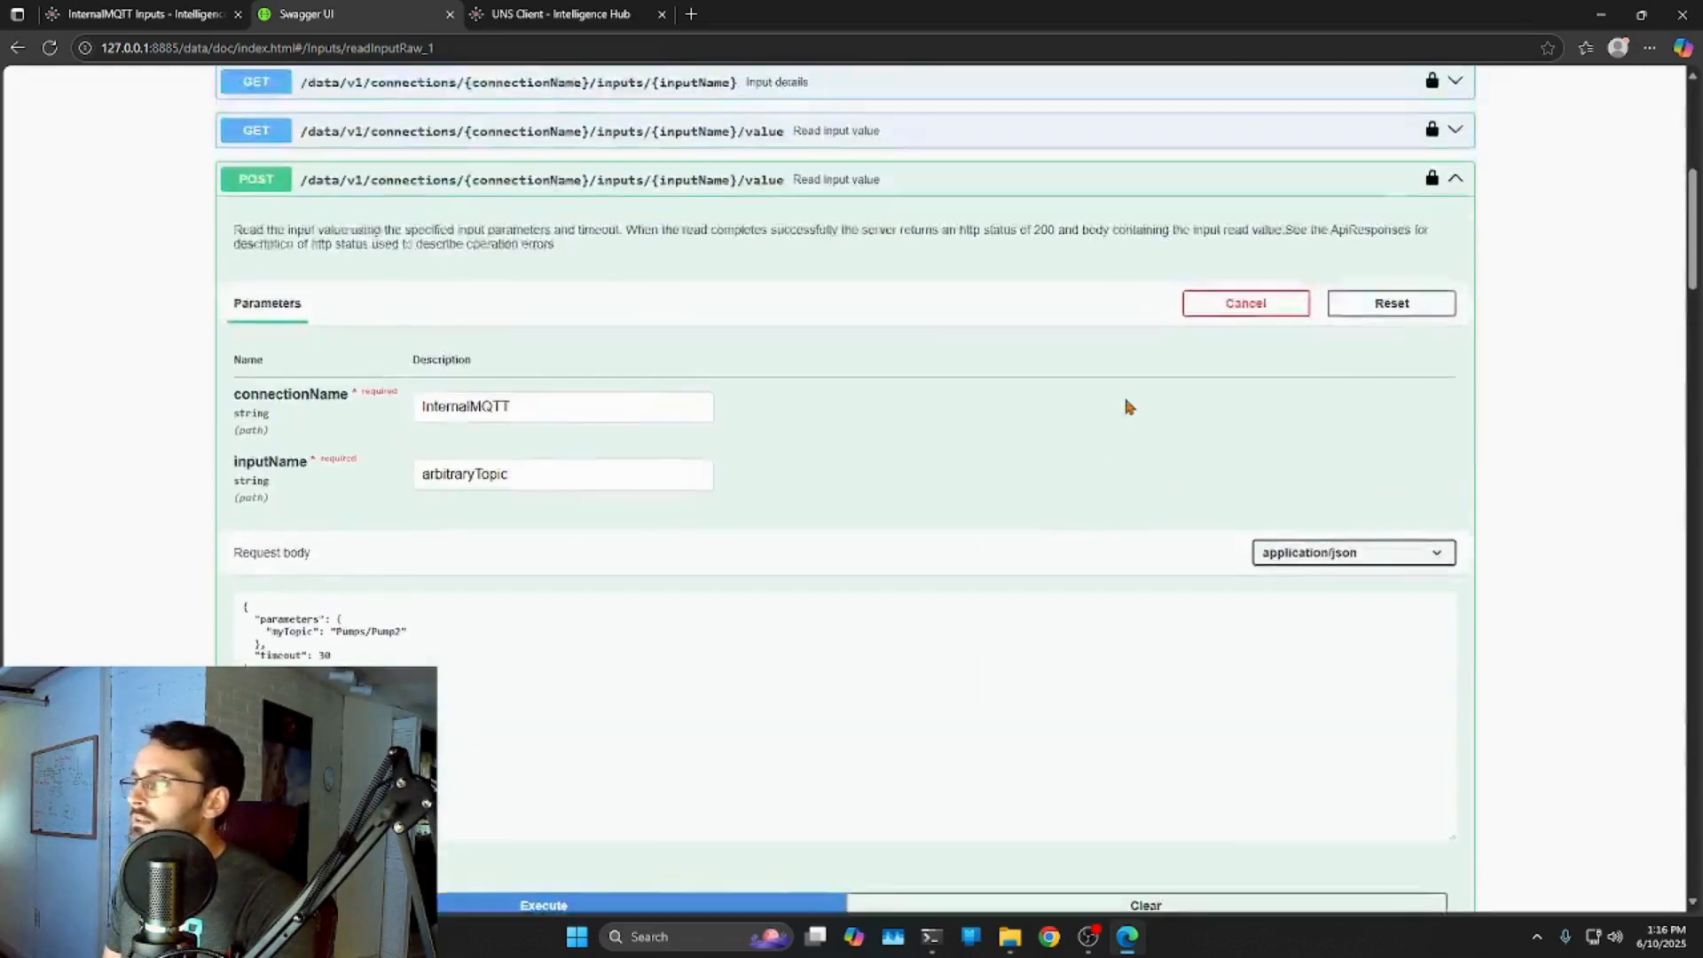
# Collapse the read operation, review the login 200 token response, then switch to the HighByte tab.
pyautogui.click(1456, 487)
pyautogui.scroll(-3, 1115, 399)
pyautogui.scroll(-4, 1115, 399)
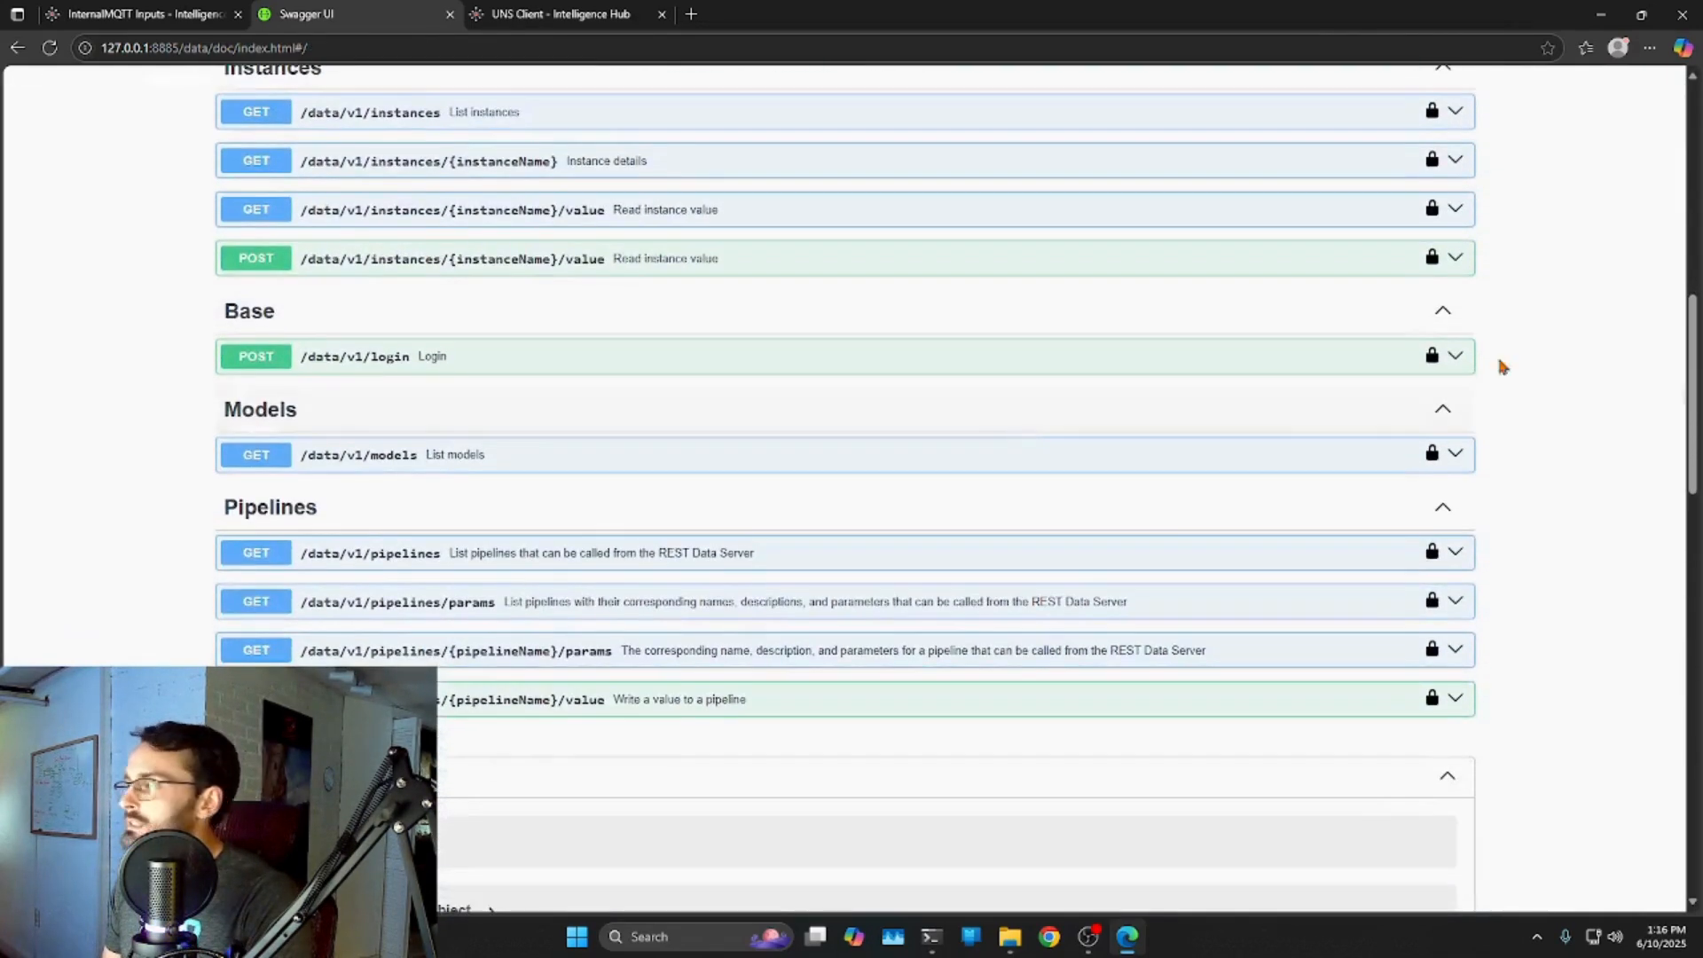
pyautogui.click(1471, 369)
pyautogui.scroll(-8, 1269, 391)
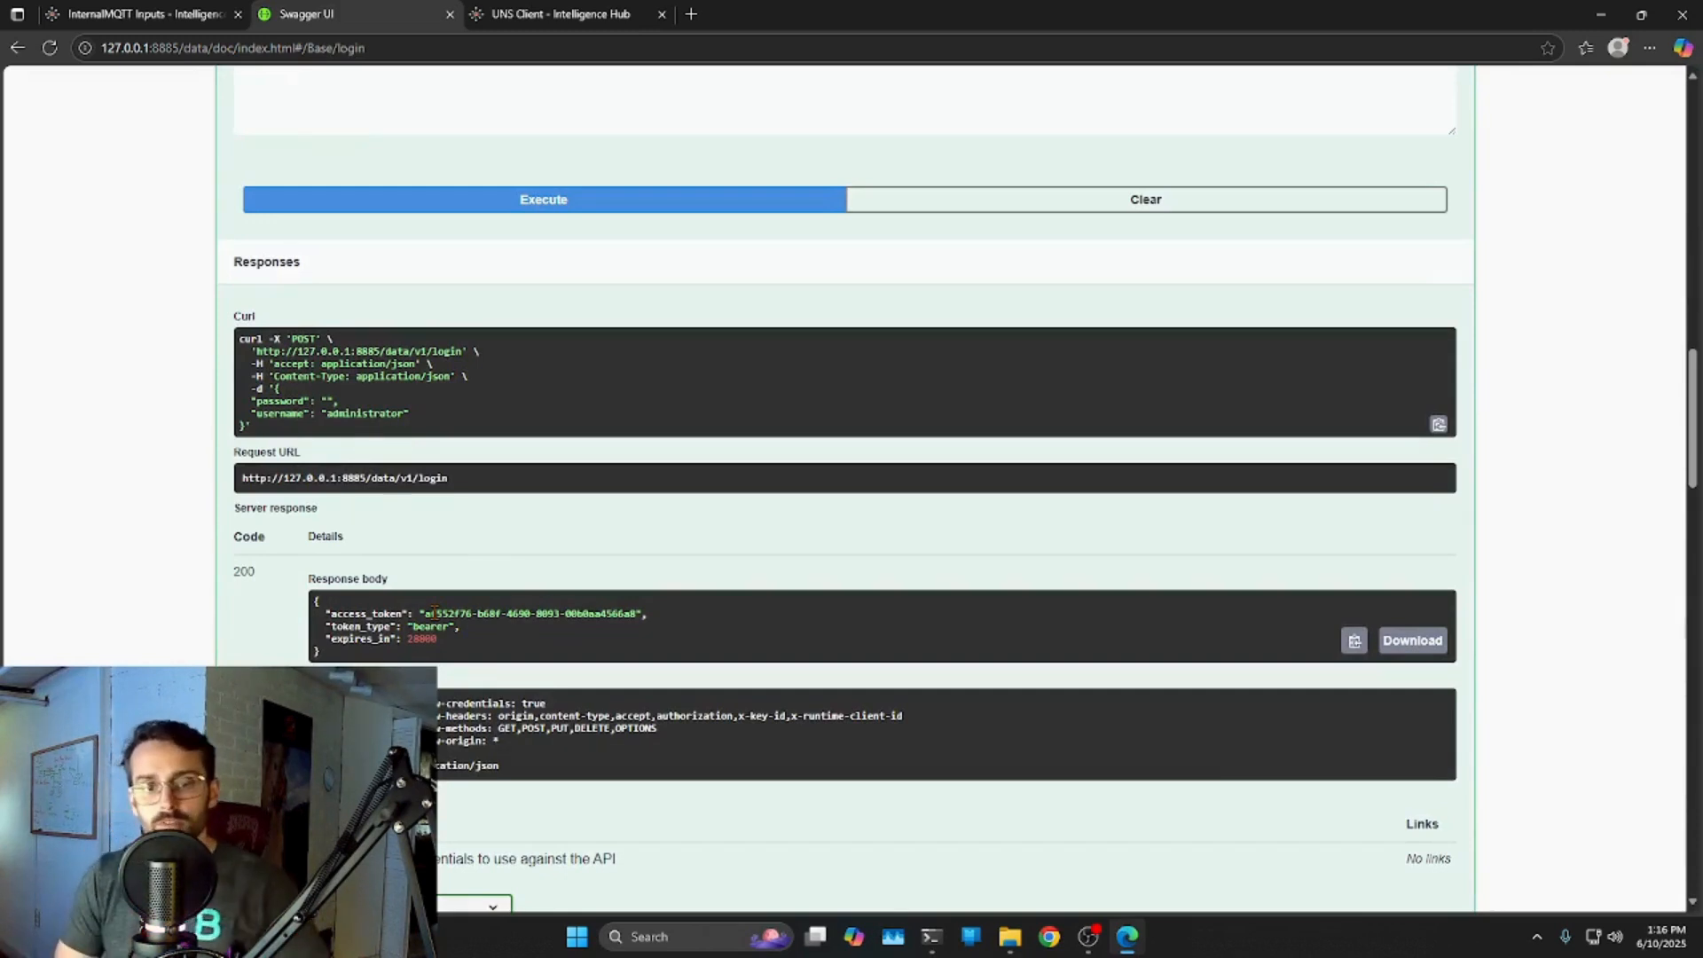
pyautogui.click(229, 21)
pyautogui.moveTo(367, 18); pyautogui.dragTo(193, 25)
# Sign in to HighByte, scroll Settings past REST Data Server, and open the Users list.
pyautogui.click(1027, 597)
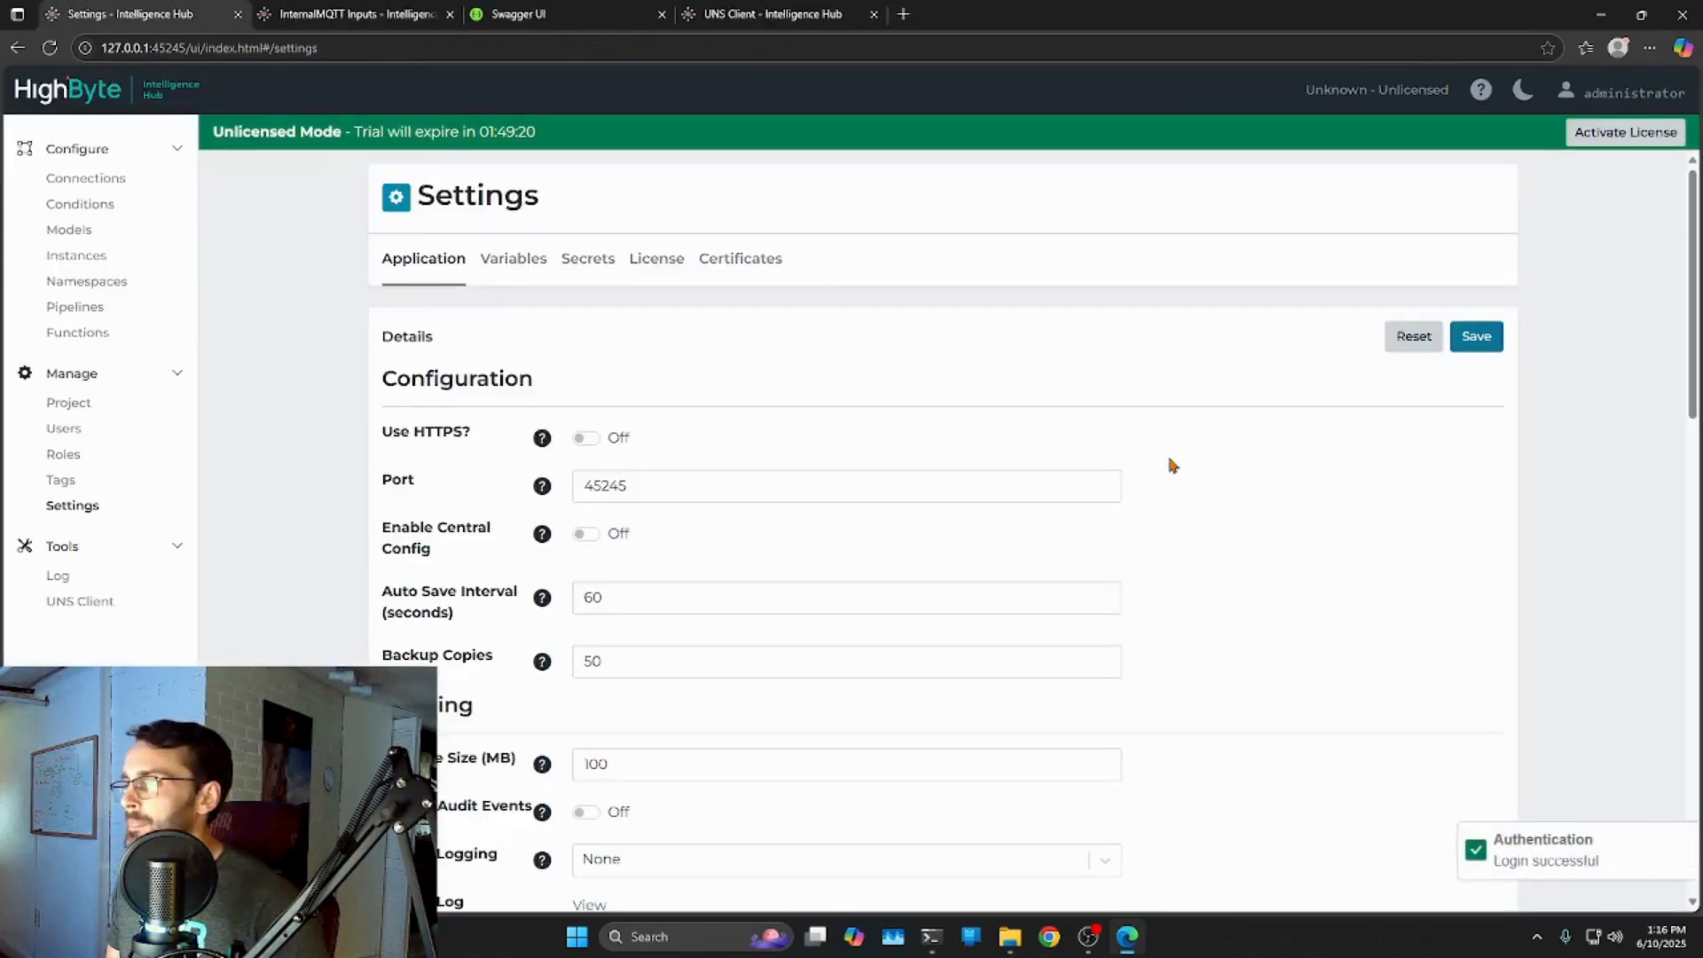
pyautogui.moveTo(1693, 282); pyautogui.dragTo(1660, 763)
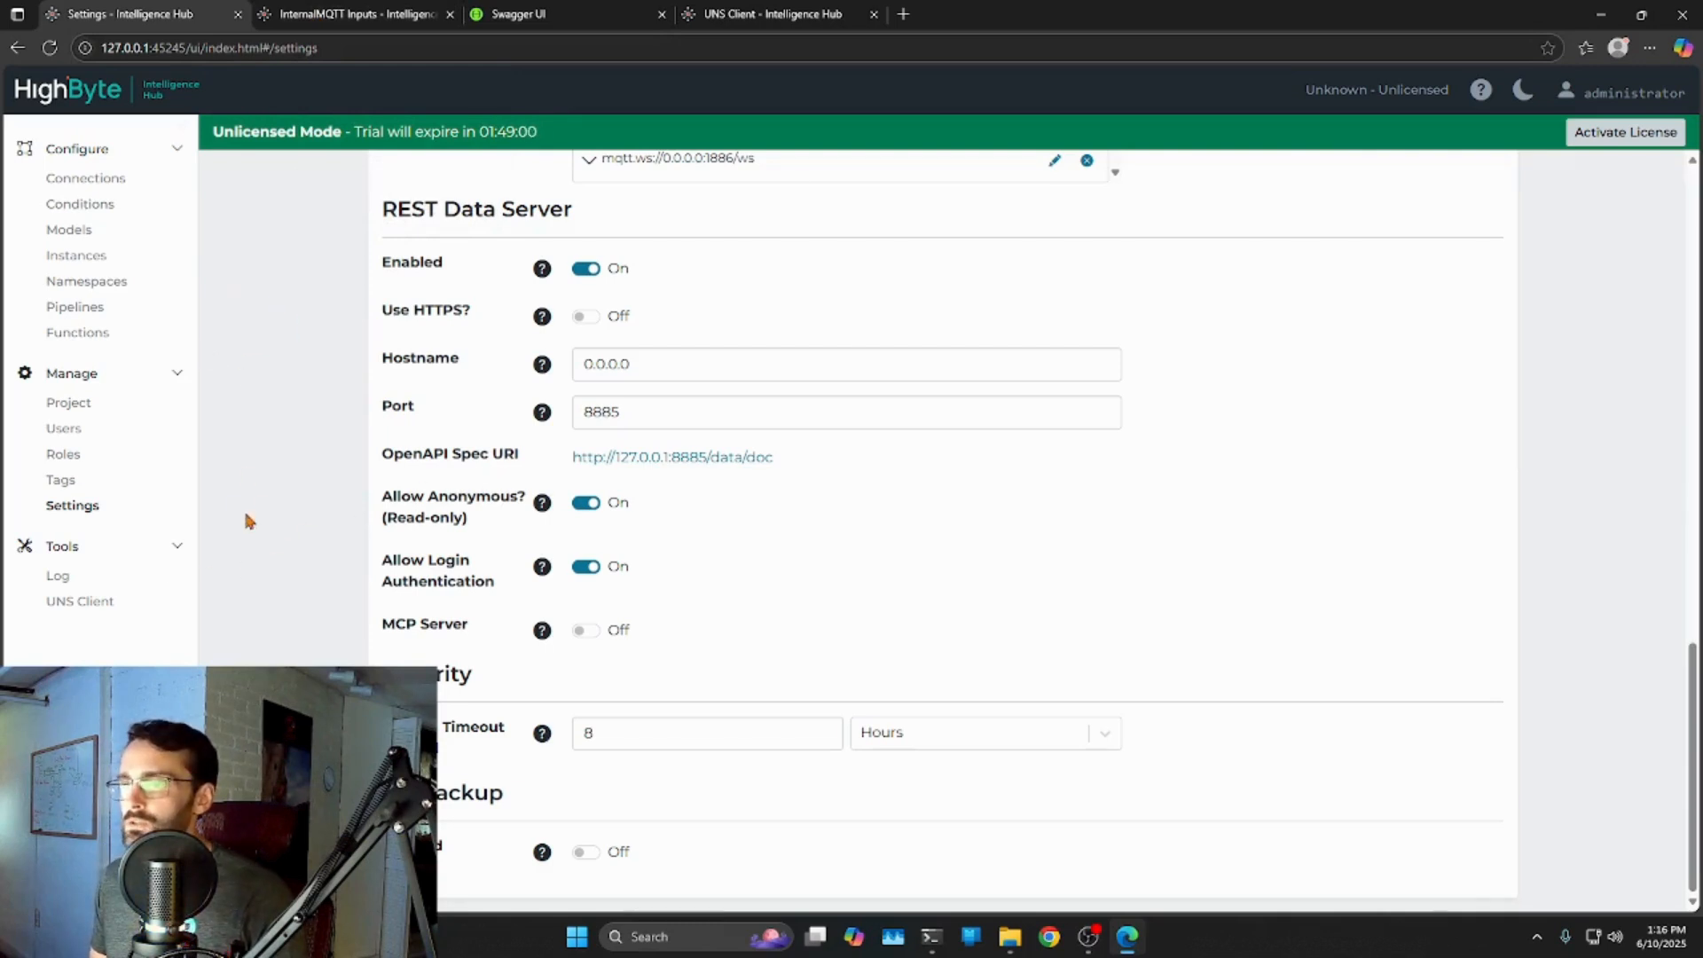
pyautogui.click(63, 430)
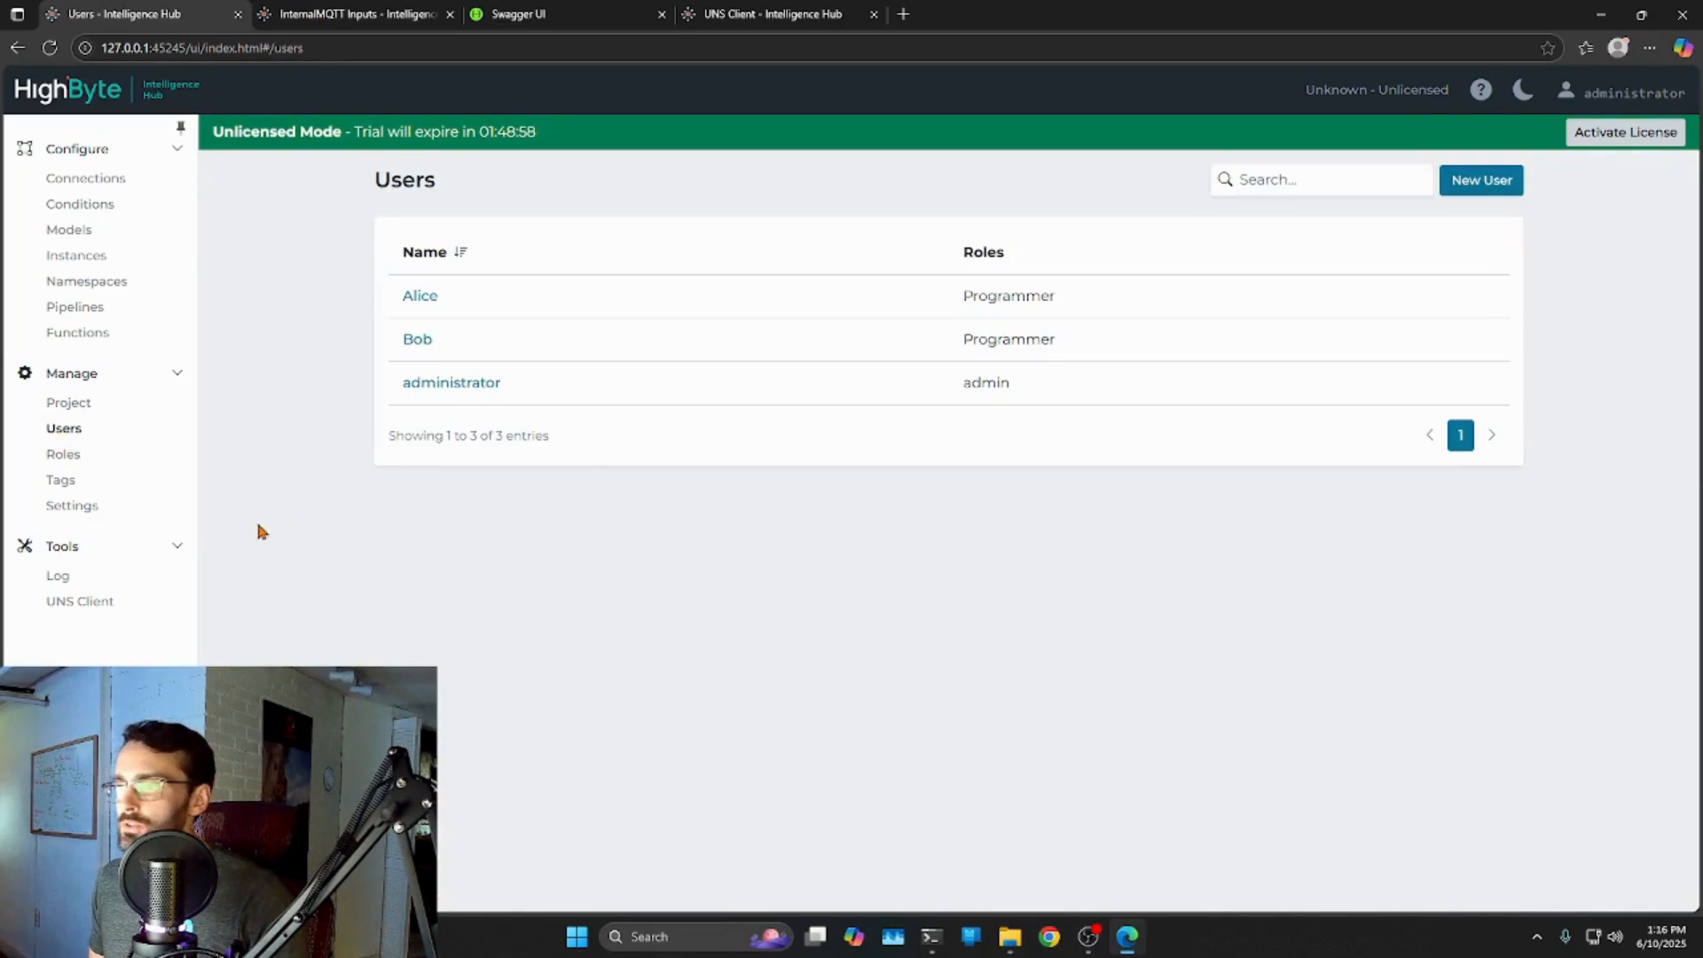
# On the administrator's API Keys tab, create a new key named z2p with description 'demo'.
pyautogui.click(437, 388)
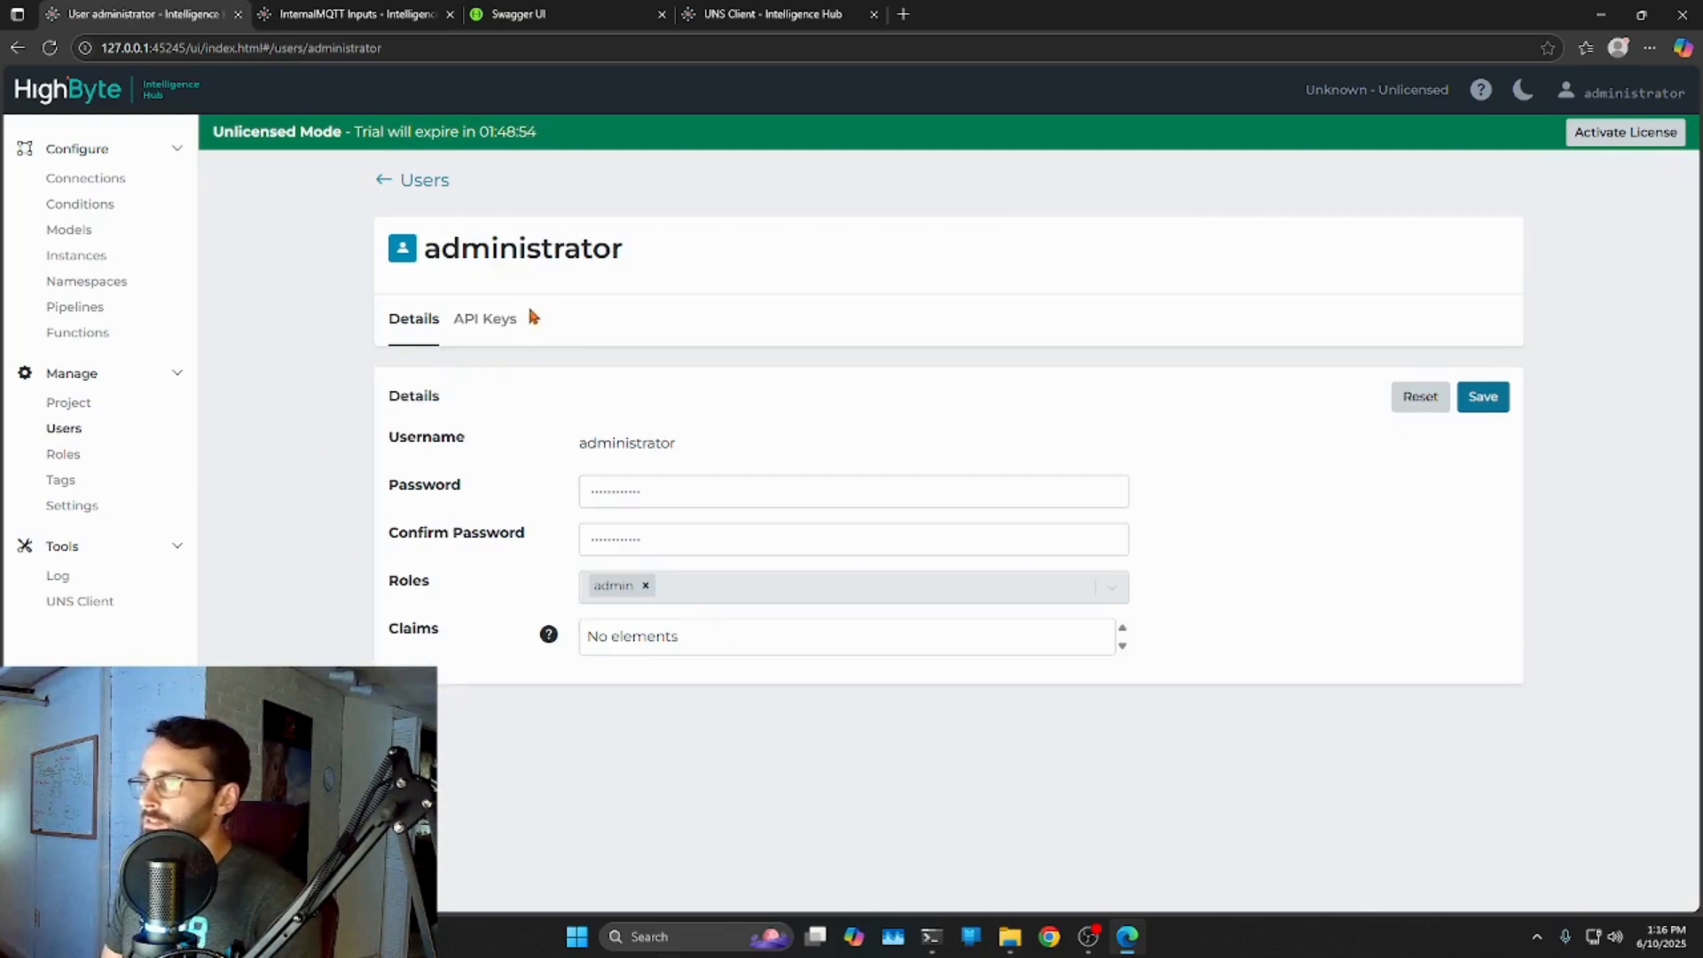
pyautogui.click(533, 319)
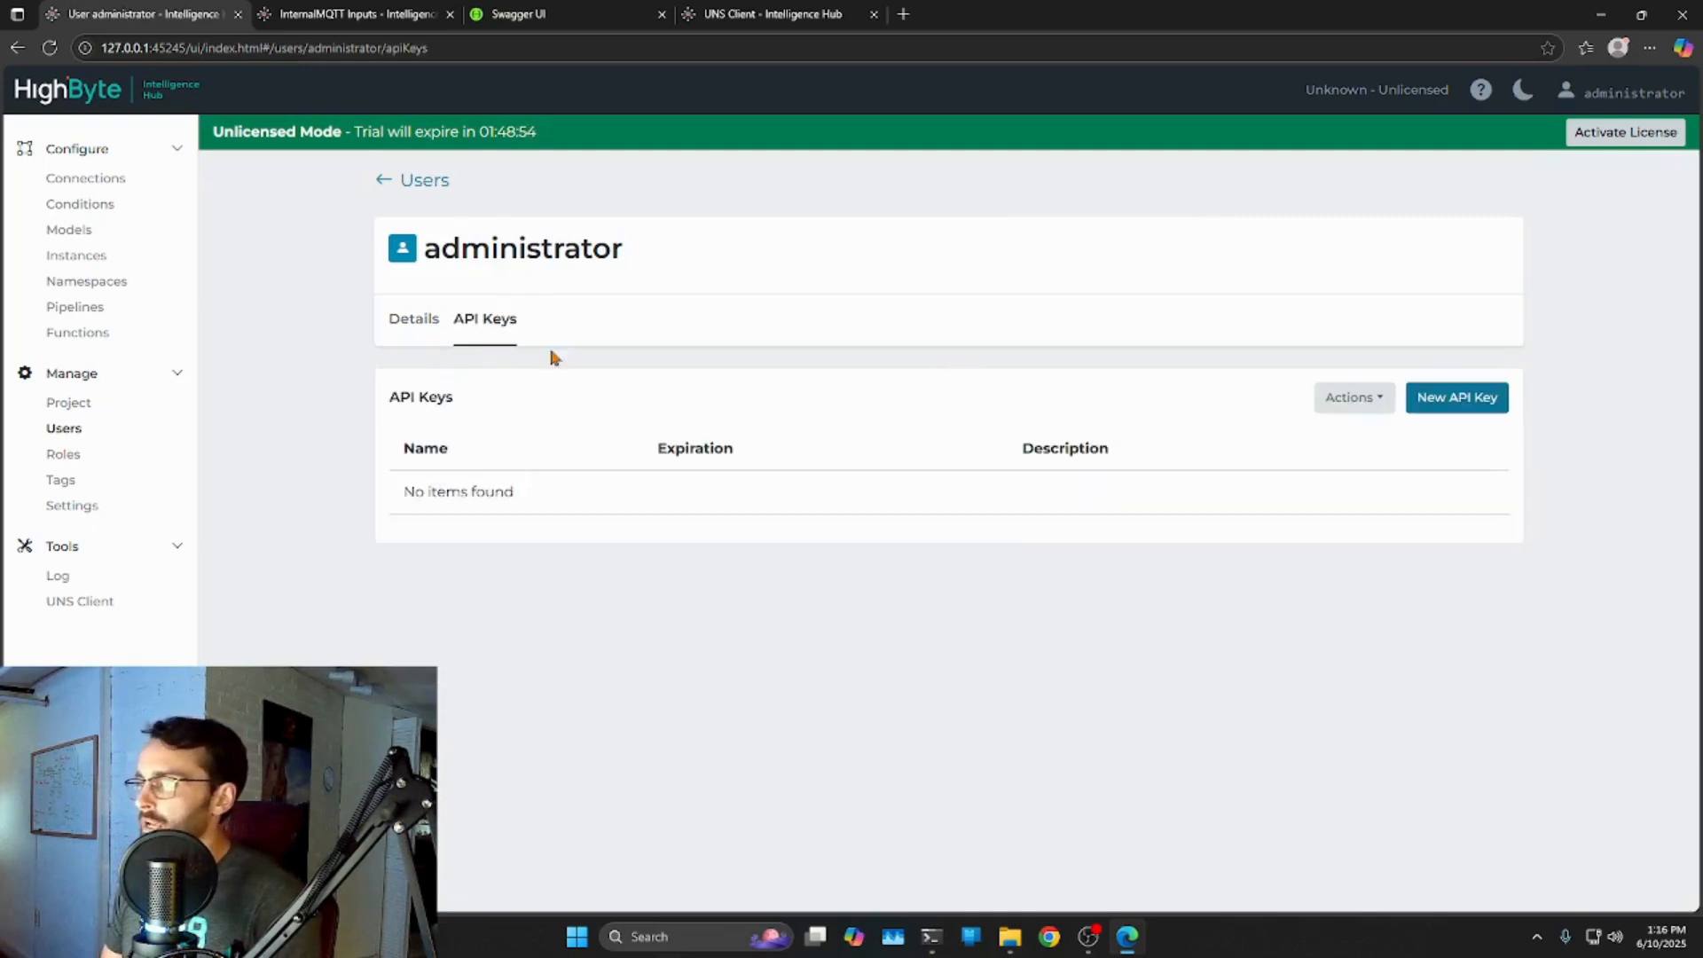
pyautogui.click(1468, 403)
pyautogui.click(657, 441)
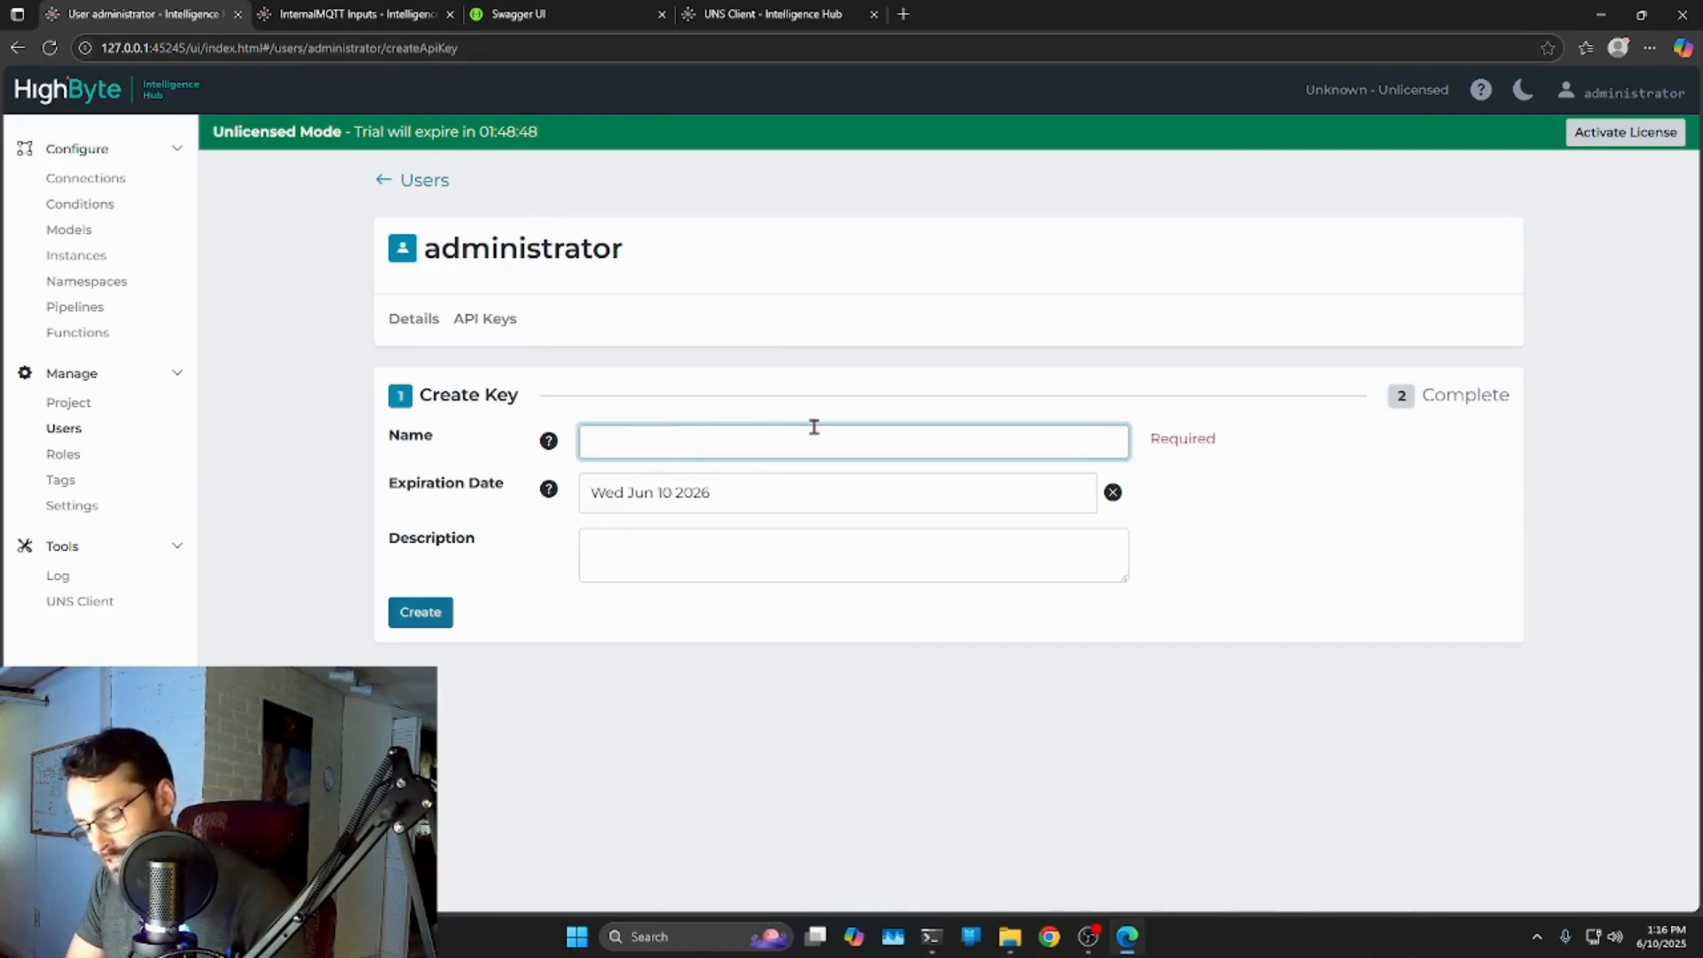
pyautogui.write('z7p')
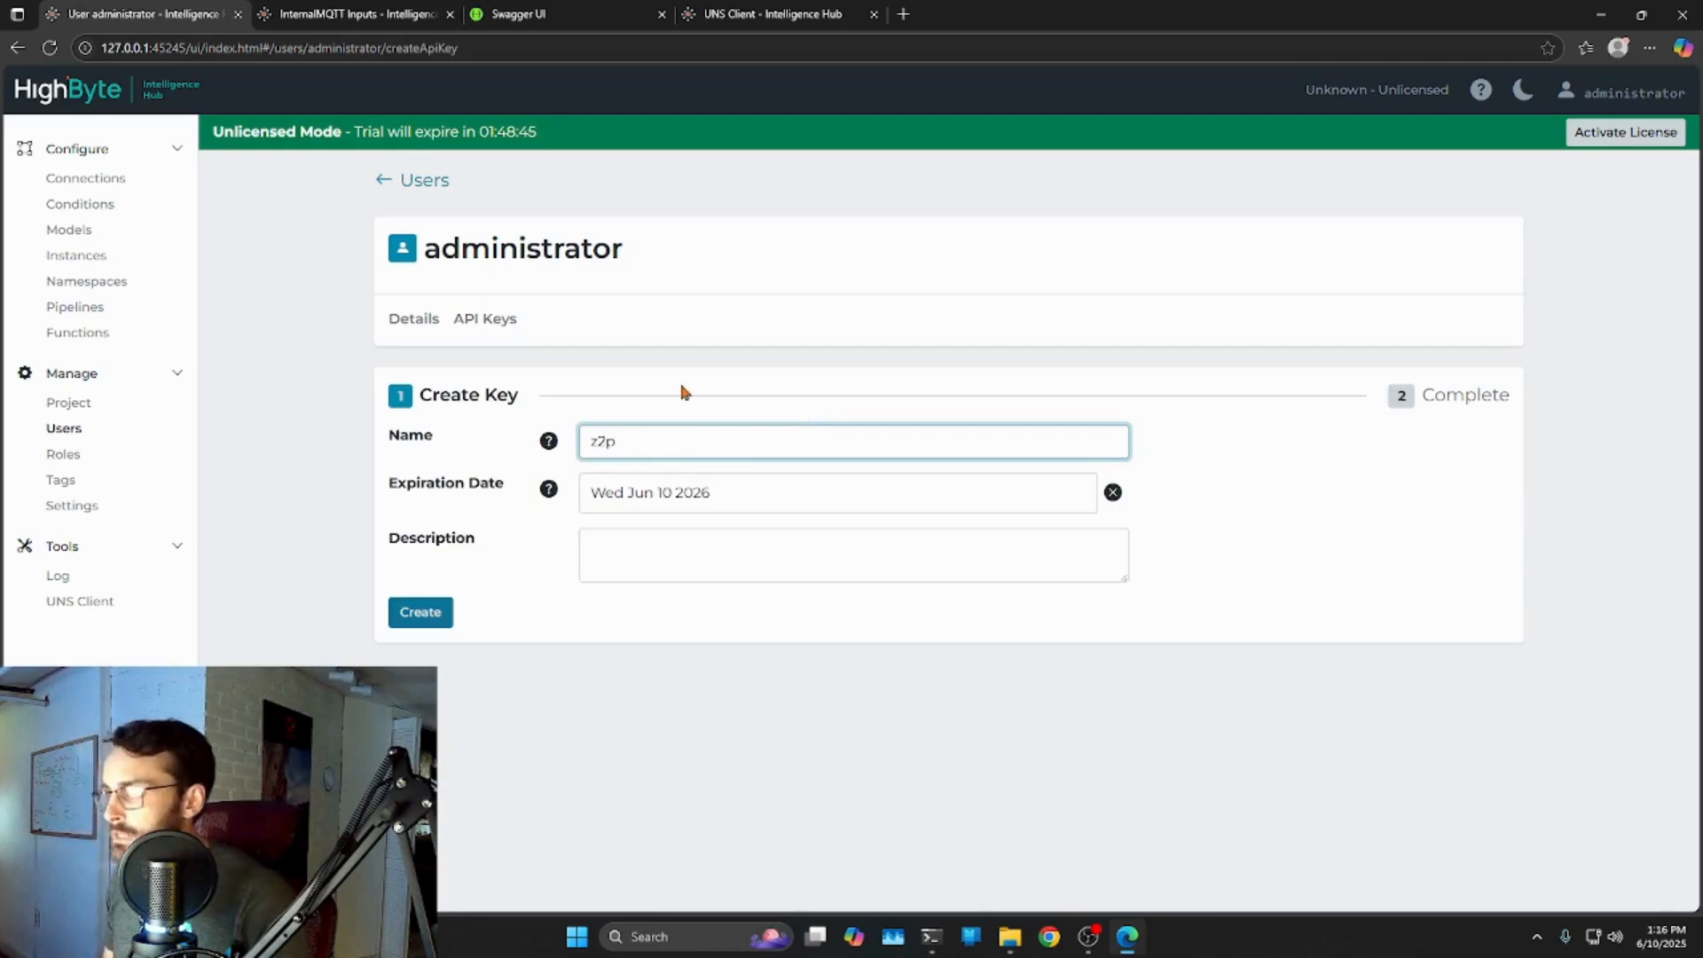
pyautogui.click(648, 568)
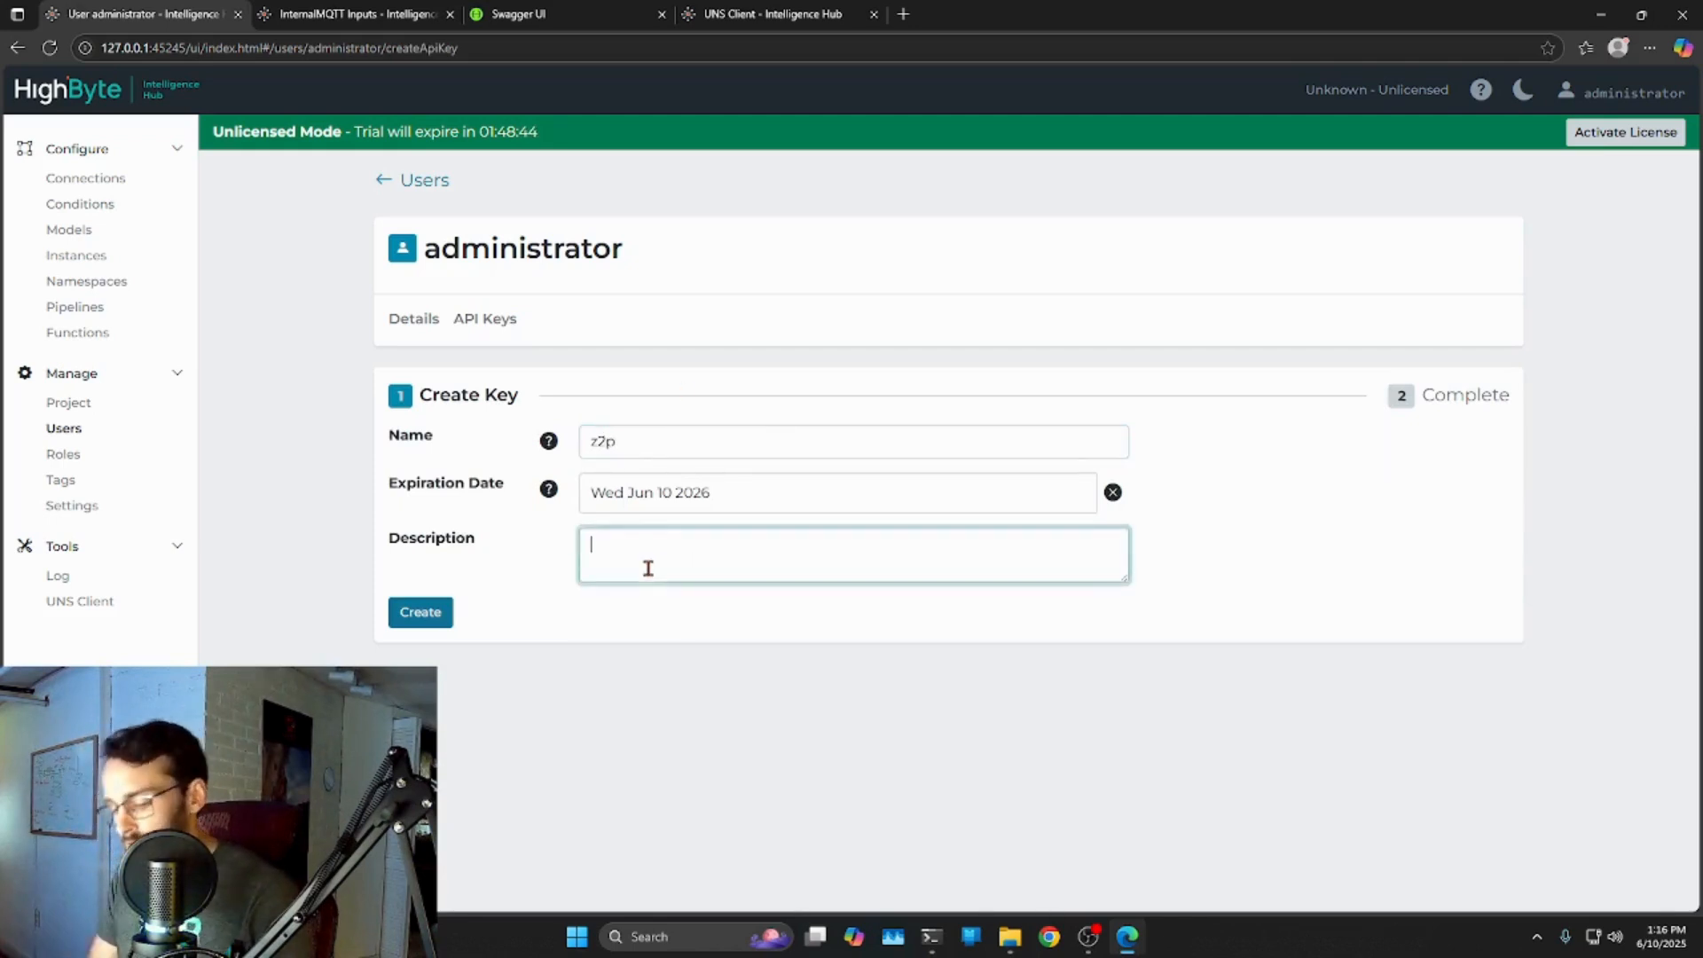
pyautogui.write('demo for Zero to Pipeline')
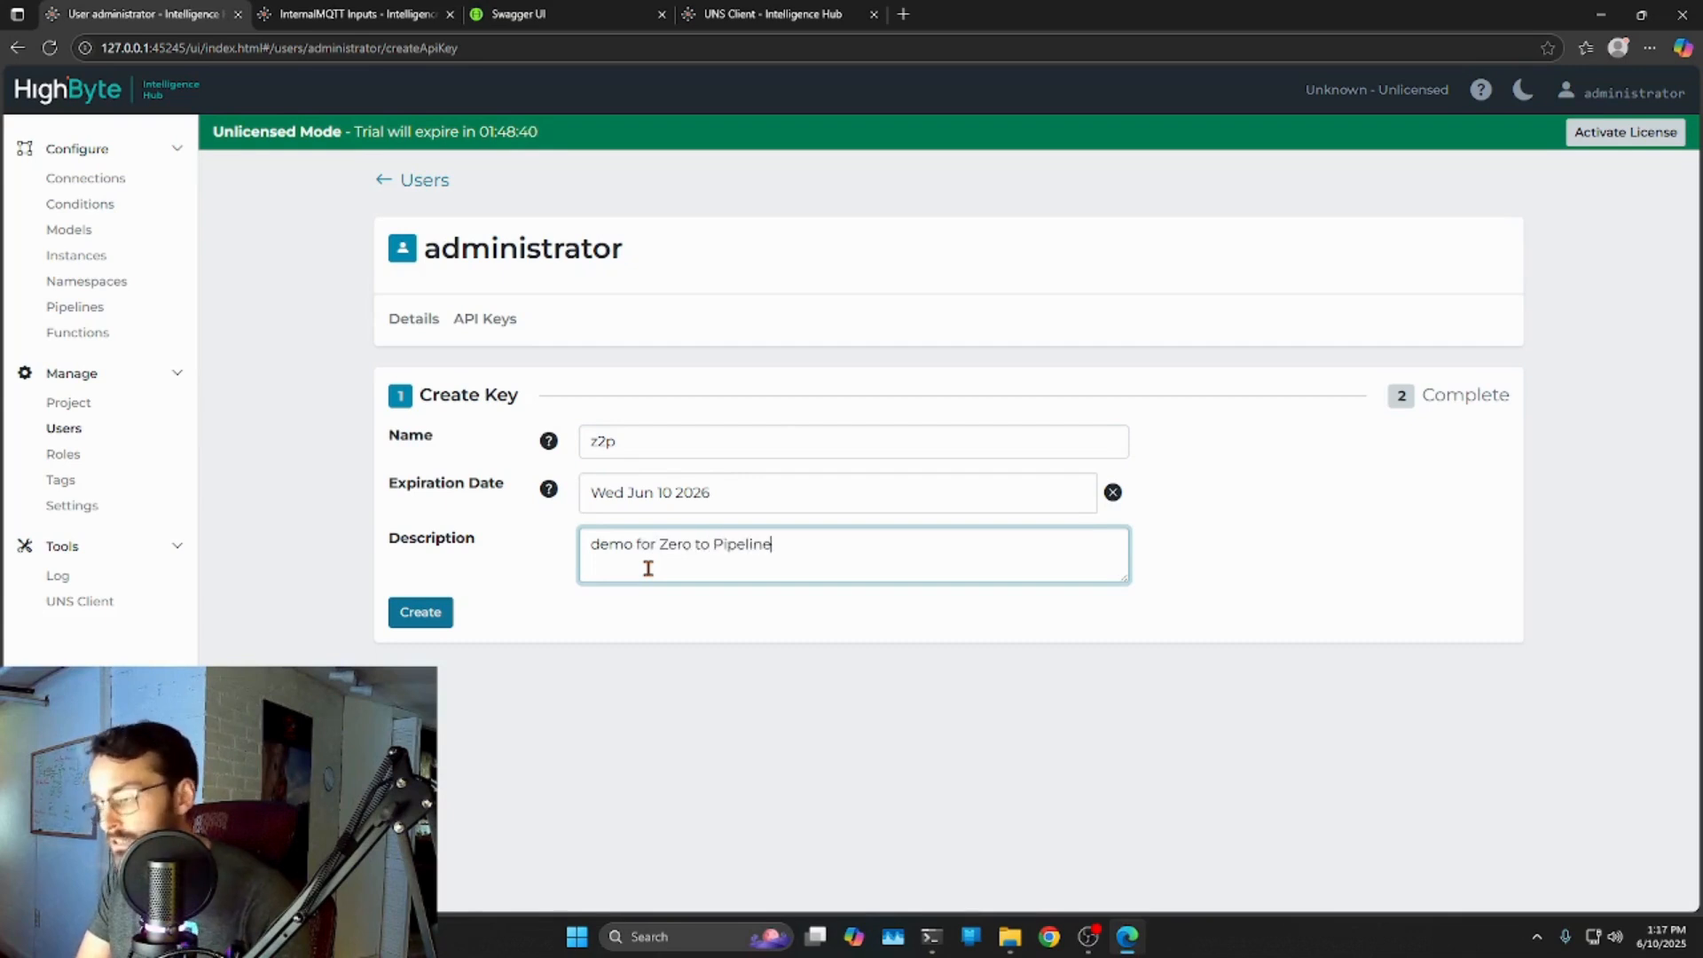
pyautogui.click(424, 614)
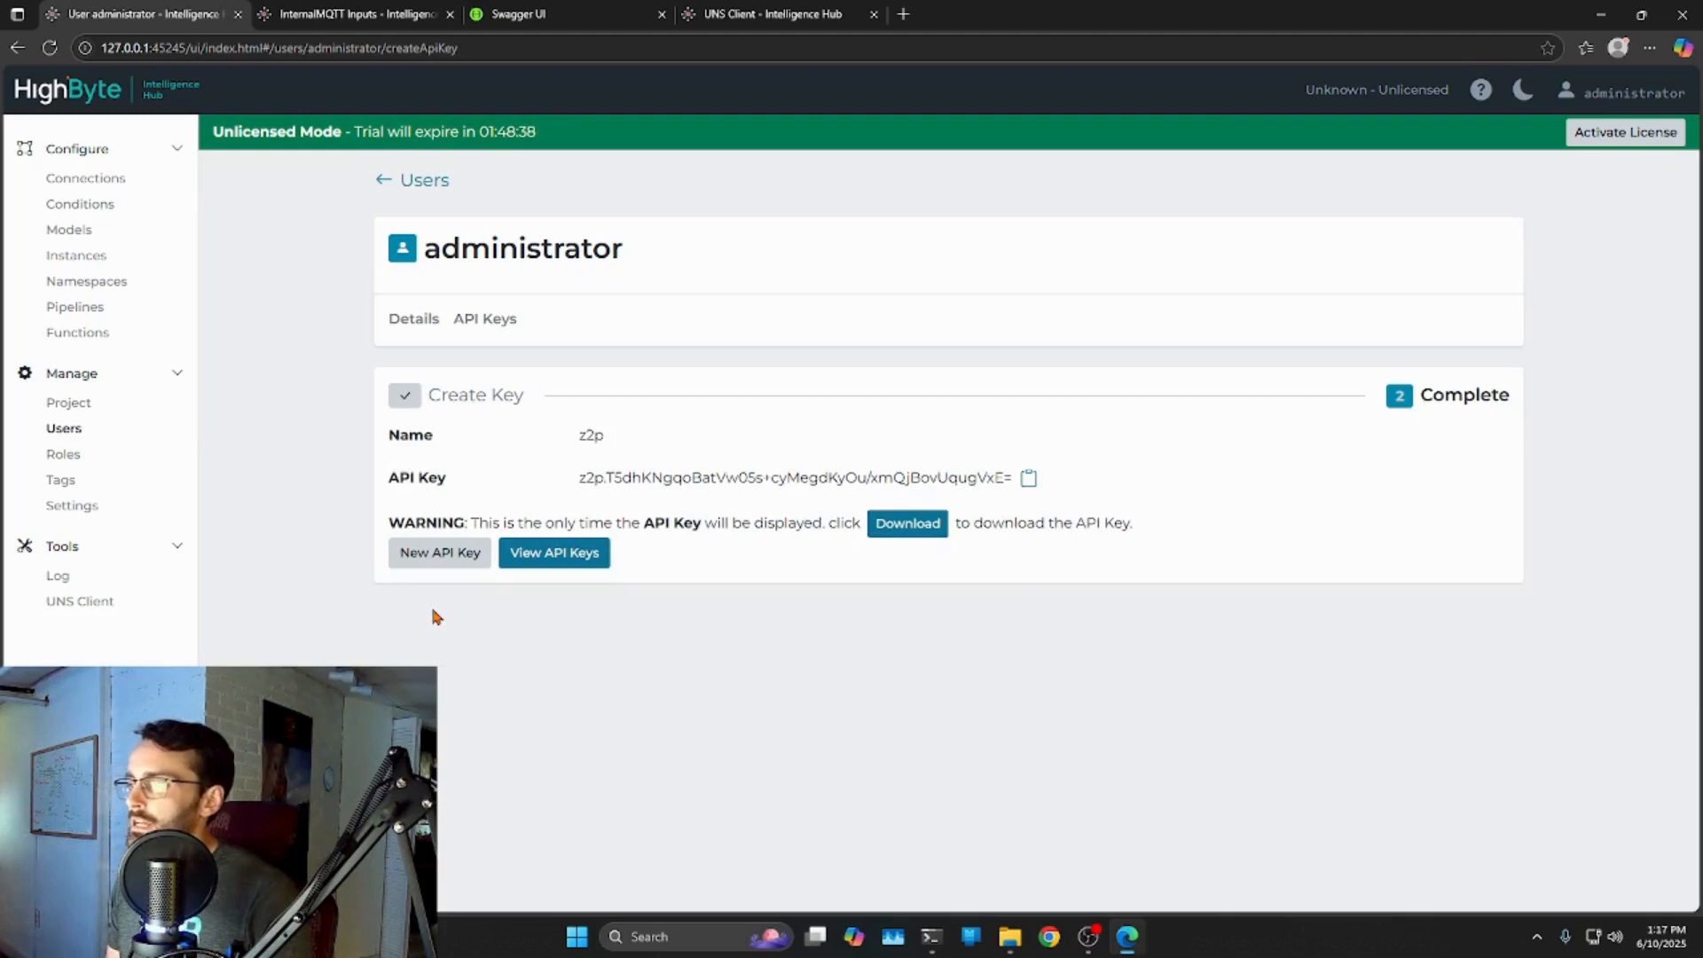
# Download the z2p API key file and copy the generated key value to the clipboard.
pyautogui.click(922, 530)
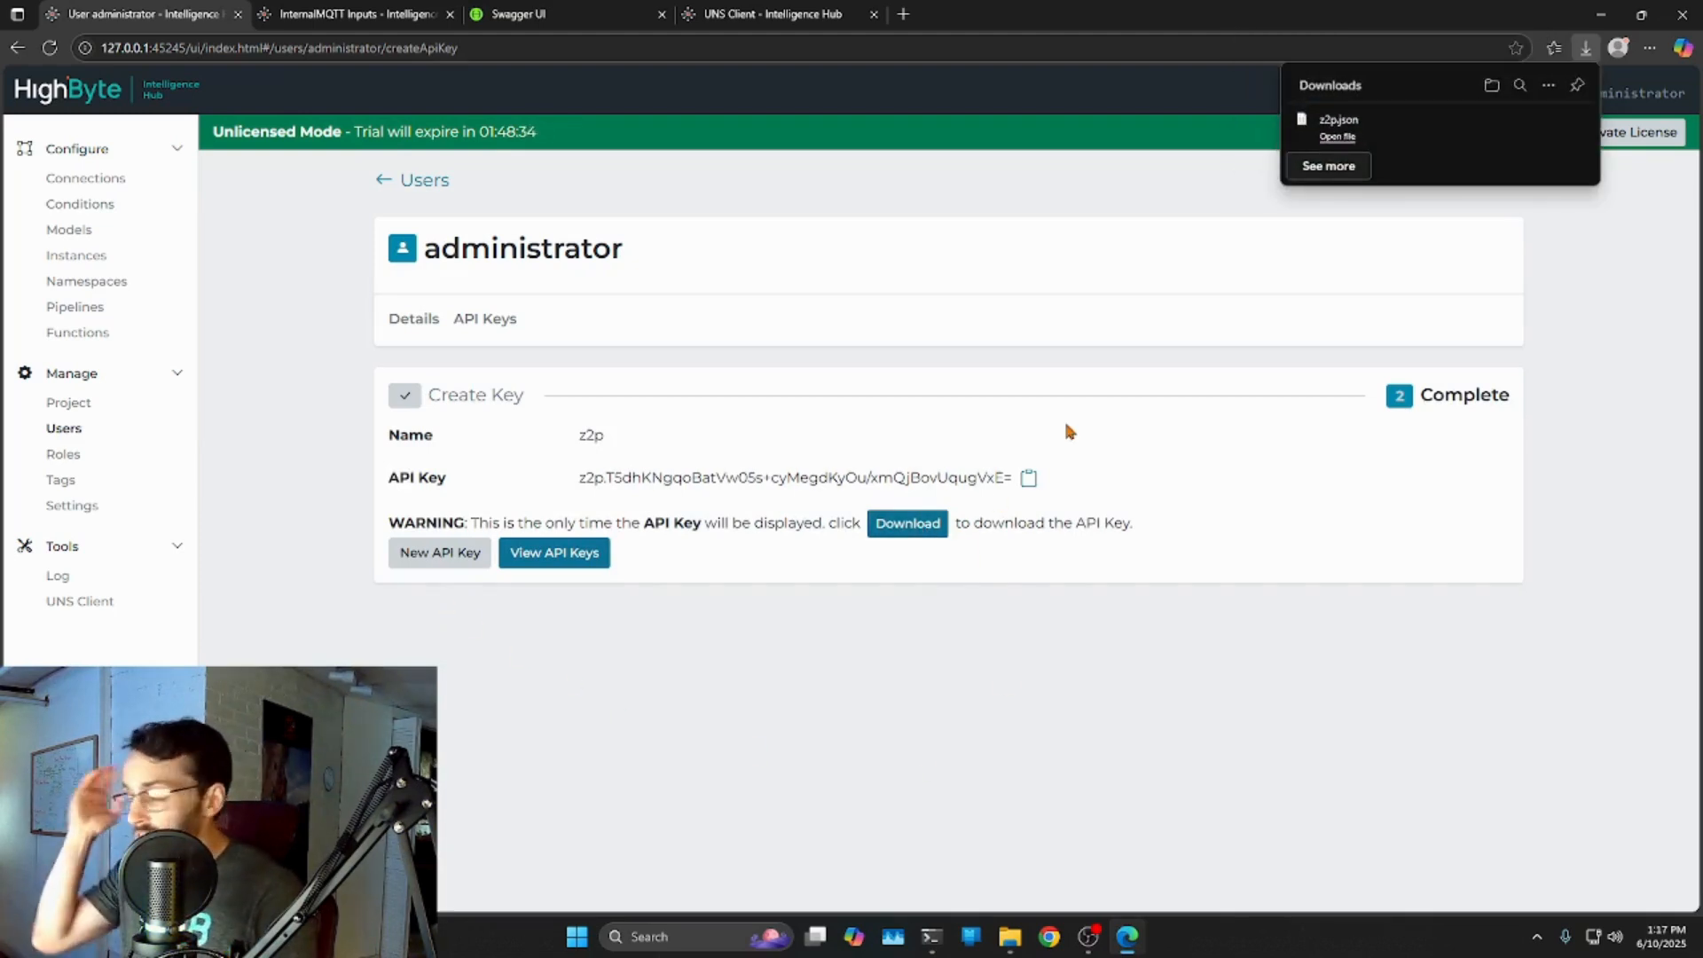
pyautogui.click(1029, 480)
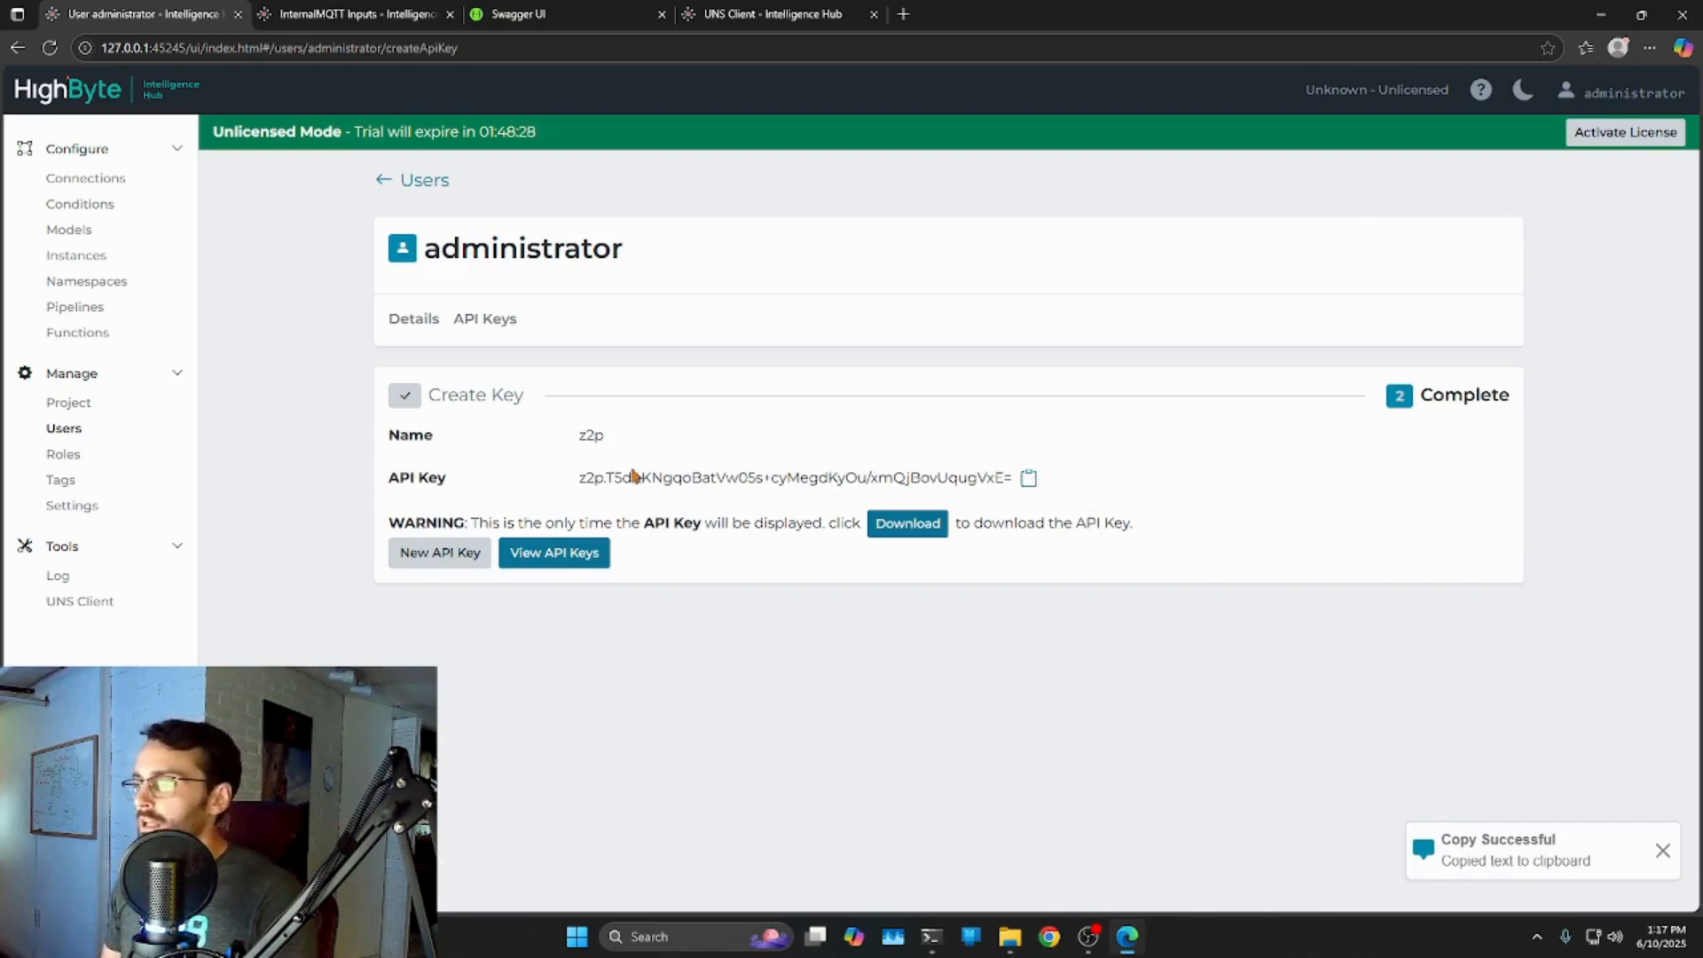
pyautogui.moveTo(584, 478); pyautogui.dragTo(1012, 481)
pyautogui.click(584, 480)
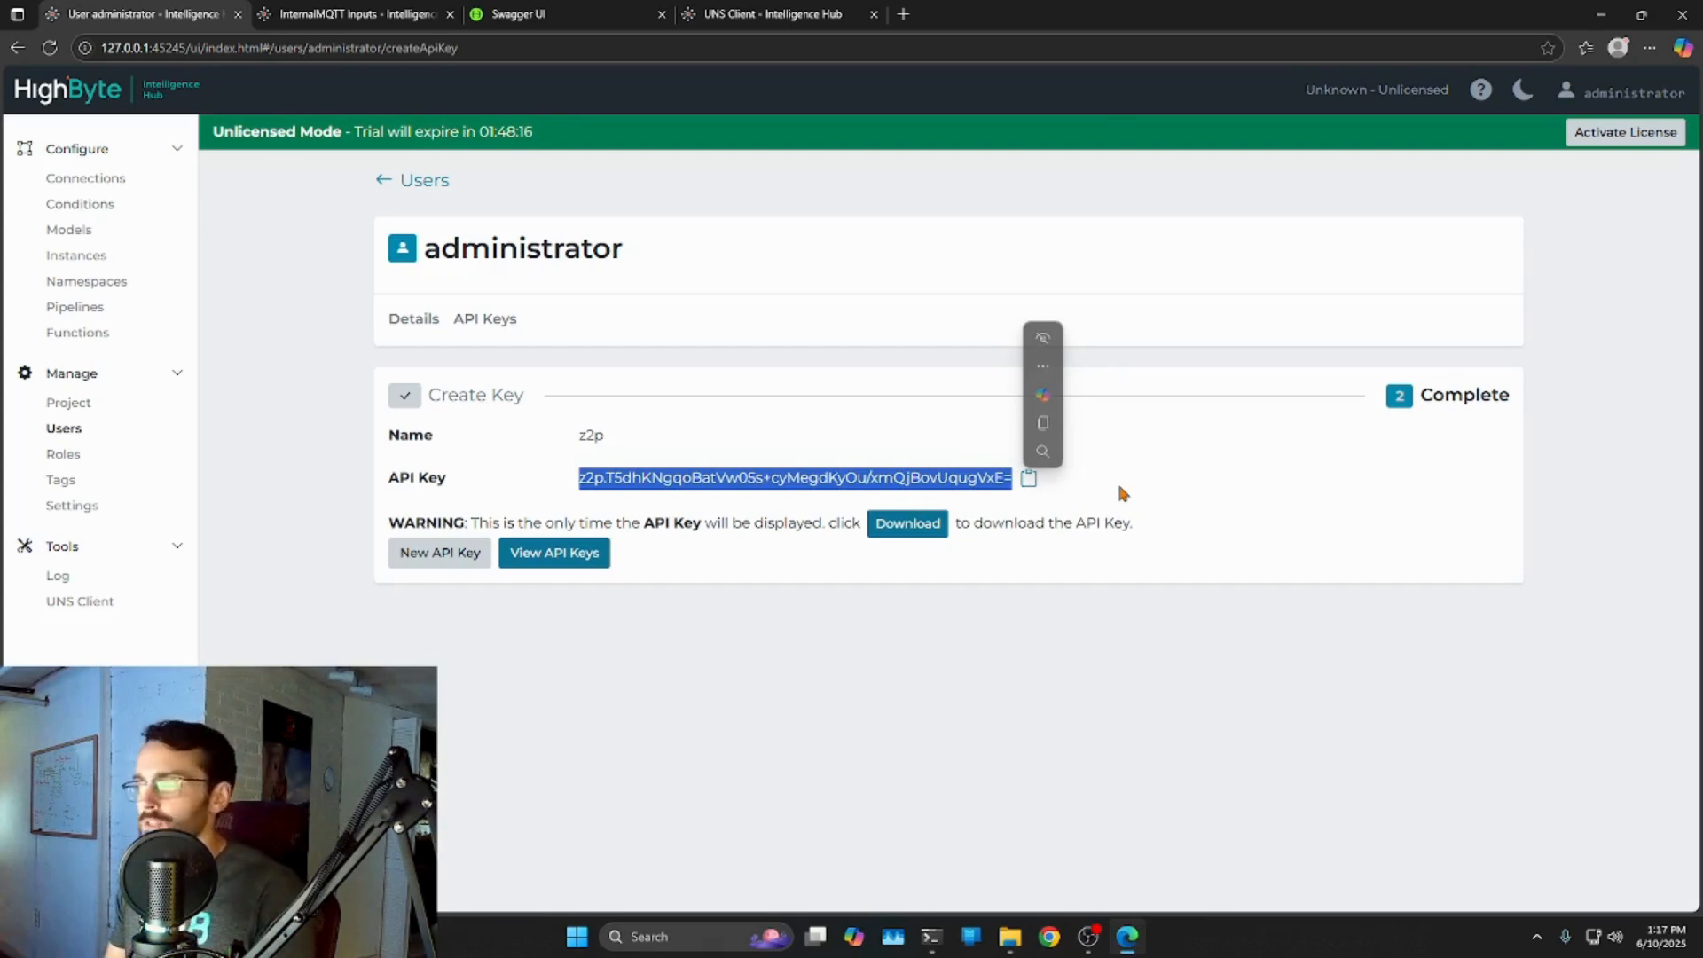
pyautogui.rightClick(654, 479)
pyautogui.click(697, 493)
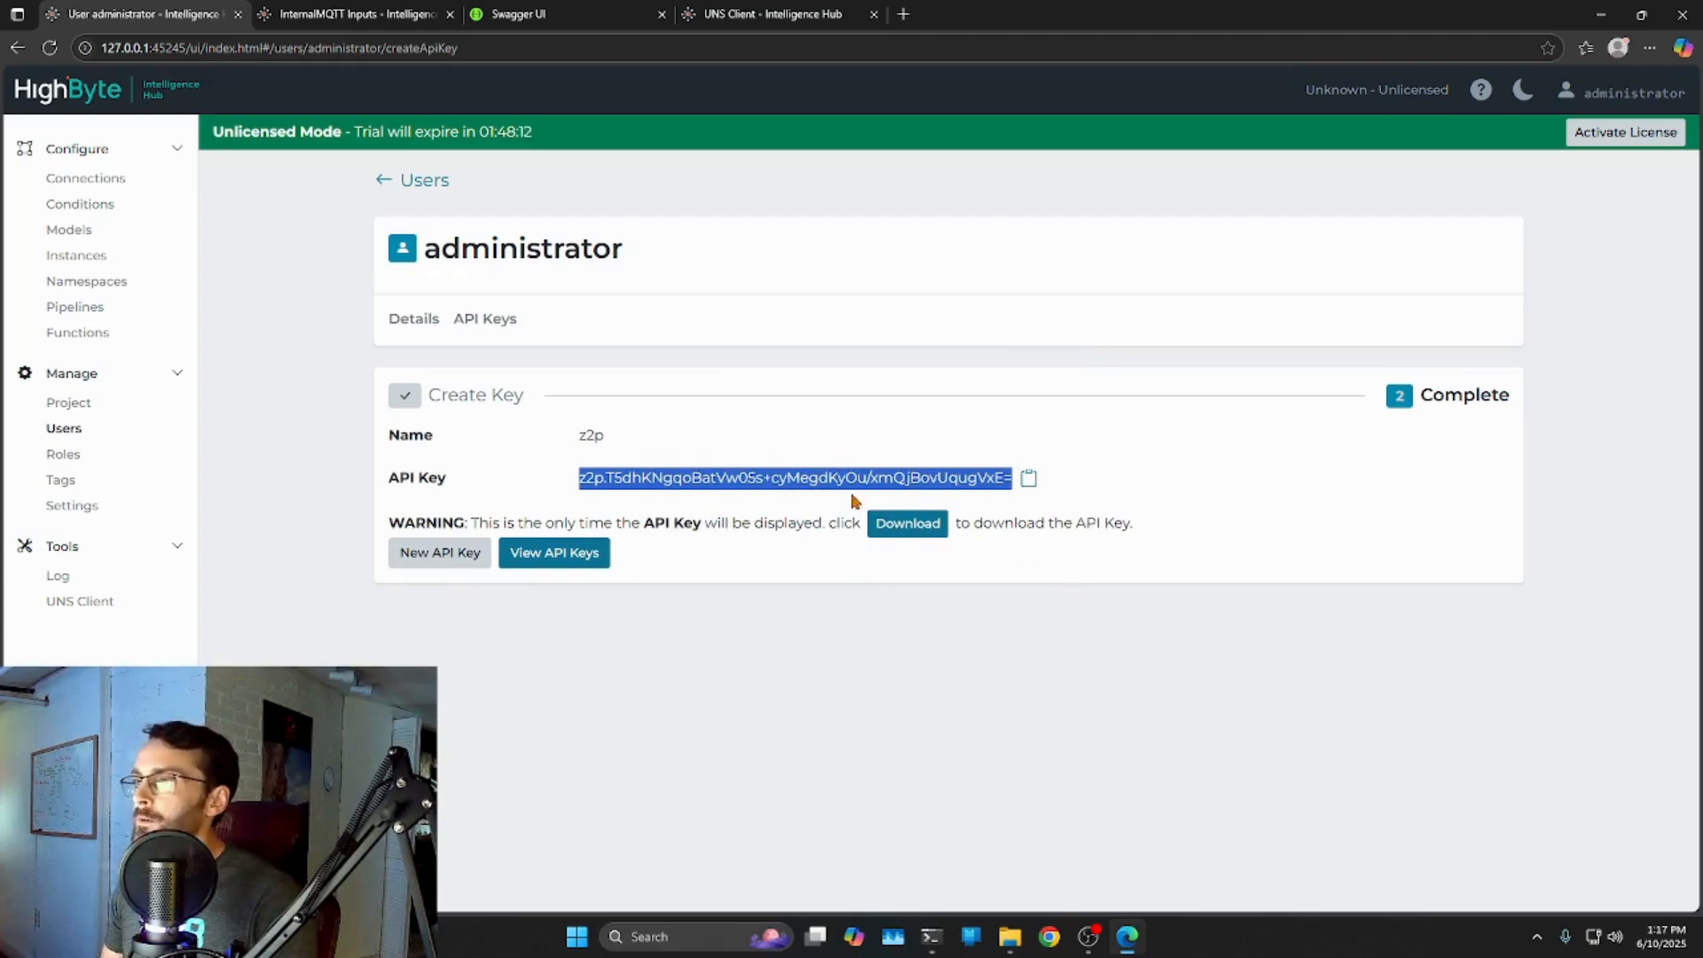
# Log out the old token in Swagger UI and re-authorize with the pasted z2p API key.
pyautogui.click(572, 14)
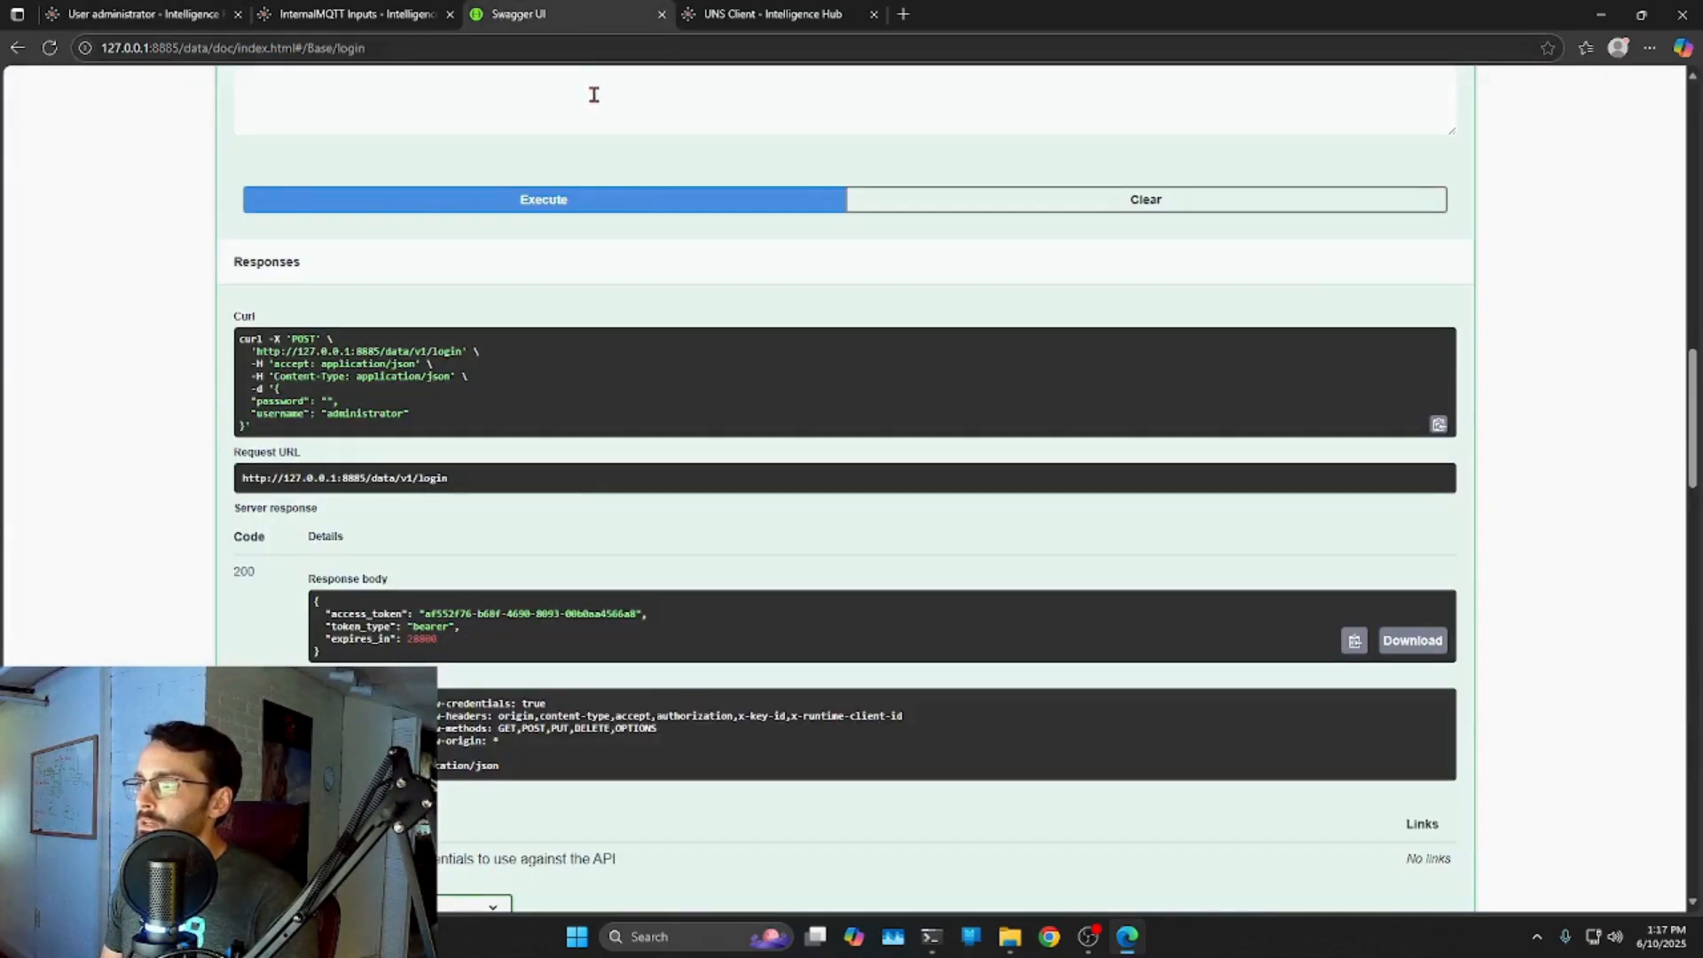
pyautogui.scroll(15, 1665, 391)
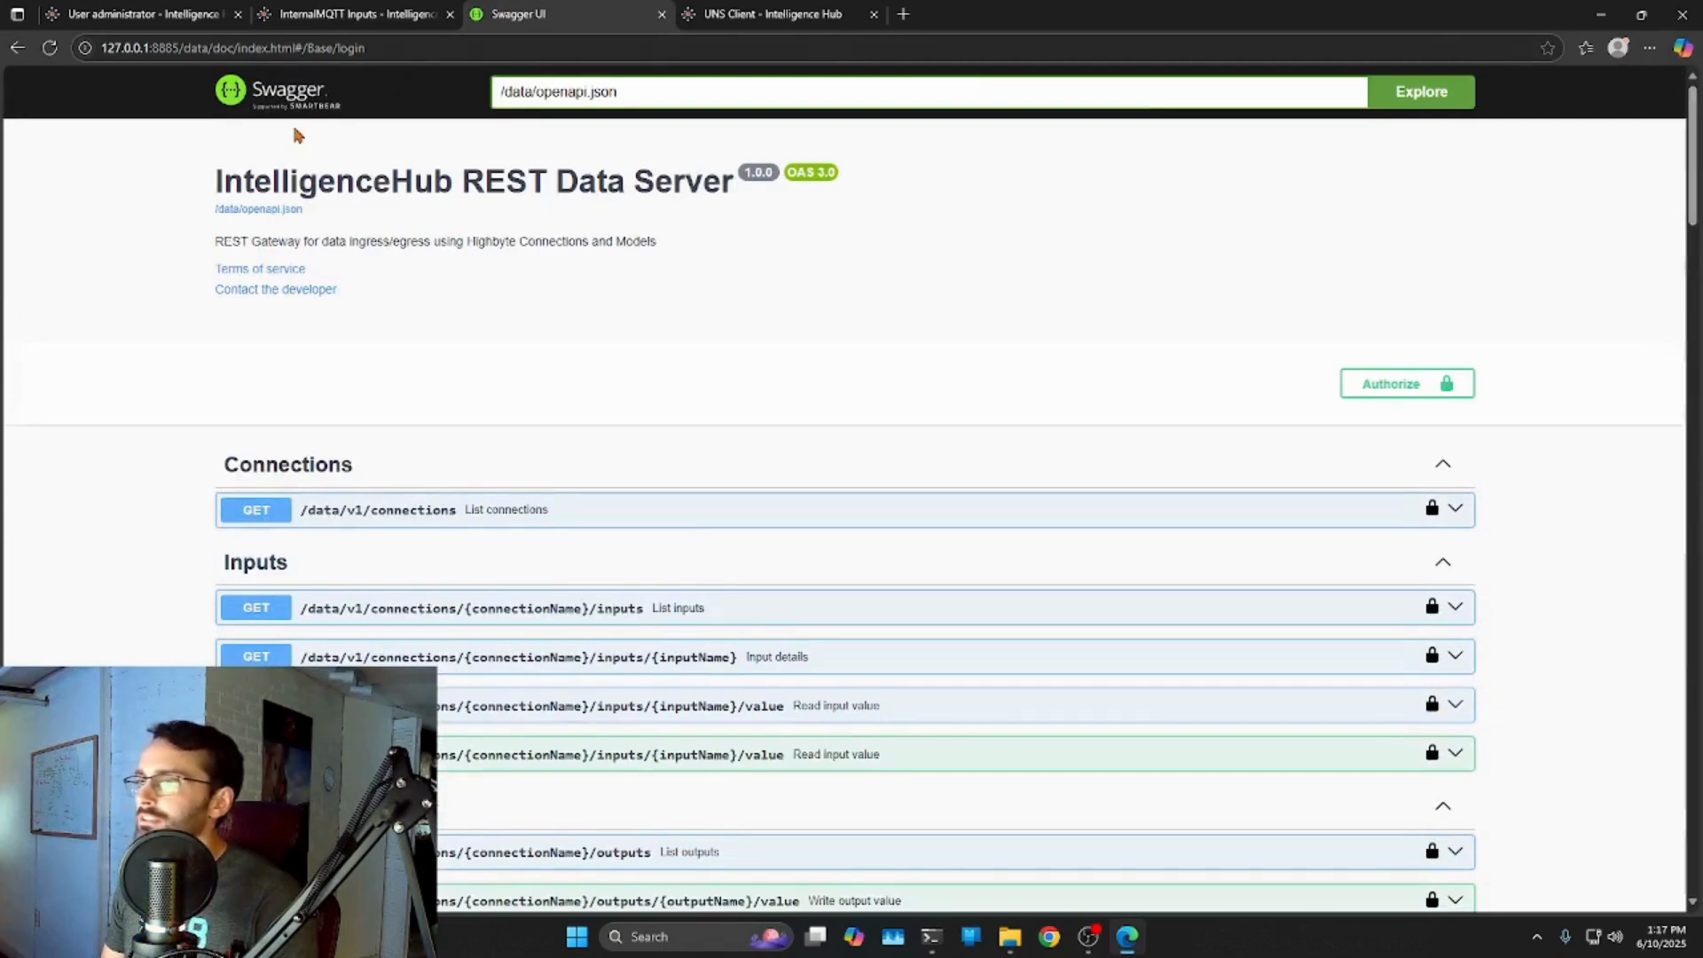
pyautogui.click(1374, 389)
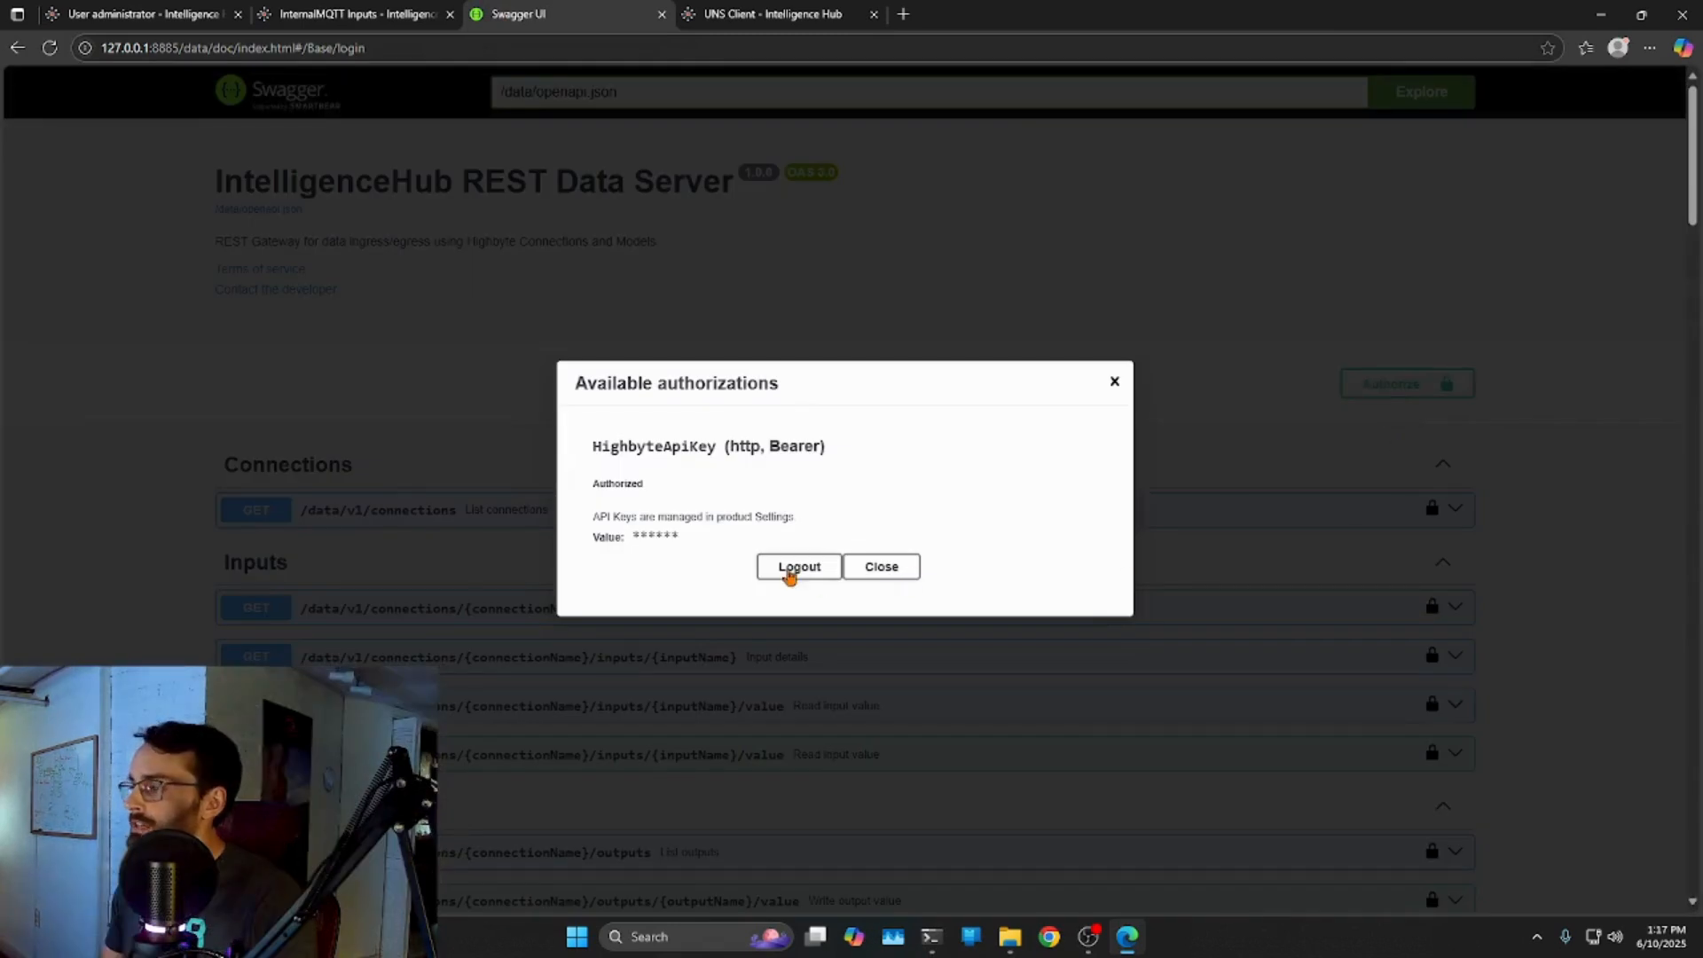
pyautogui.click(799, 568)
pyautogui.rightClick(621, 520)
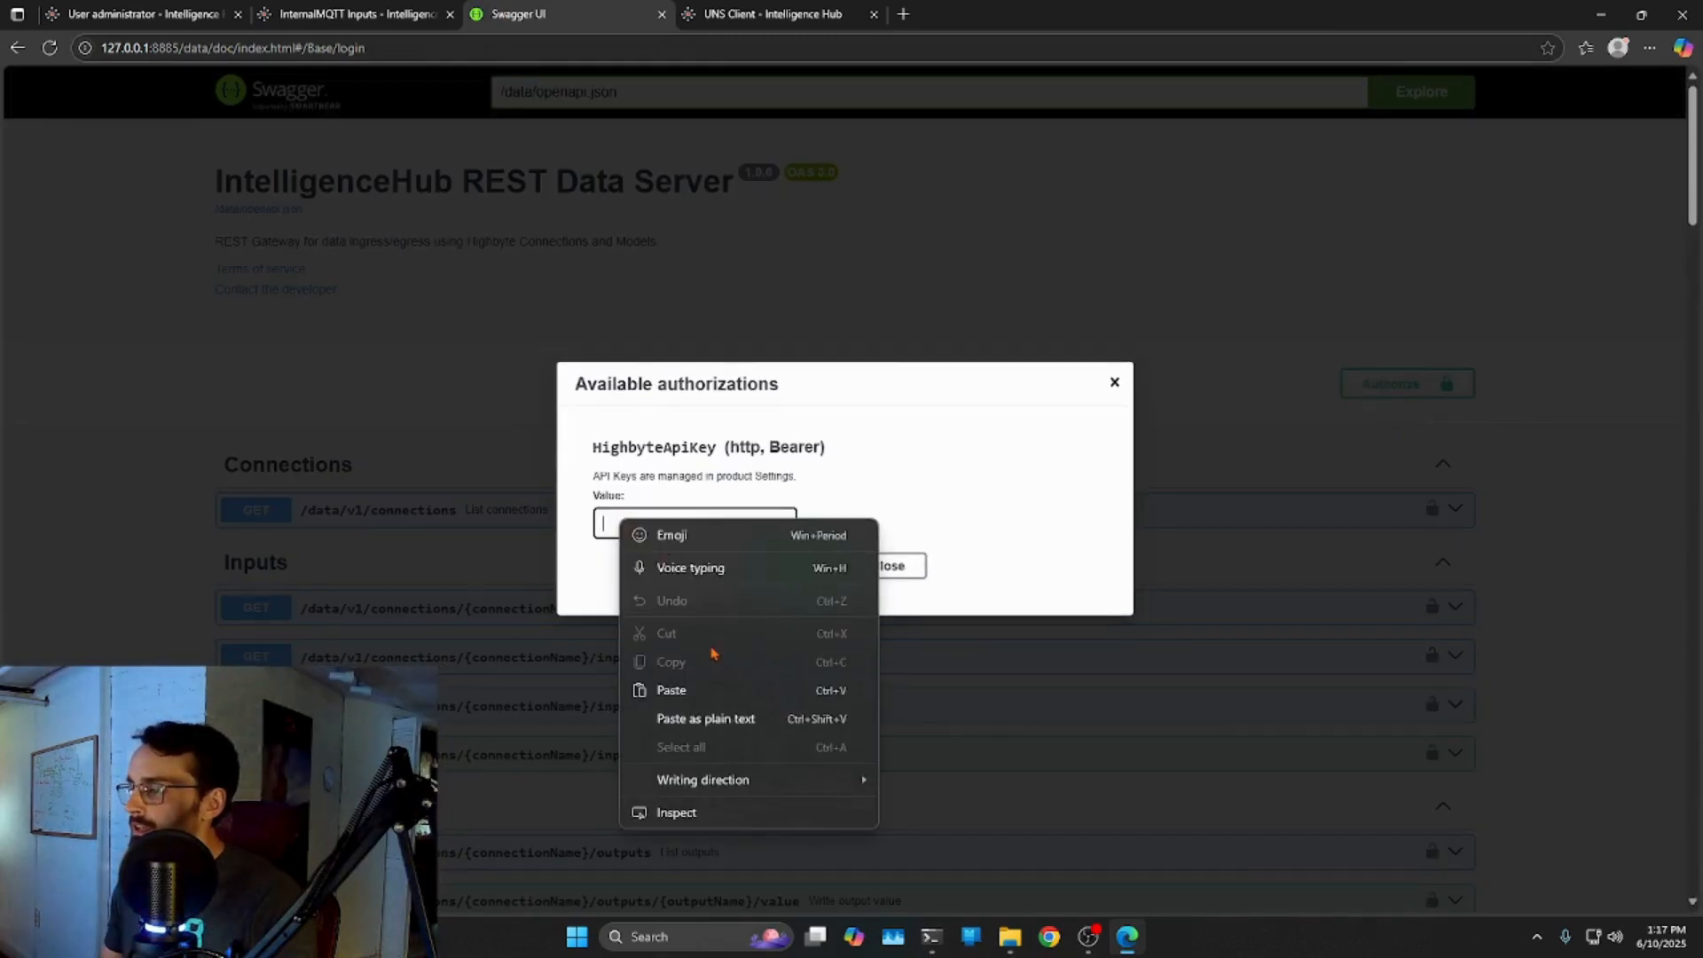
pyautogui.click(707, 690)
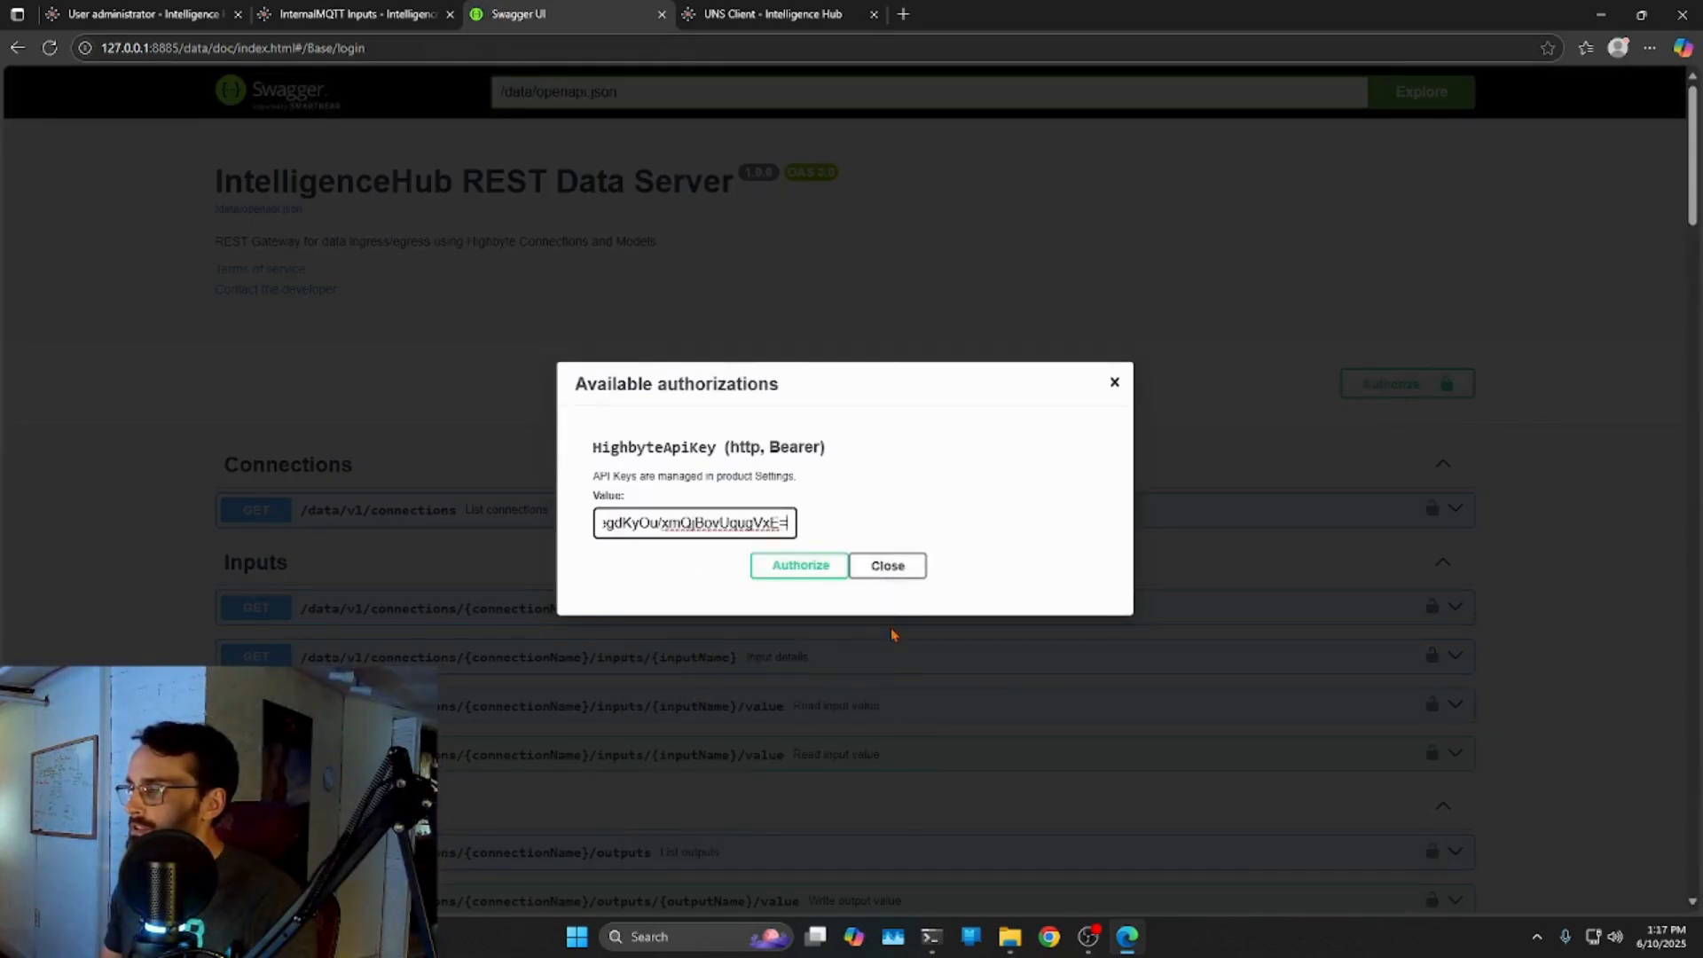
pyautogui.click(801, 566)
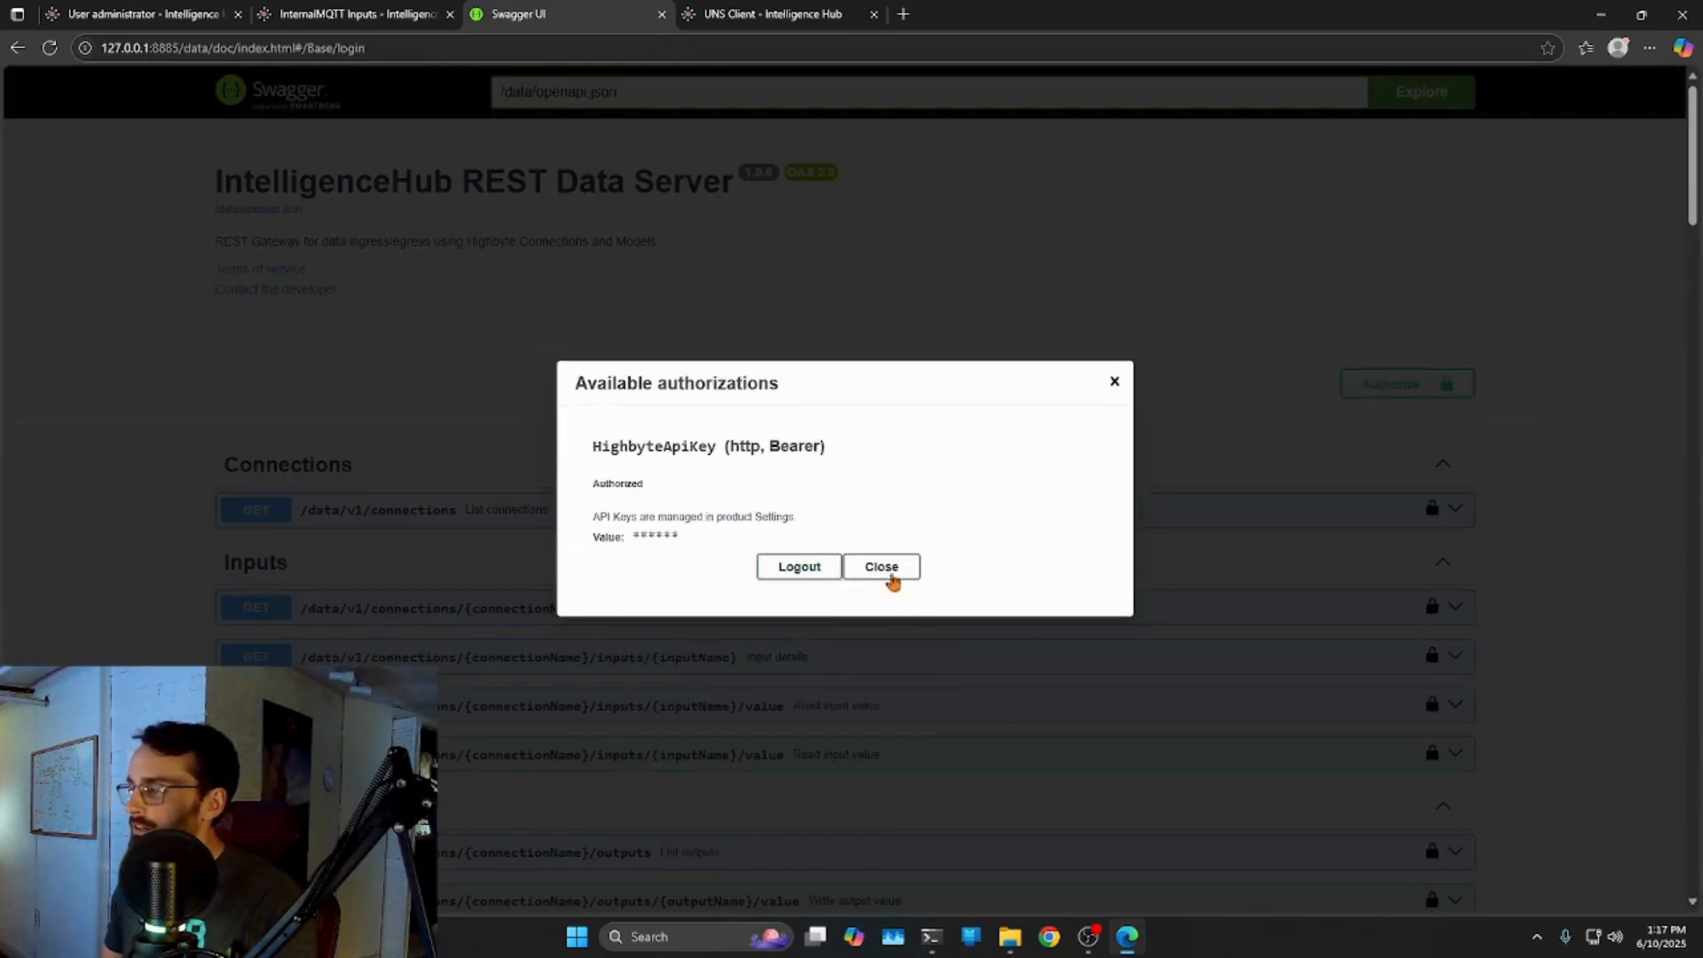
pyautogui.click(896, 576)
# Collapse POST /data/v1/login and expand the POST read input value operation.
pyautogui.scroll(-10, 1674, 306)
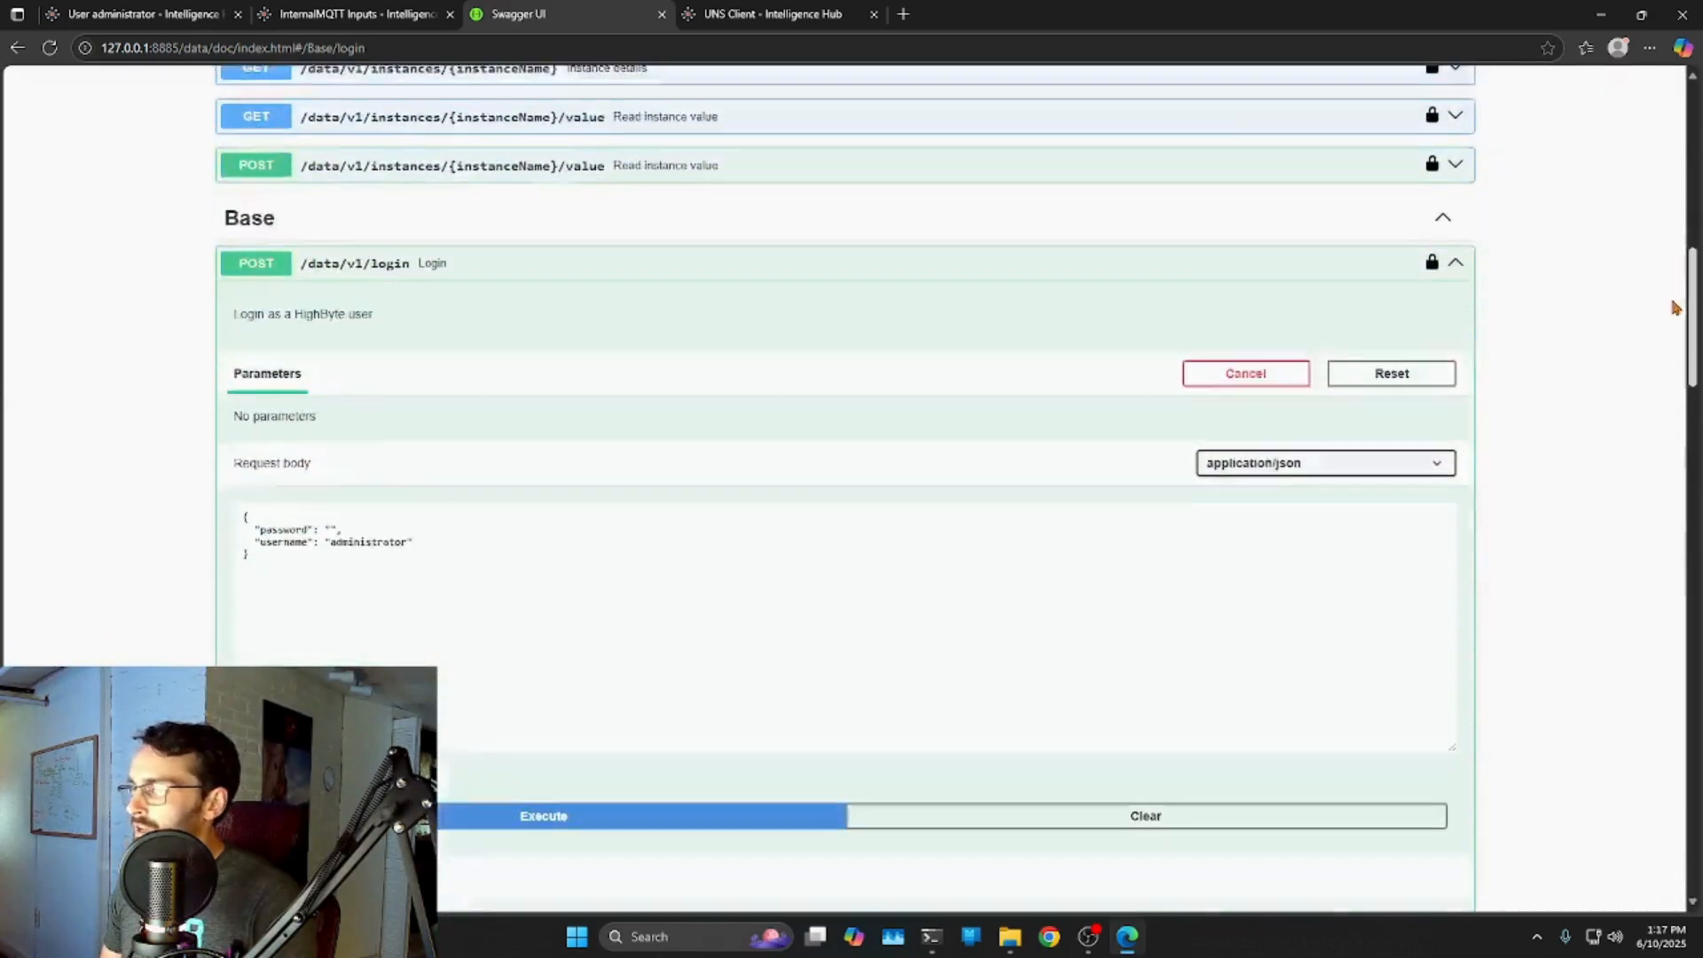
pyautogui.scroll(-6, 1675, 302)
pyautogui.scroll(7, 1666, 397)
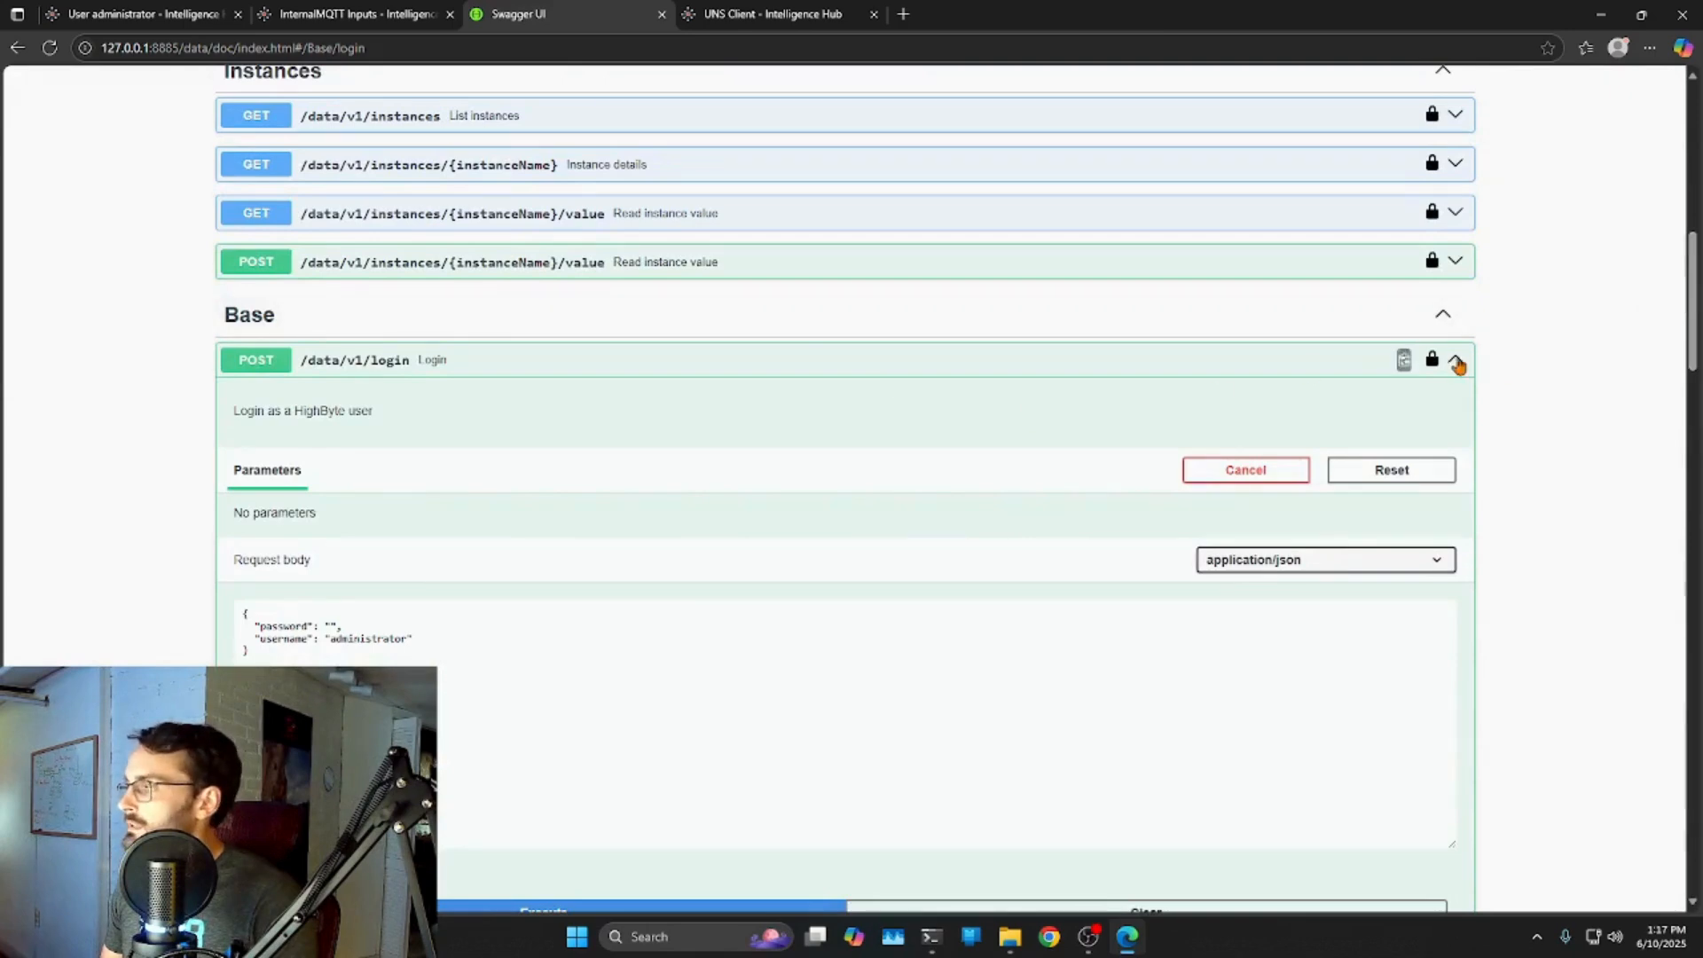
pyautogui.click(1457, 362)
pyautogui.scroll(4, 683, 306)
pyautogui.scroll(5, 621, 346)
pyautogui.scroll(-3, 666, 364)
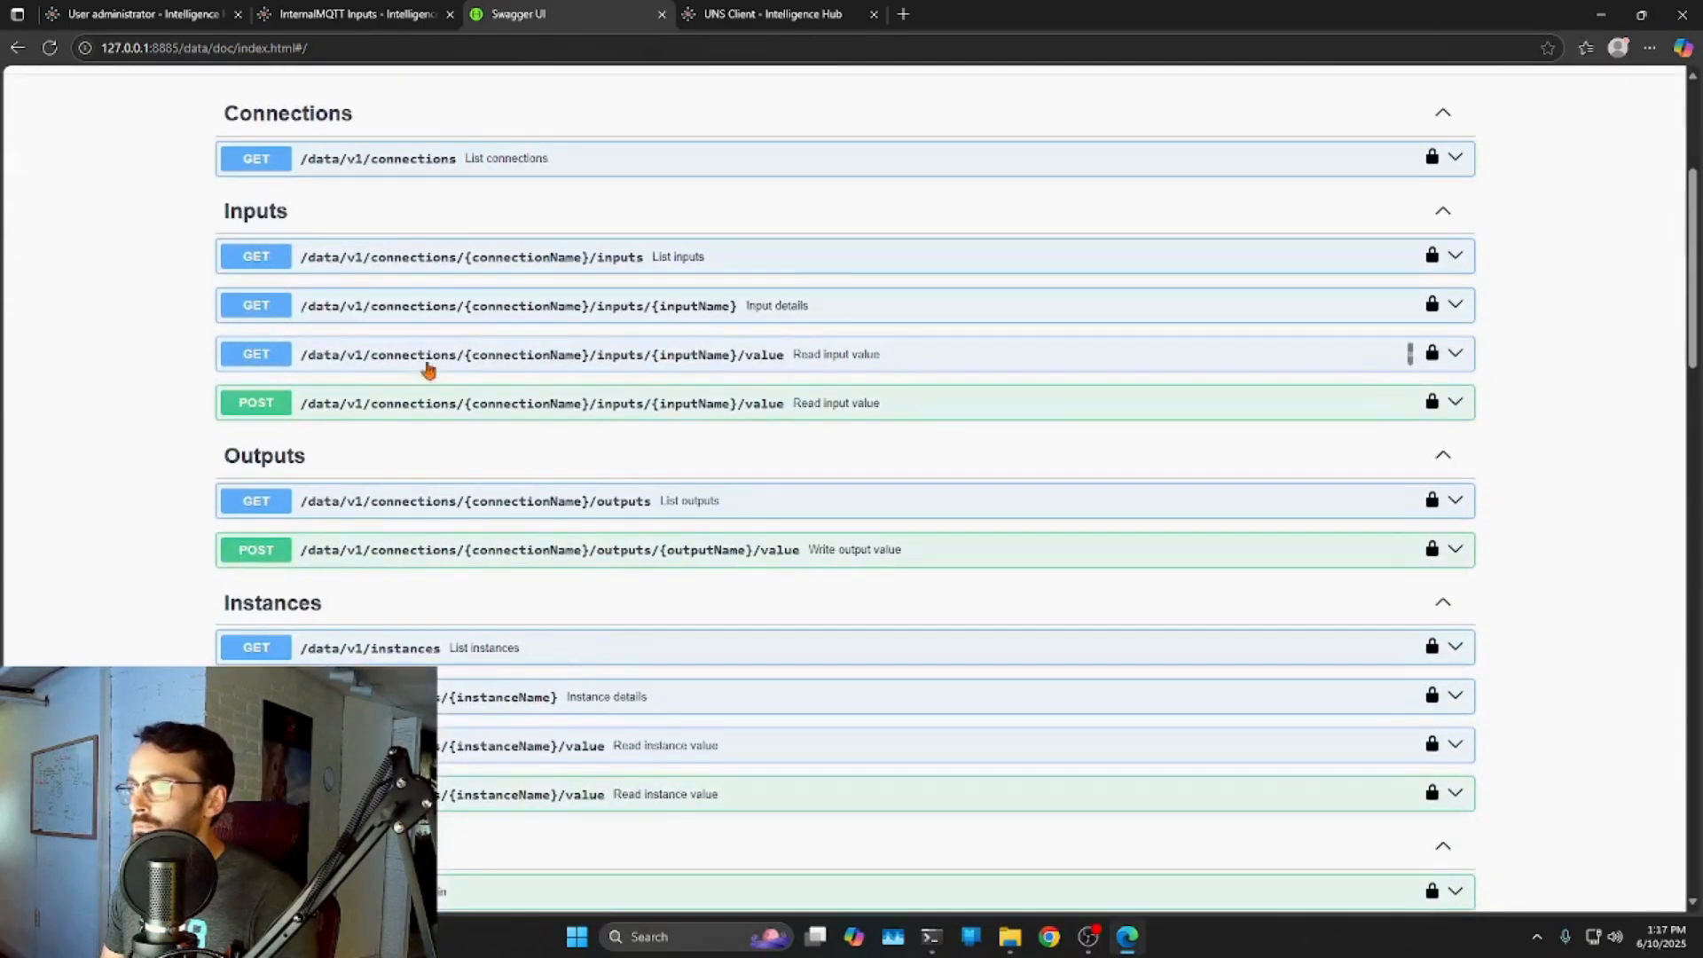
pyautogui.click(1459, 408)
# Execute the read of InternalMQTT's arbitraryTopic input, getting a 200 response.
pyautogui.scroll(-2, 1272, 439)
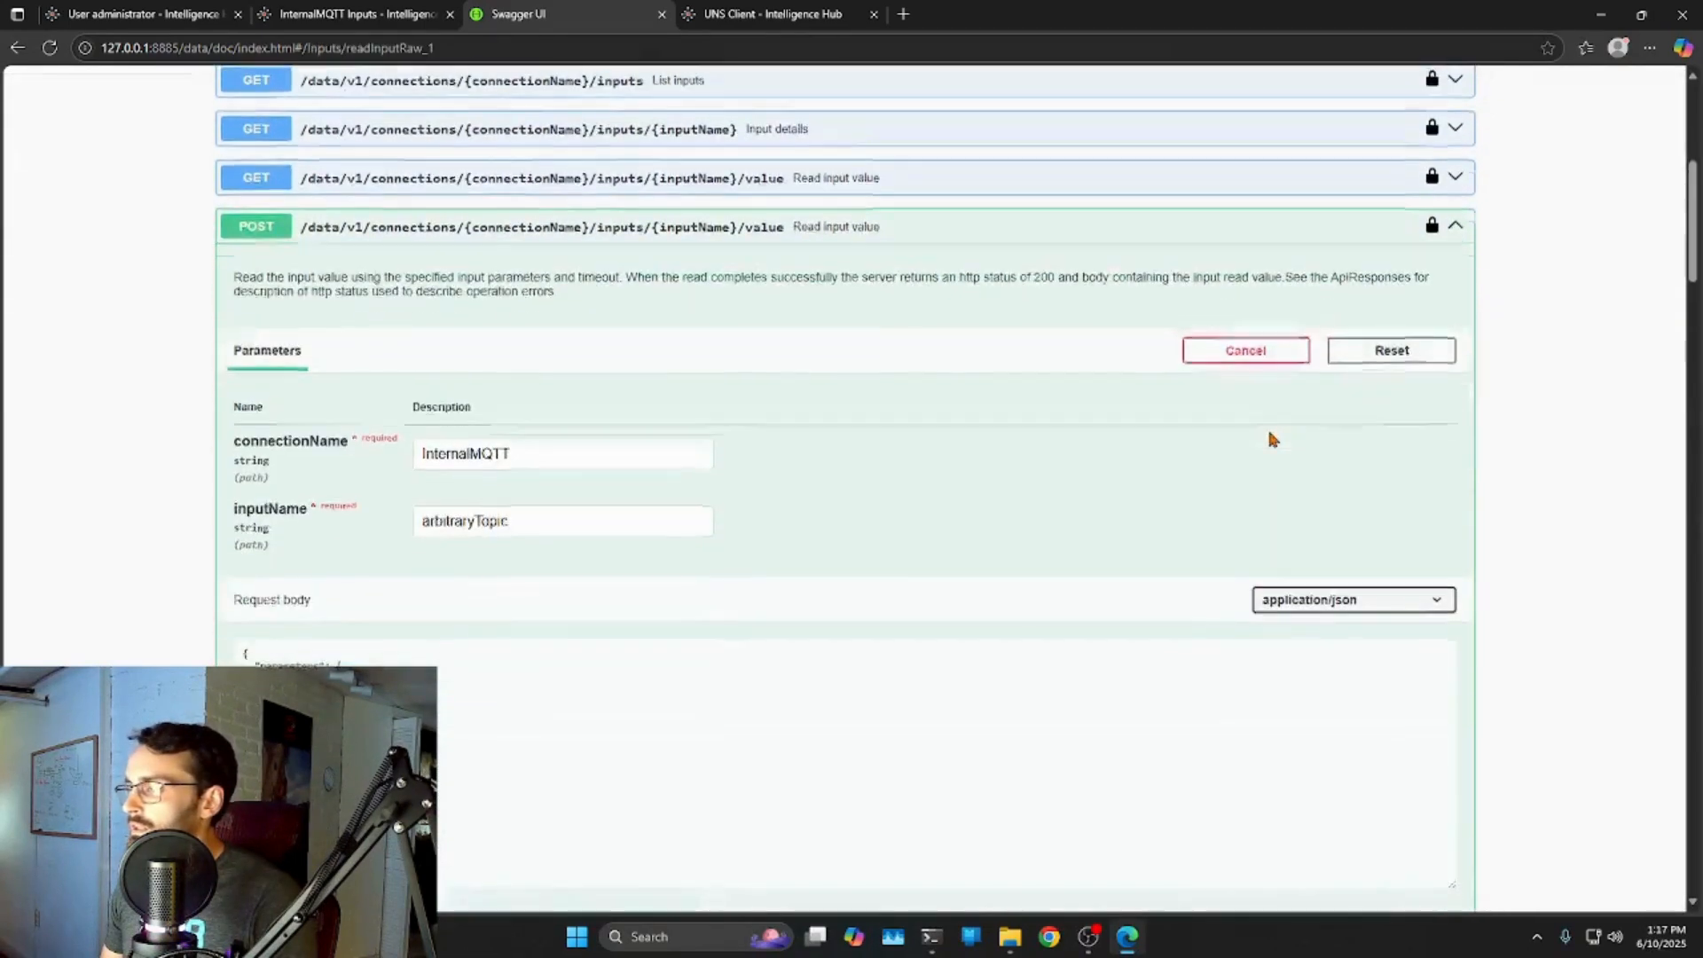
pyautogui.scroll(-1, 1275, 436)
pyautogui.scroll(-4, 1295, 346)
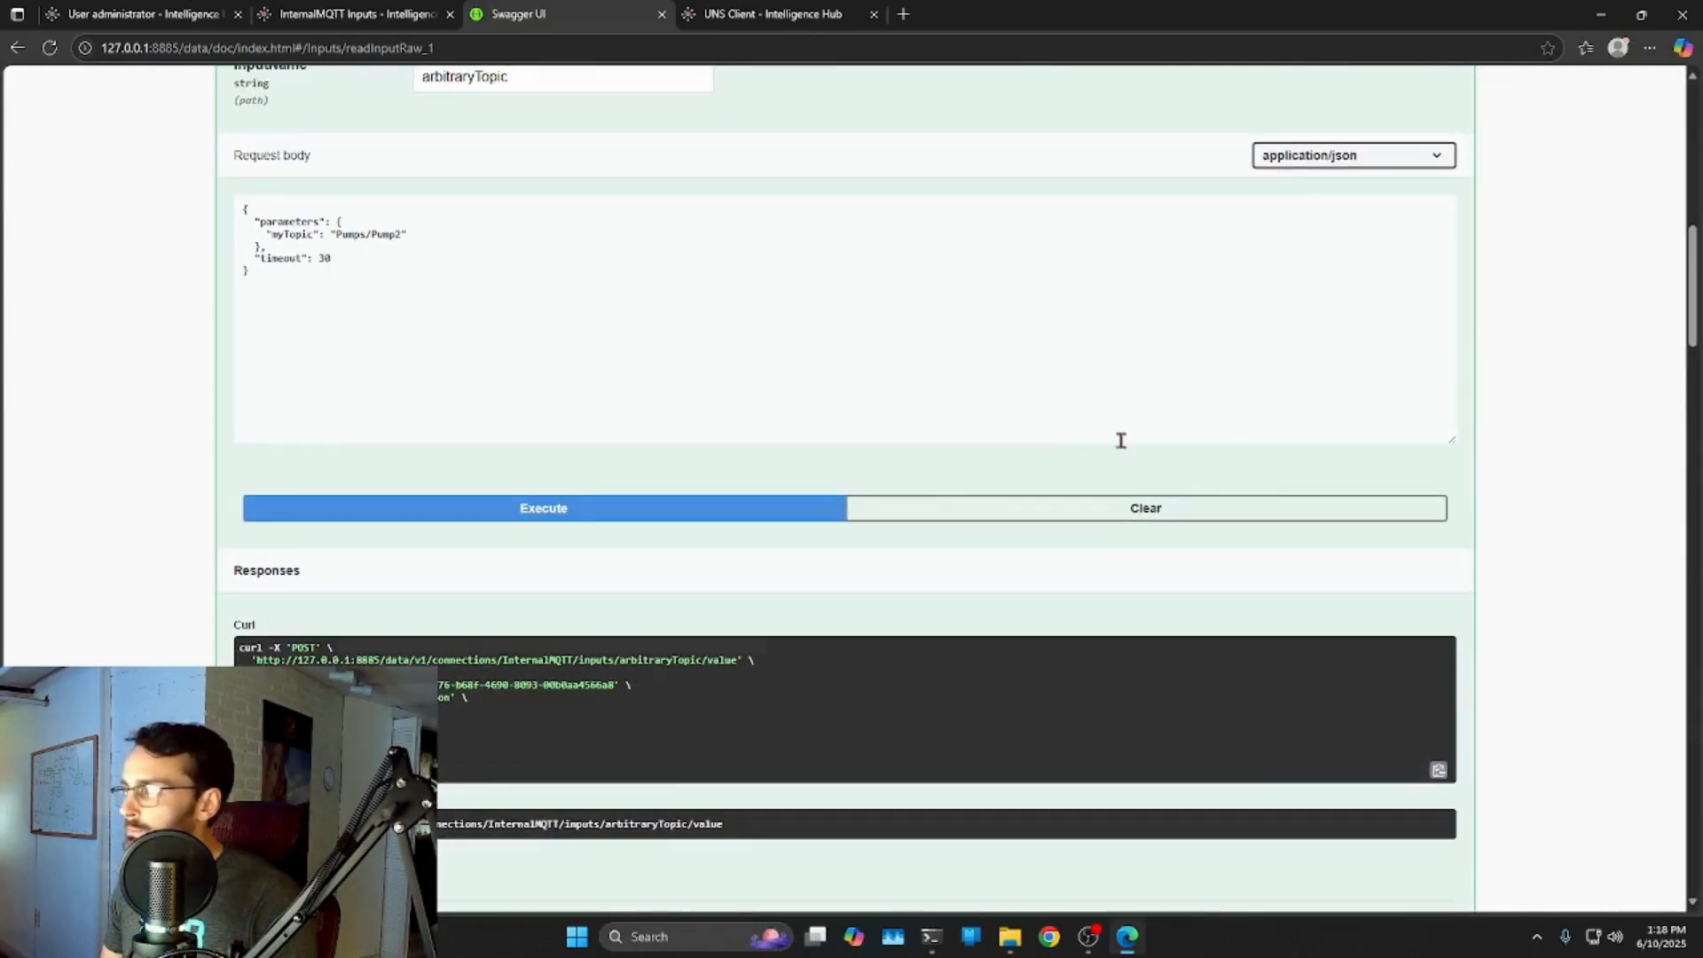
pyautogui.scroll(2, 1517, 488)
pyautogui.click(557, 692)
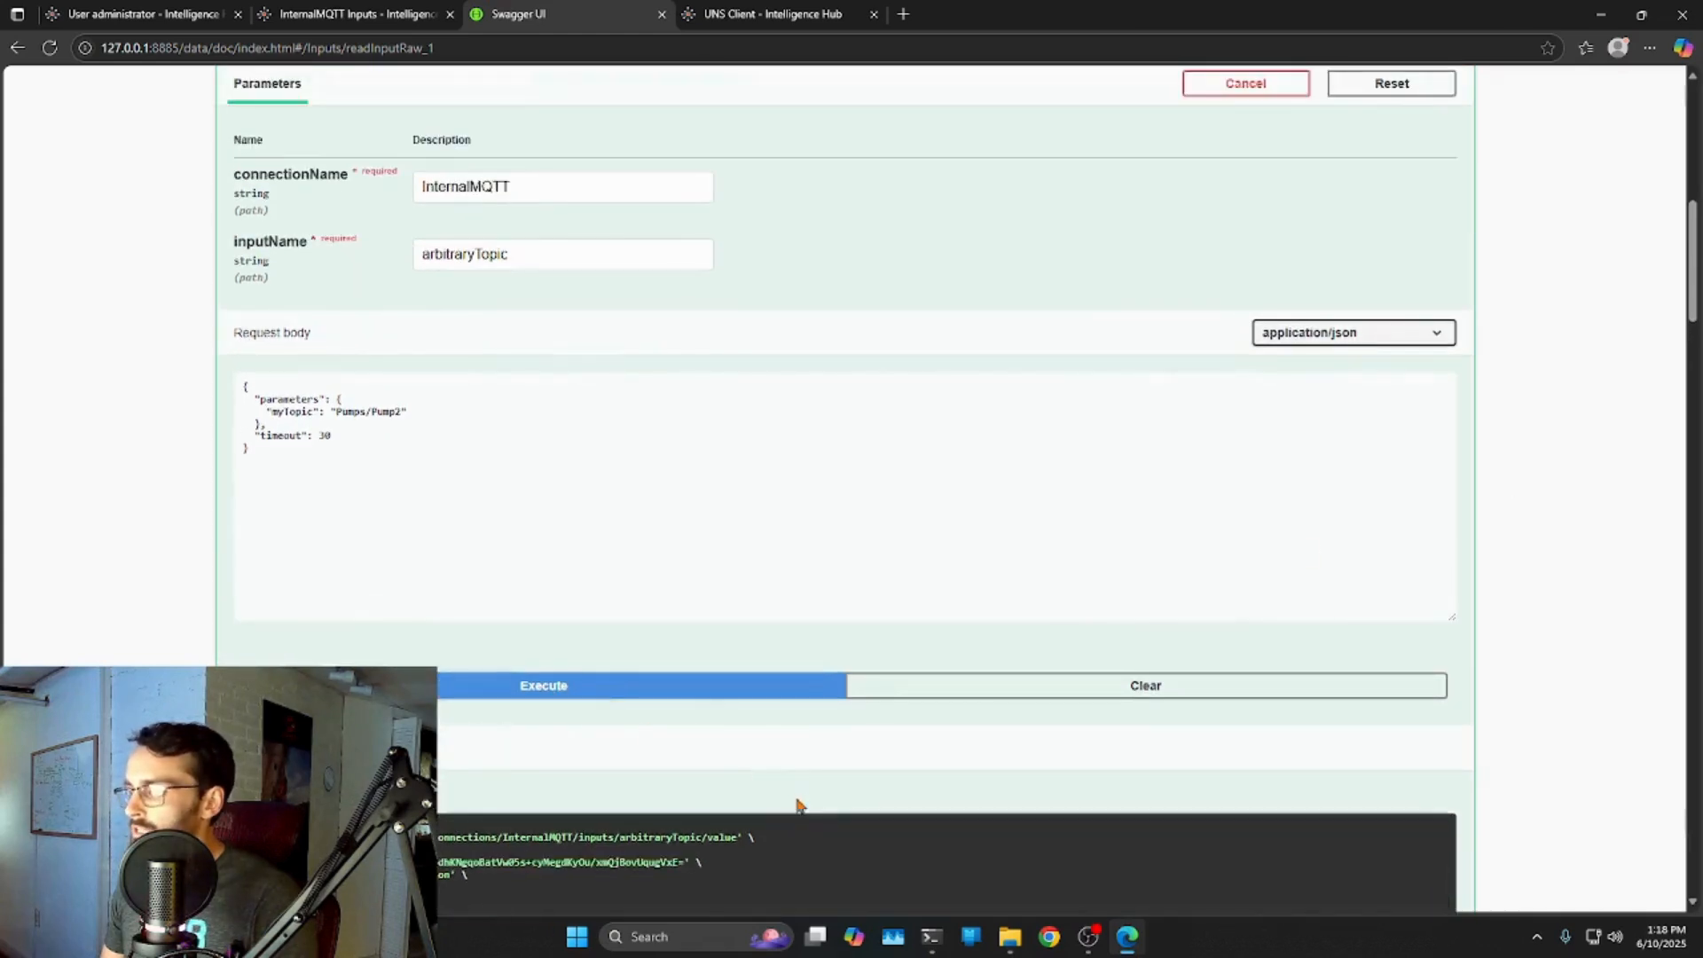
pyautogui.scroll(-2, 781, 781)
pyautogui.scroll(-2, 597, 725)
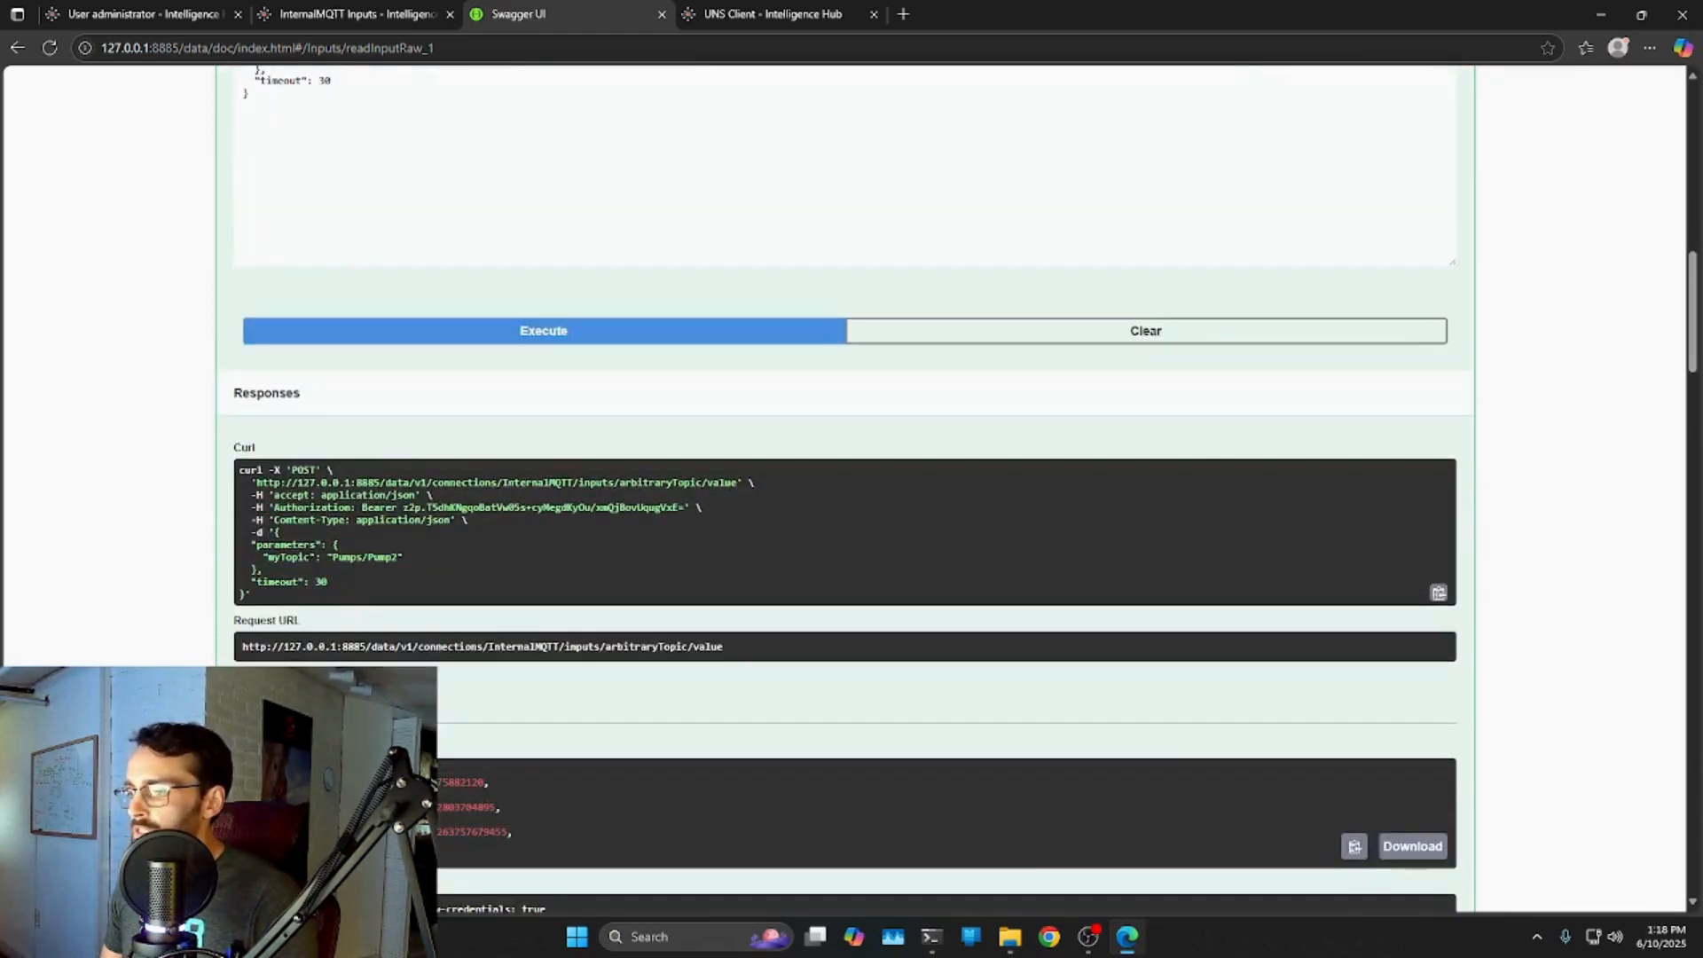
# Check the Pump2 values in the response and the bearer token and request body in the curl.
pyautogui.moveTo(448, 848); pyautogui.dragTo(370, 774)
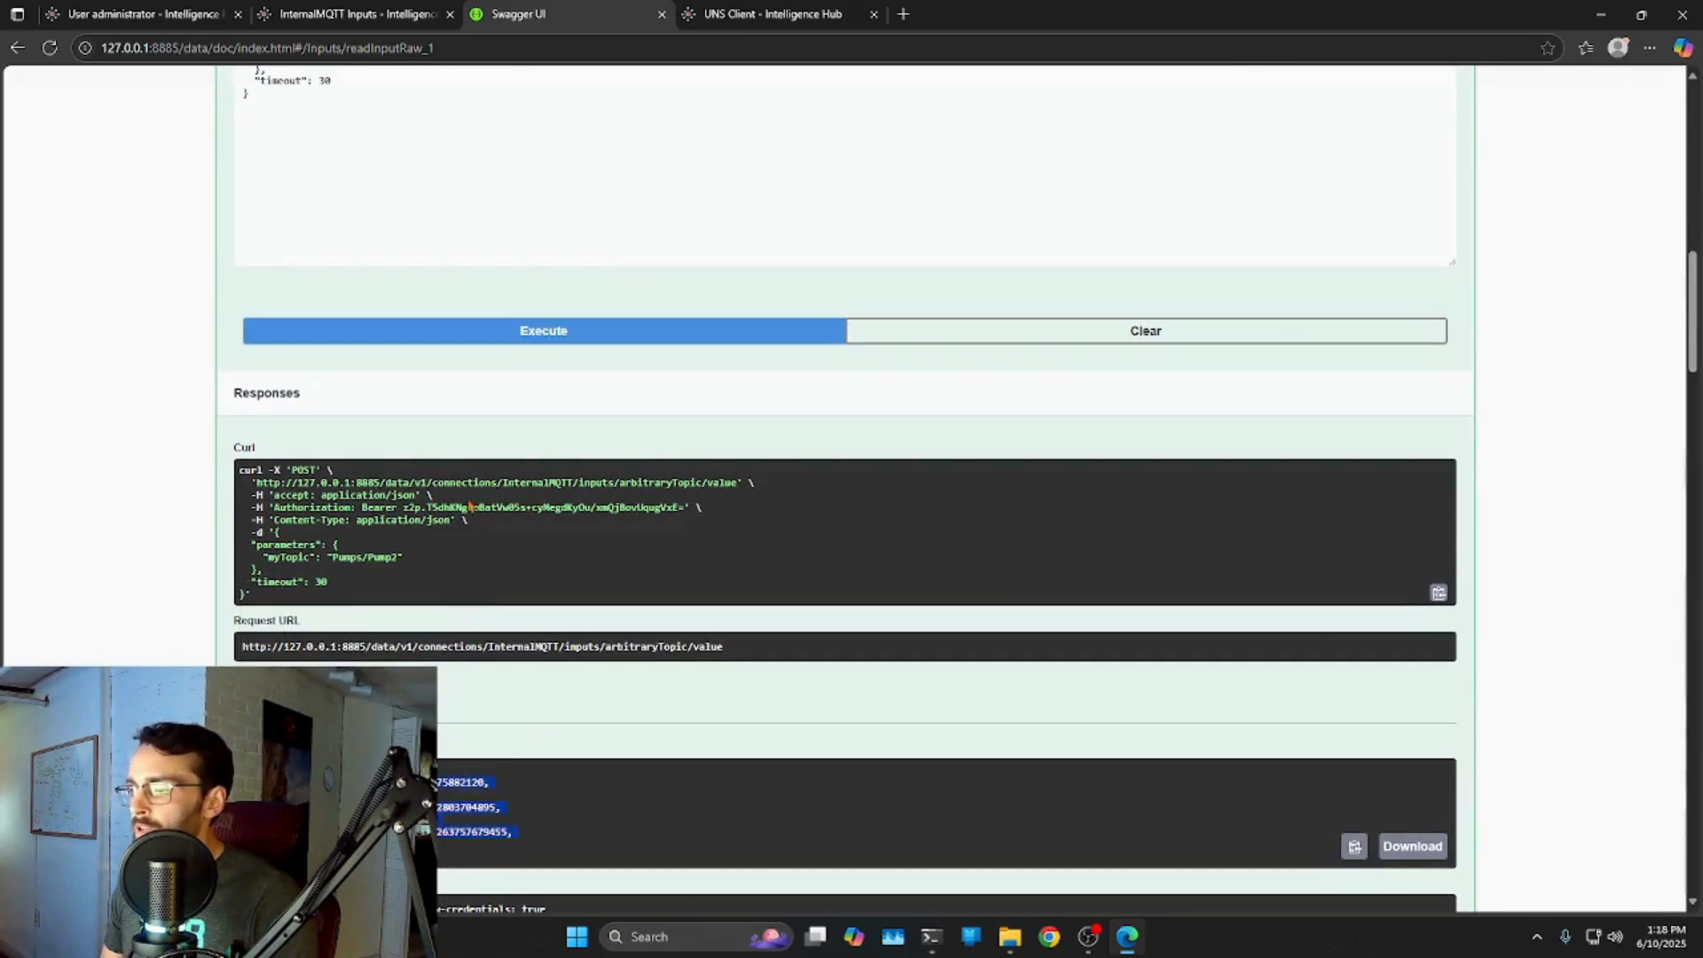
pyautogui.click(258, 508)
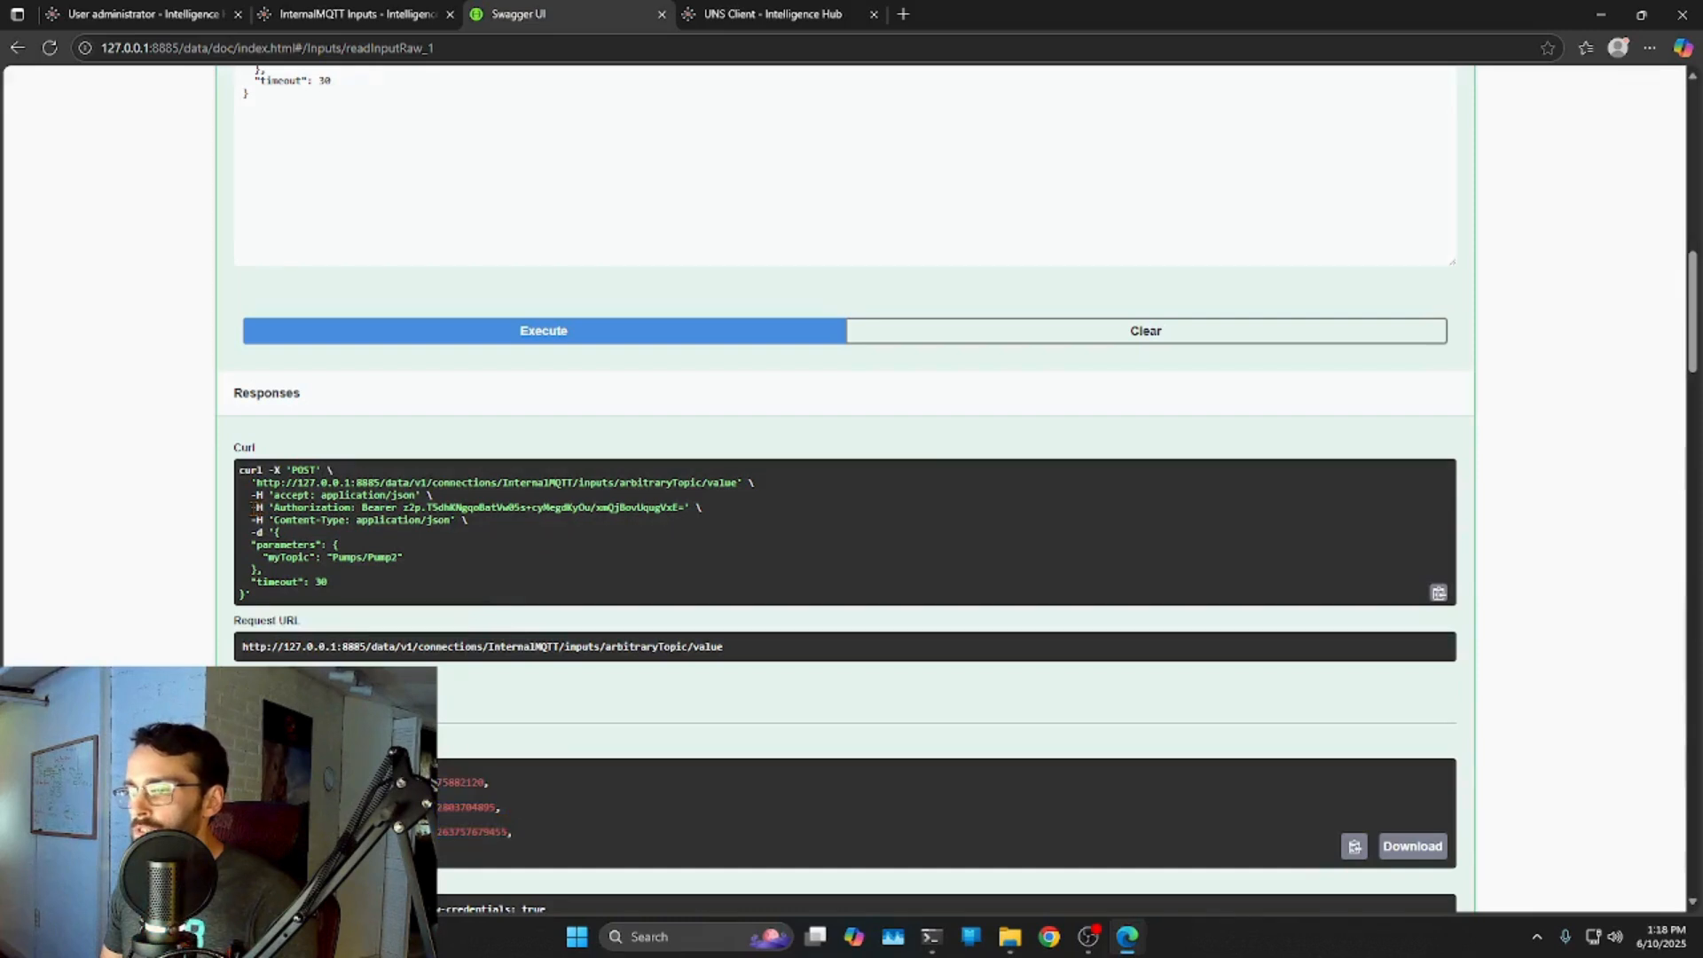
pyautogui.moveTo(299, 508); pyautogui.dragTo(703, 509)
pyautogui.click(810, 546)
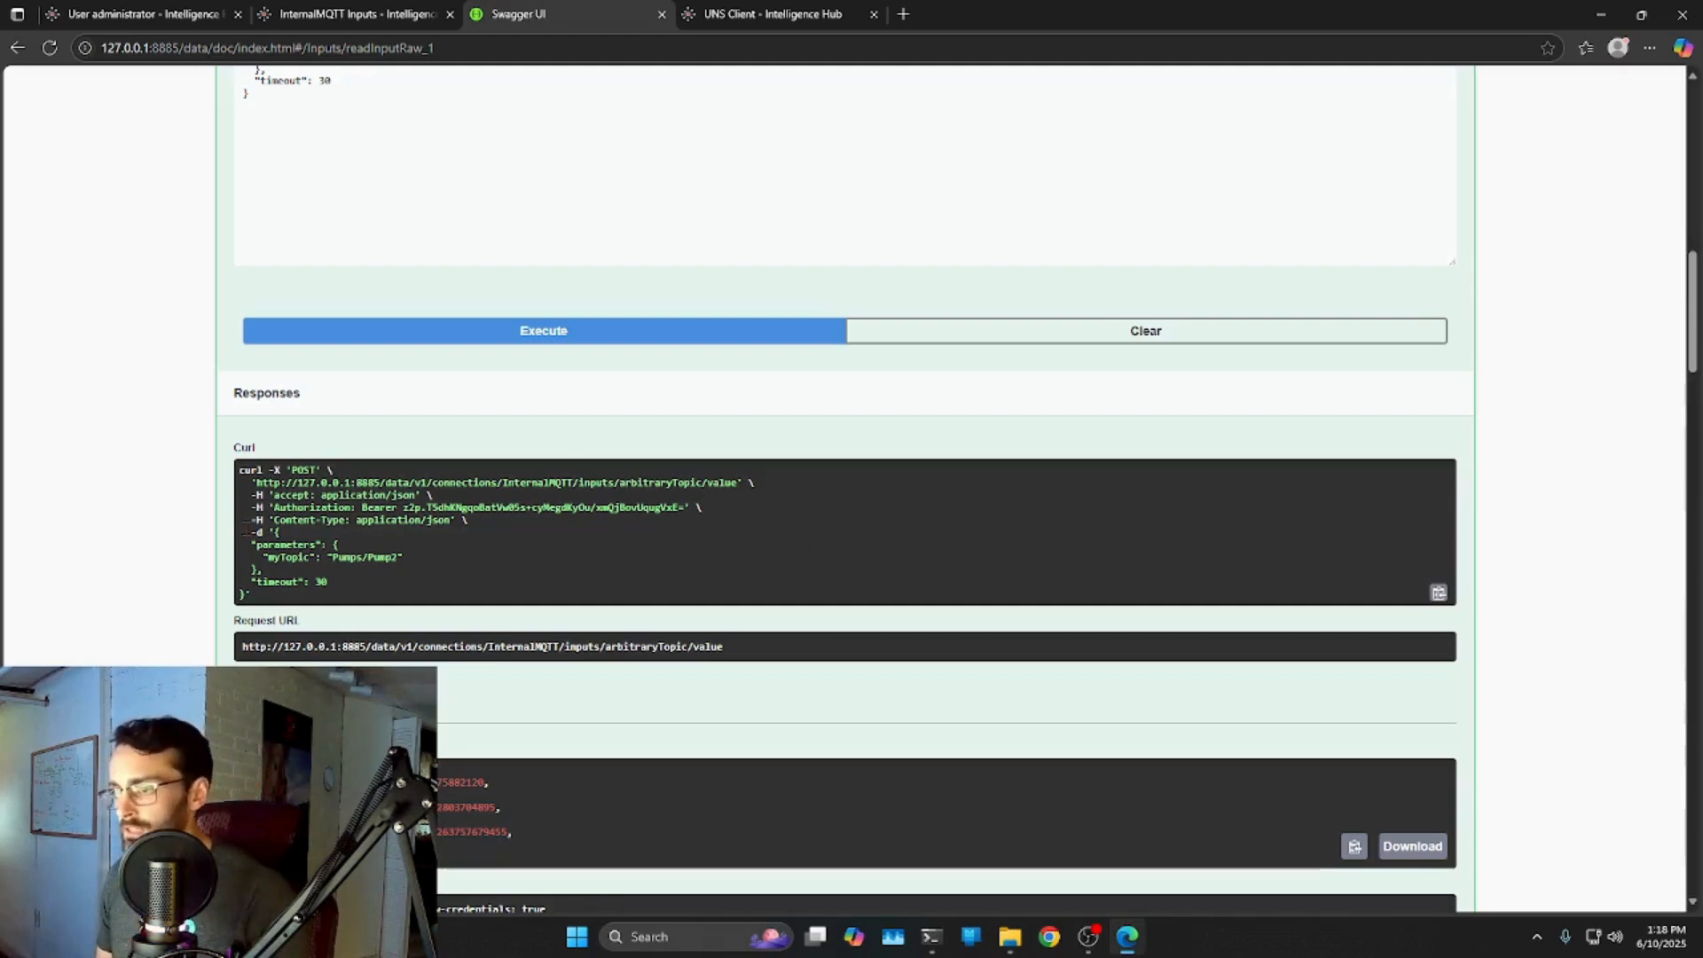
pyautogui.moveTo(246, 543); pyautogui.dragTo(302, 596)
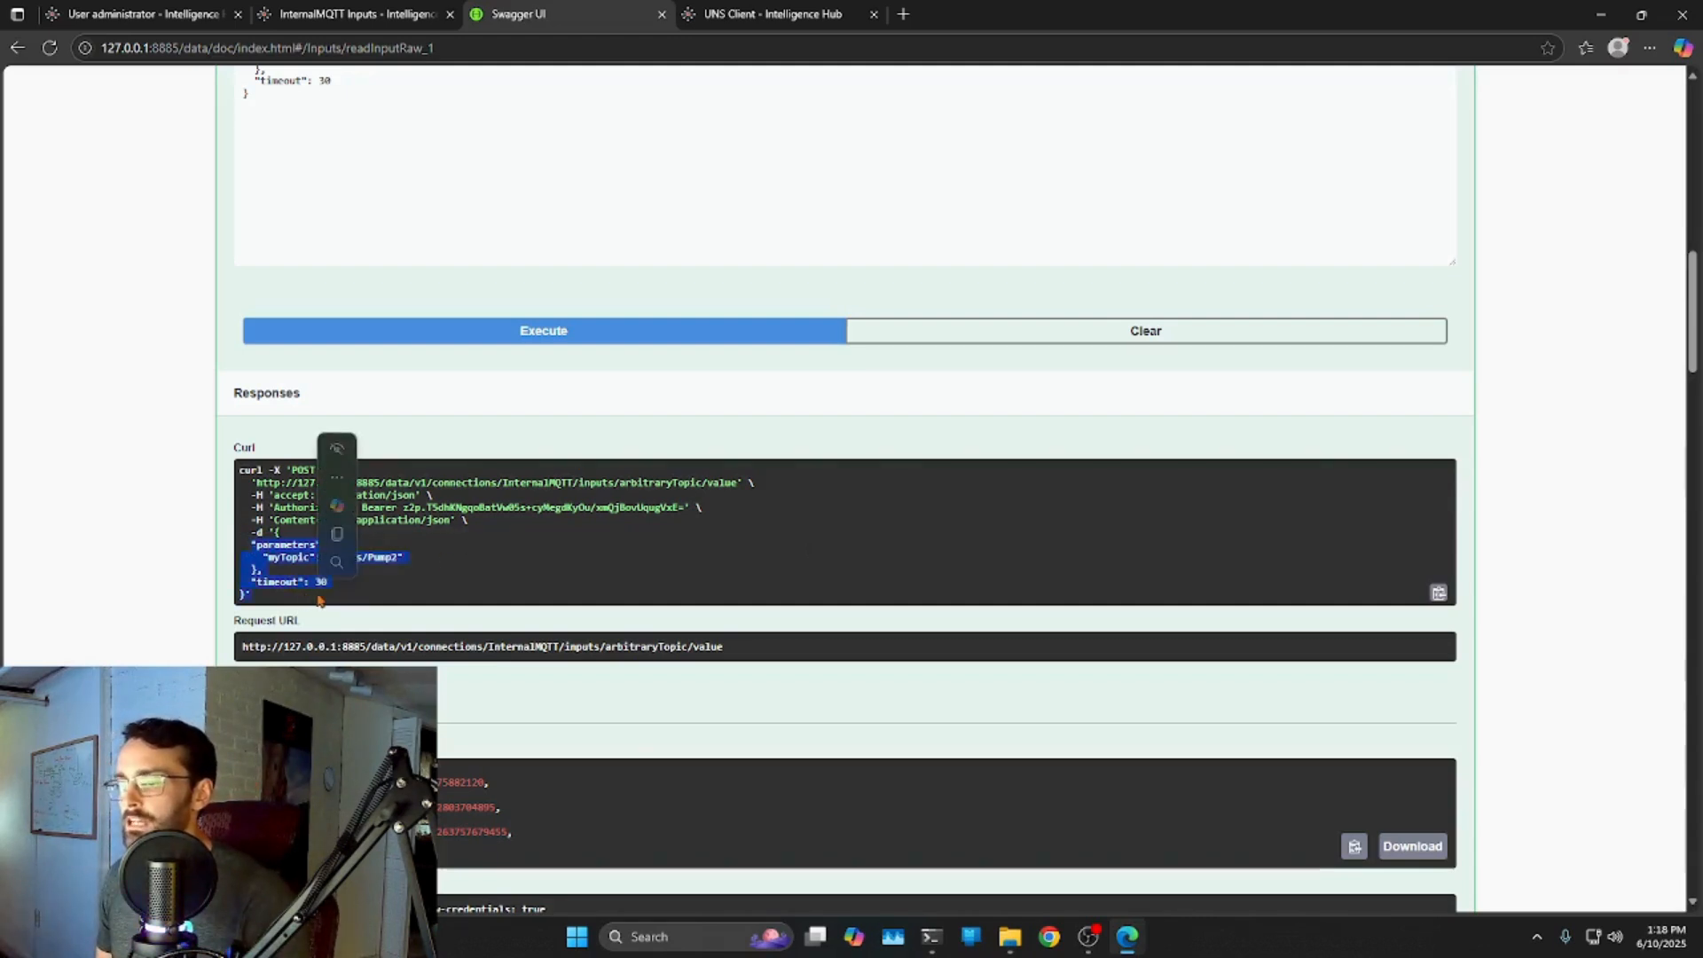
pyautogui.scroll(-2, 457, 550)
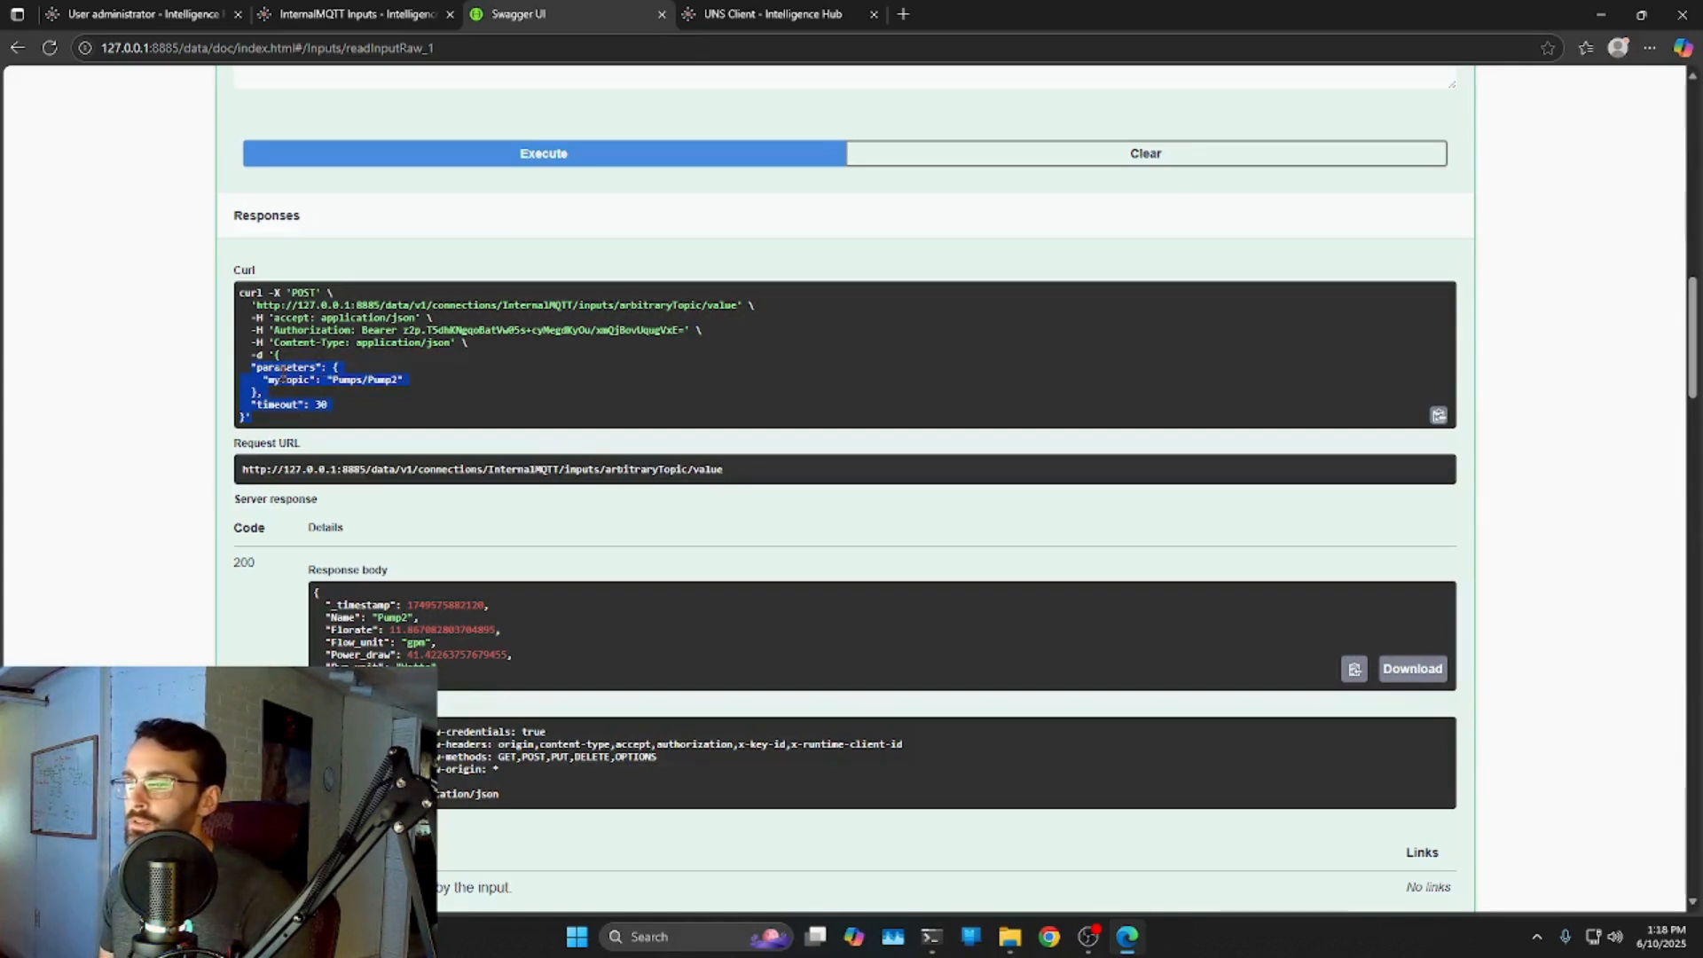
pyautogui.scroll(1, 404, 505)
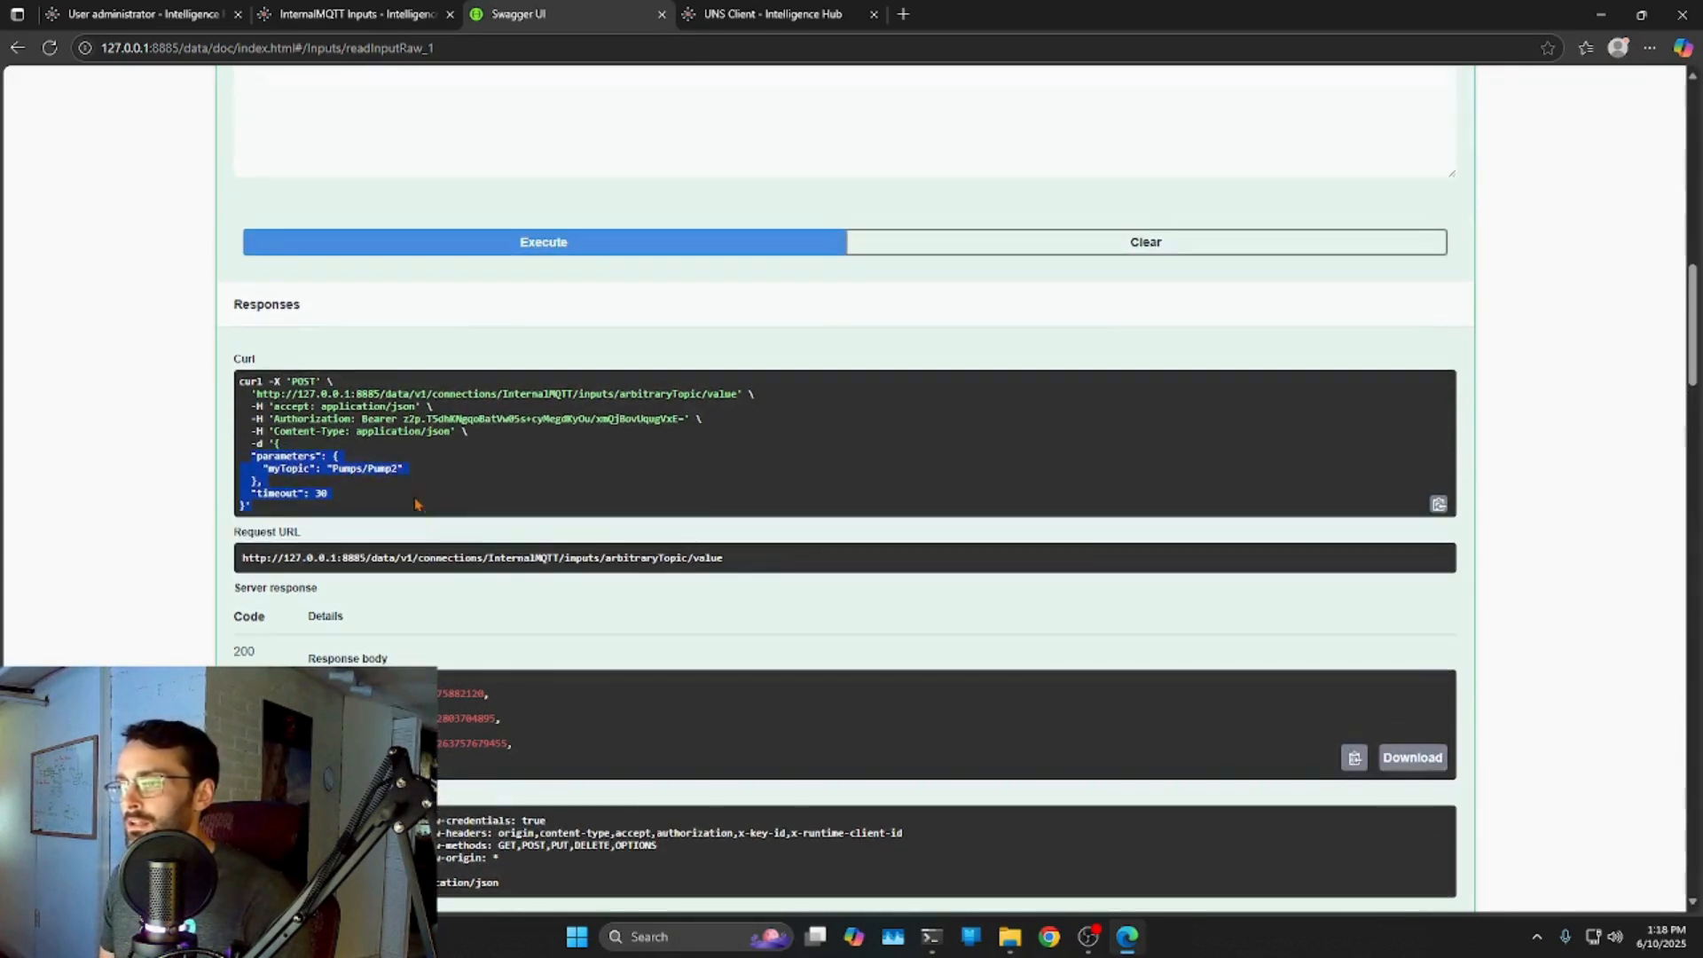
pyautogui.scroll(10, 1060, 532)
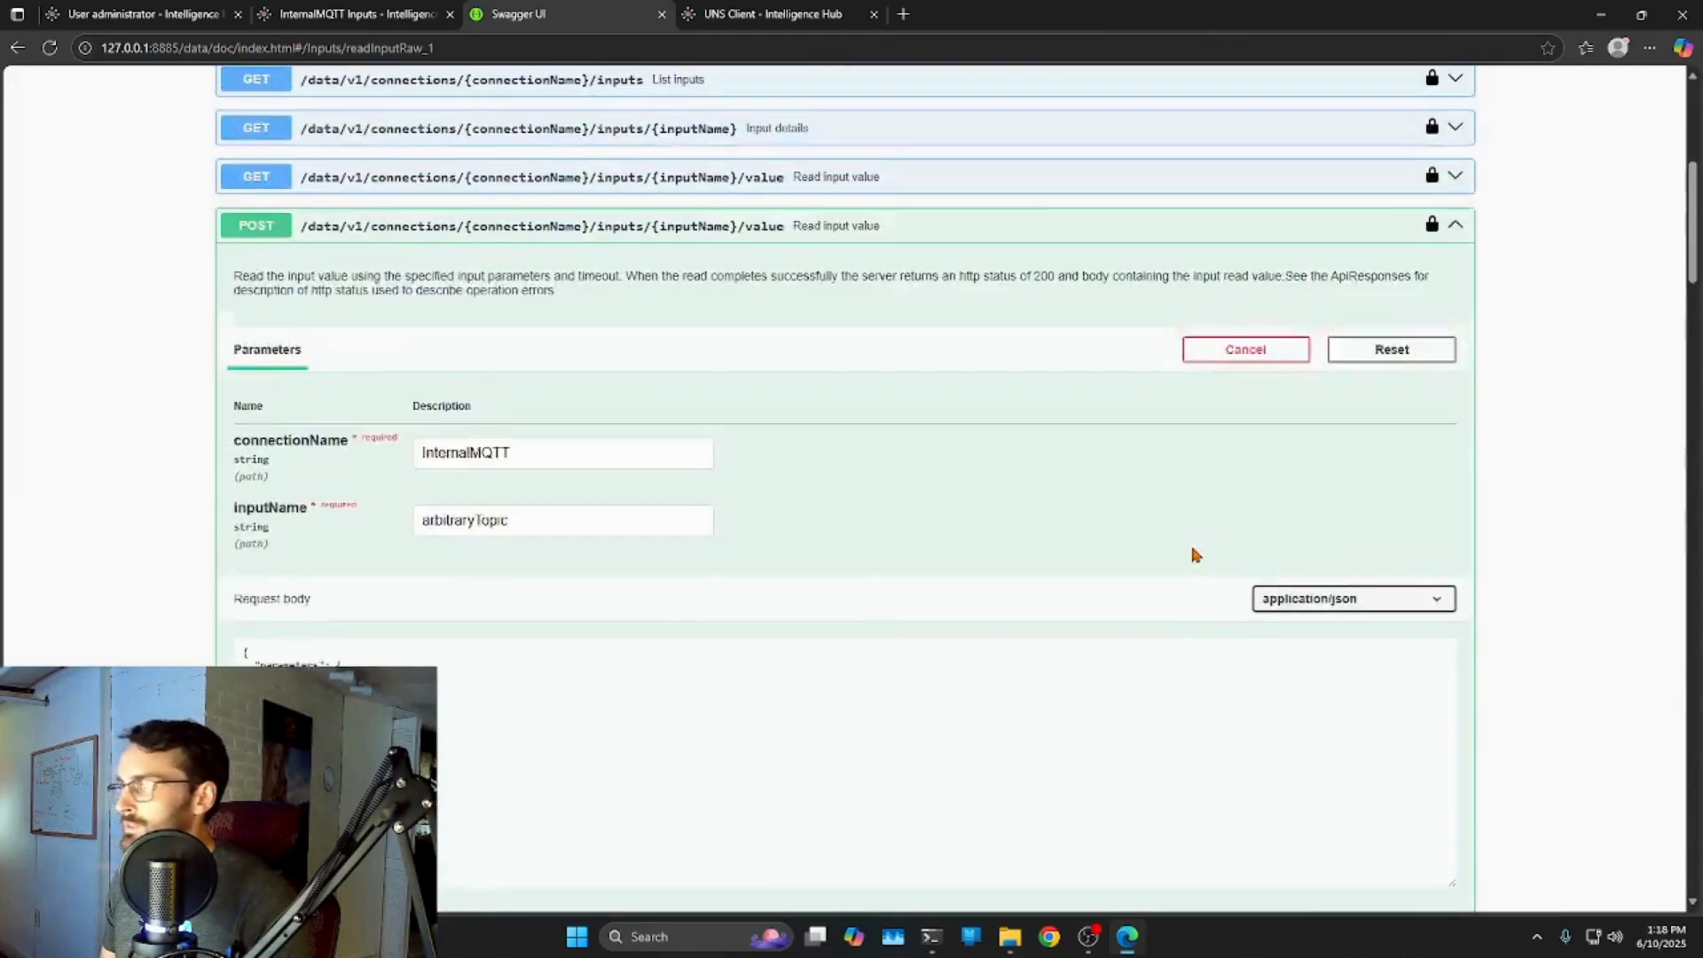
# Collapse the POST read input value operation and scroll down to the Pipelines endpoints.
pyautogui.click(1456, 316)
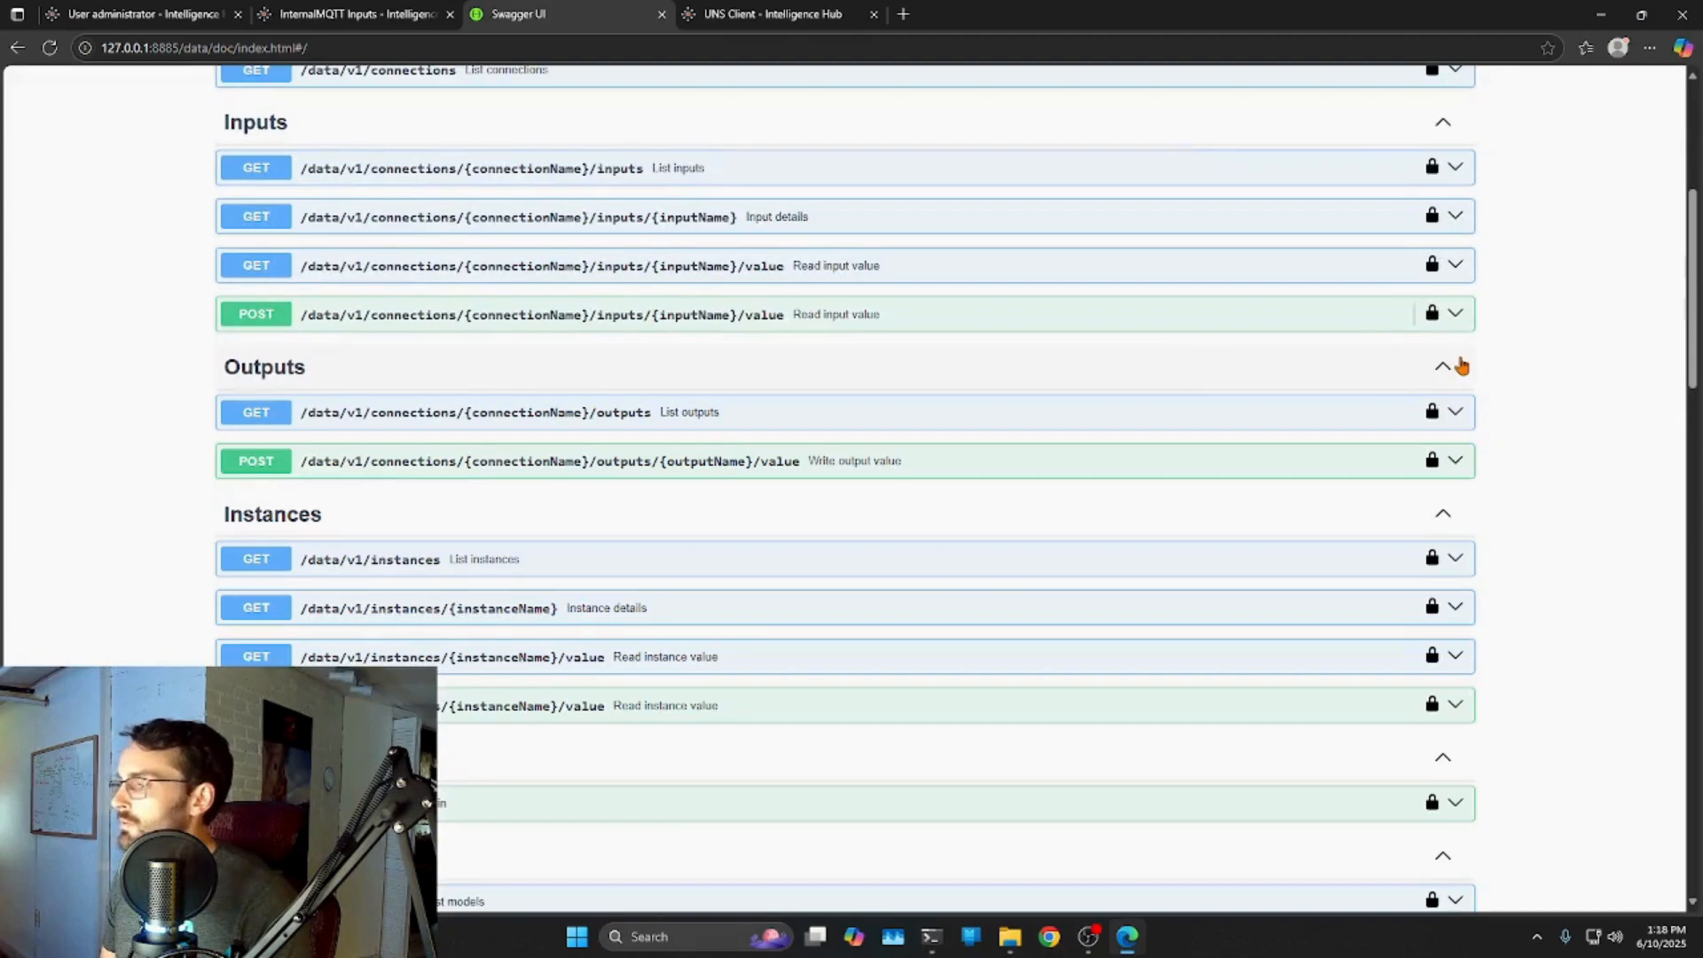
pyautogui.scroll(-5, 1671, 385)
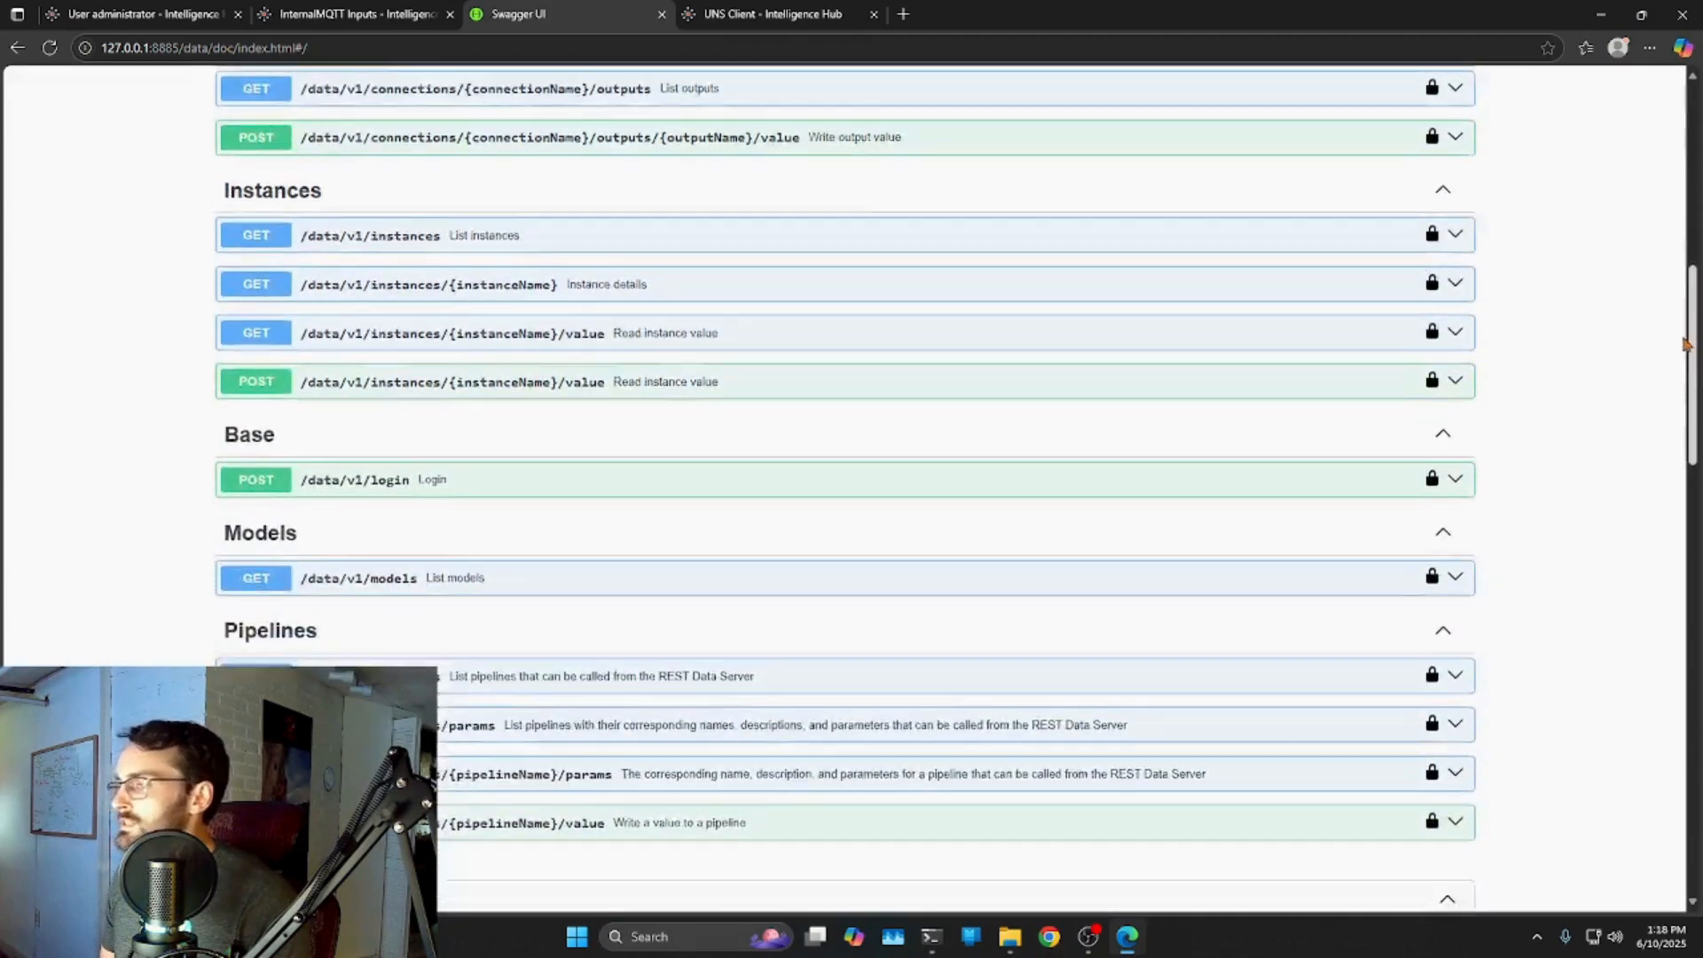
pyautogui.scroll(-1, 1671, 385)
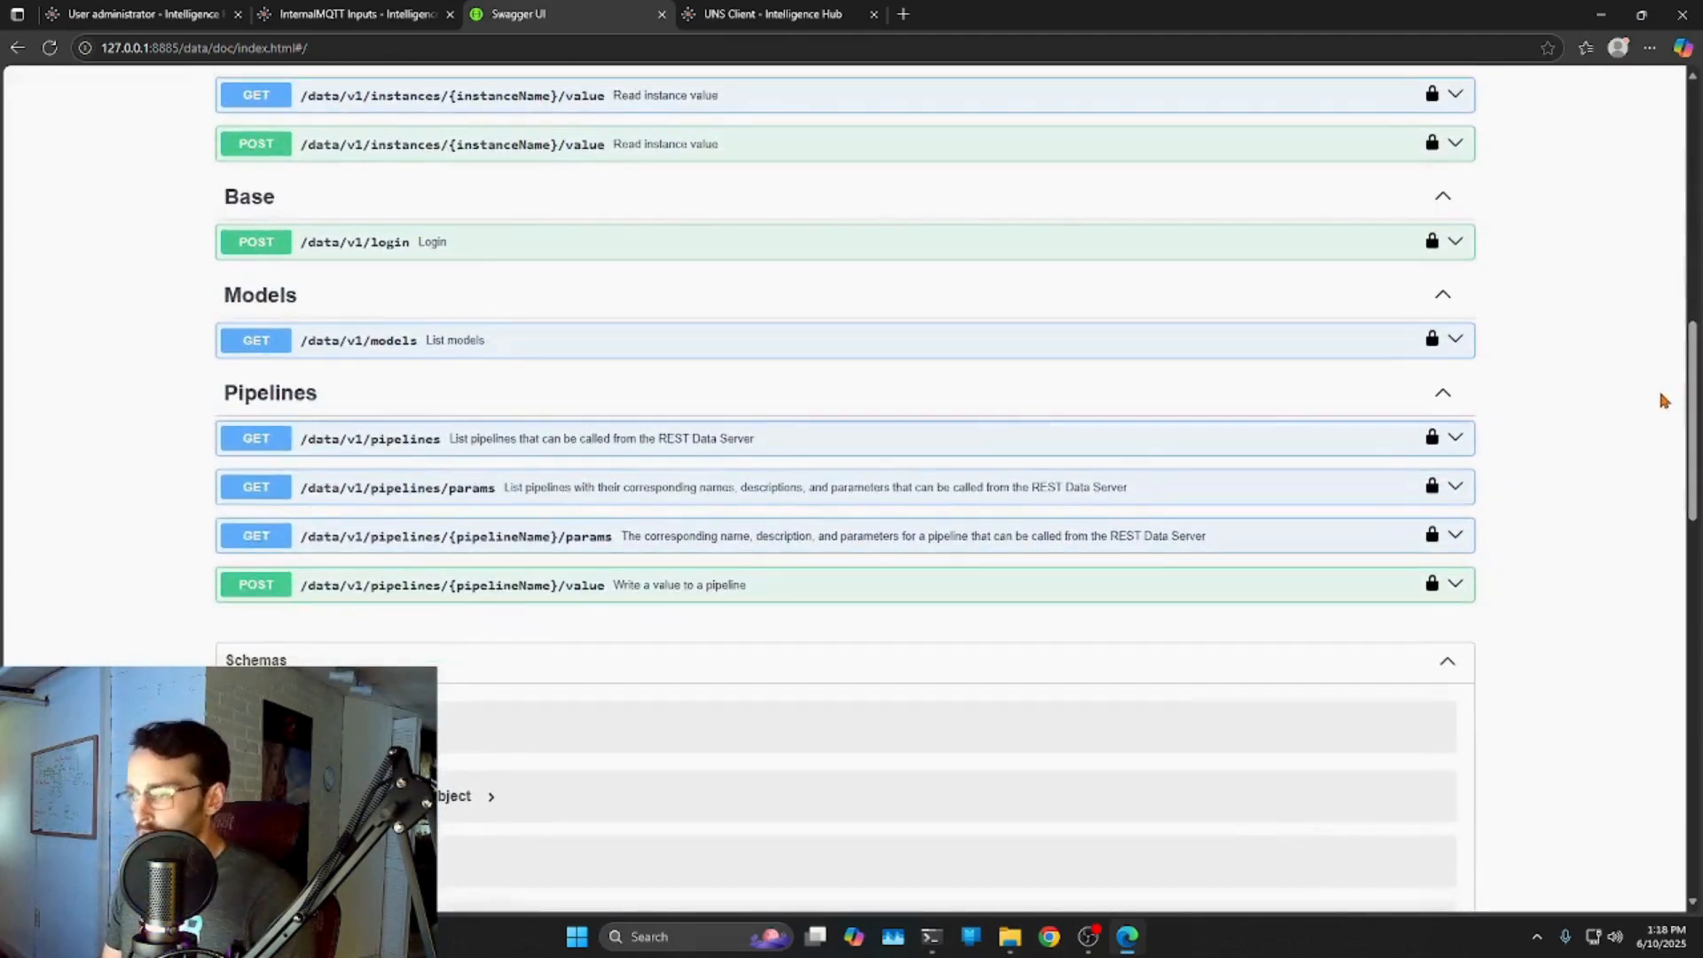
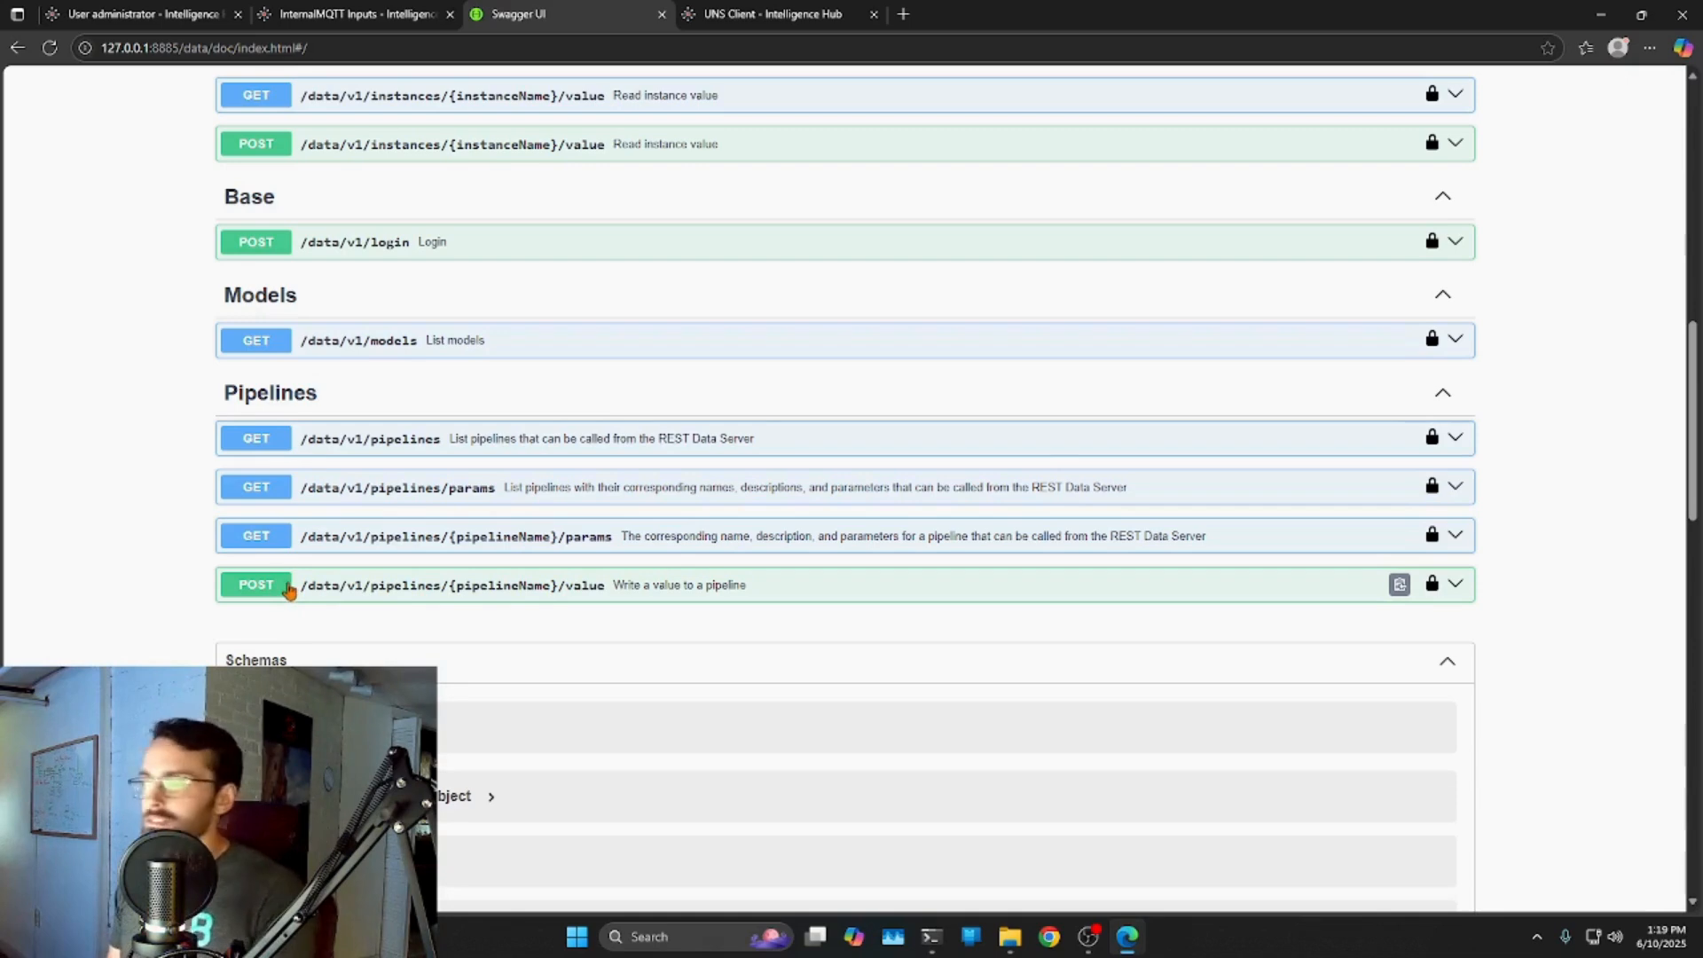
# Return to the InternalMQTT Inputs tab and open Pipelines in a new browser tab.
pyautogui.click(330, 15)
pyautogui.middleClick(93, 311)
# Sign in to the hub and start a new pipeline named ZeroCallPipe.
pyautogui.click(567, 16)
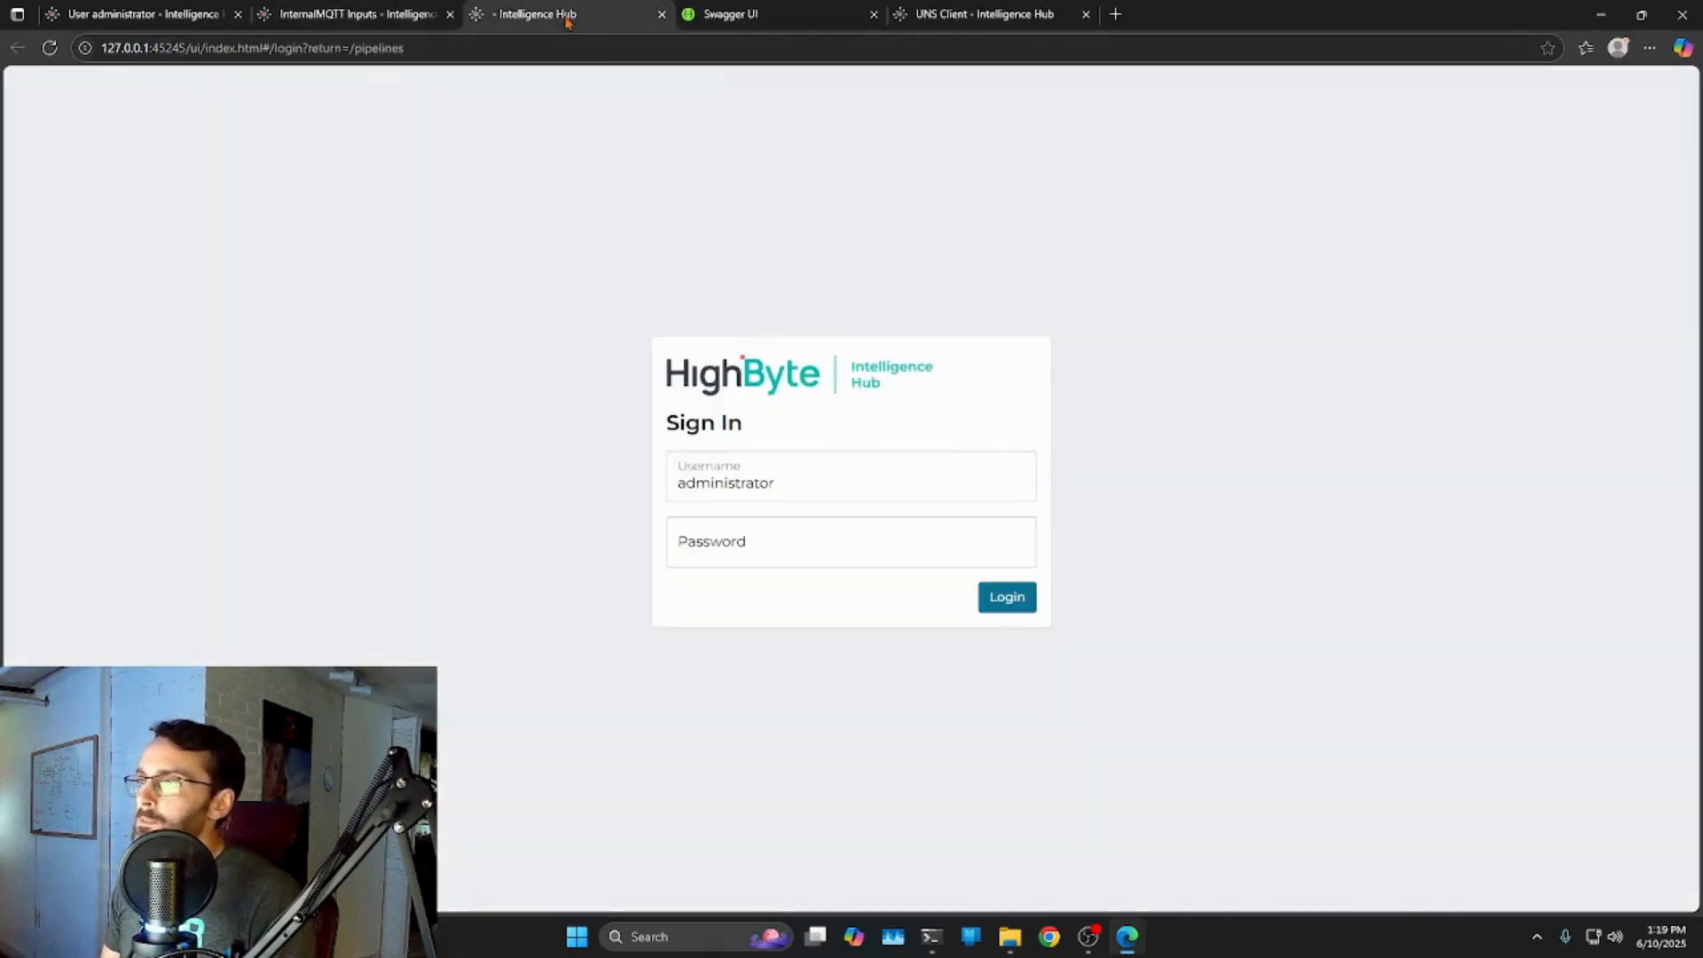
pyautogui.click(1006, 593)
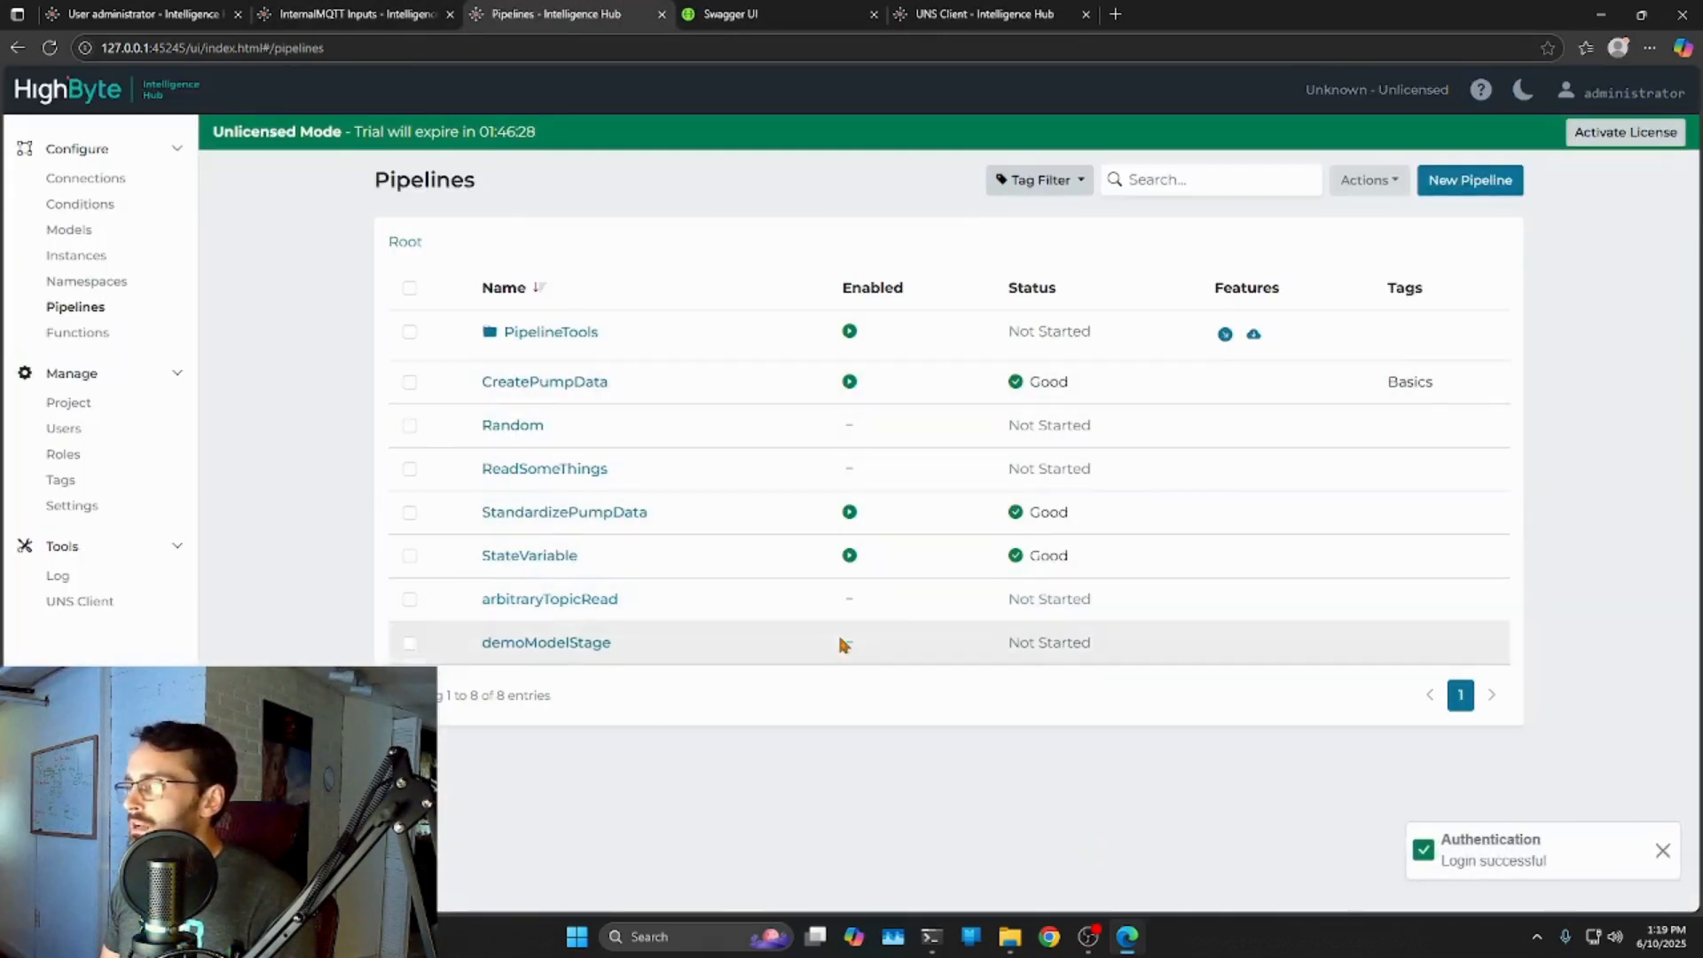
pyautogui.click(1521, 185)
pyautogui.click(423, 308)
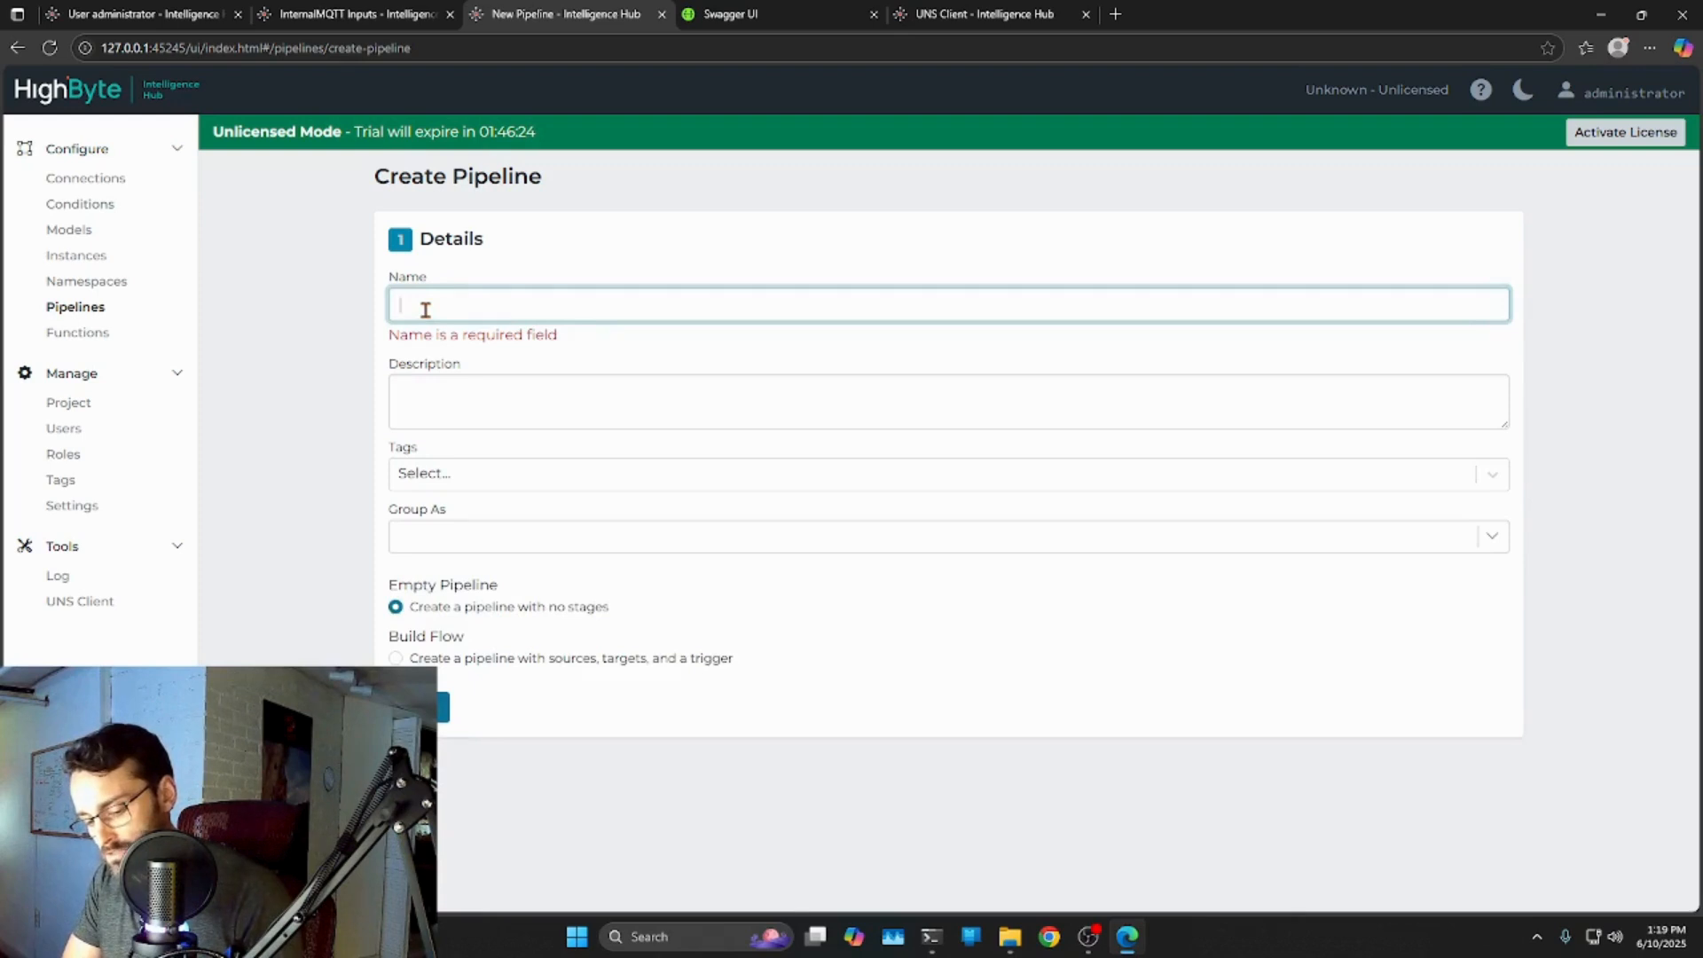
pyautogui.write('4eroC')
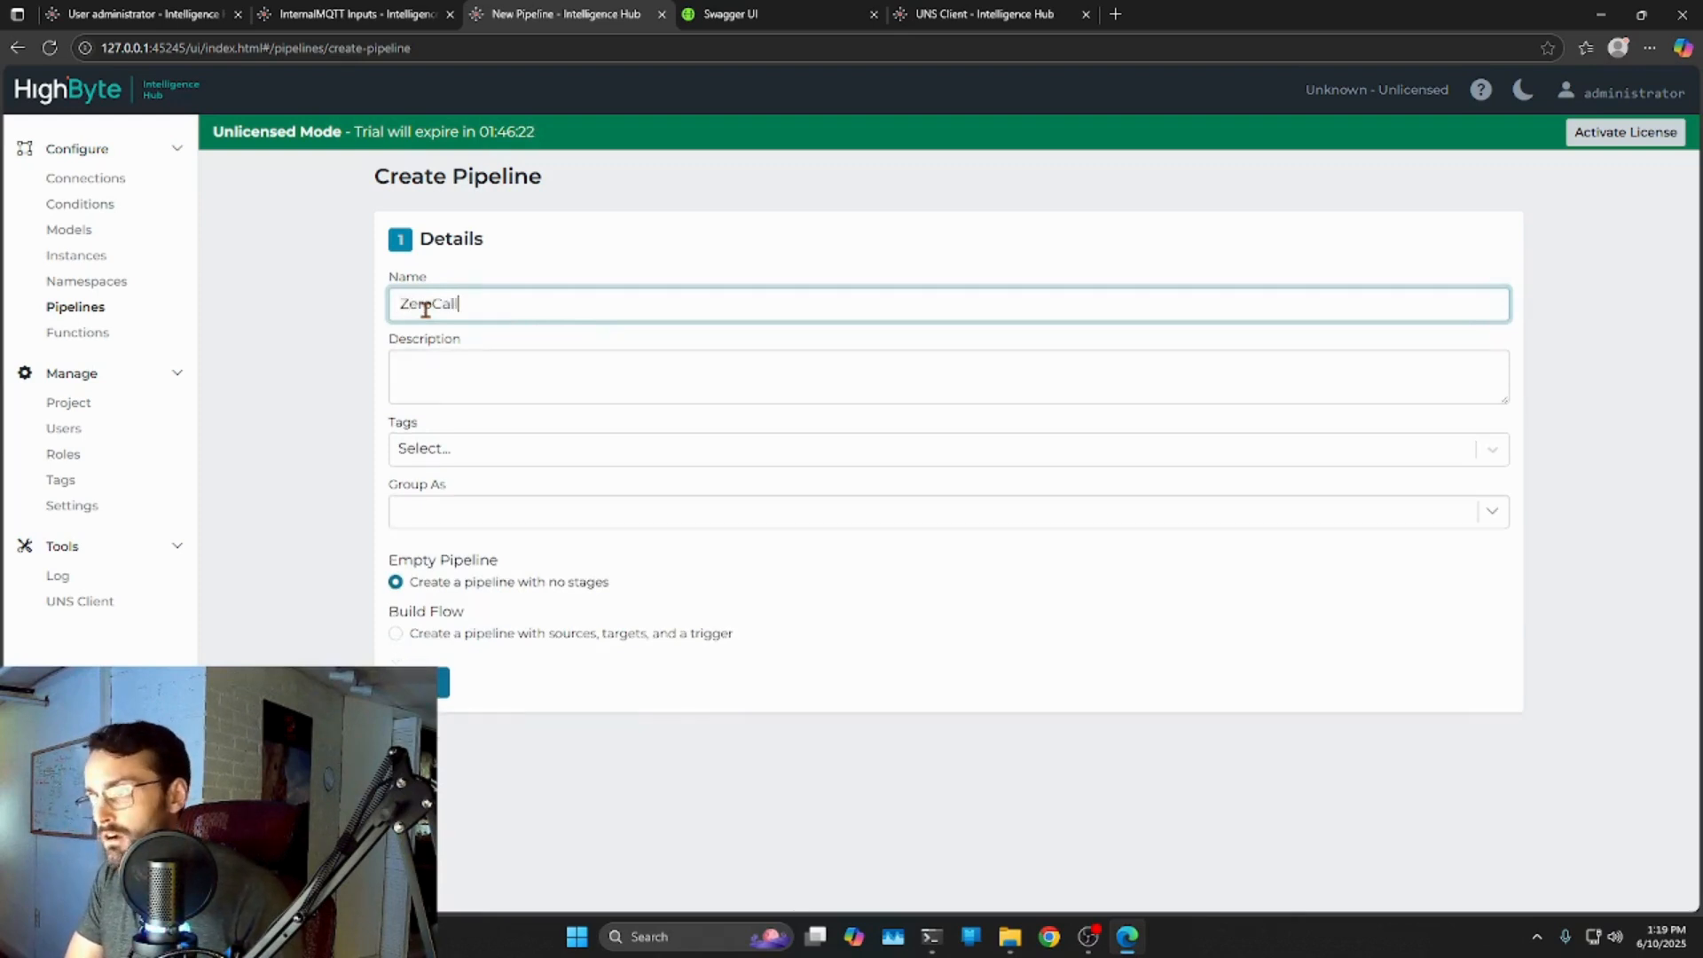
pyautogui.write('allPipe')
pyautogui.doubleClick(425, 304)
pyautogui.click(309, 473)
# Give it the description 'API pipeline demo for Zero to Pipeline' and create it as an empty pipeline.
pyautogui.click(510, 380)
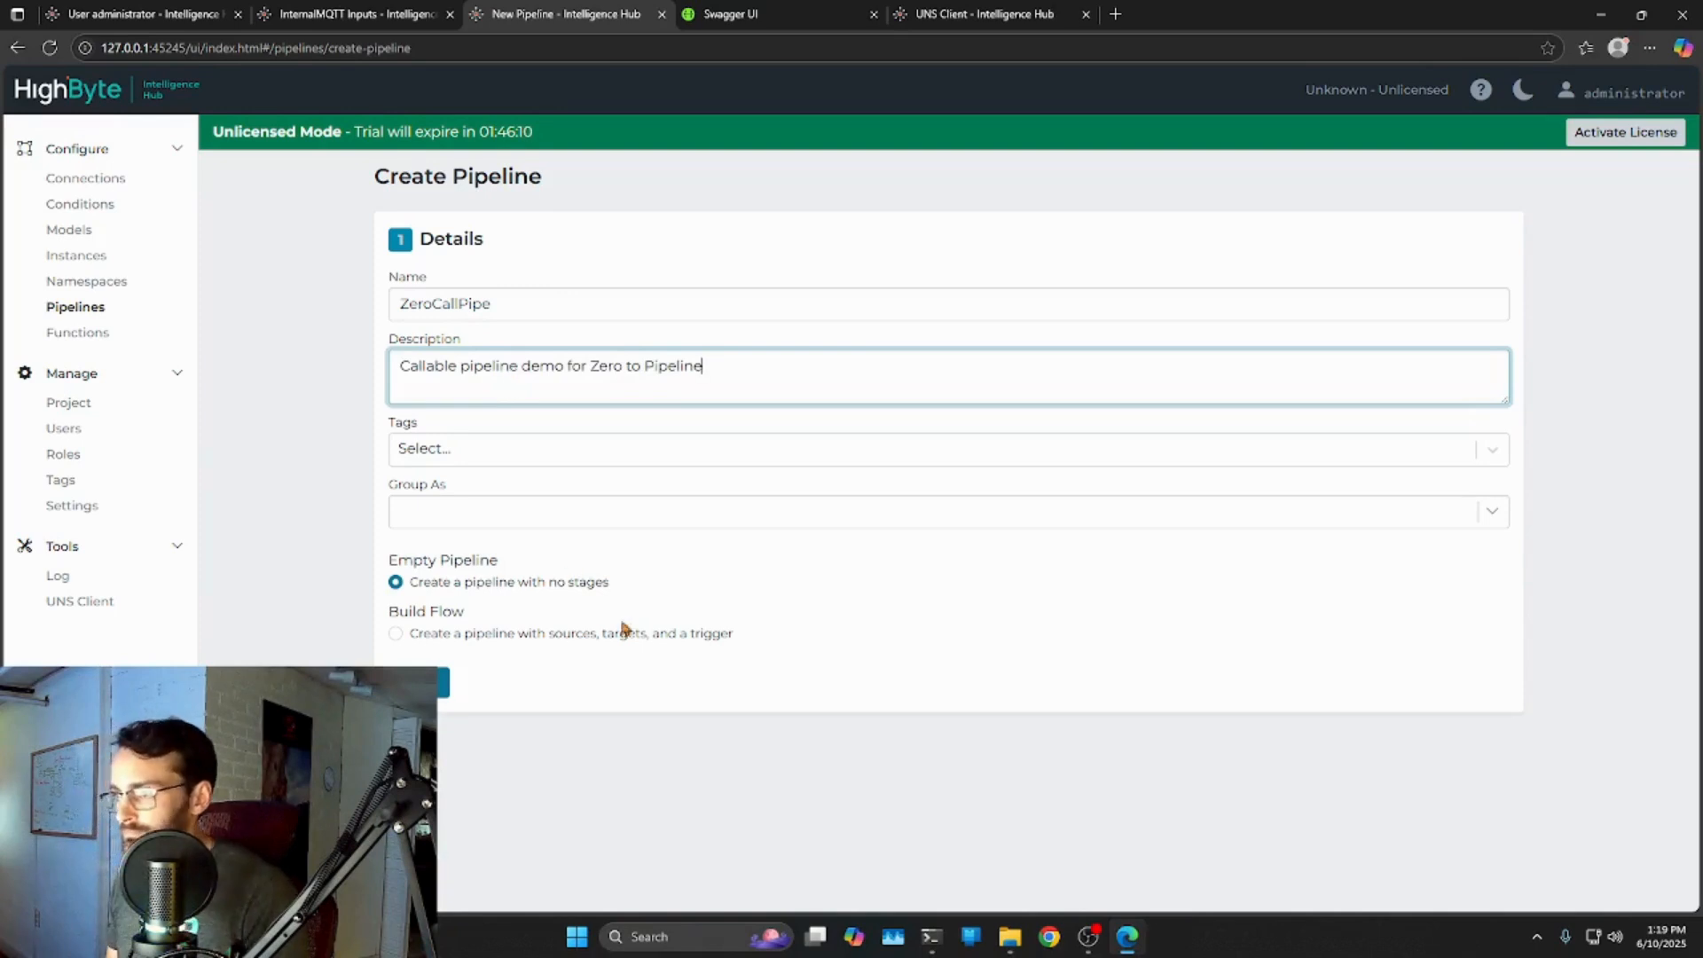
pyautogui.click(887, 602)
pyautogui.doubleClick(450, 368)
pyautogui.write('A')
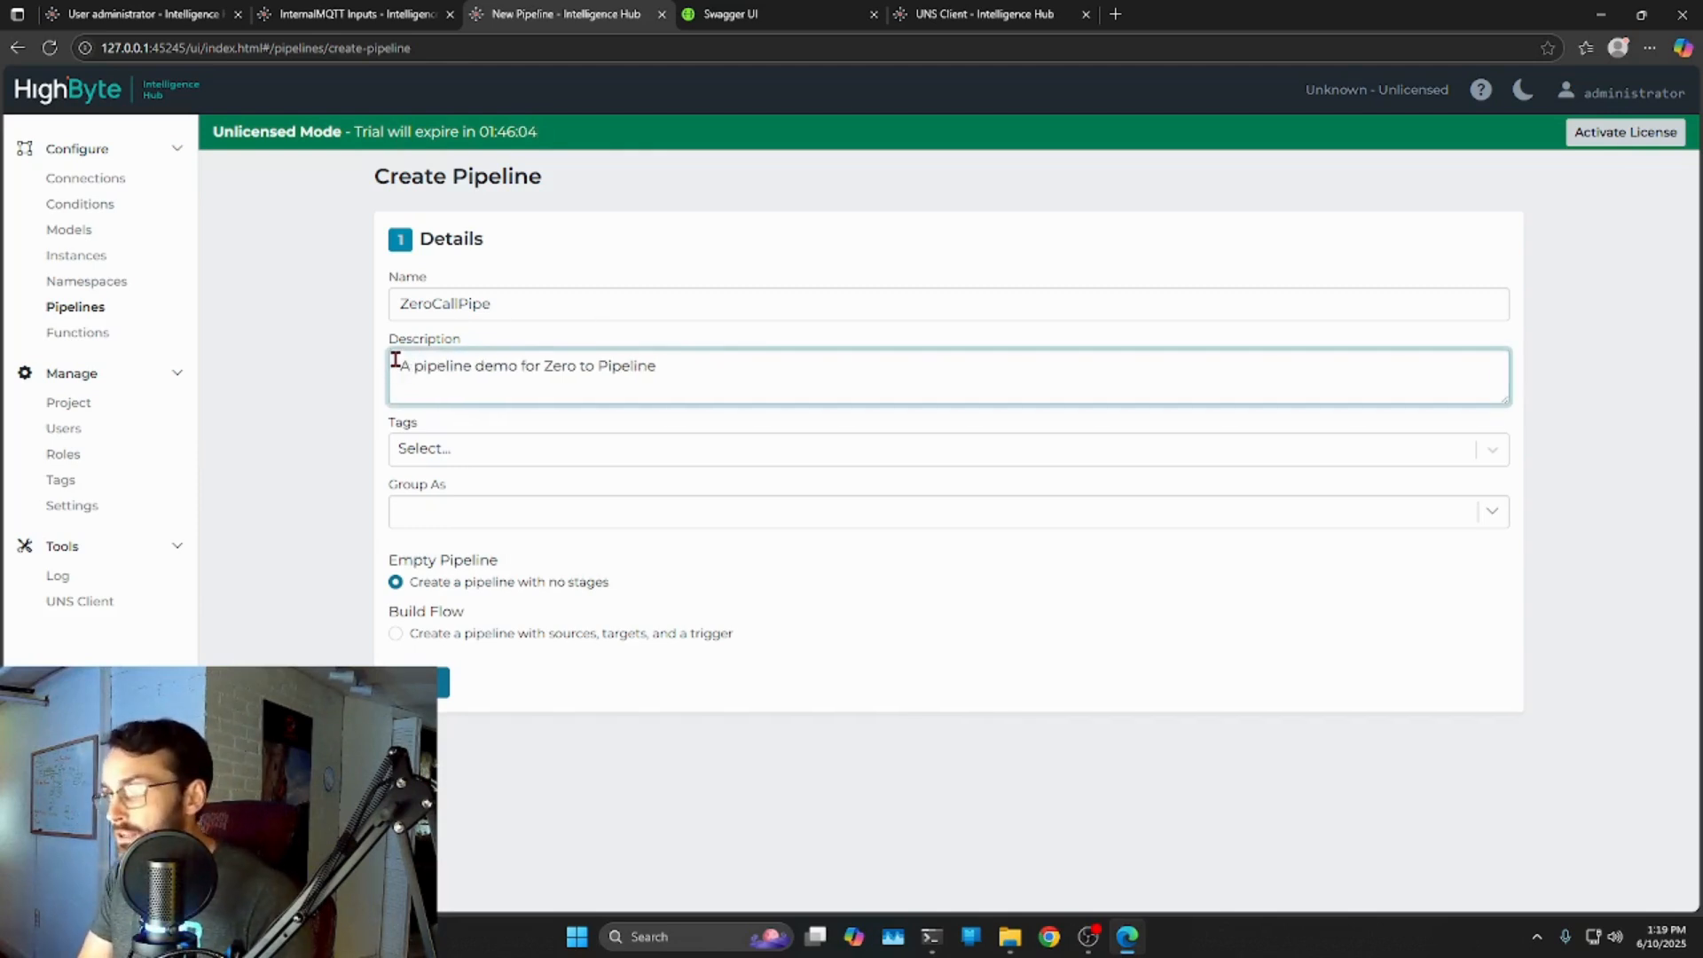
pyautogui.write('PI')
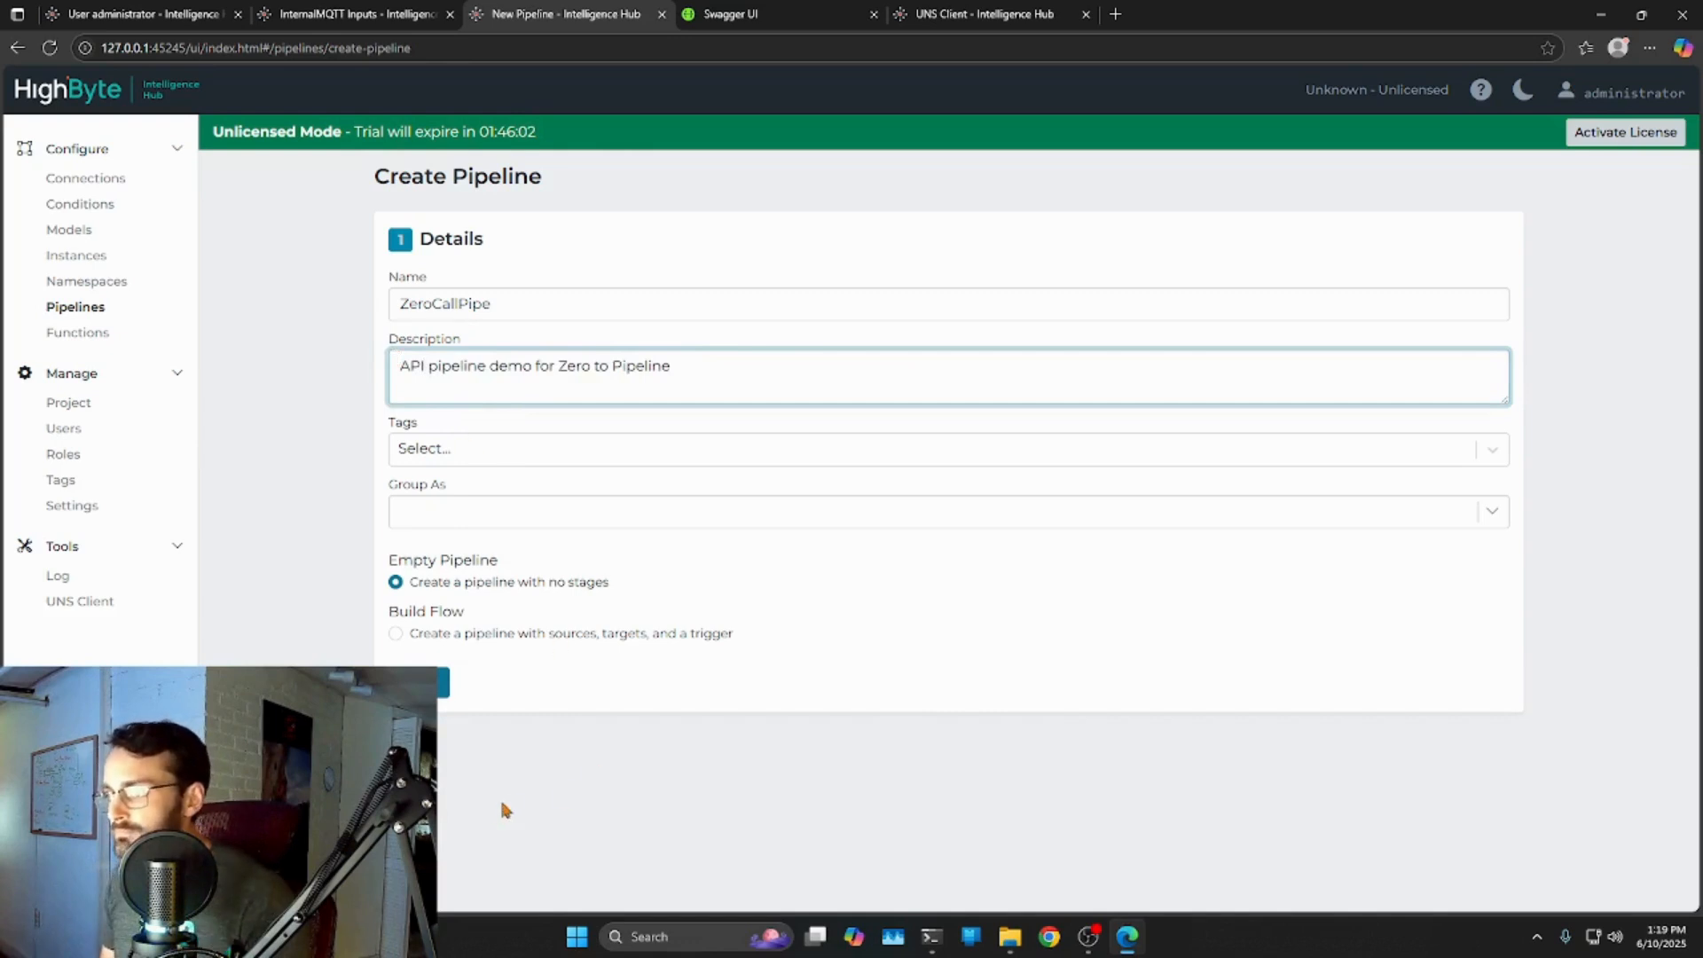
pyautogui.click(442, 683)
pyautogui.moveTo(950, 729); pyautogui.dragTo(555, 636)
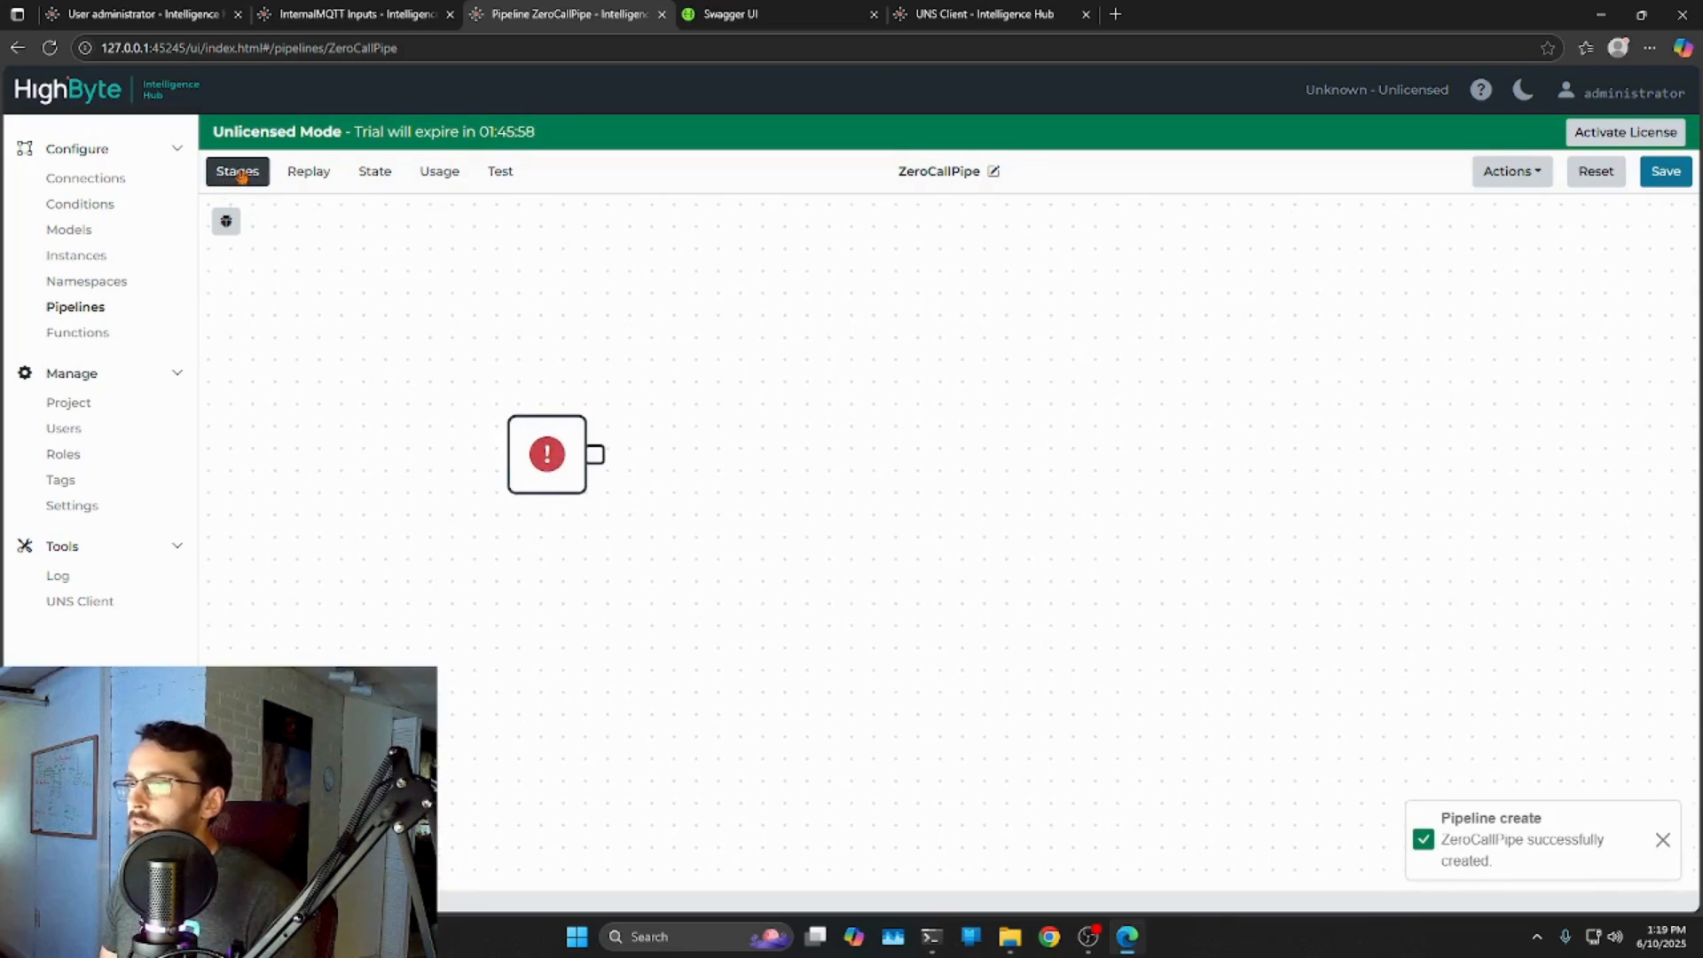
# Add an Api trigger stage (ApiTrigger), switch it to Enabled, and save the pipeline.
pyautogui.click(257, 173)
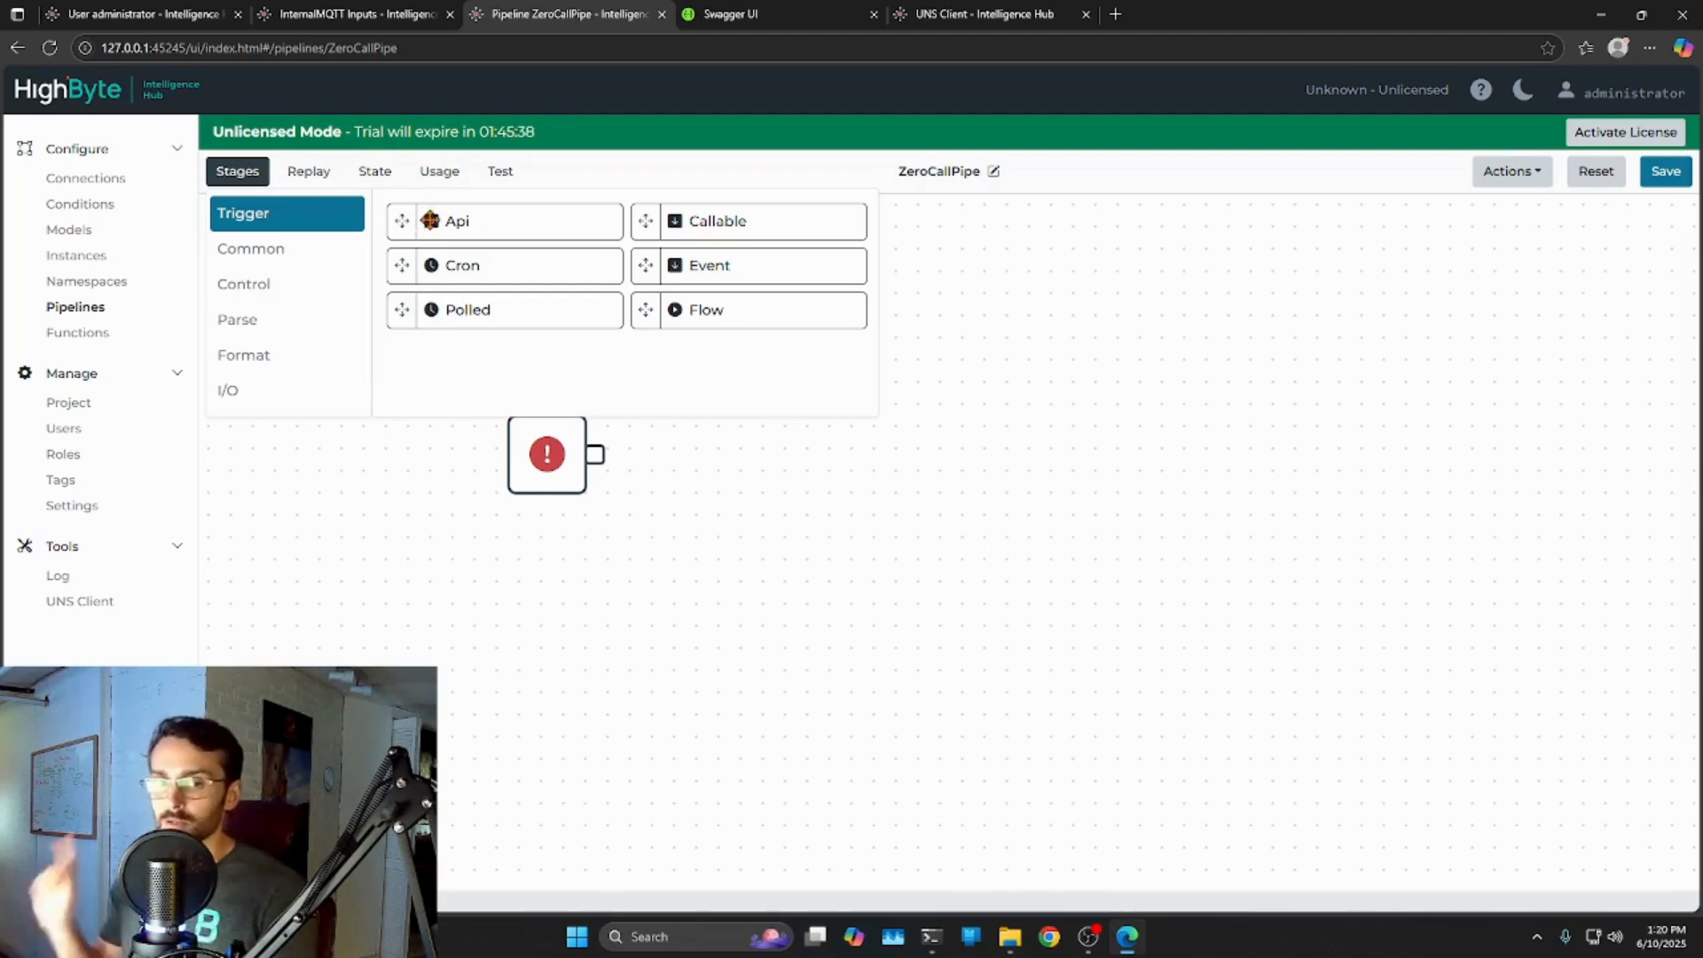
pyautogui.moveTo(482, 205); pyautogui.dragTo(372, 490)
pyautogui.moveTo(803, 665); pyautogui.dragTo(570, 620)
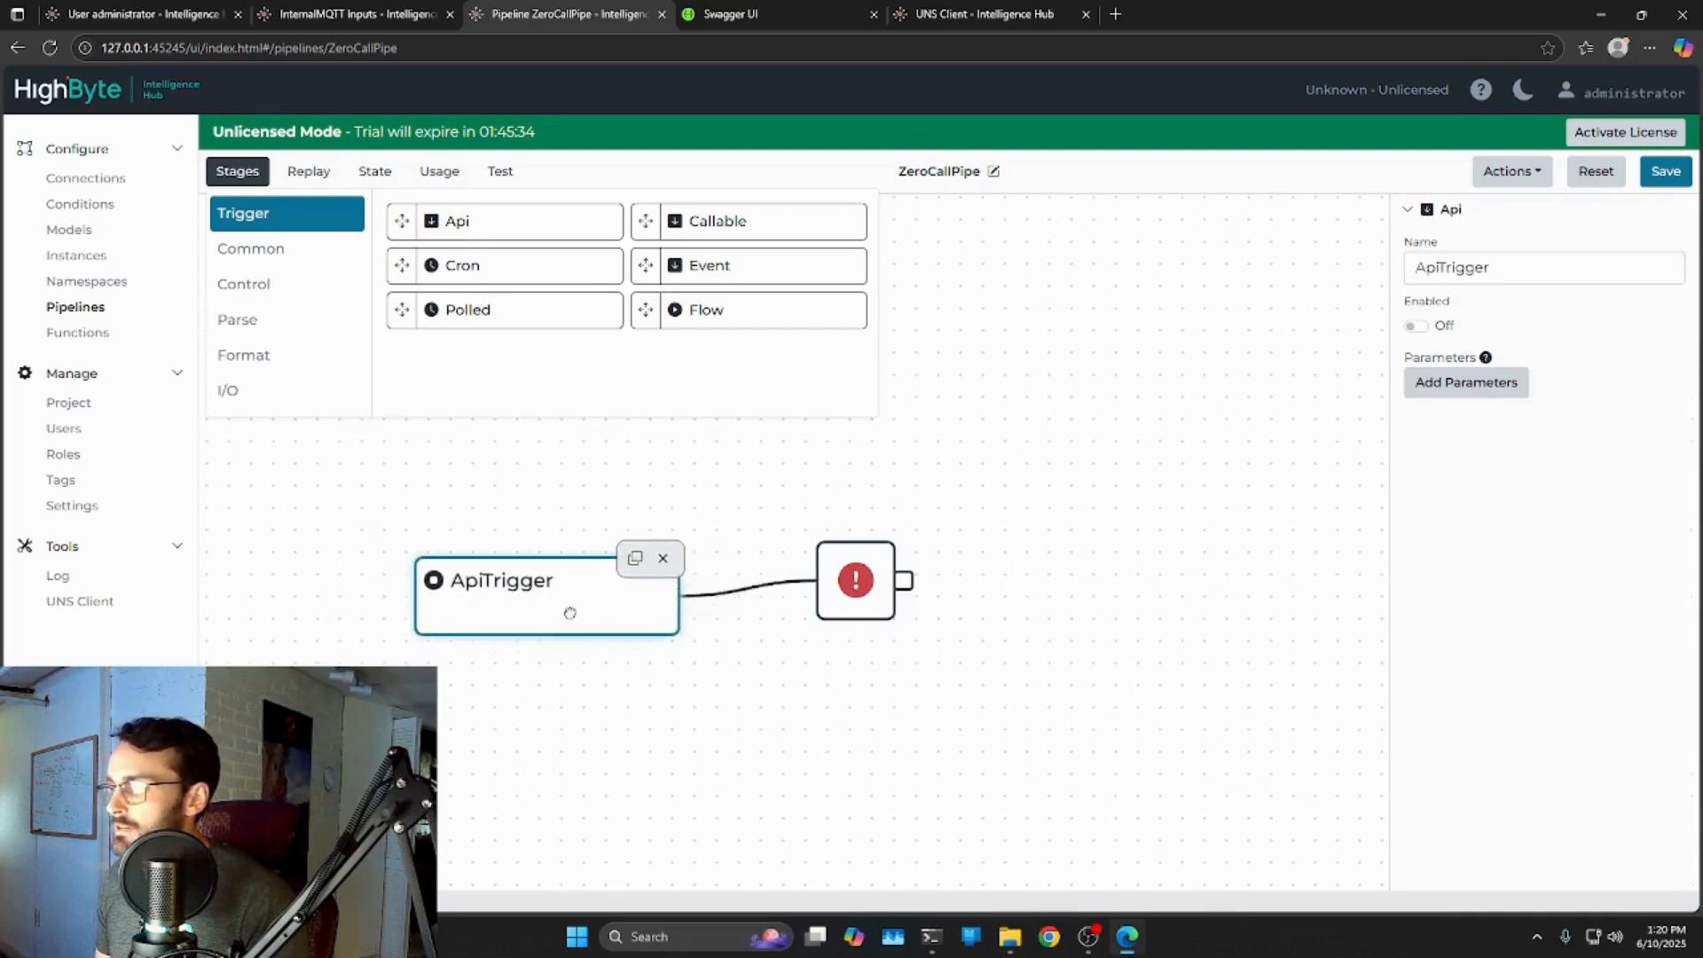
pyautogui.click(1414, 325)
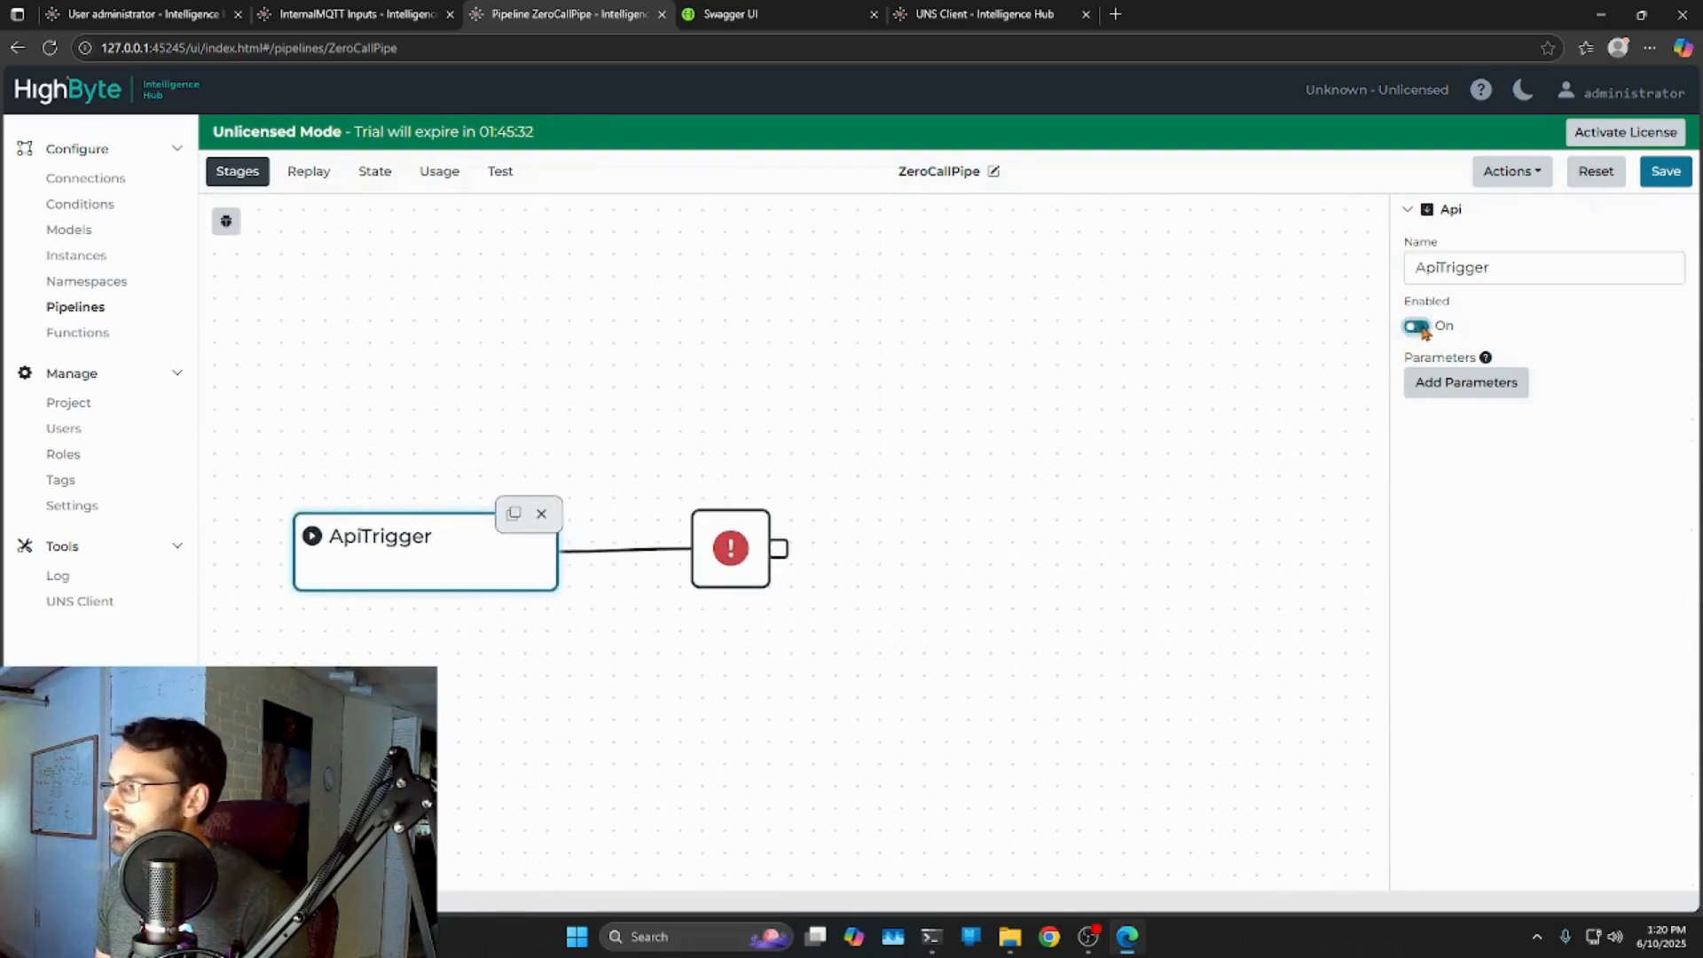
pyautogui.click(1665, 171)
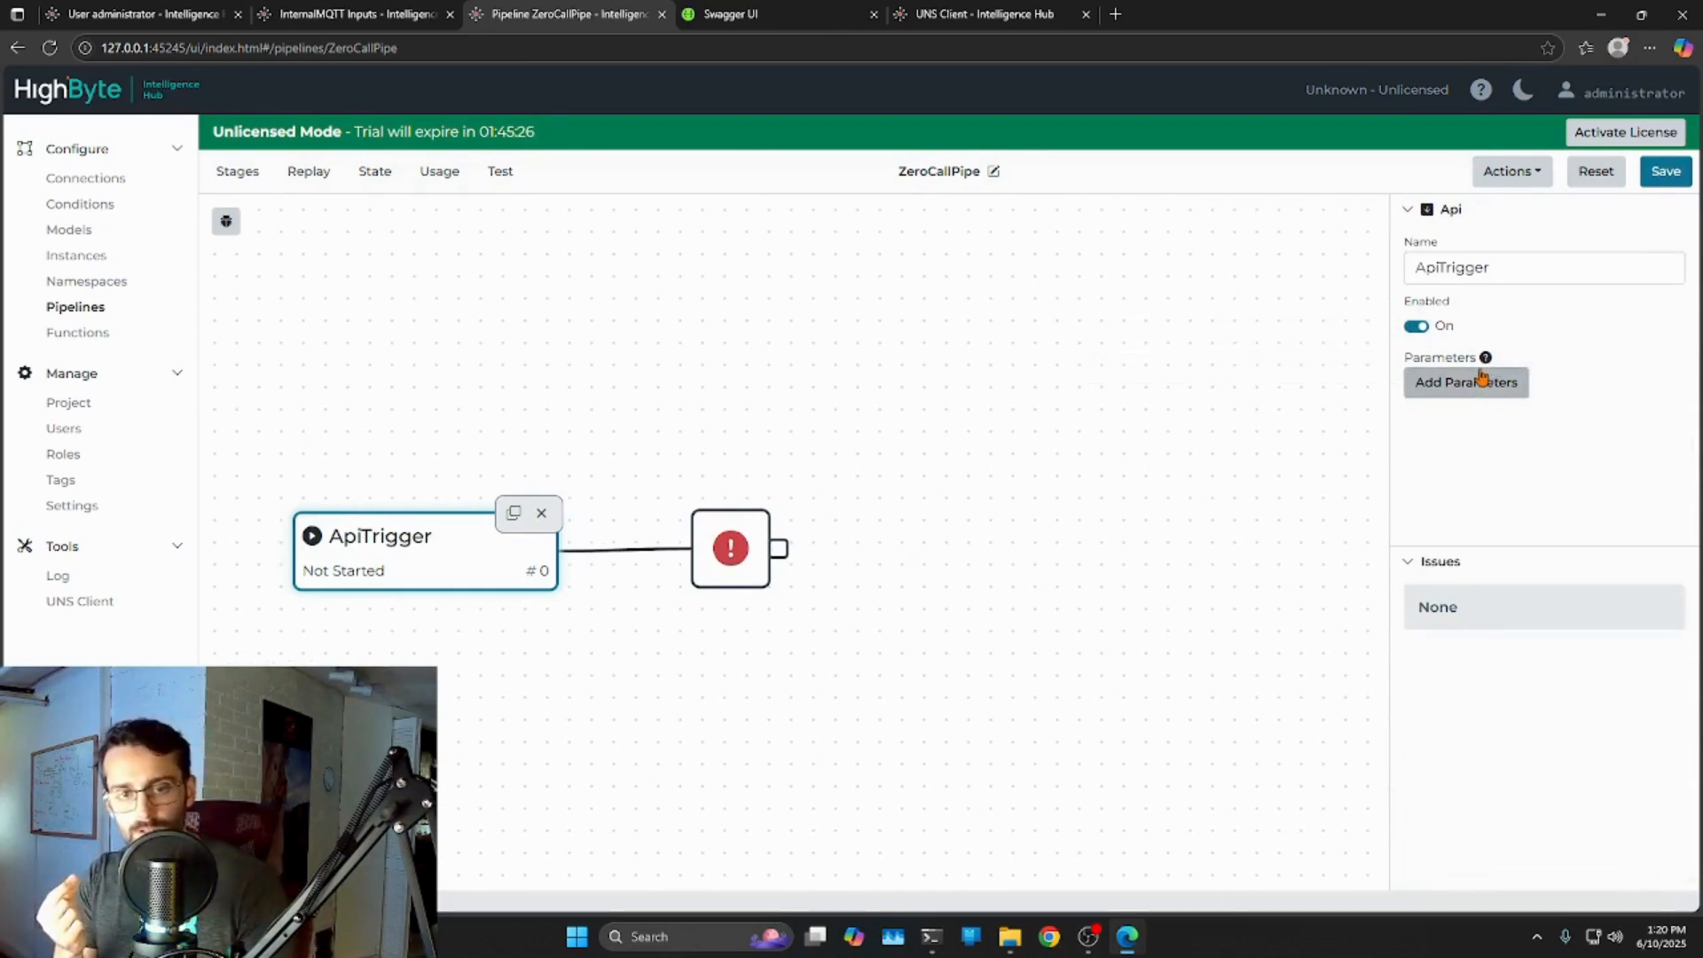
pyautogui.moveTo(1483, 364)
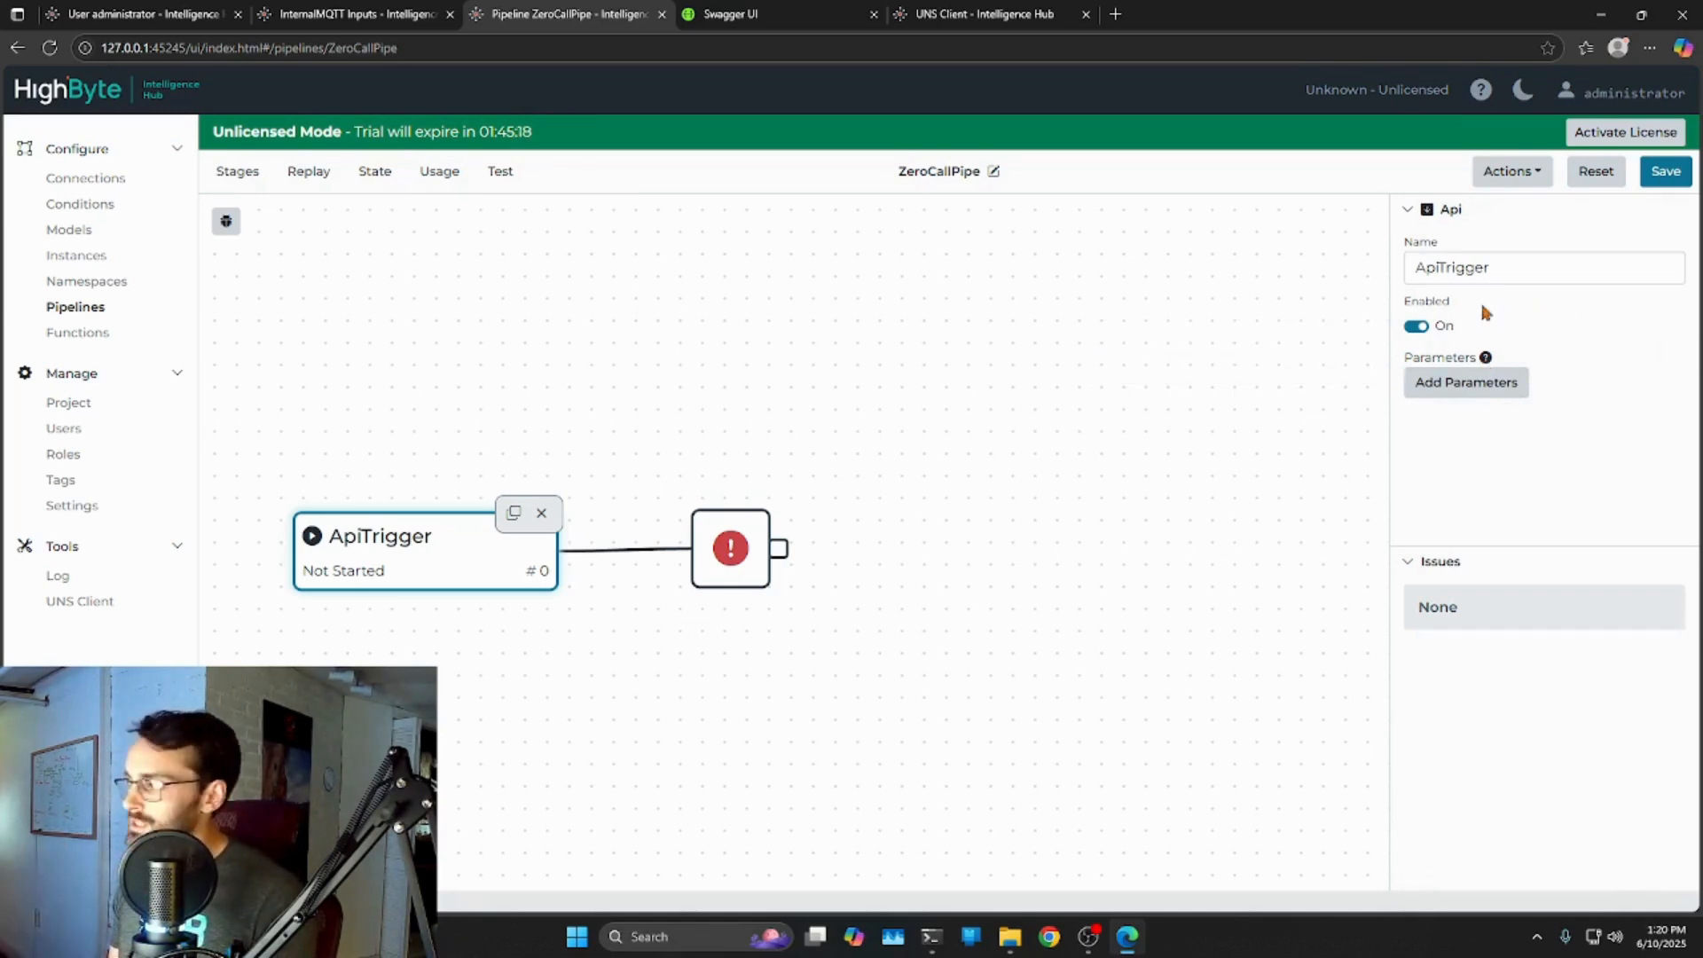
pyautogui.moveTo(422, 565); pyautogui.dragTo(468, 559)
pyautogui.moveTo(905, 706); pyautogui.dragTo(745, 665)
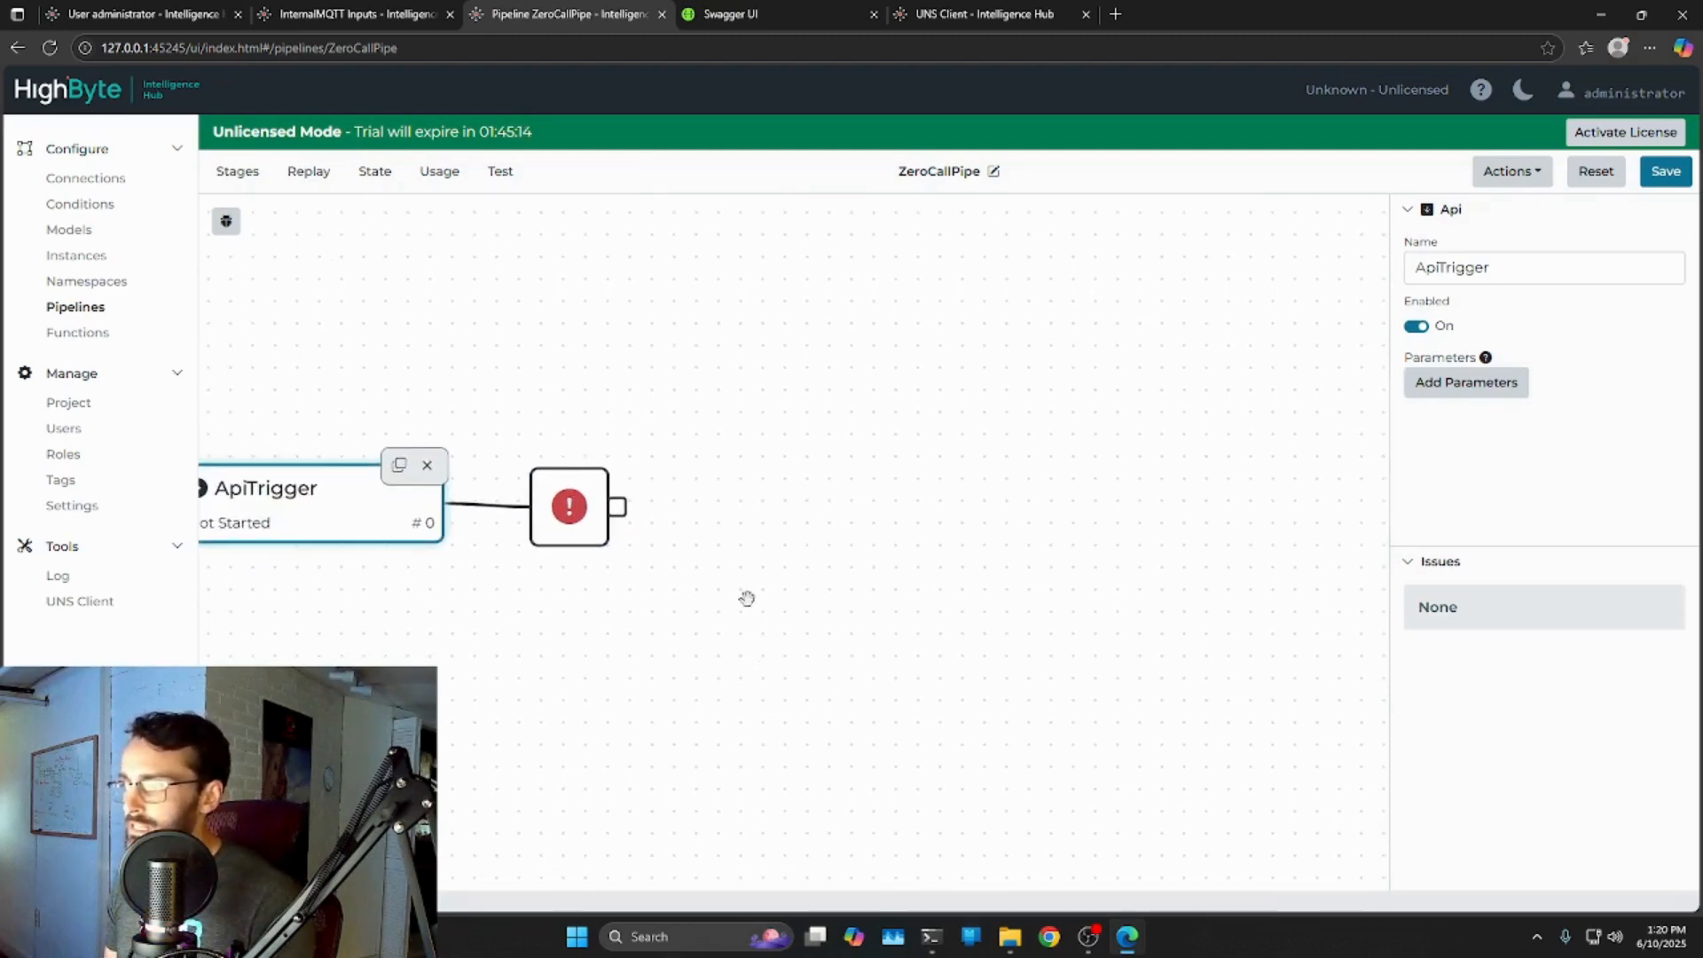
# Add a Write New stage after the placeholder, writing to InternalMQTT topic APIpipe.
pyautogui.click(262, 181)
pyautogui.click(228, 391)
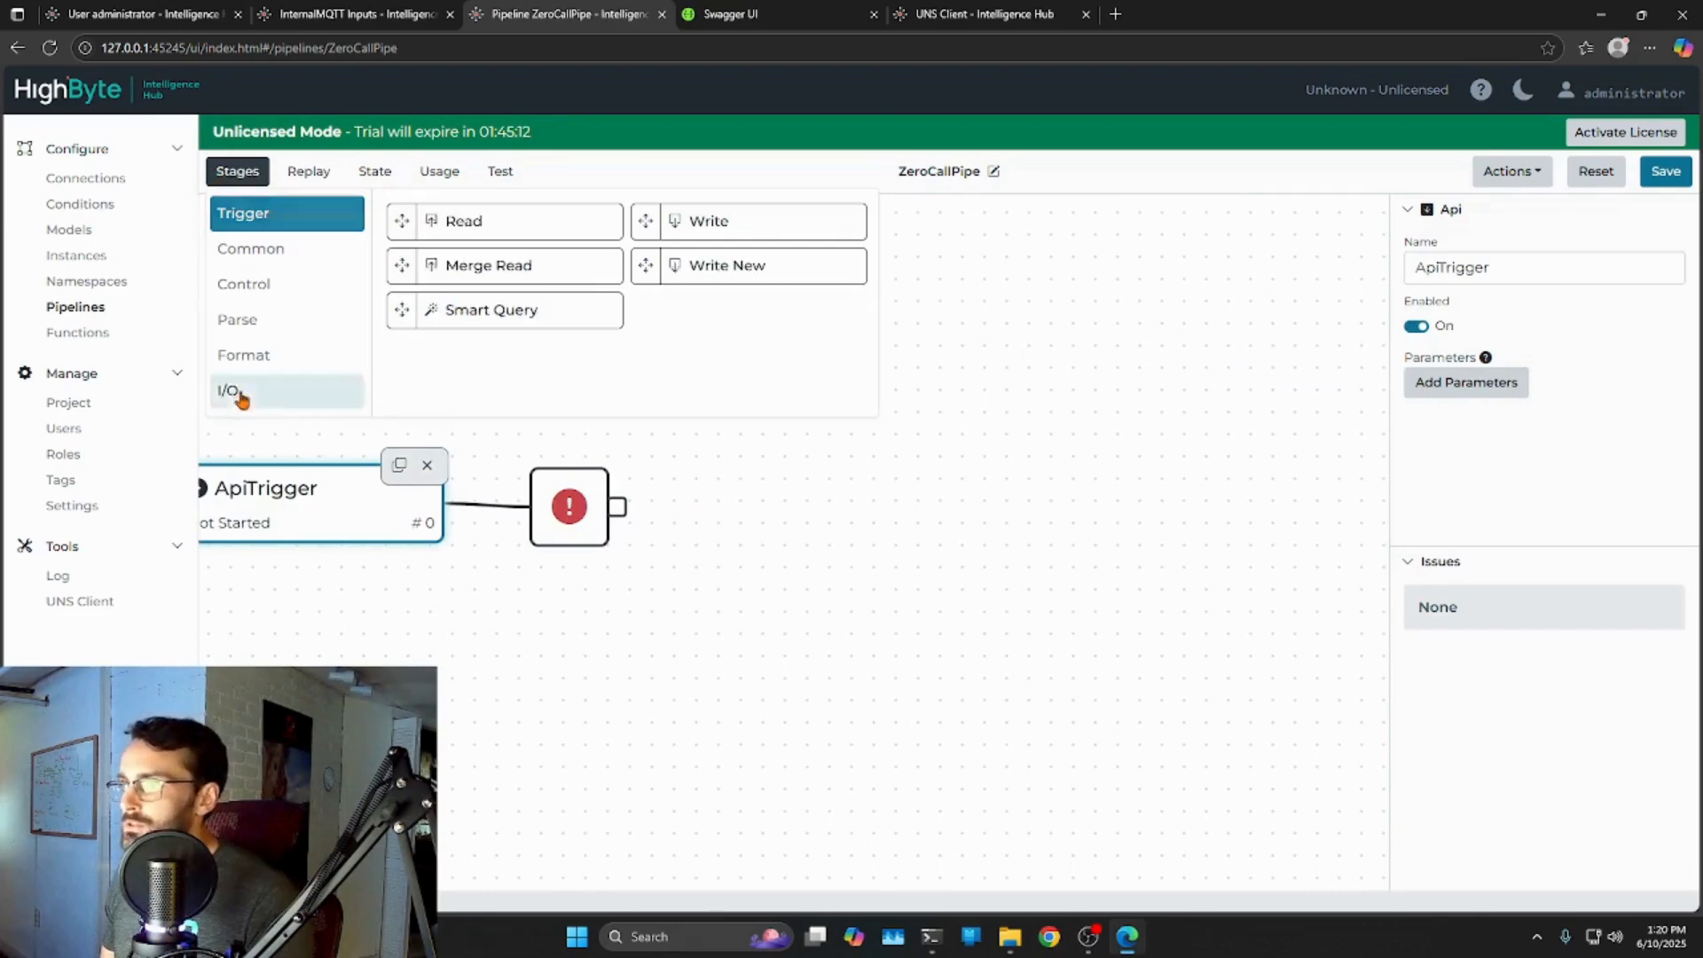
pyautogui.moveTo(647, 266); pyautogui.dragTo(863, 519)
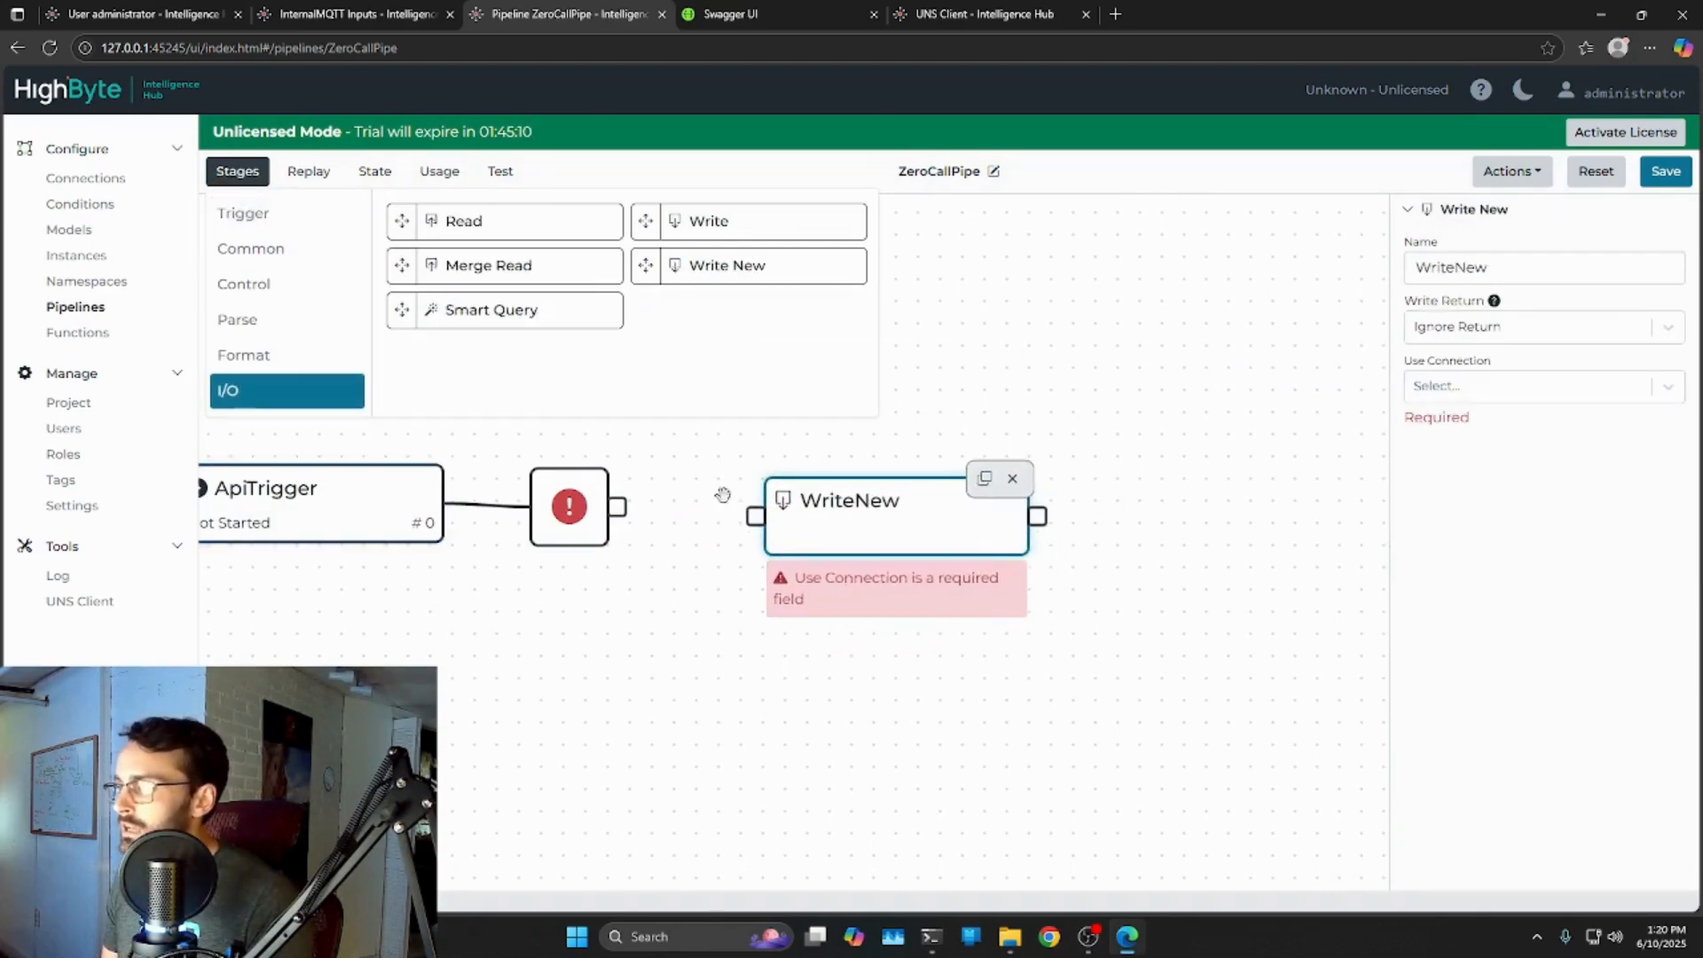
pyautogui.moveTo(618, 507); pyautogui.dragTo(833, 512)
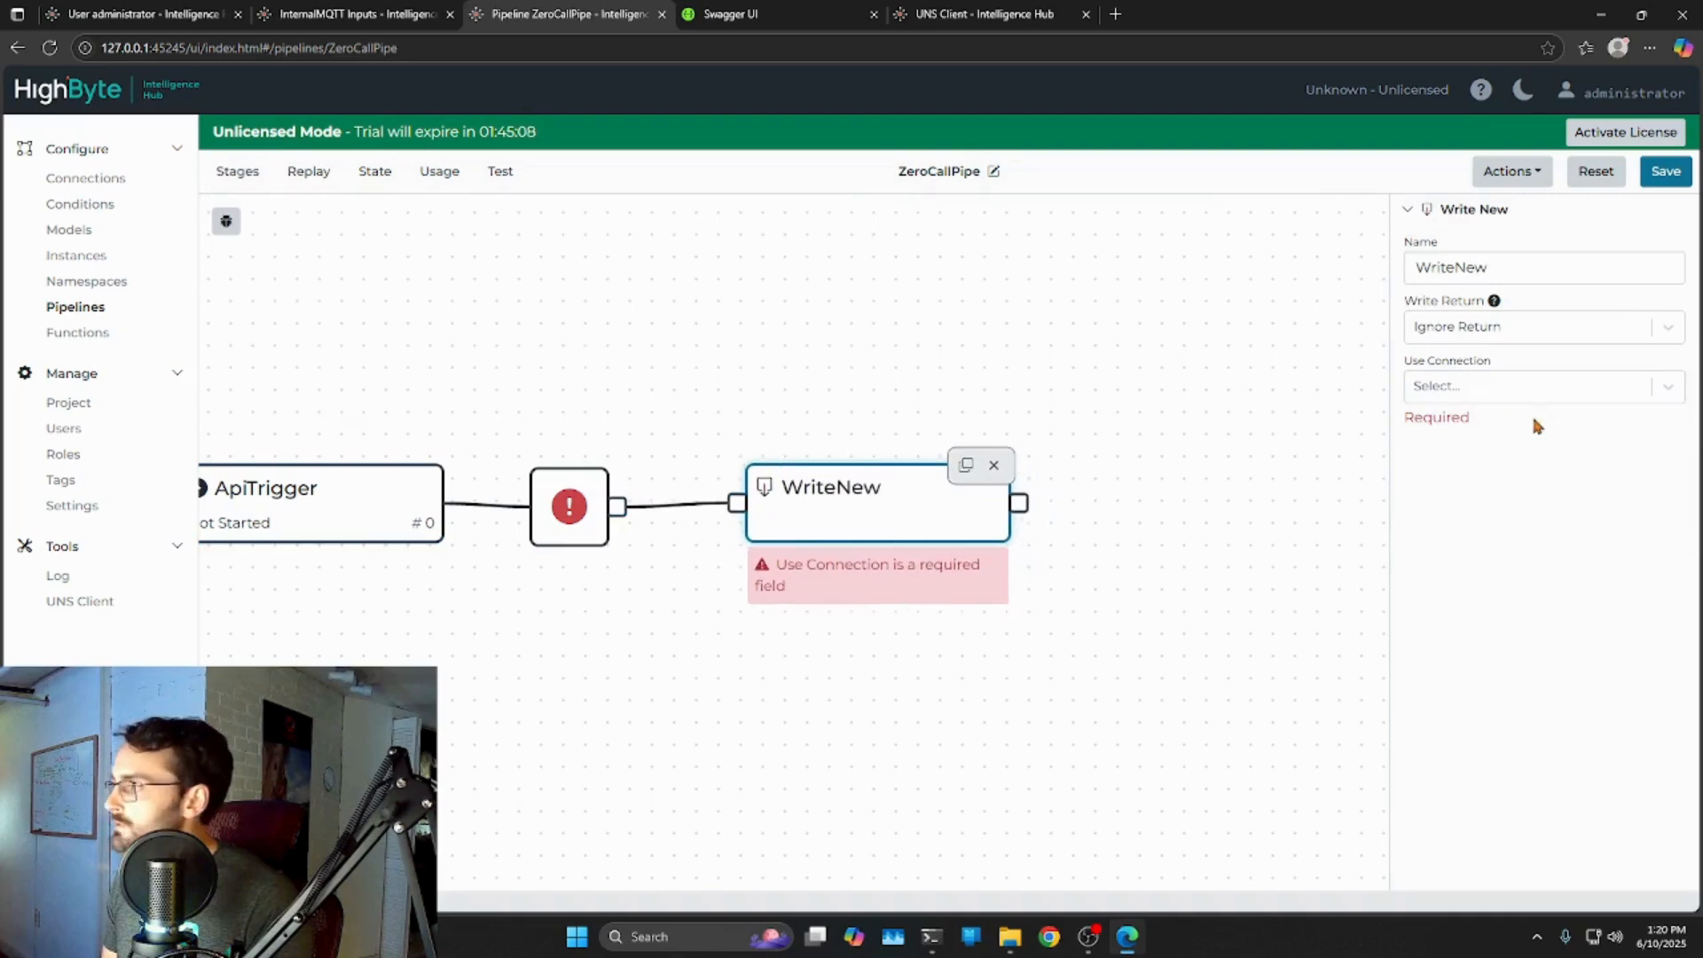
pyautogui.click(1667, 386)
pyautogui.click(1508, 432)
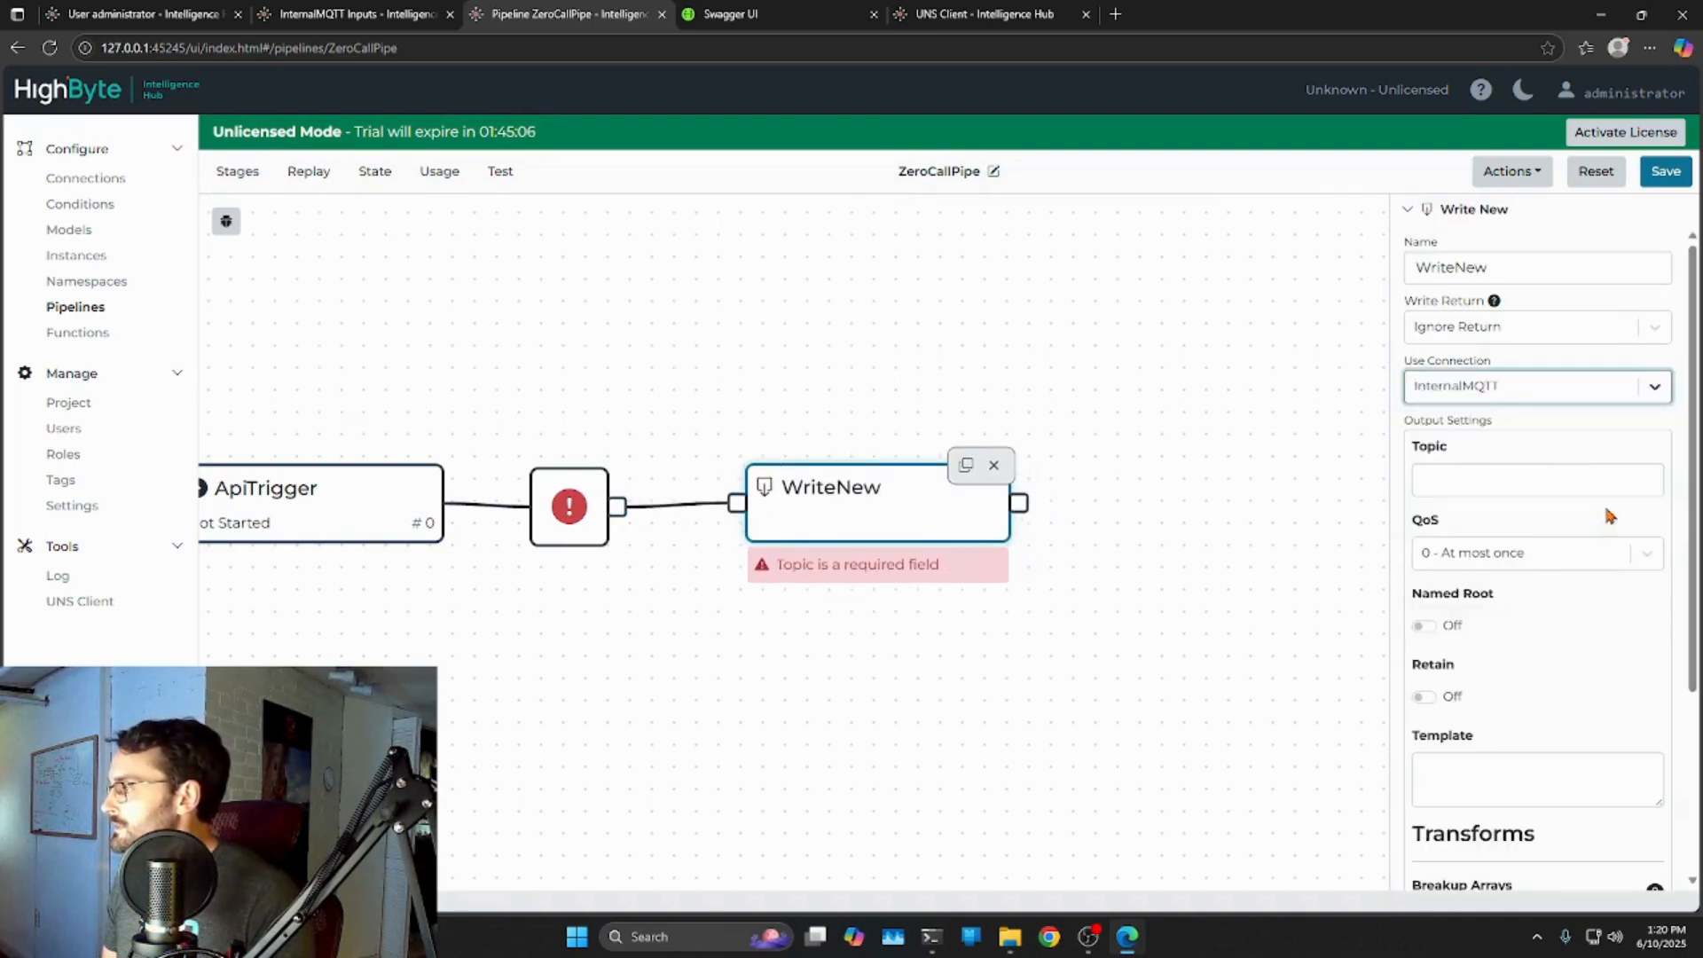
pyautogui.click(1483, 483)
pyautogui.write('Call')
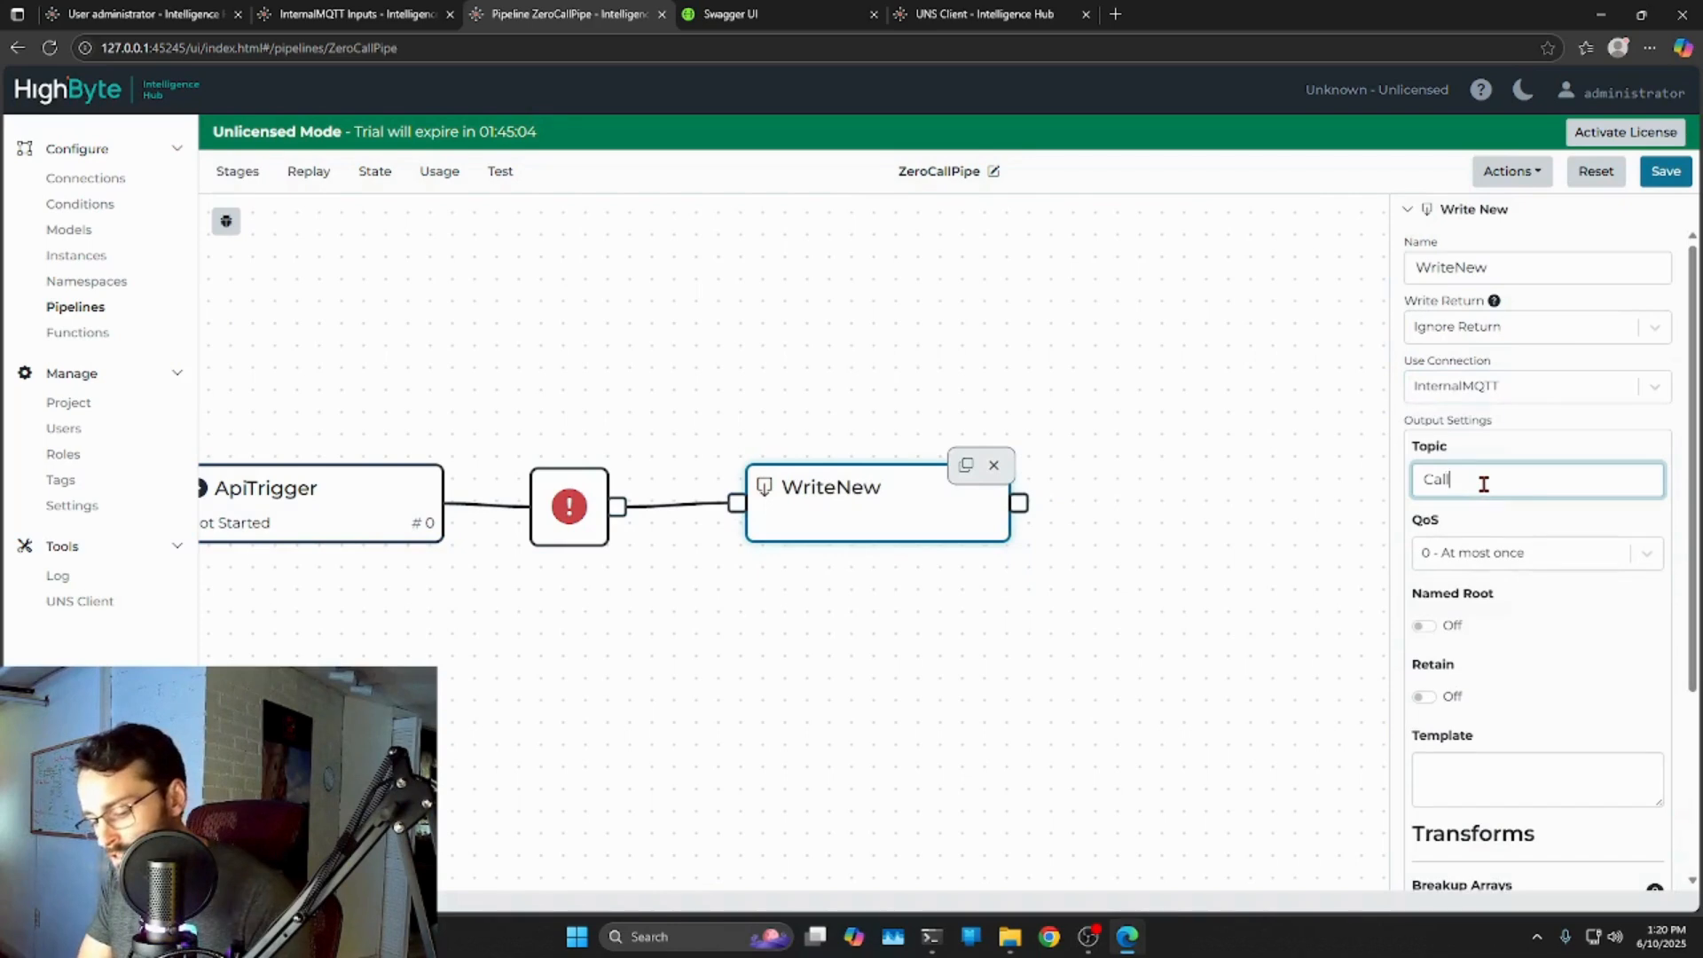
pyautogui.press('BackSpace')
pyautogui.press('BackSpace')
pyautogui.press('BackSpace')
pyautogui.press('BackSpace')
pyautogui.write('APIpipe')
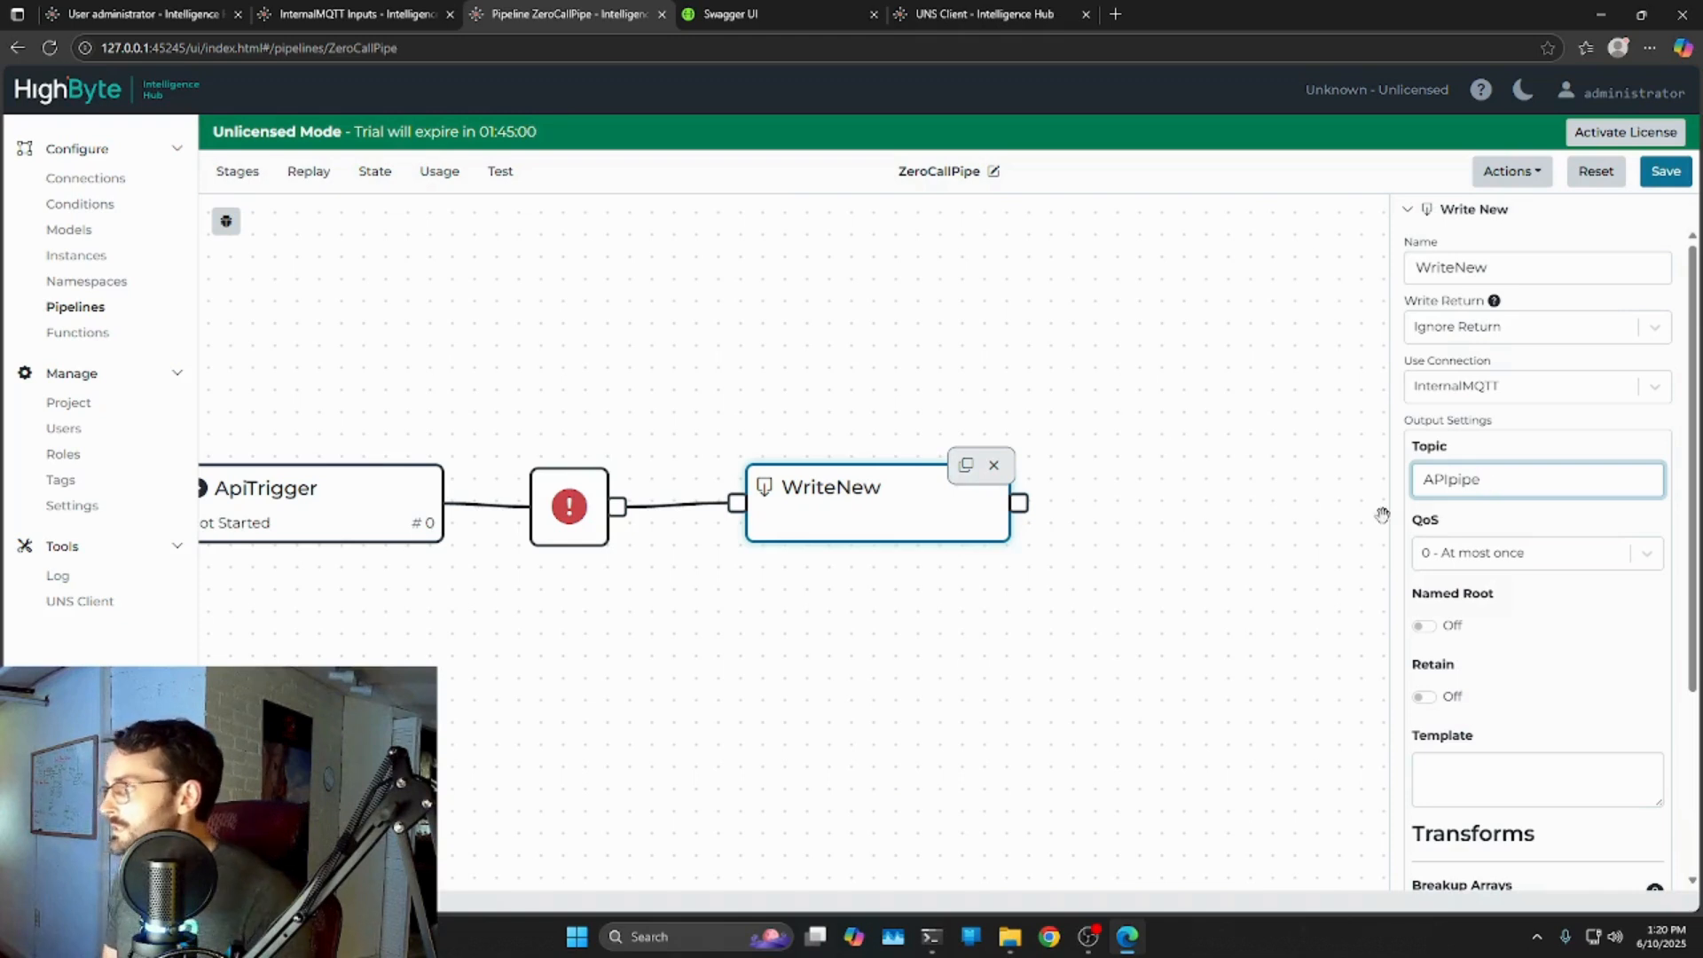
pyautogui.moveTo(1357, 543); pyautogui.dragTo(1117, 522)
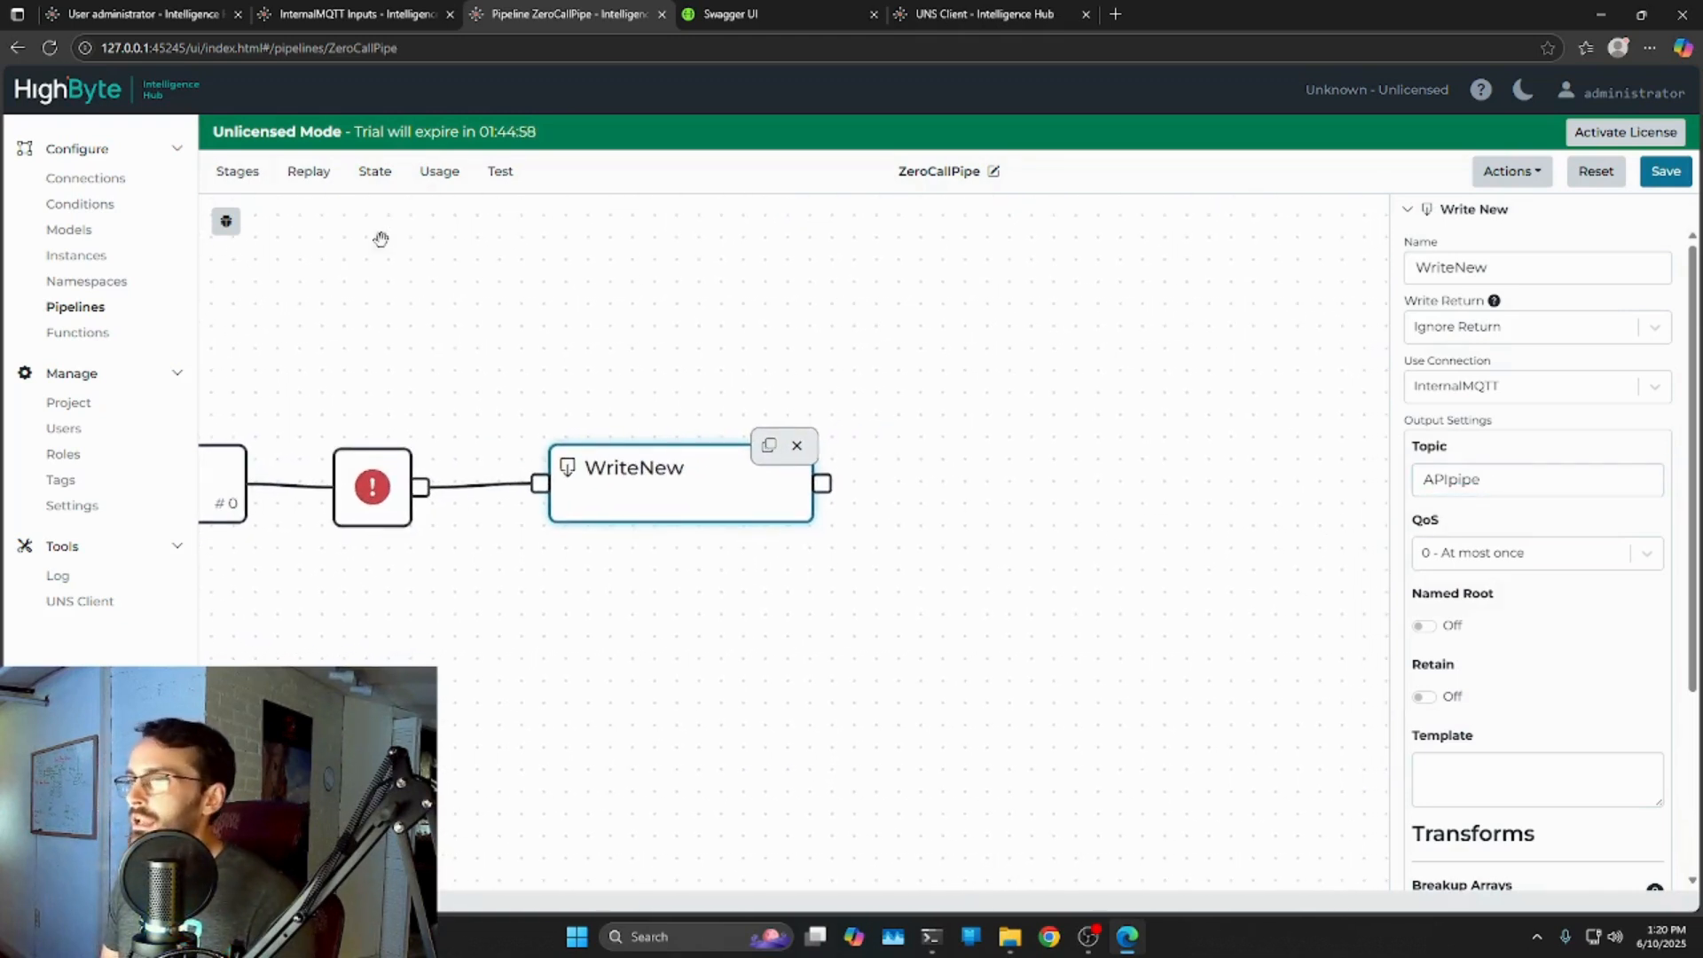
# Add Return and Error control stages to the pipeline canvas.
pyautogui.click(238, 178)
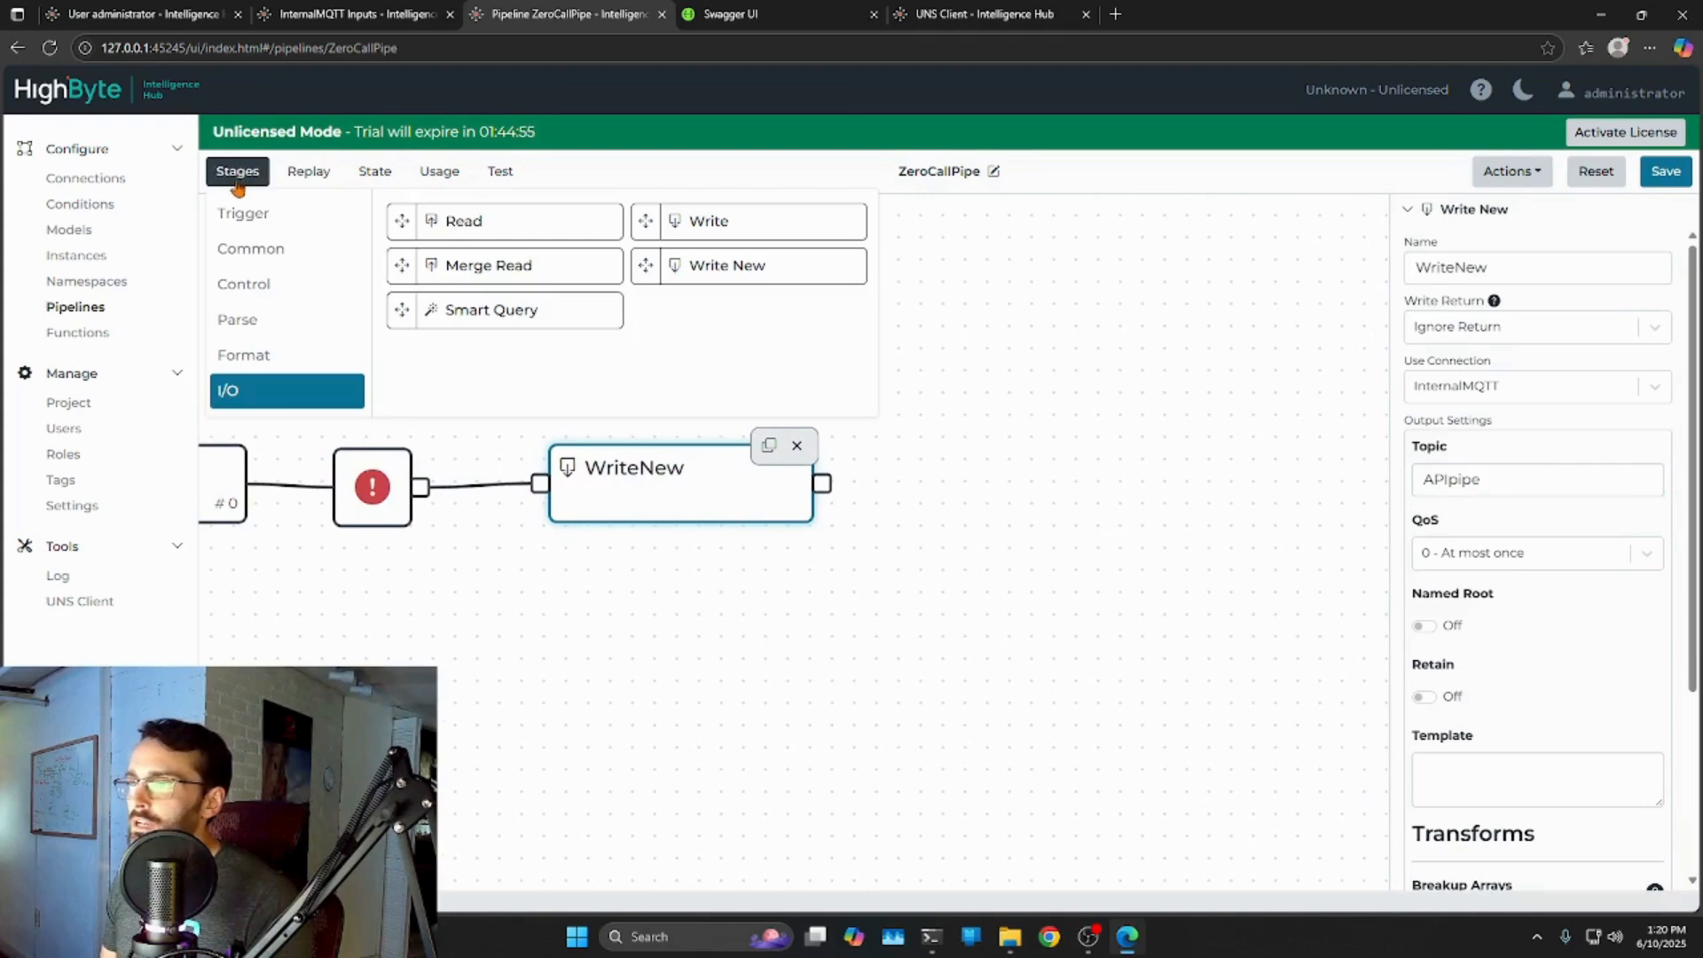
pyautogui.click(255, 286)
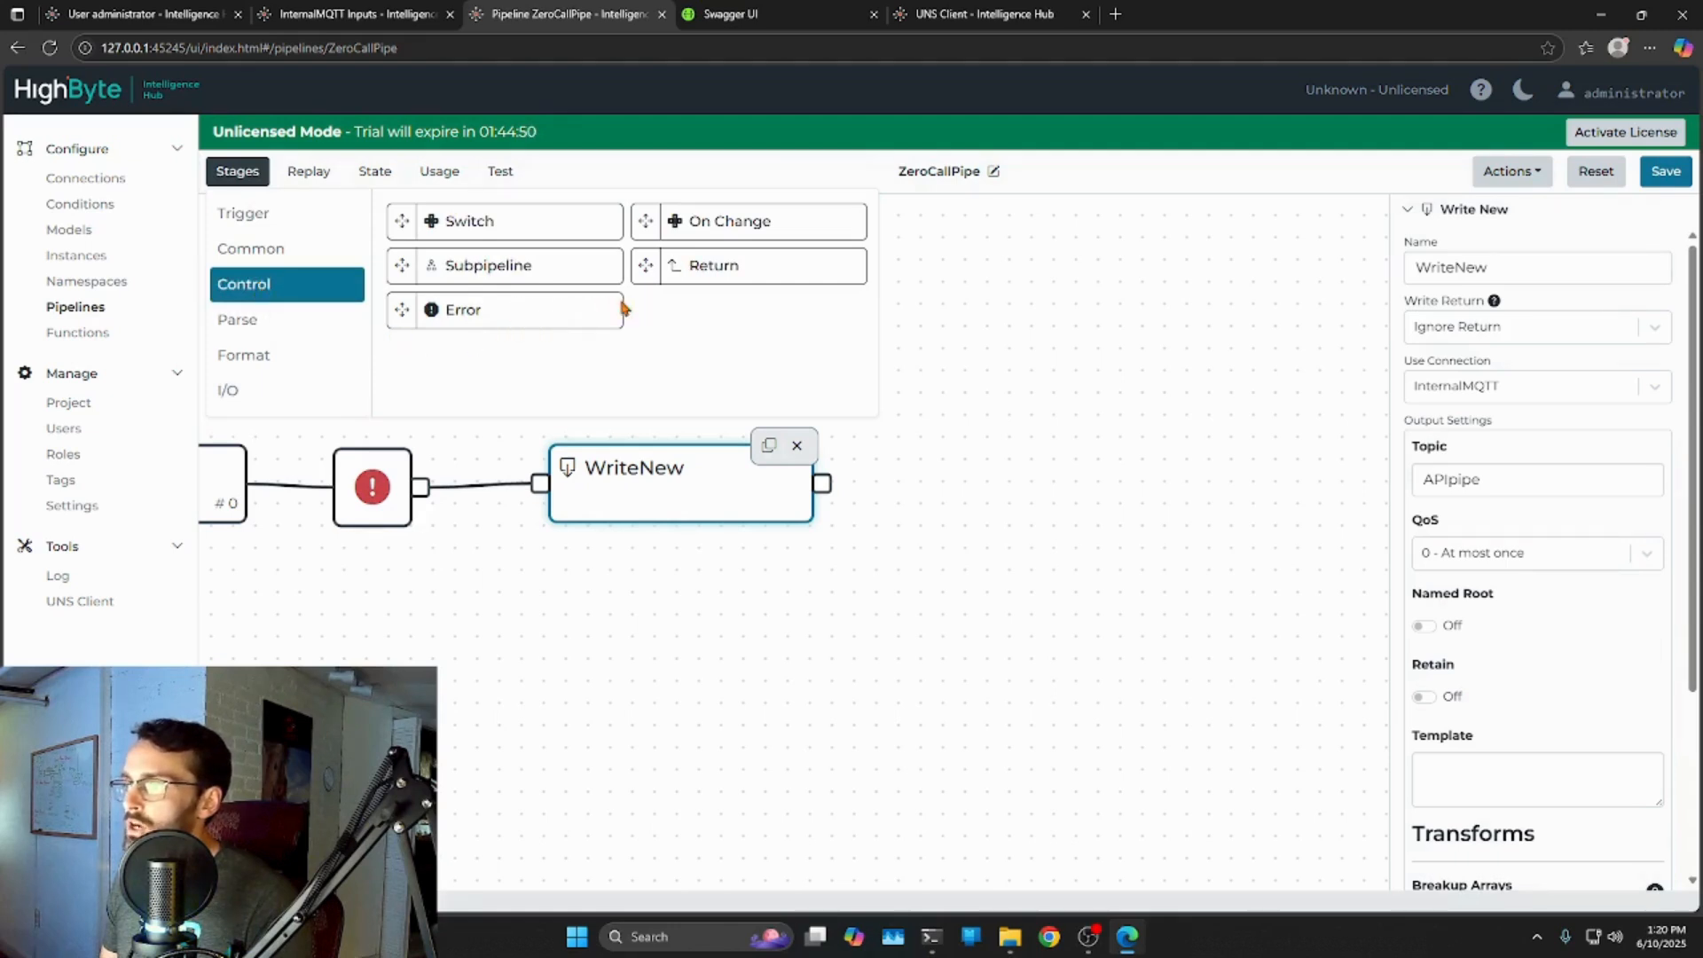
pyautogui.click(672, 265)
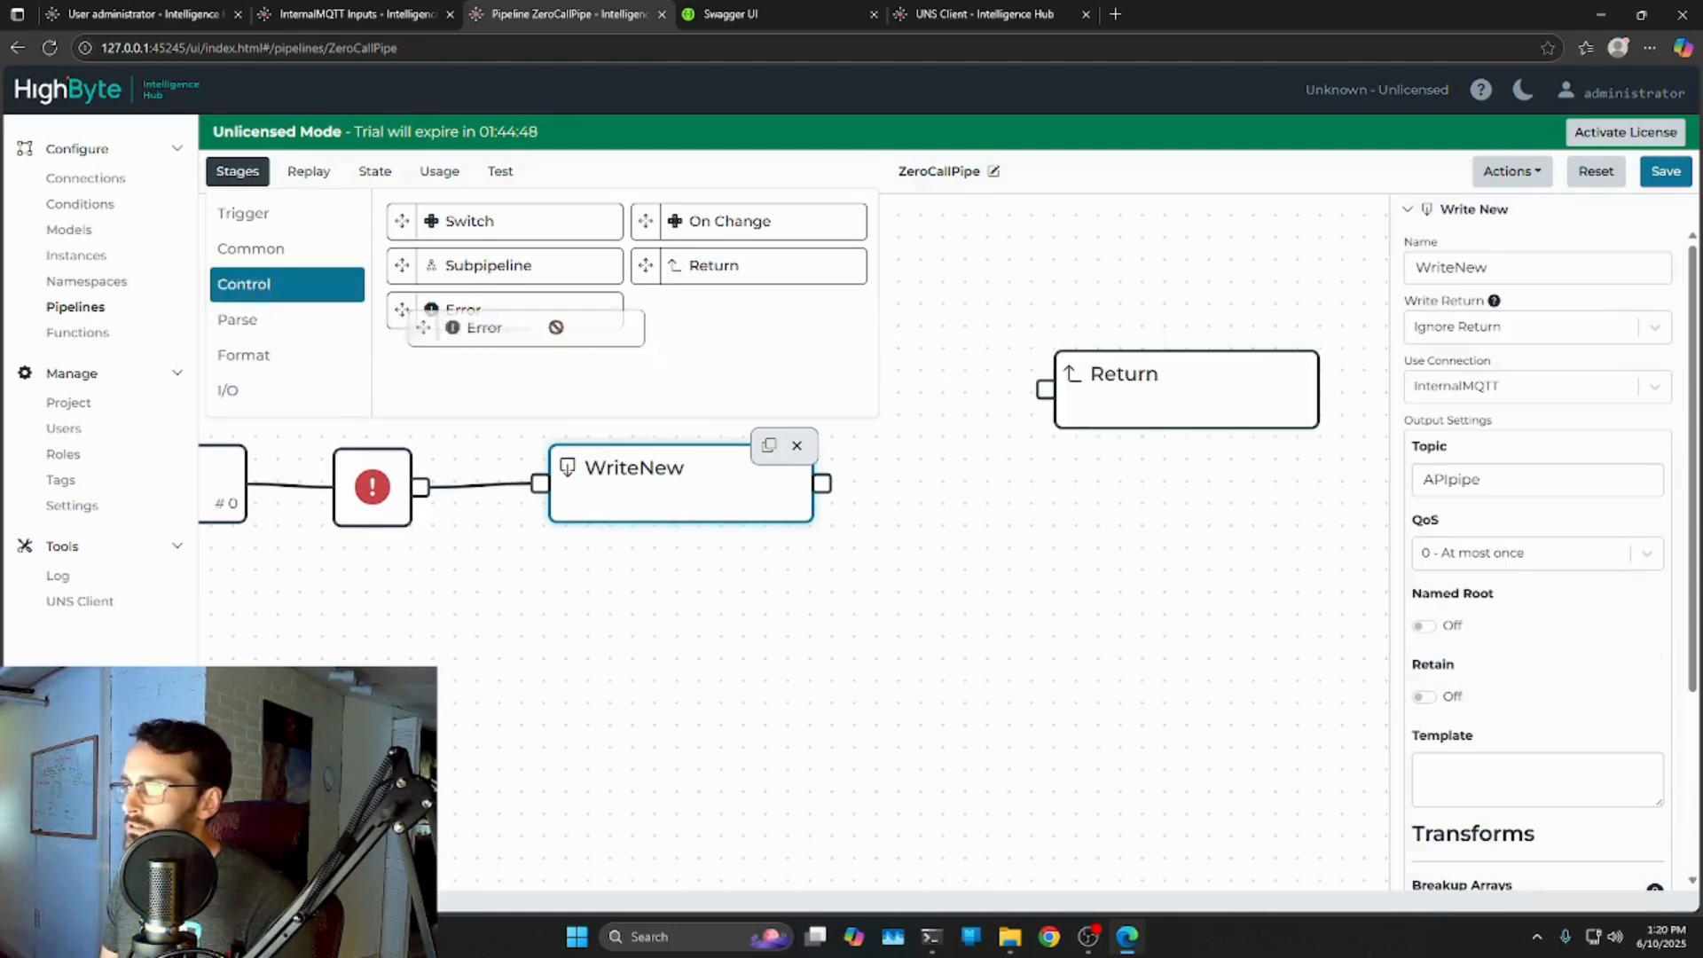
pyautogui.click(530, 306)
pyautogui.click(1133, 583)
pyautogui.click(728, 16)
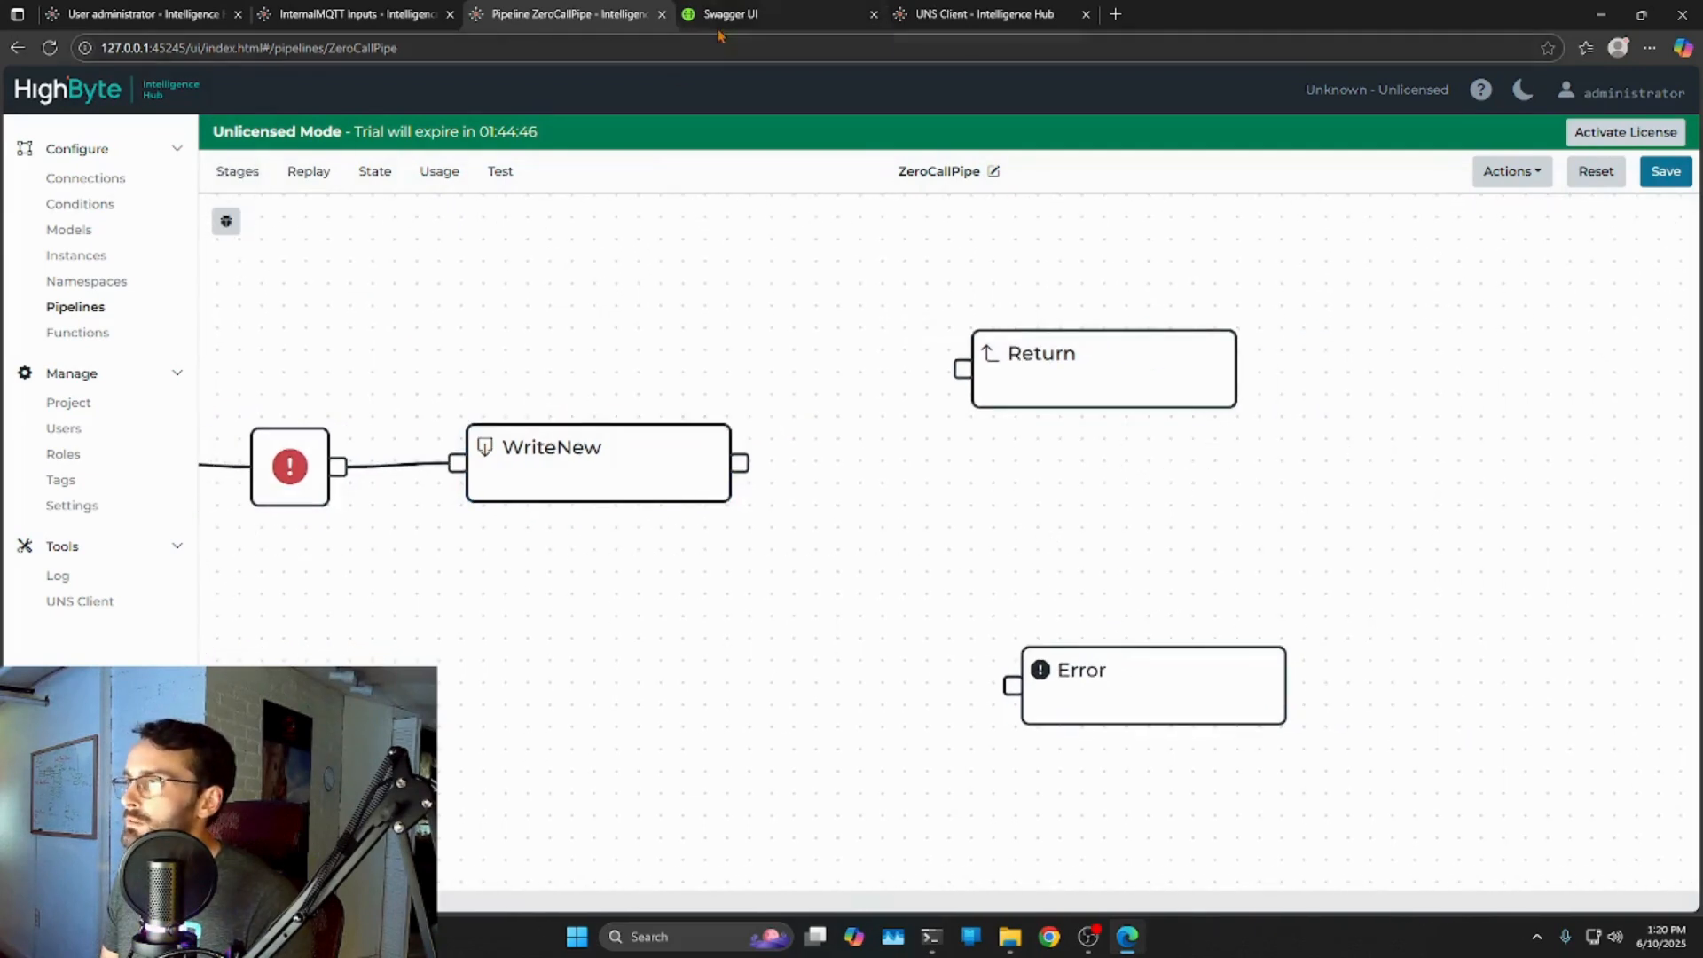
# Reopen the POST read input value endpoint in Swagger UI.
pyautogui.scroll(7, 612, 365)
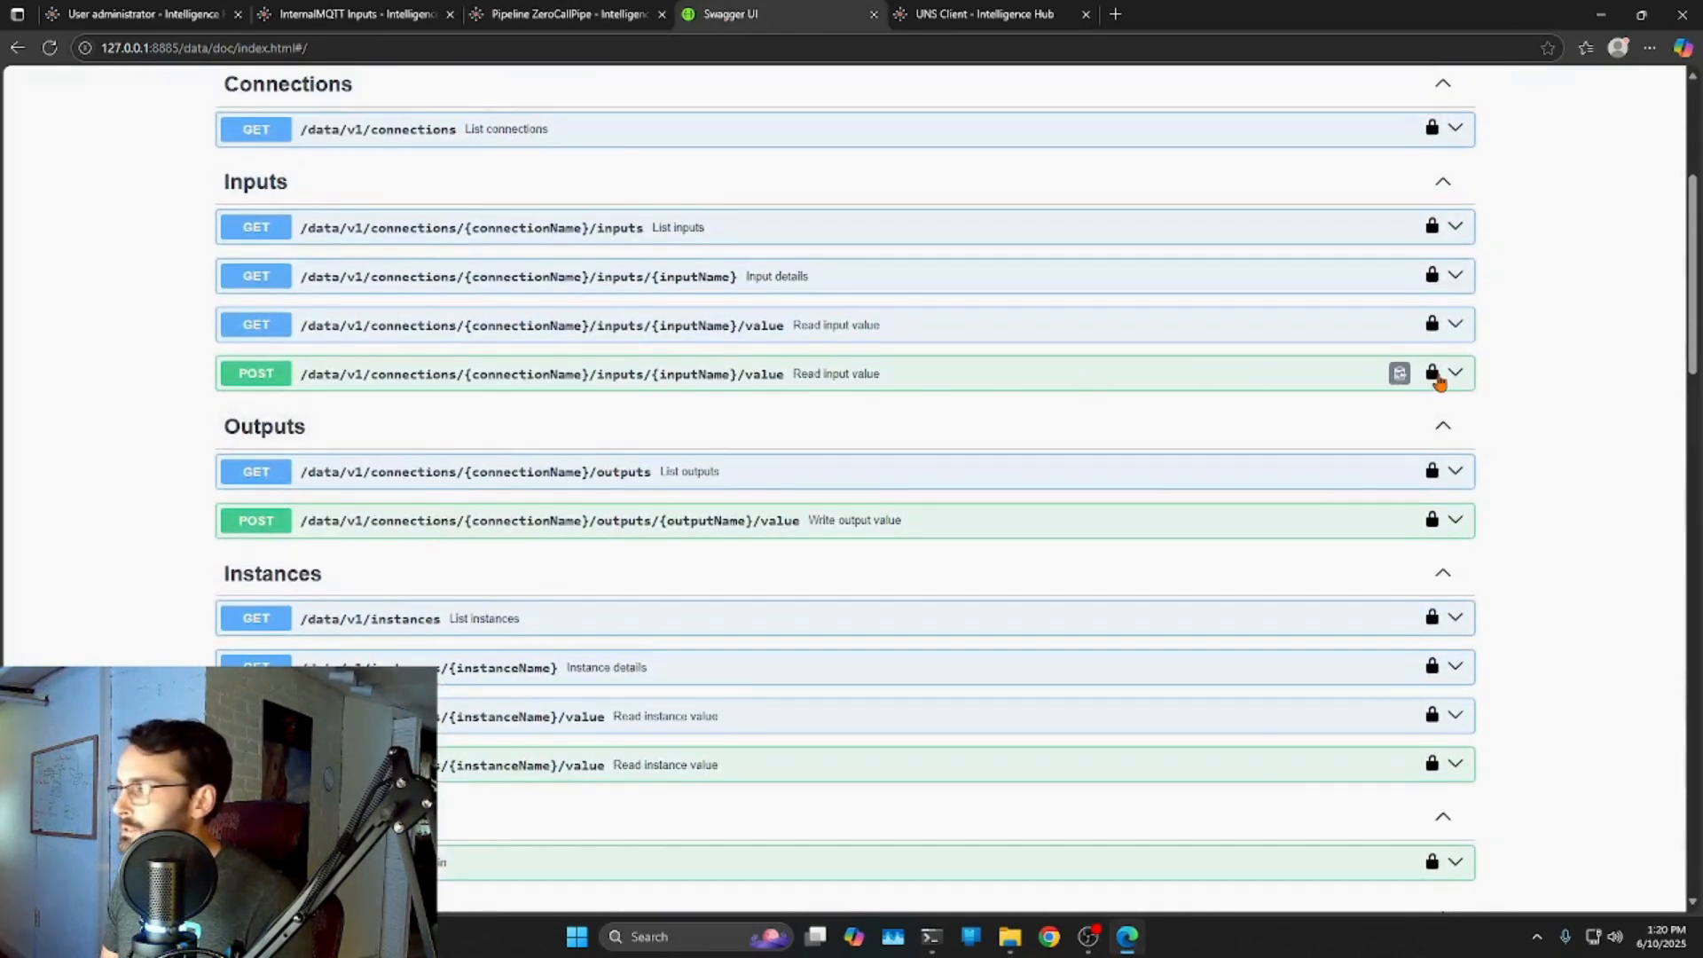
pyautogui.click(1455, 372)
pyautogui.scroll(-9, 1002, 461)
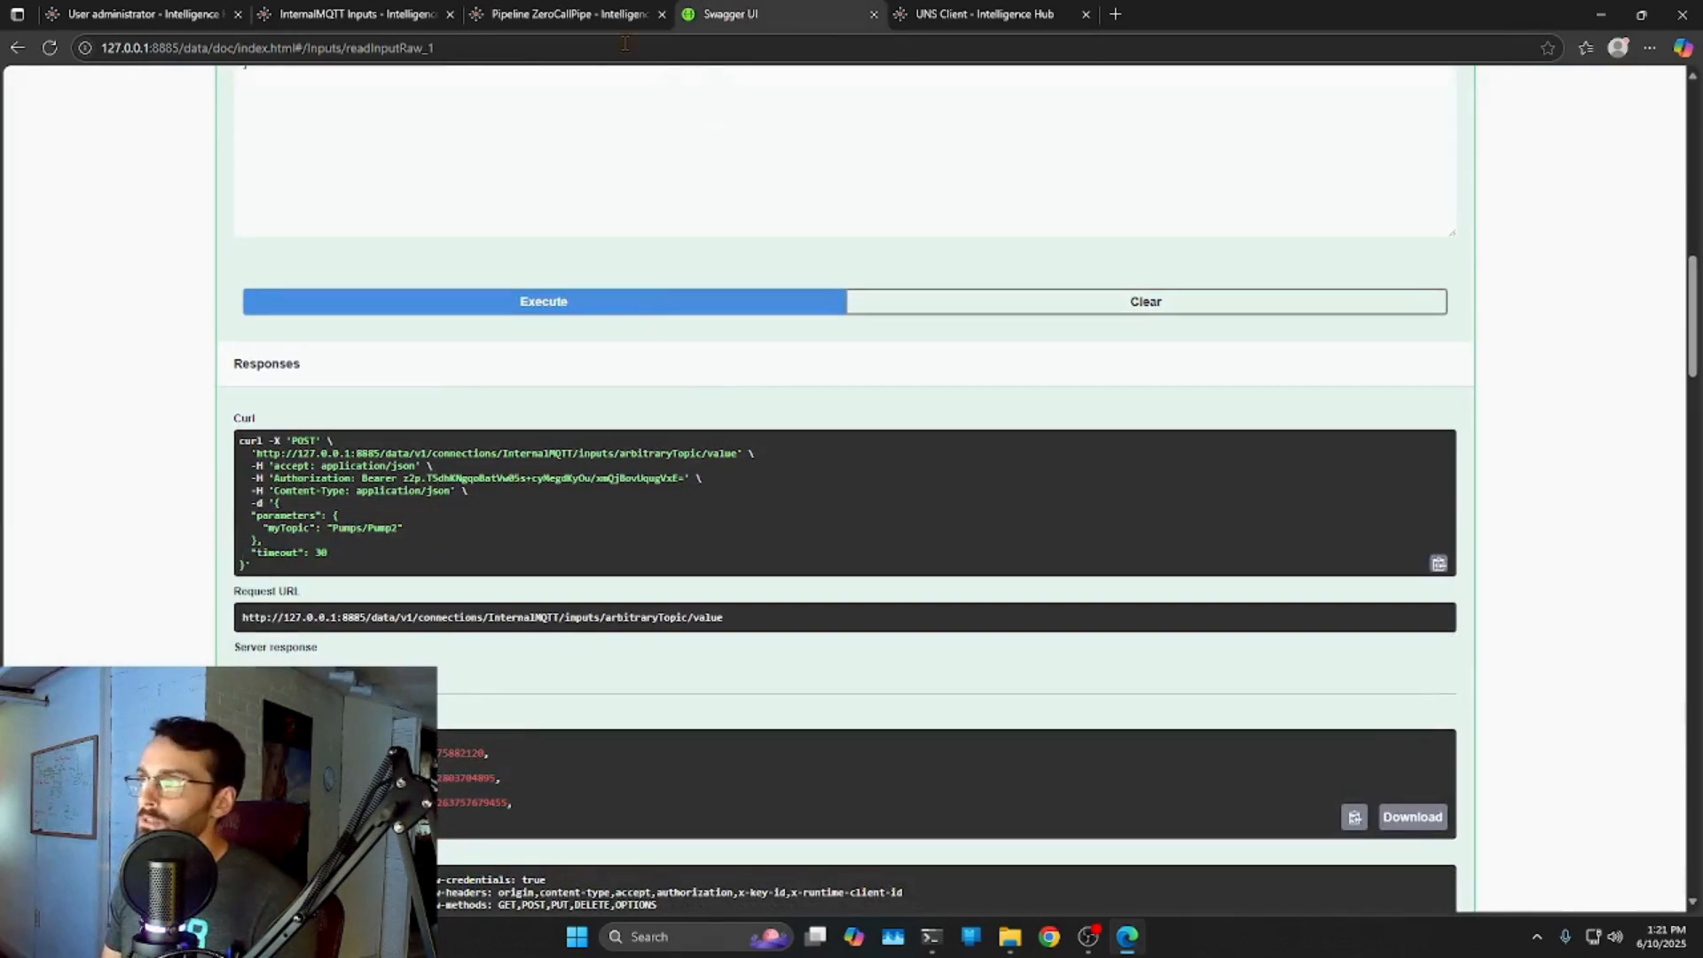
pyautogui.click(503, 18)
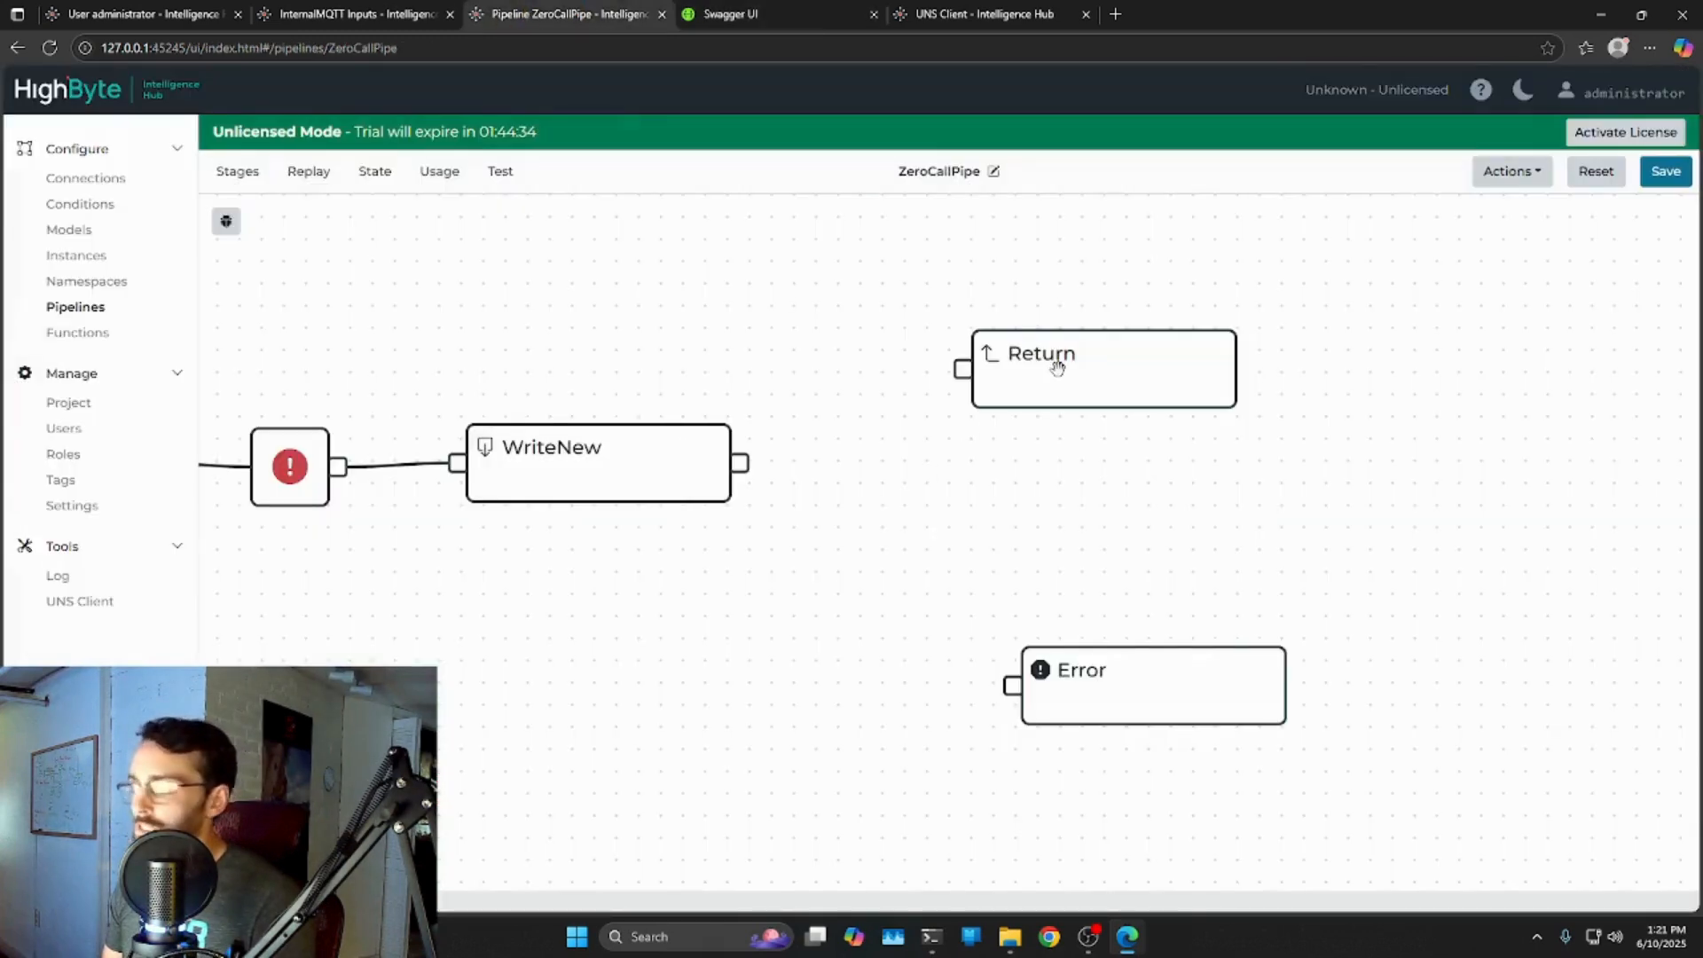
pyautogui.click(780, 14)
pyautogui.scroll(-1, 528, 575)
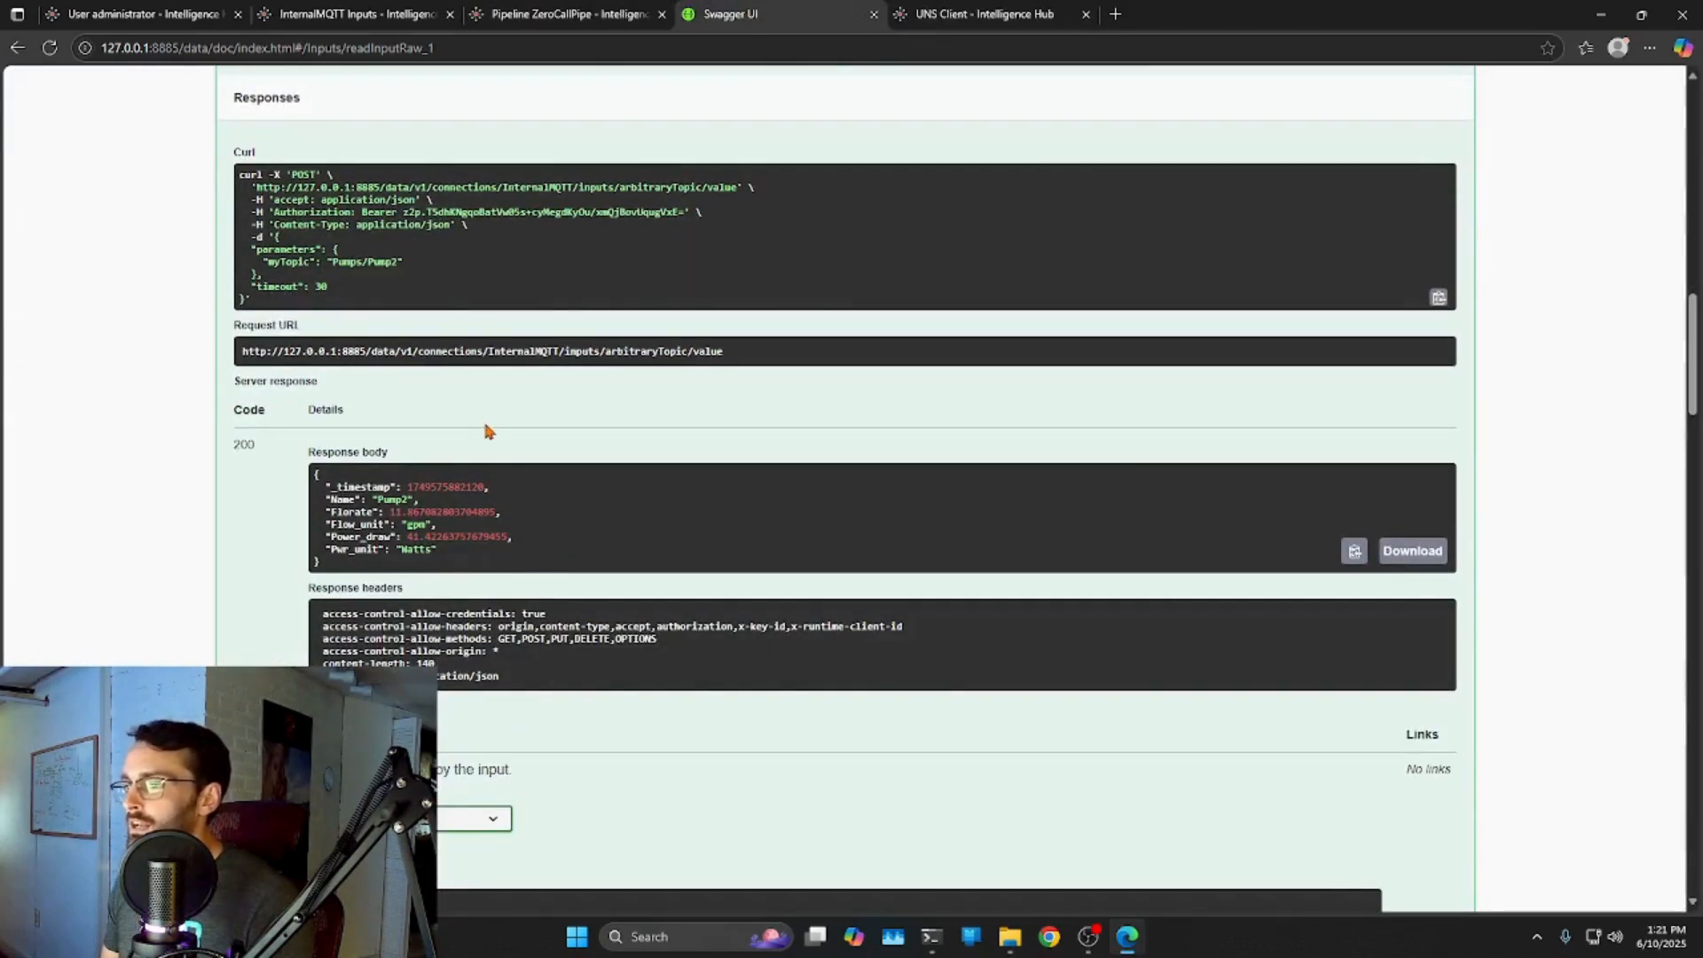
pyautogui.scroll(5, 482, 429)
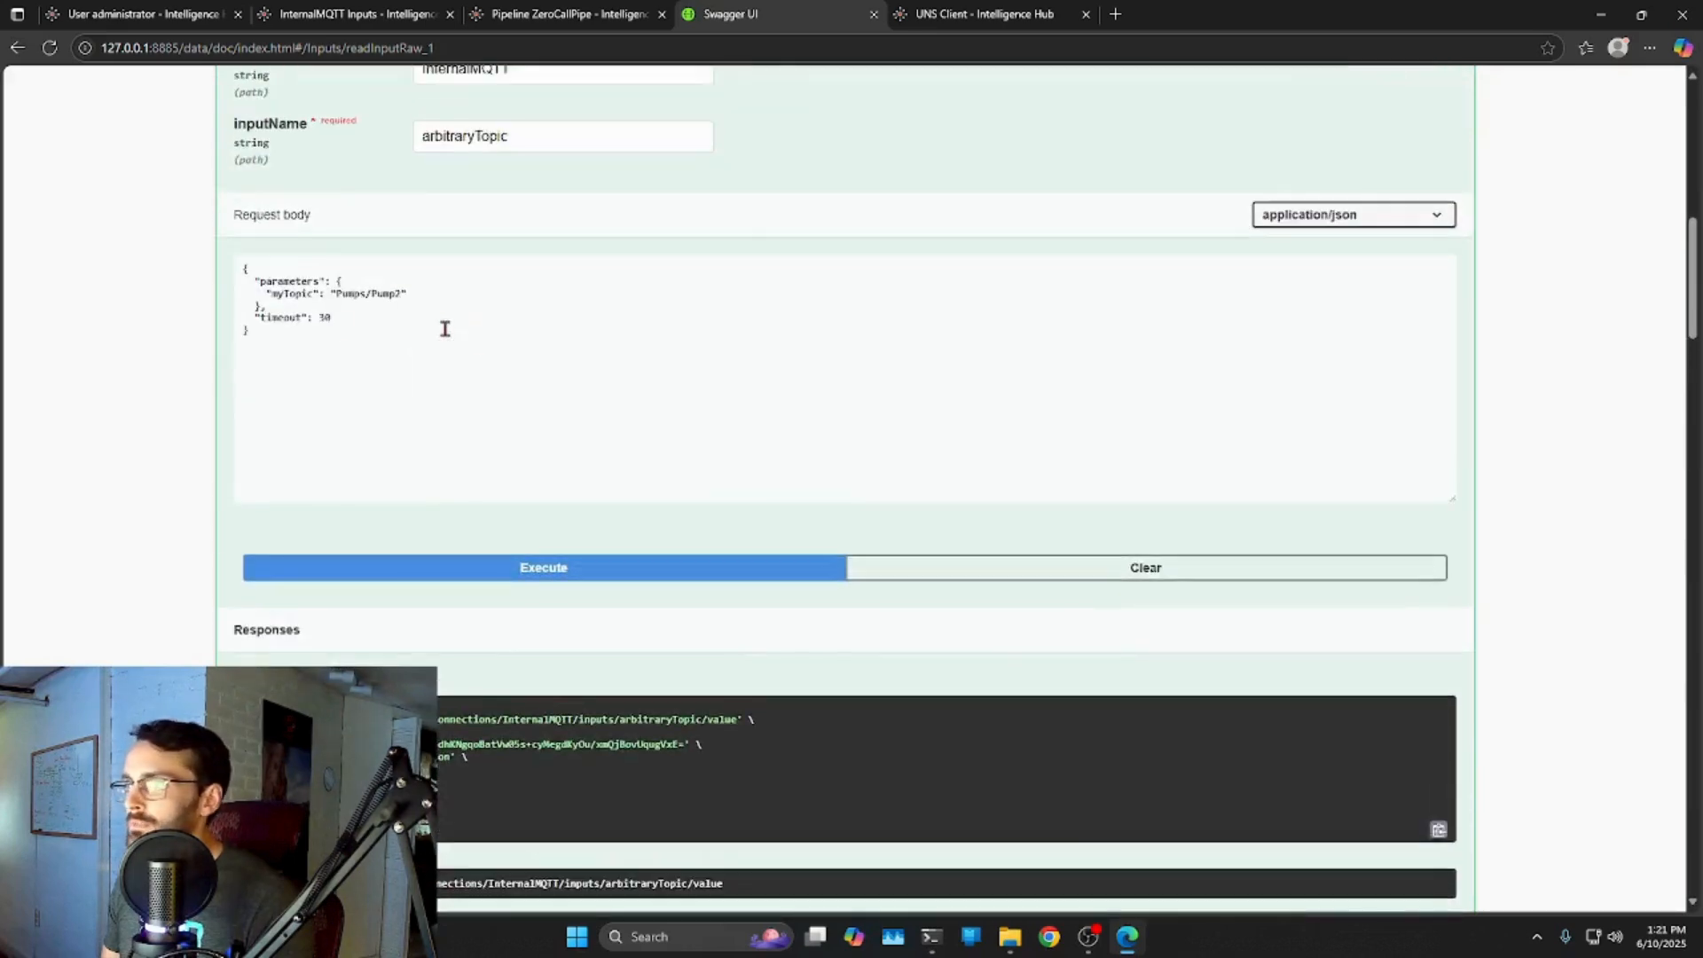
pyautogui.scroll(2, 445, 329)
# Change the connection name to InternalMQTTffffff, execute, and confirm the 404 'Resource does not exist' error.
pyautogui.click(577, 248)
pyautogui.write('ffffff')
pyautogui.scroll(-2, 788, 570)
pyautogui.click(551, 567)
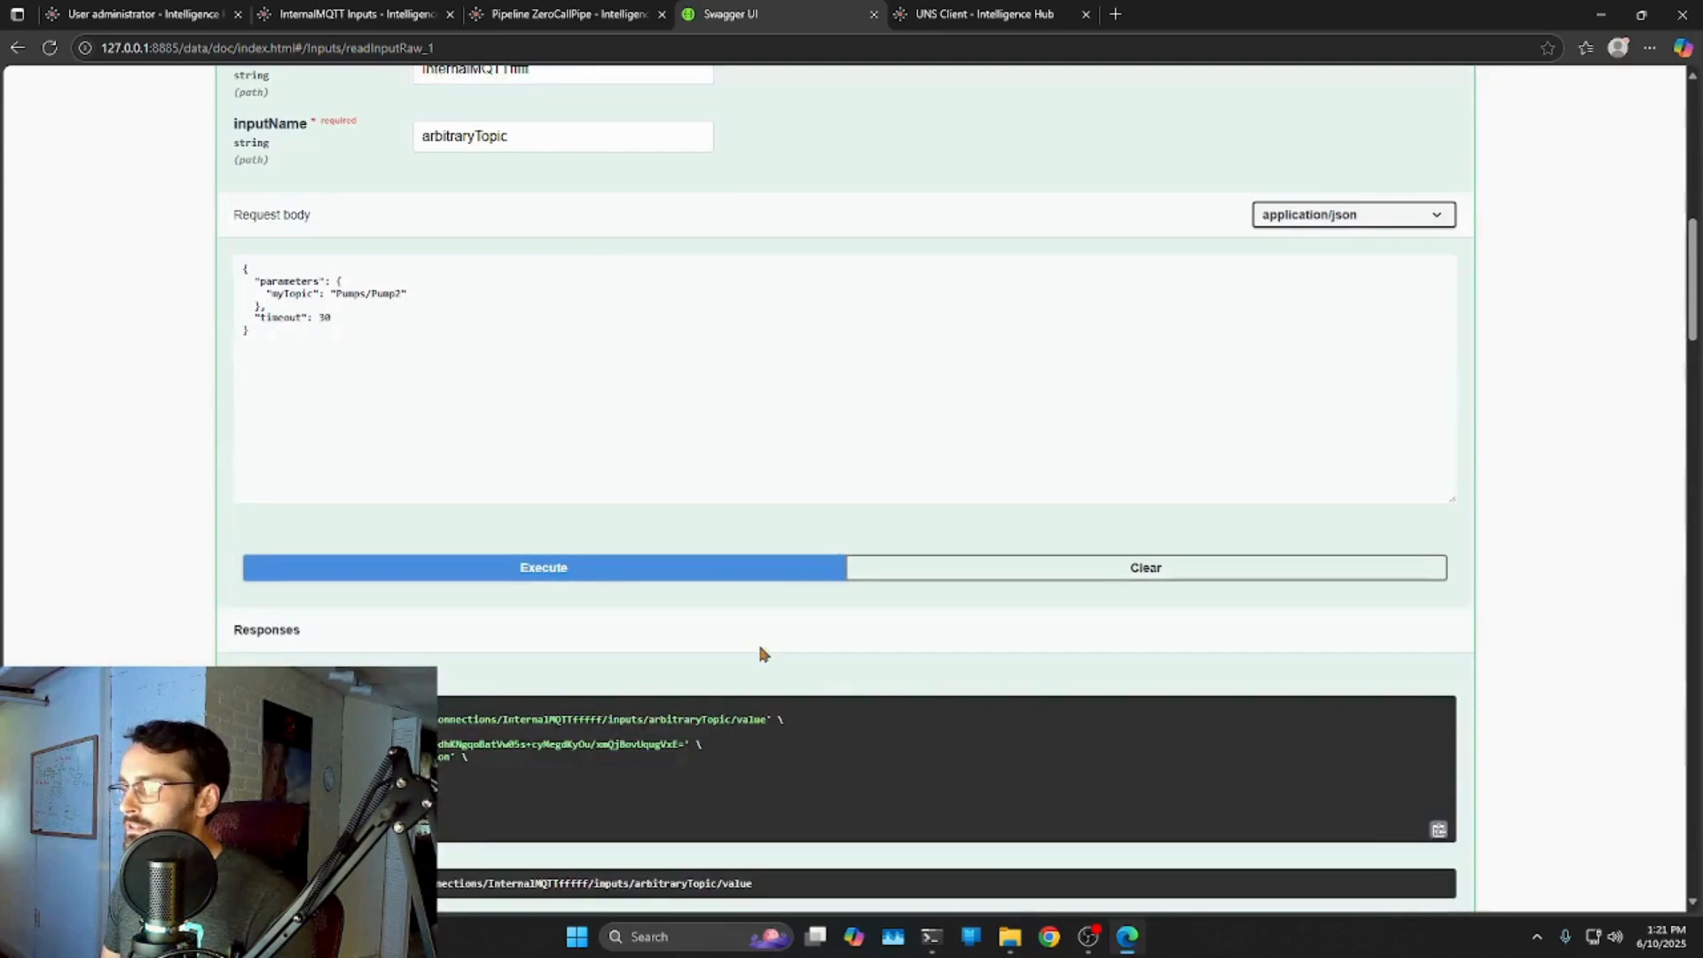
pyautogui.scroll(-5, 766, 658)
pyautogui.moveTo(259, 534)
pyautogui.mouseDown()
pyautogui.moveTo(233, 534)
pyautogui.moveTo(246, 549)
pyautogui.mouseUp()
pyautogui.click(253, 538)
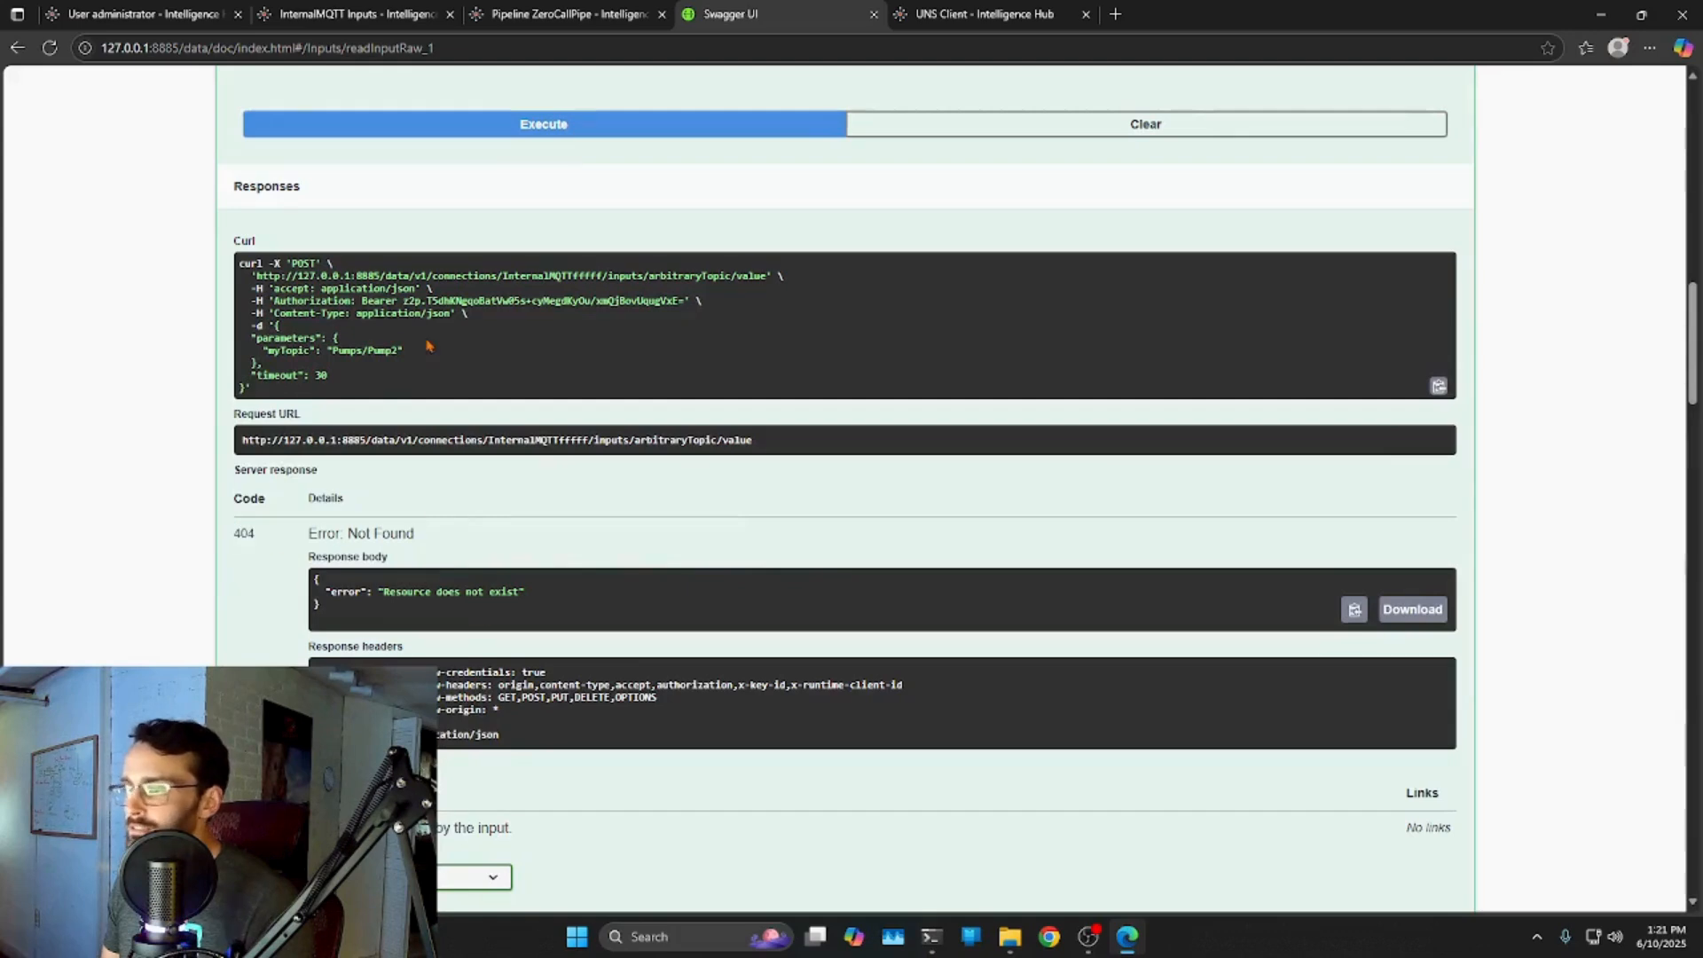
pyautogui.scroll(7, 411, 340)
pyautogui.moveTo(537, 248); pyautogui.dragTo(399, 246)
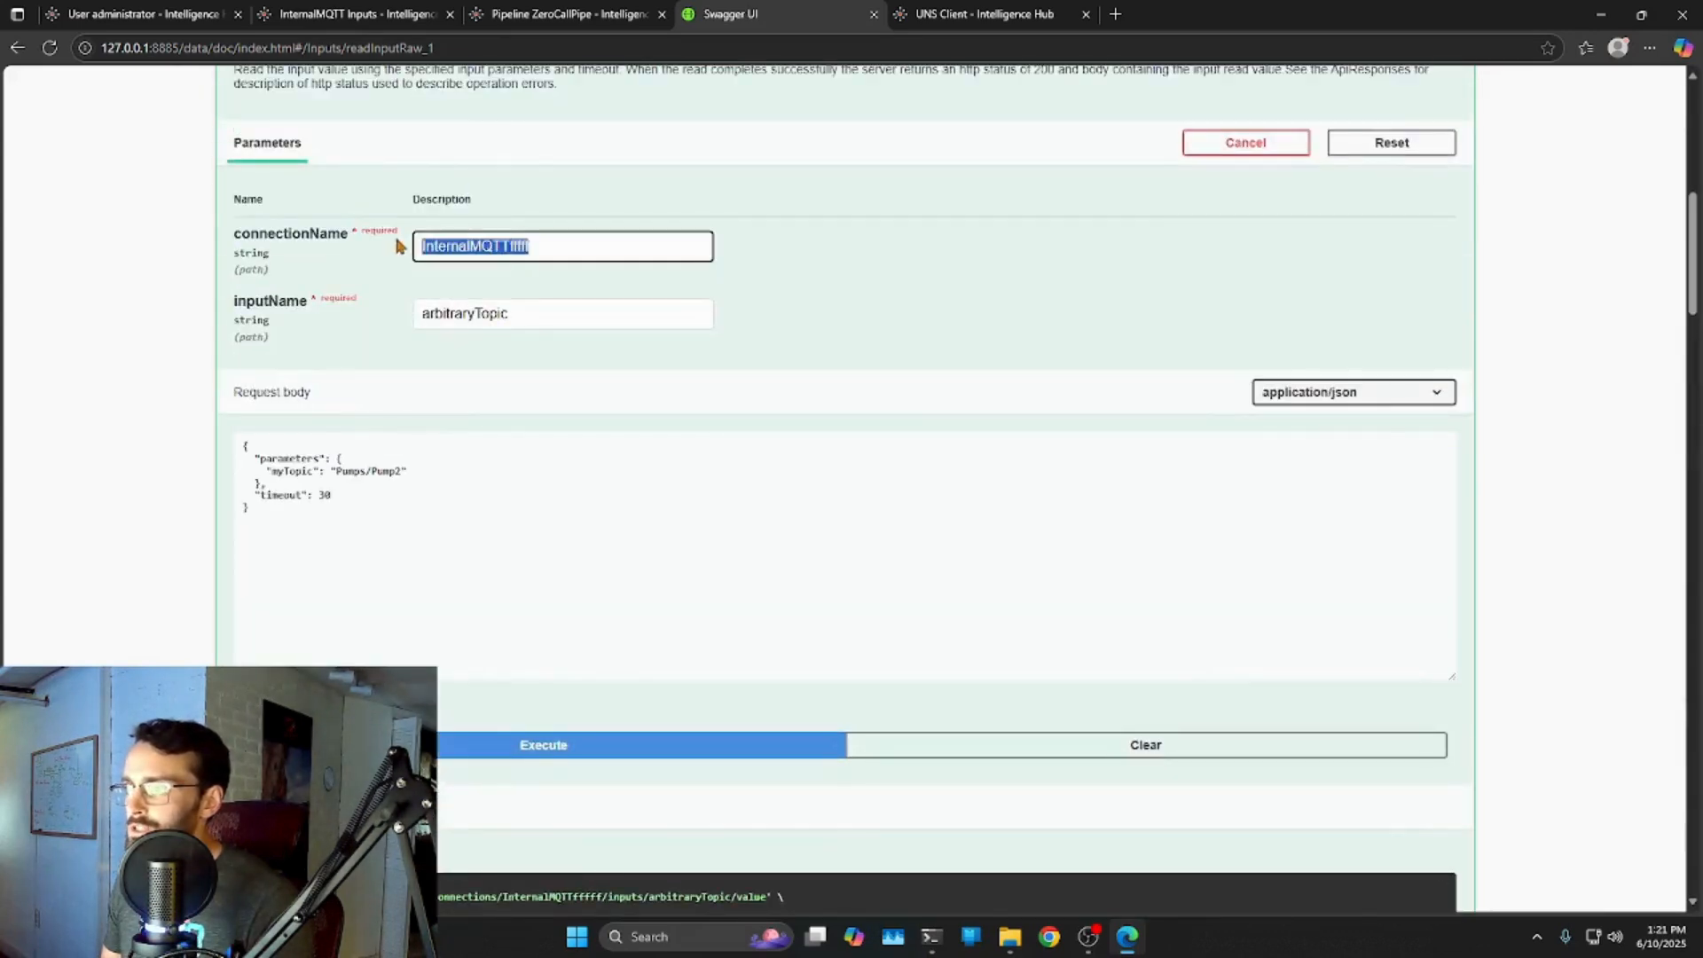
pyautogui.click(860, 324)
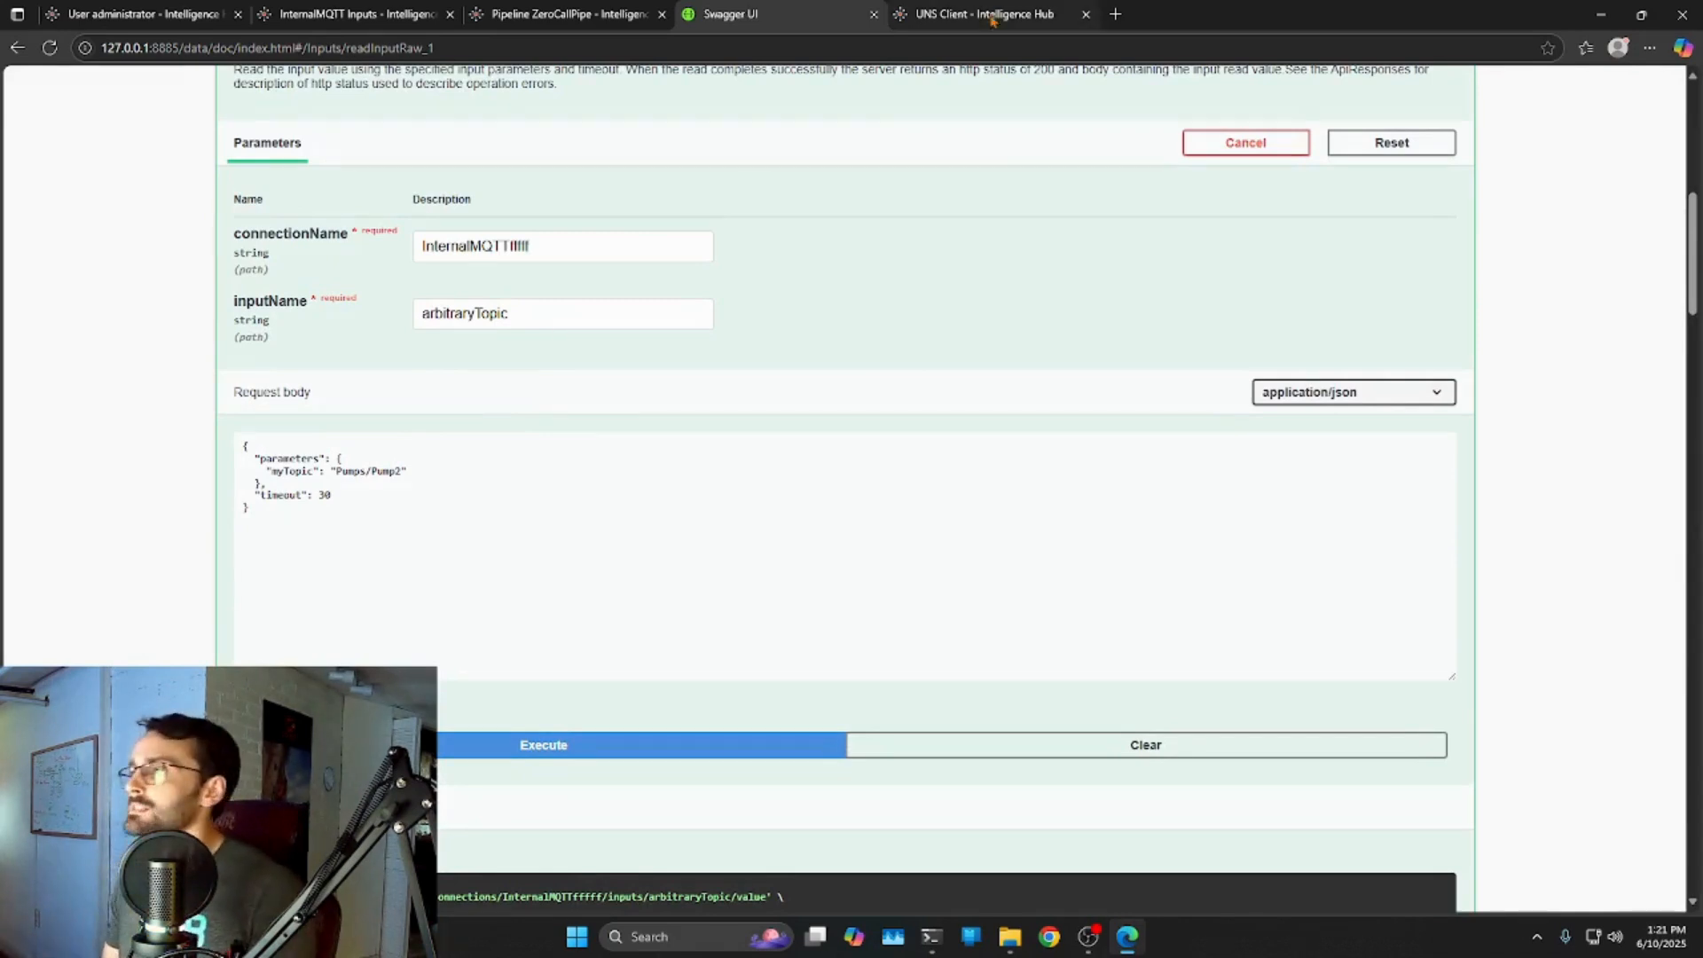
pyautogui.click(525, 16)
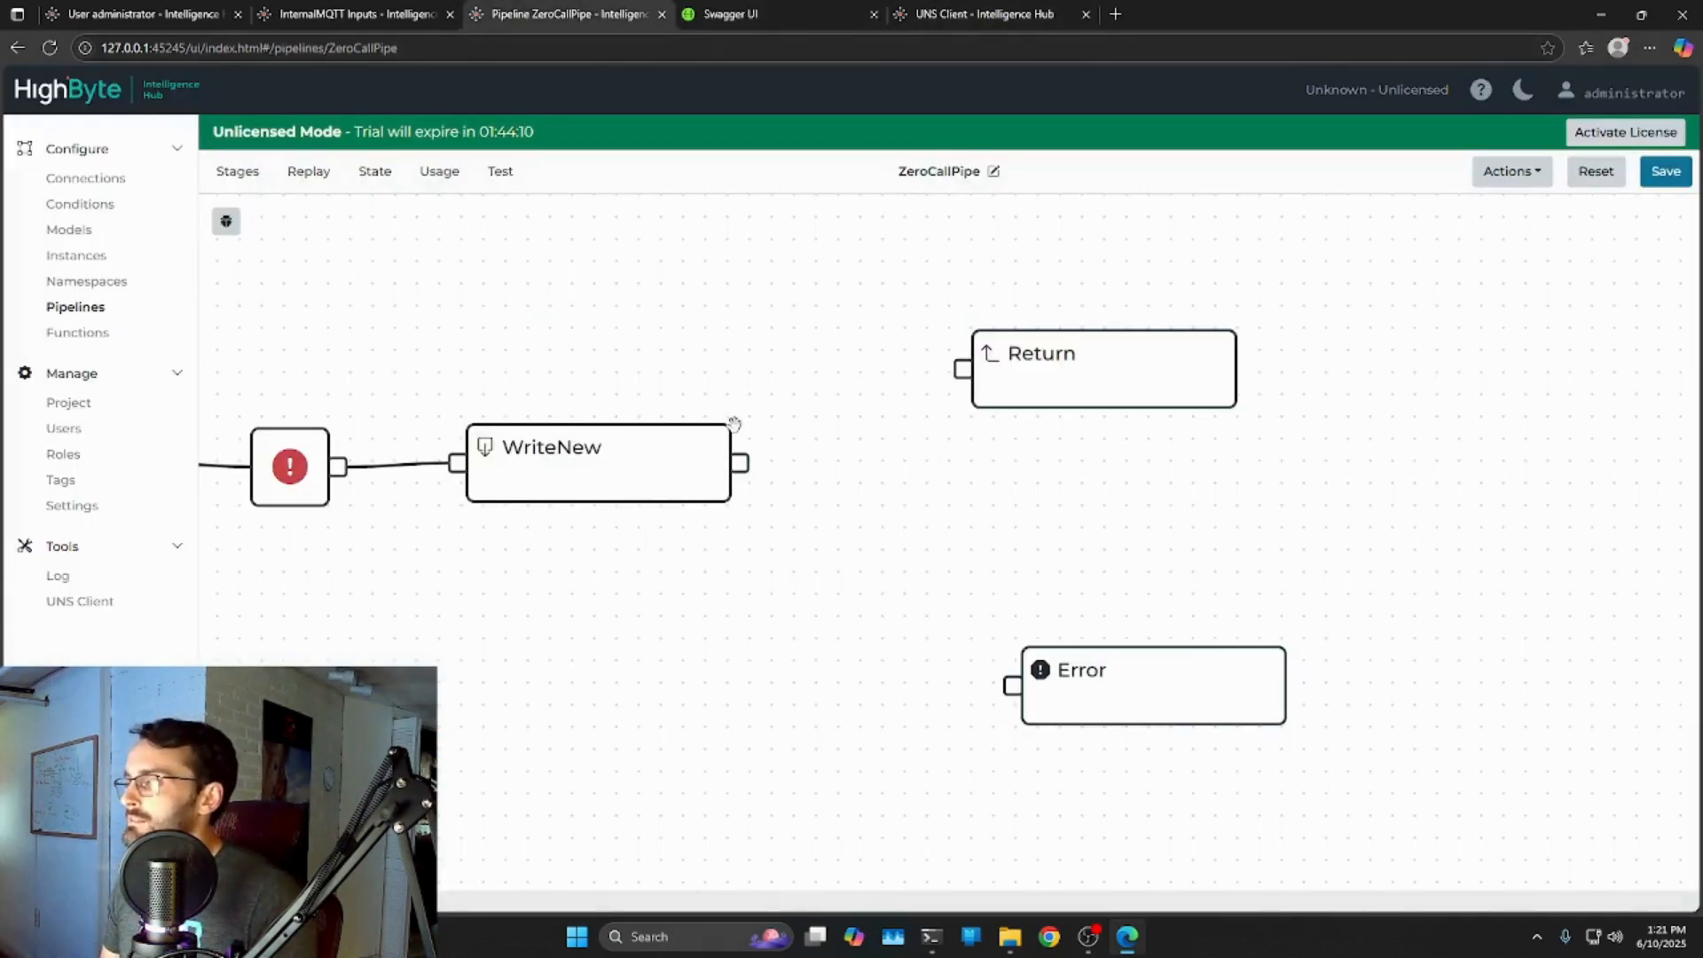
# Add a Switch stage after WriteNew, wiring its first branch to Return and Default to Error.
pyautogui.click(218, 171)
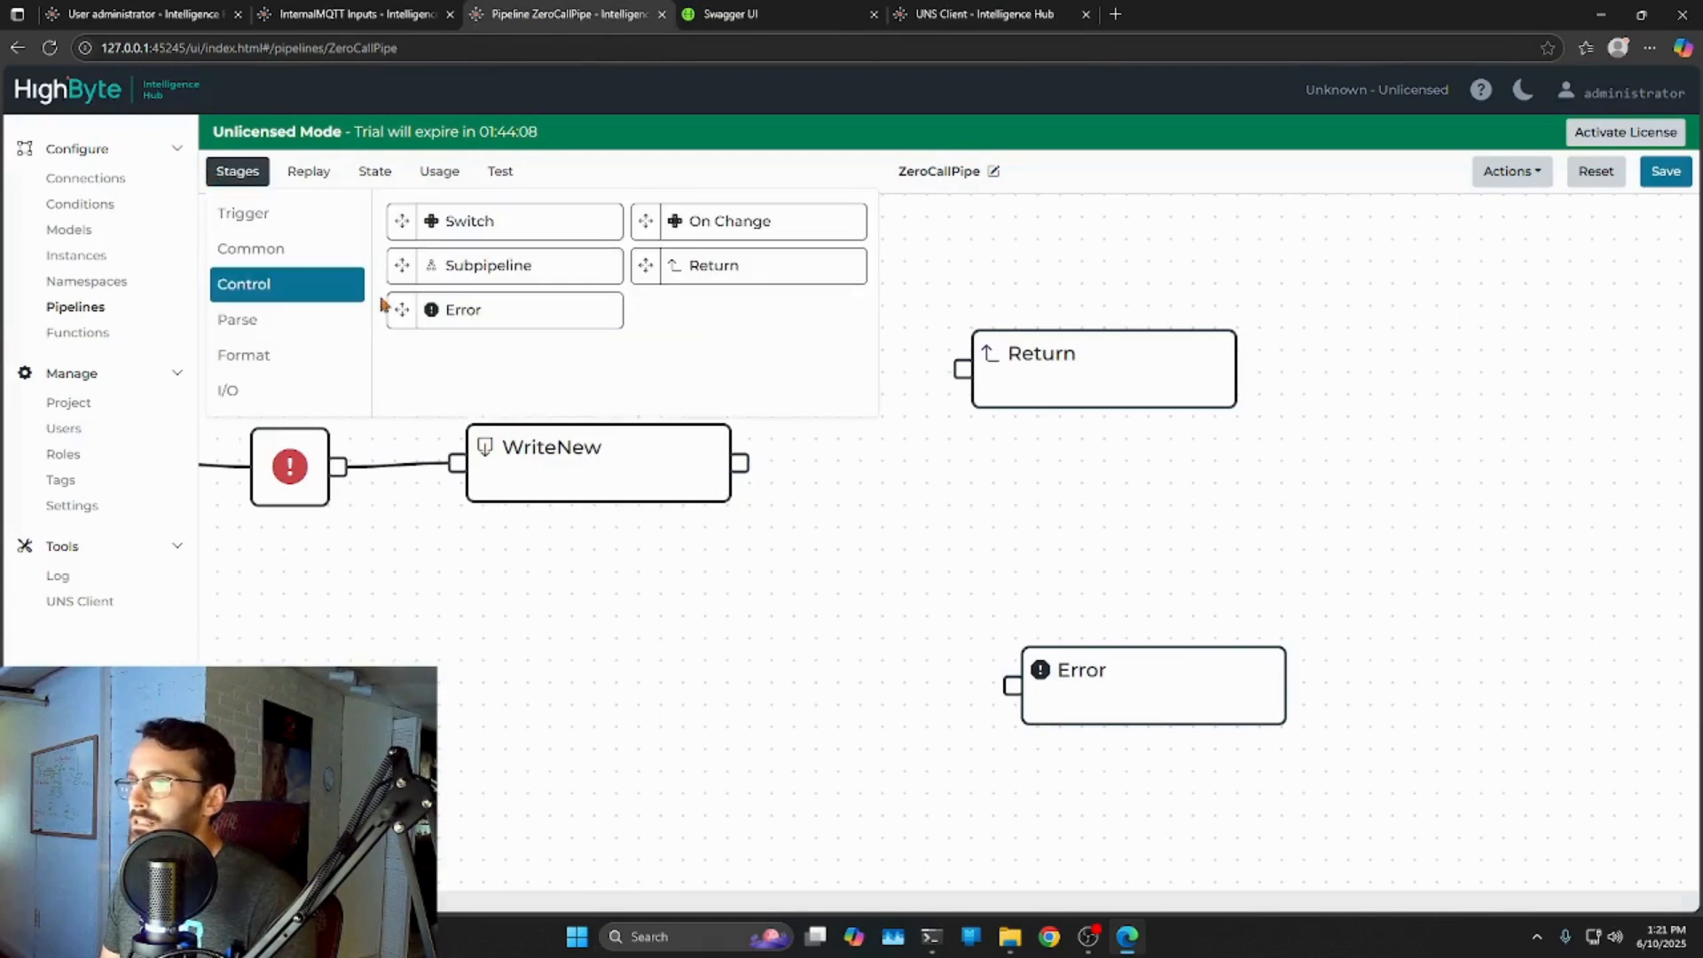
pyautogui.moveTo(502, 226); pyautogui.dragTo(905, 548)
pyautogui.moveTo(751, 470); pyautogui.dragTo(891, 555)
pyautogui.moveTo(1174, 567); pyautogui.dragTo(1024, 692)
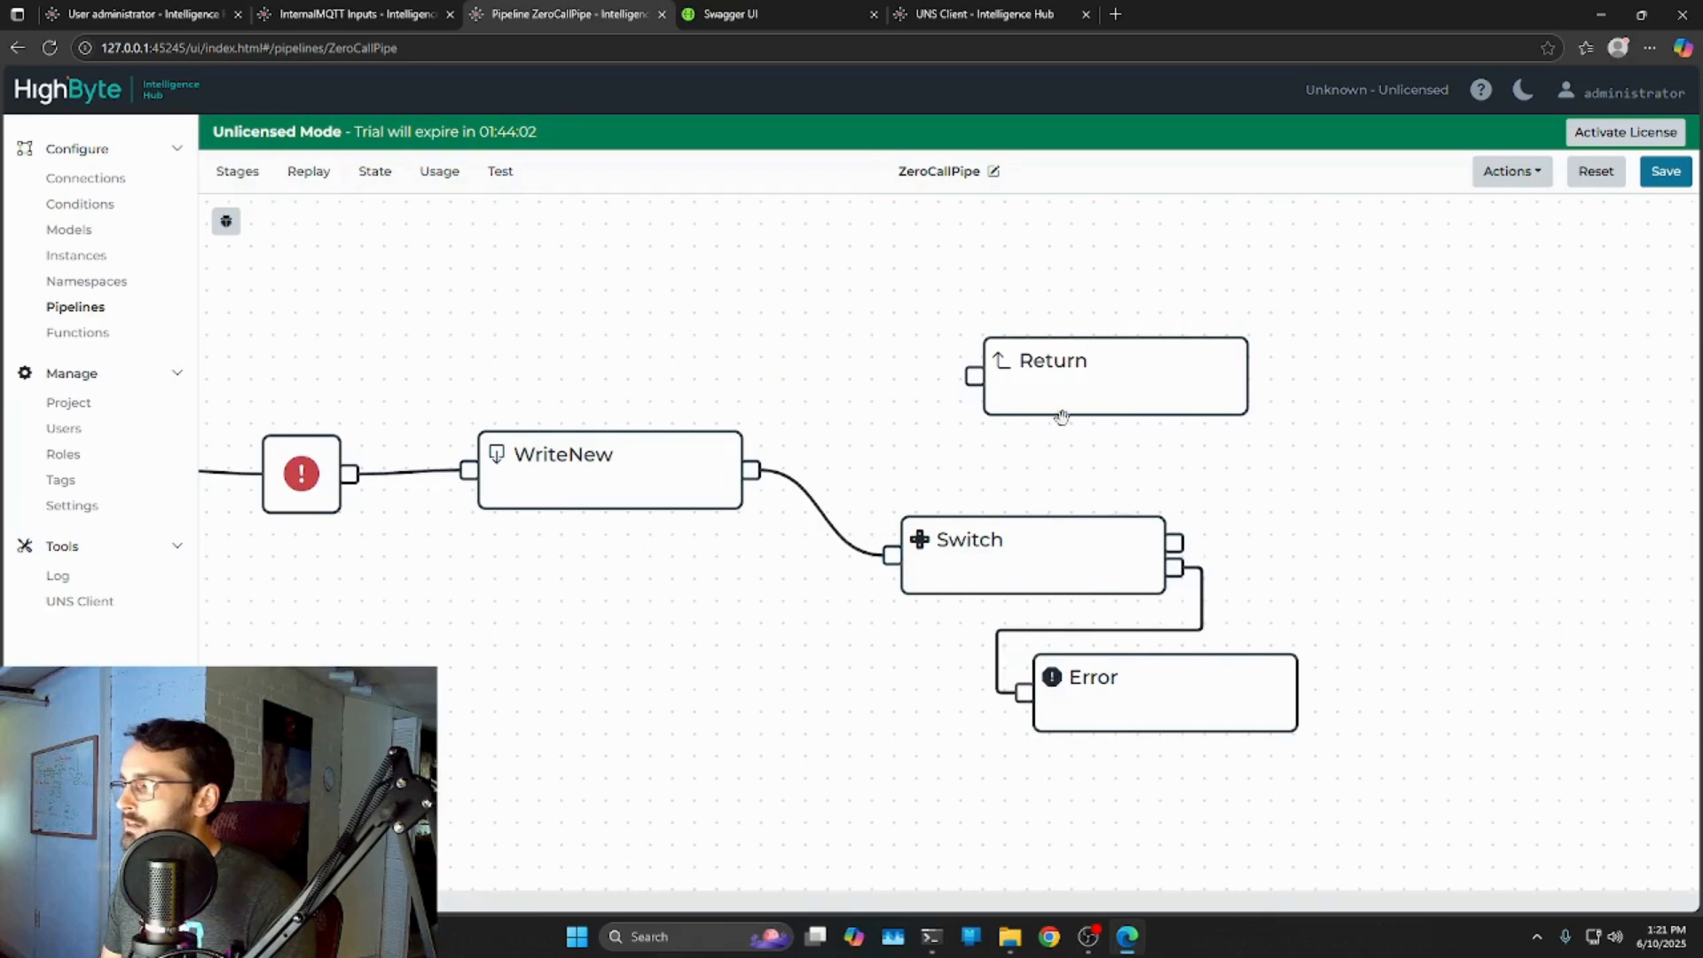
pyautogui.moveTo(1184, 543); pyautogui.dragTo(974, 376)
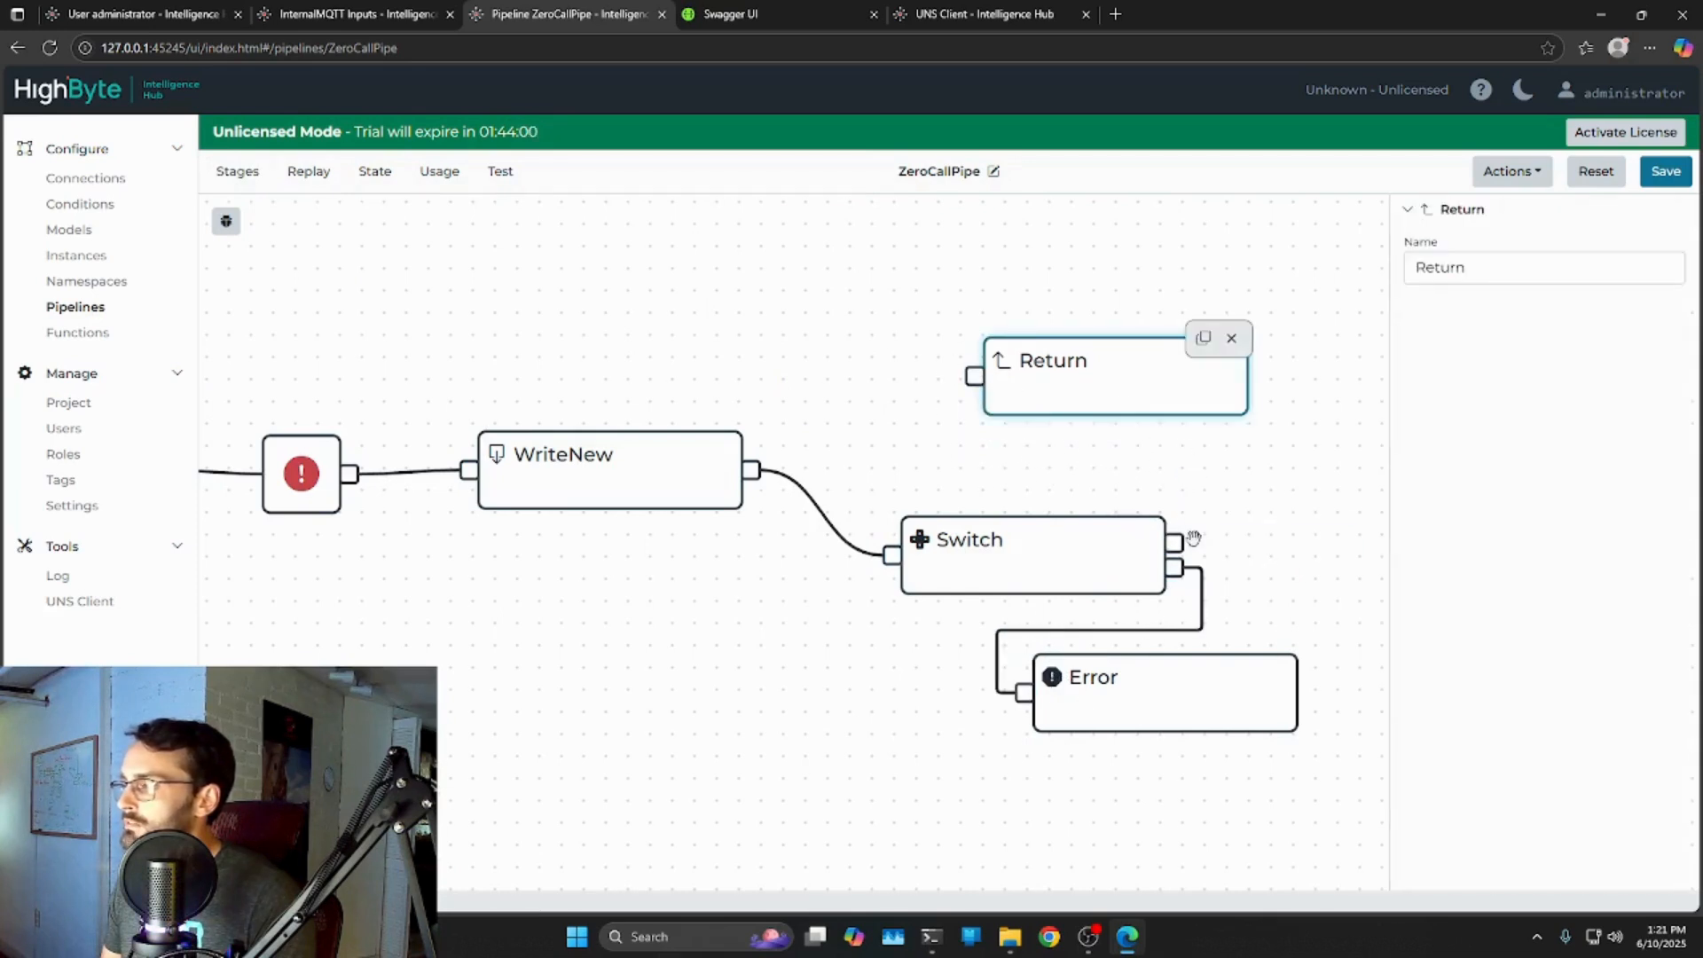
pyautogui.moveTo(1178, 543); pyautogui.dragTo(974, 376)
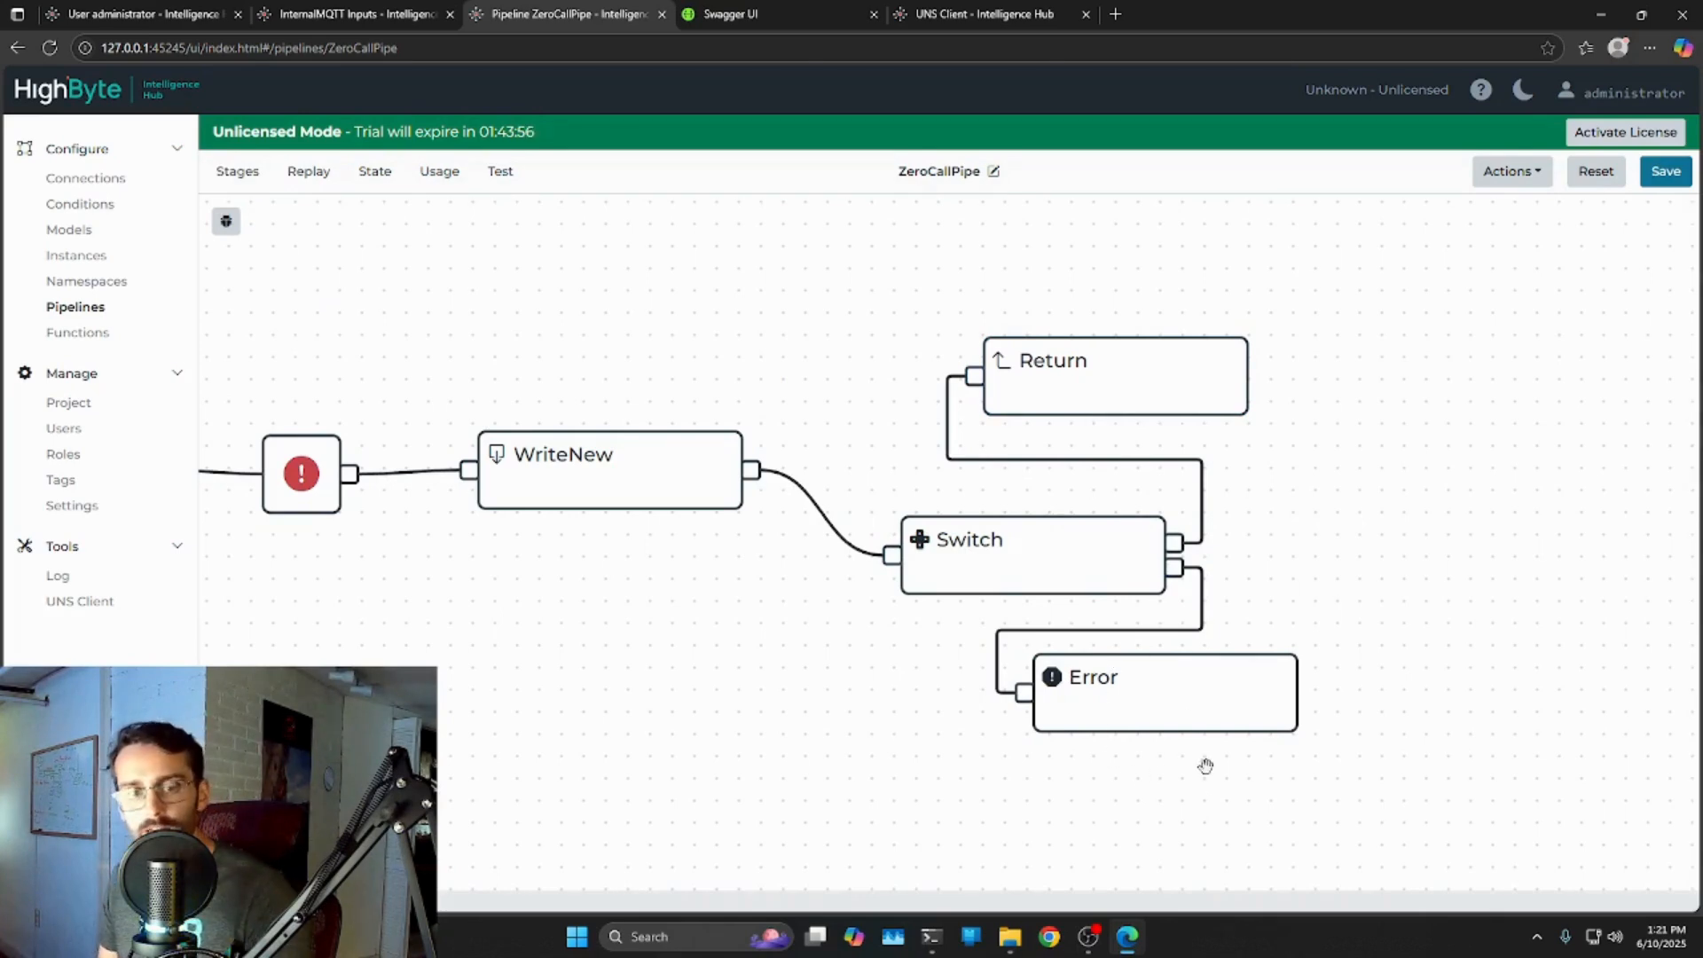
pyautogui.click(1094, 692)
pyautogui.click(1095, 381)
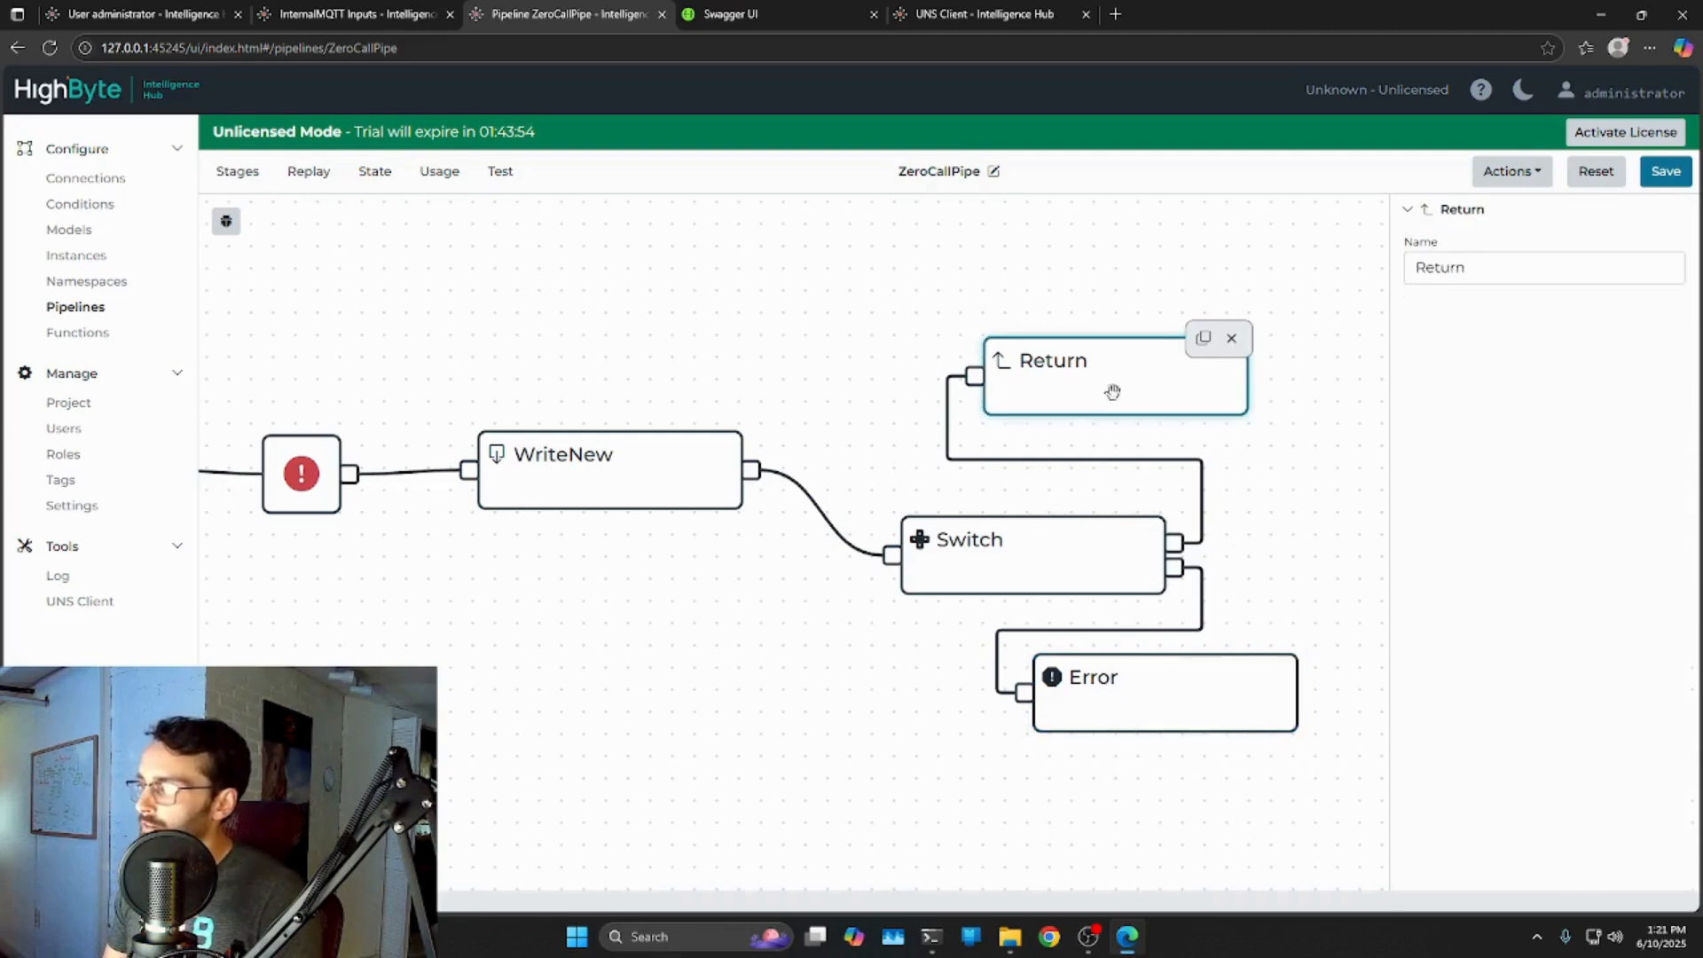
pyautogui.click(1318, 809)
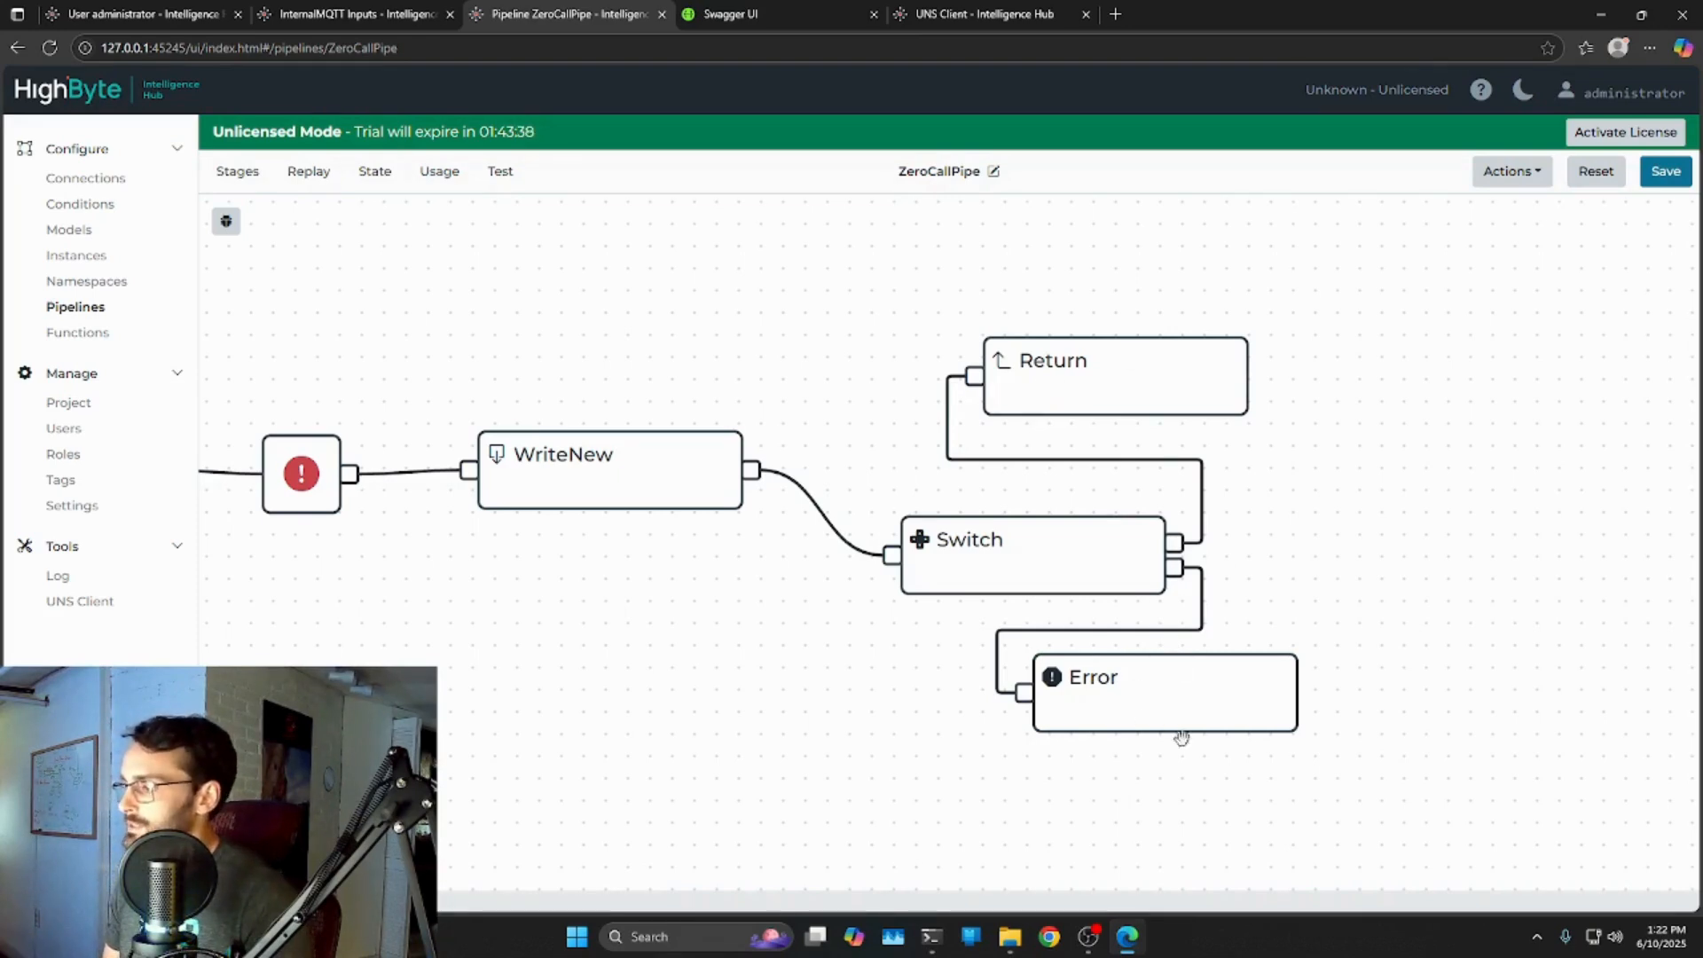
# Delete the Switch and Error stages, link WriteNew directly to Return, and save.
pyautogui.click(986, 557)
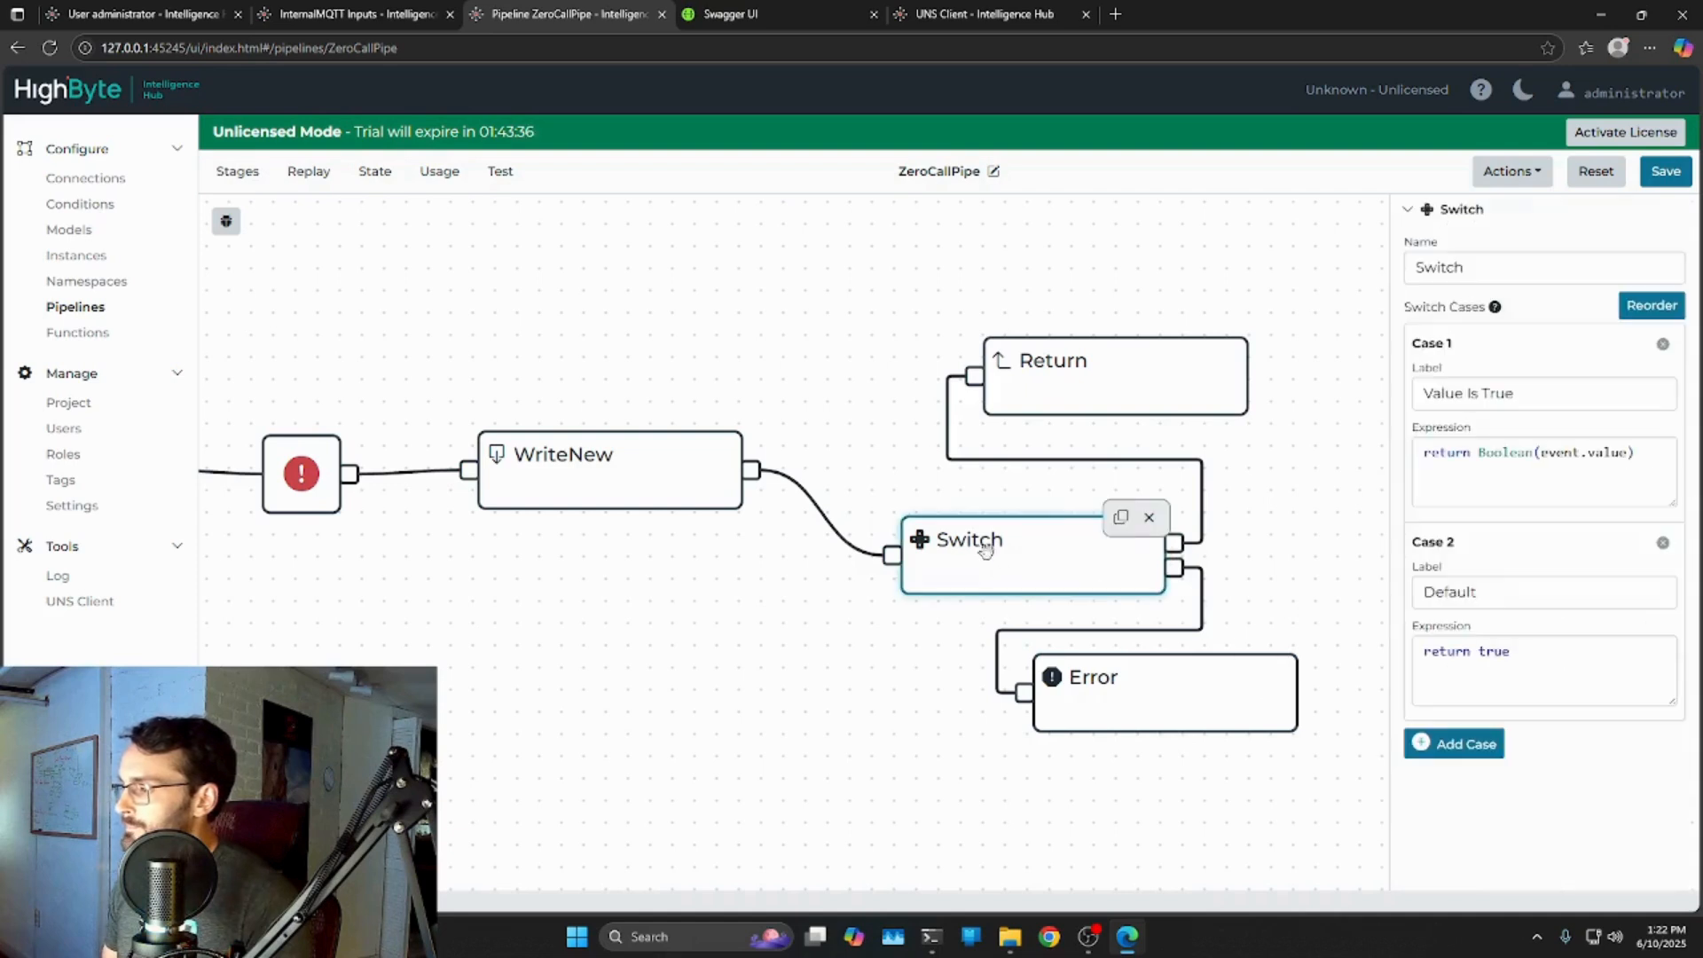
pyautogui.click(1151, 525)
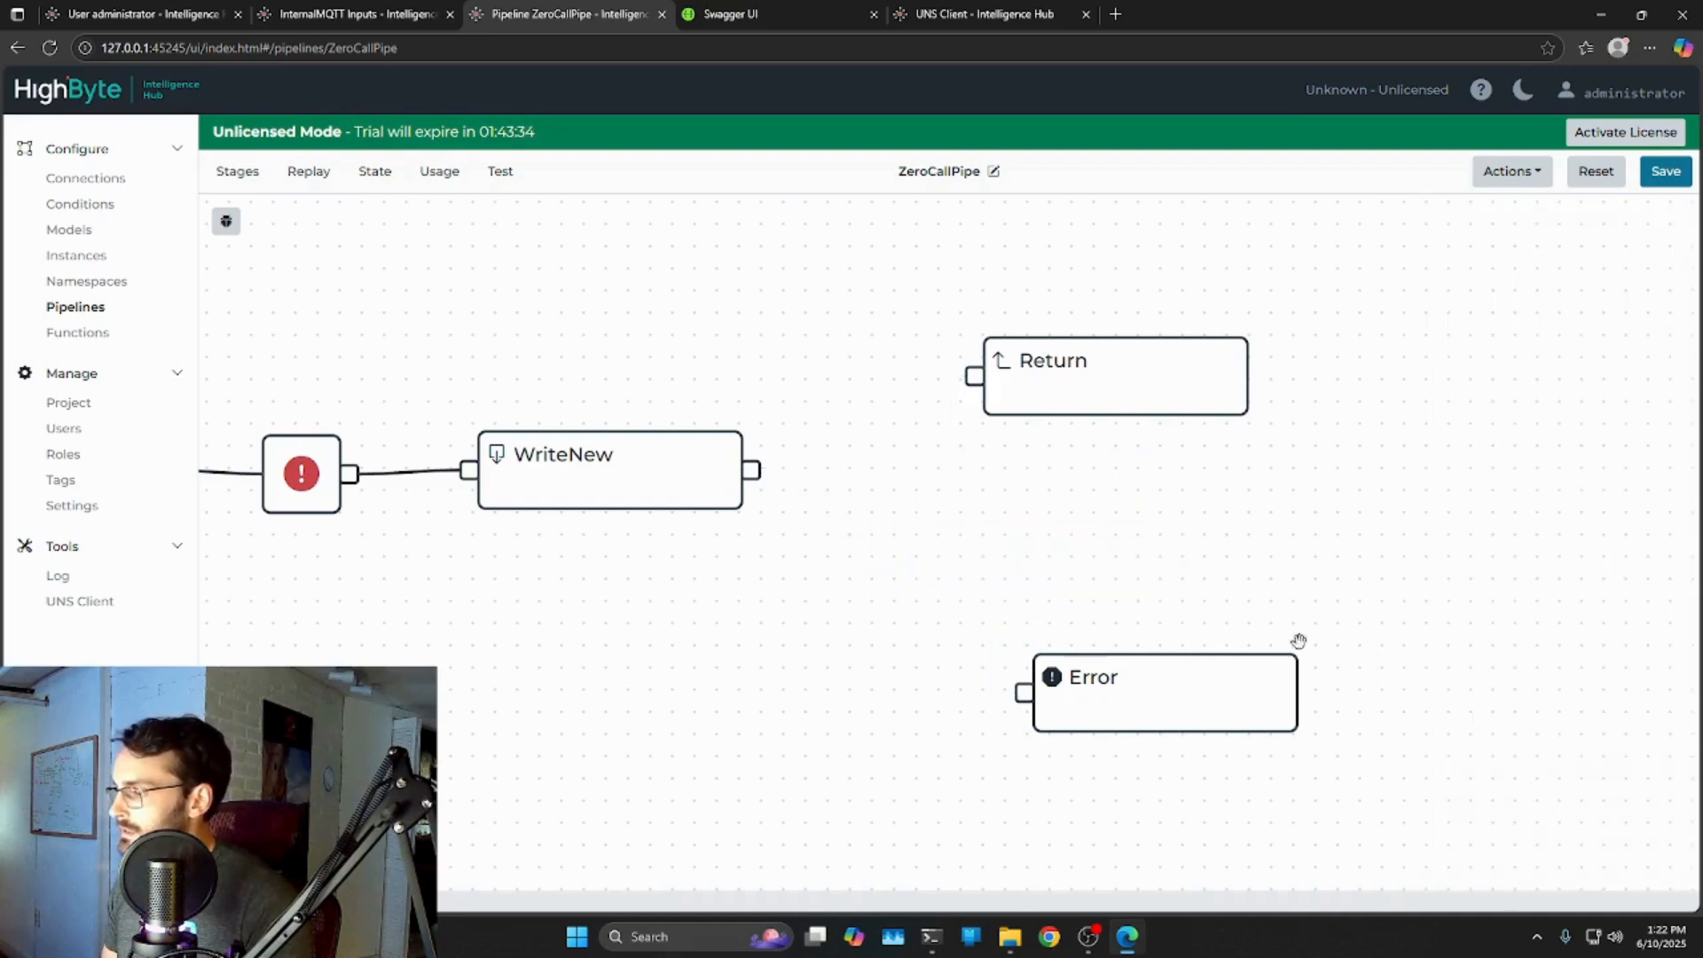
pyautogui.click(1172, 679)
pyautogui.click(1283, 657)
pyautogui.moveTo(753, 469); pyautogui.dragTo(976, 374)
pyautogui.moveTo(1070, 362); pyautogui.dragTo(917, 449)
pyautogui.click(931, 361)
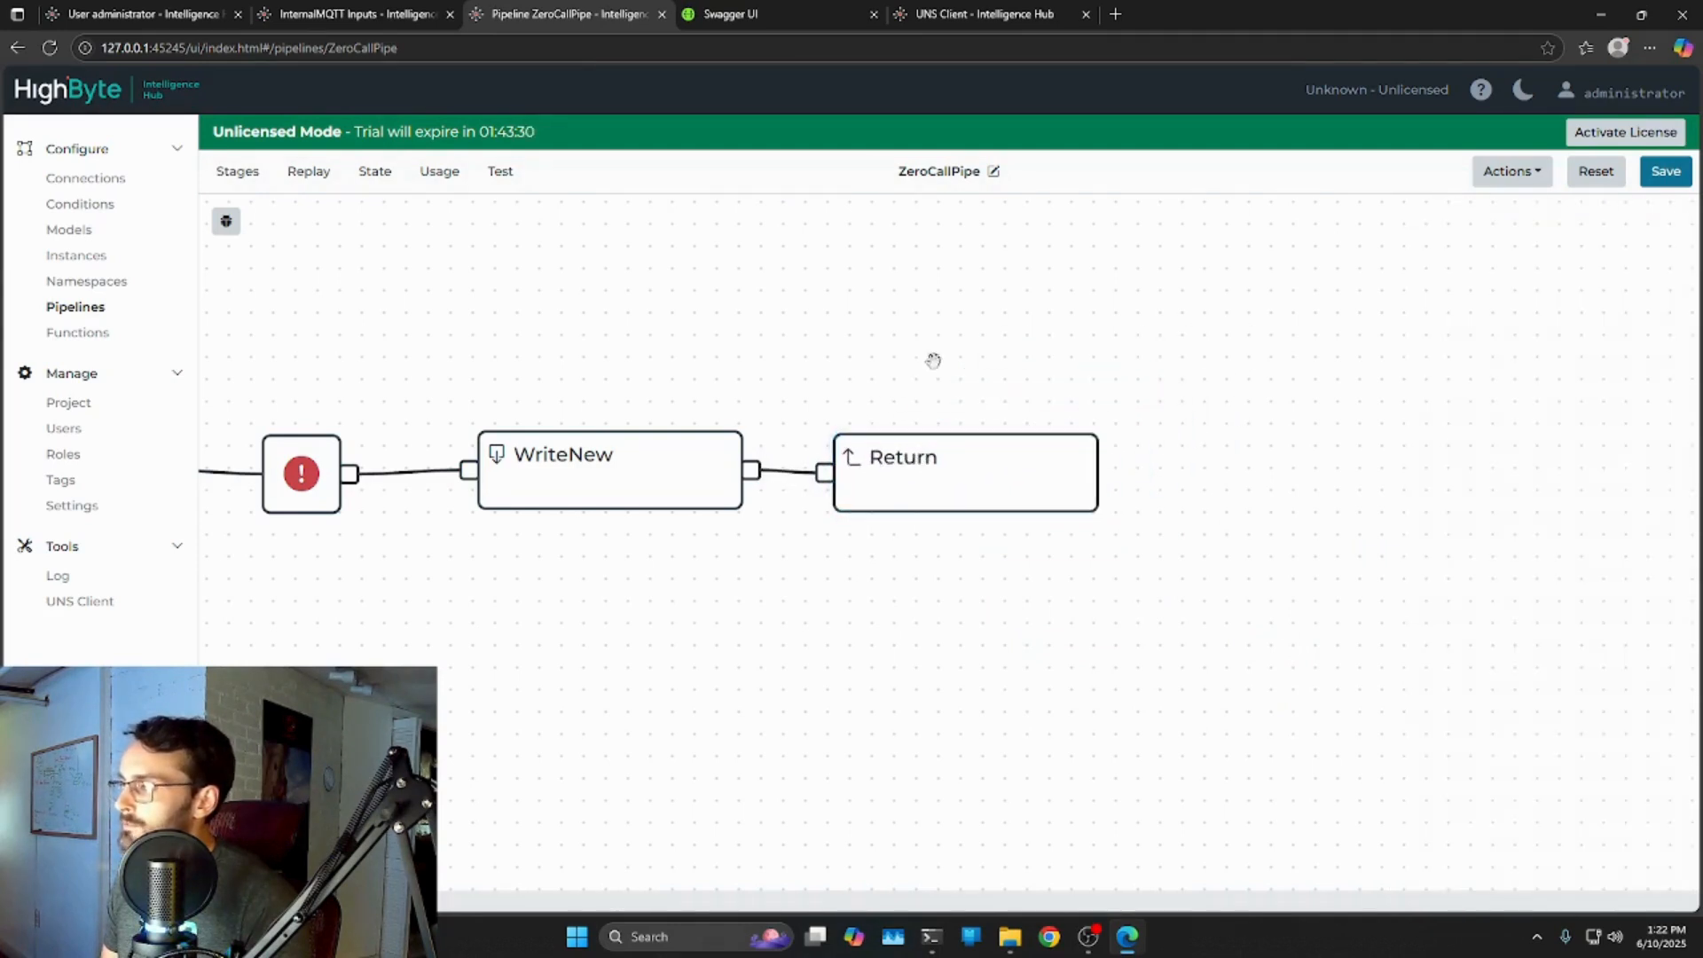
pyautogui.click(1665, 171)
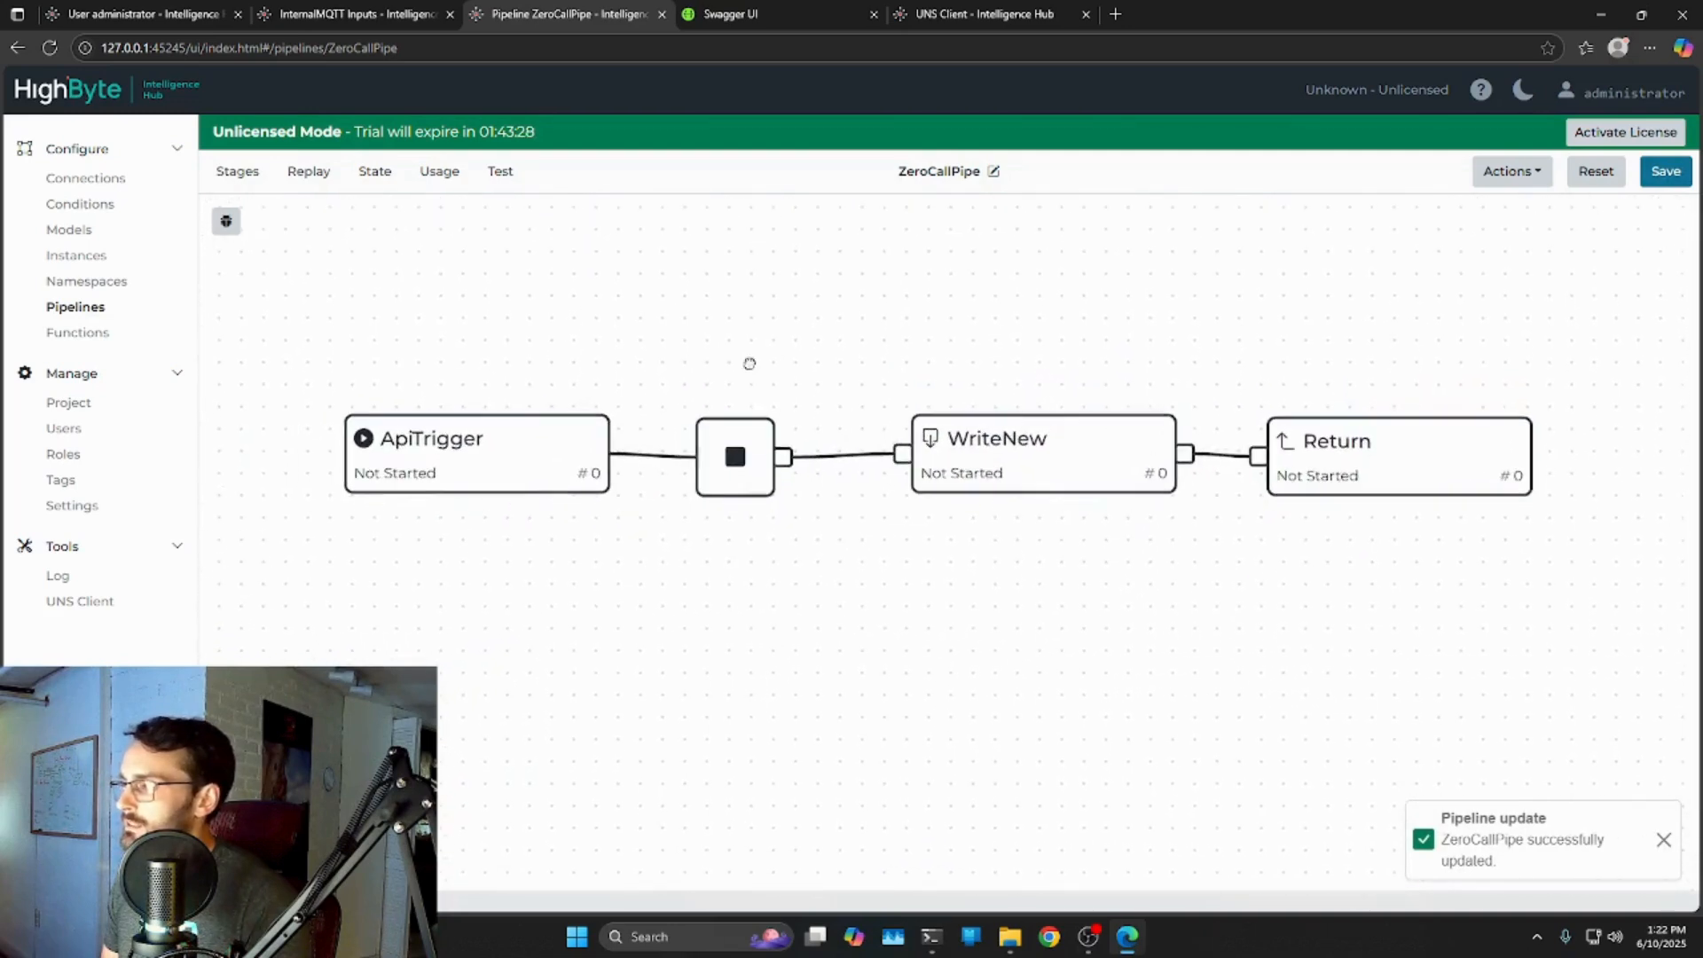
# Collapse the input read endpoint and execute GET /data/v1/pipelines.
pyautogui.click(754, 18)
pyautogui.scroll(5, 1448, 331)
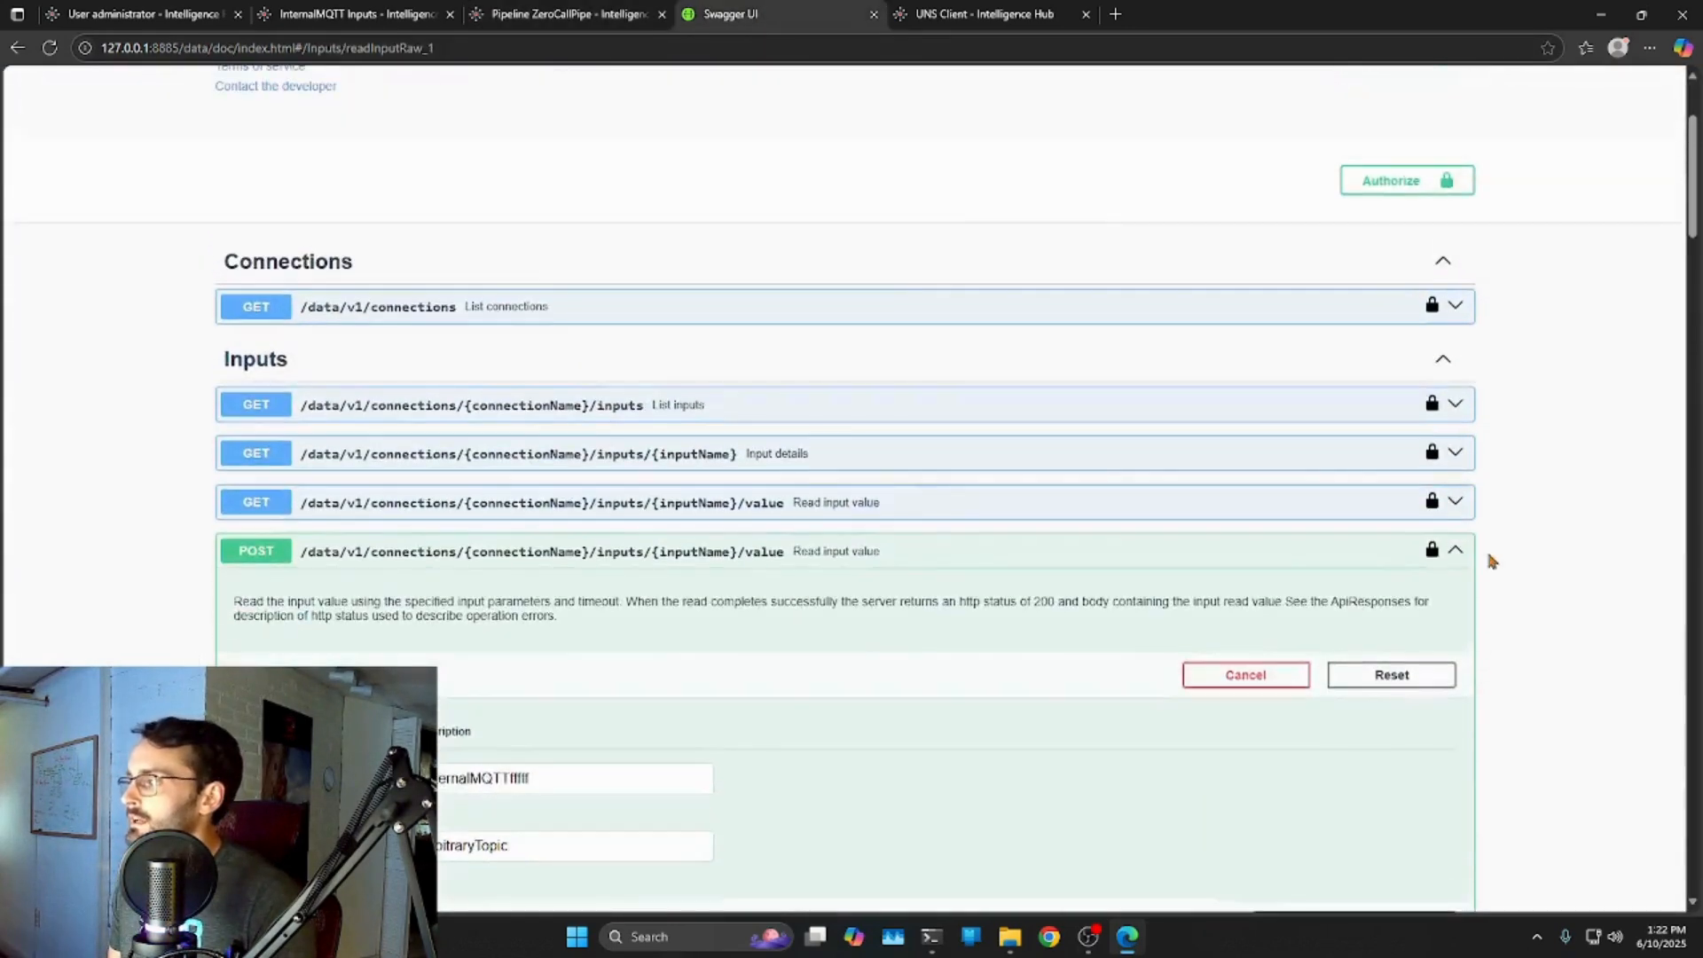
pyautogui.click(1459, 554)
pyautogui.scroll(-2, 367, 404)
pyautogui.scroll(-7, 367, 405)
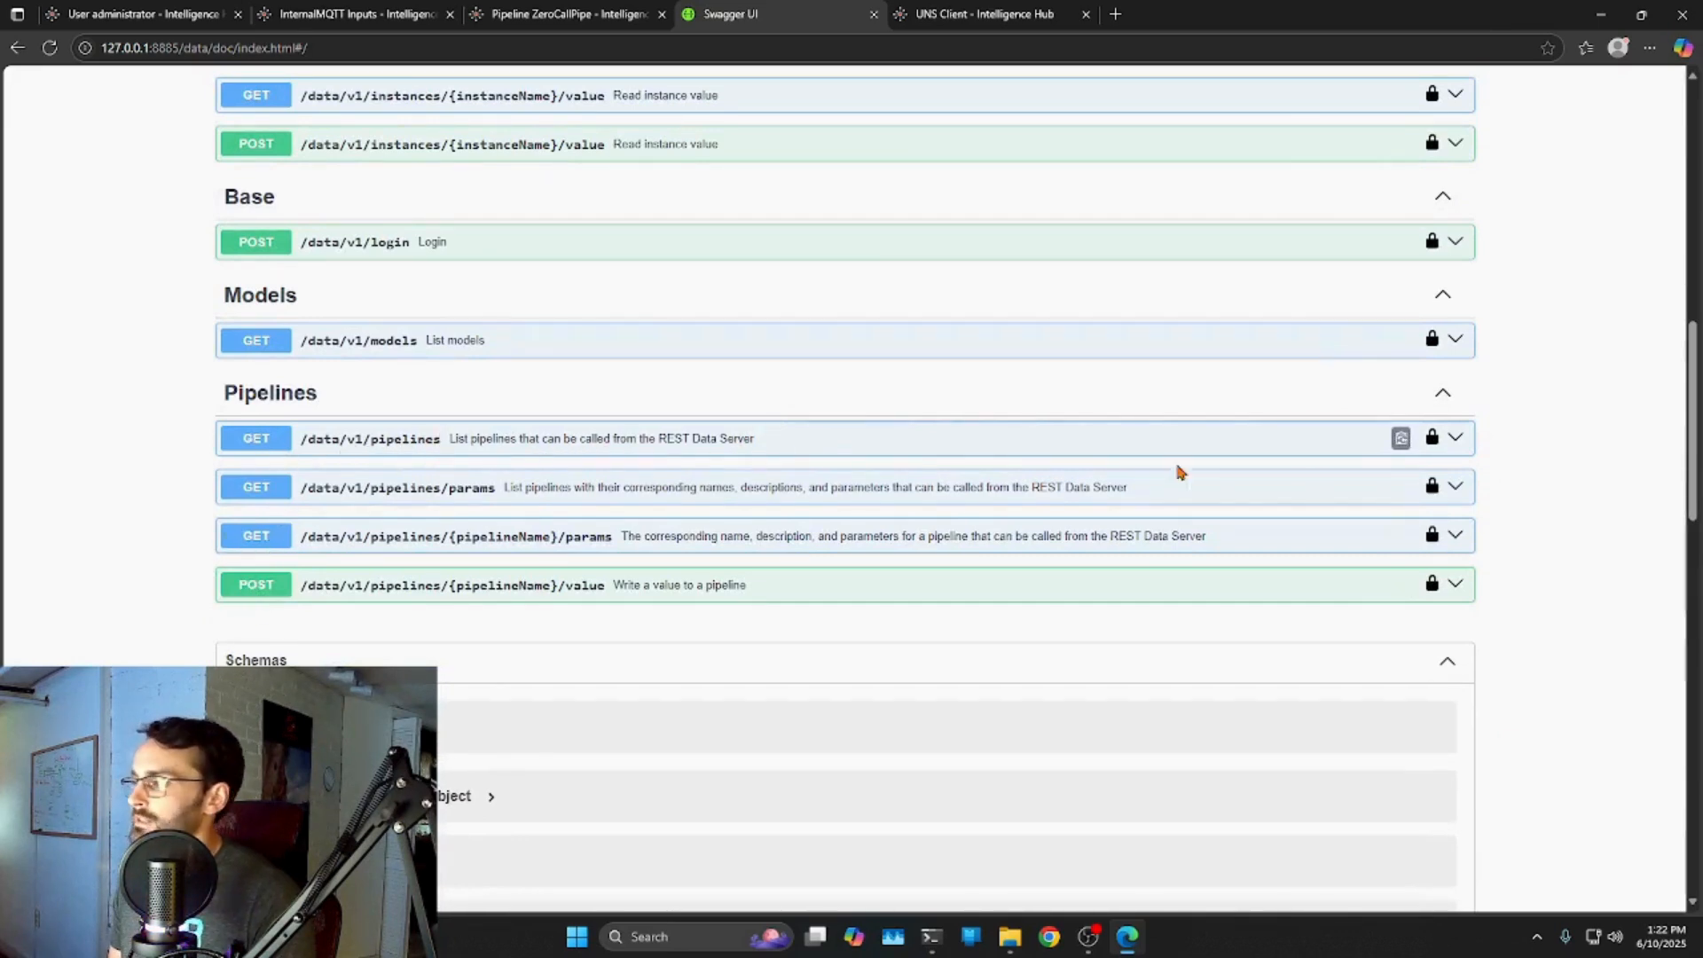
pyautogui.click(1456, 438)
pyautogui.scroll(-3, 1507, 484)
pyautogui.click(1410, 279)
pyautogui.click(778, 390)
# Review the curl, request URL and ZeroCallPipe in the 200 response, then collapse the endpoint.
pyautogui.scroll(-3, 881, 514)
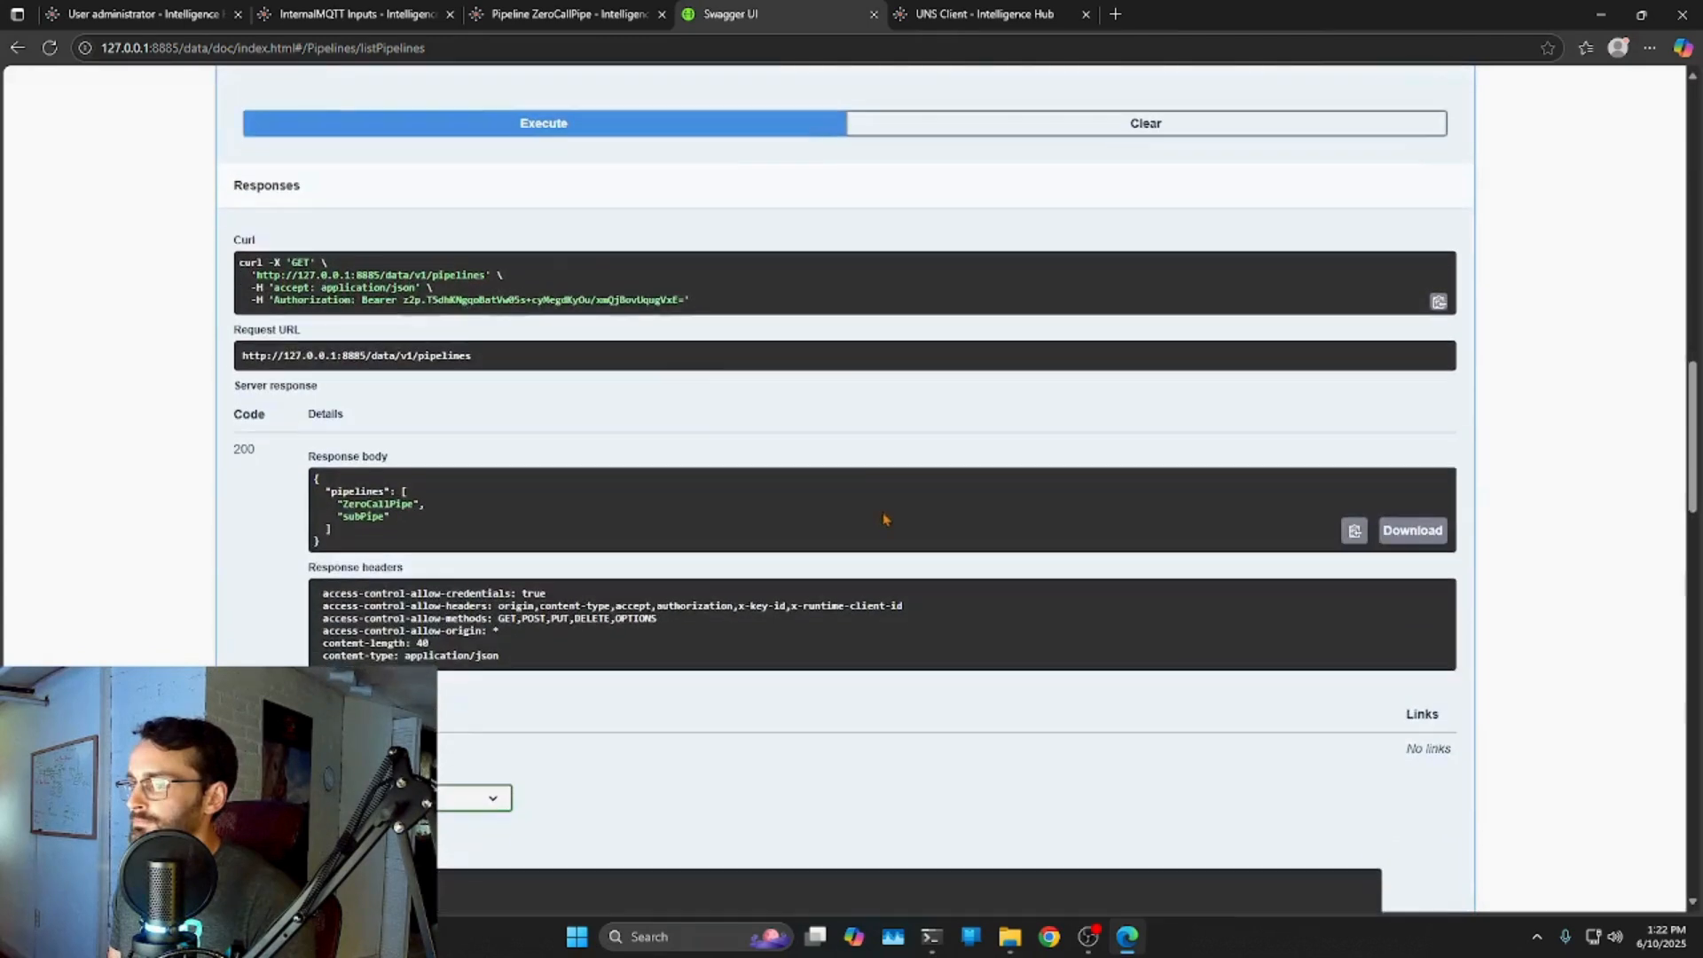
pyautogui.moveTo(240, 262); pyautogui.dragTo(692, 300)
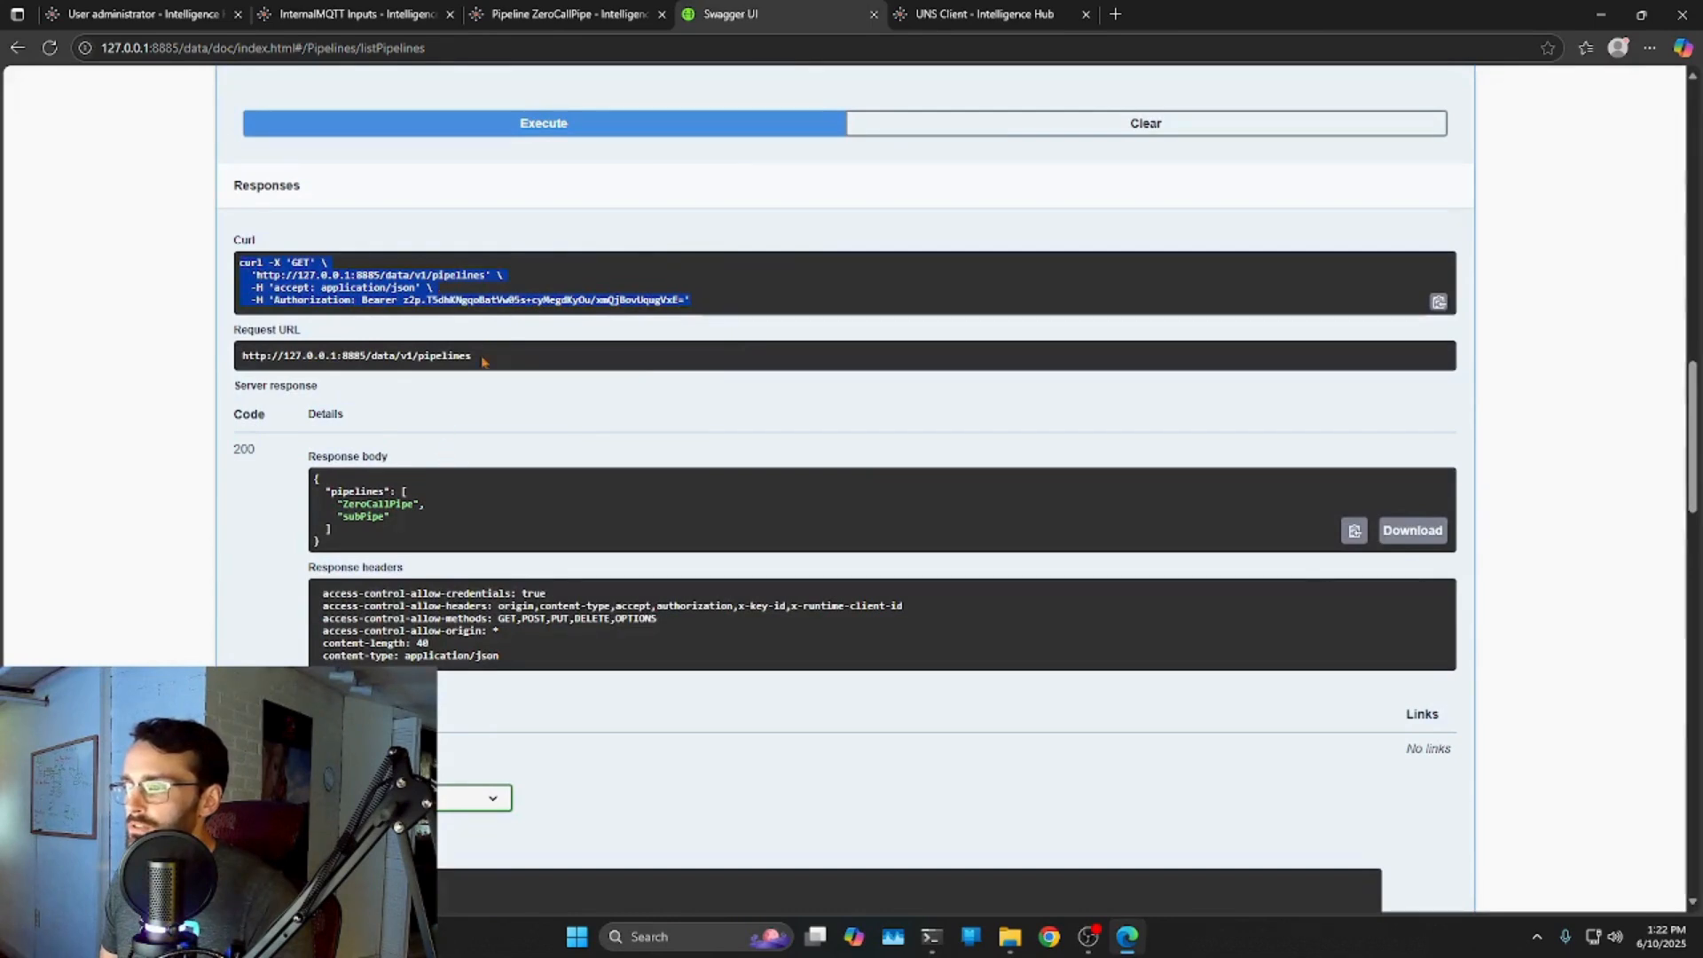
pyautogui.moveTo(243, 356); pyautogui.dragTo(482, 361)
pyautogui.click(422, 504)
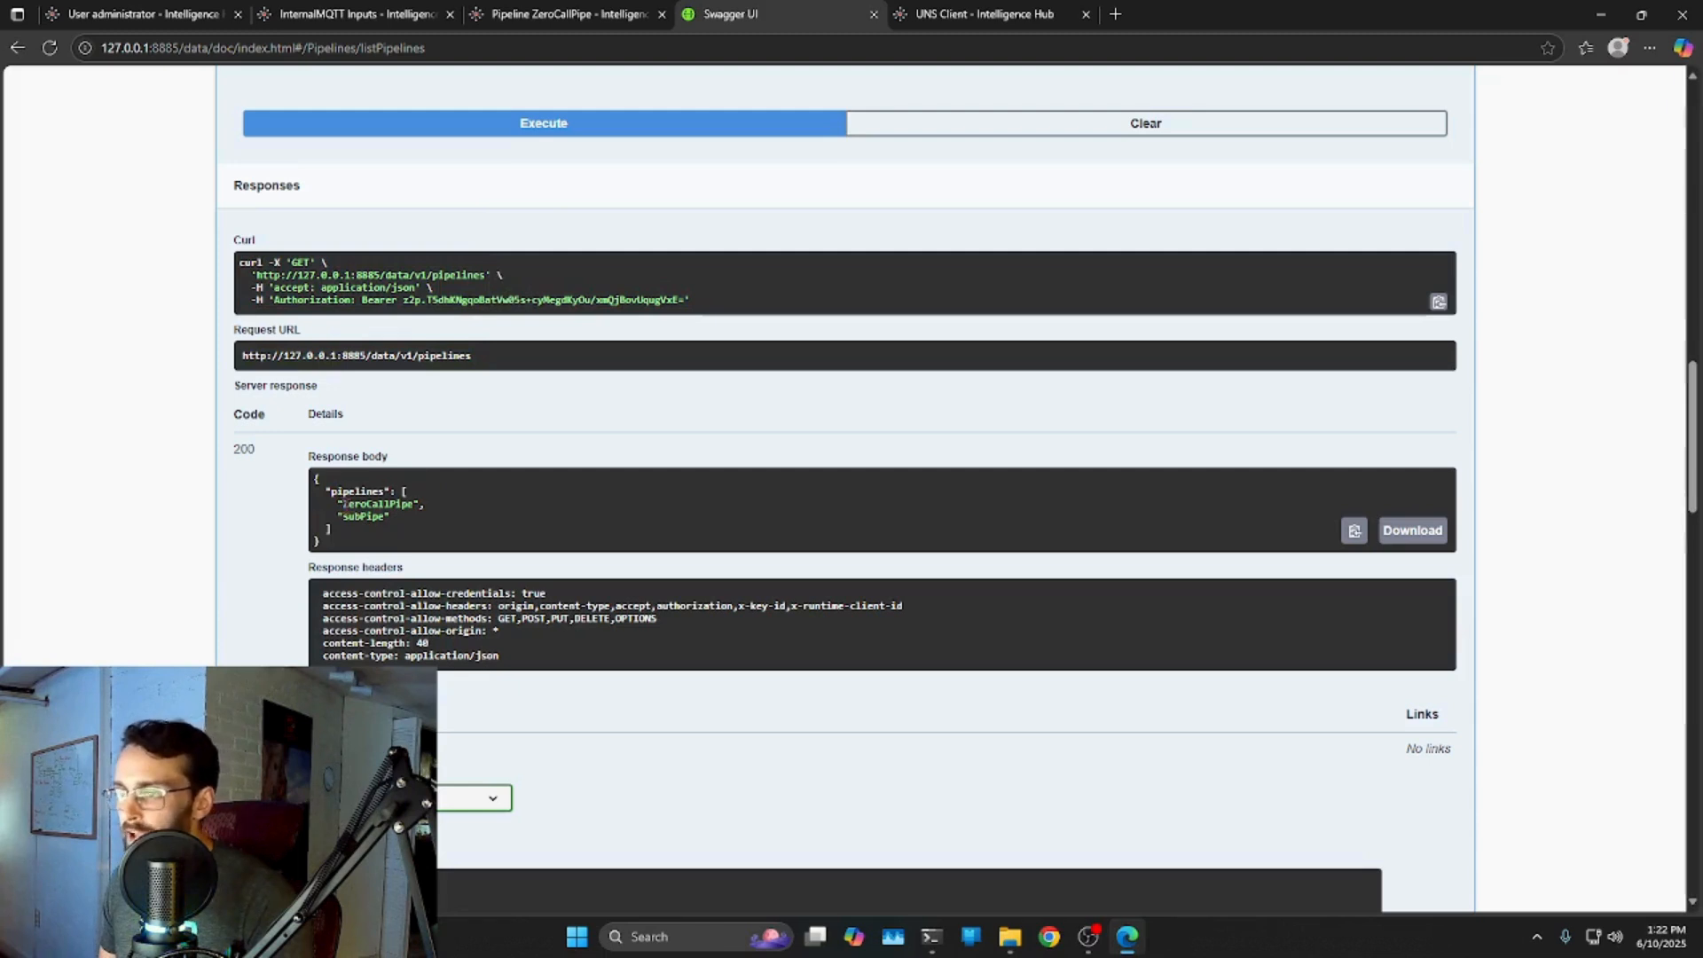
pyautogui.click(380, 523)
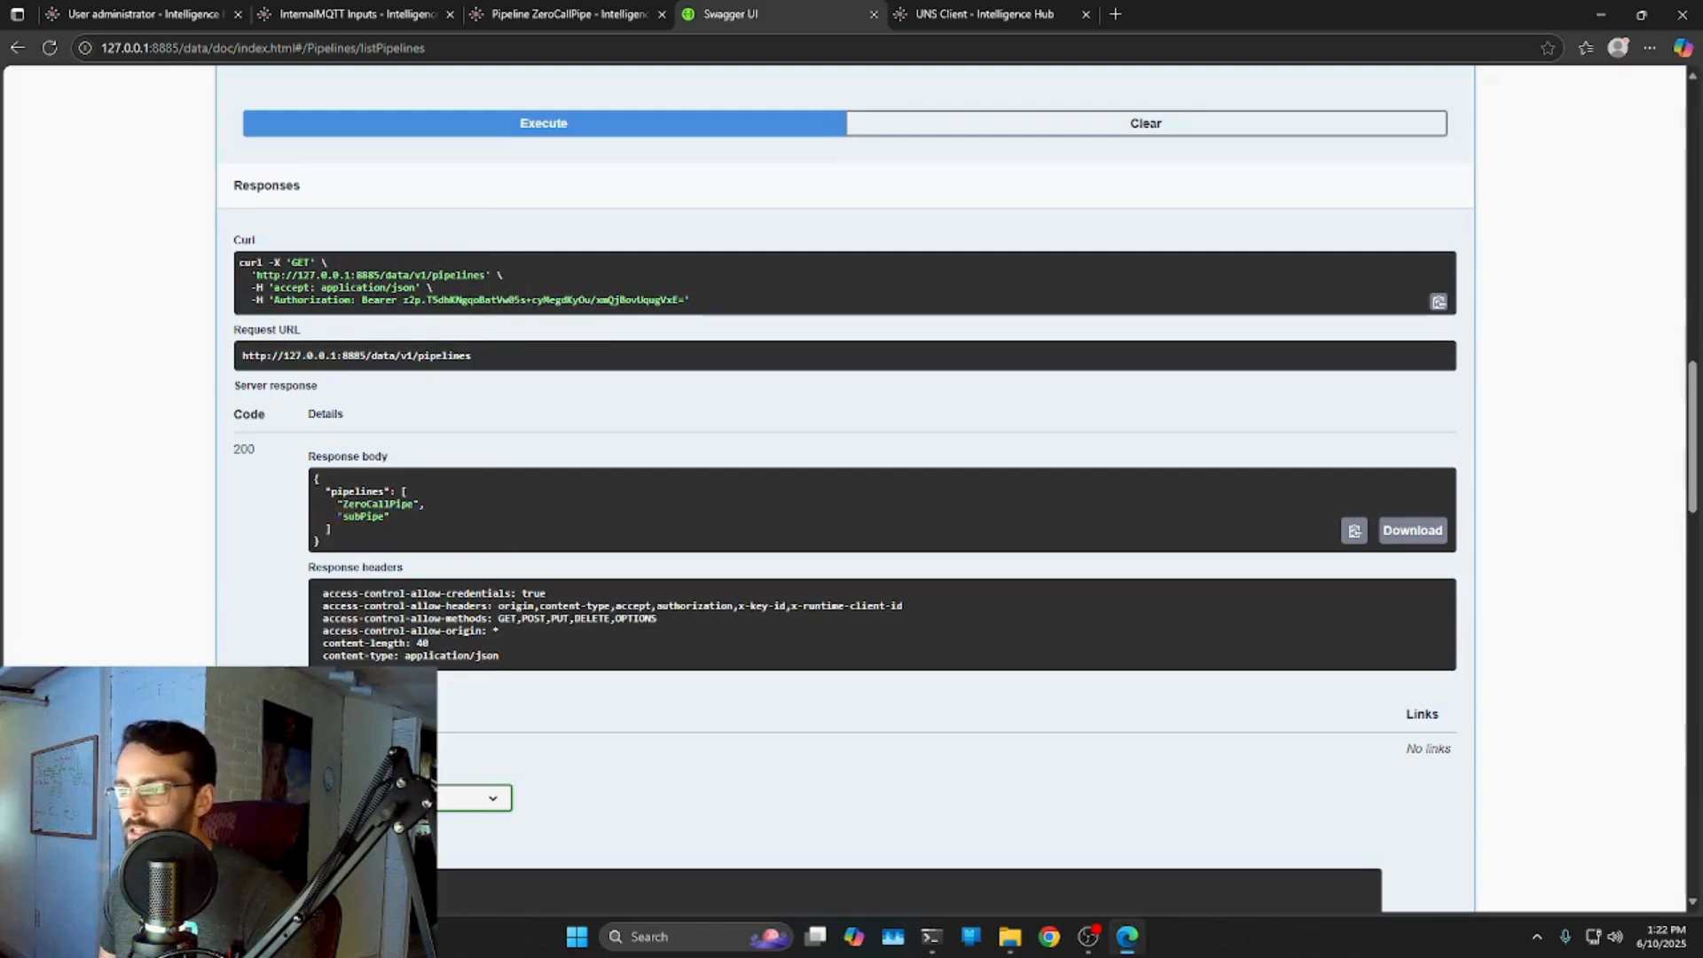
pyautogui.click(353, 516)
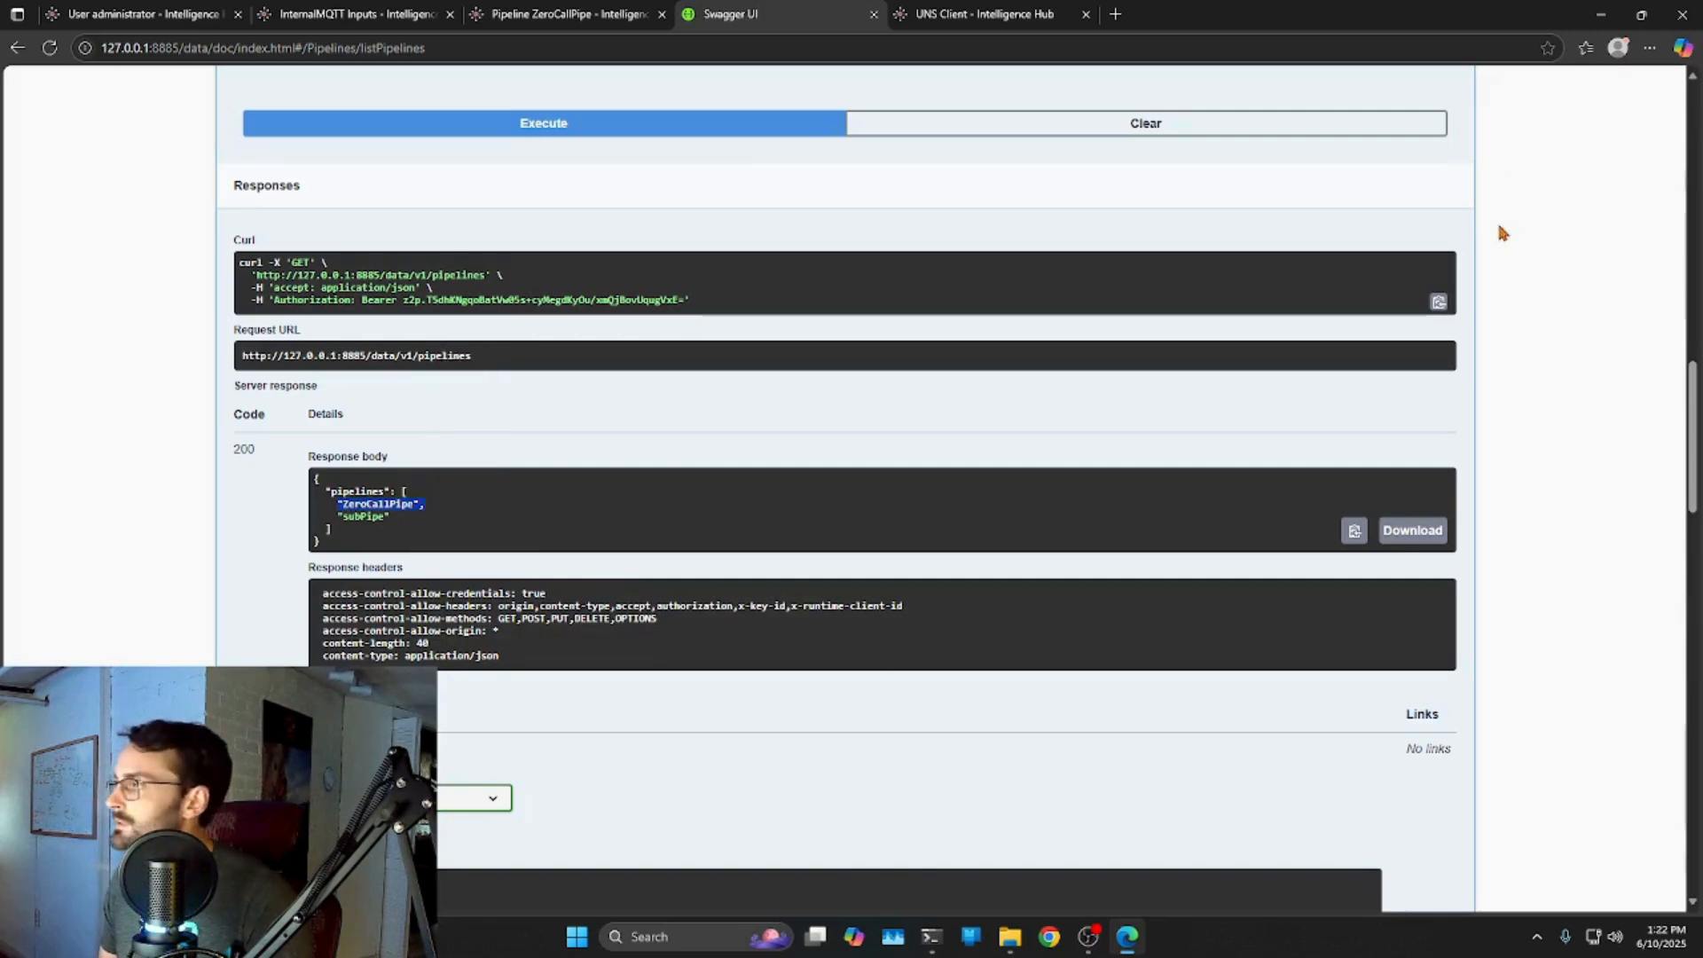
pyautogui.scroll(3, 1502, 266)
pyautogui.click(1456, 174)
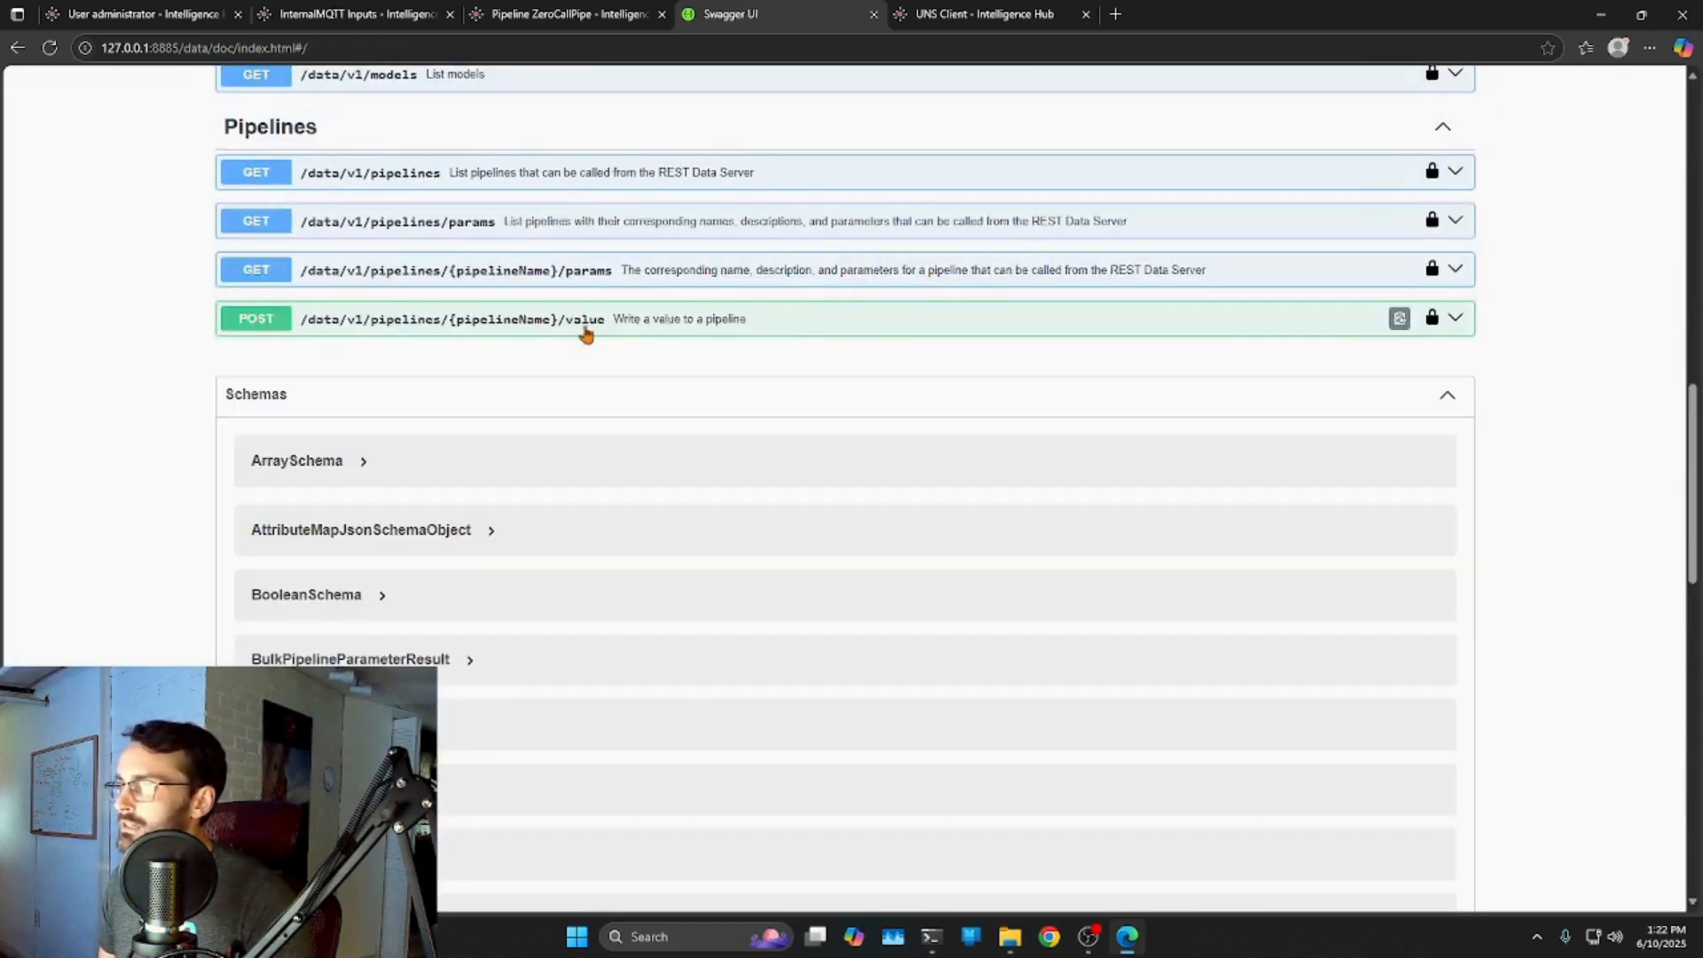
# Open POST /pipelines/{pipelineName}/value for editing and enter pipeline name ZeroCallPipe.
pyautogui.click(1458, 320)
pyautogui.scroll(-2, 574, 410)
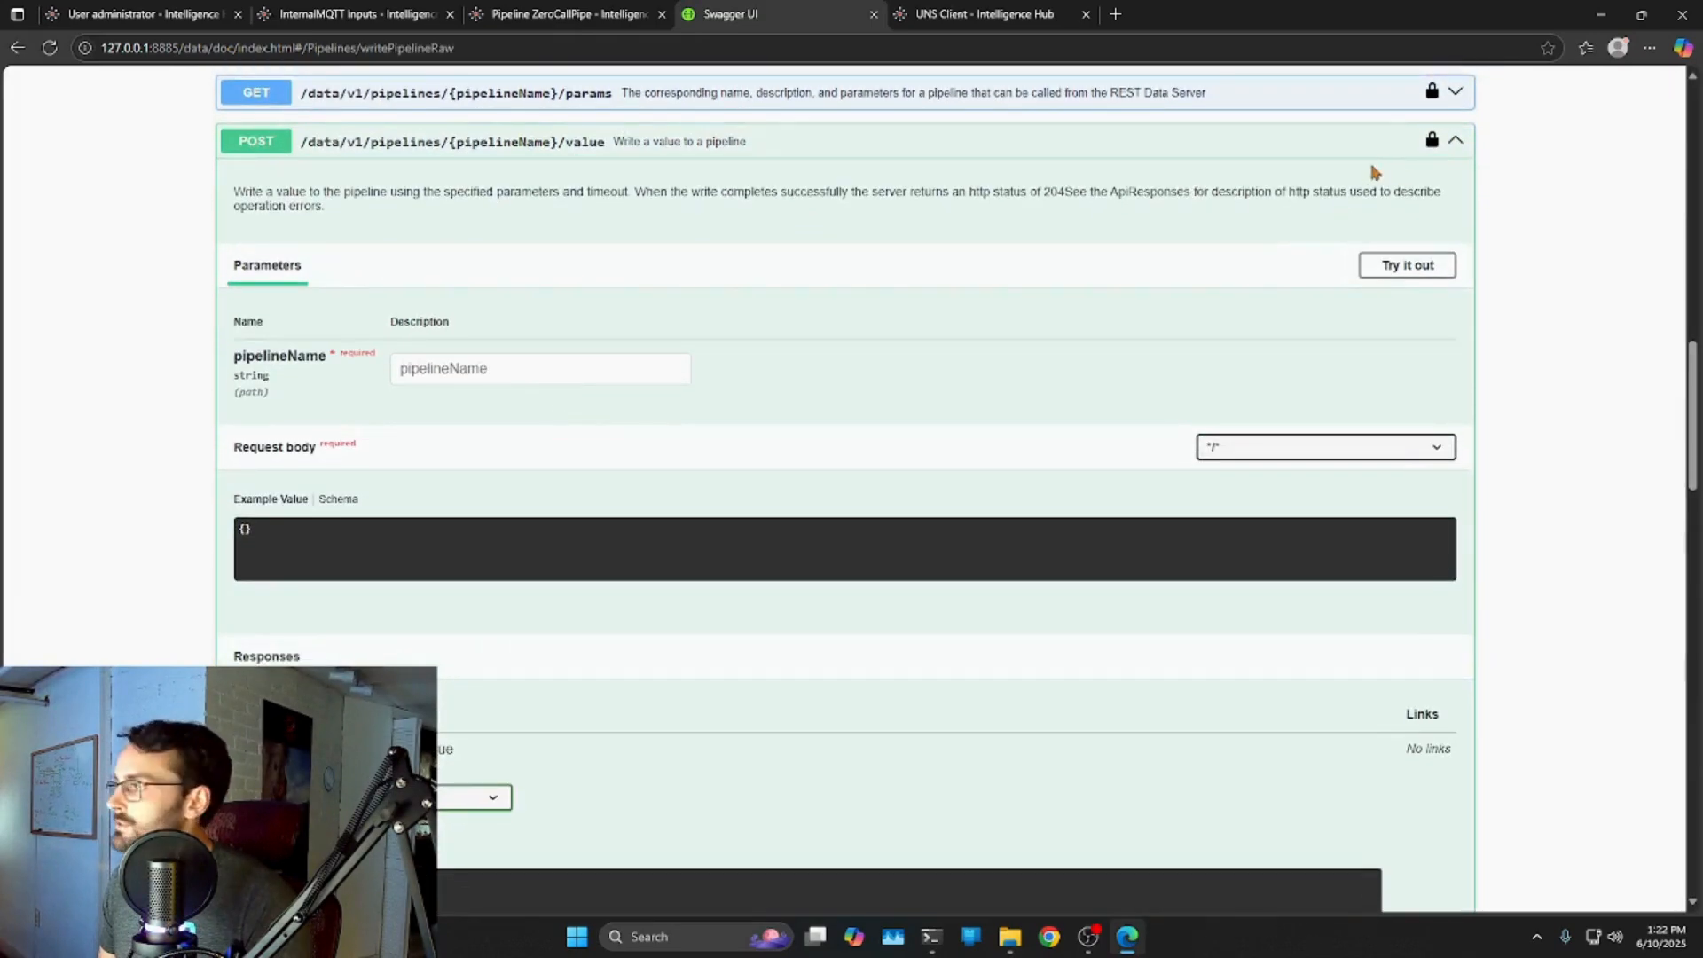
pyautogui.click(1382, 271)
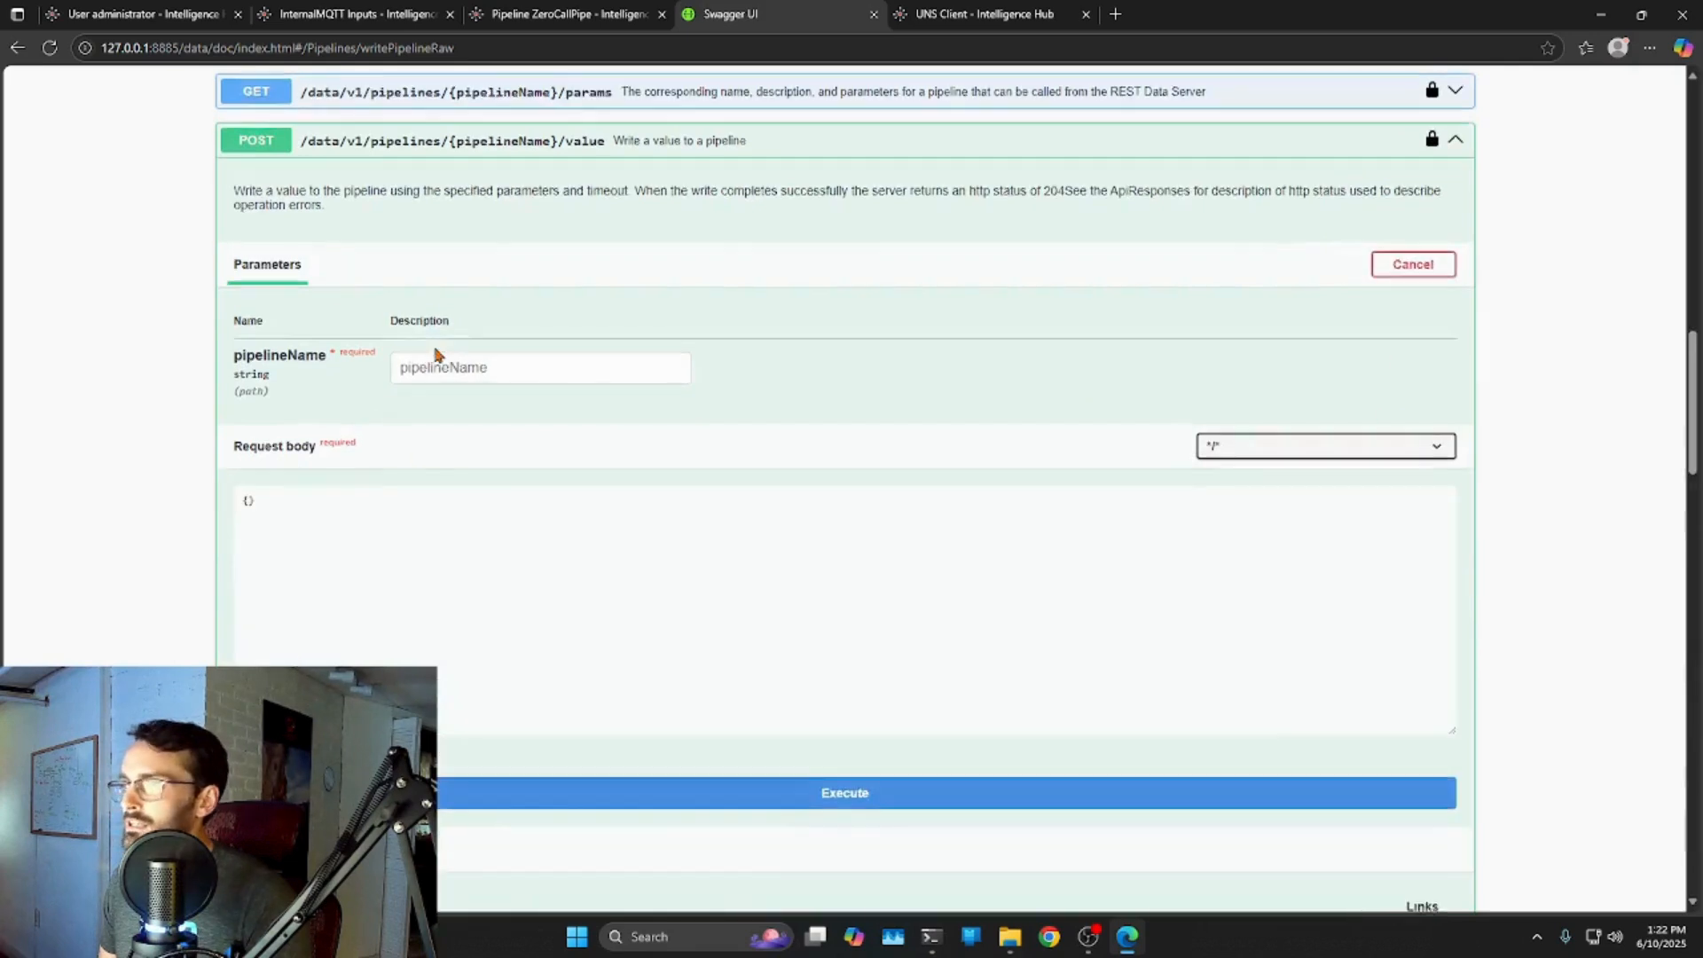
pyautogui.scroll(-1, 432, 353)
pyautogui.click(444, 288)
pyautogui.write('ZeroCallPipe')
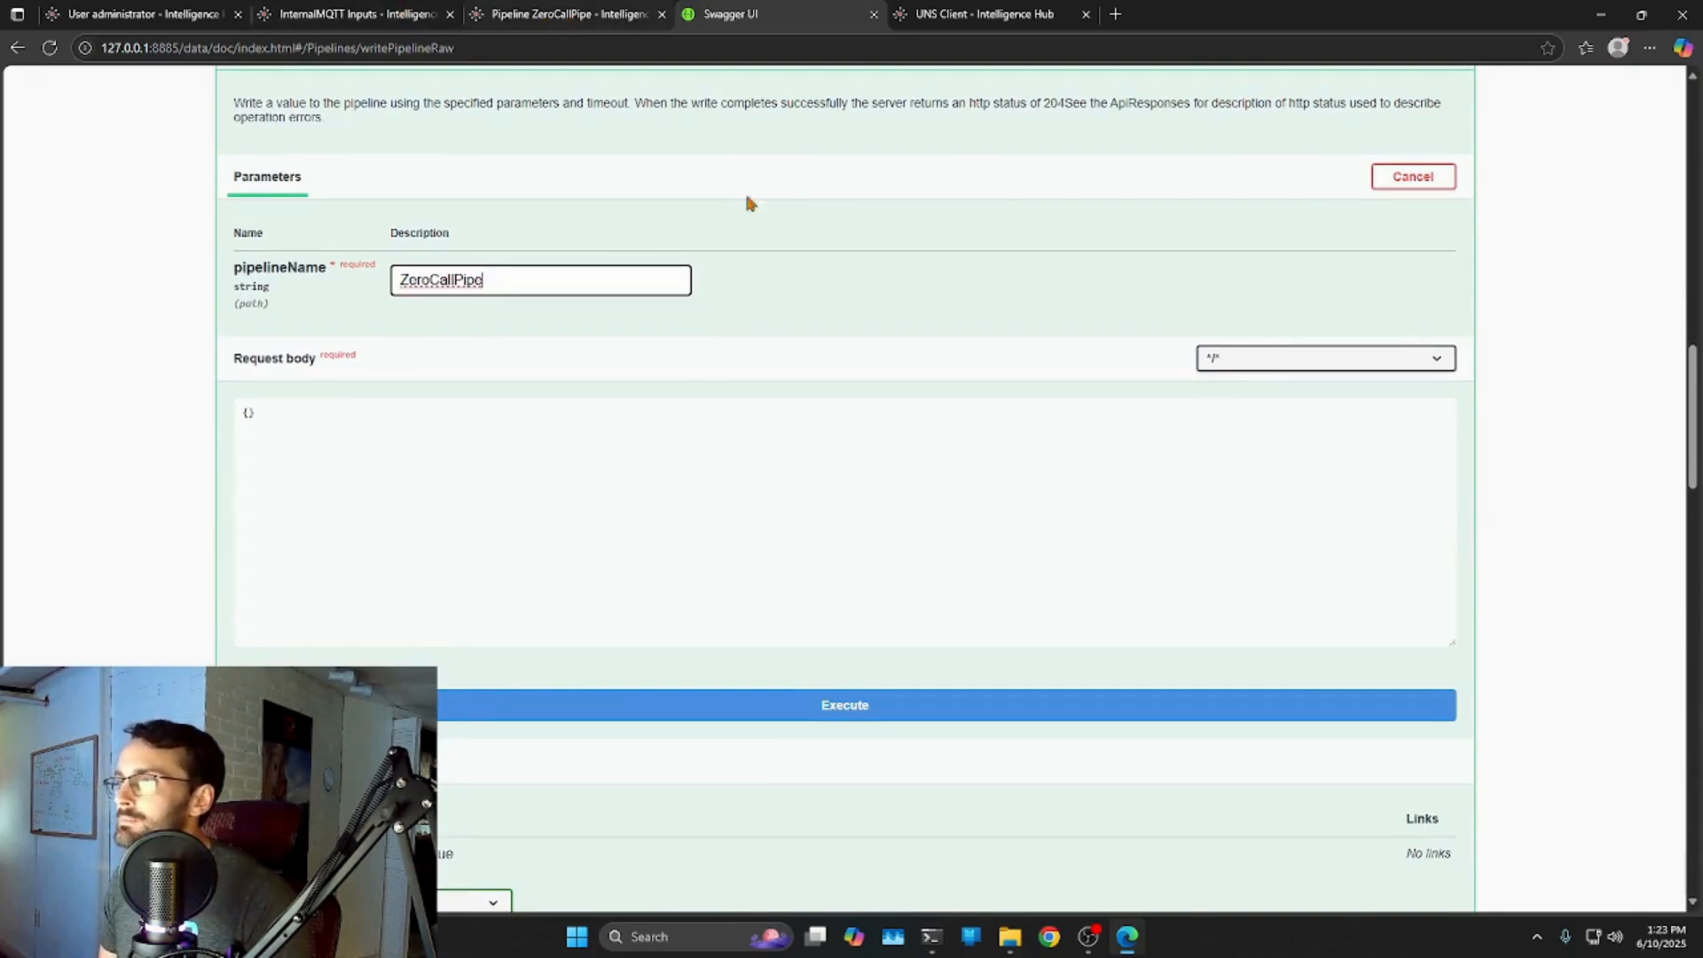
# Write the JSON body with number 144 and msg "Hi Mom", then execute the request.
pyautogui.click(255, 411)
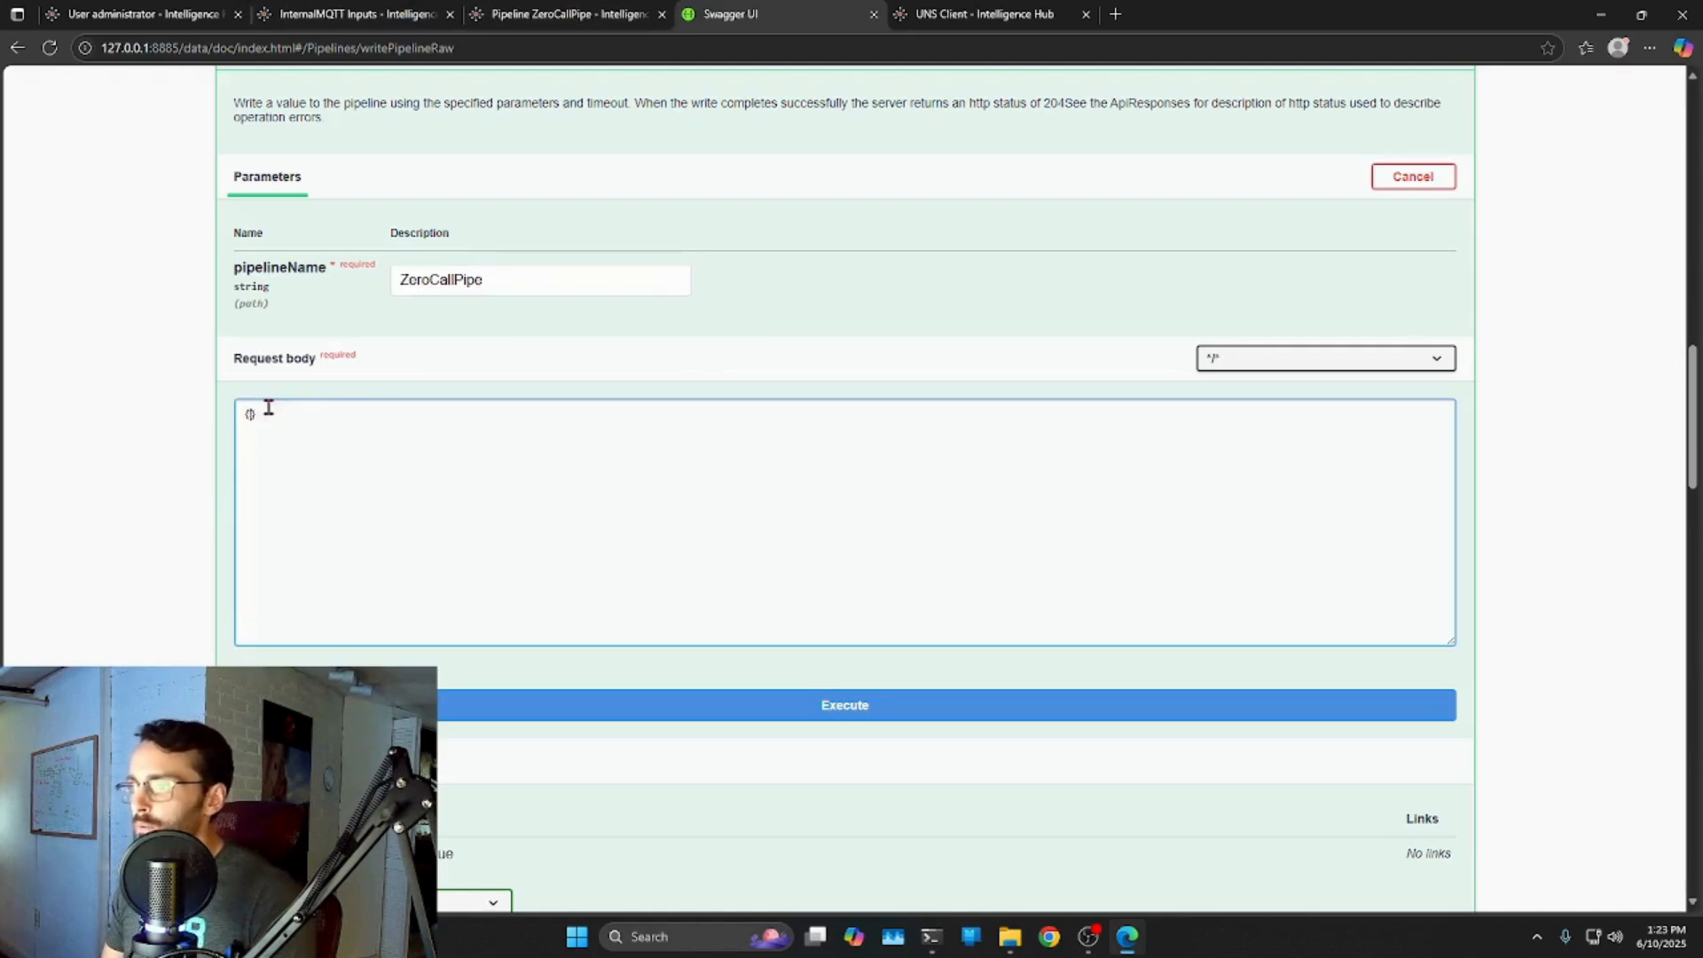
pyautogui.press('Return')
pyautogui.press('Return')
pyautogui.press('Up')
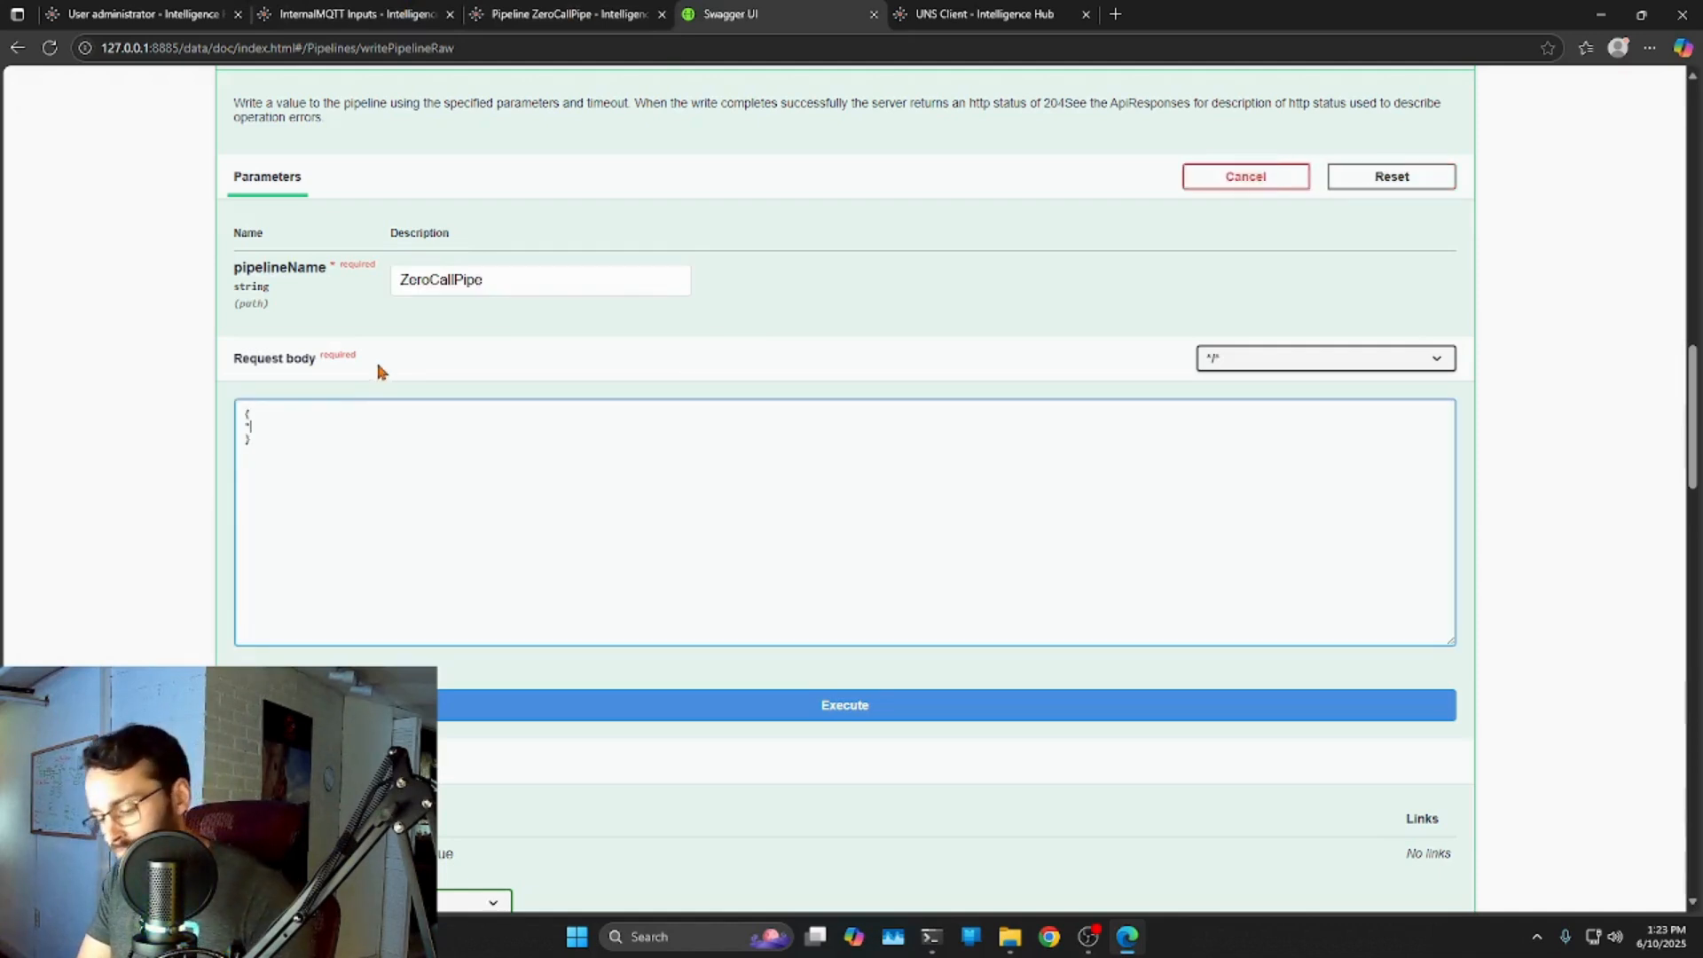
pyautogui.write('"Number')
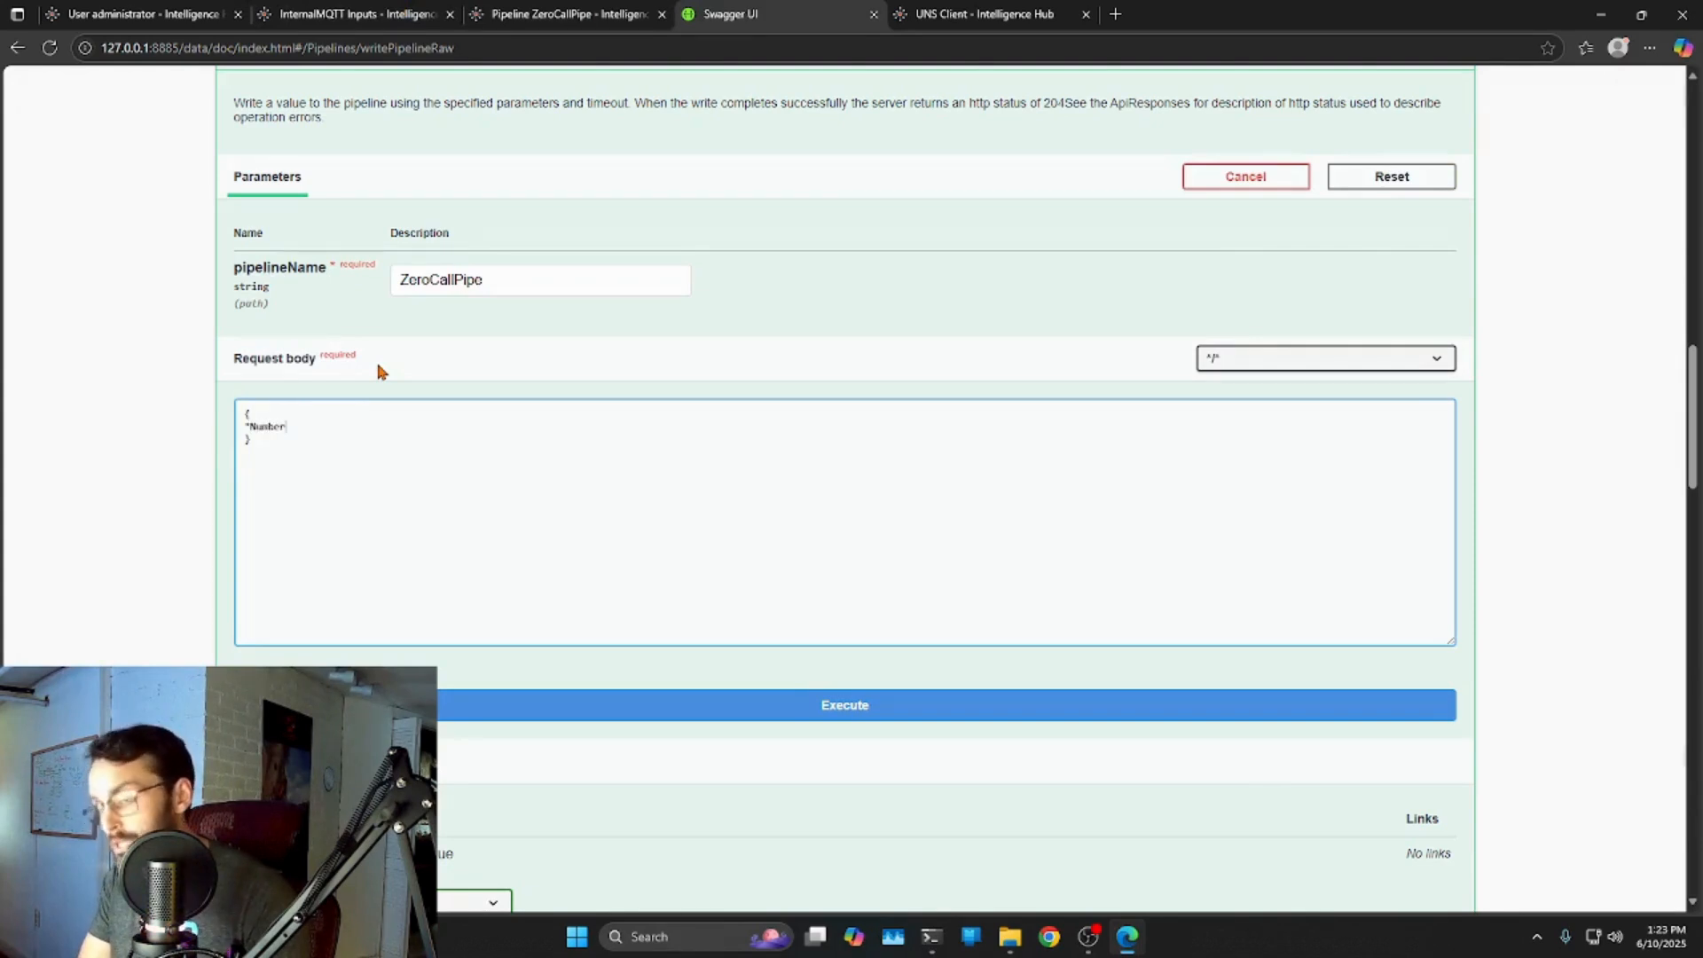
pyautogui.write('":')
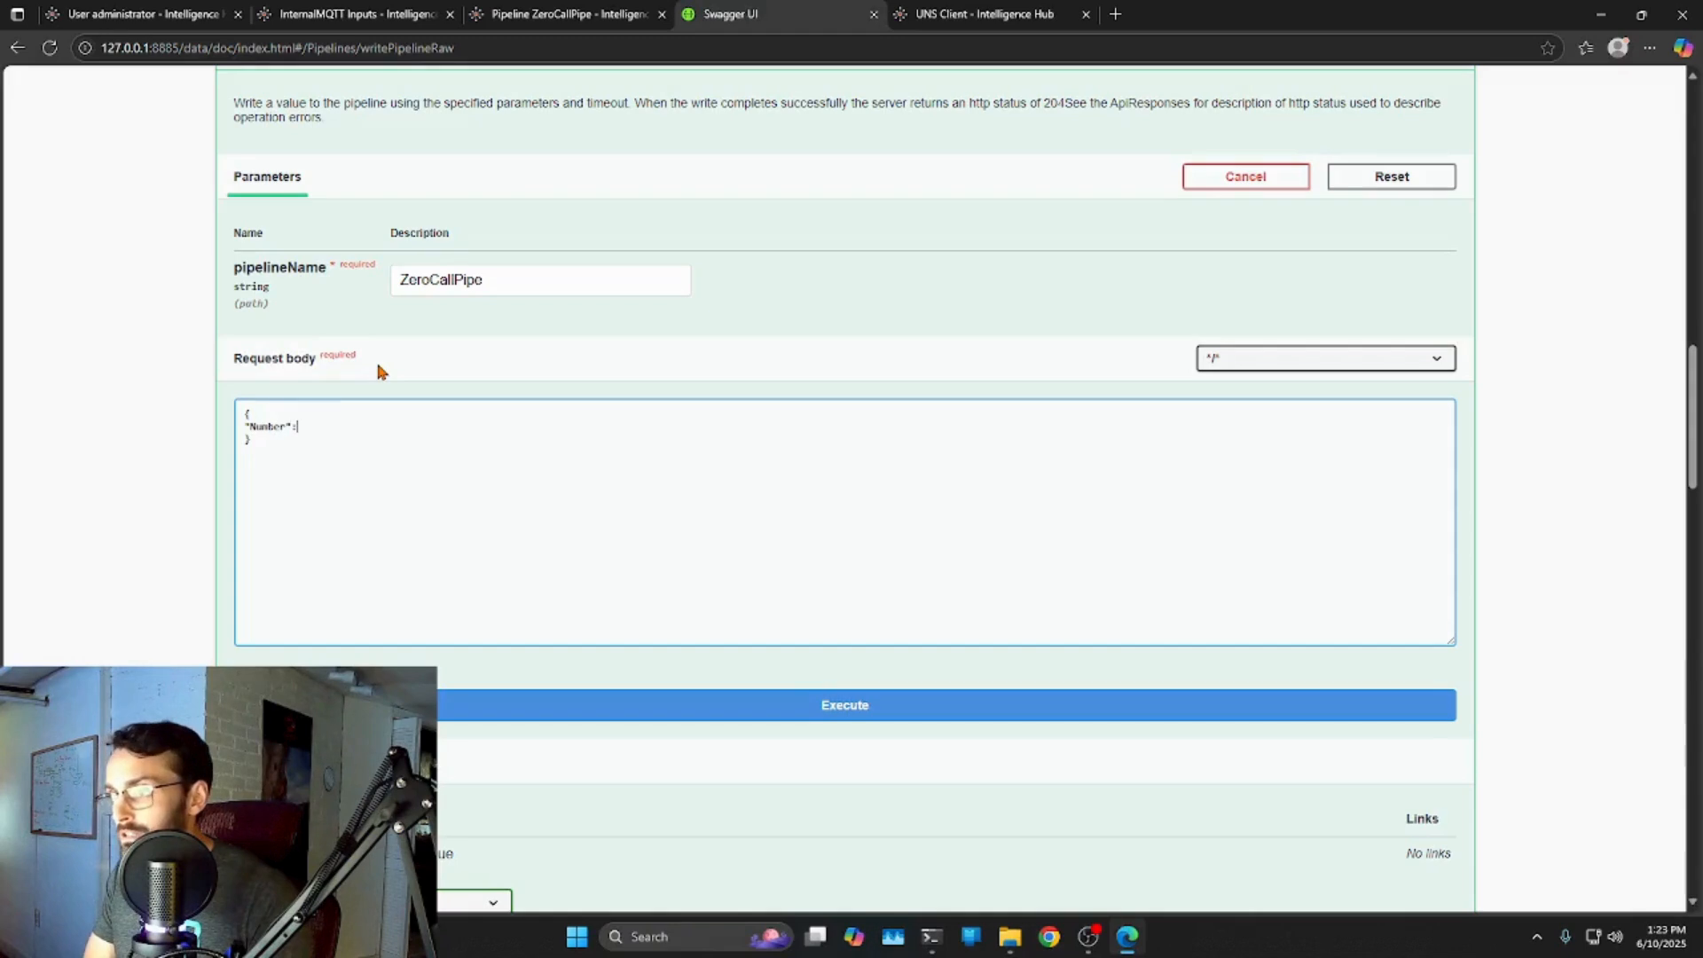
pyautogui.press('Left')
pyautogui.press('Left')
pyautogui.press('Left')
pyautogui.press('Left')
pyautogui.press('Left')
pyautogui.press('Left')
pyautogui.press('Left')
pyautogui.press('BackSpace')
pyautogui.write('n')
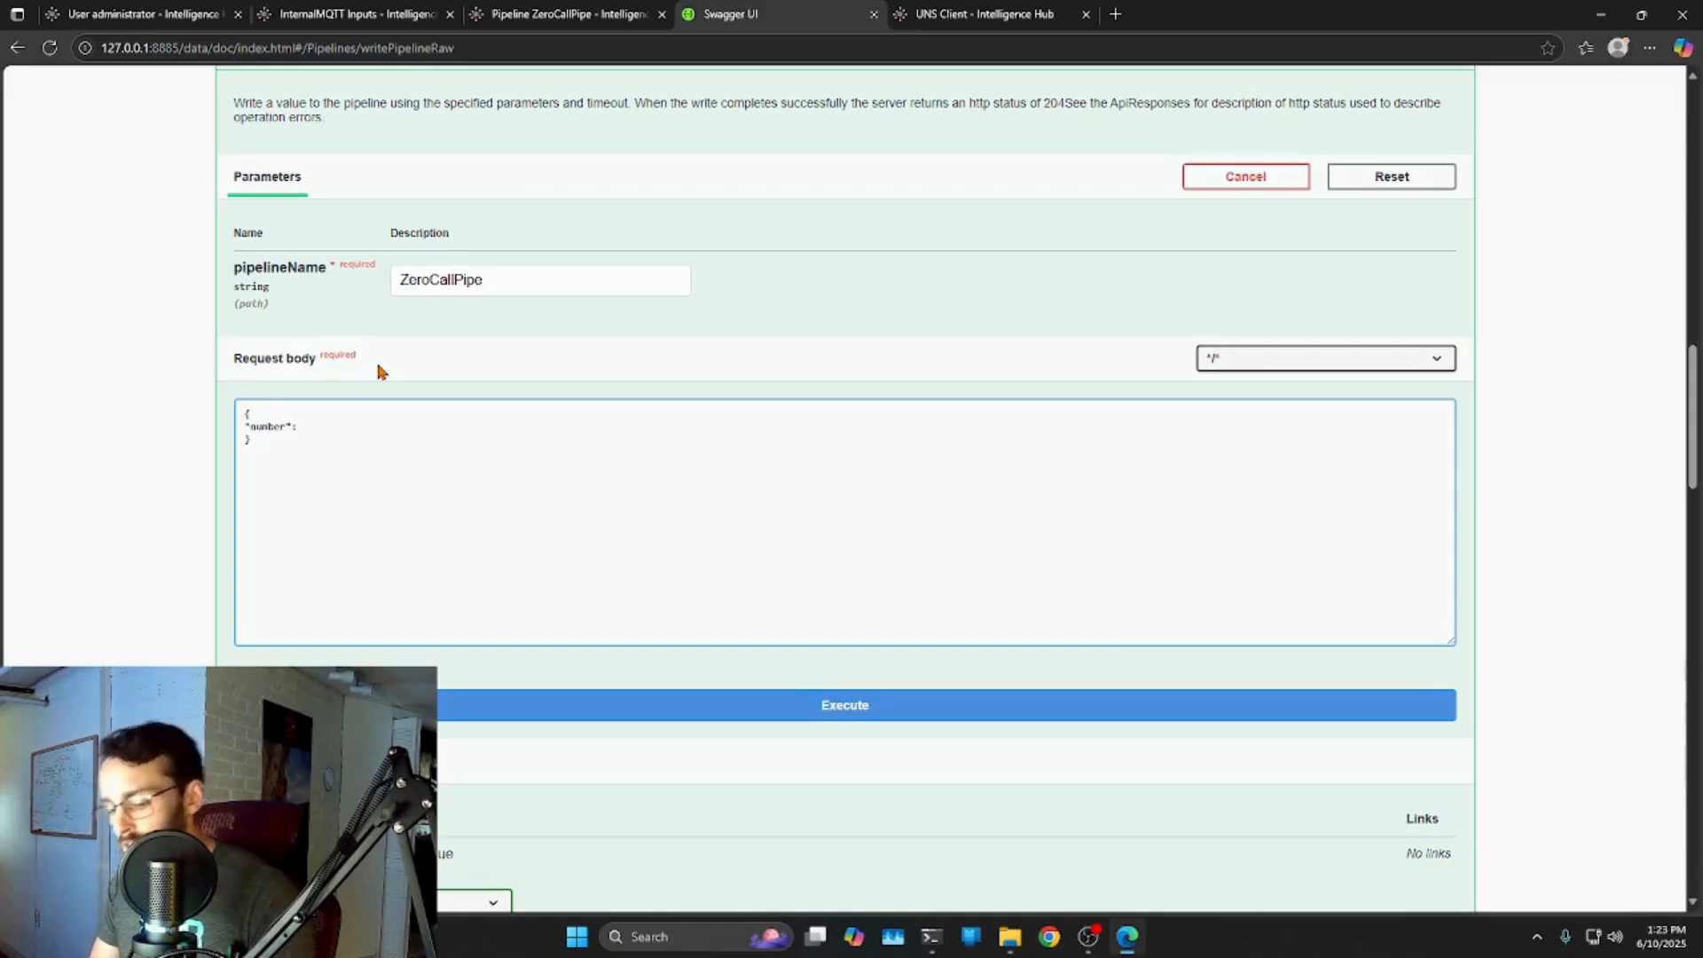
pyautogui.write('144,')
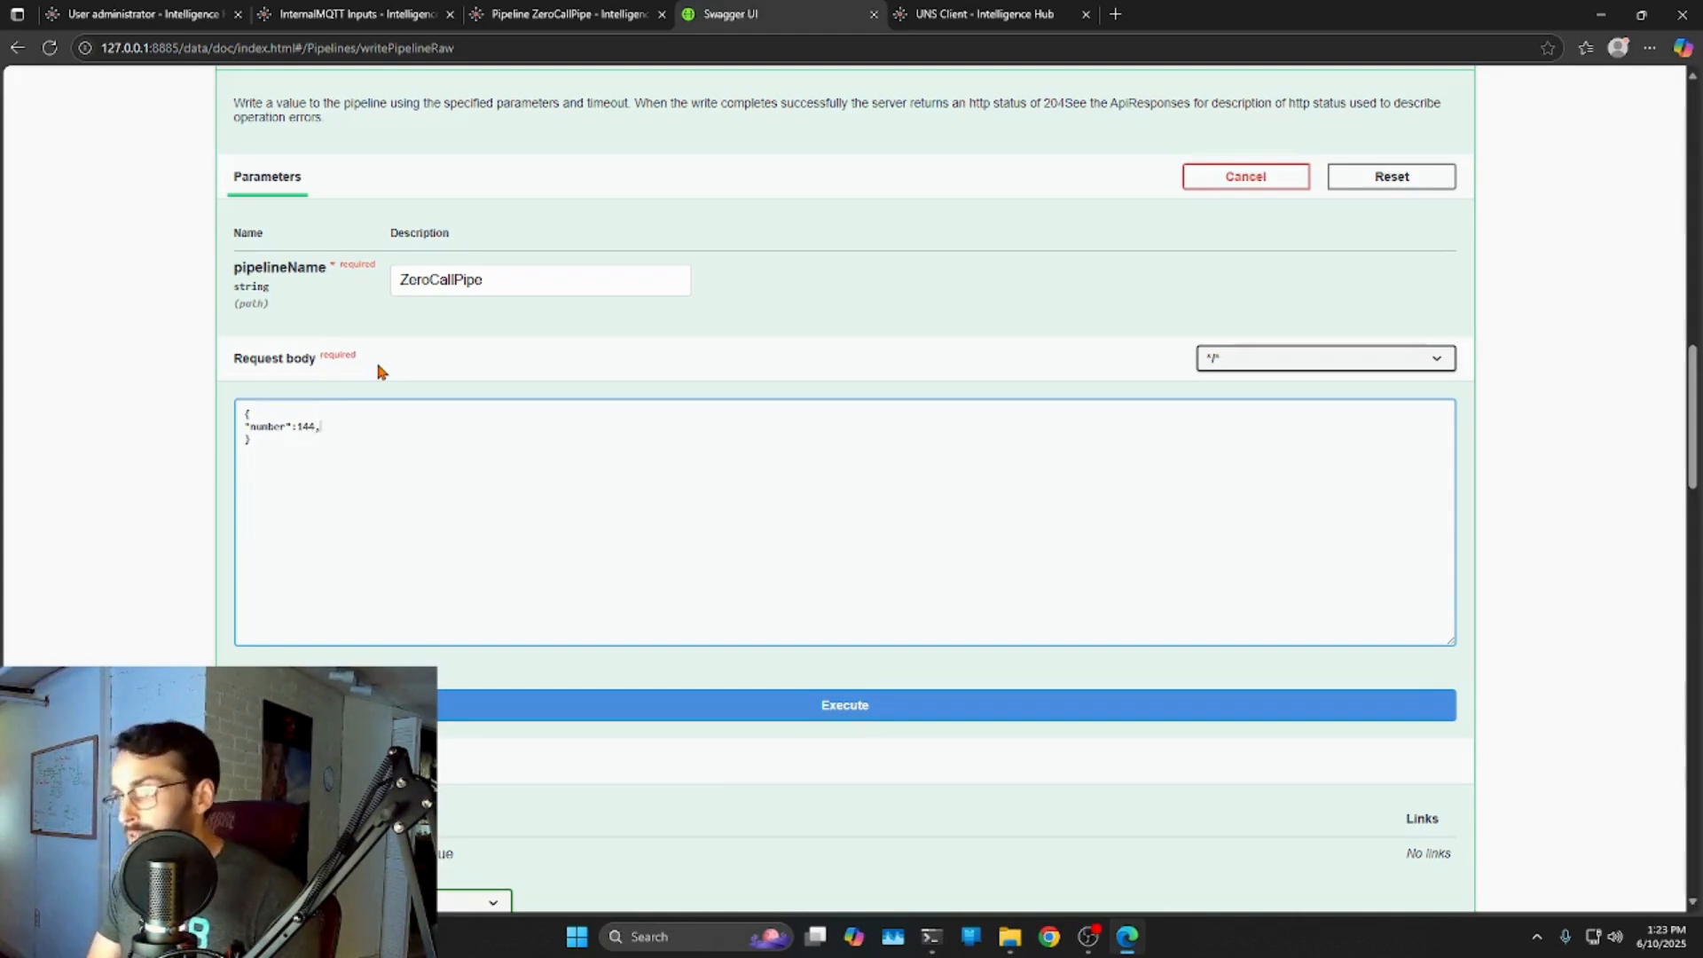
pyautogui.press('Return')
pyautogui.write('"msg"')
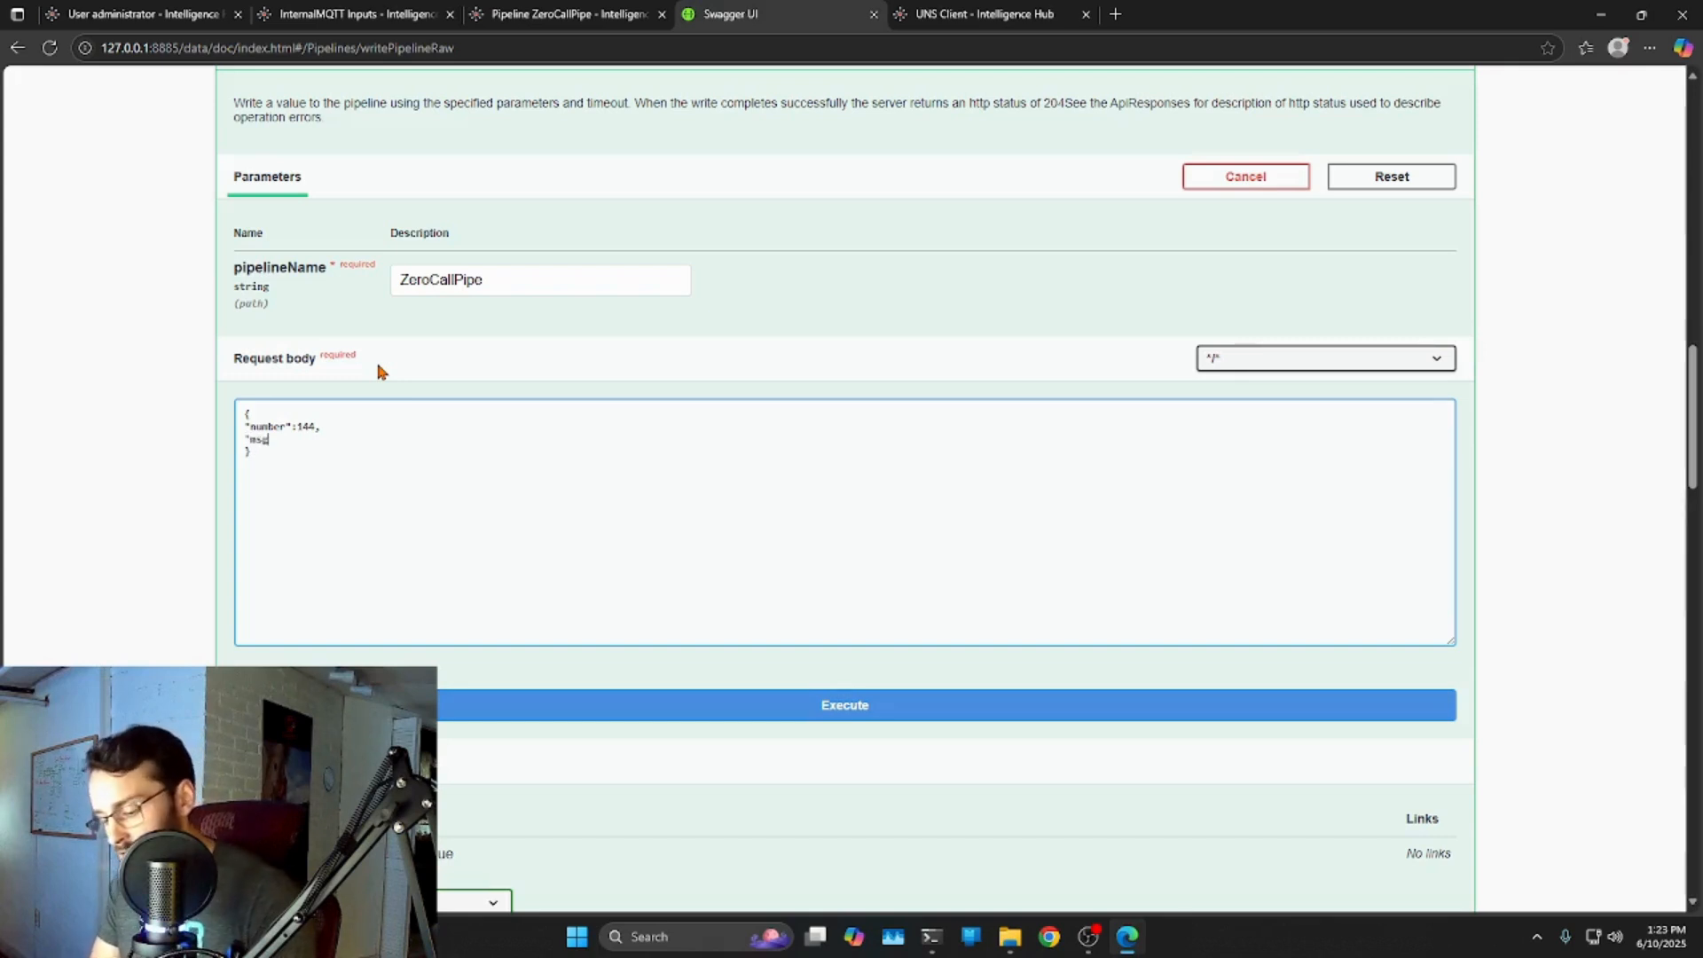
pyautogui.write(':"Hi m-')
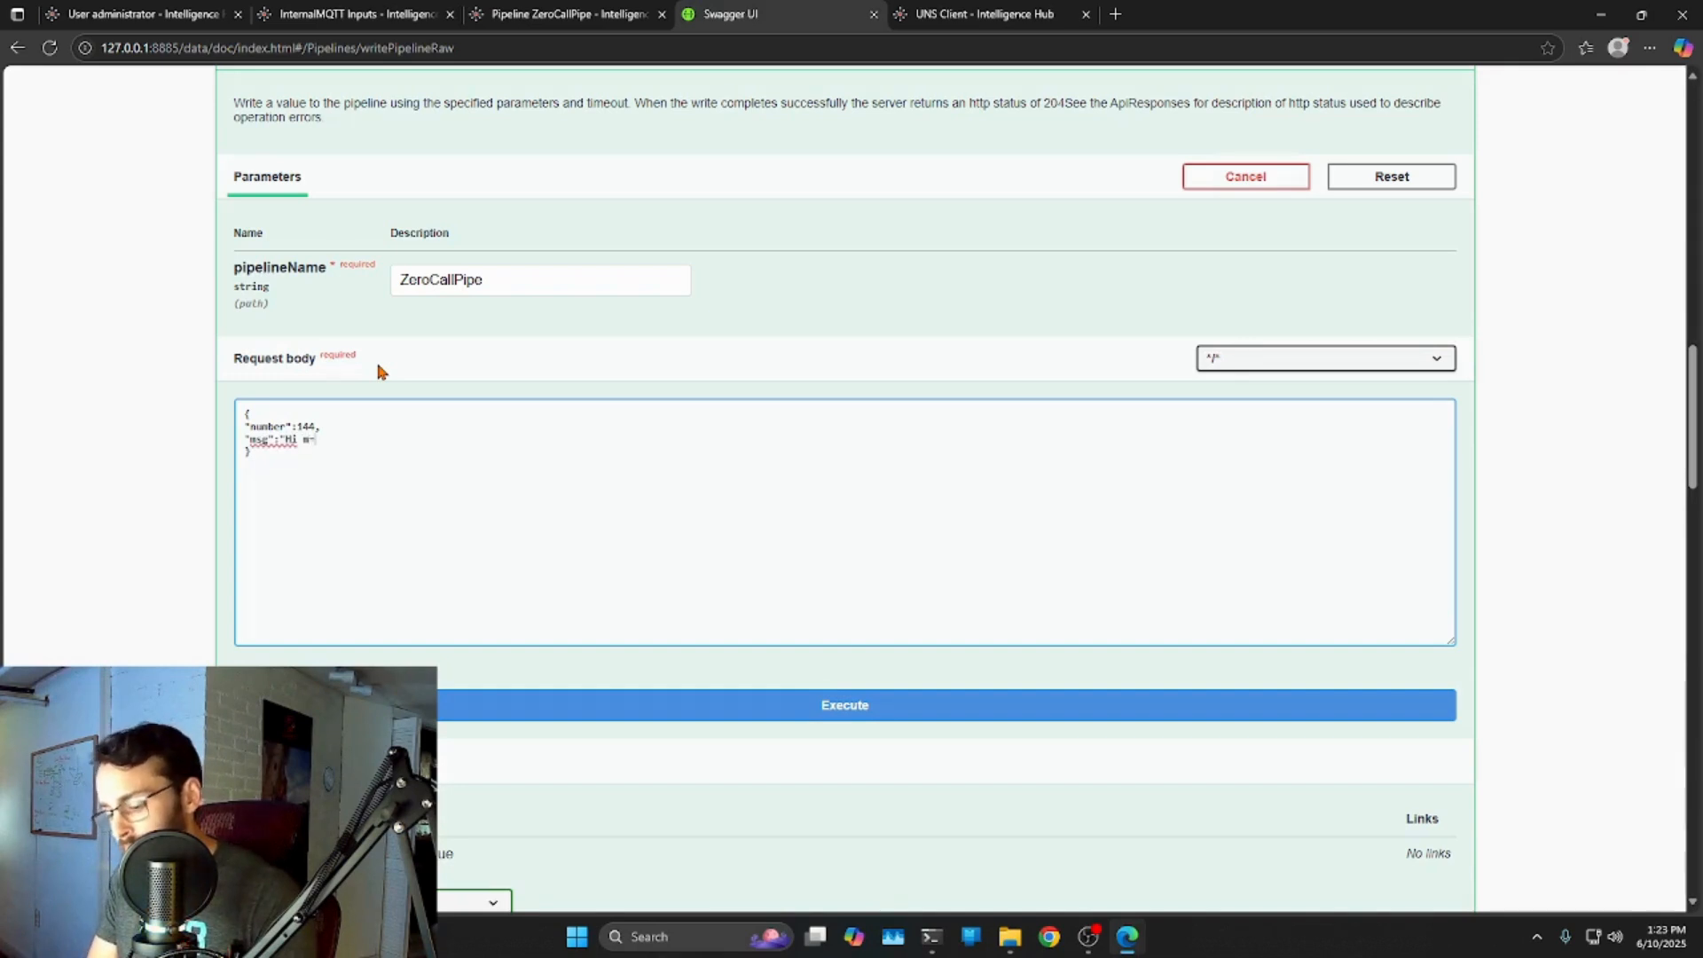
pyautogui.press('BackSpace')
pyautogui.write('Mom')
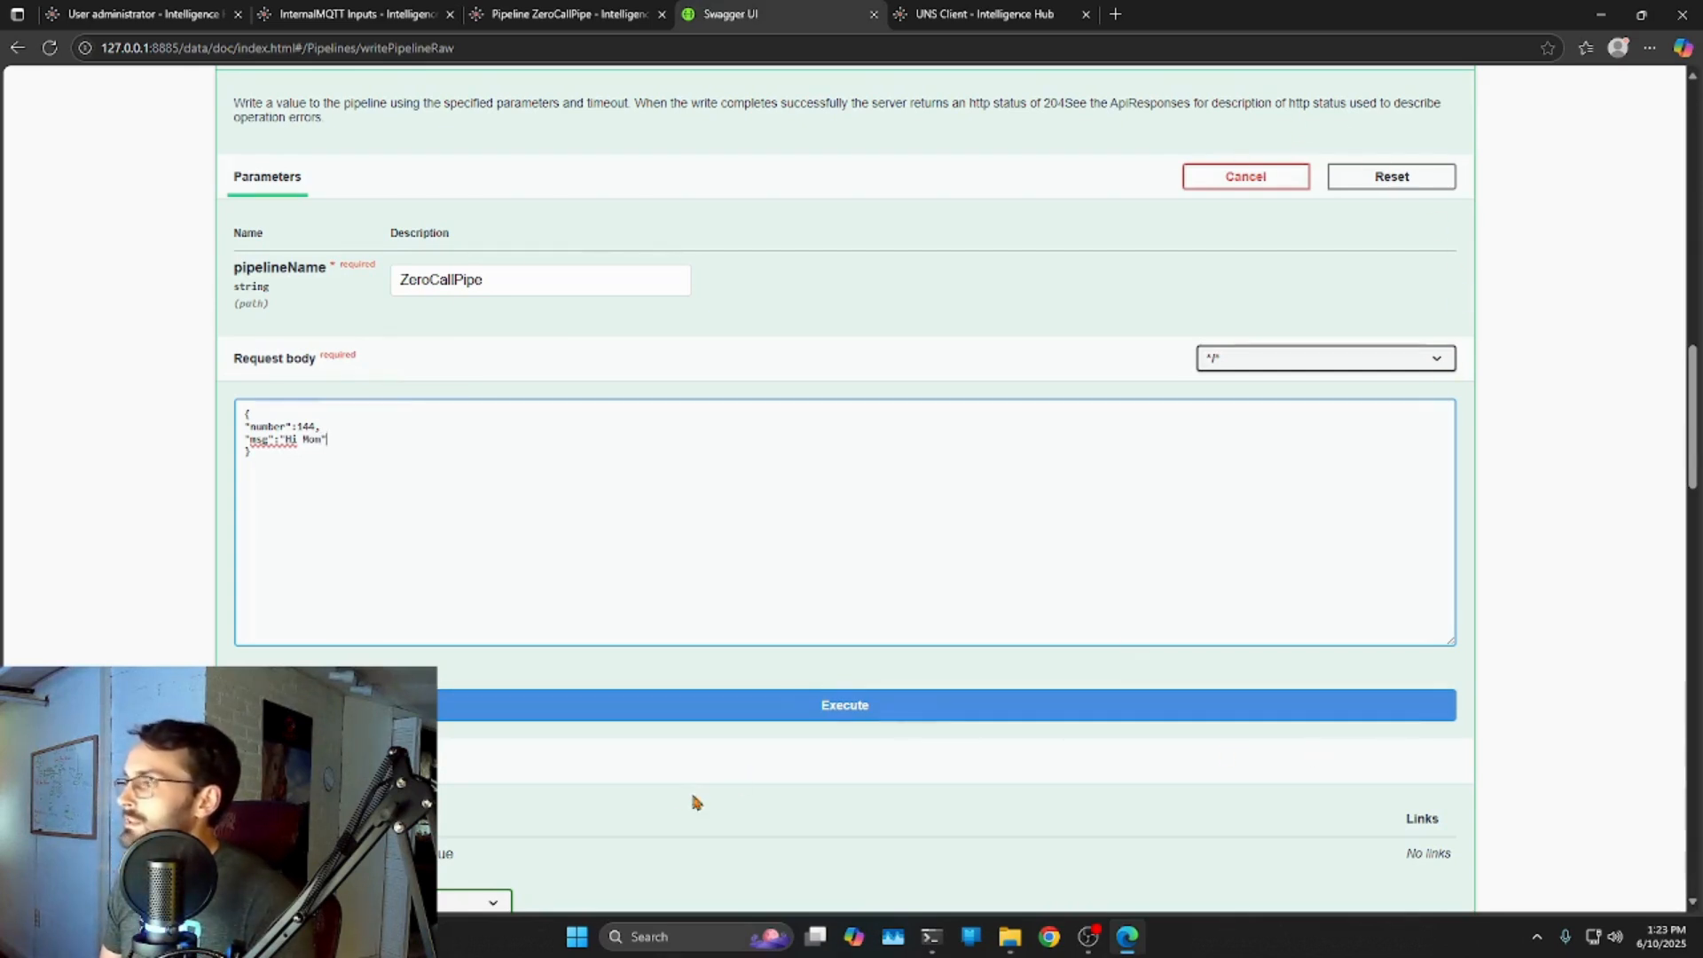
pyautogui.click(840, 721)
# Review the generated curl command and its JSON body, then scroll to the 200 response body.
pyautogui.scroll(-5, 828, 594)
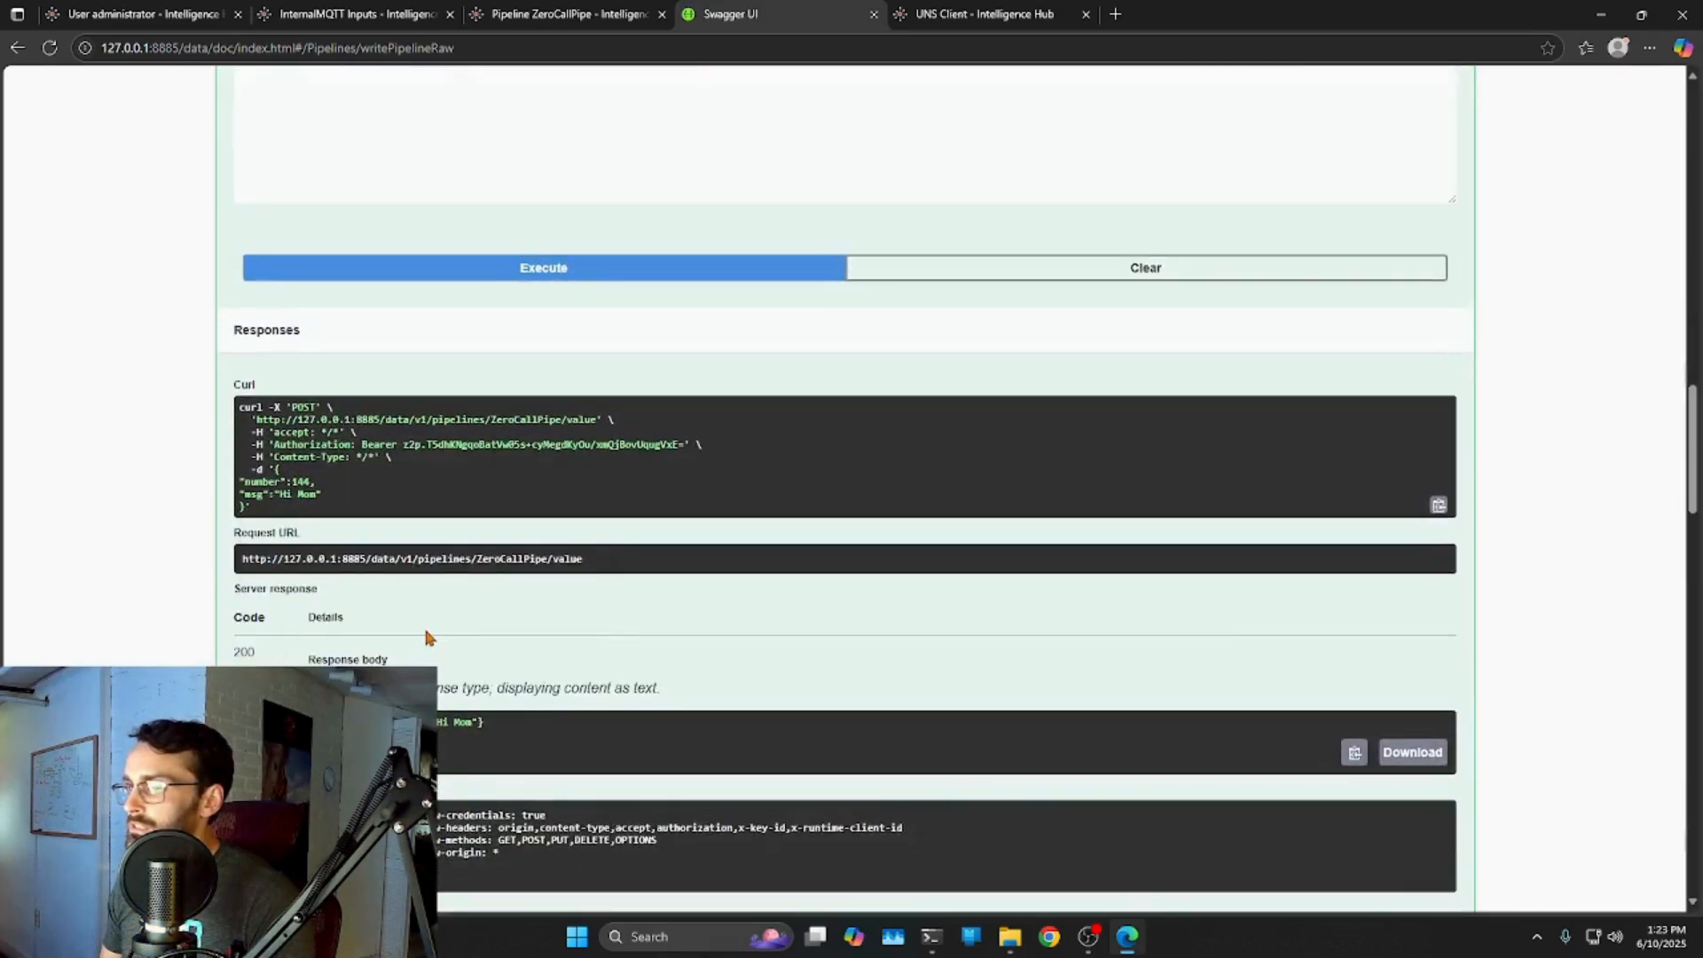
pyautogui.moveTo(241, 406); pyautogui.dragTo(340, 506)
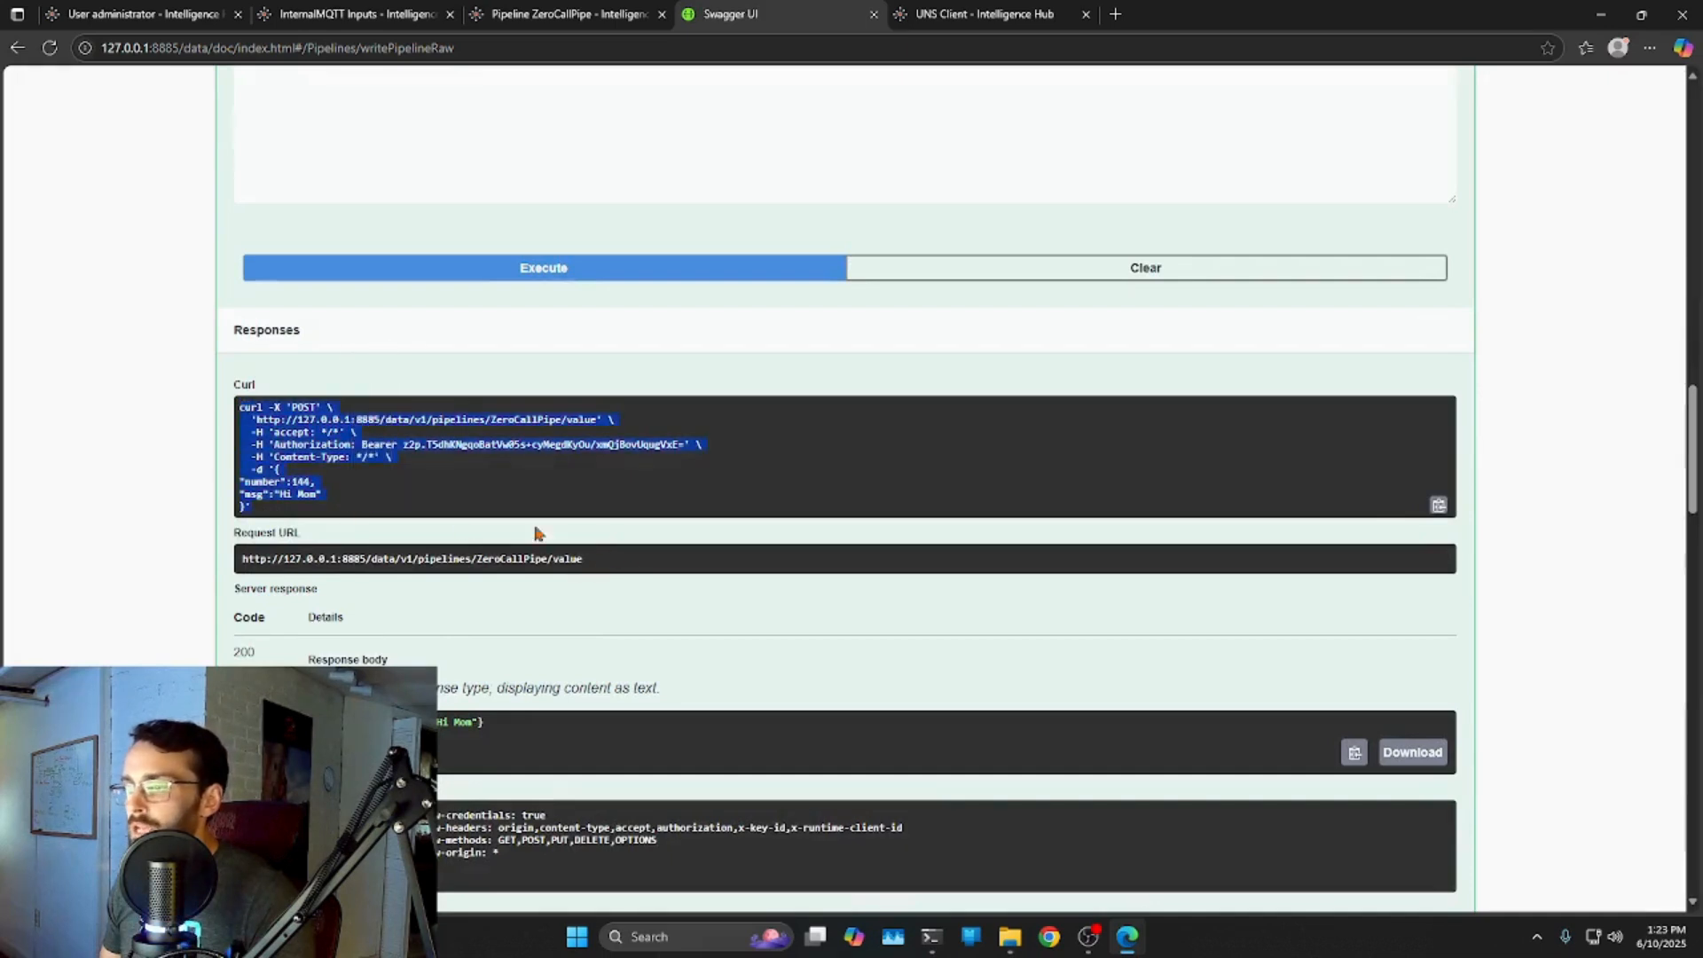
pyautogui.click(351, 444)
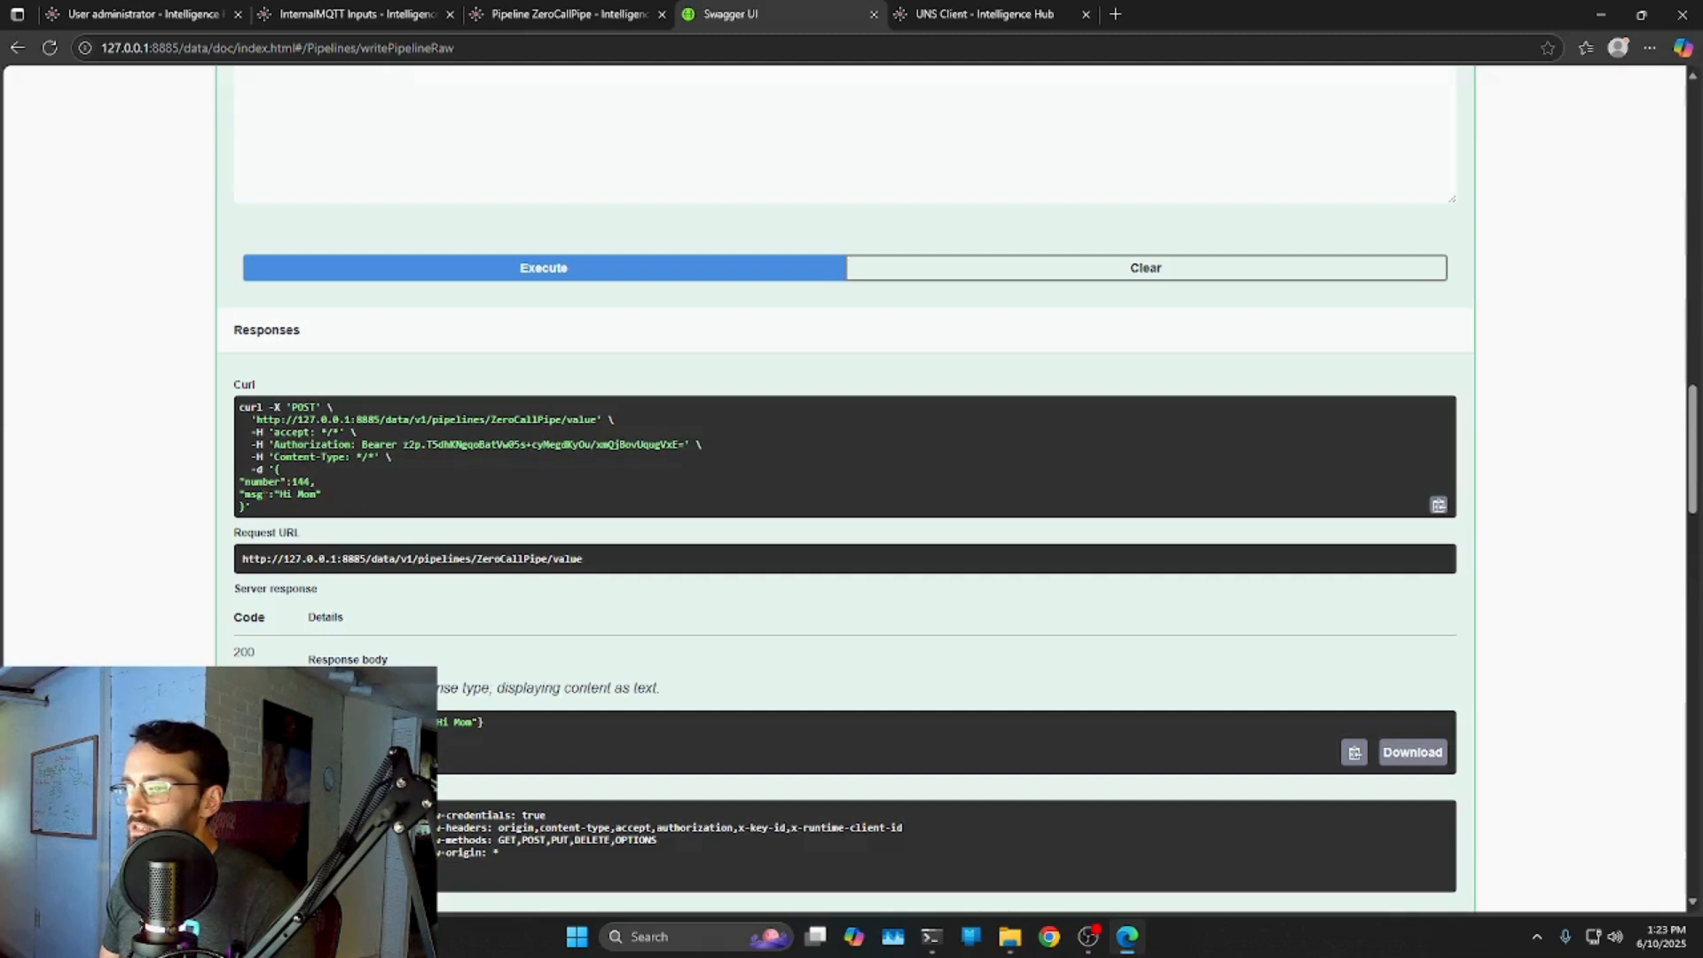
pyautogui.moveTo(273, 470); pyautogui.dragTo(635, 576)
pyautogui.click(437, 523)
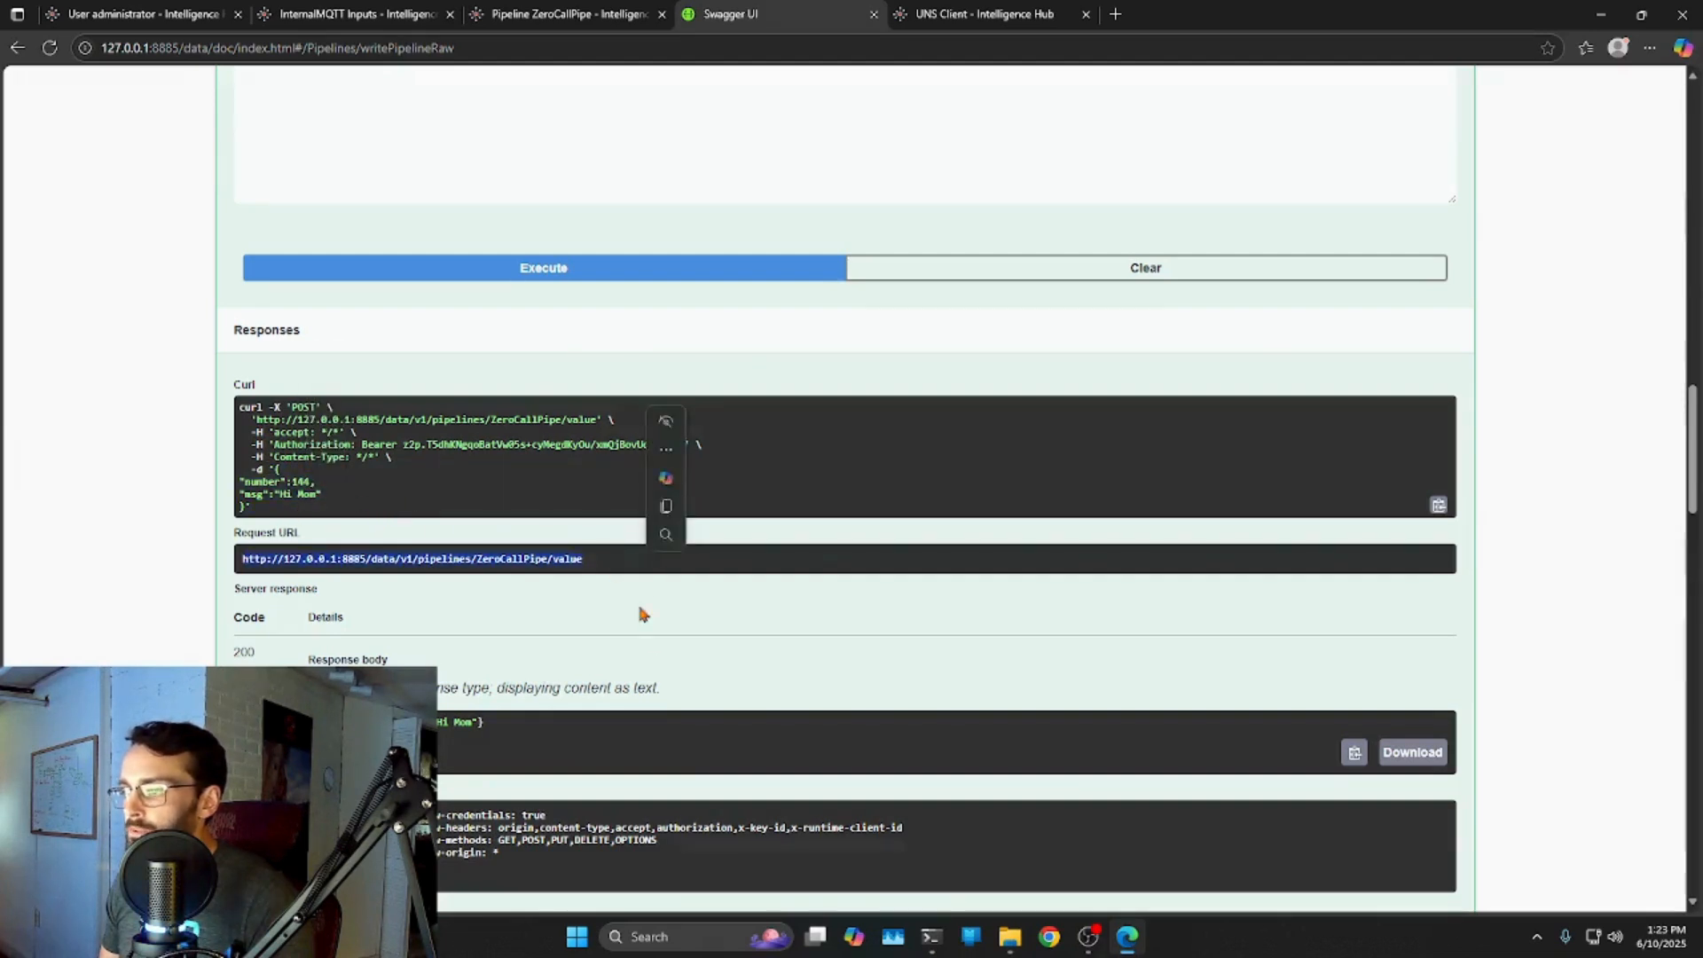
pyautogui.scroll(-2, 652, 637)
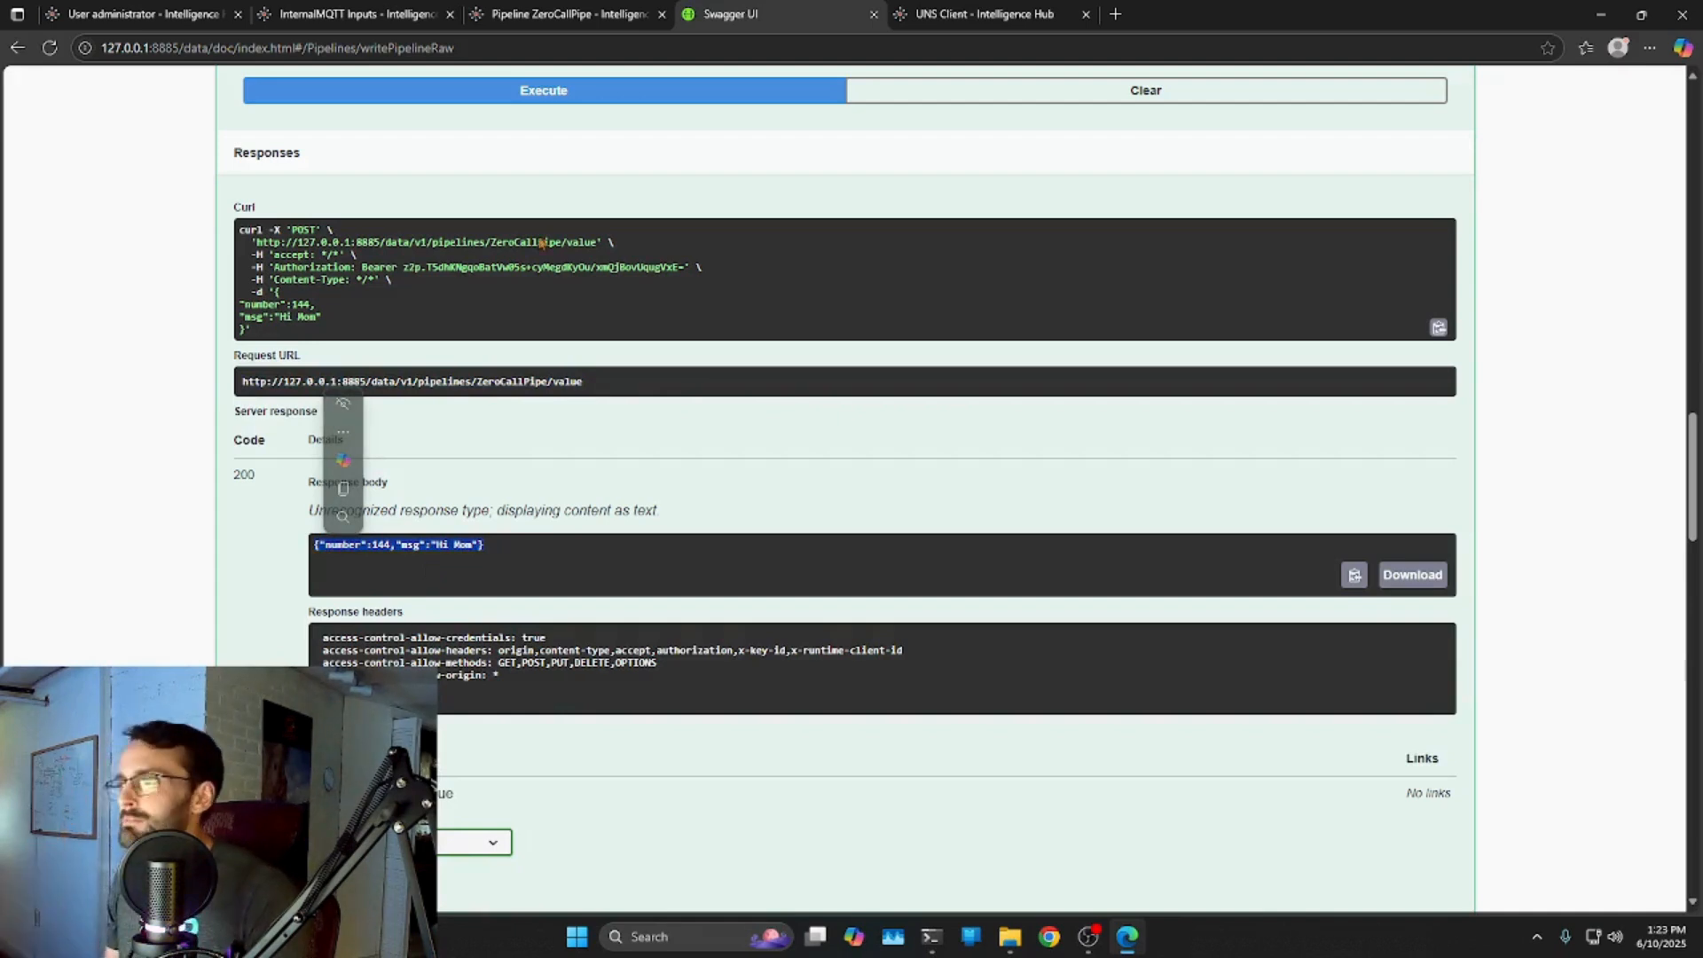
# Check APIpipe's payload (number 144, msg 'Hi Mom') in UNS Client, then return to ZeroCallPipe.
pyautogui.click(565, 14)
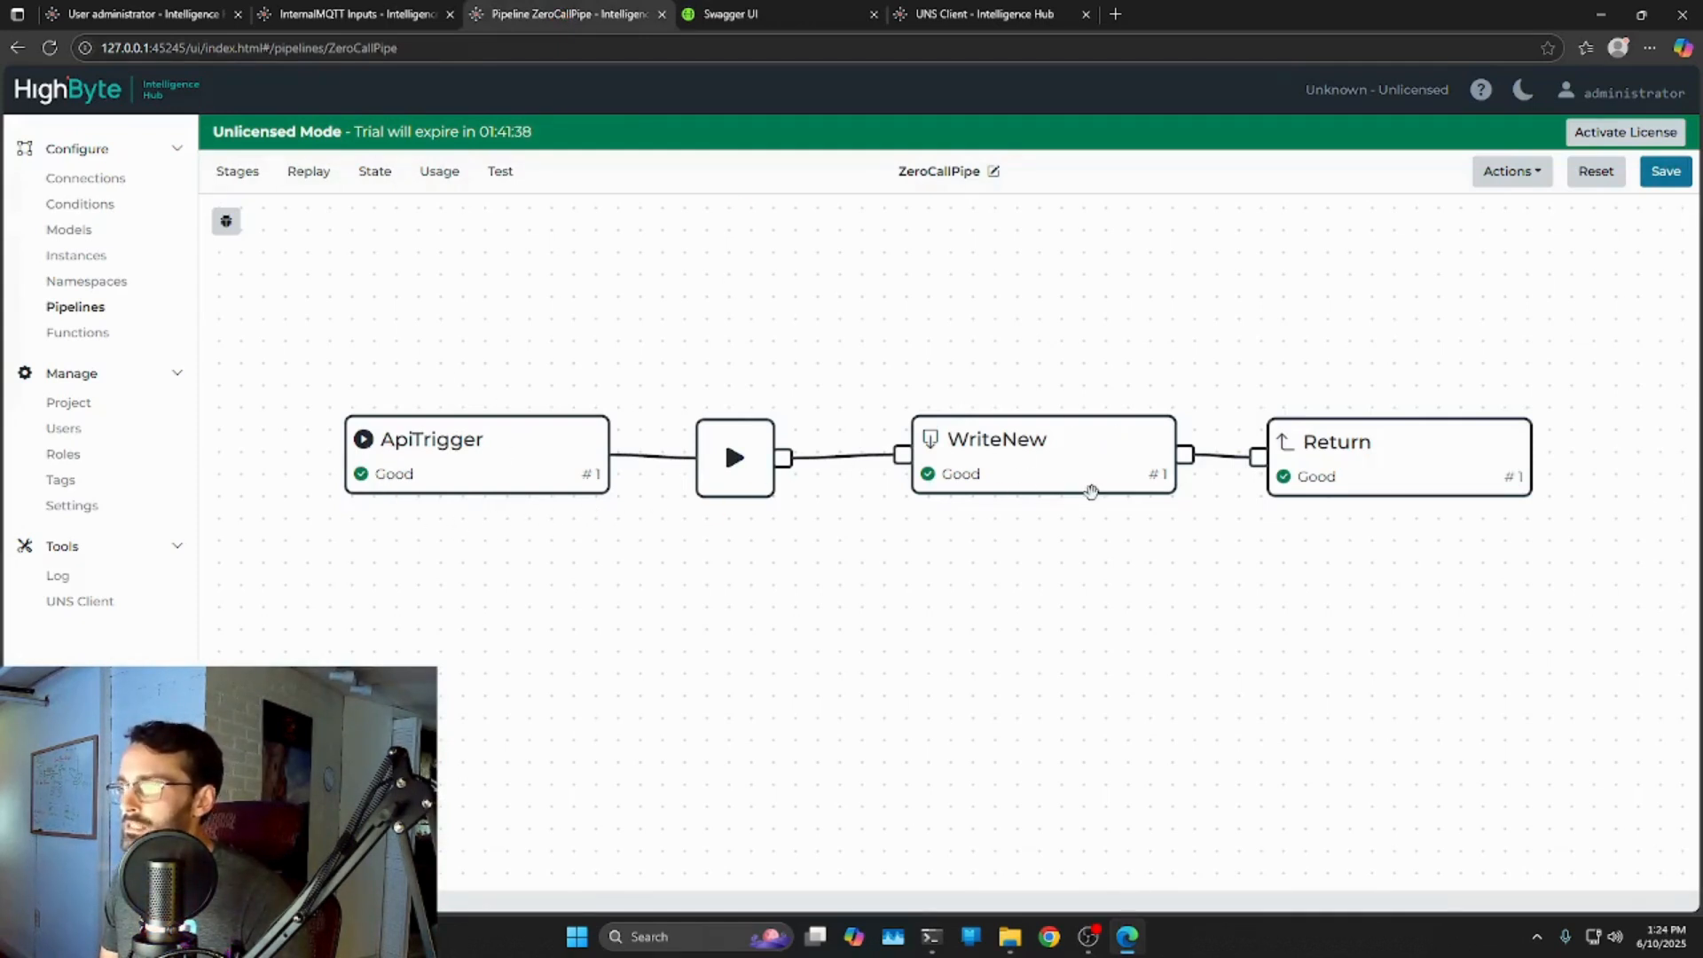
pyautogui.click(985, 14)
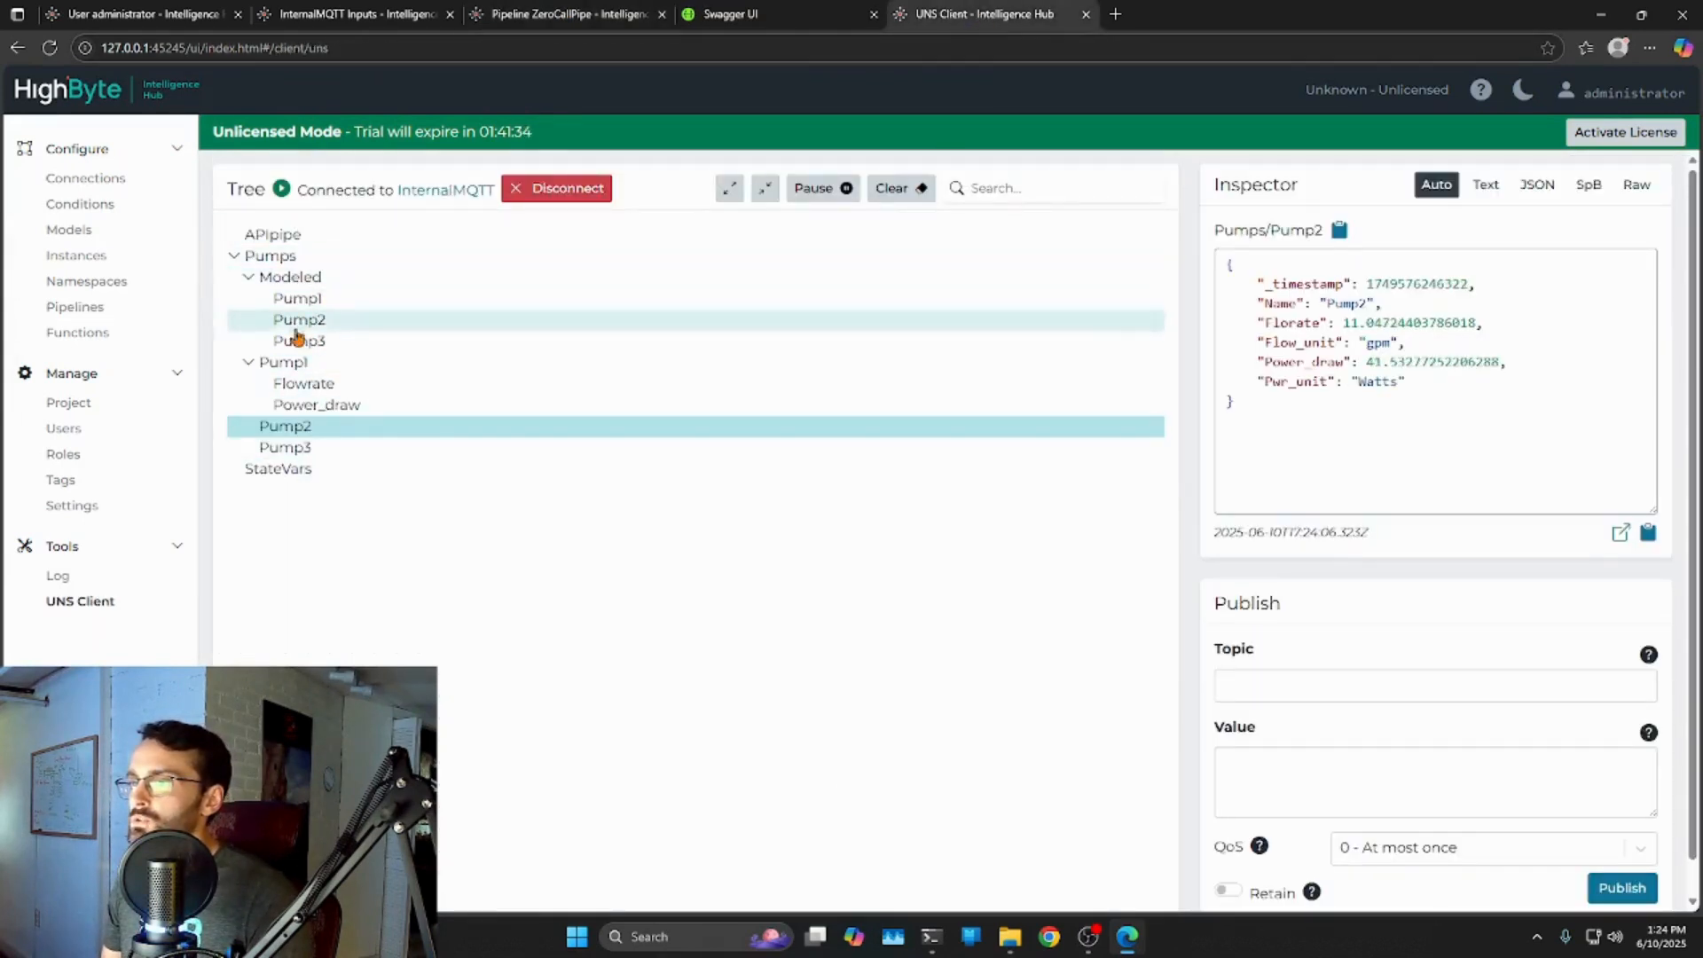
pyautogui.click(248, 235)
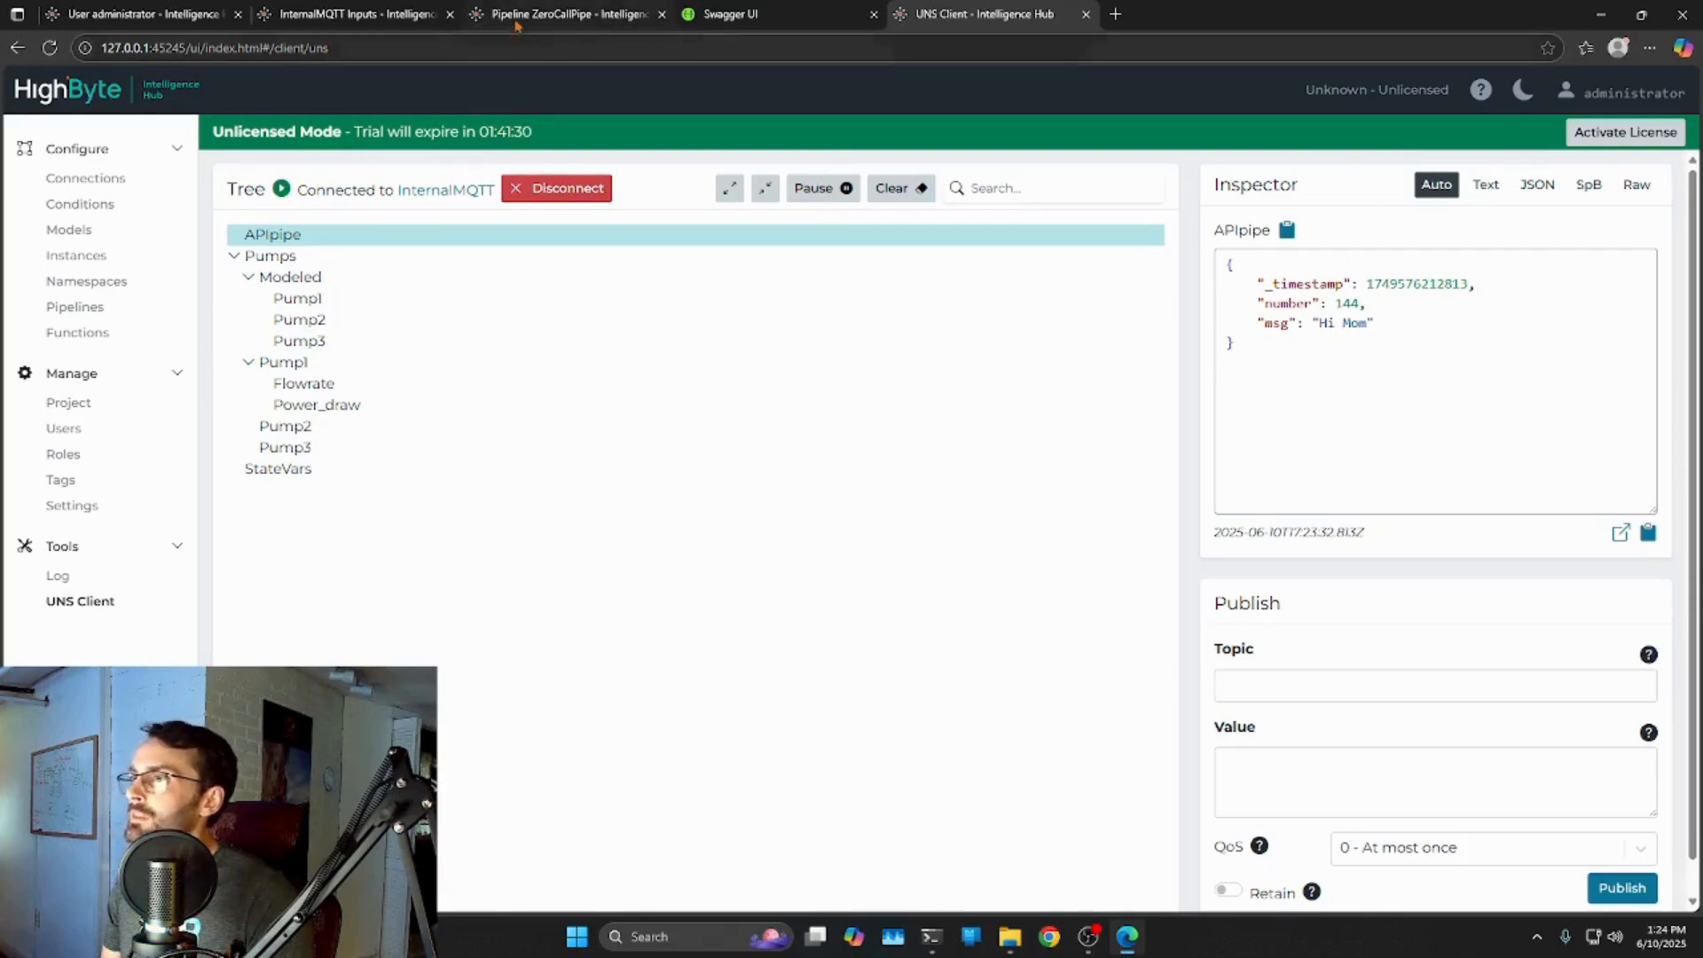
pyautogui.click(560, 19)
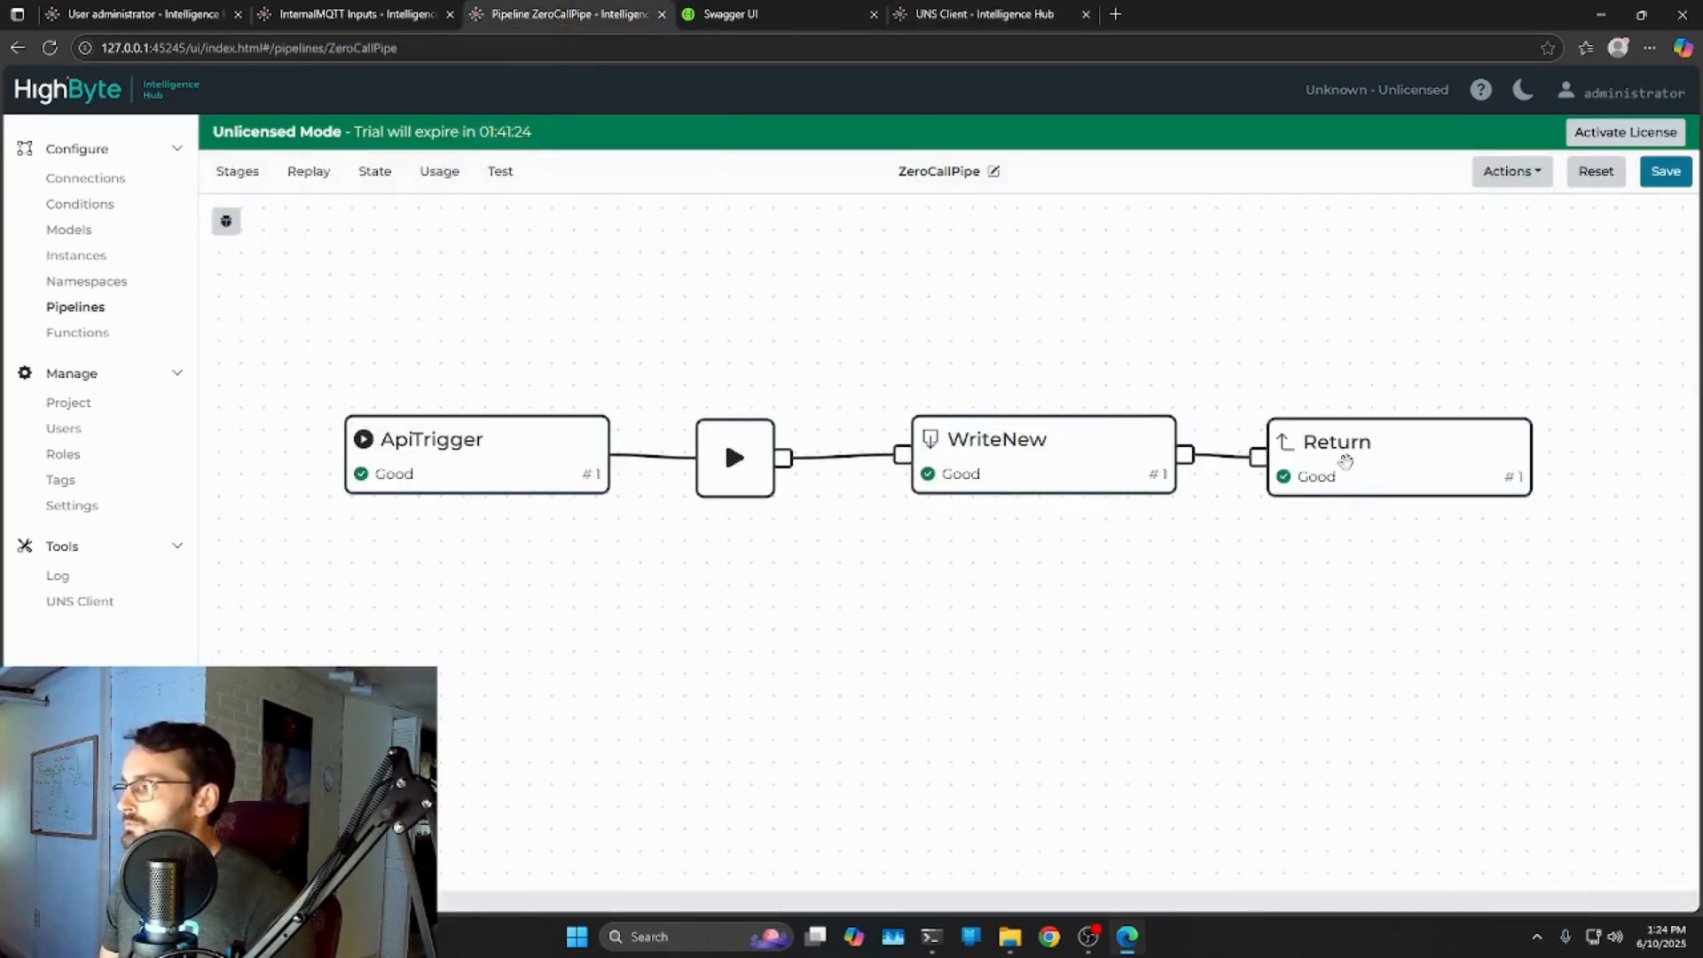
# Move the Return stage further right and delete its link from WriteNew.
pyautogui.click(1343, 456)
pyautogui.moveTo(1240, 557); pyautogui.dragTo(777, 567)
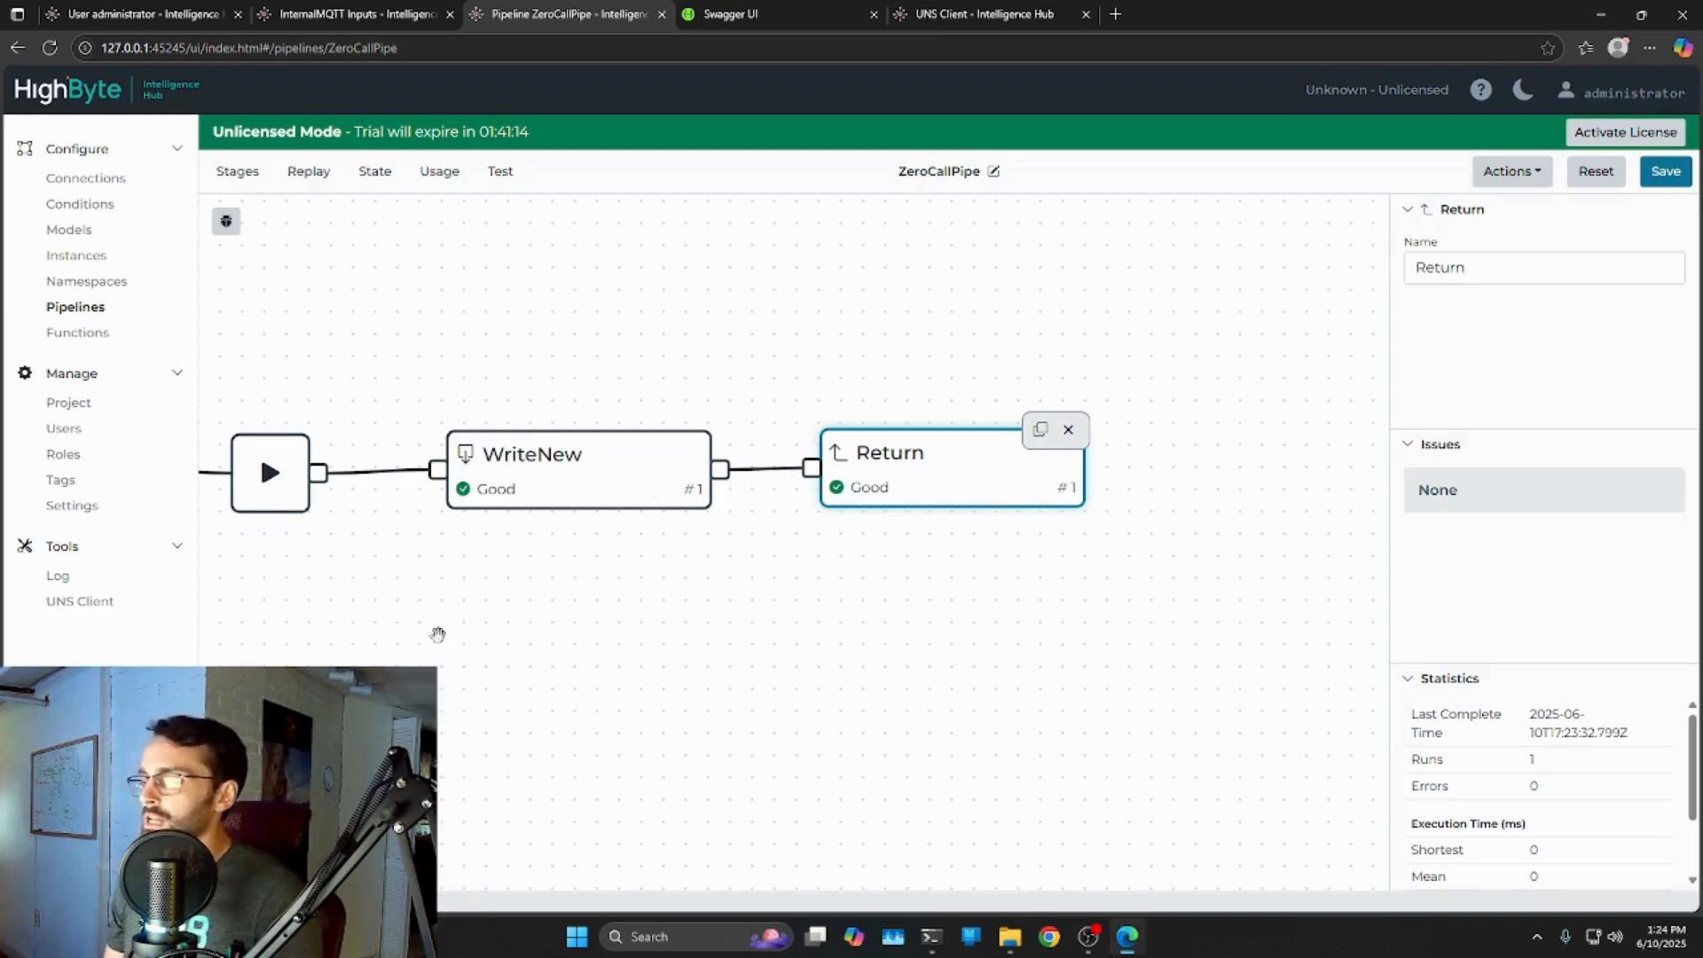
pyautogui.moveTo(445, 671); pyautogui.dragTo(642, 634)
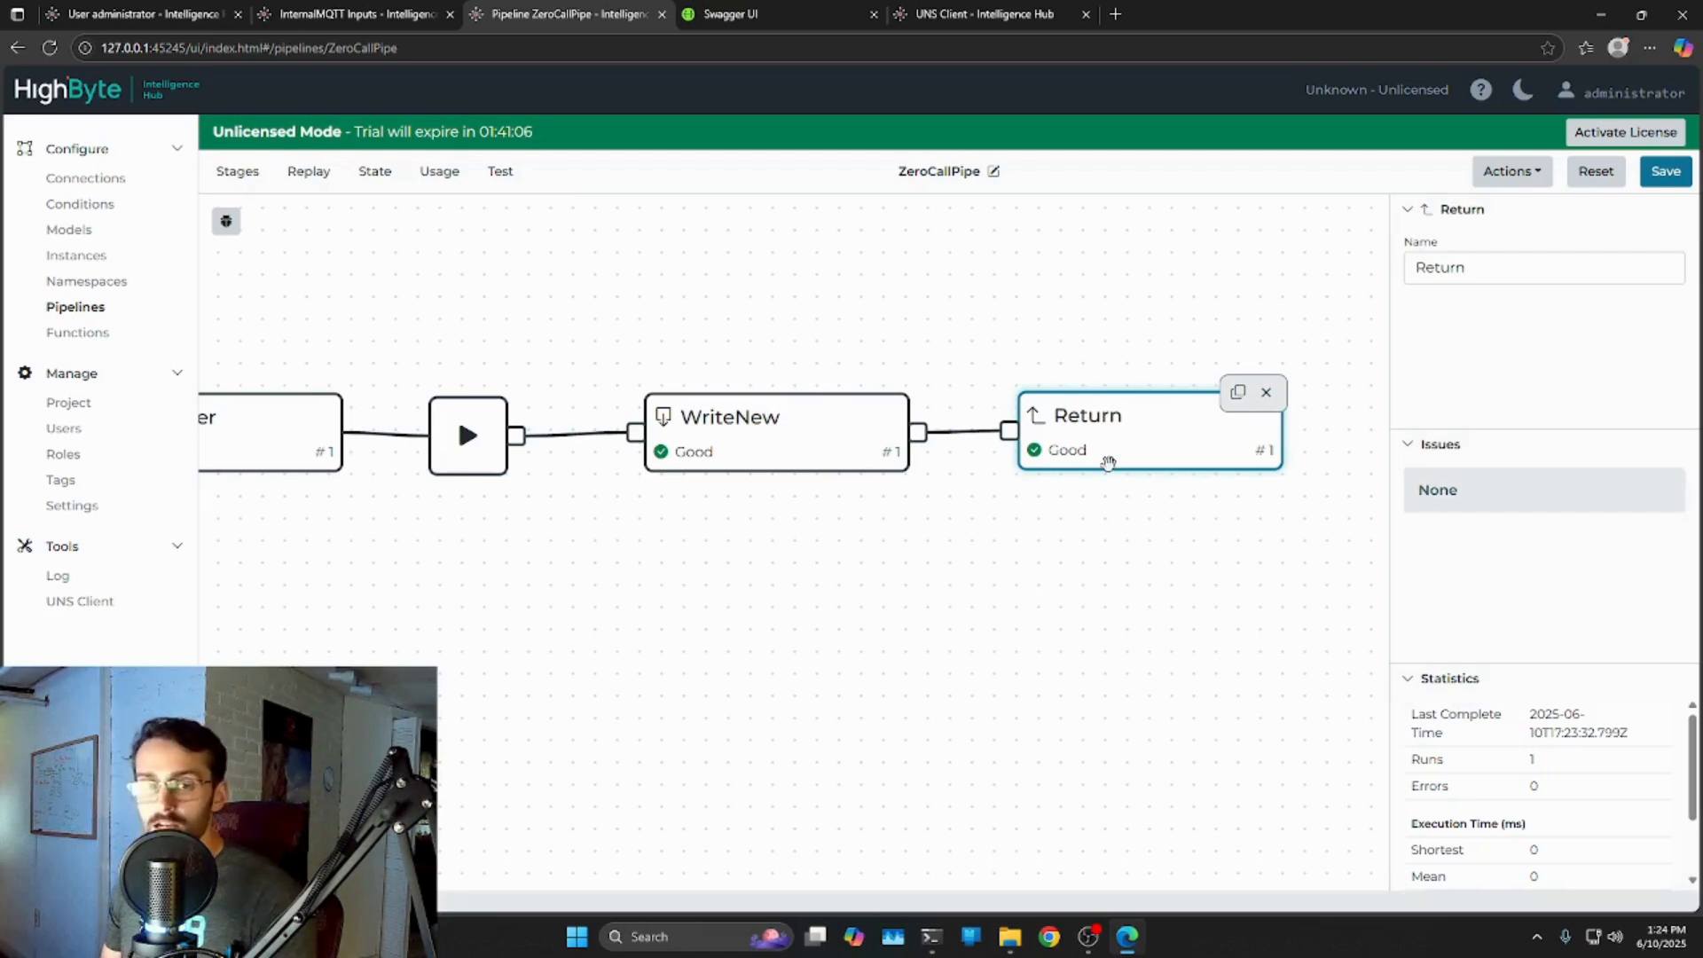
pyautogui.moveTo(957, 602); pyautogui.dragTo(579, 673)
pyautogui.moveTo(726, 529); pyautogui.dragTo(1176, 479)
pyautogui.click(781, 541)
pyautogui.click(756, 502)
# Insert a Common Transform stage between WriteNew and Return and wire both links.
pyautogui.click(238, 174)
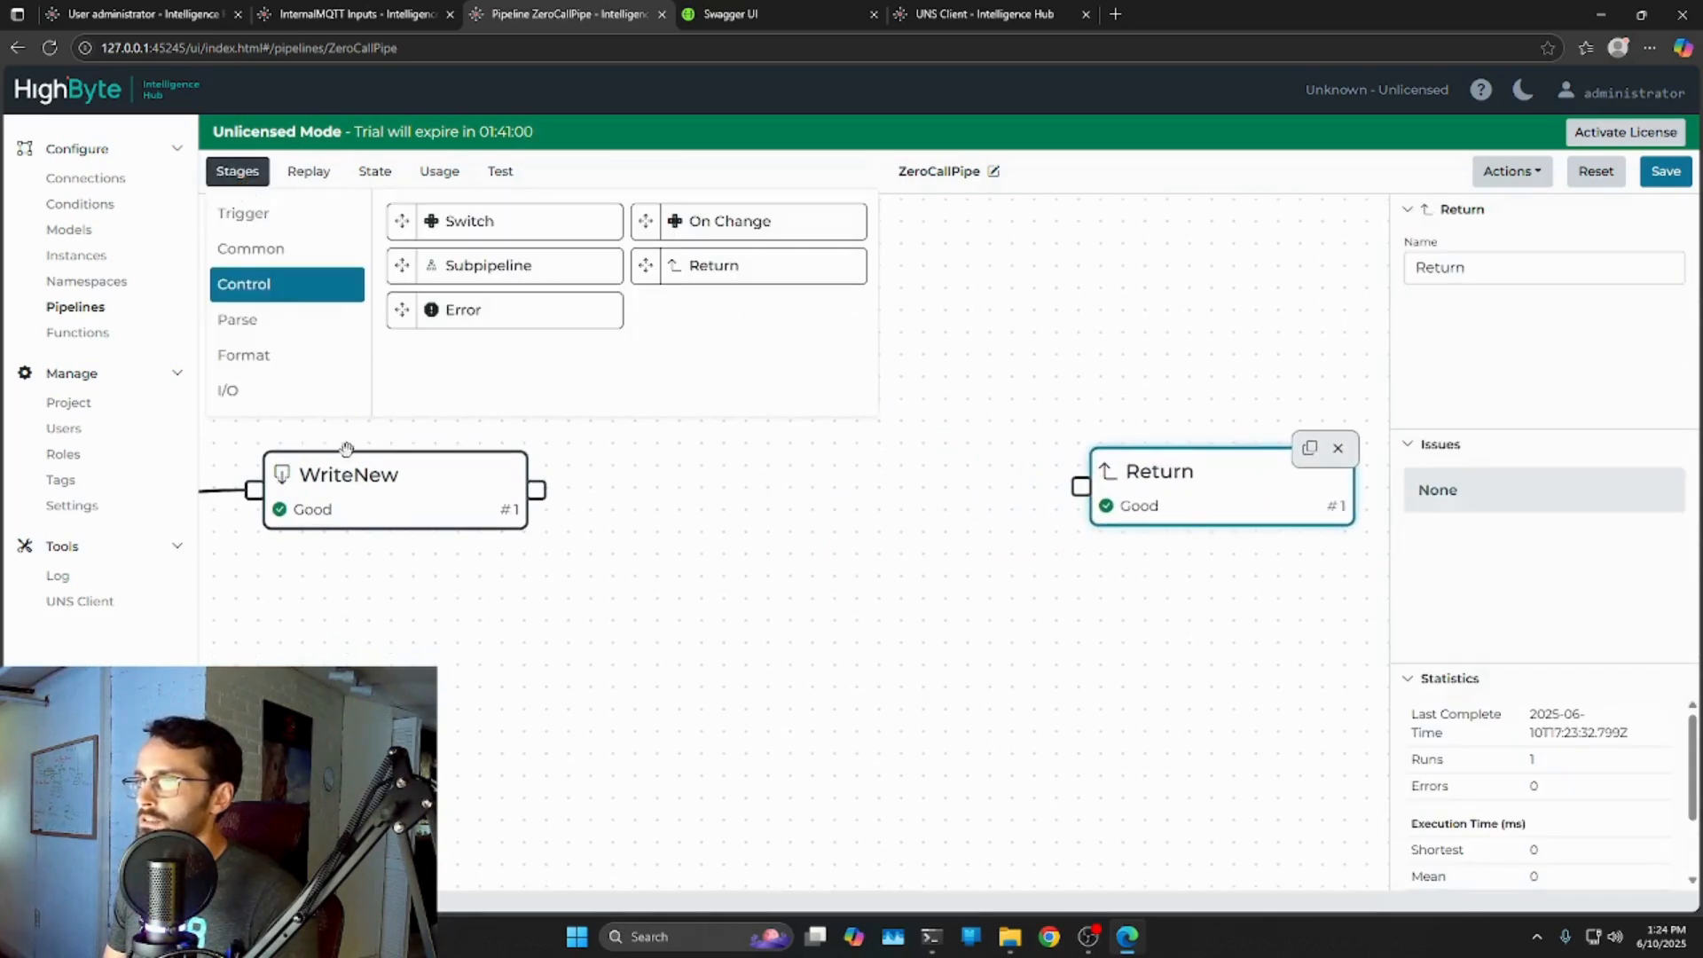
pyautogui.click(275, 257)
pyautogui.moveTo(459, 221); pyautogui.dragTo(901, 674)
pyautogui.moveTo(531, 475); pyautogui.dragTo(660, 485)
pyautogui.moveTo(942, 485); pyautogui.dragTo(1074, 471)
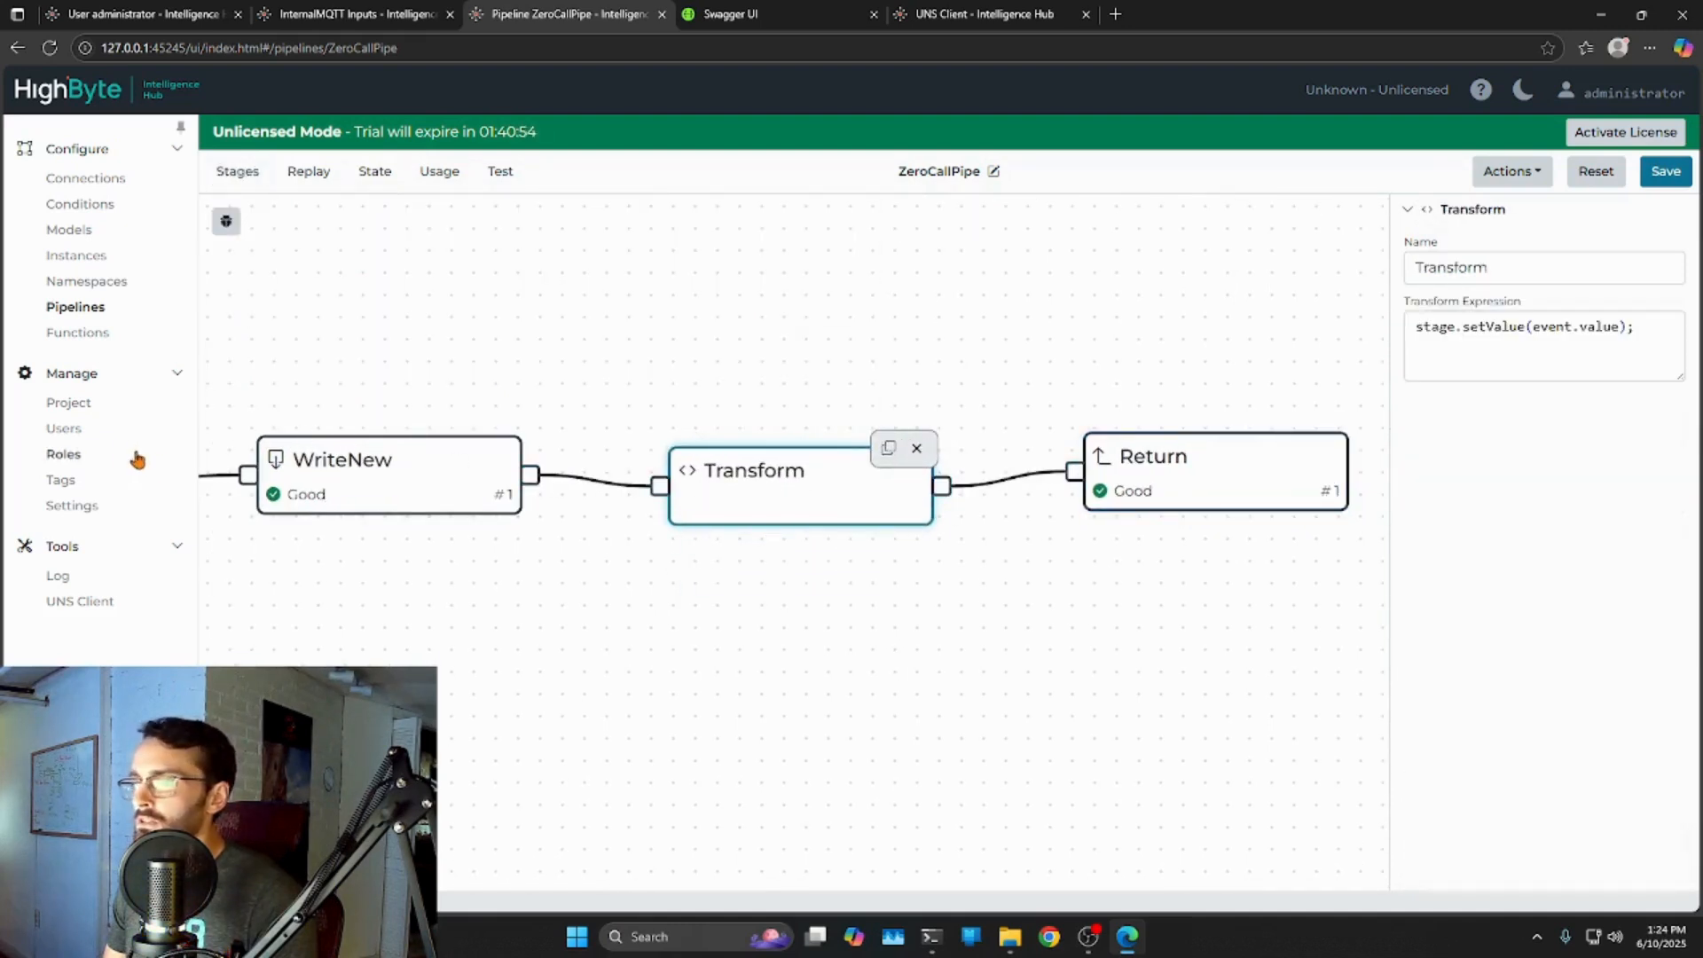
# Open Functions in a new logged-in hub tab, then widen the panel to edit the Transform expression.
pyautogui.middleClick(93, 335)
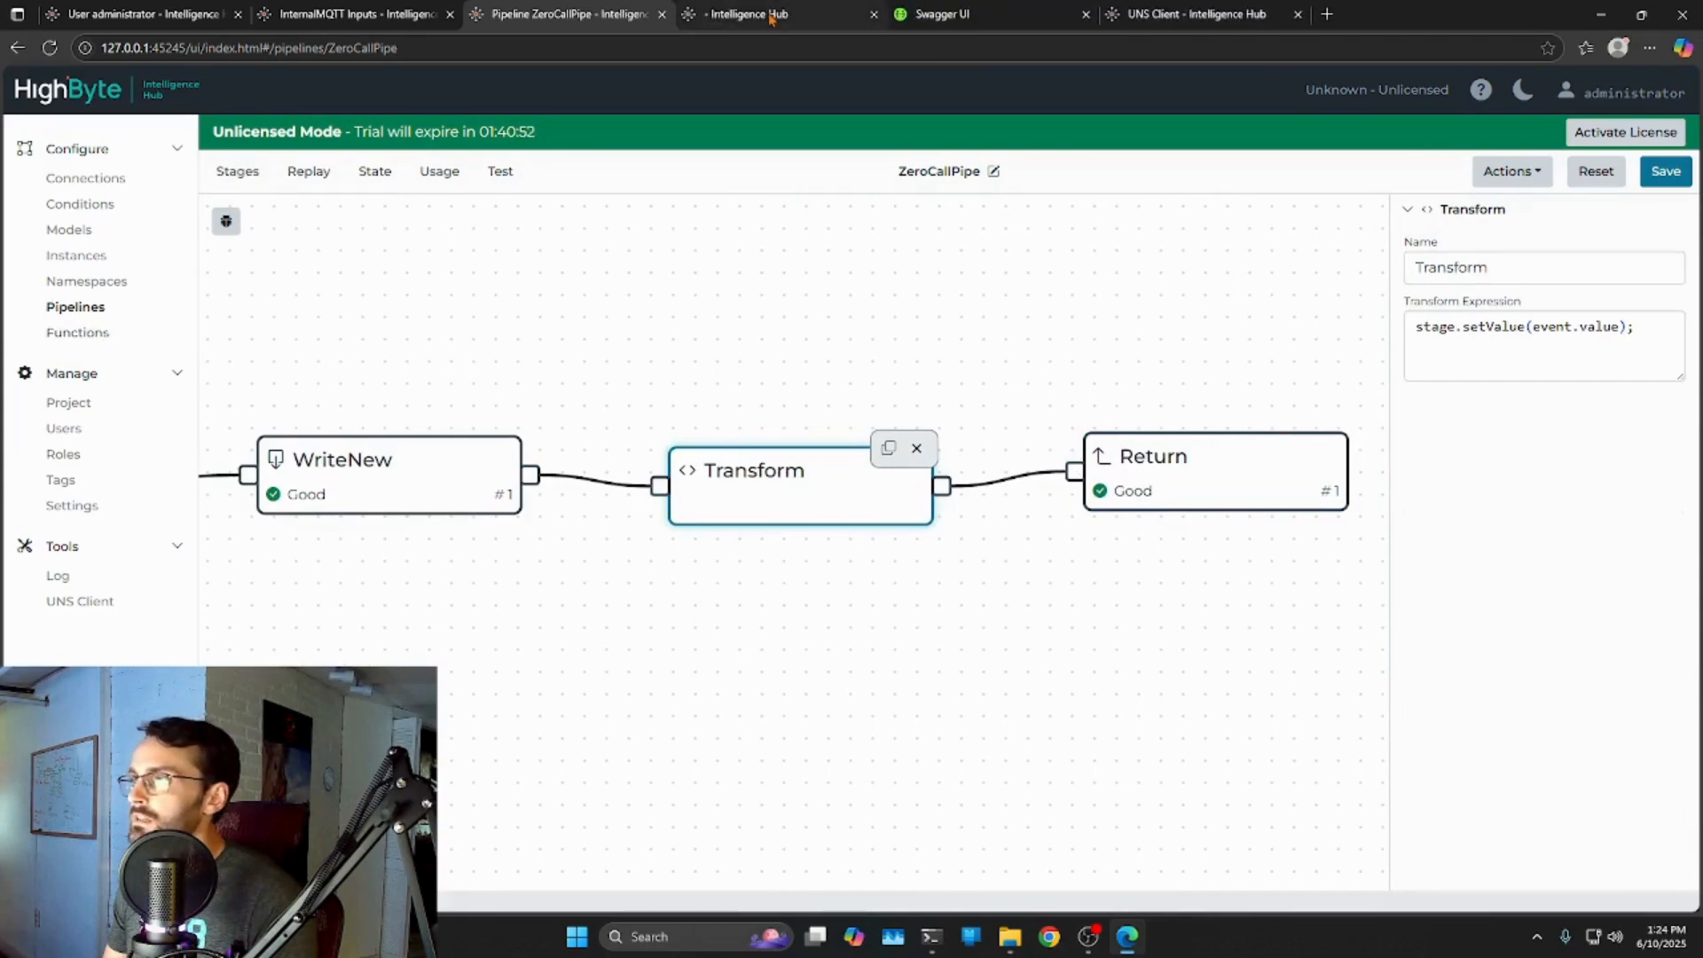
pyautogui.click(796, 26)
pyautogui.click(1011, 598)
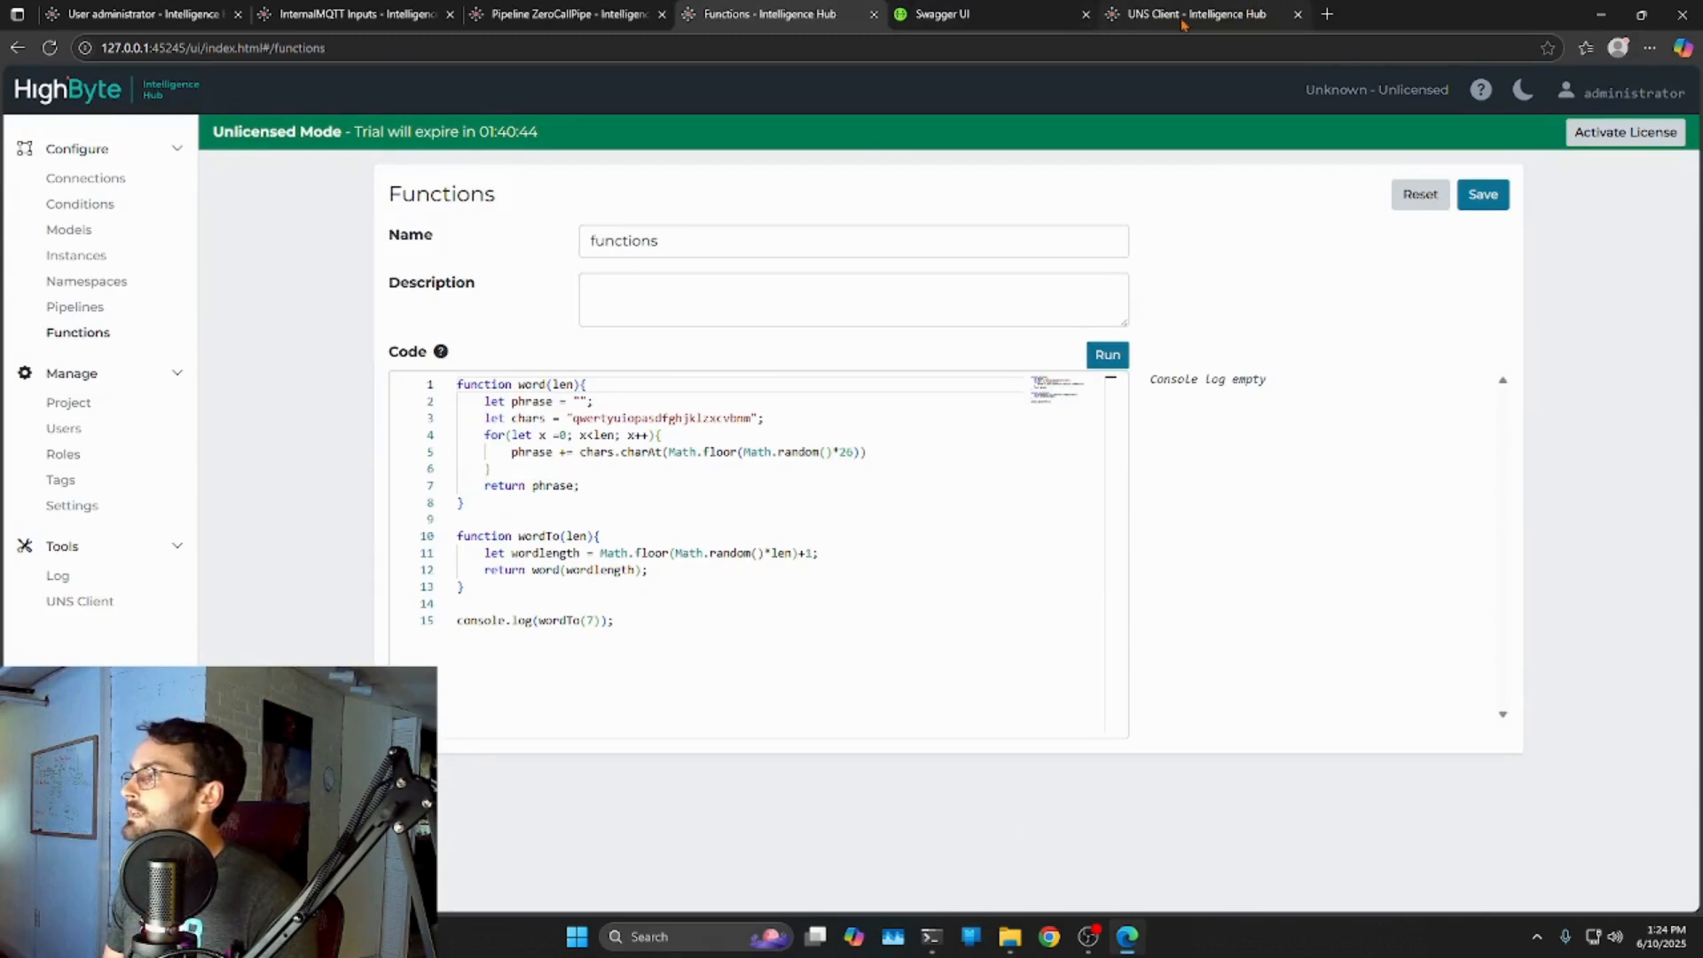
pyautogui.click(567, 14)
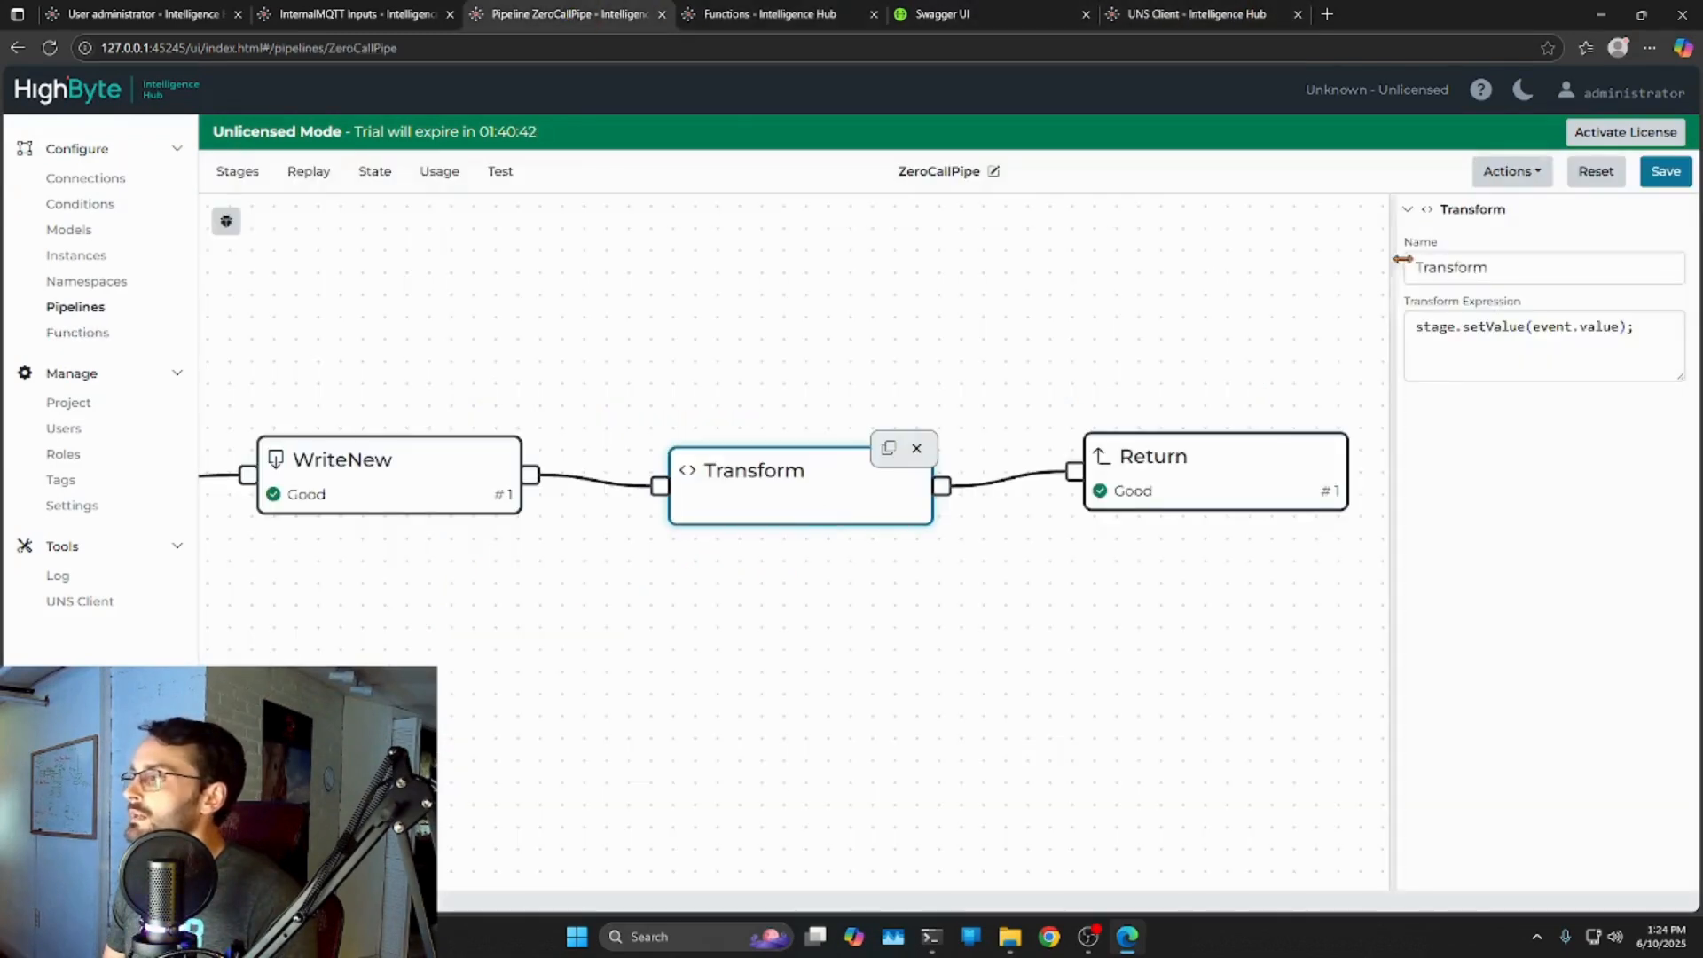
pyautogui.moveTo(1389, 350); pyautogui.dragTo(1032, 304)
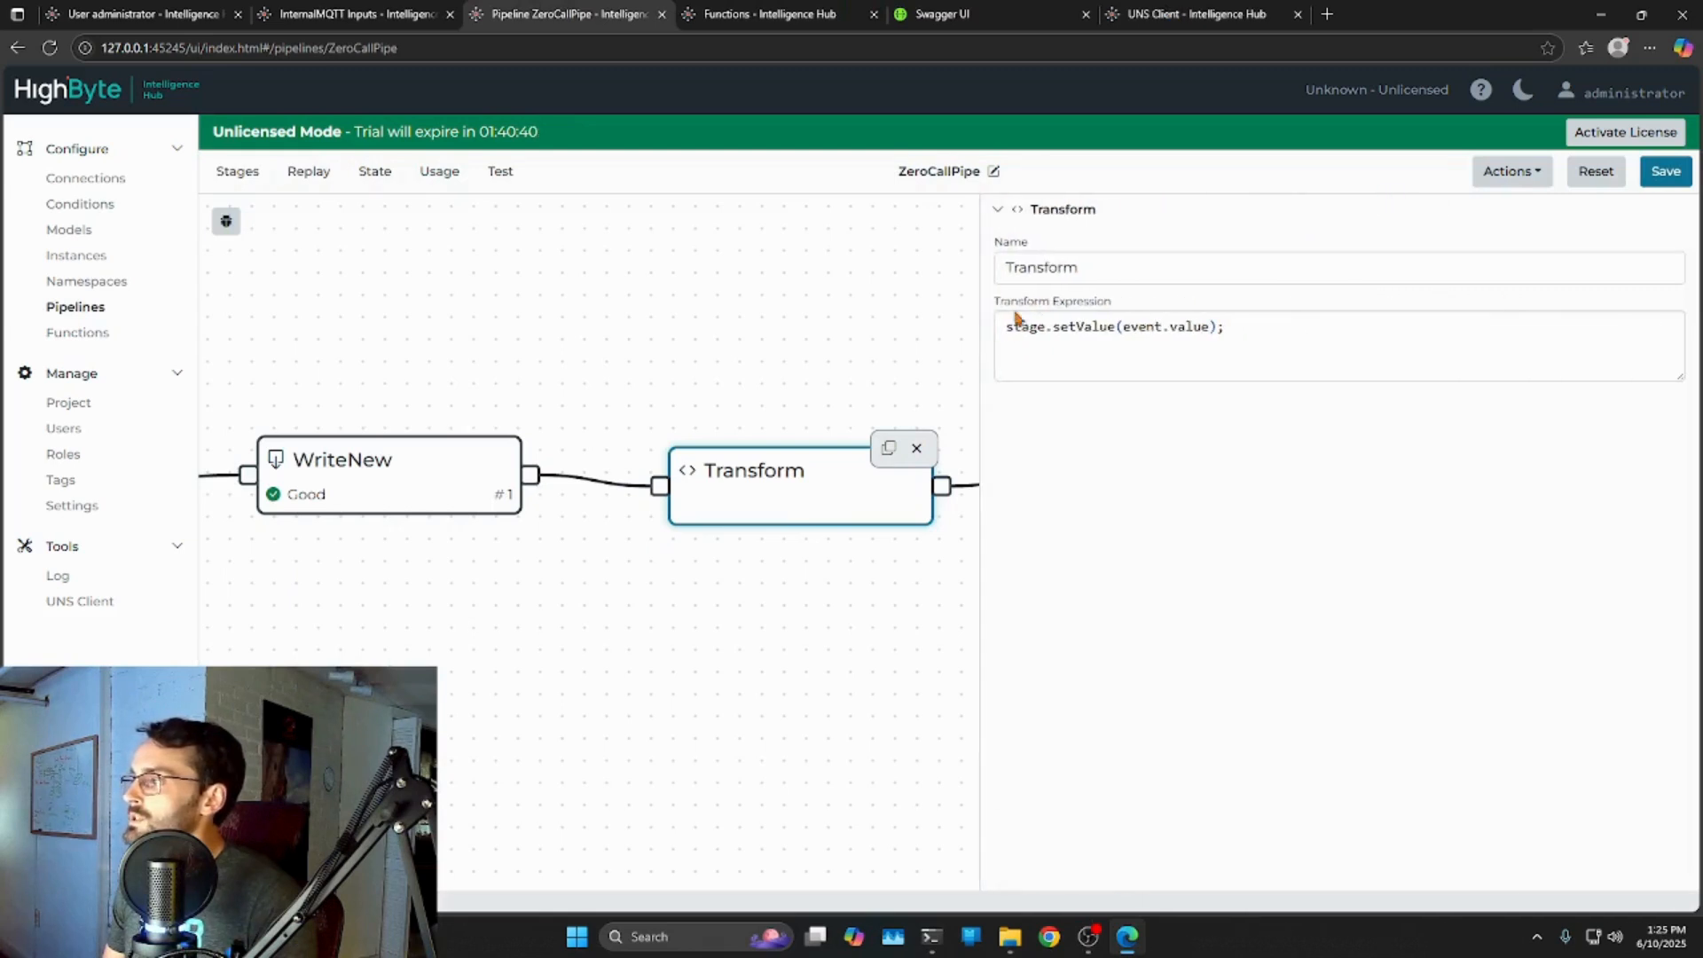
pyautogui.click(1015, 326)
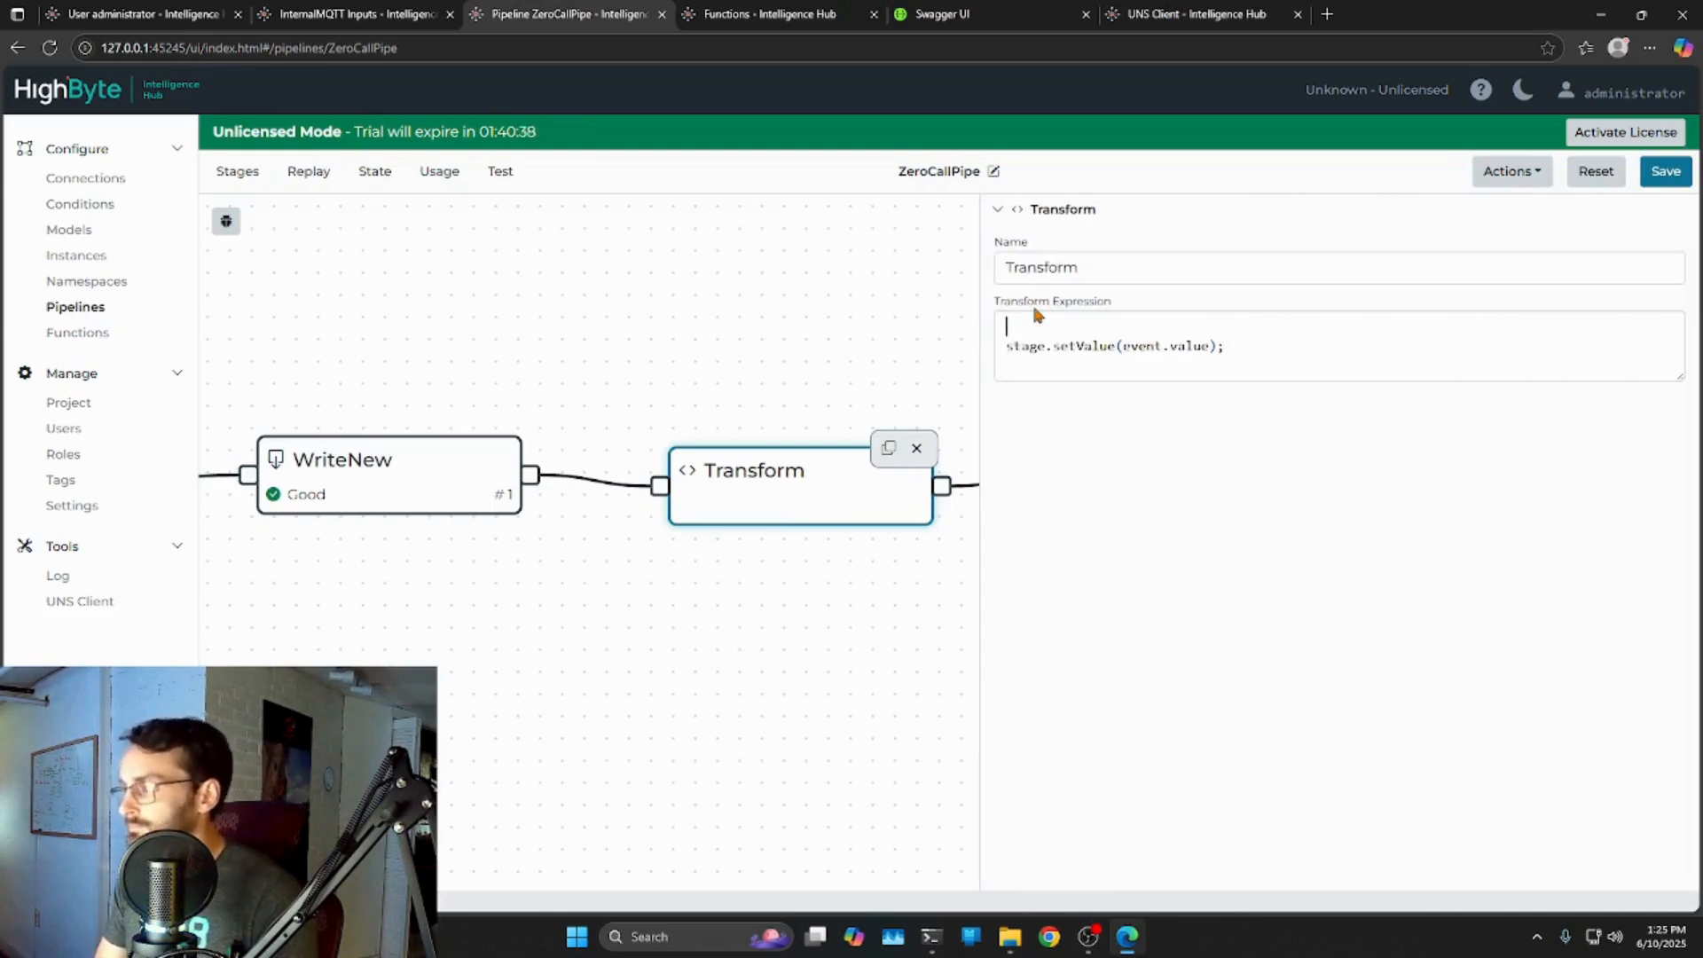
# Add event.value.word = word(7); to the Transform expression and save the pipeline.
pyautogui.write('event.value.word = word(')
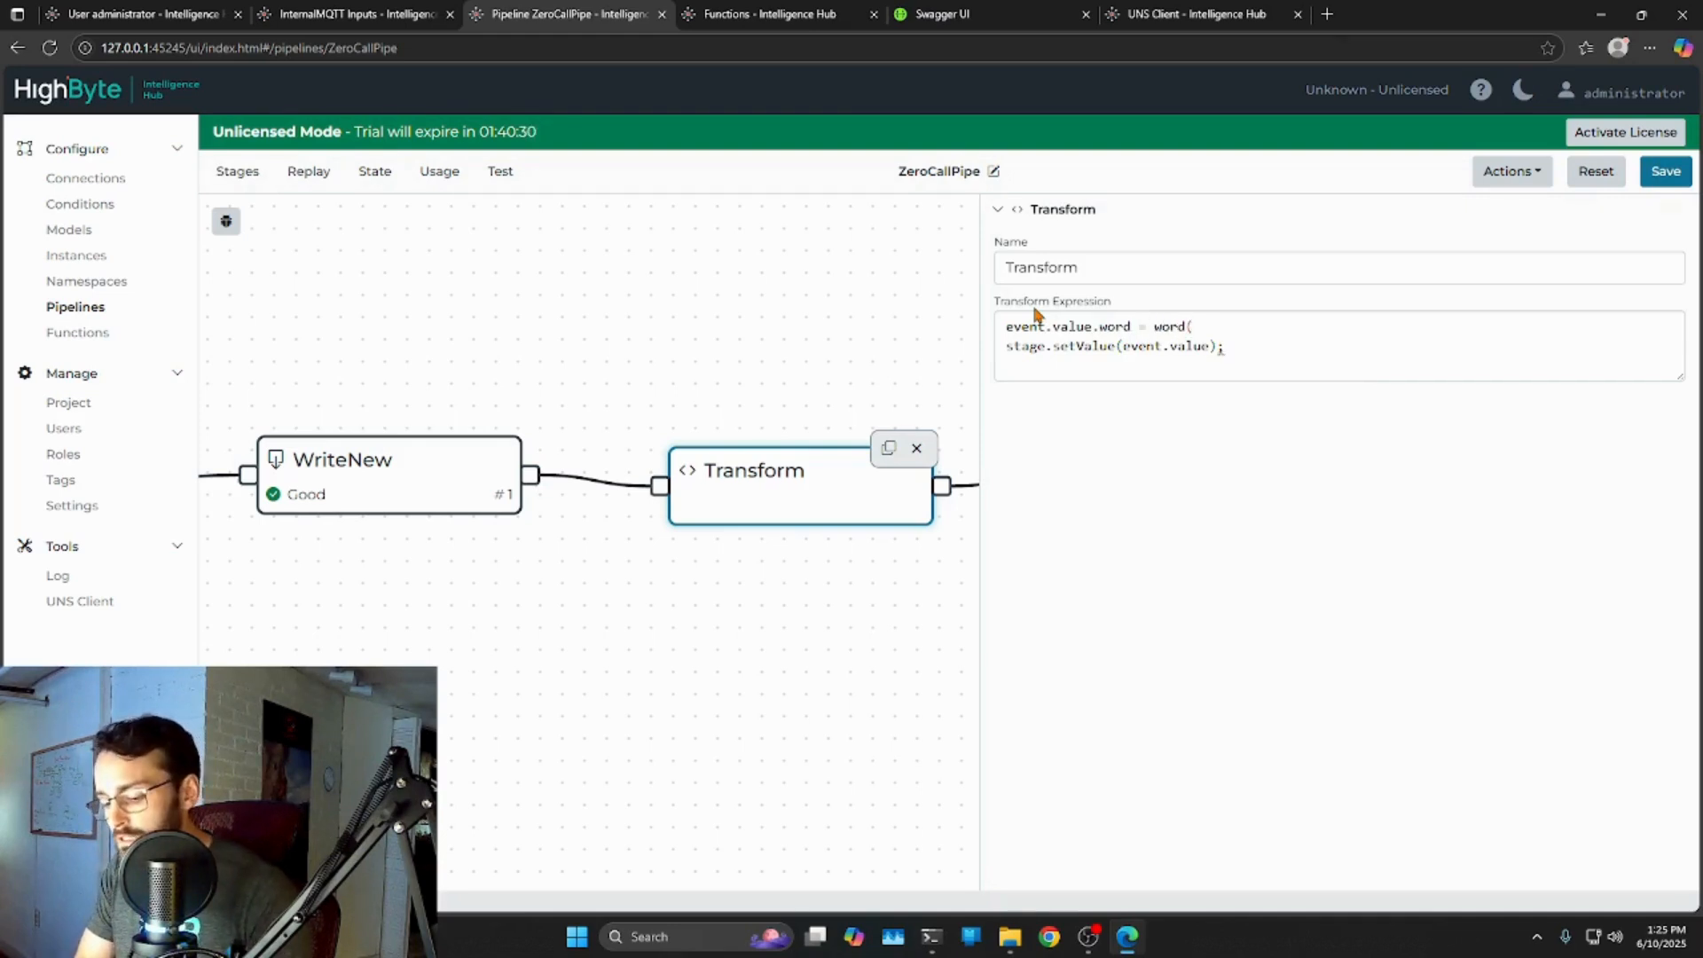
pyautogui.write(')1;')
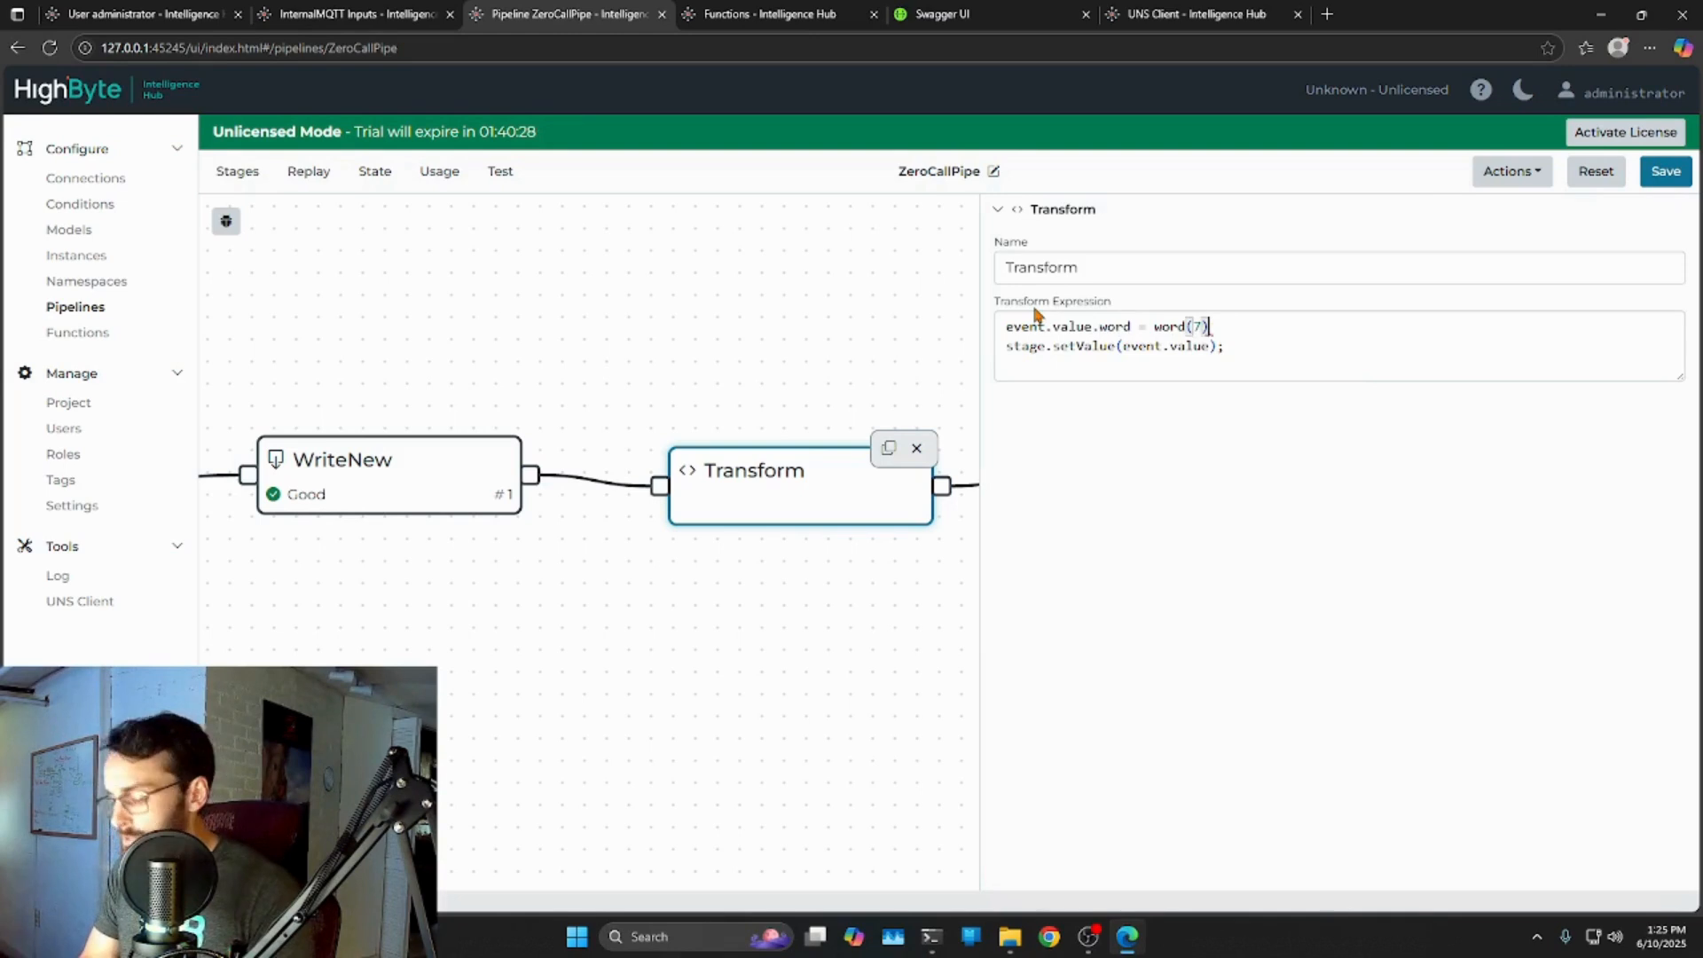
pyautogui.click(1675, 188)
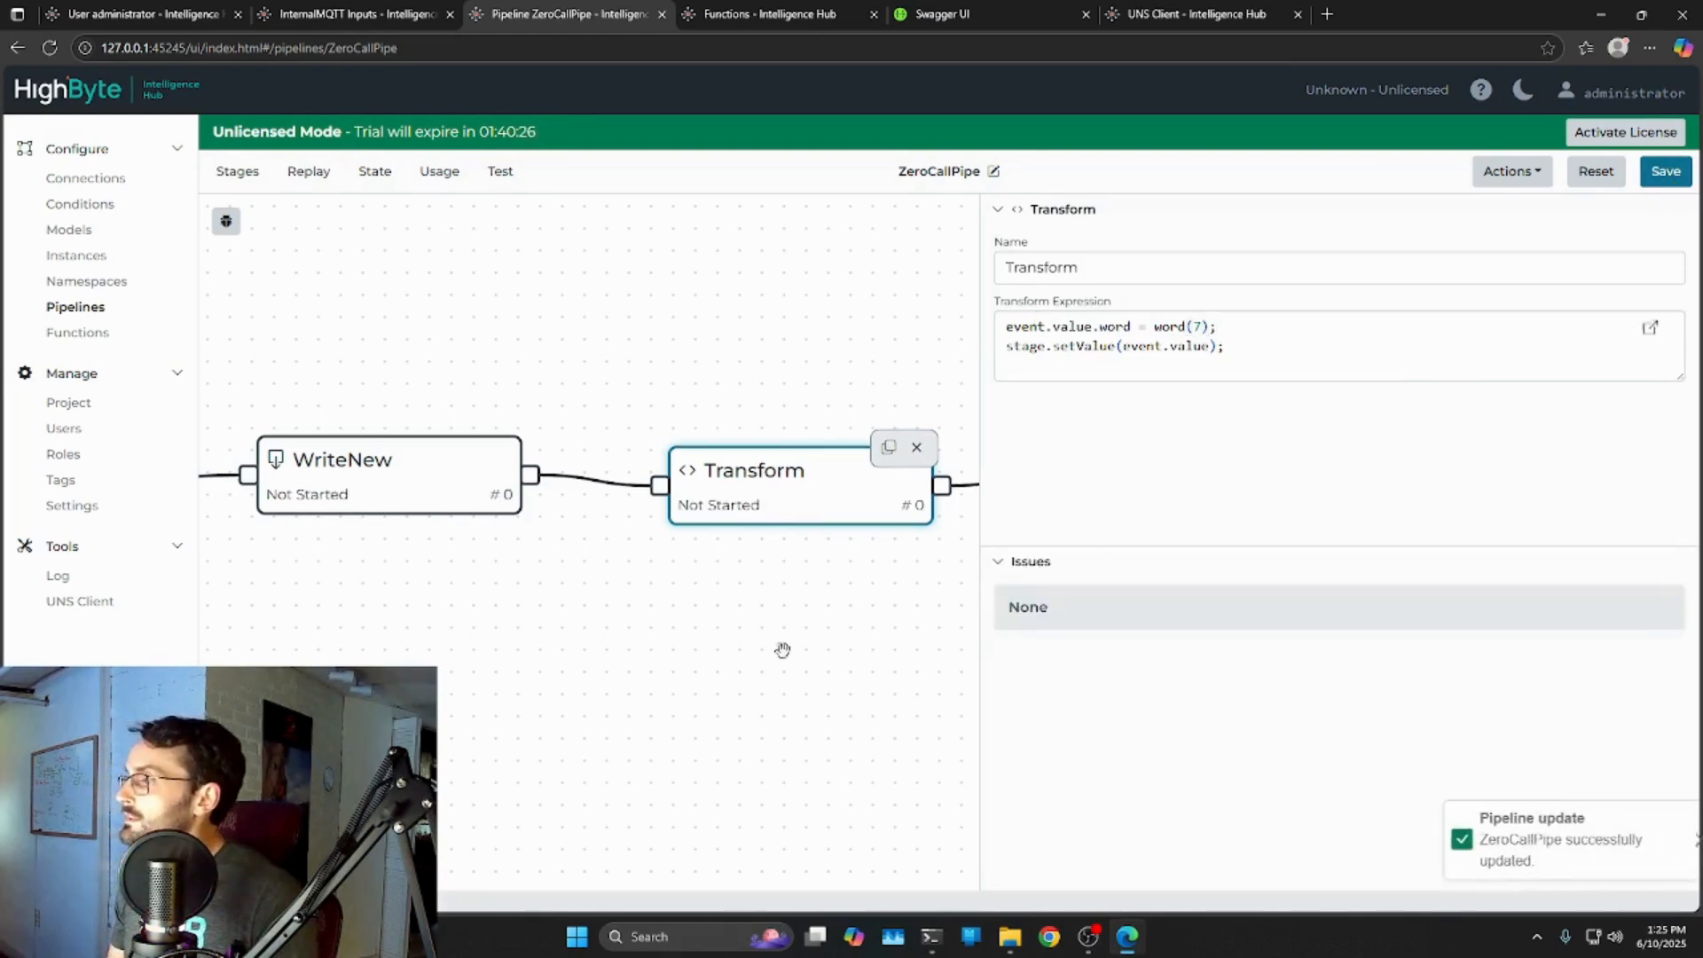
# Shrink the side panel to show the Return stage, then bring up the Functions code.
pyautogui.scroll(-1, 742, 601)
pyautogui.moveTo(976, 524); pyautogui.dragTo(1268, 474)
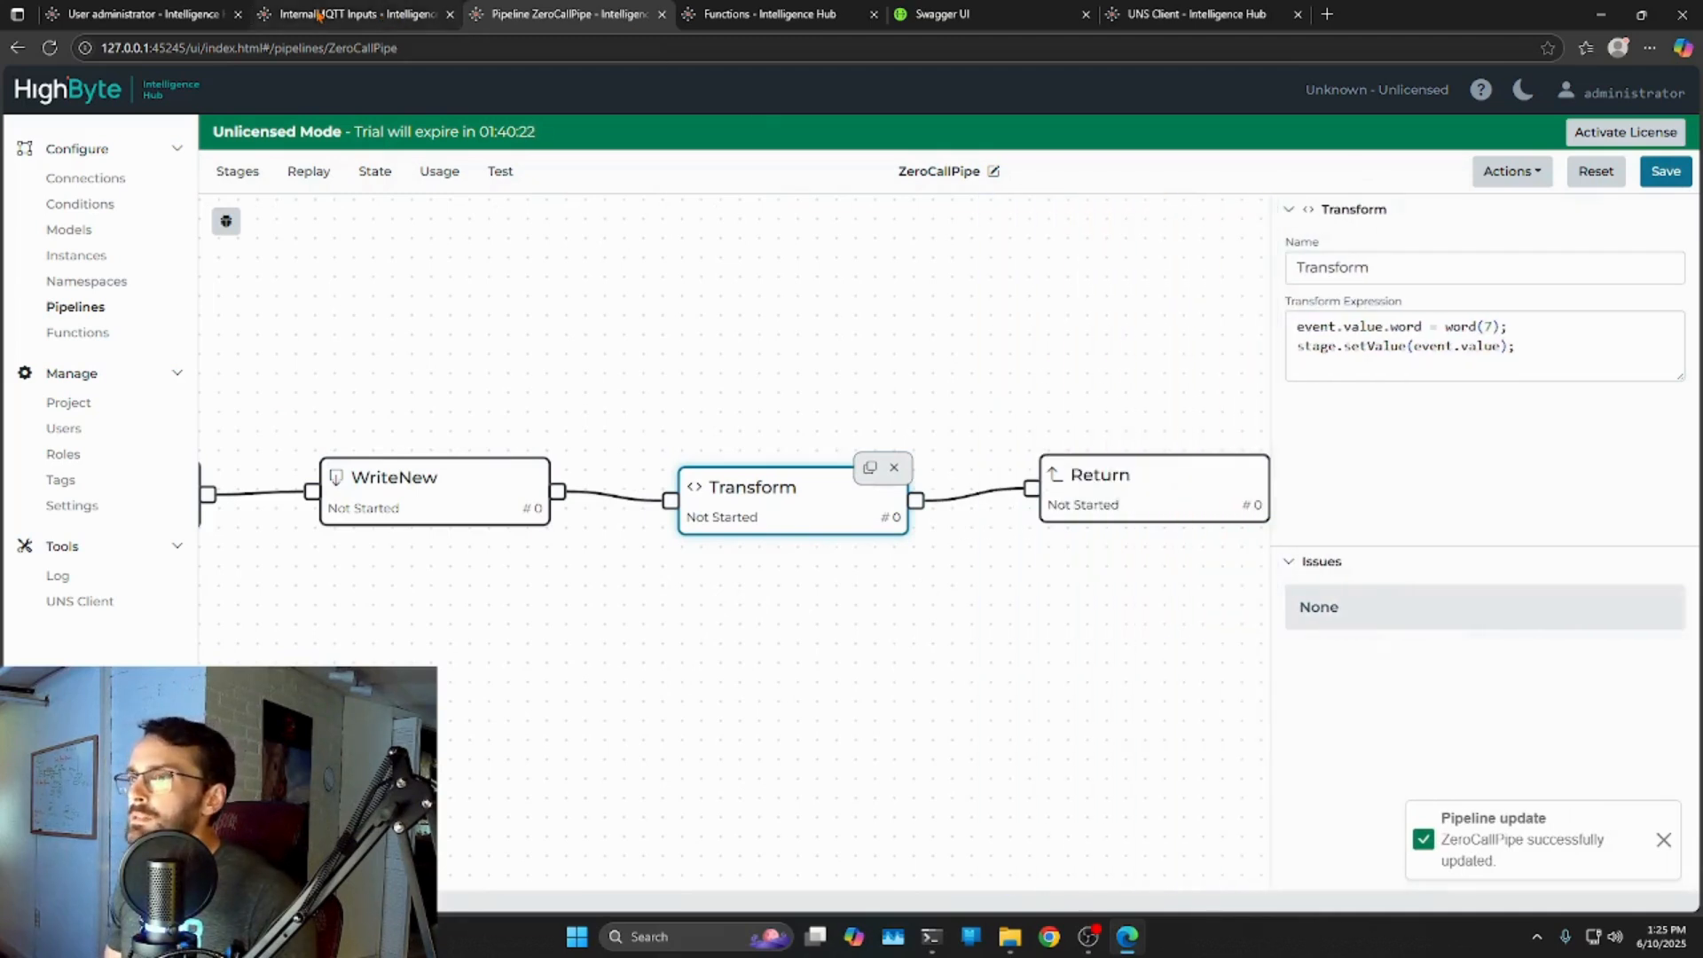
pyautogui.click(763, 14)
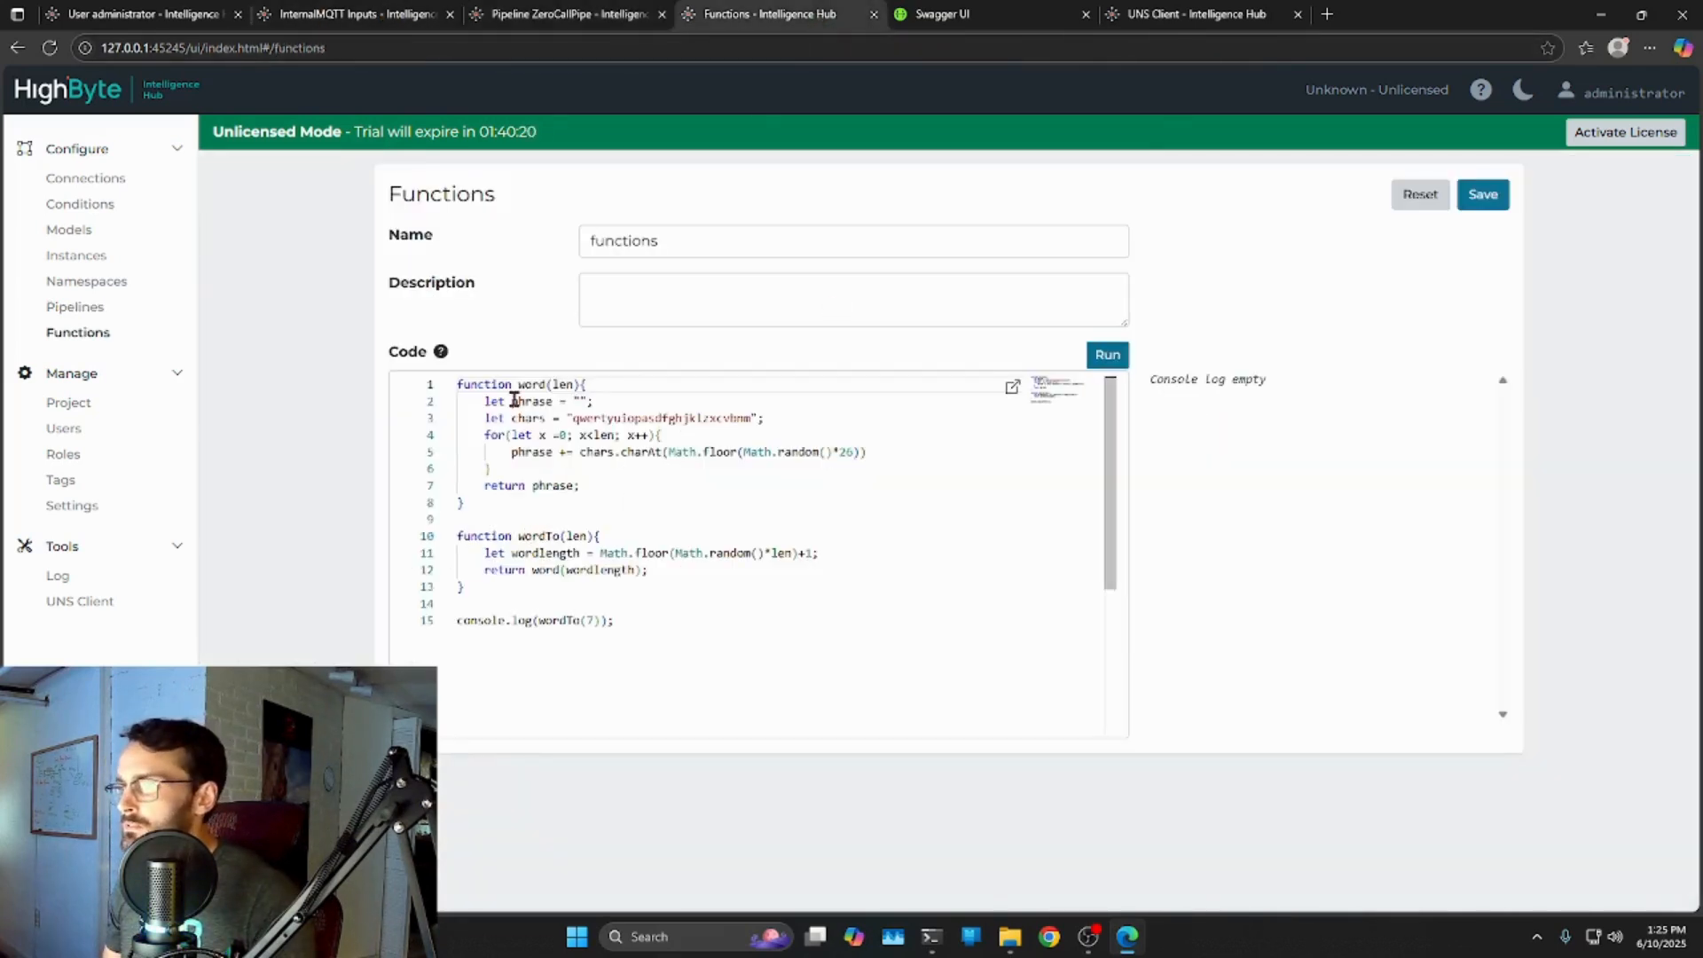
# Re-execute the ZeroCallPipe POST in Swagger UI, getting number 144, msg Hi Mom, word iijeuqz.
pyautogui.click(993, 16)
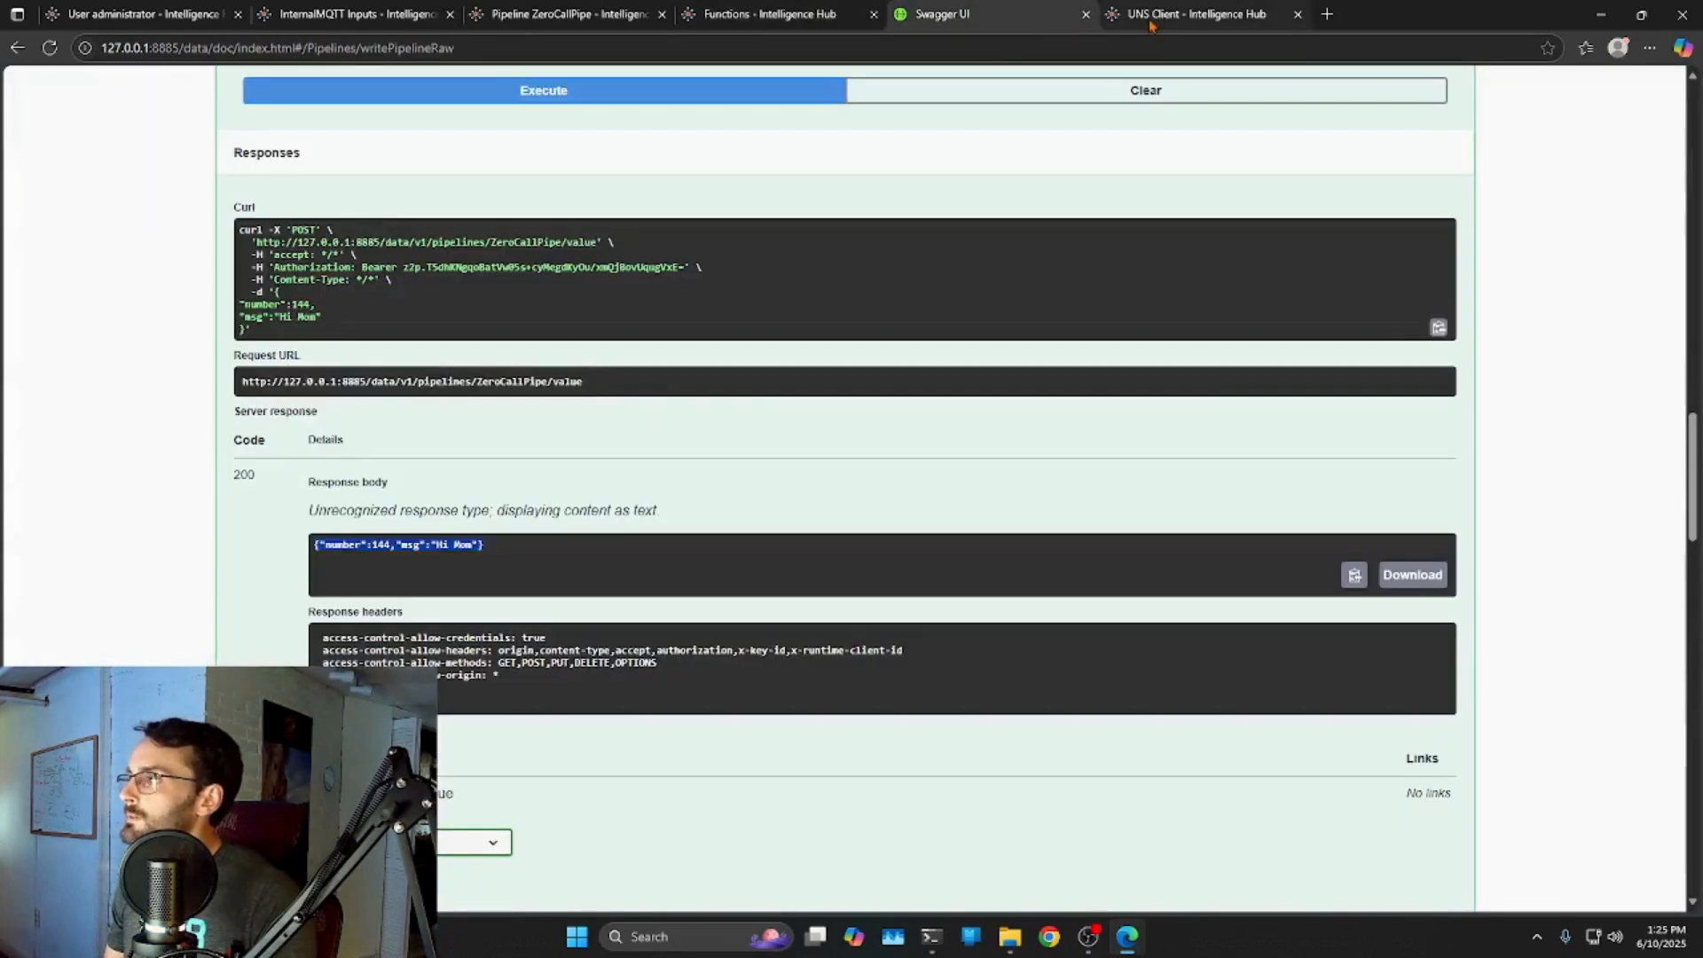
pyautogui.scroll(6, 938, 441)
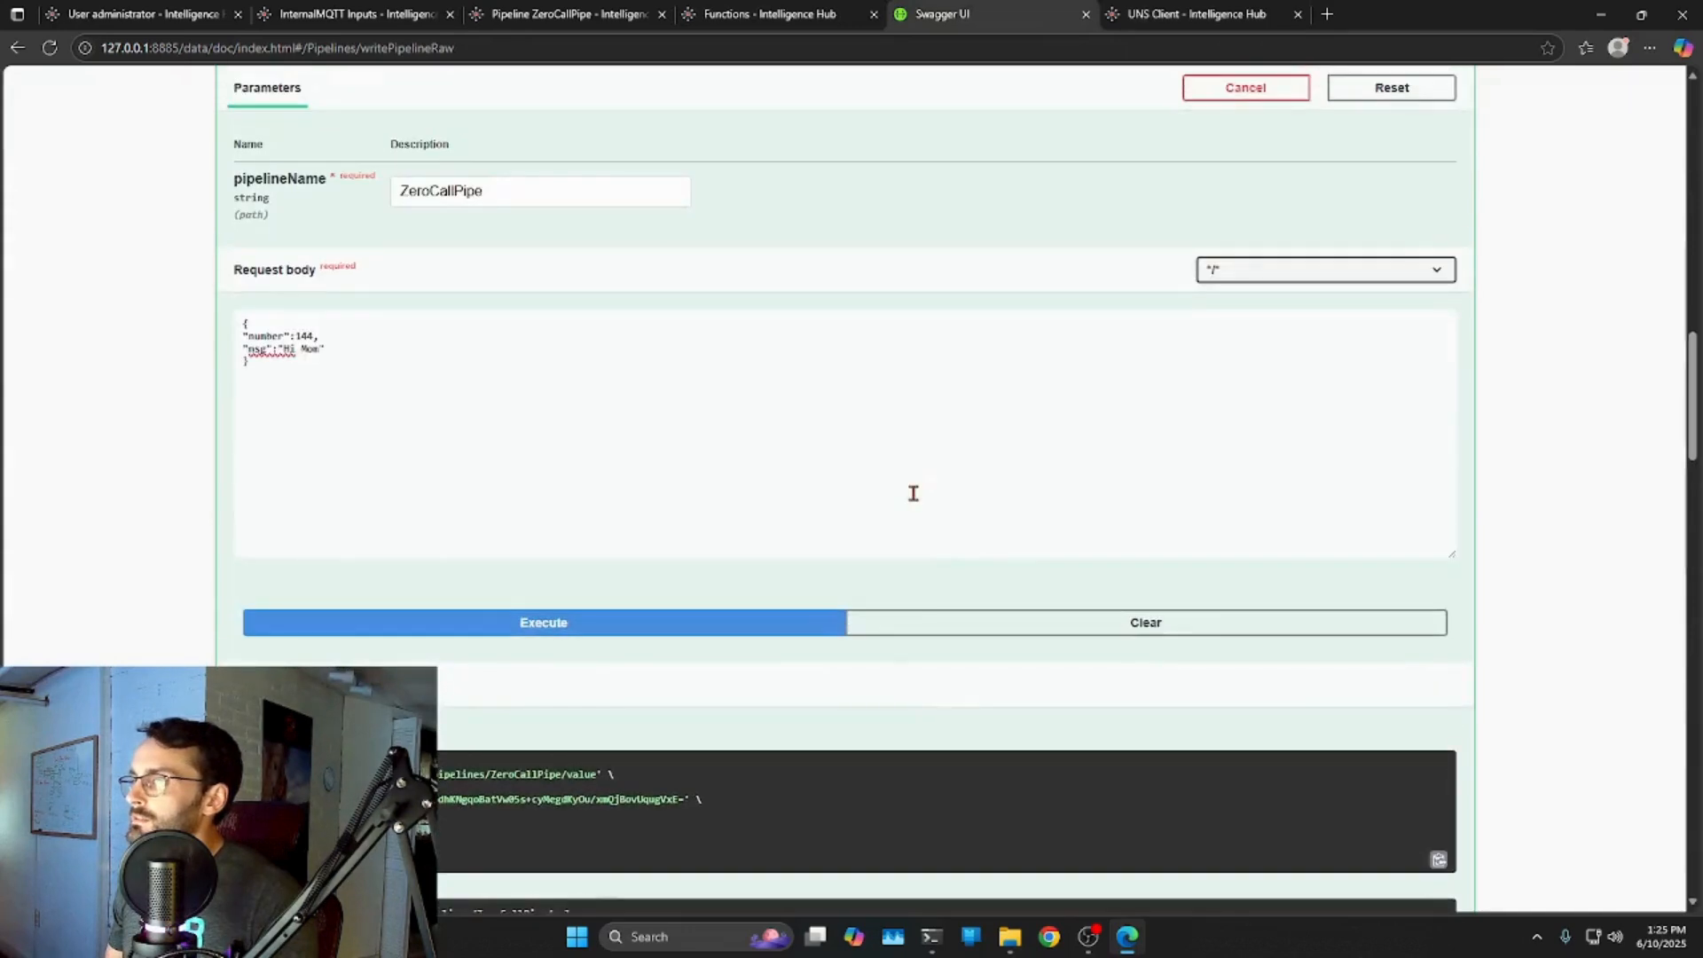
pyautogui.scroll(2, 913, 493)
pyautogui.scroll(-5, 993, 464)
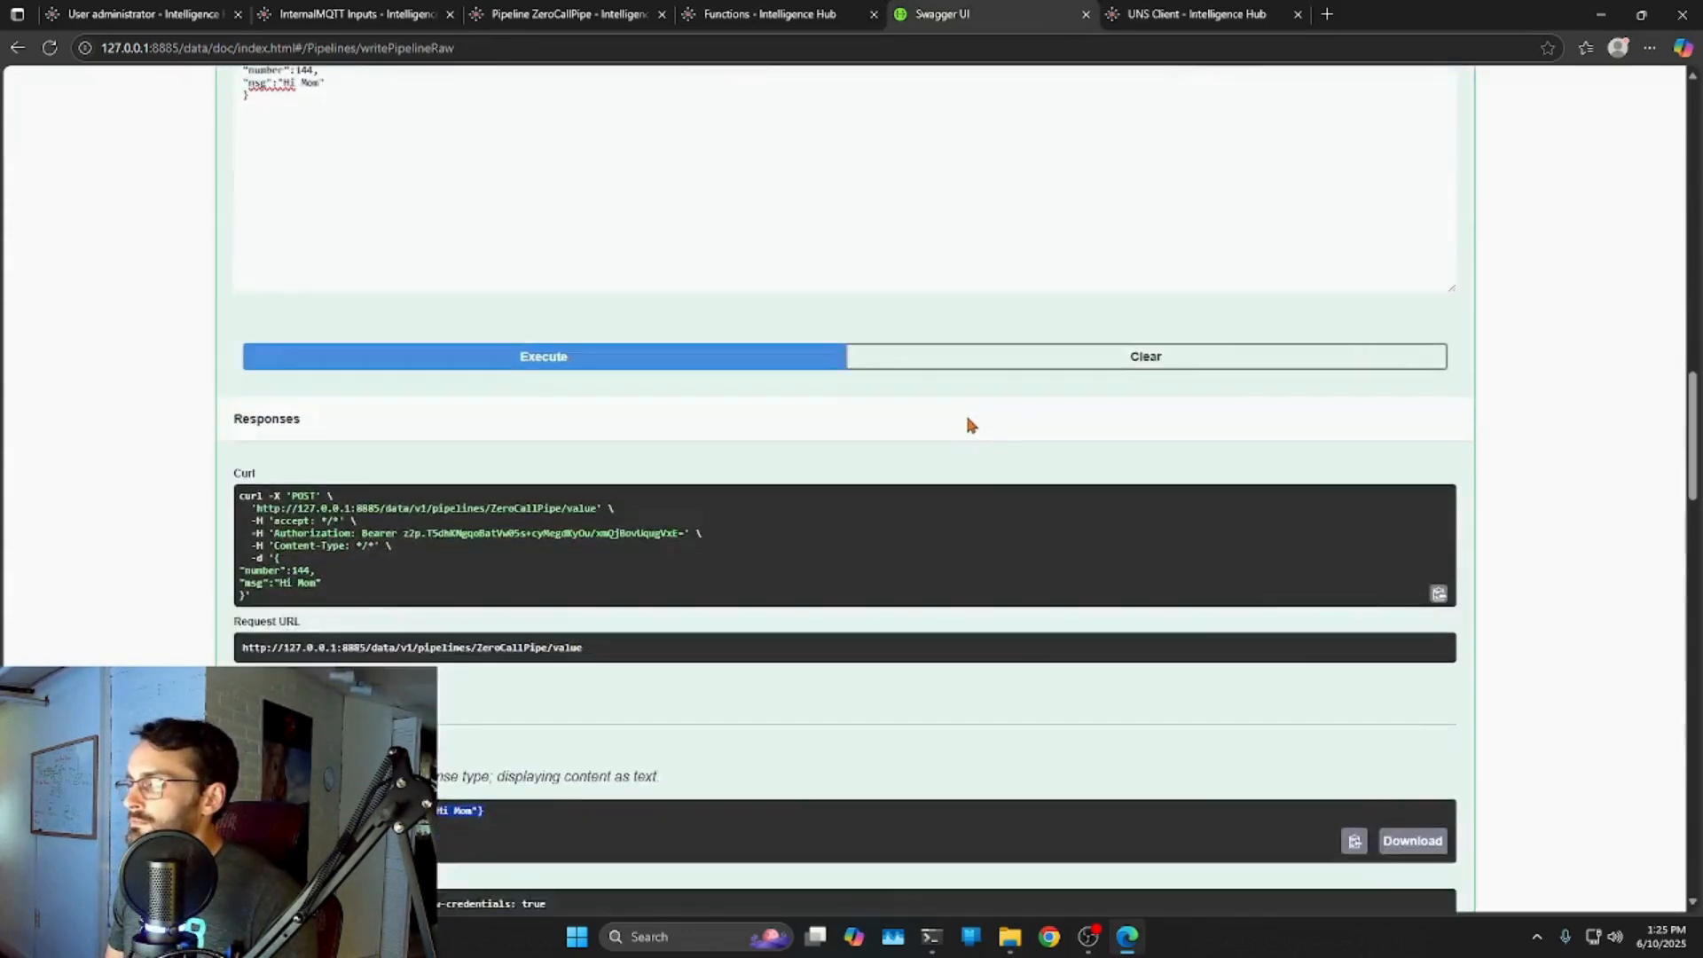
pyautogui.scroll(-2, 970, 424)
pyautogui.scroll(3, 600, 457)
pyautogui.click(545, 444)
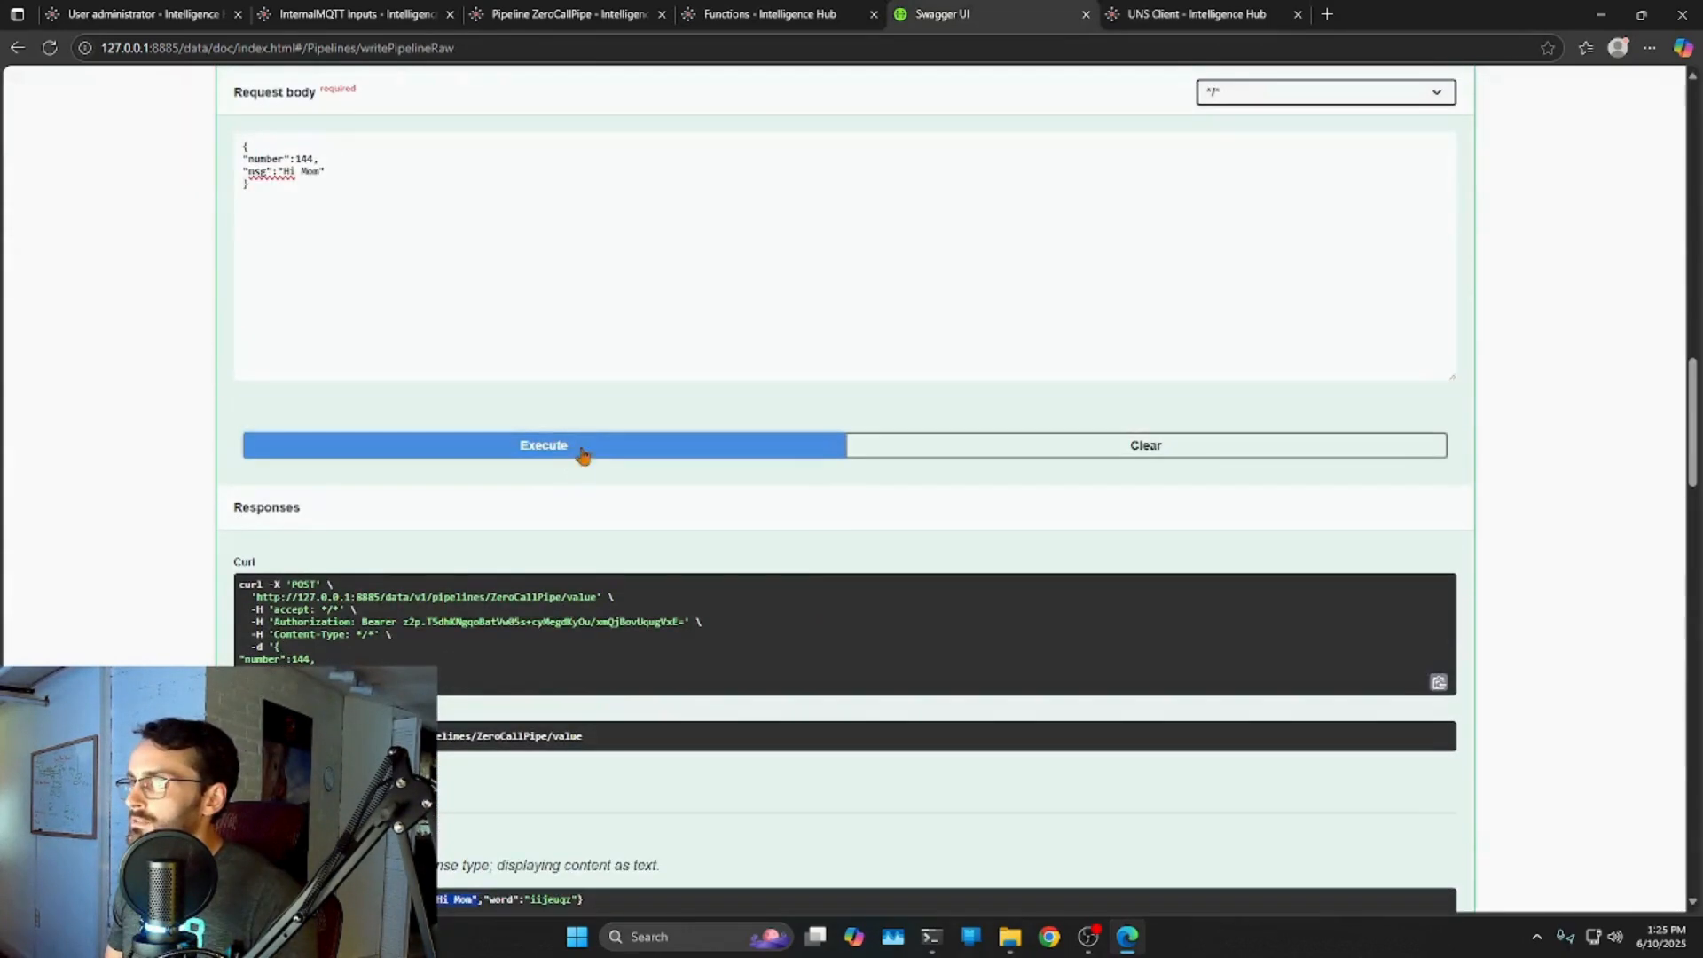
pyautogui.scroll(-2, 319, 228)
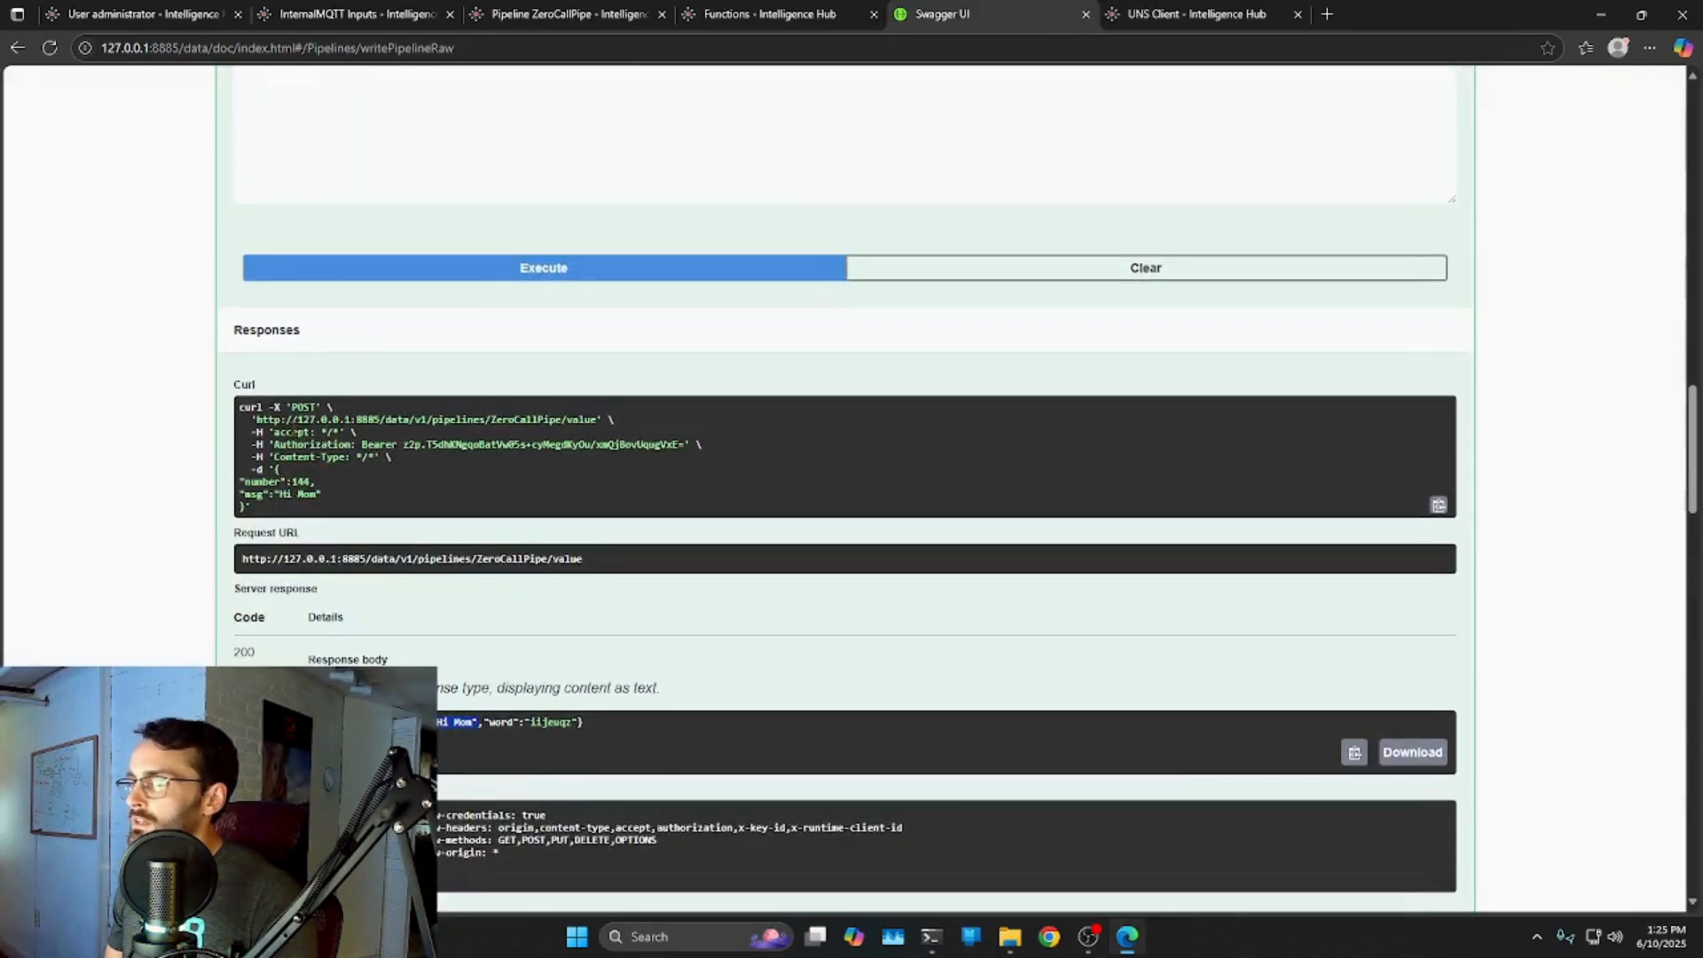
pyautogui.scroll(-2, 304, 481)
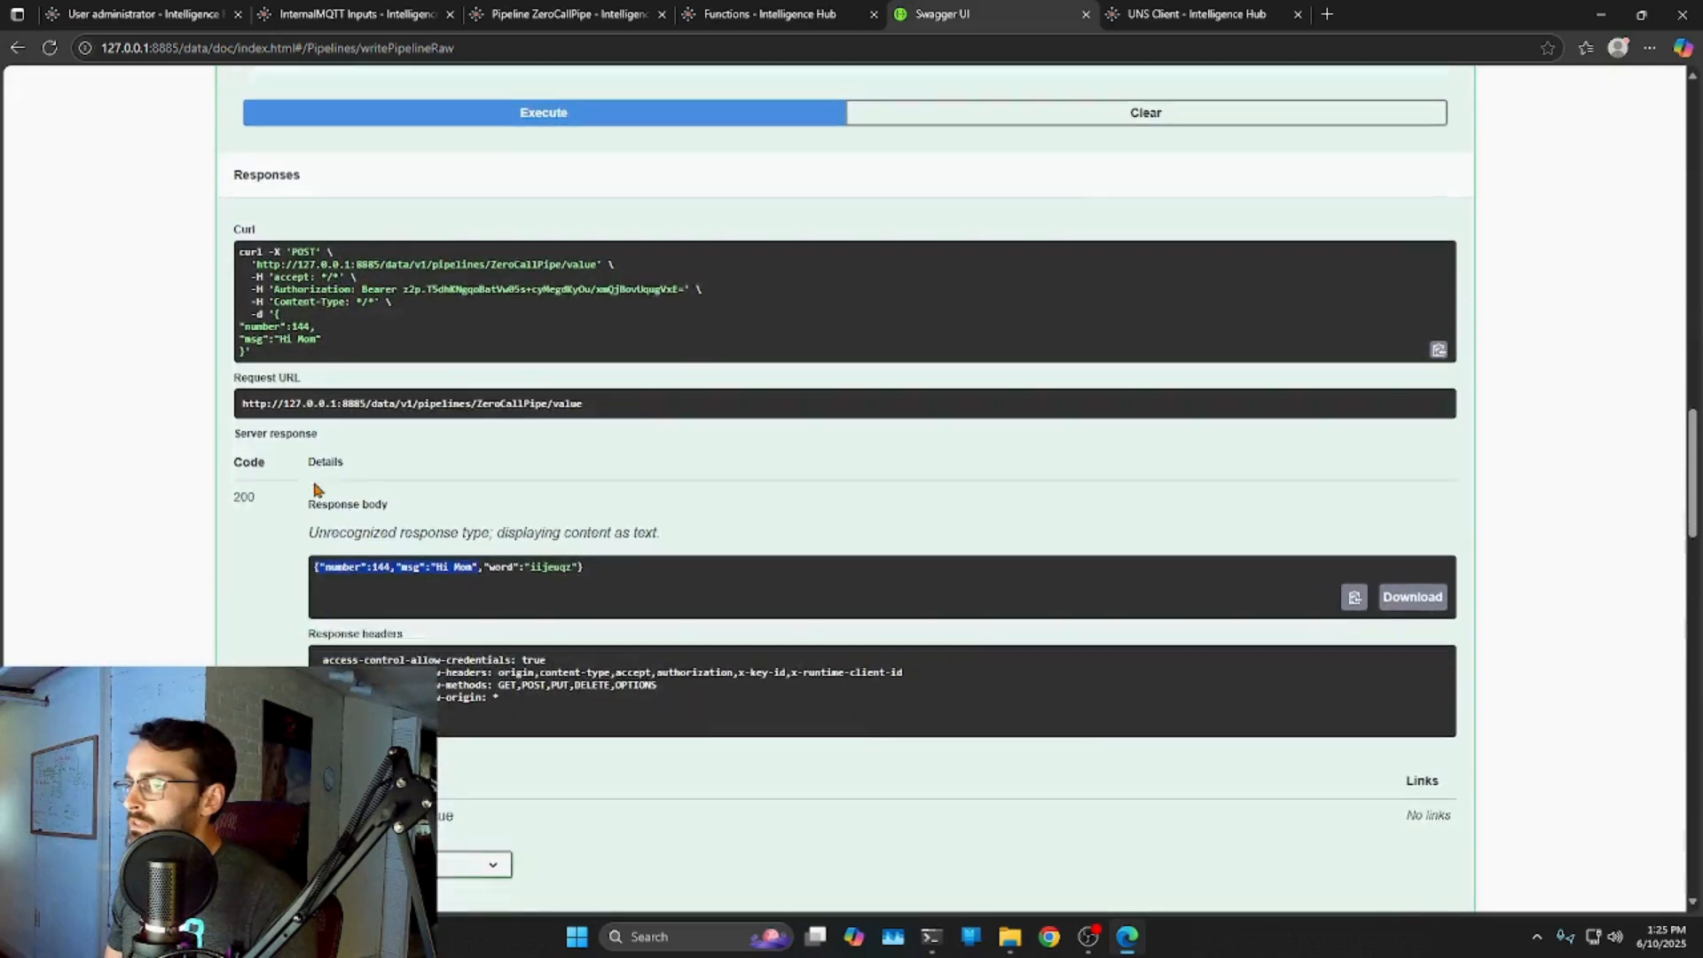
pyautogui.click(576, 547)
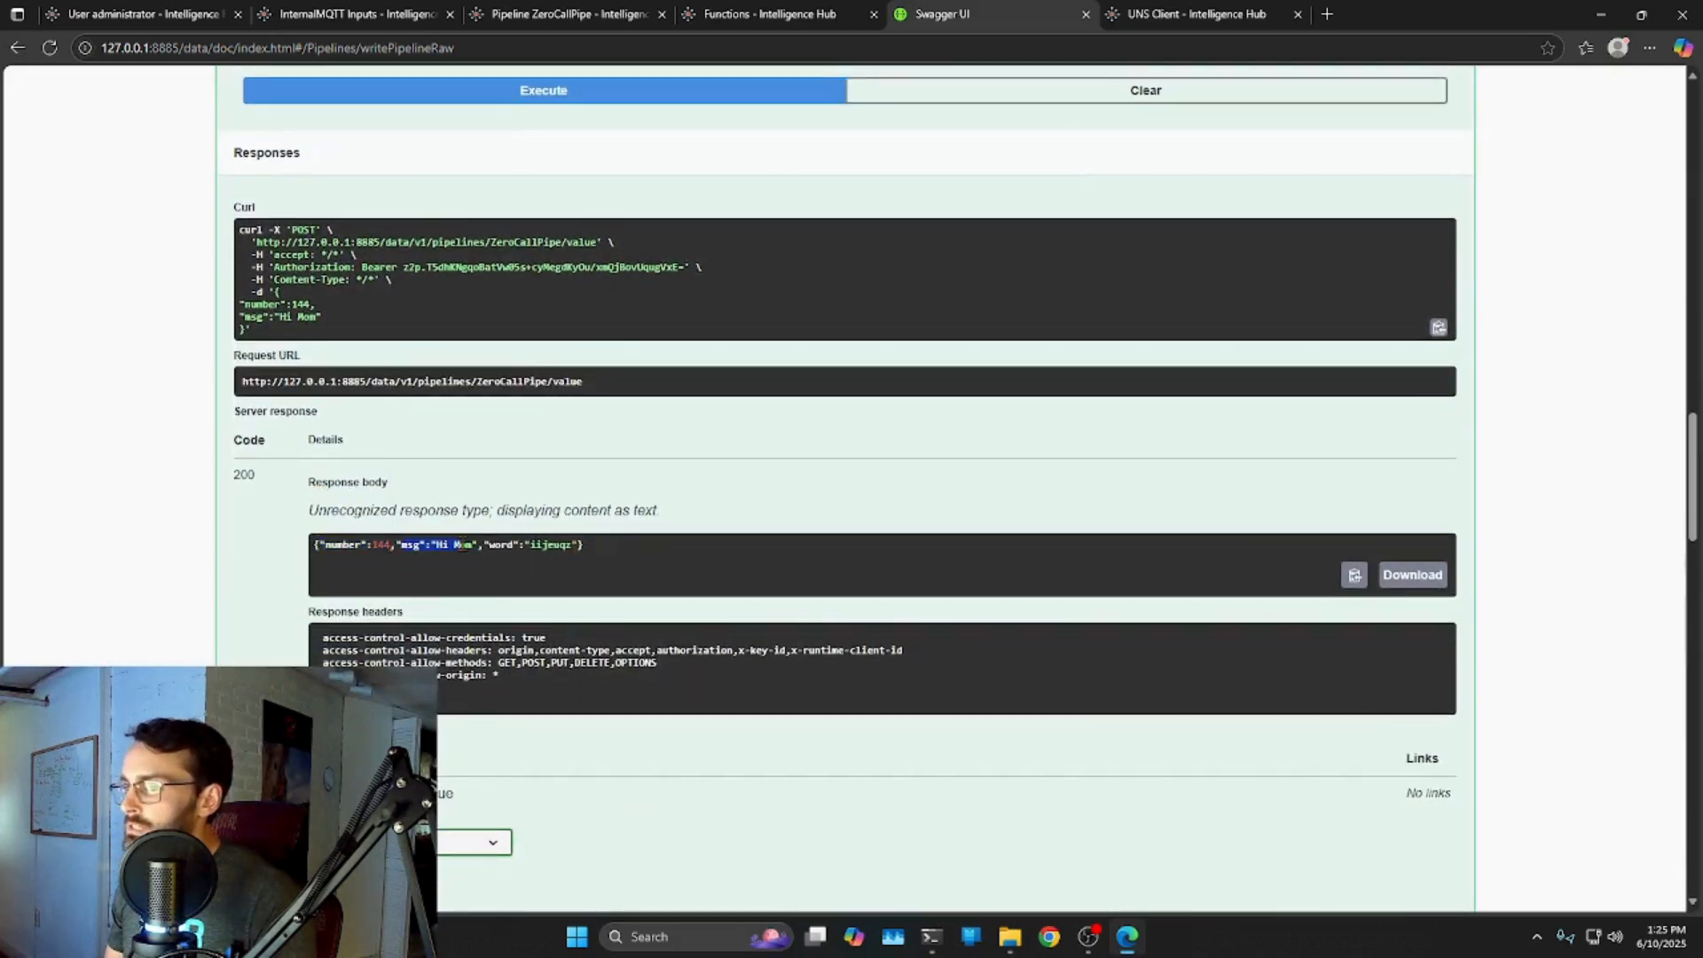
pyautogui.click(476, 562)
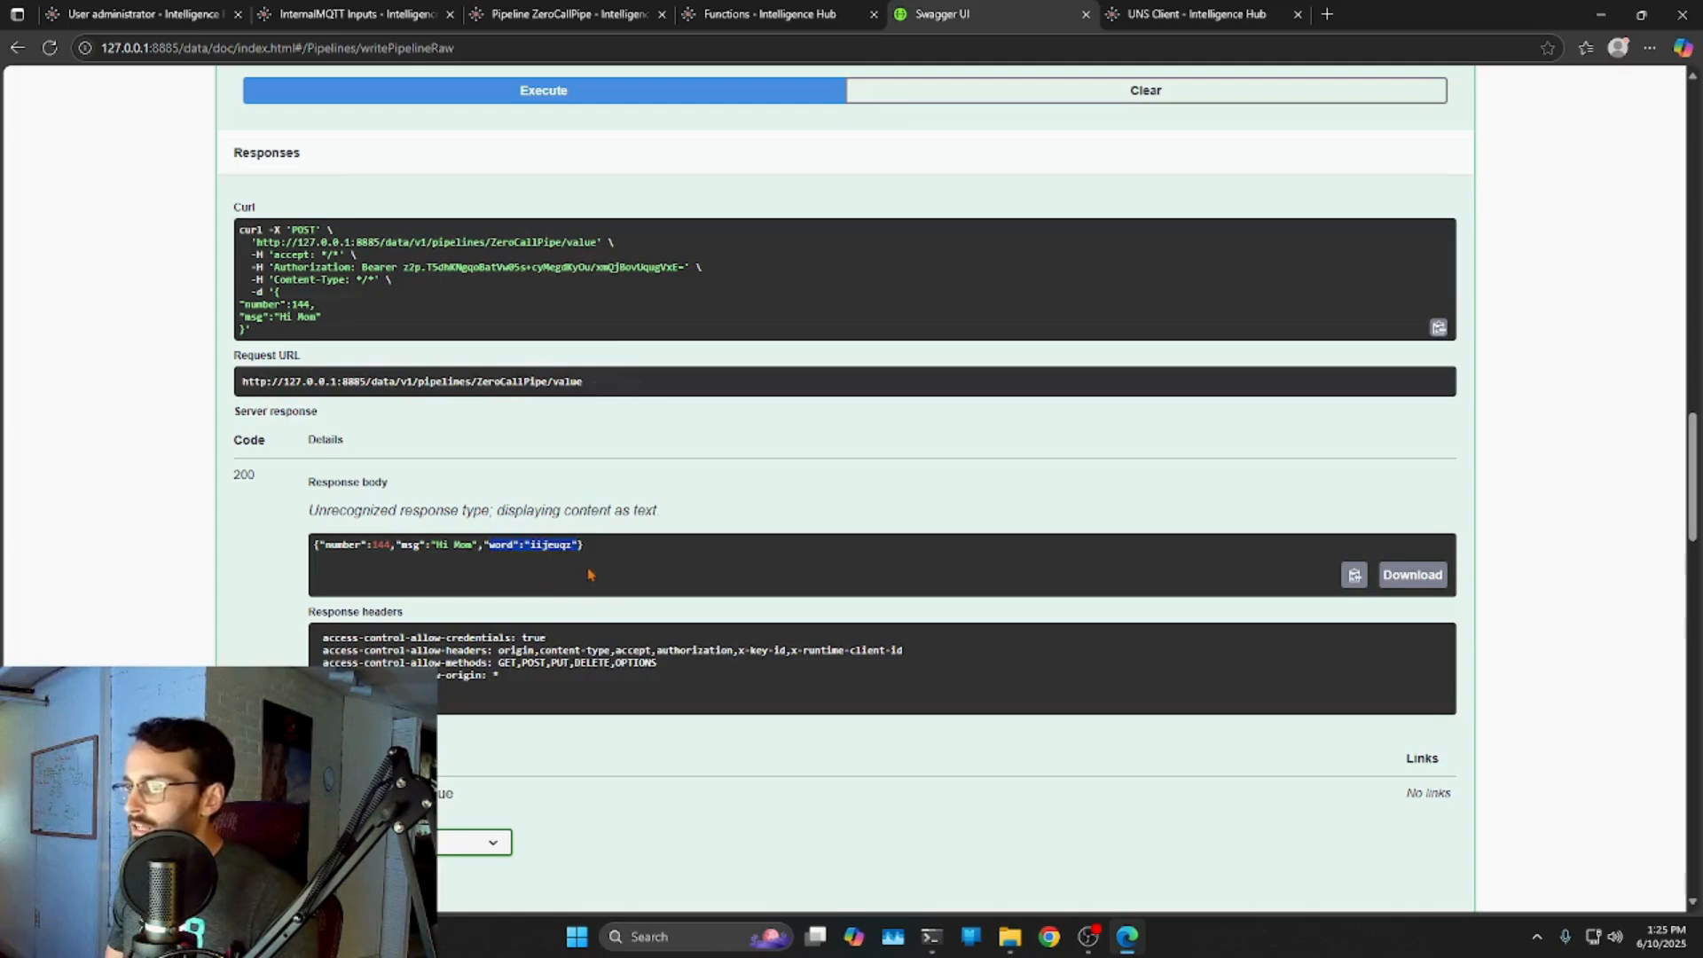
pyautogui.scroll(5, 632, 585)
pyautogui.scroll(4, 643, 594)
# Collapse the POST /value endpoint, scroll up to Connections and Inputs, then return to ZeroCallPipe.
pyautogui.rightClick(295, 206)
pyautogui.click(639, 235)
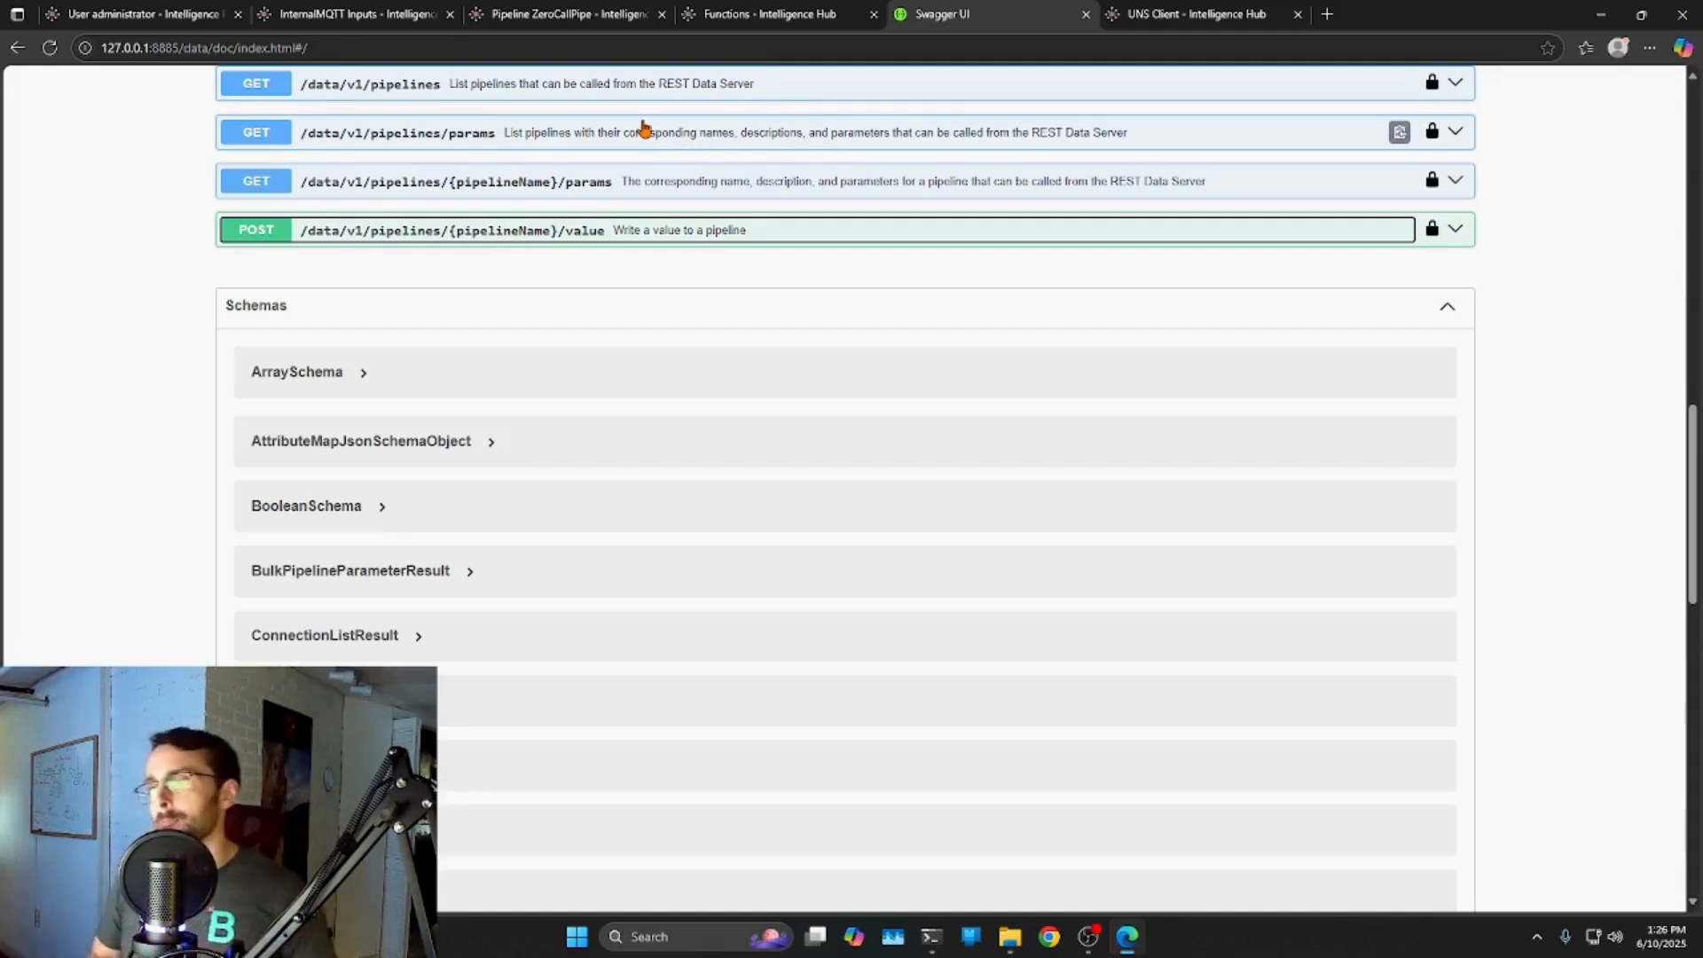
pyautogui.scroll(5, 639, 196)
pyautogui.scroll(4, 380, 236)
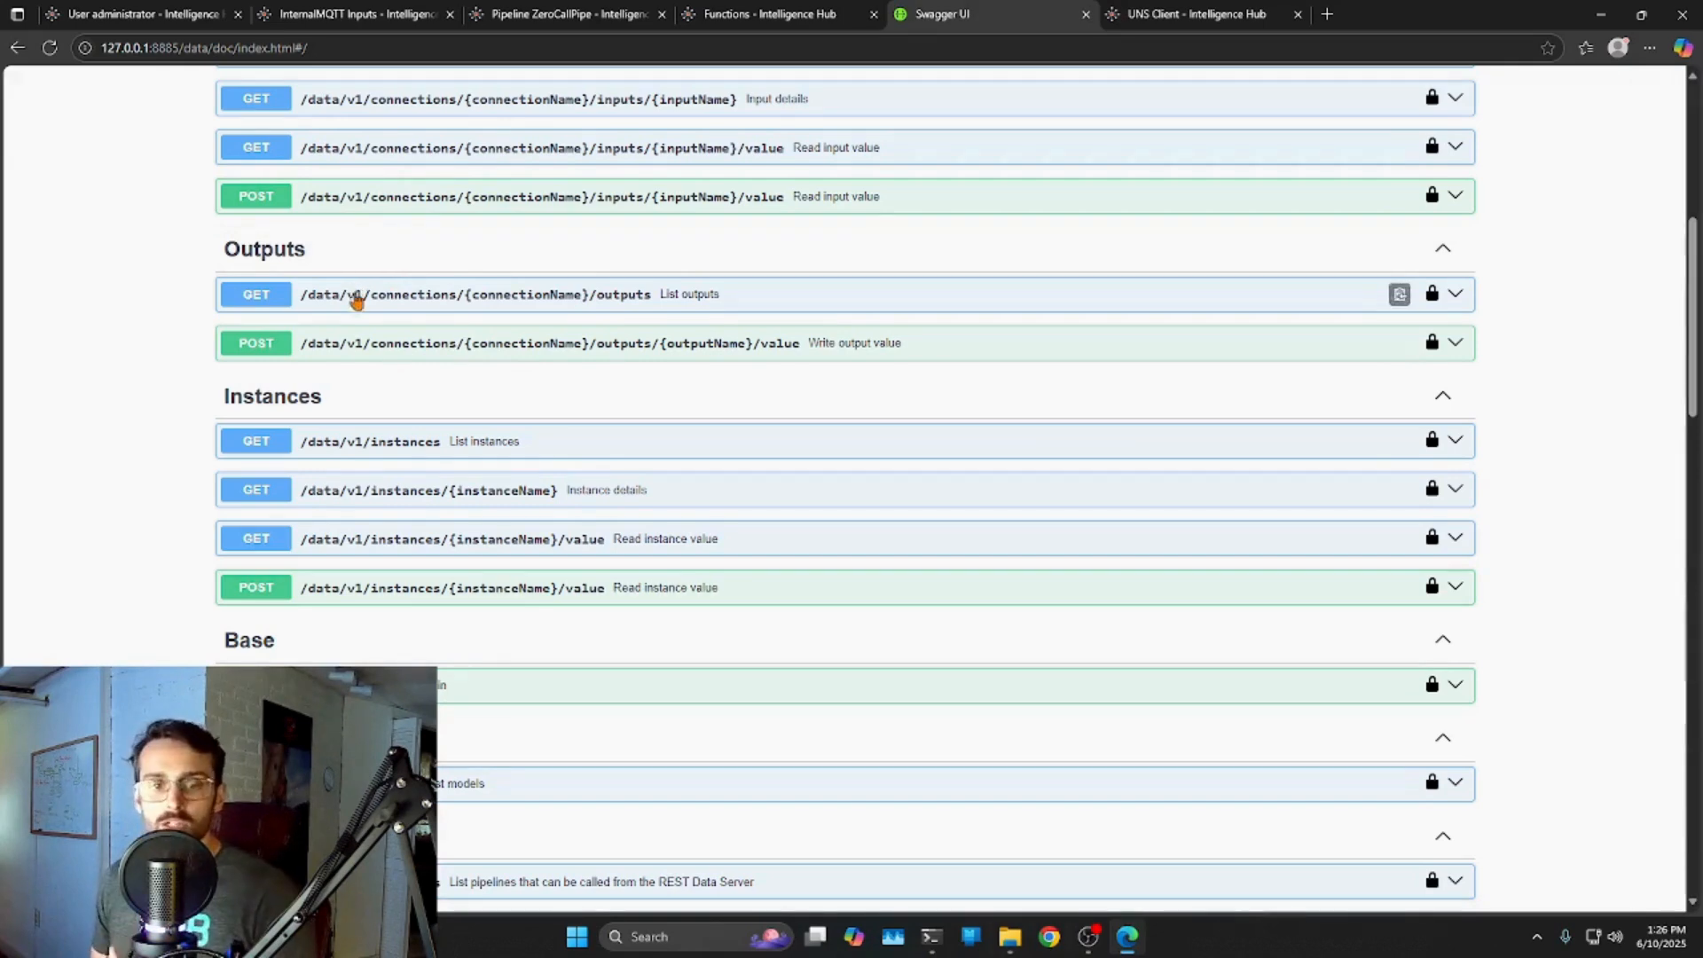
pyautogui.scroll(4, 756, 391)
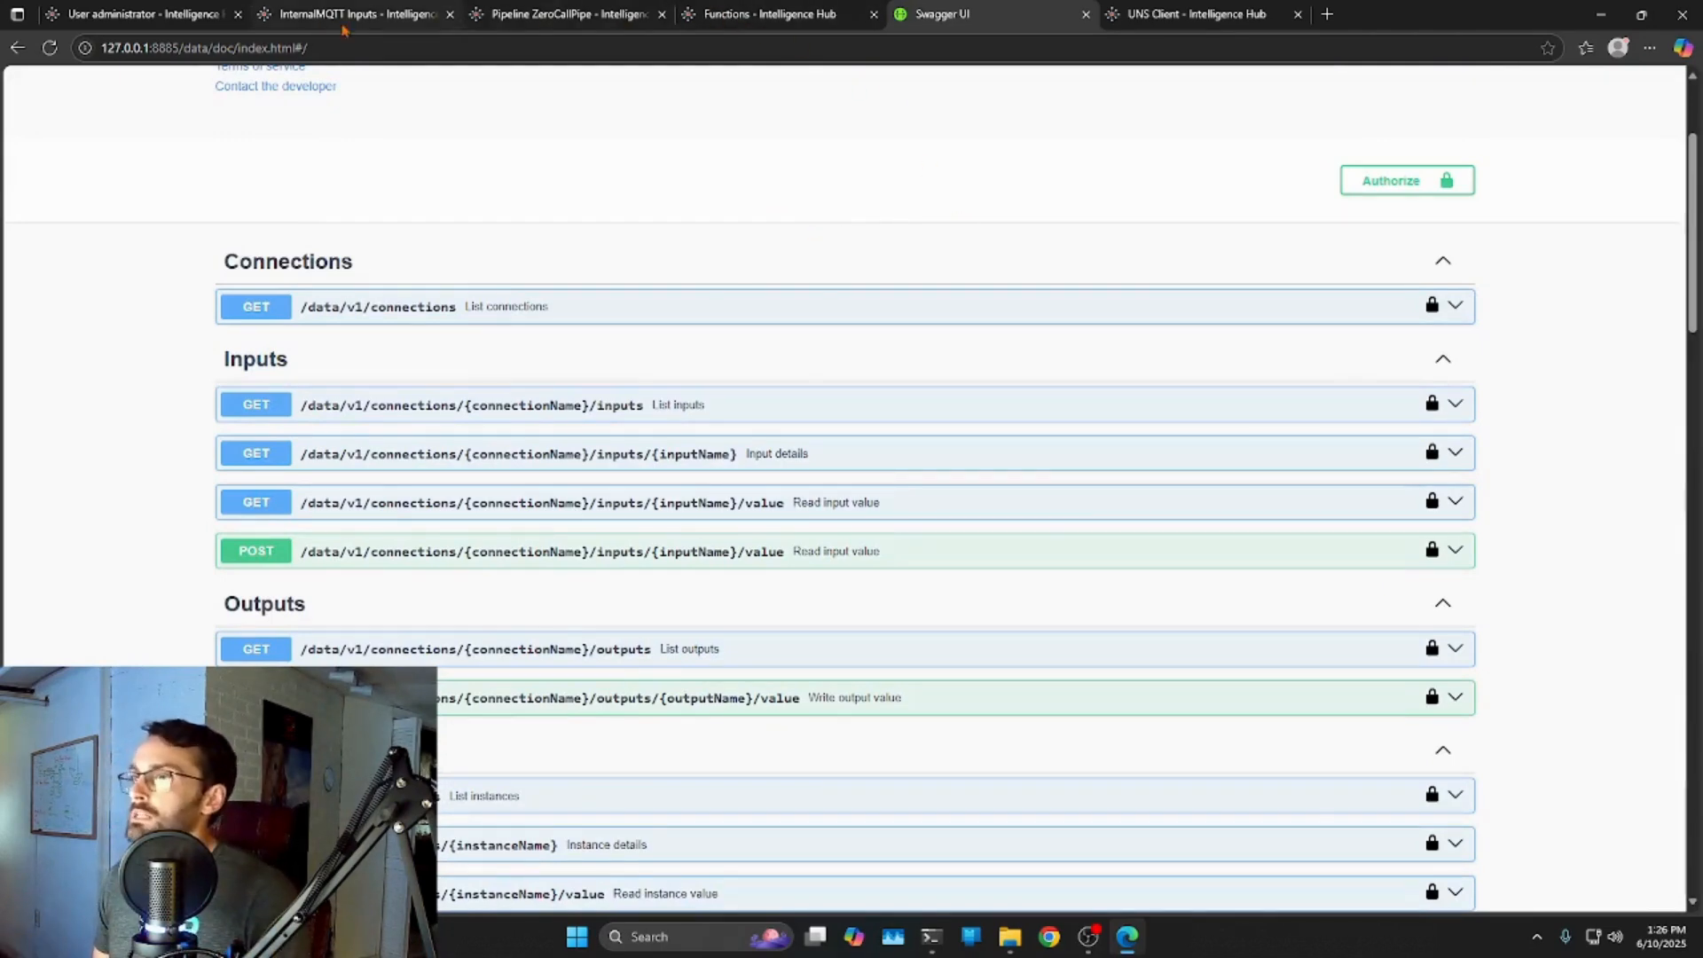
pyautogui.click(561, 14)
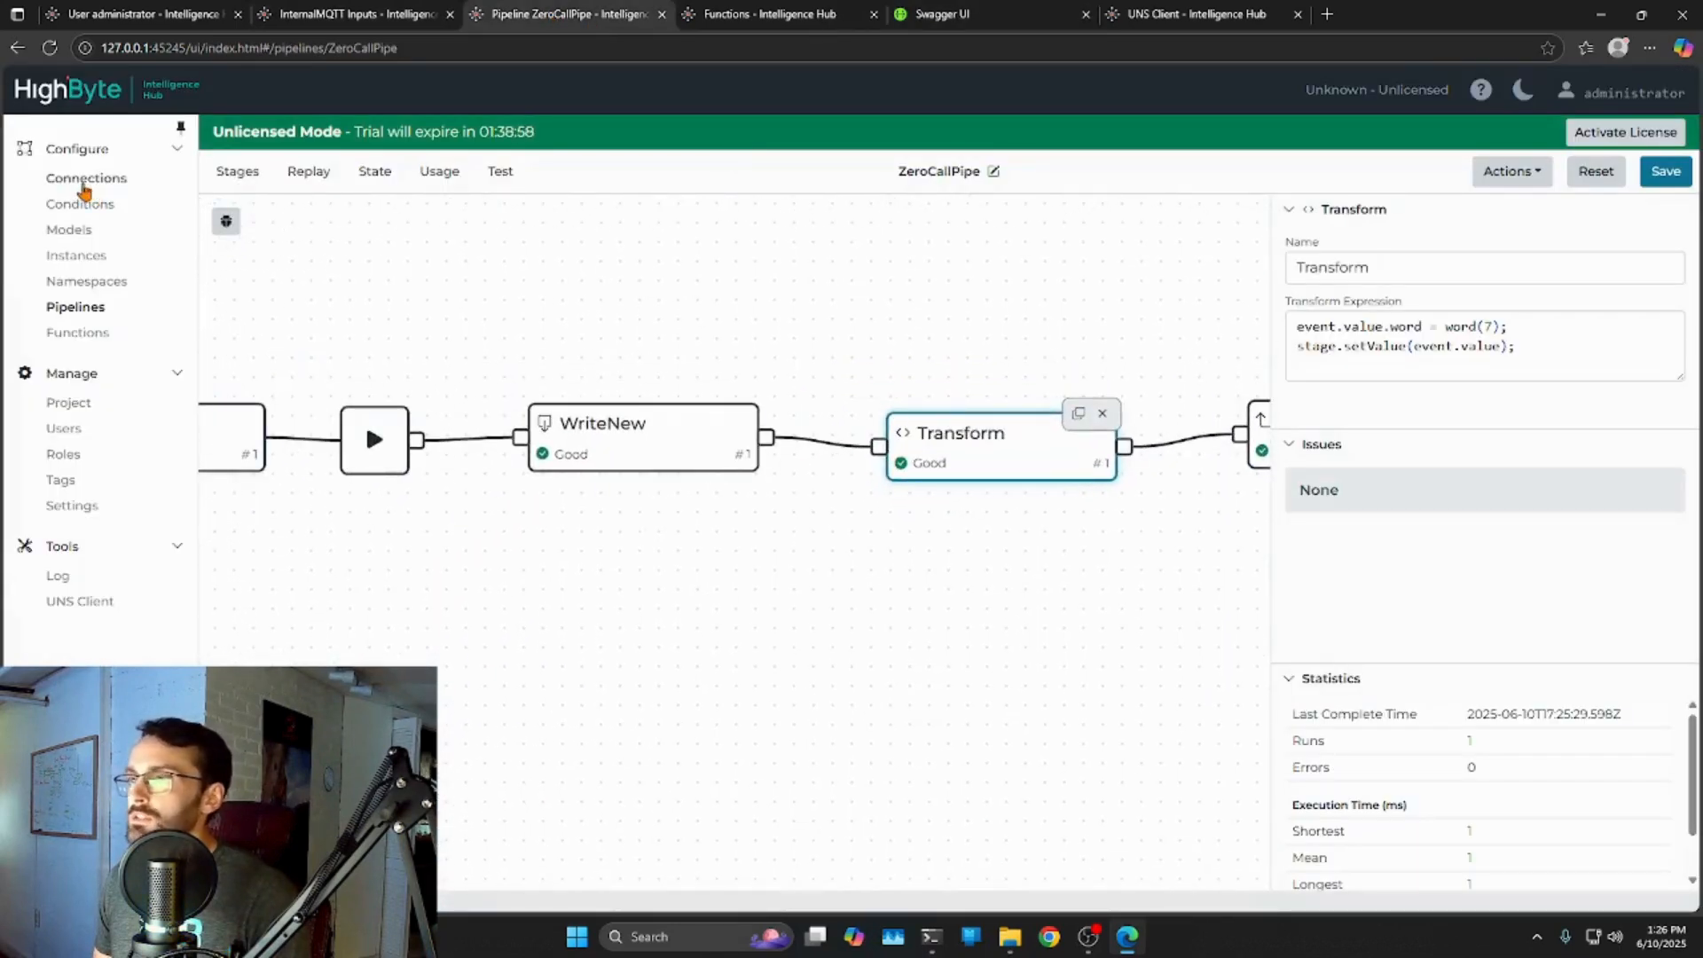
# Start a new connection named API and search the protocol list for REST.
pyautogui.click(284, 14)
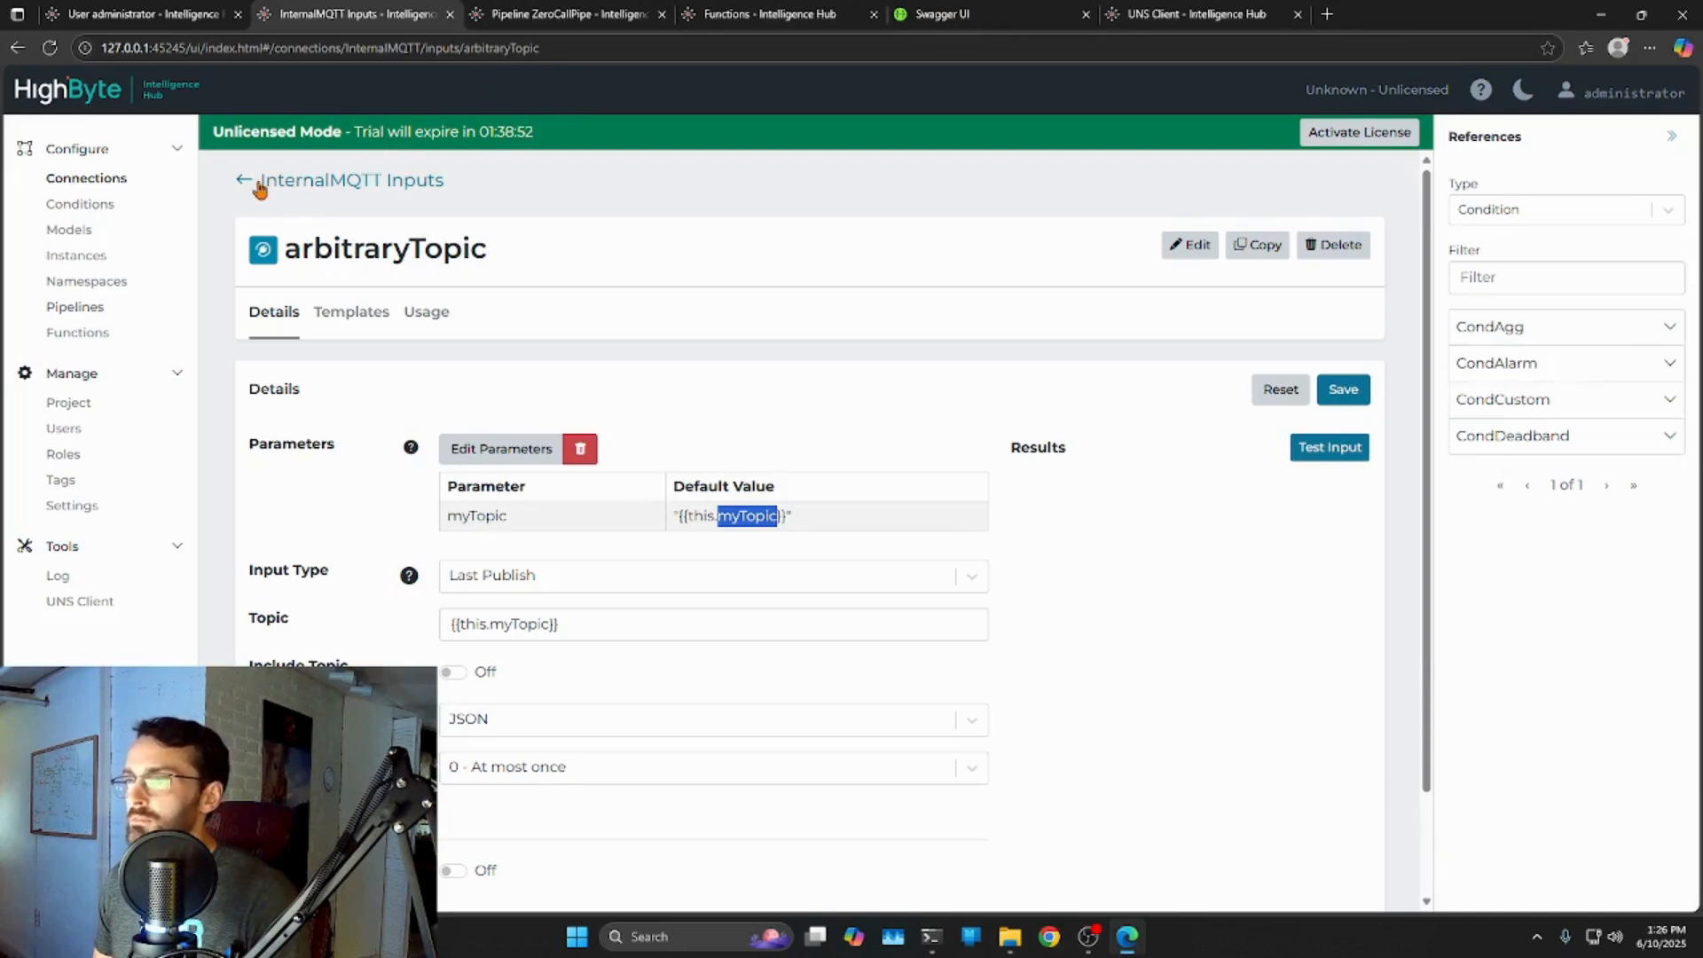
pyautogui.click(82, 180)
pyautogui.click(1497, 186)
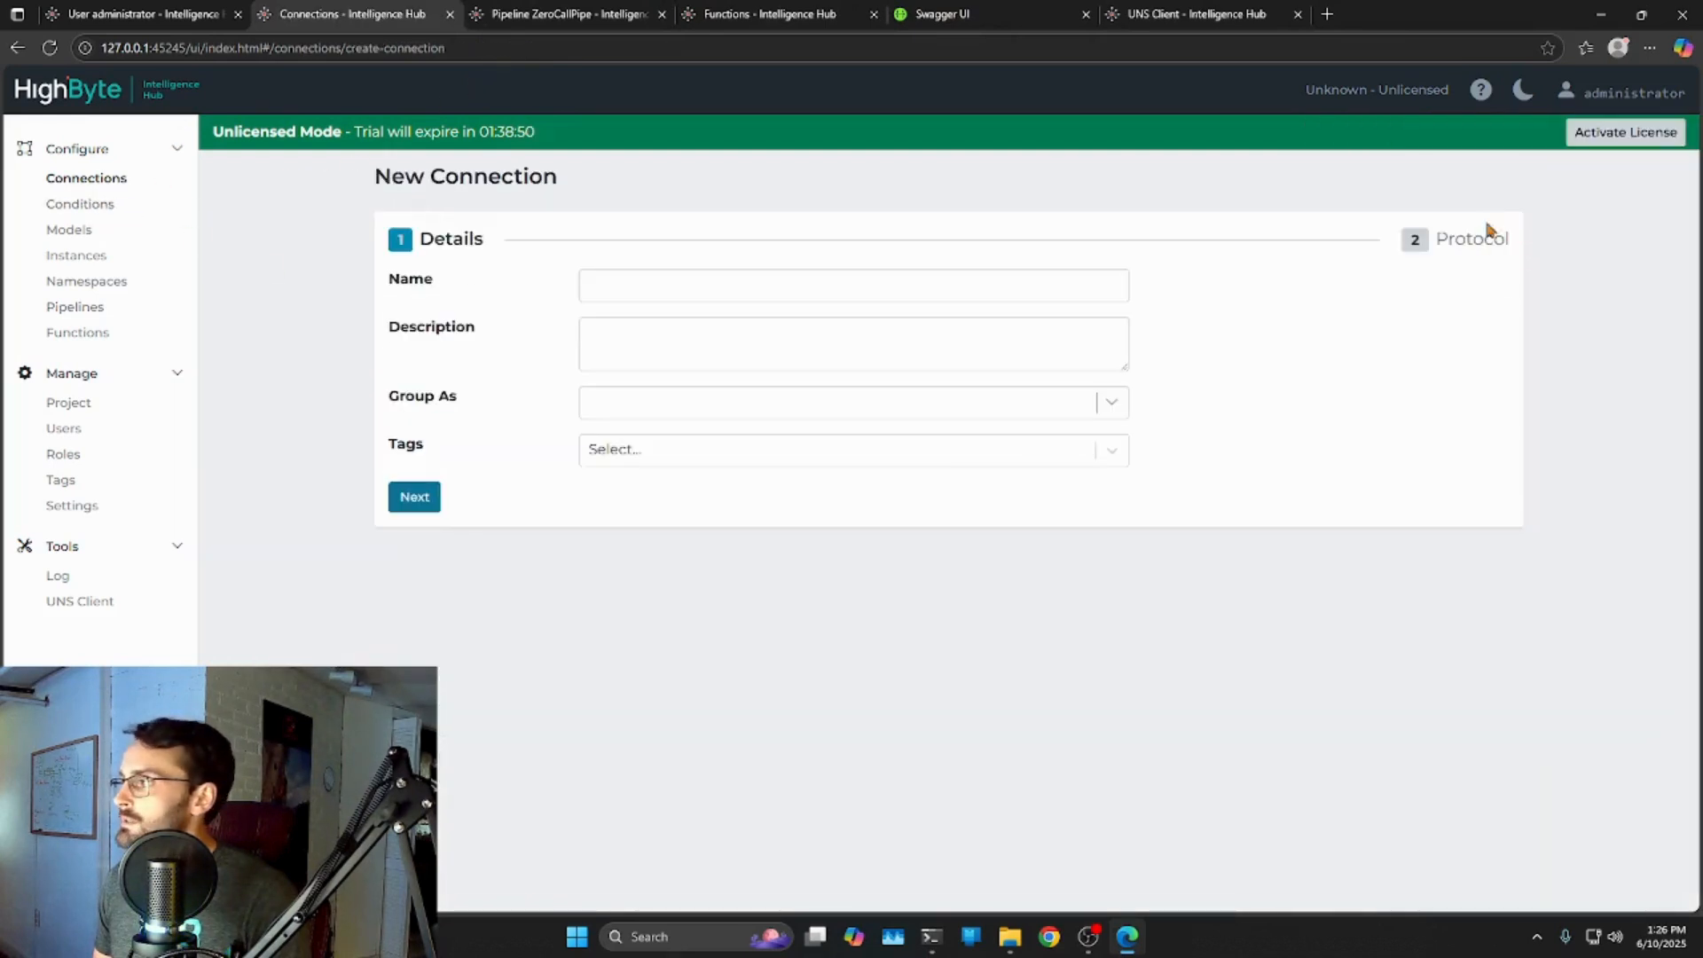
pyautogui.click(654, 284)
pyautogui.write('API')
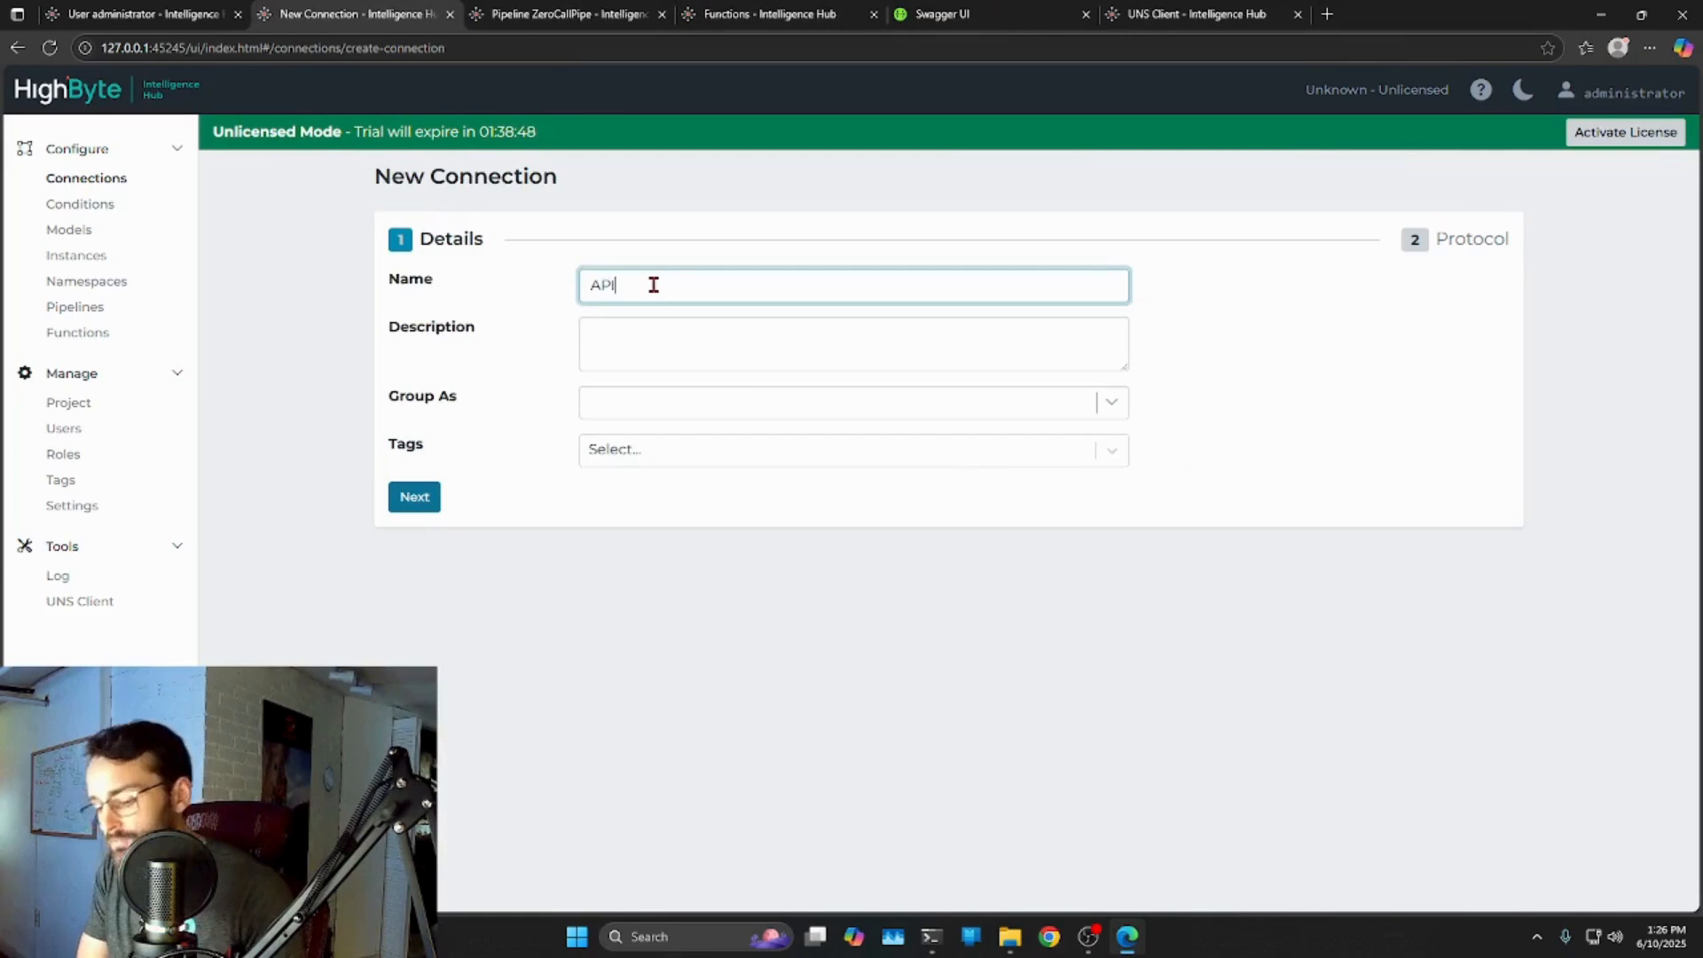
pyautogui.click(419, 497)
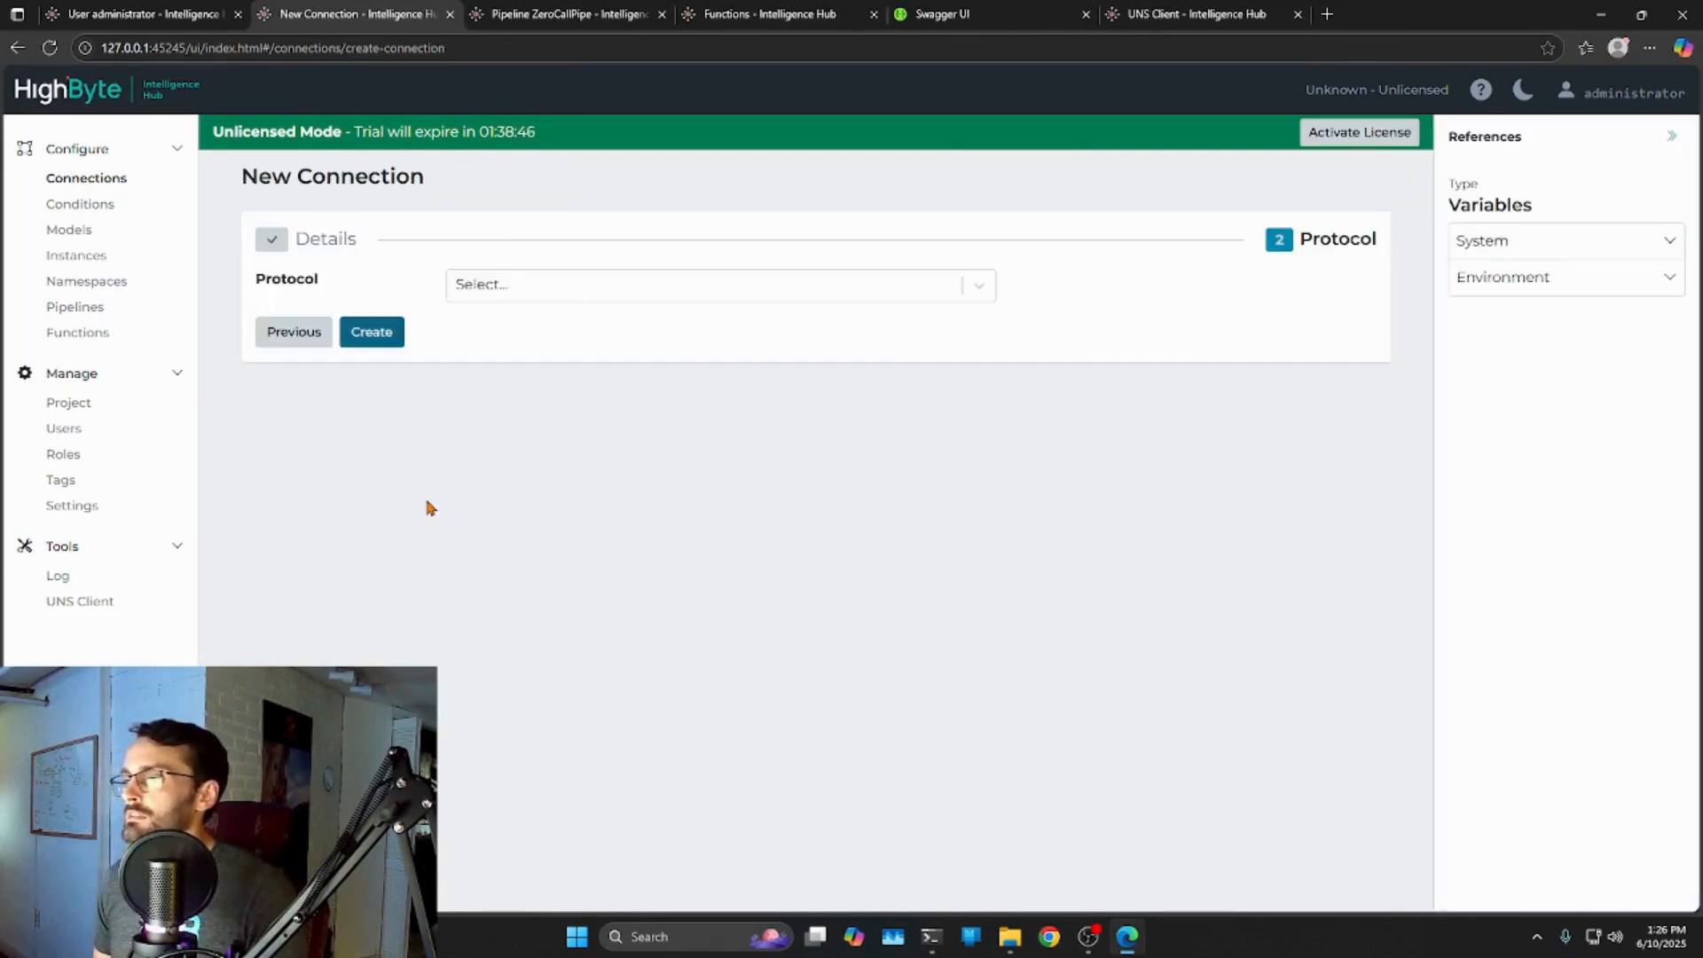
pyautogui.click(530, 293)
pyautogui.write('REST')
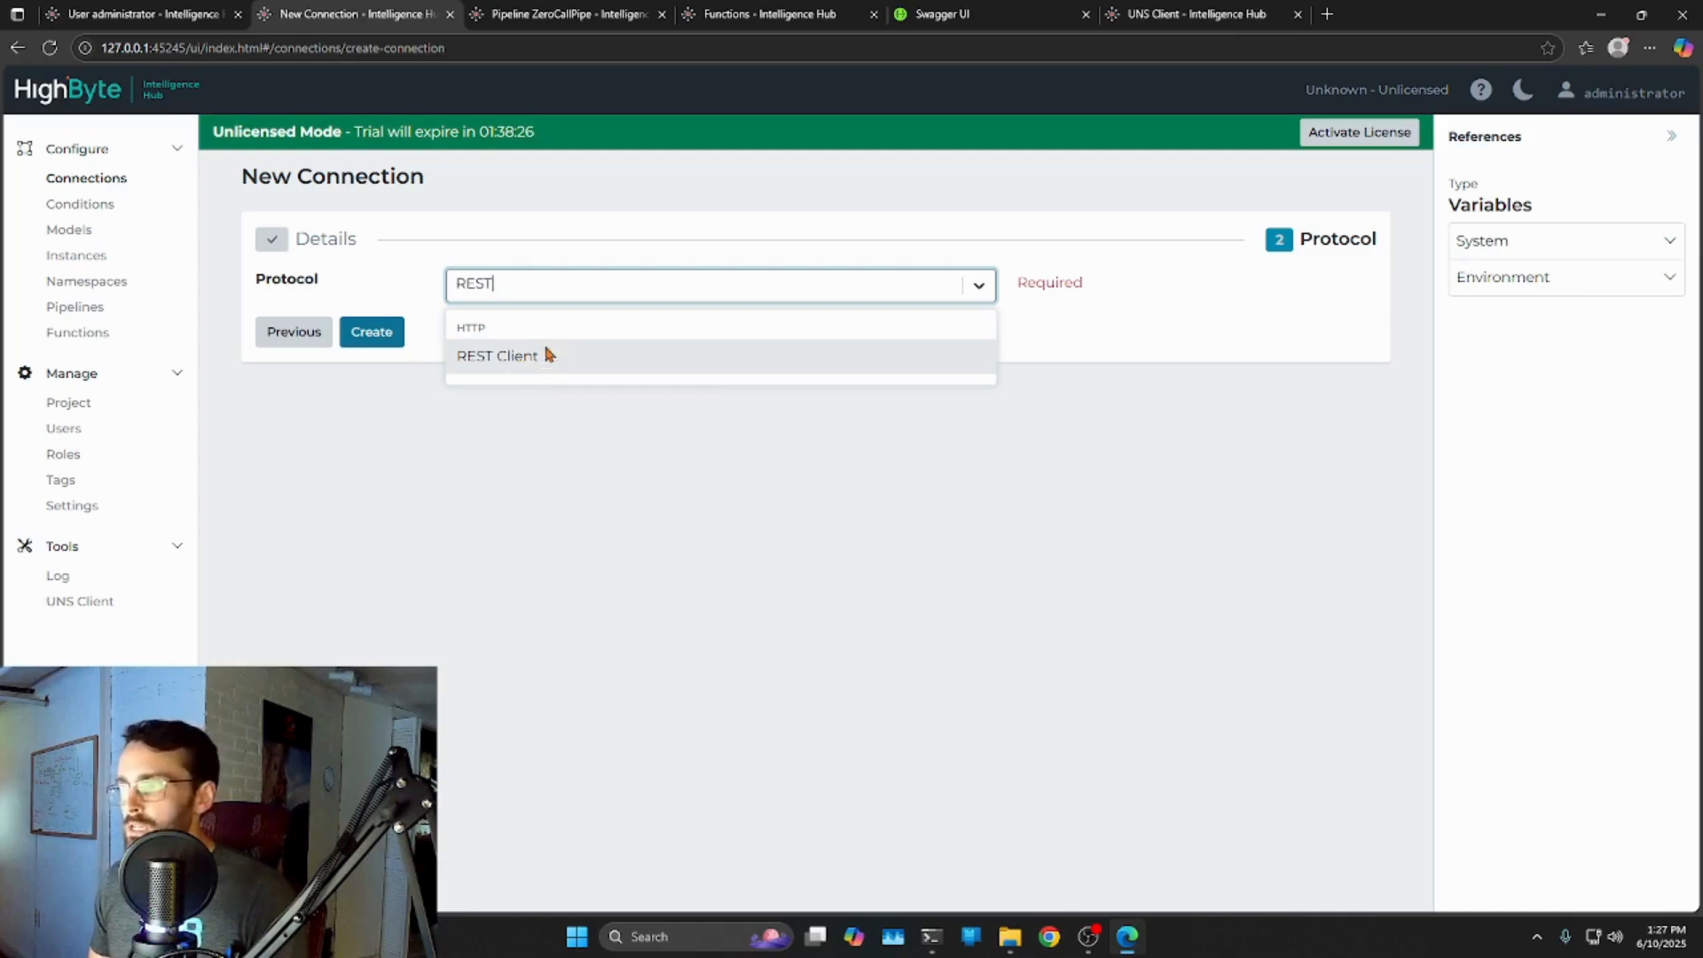
pyautogui.click(502, 362)
pyautogui.click(738, 622)
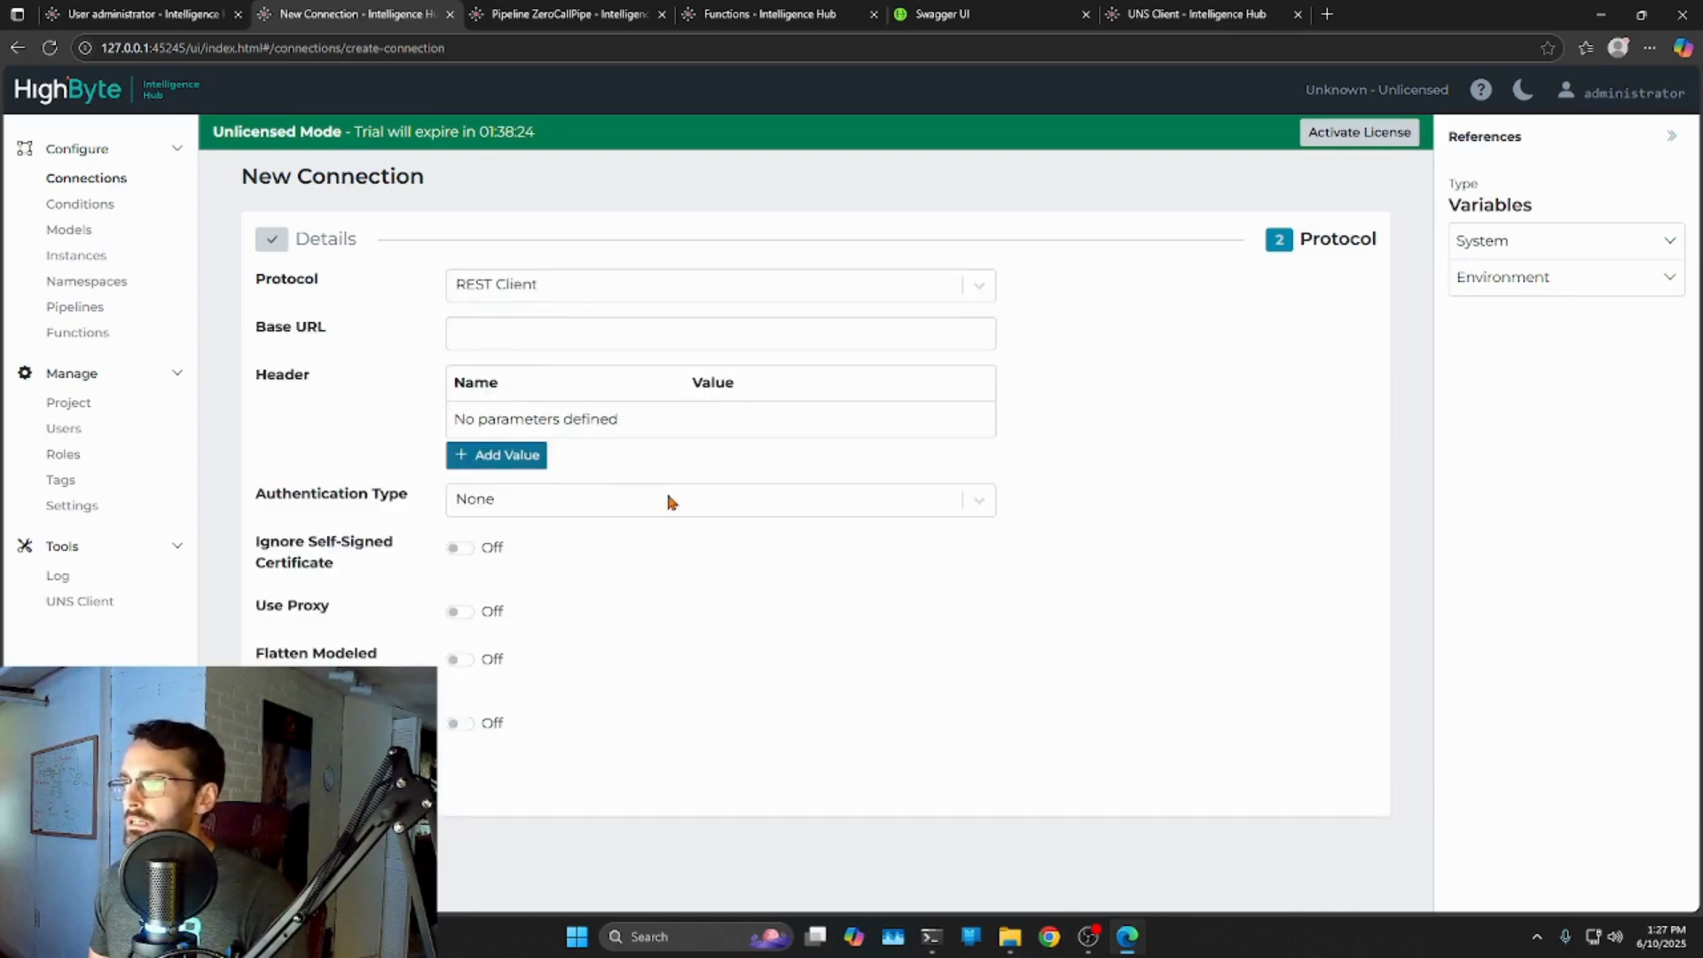
pyautogui.click(494, 336)
pyautogui.write('http://127.0.0.1:8885')
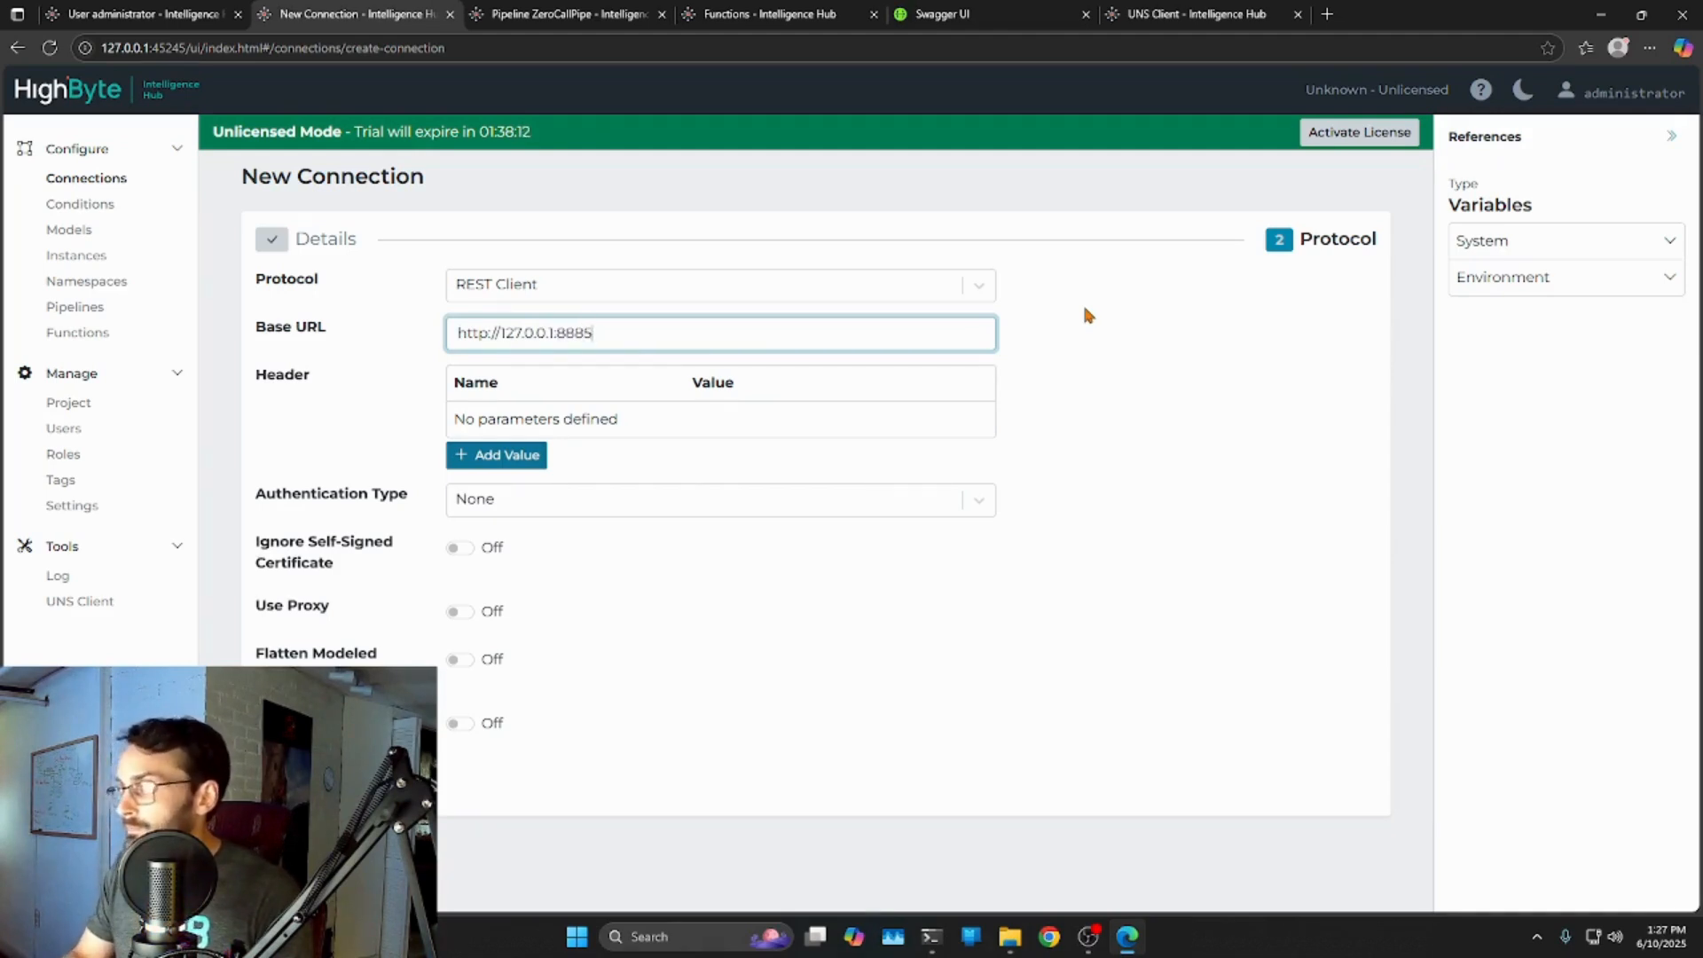
pyautogui.click(830, 627)
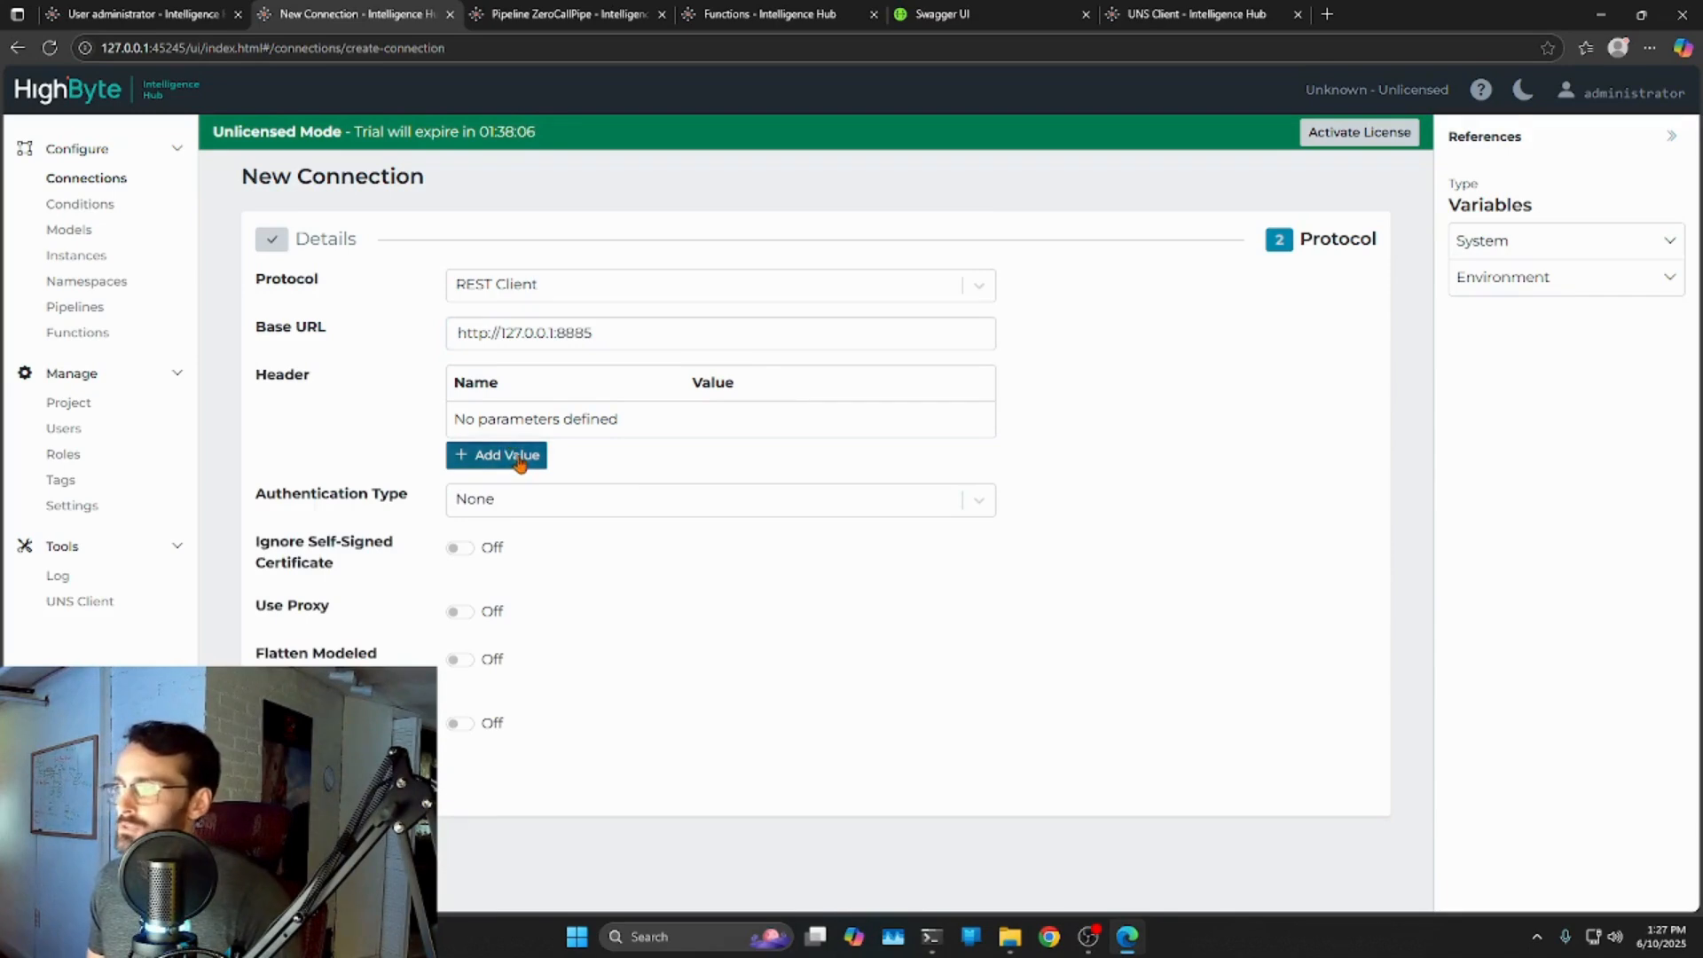
# Set the connection's Authentication Type to Bearer Token.
pyautogui.click(493, 498)
pyautogui.click(559, 618)
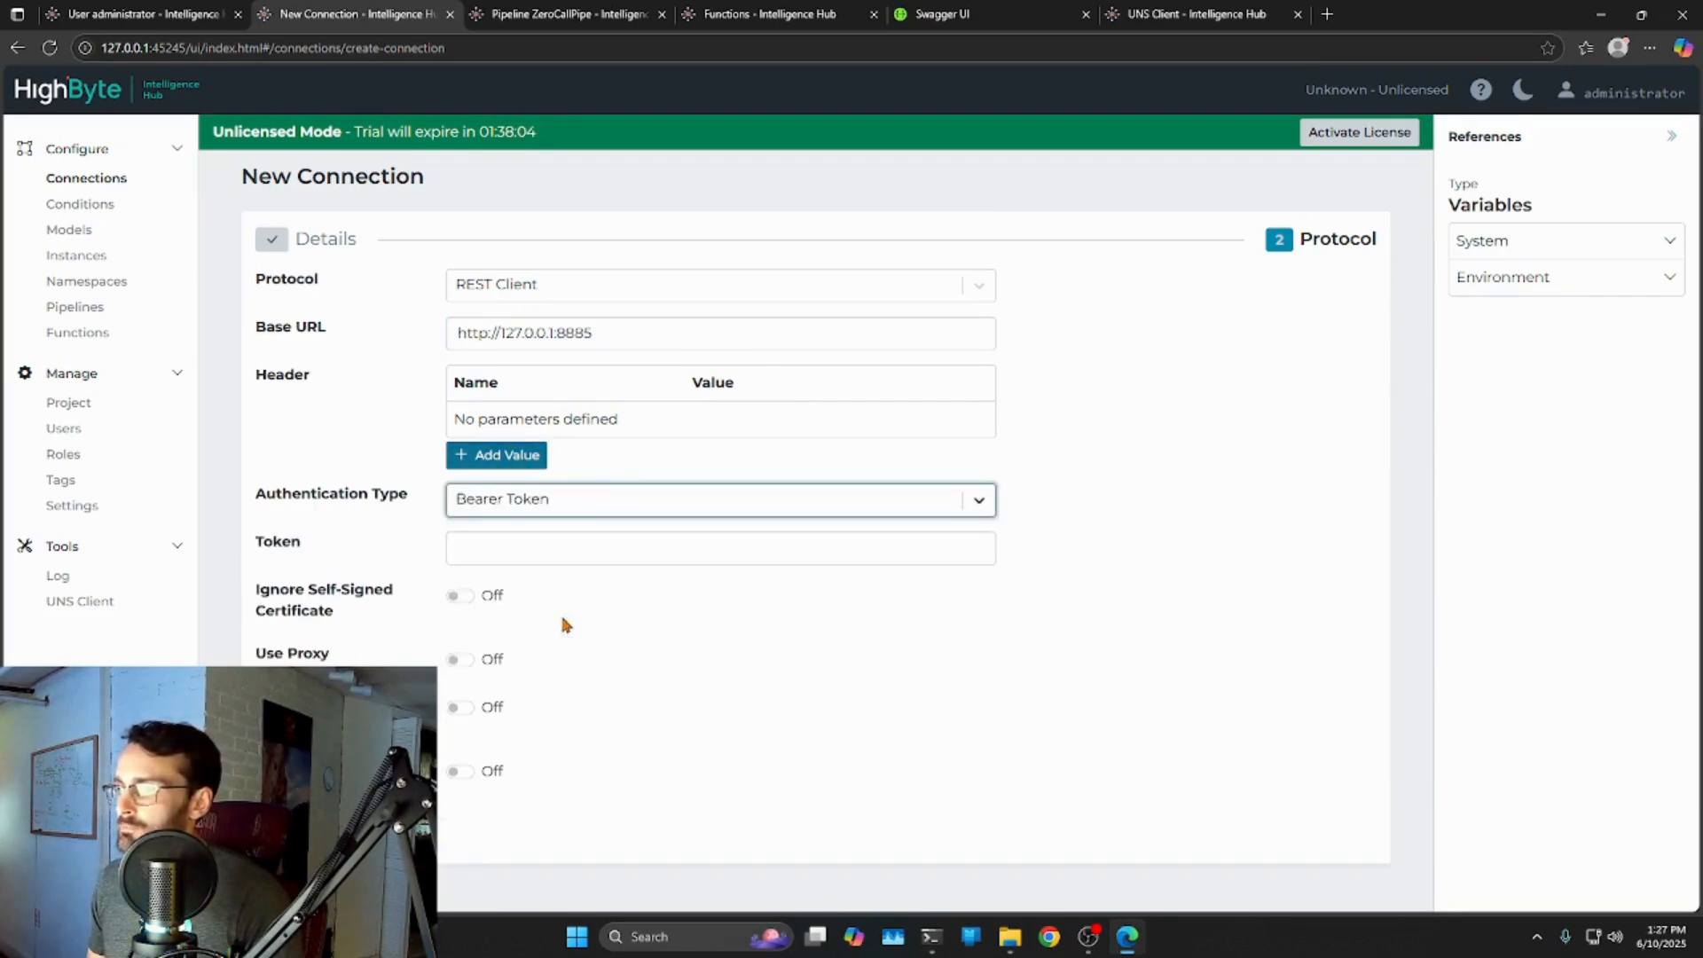
pyautogui.click(500, 502)
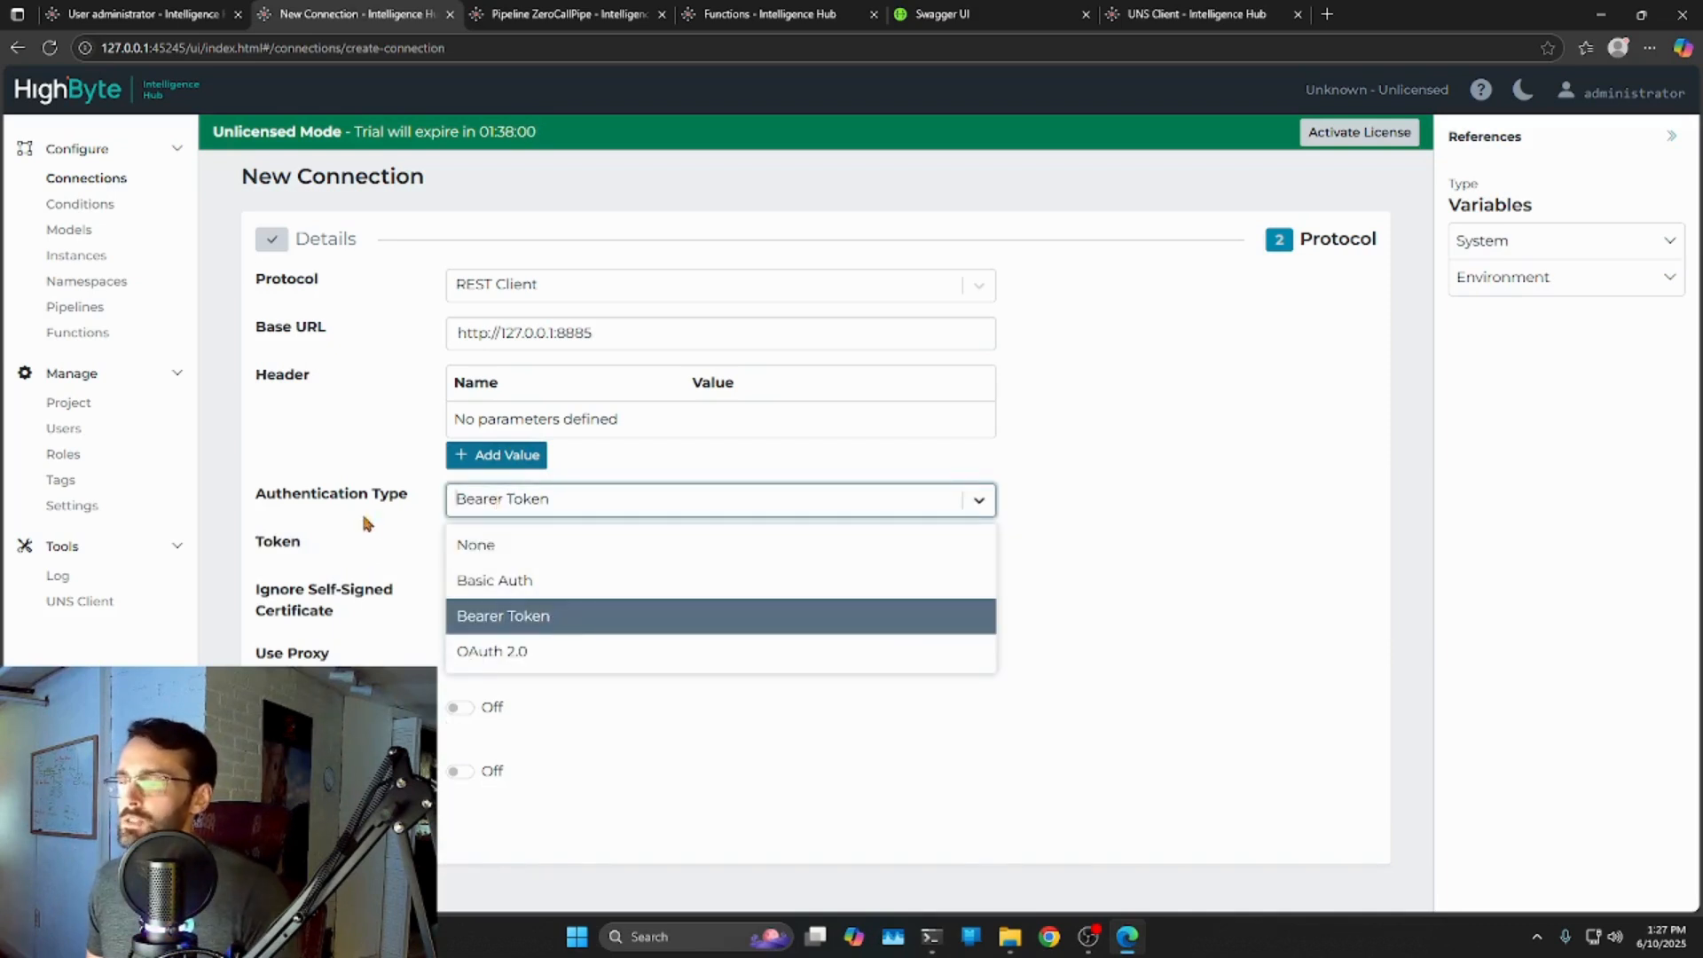
pyautogui.click(399, 528)
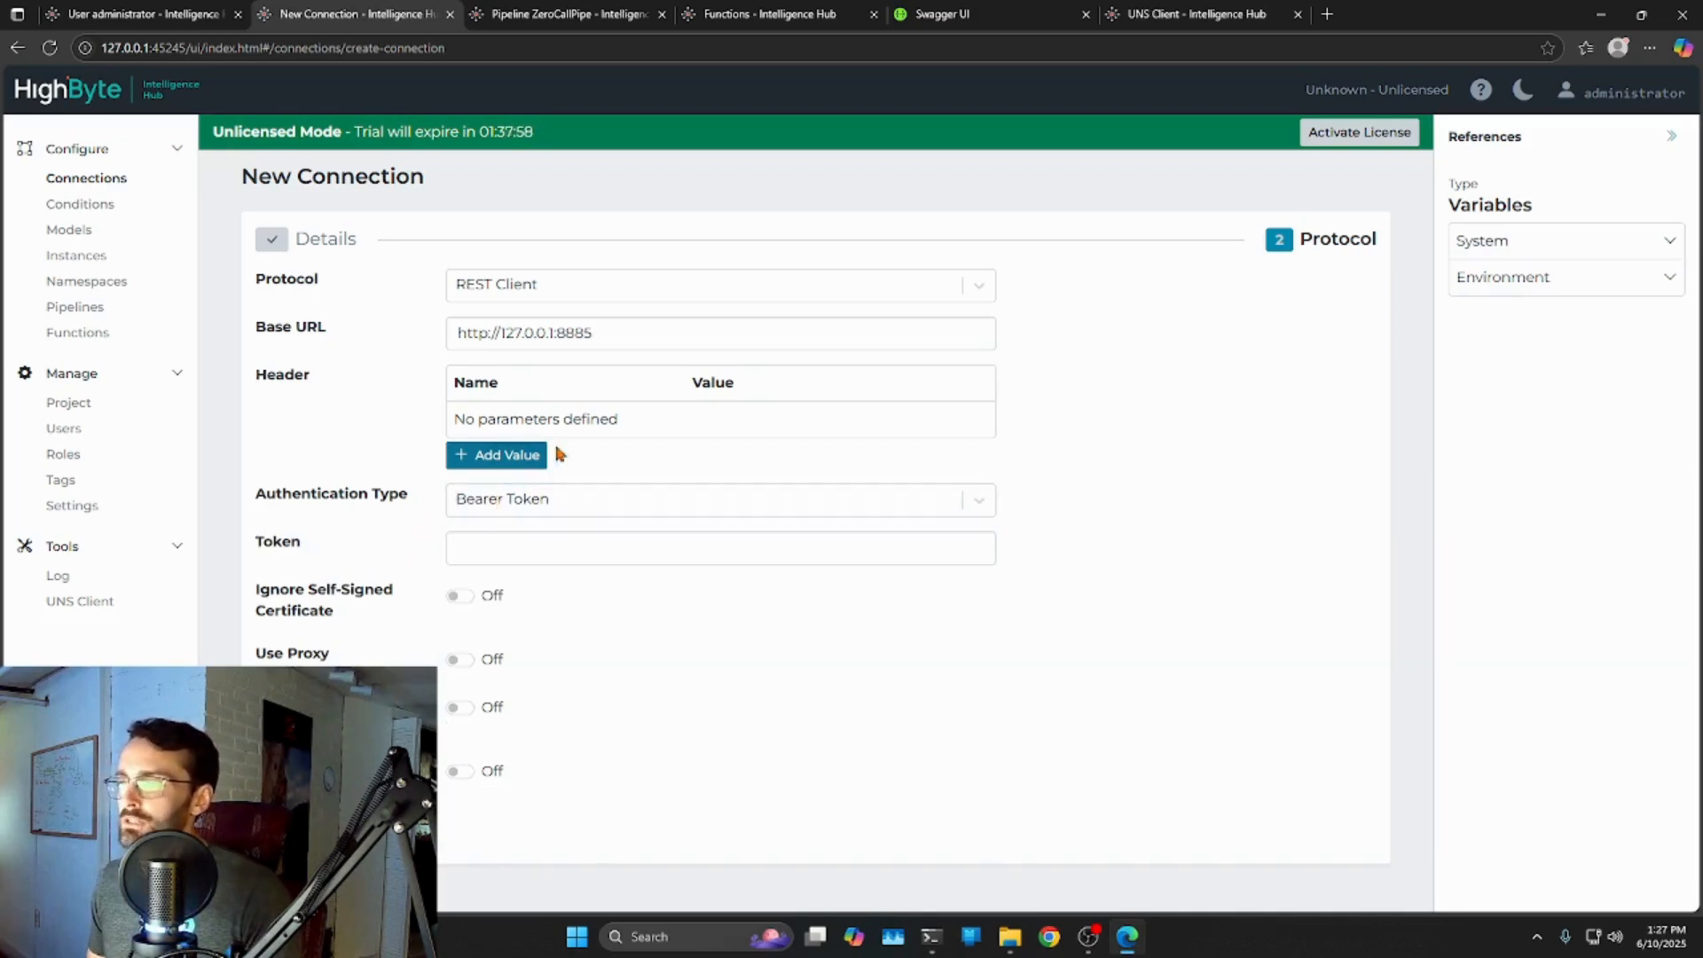
# Select the bearer token in the POST /inputs/{inputName}/value curl example in Swagger UI.
pyautogui.click(945, 16)
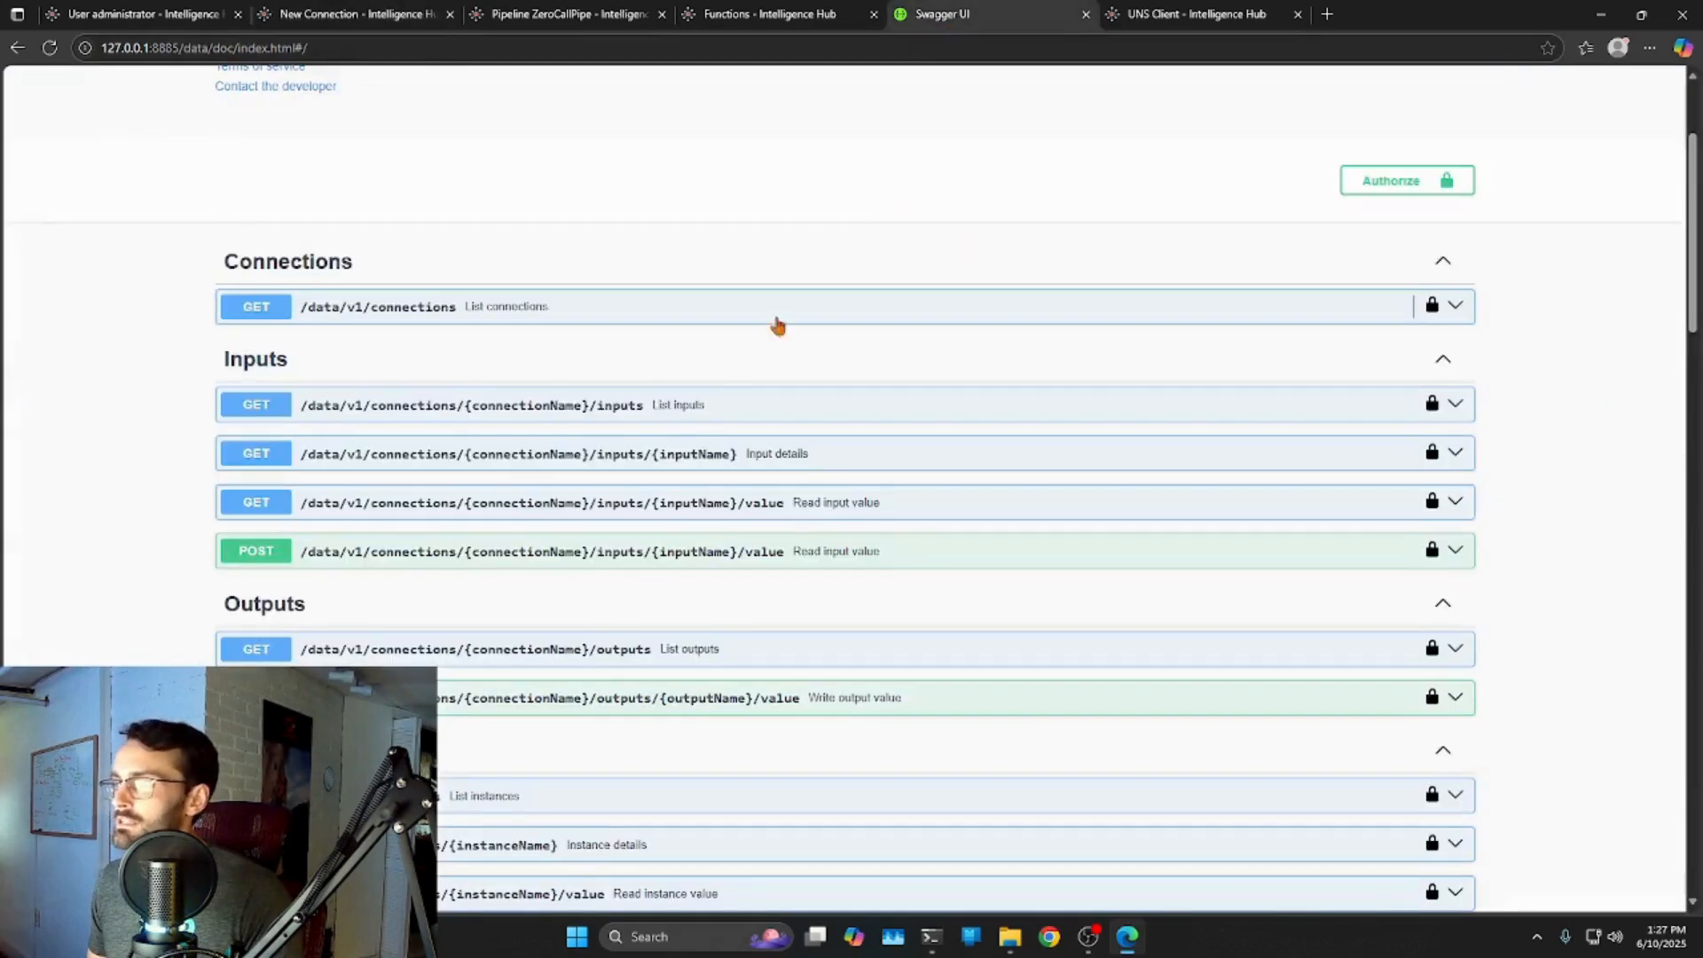
pyautogui.scroll(-2, 449, 479)
pyautogui.click(1455, 375)
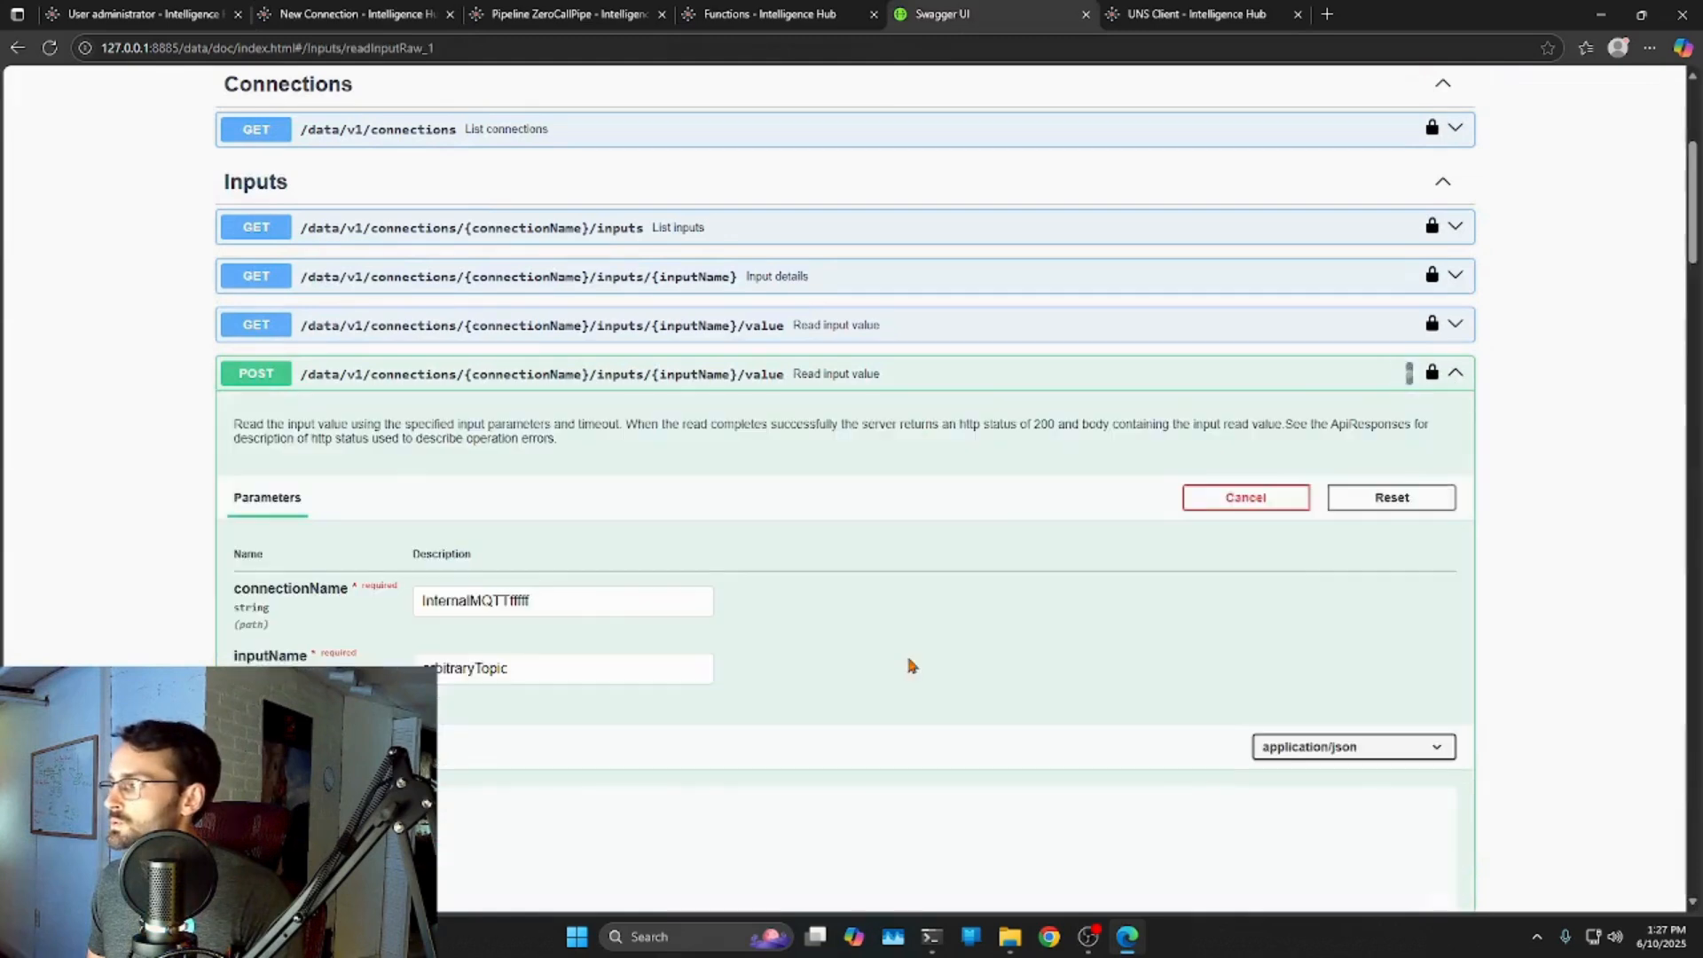
pyautogui.scroll(-5, 411, 483)
pyautogui.scroll(2, 429, 494)
pyautogui.scroll(-5, 449, 508)
pyautogui.scroll(-2, 449, 507)
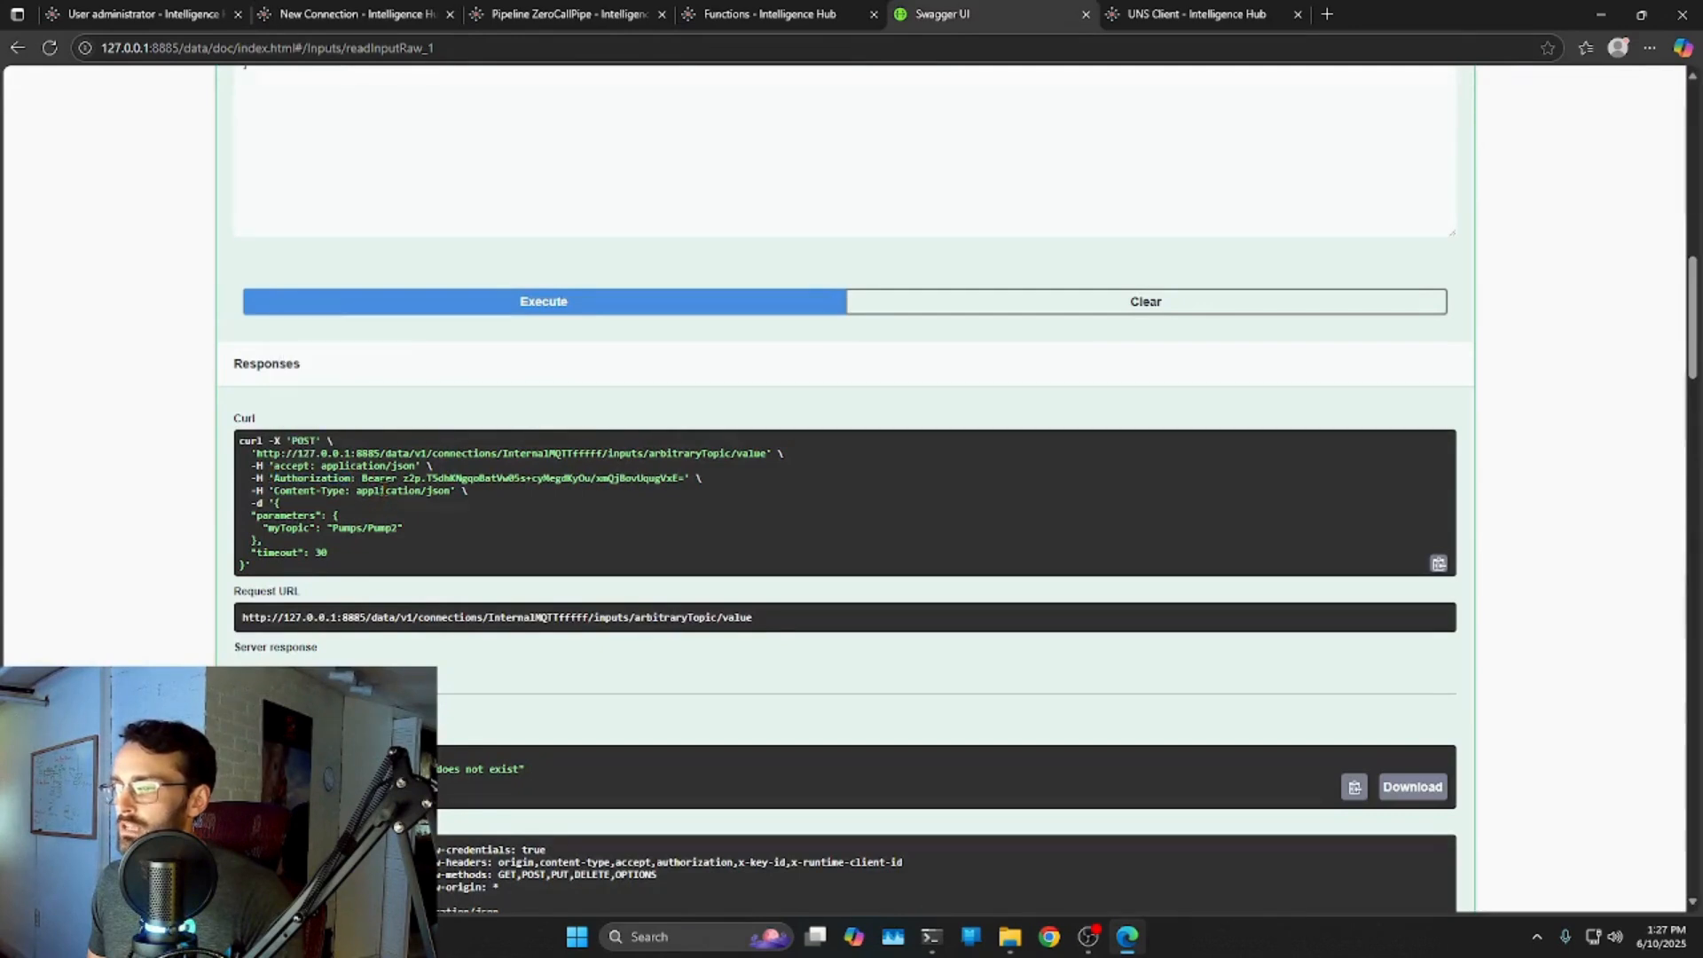
pyautogui.moveTo(363, 479); pyautogui.dragTo(690, 479)
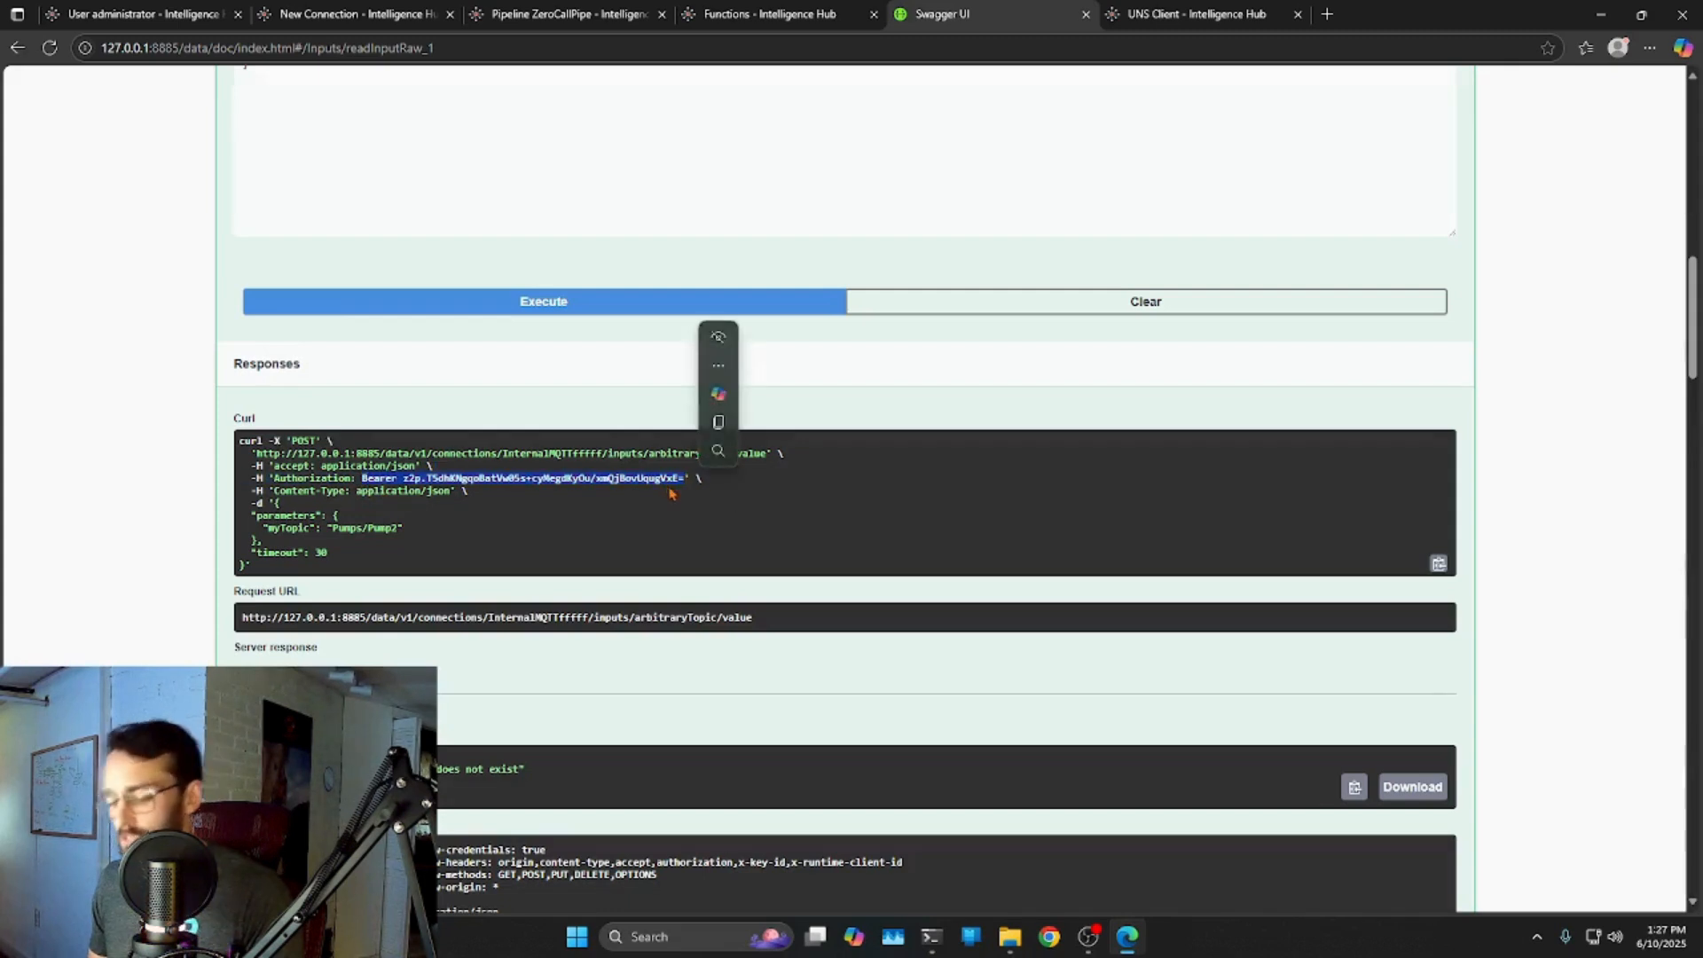
# Close the Functions page and return to the New Connection form.
pyautogui.click(880, 24)
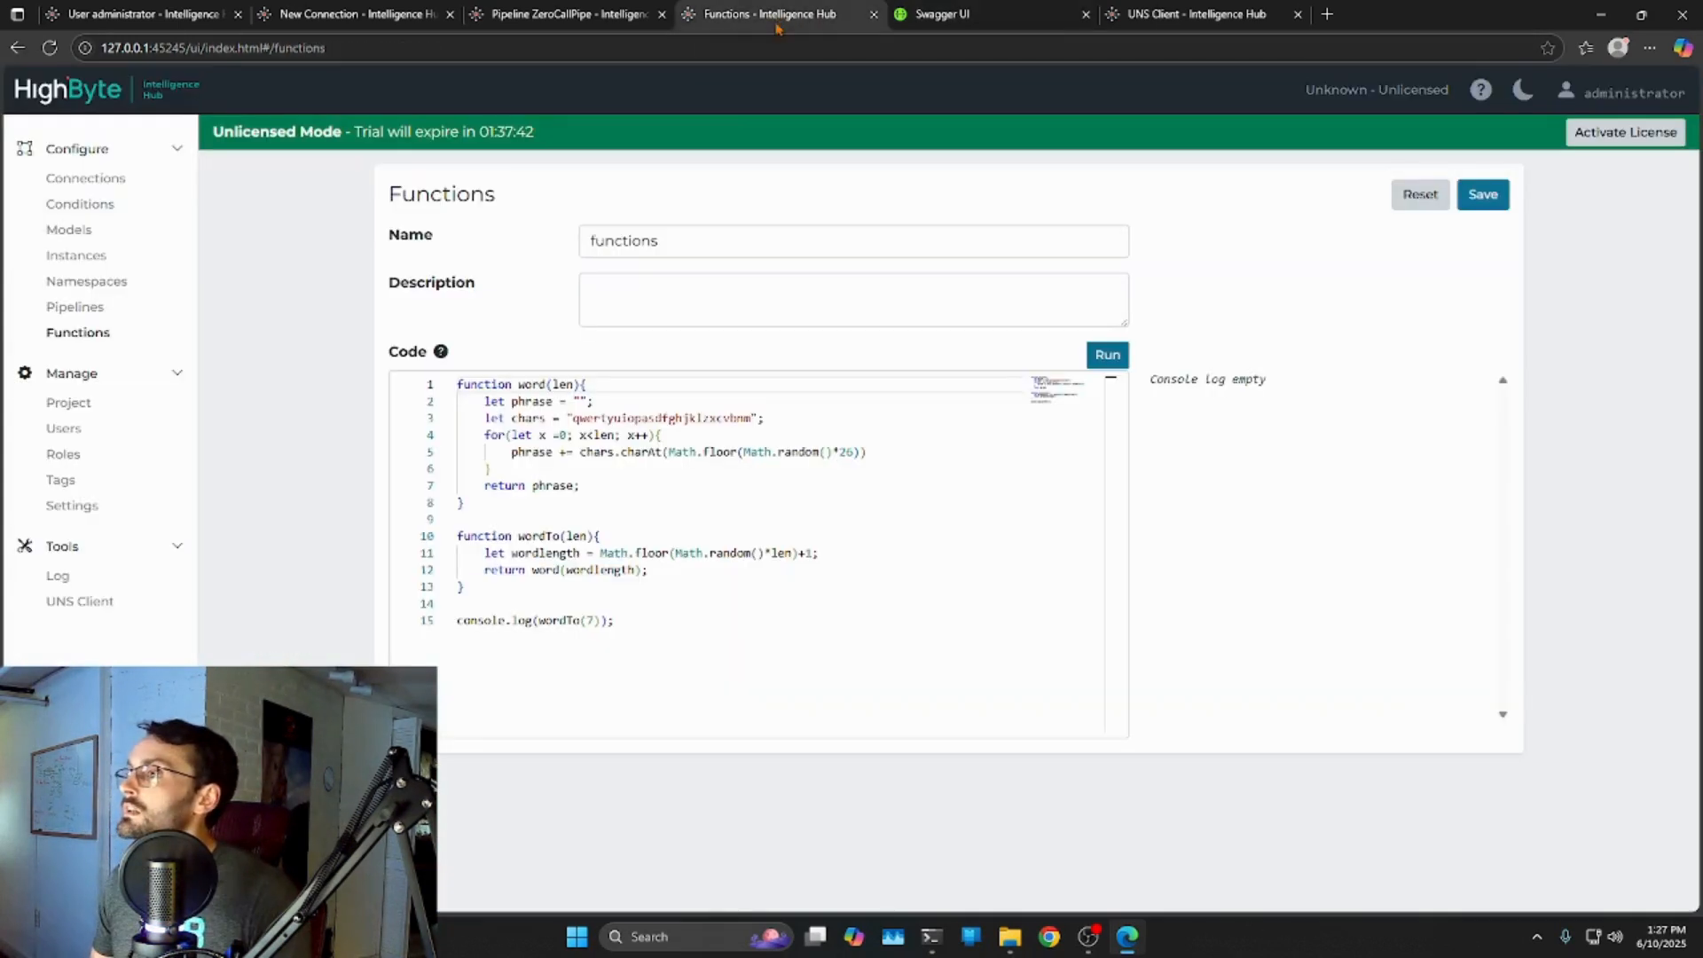
pyautogui.click(875, 14)
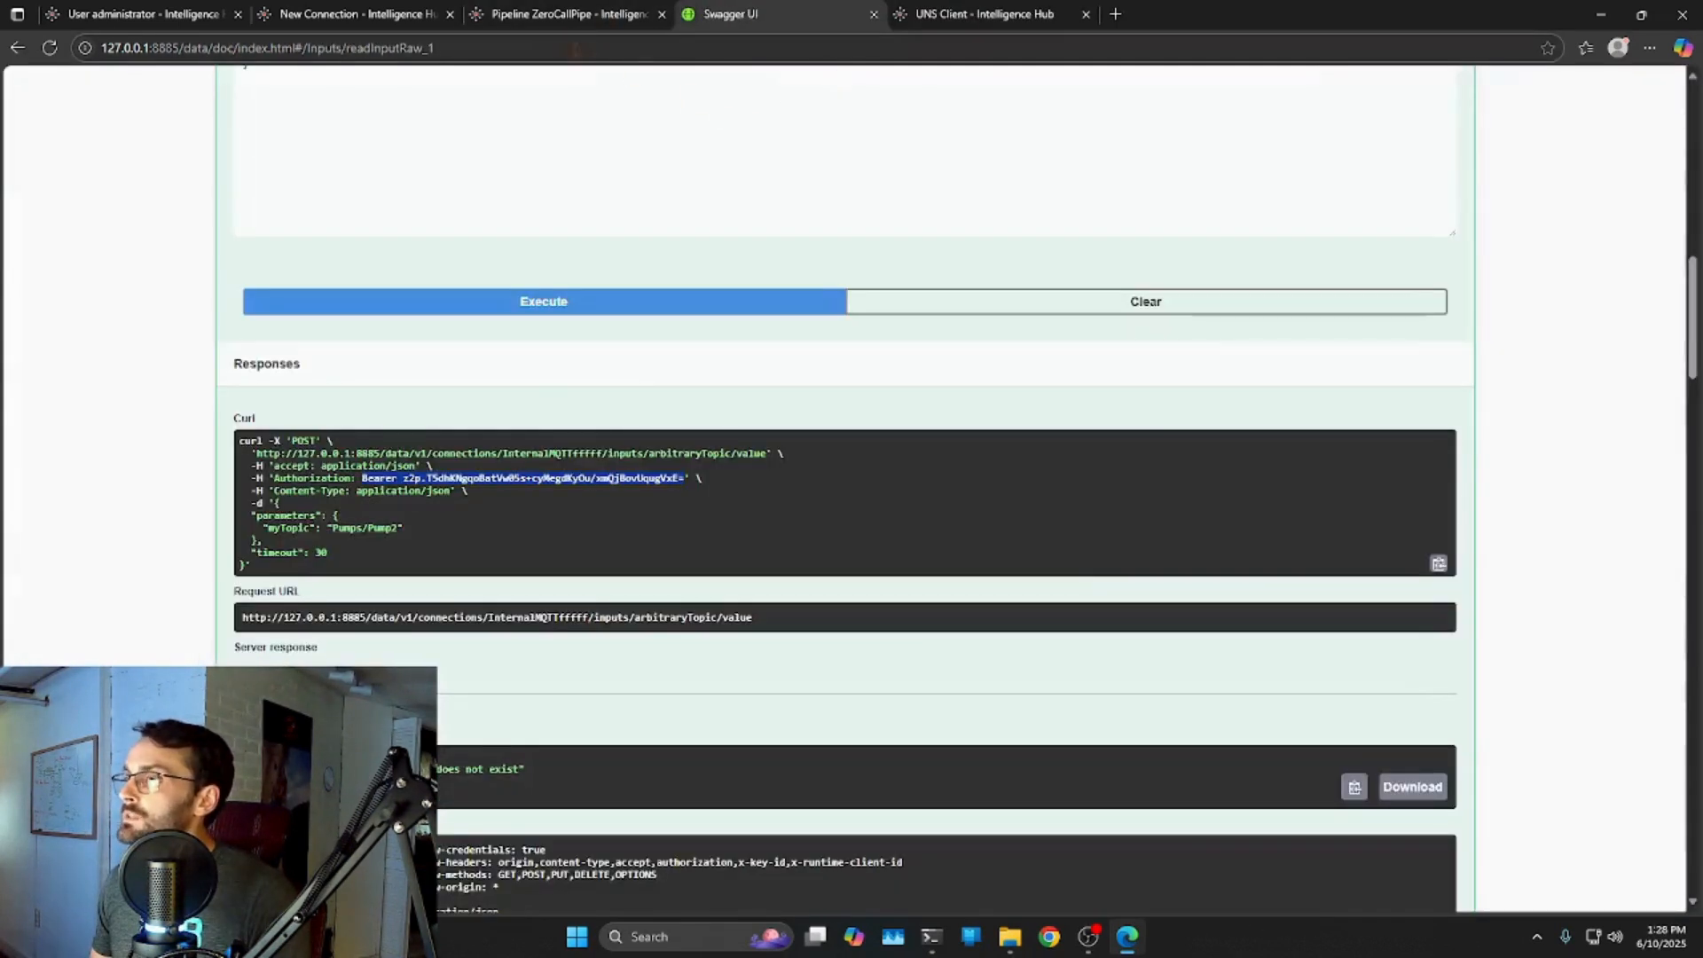
pyautogui.click(568, 15)
pyautogui.click(292, 18)
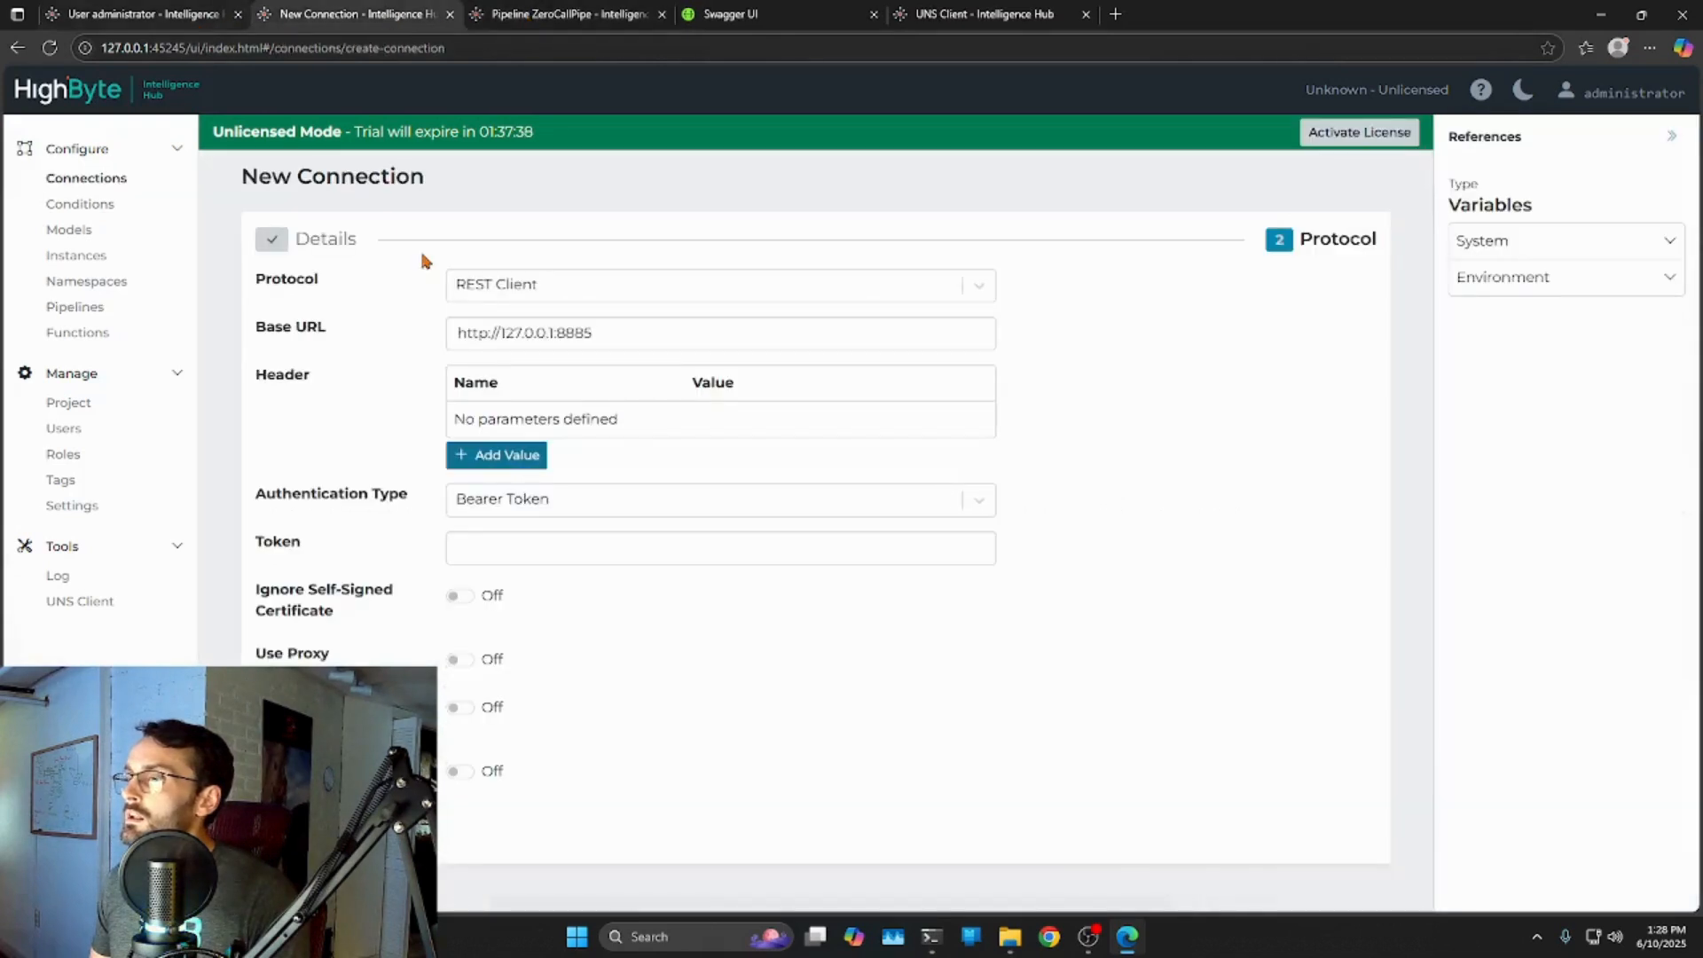
# Add a header named Authorization, paste the bearer token as its value, and verify it.
pyautogui.click(487, 454)
pyautogui.click(543, 432)
pyautogui.write('Authorization')
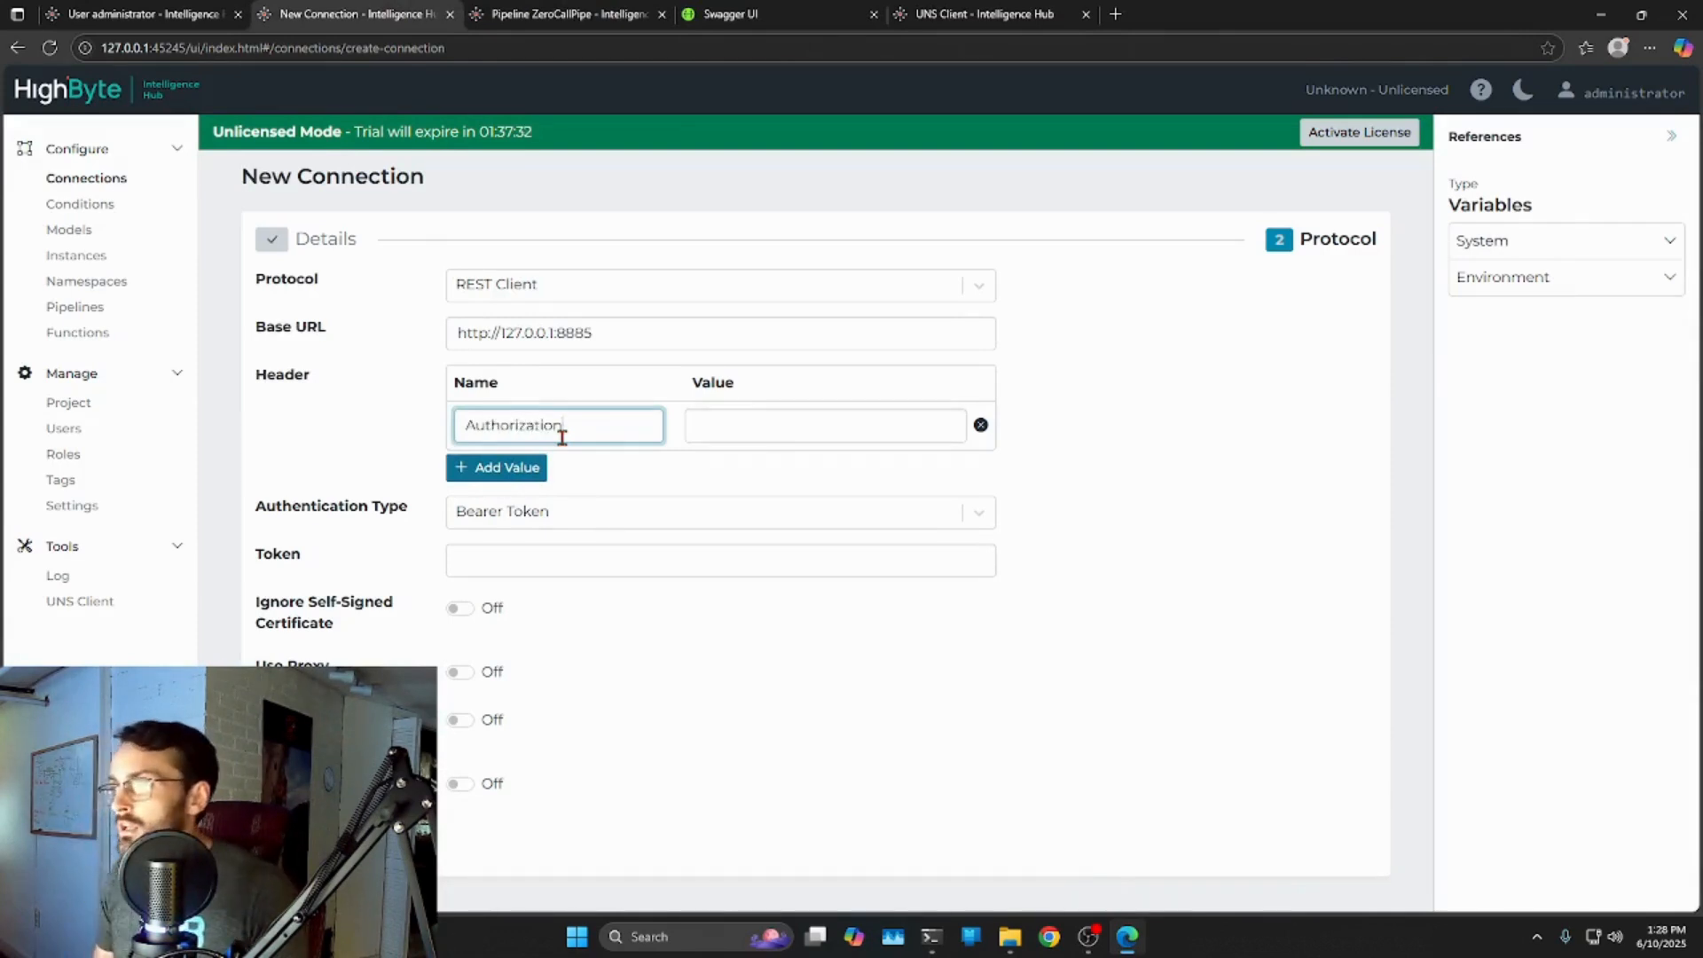
pyautogui.click(770, 426)
pyautogui.hotkey('ctrl', 'v')
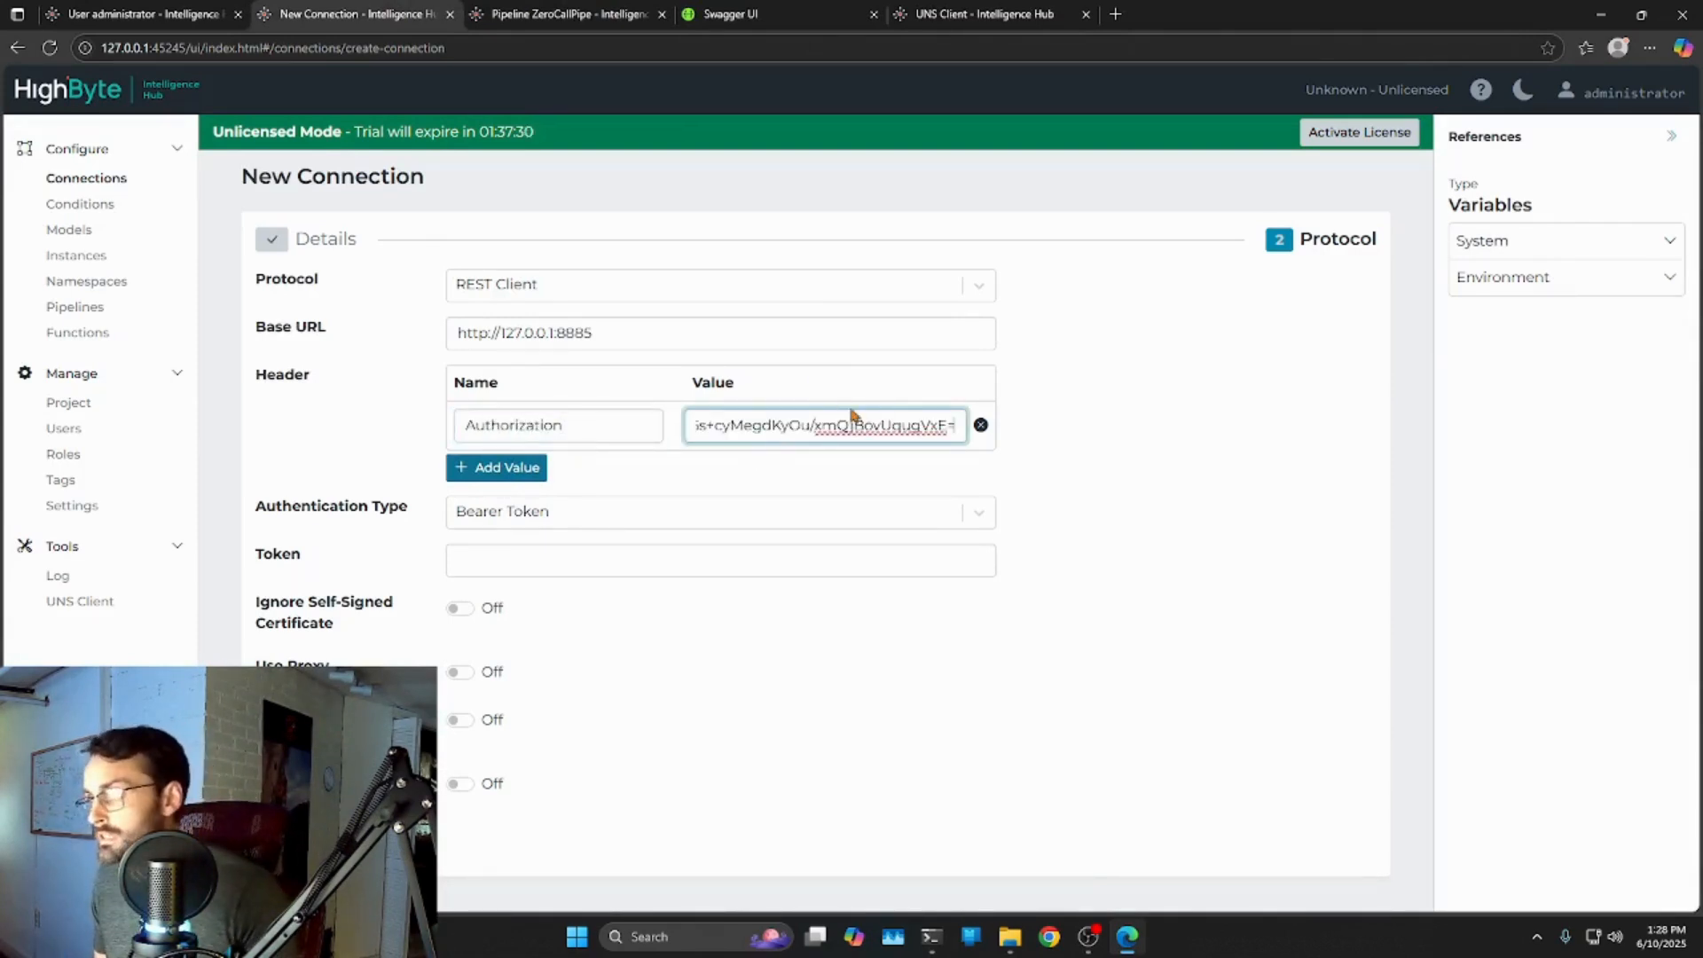
pyautogui.moveTo(926, 427); pyautogui.dragTo(679, 439)
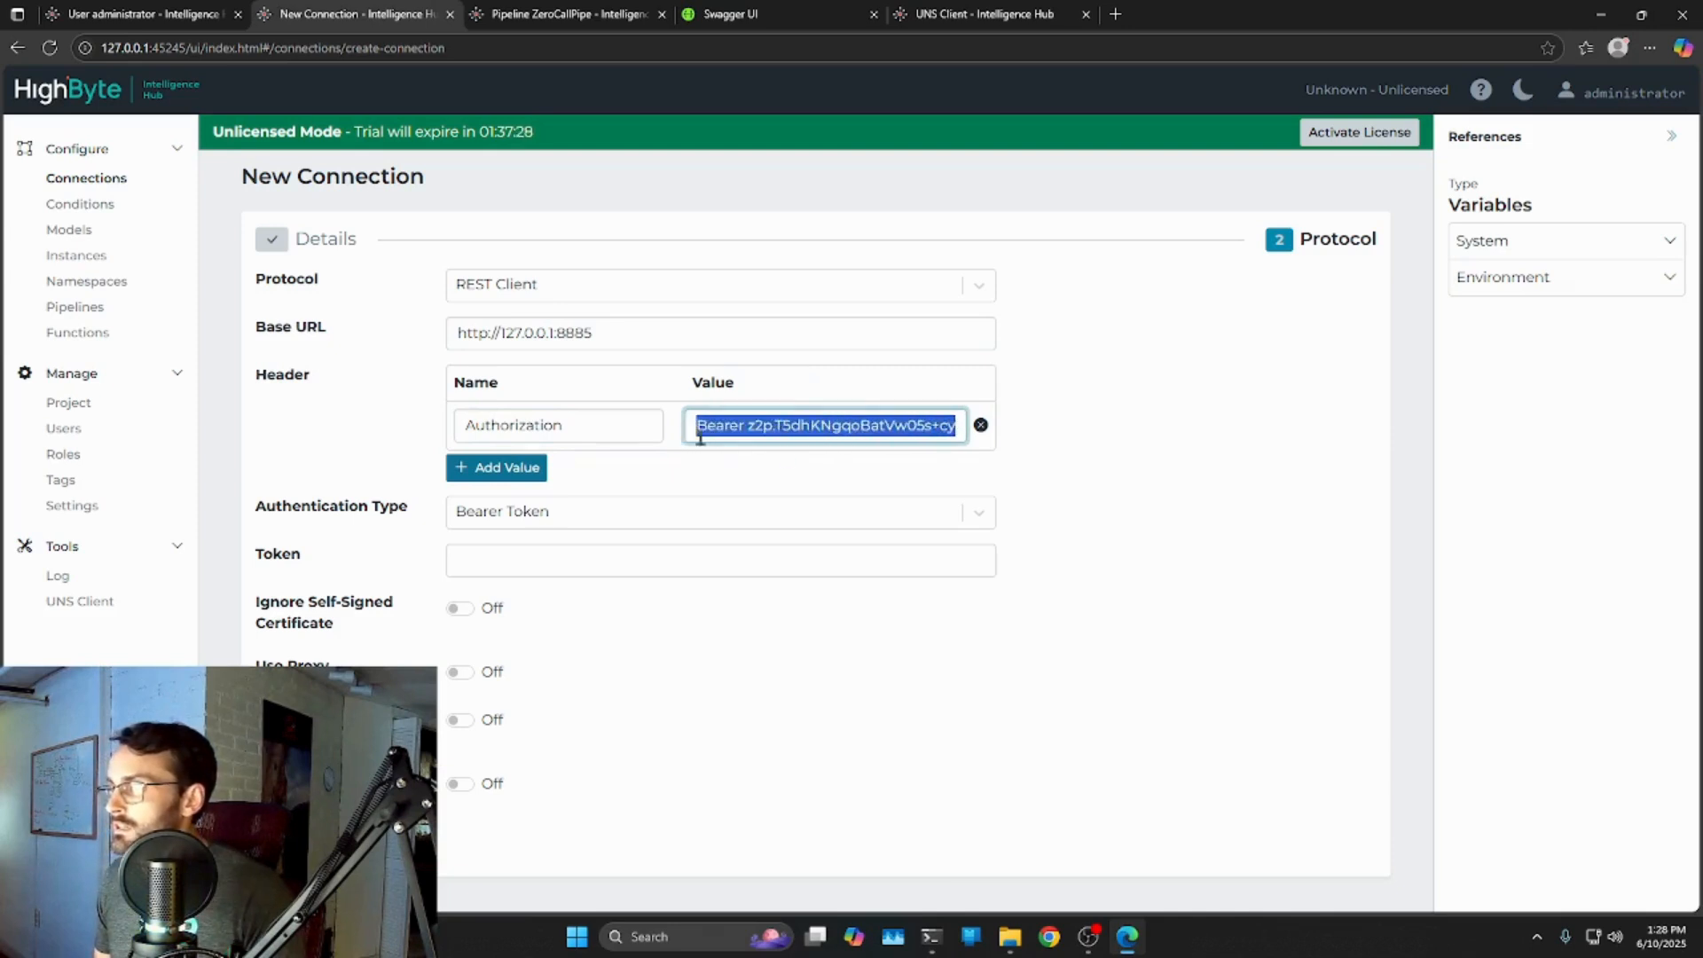
pyautogui.click(674, 383)
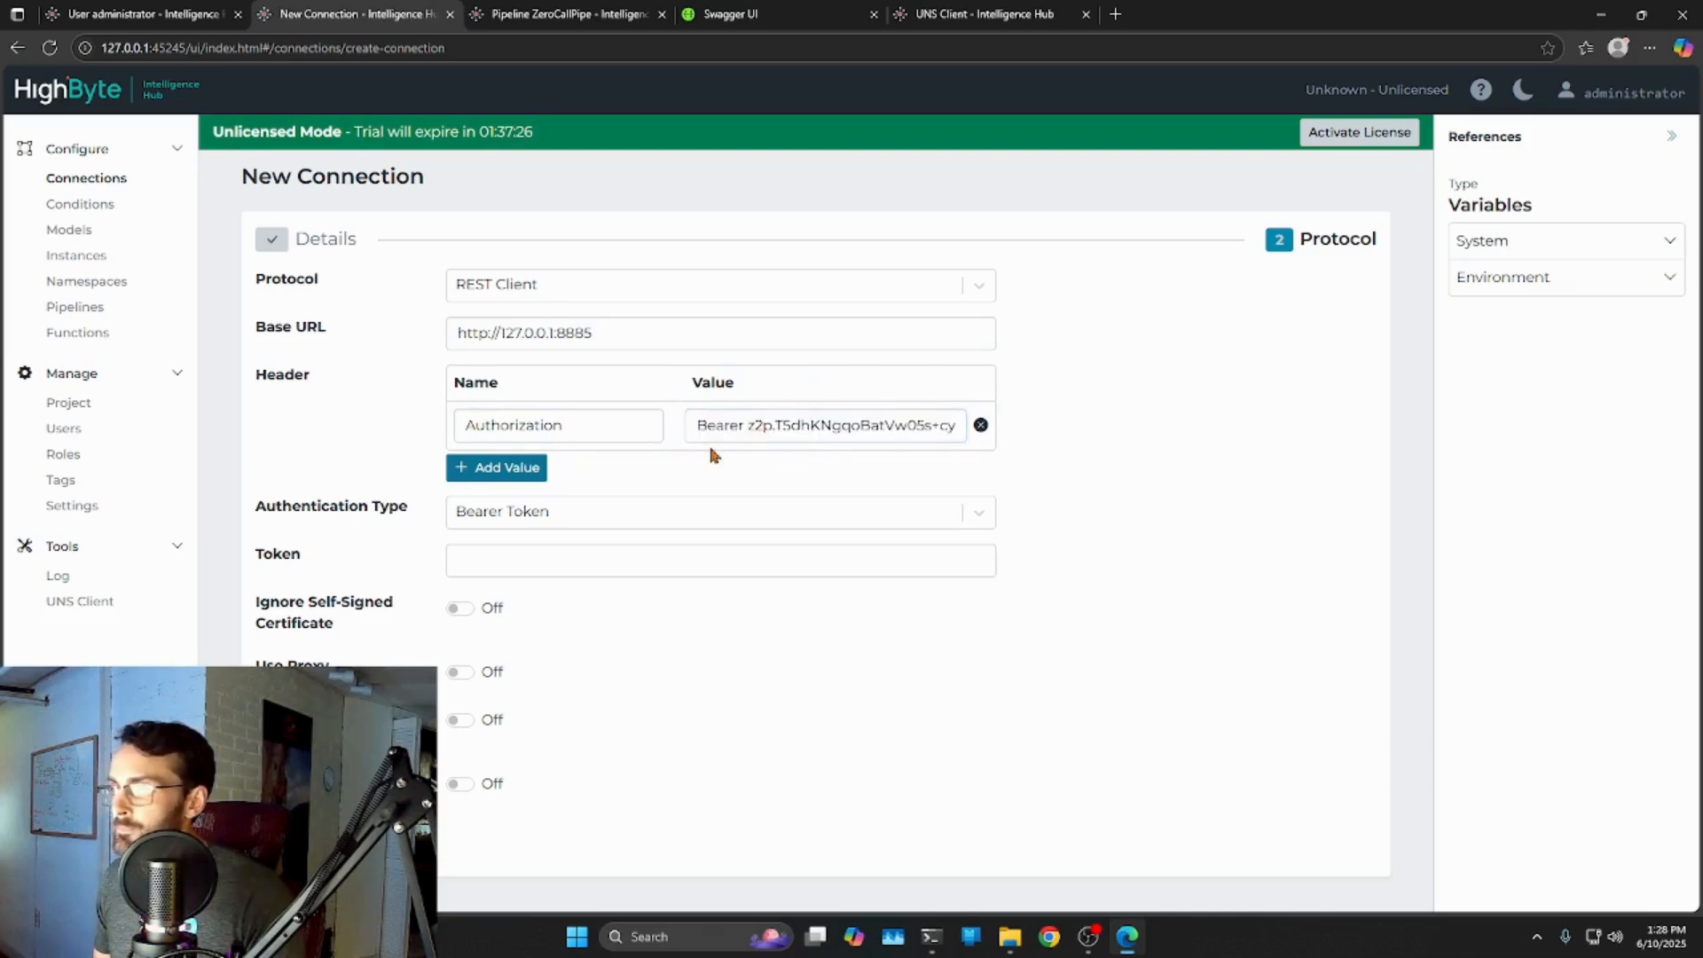
pyautogui.moveTo(750, 425); pyautogui.dragTo(1045, 426)
pyautogui.hotkey('ctrl', 'c')
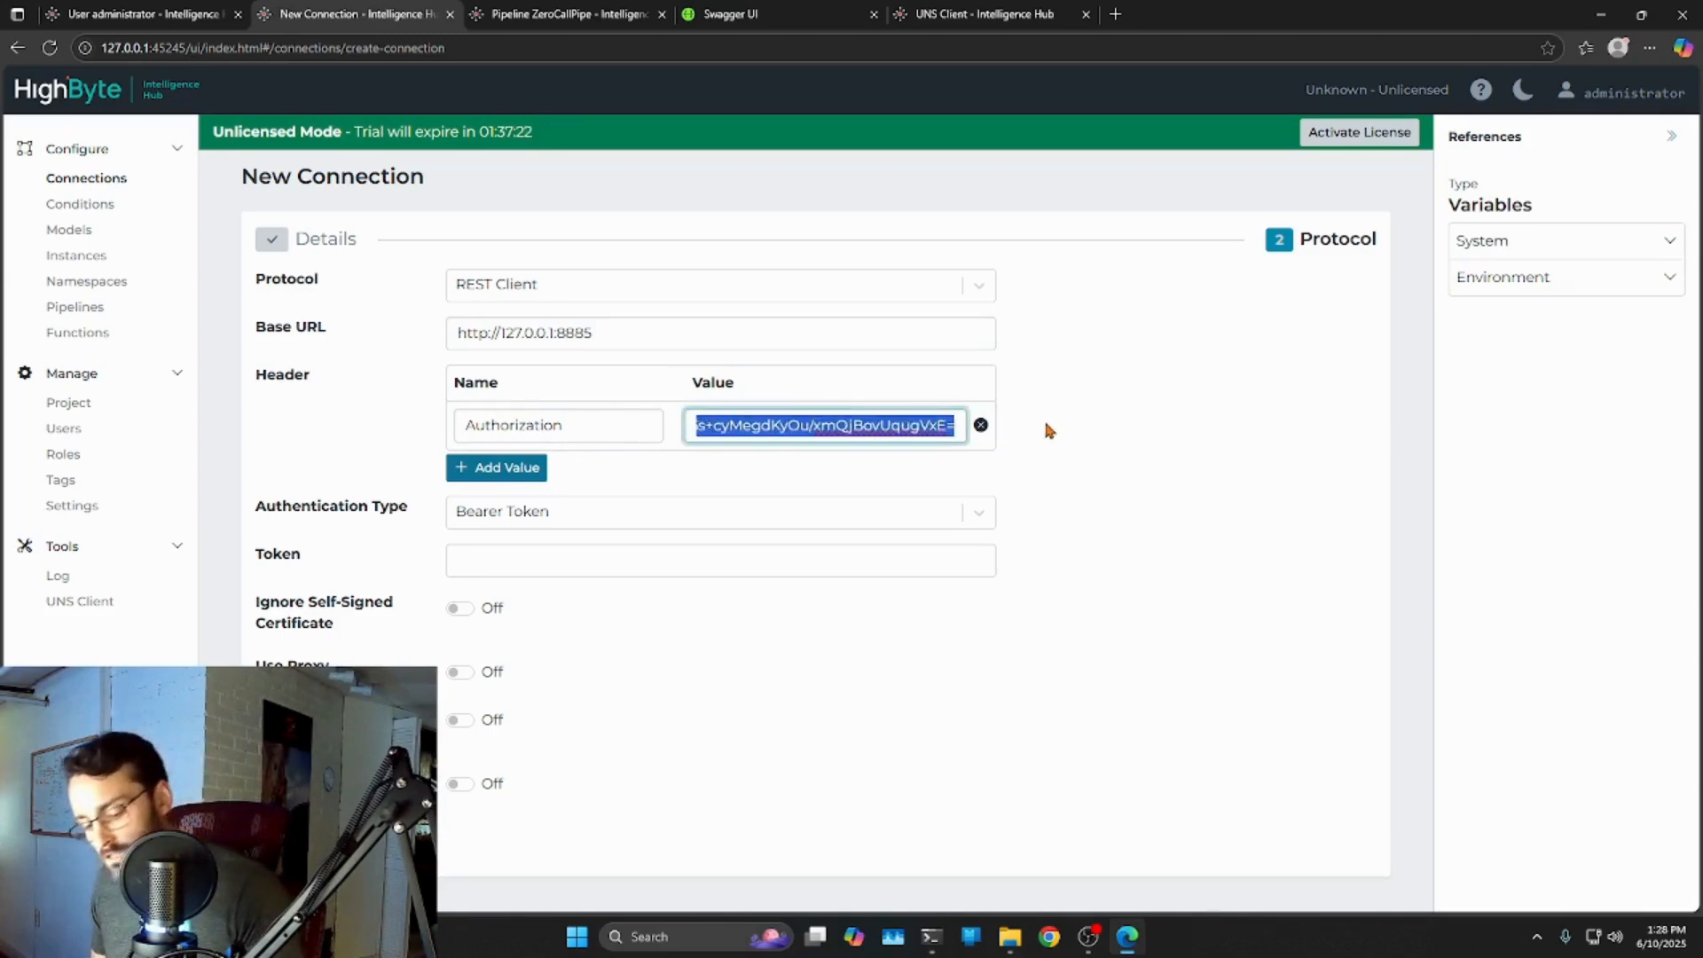
# Drop the Authorization header, paste the bearer token into the Token field, and create the API connection.
pyautogui.click(980, 425)
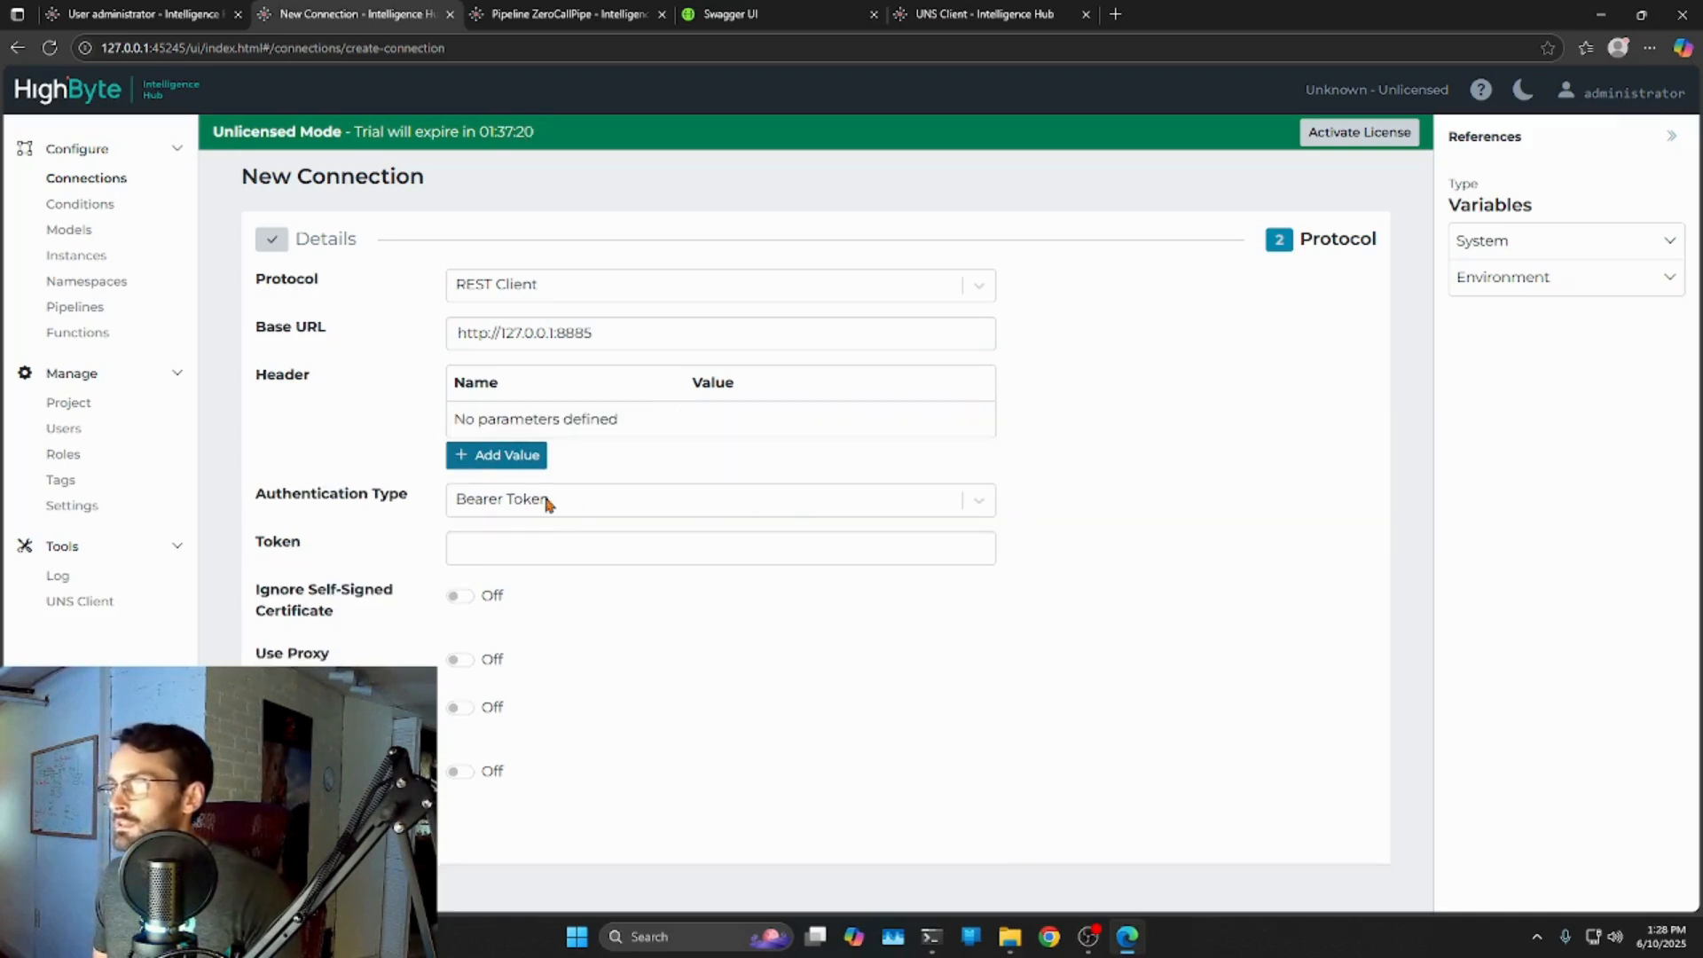
pyautogui.click(537, 547)
pyautogui.hotkey('ctrl', 'v')
pyautogui.click(796, 670)
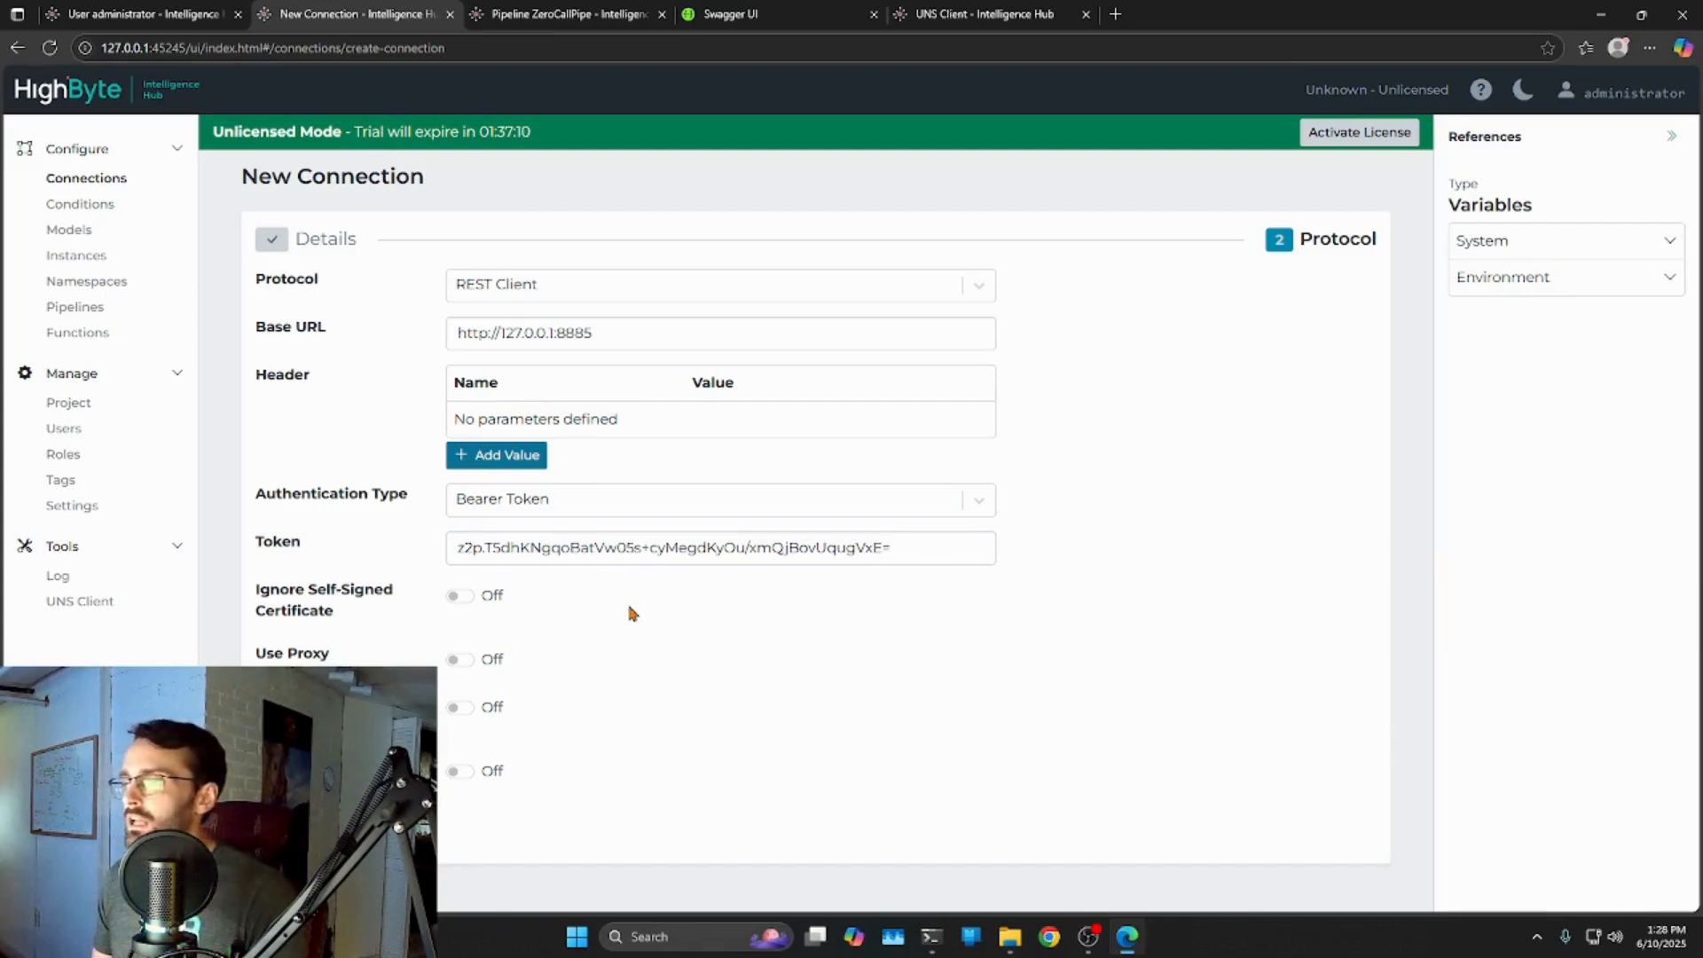
pyautogui.click(362, 834)
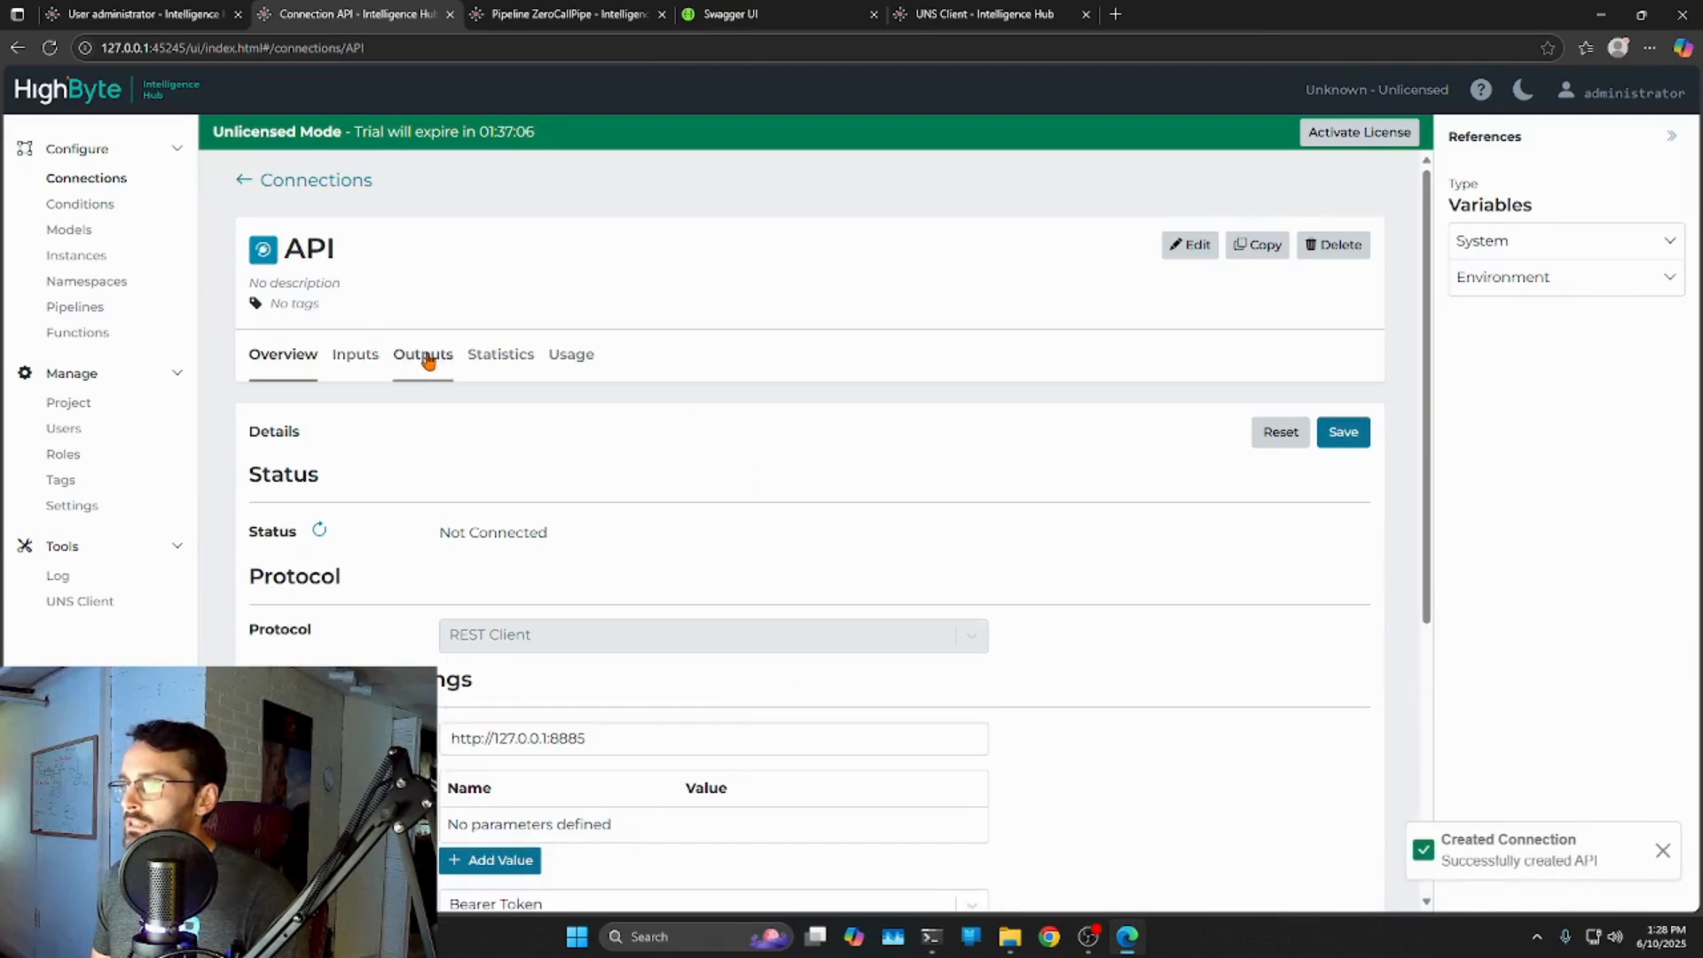
pyautogui.click(355, 355)
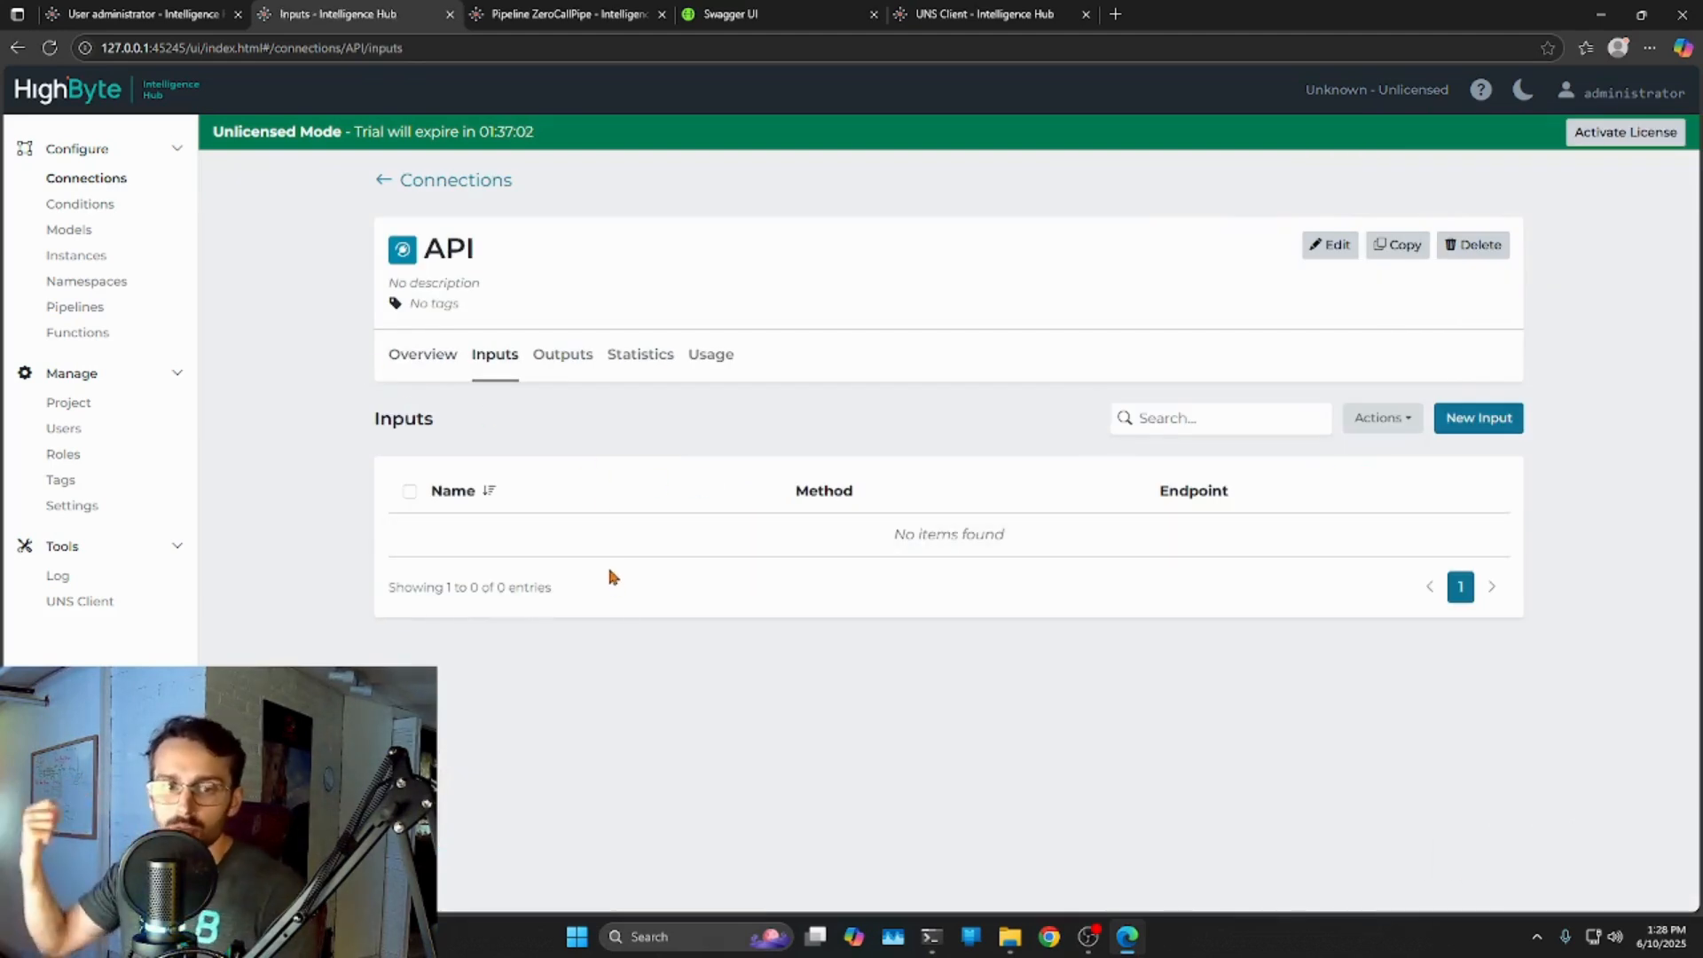
# Start a new input on the API connection named SameSystem.
pyautogui.click(1493, 428)
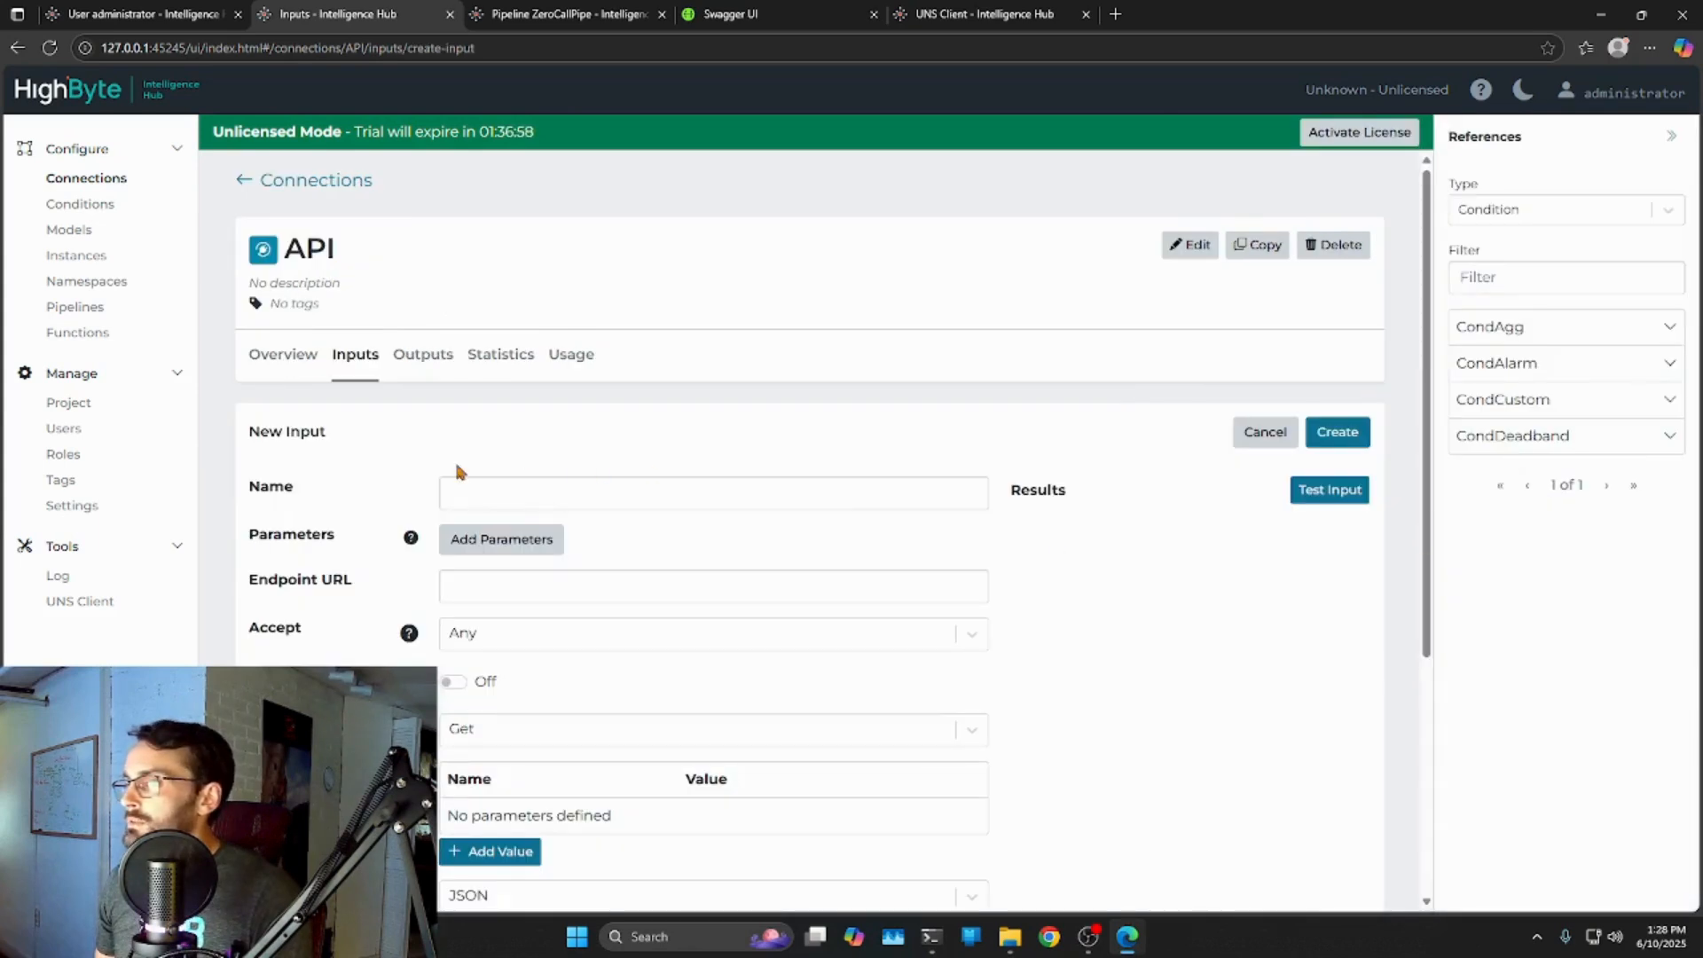
pyautogui.click(467, 480)
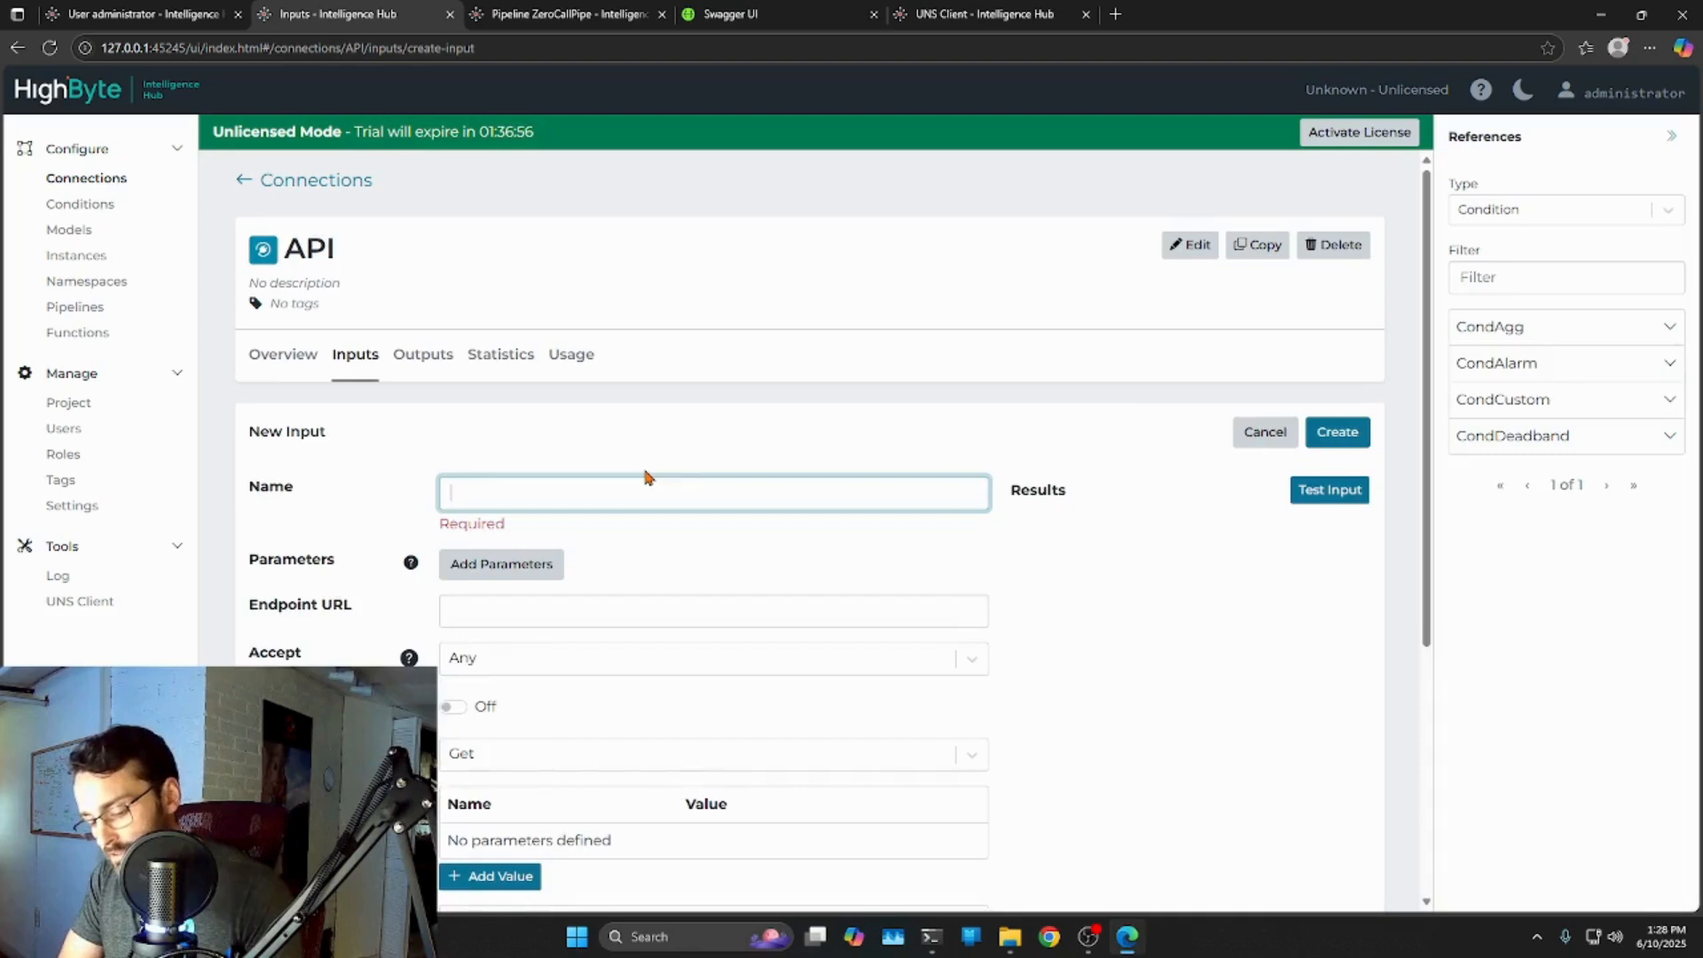
pyautogui.write('SameSystem')
pyautogui.click(561, 583)
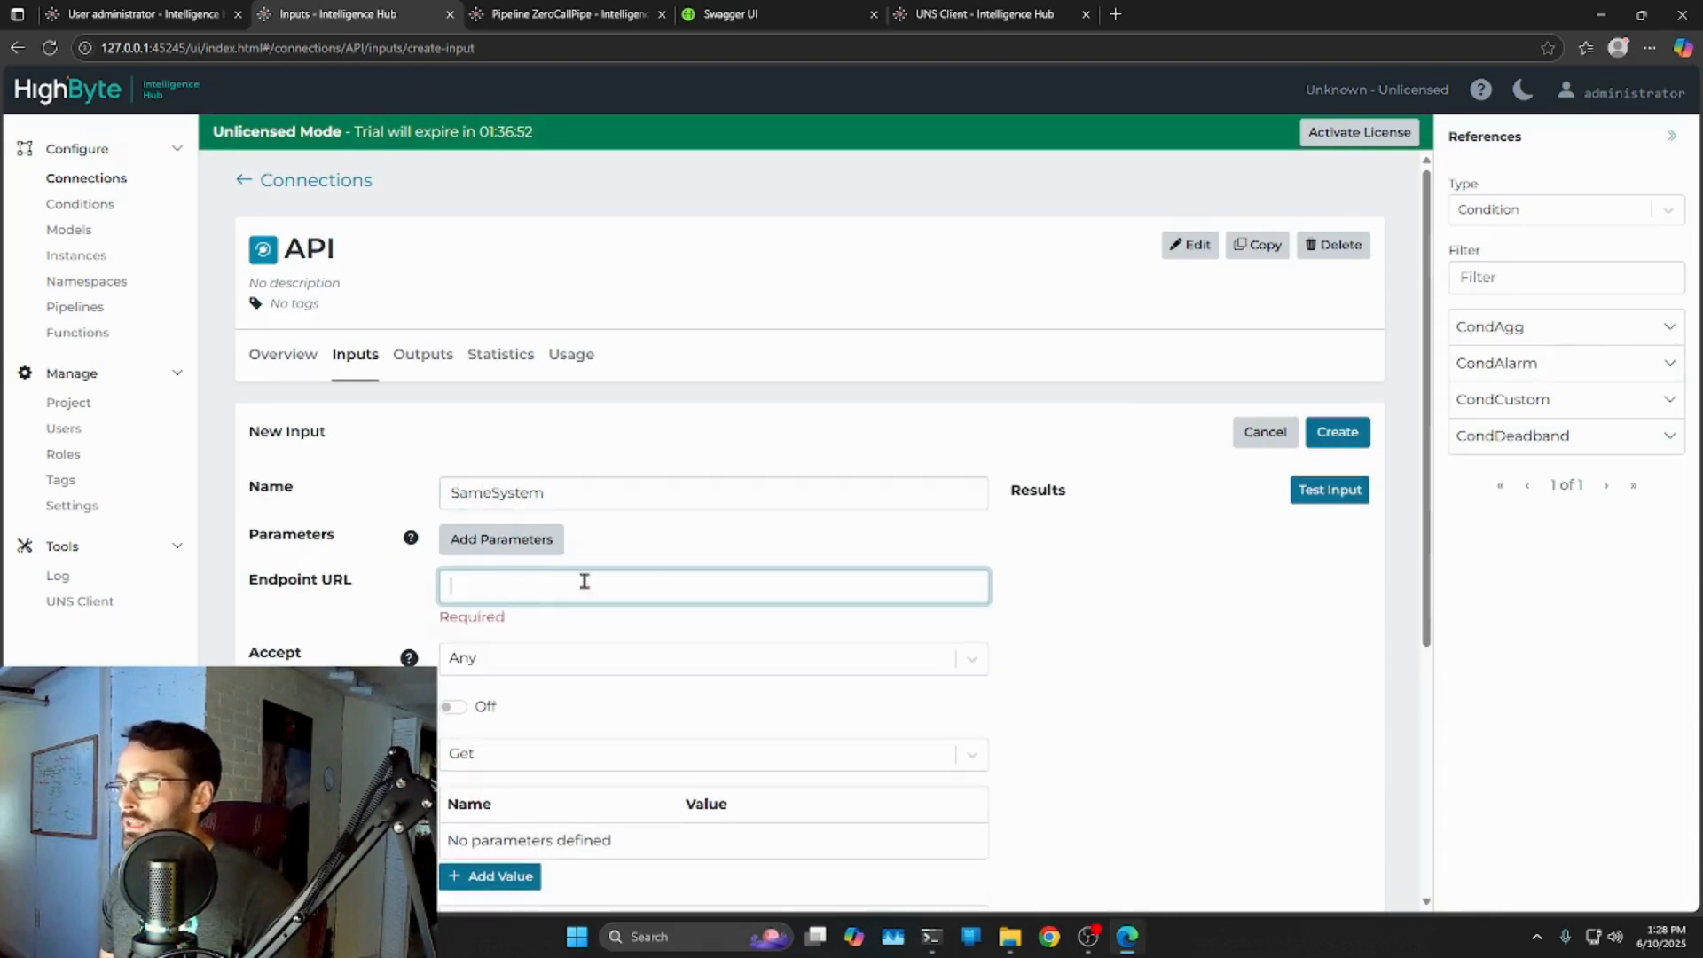
# Copy the Request URL path from Swagger UI for the input's Endpoint URL.
pyautogui.click(707, 20)
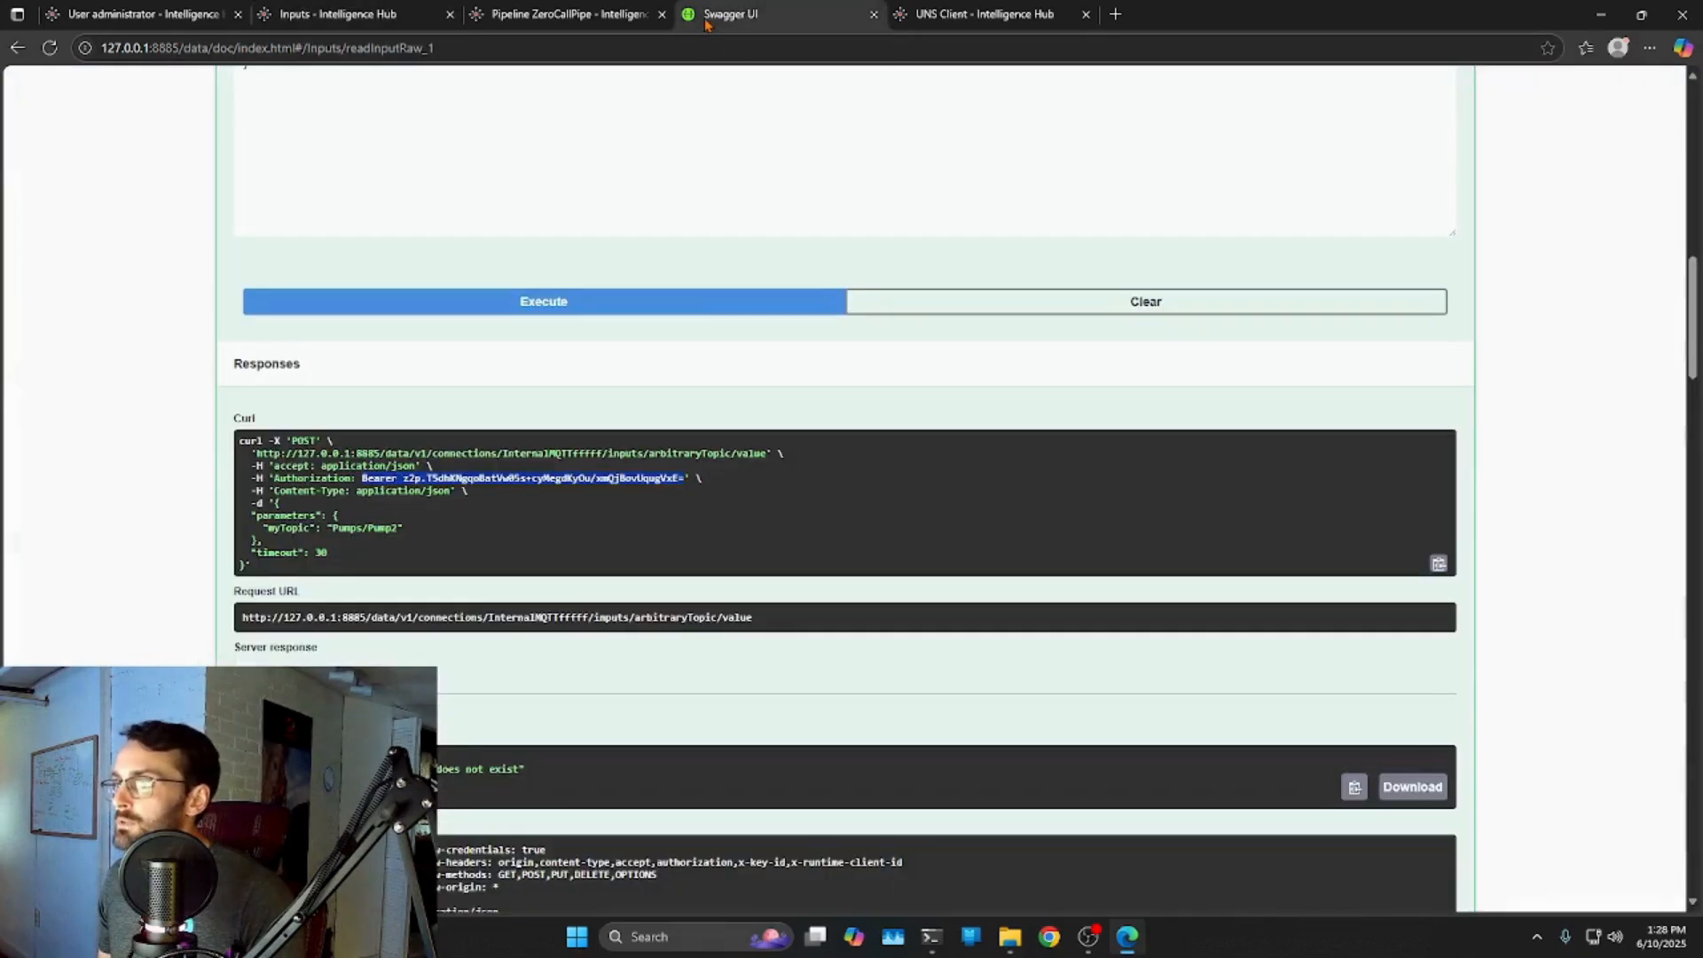
pyautogui.click(484, 564)
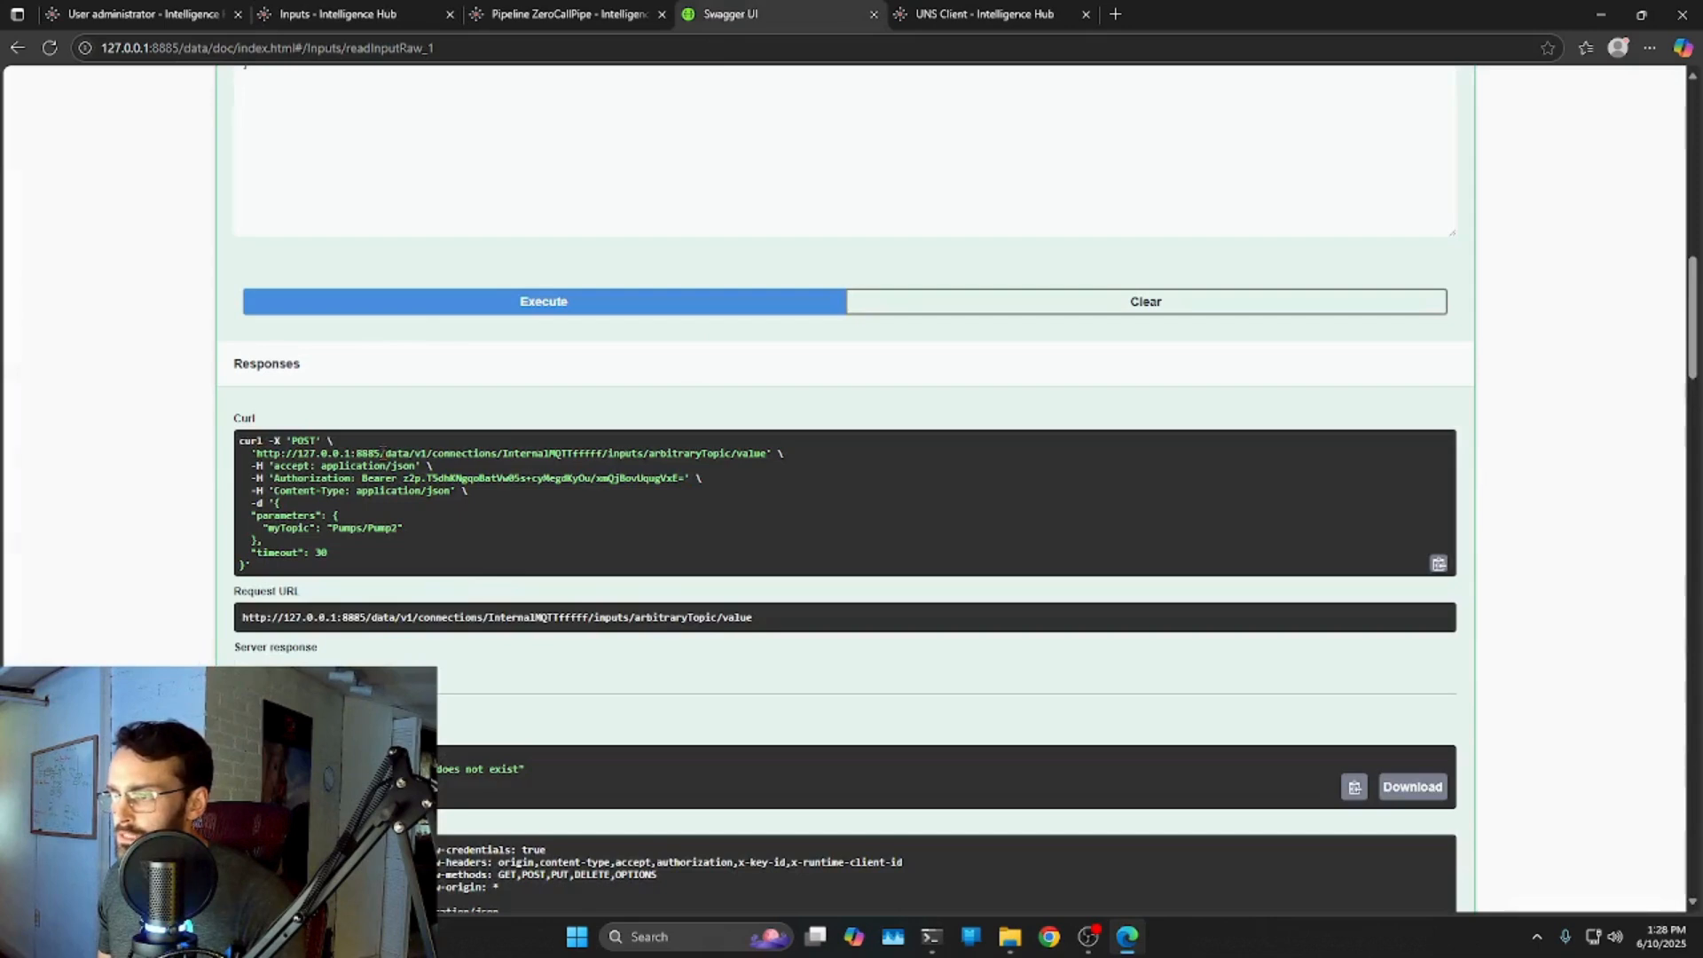
pyautogui.scroll(7, 426, 489)
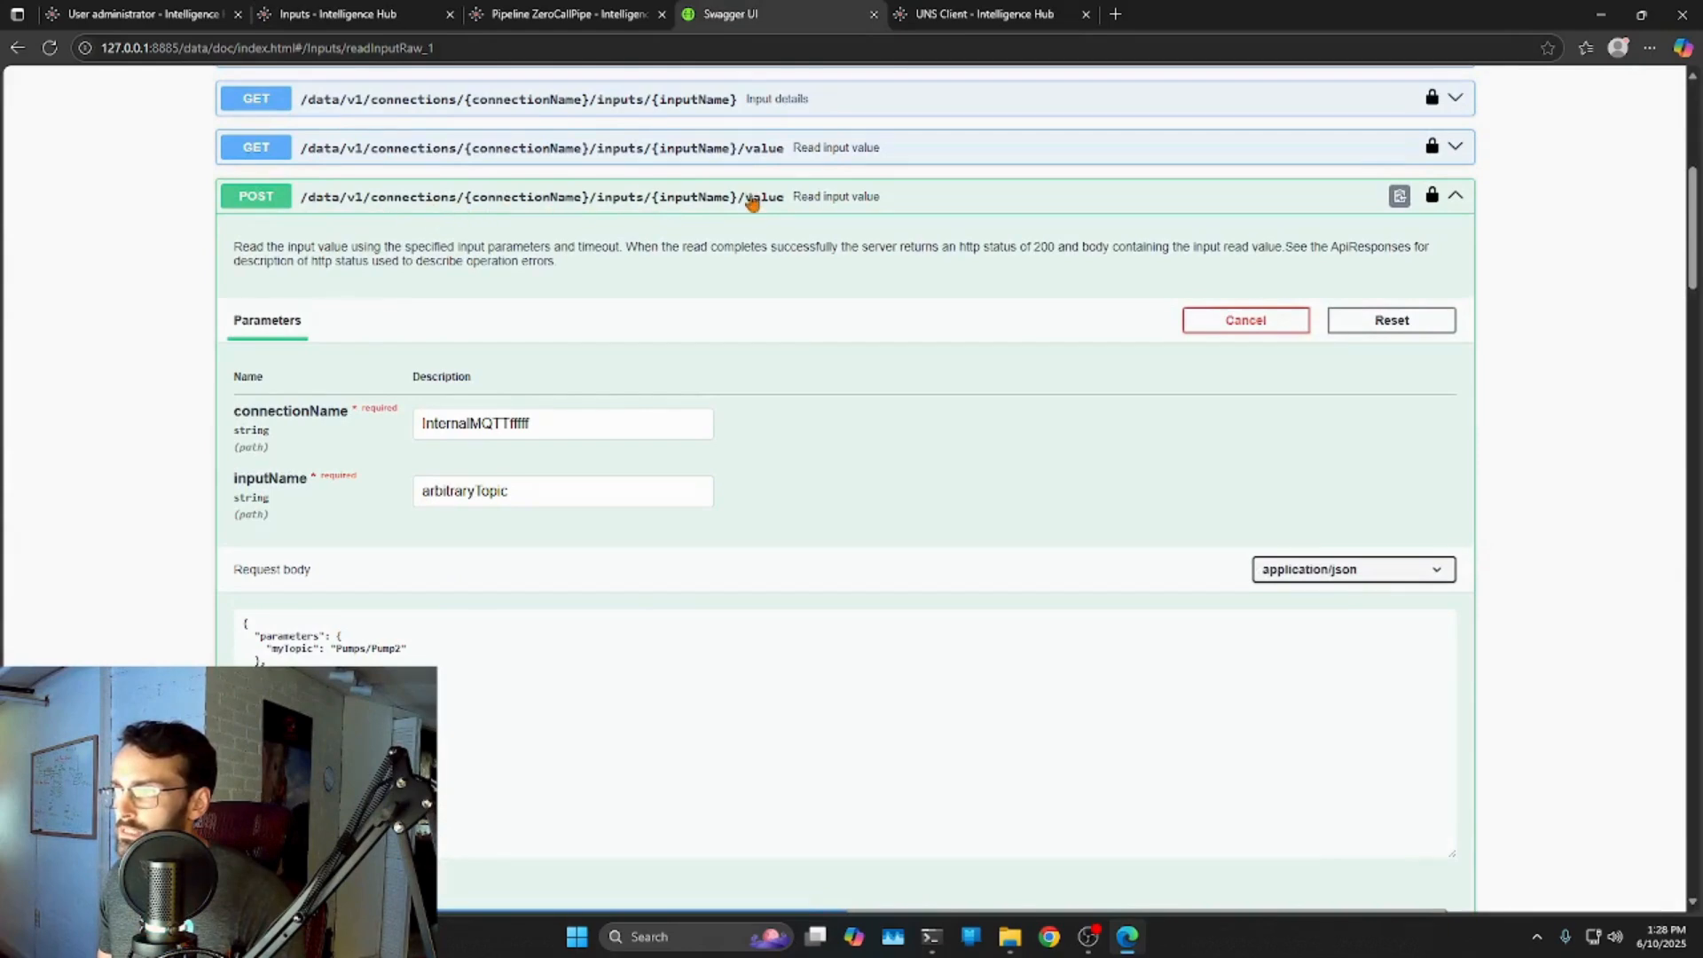
pyautogui.scroll(-5, 792, 312)
pyautogui.scroll(-3, 793, 330)
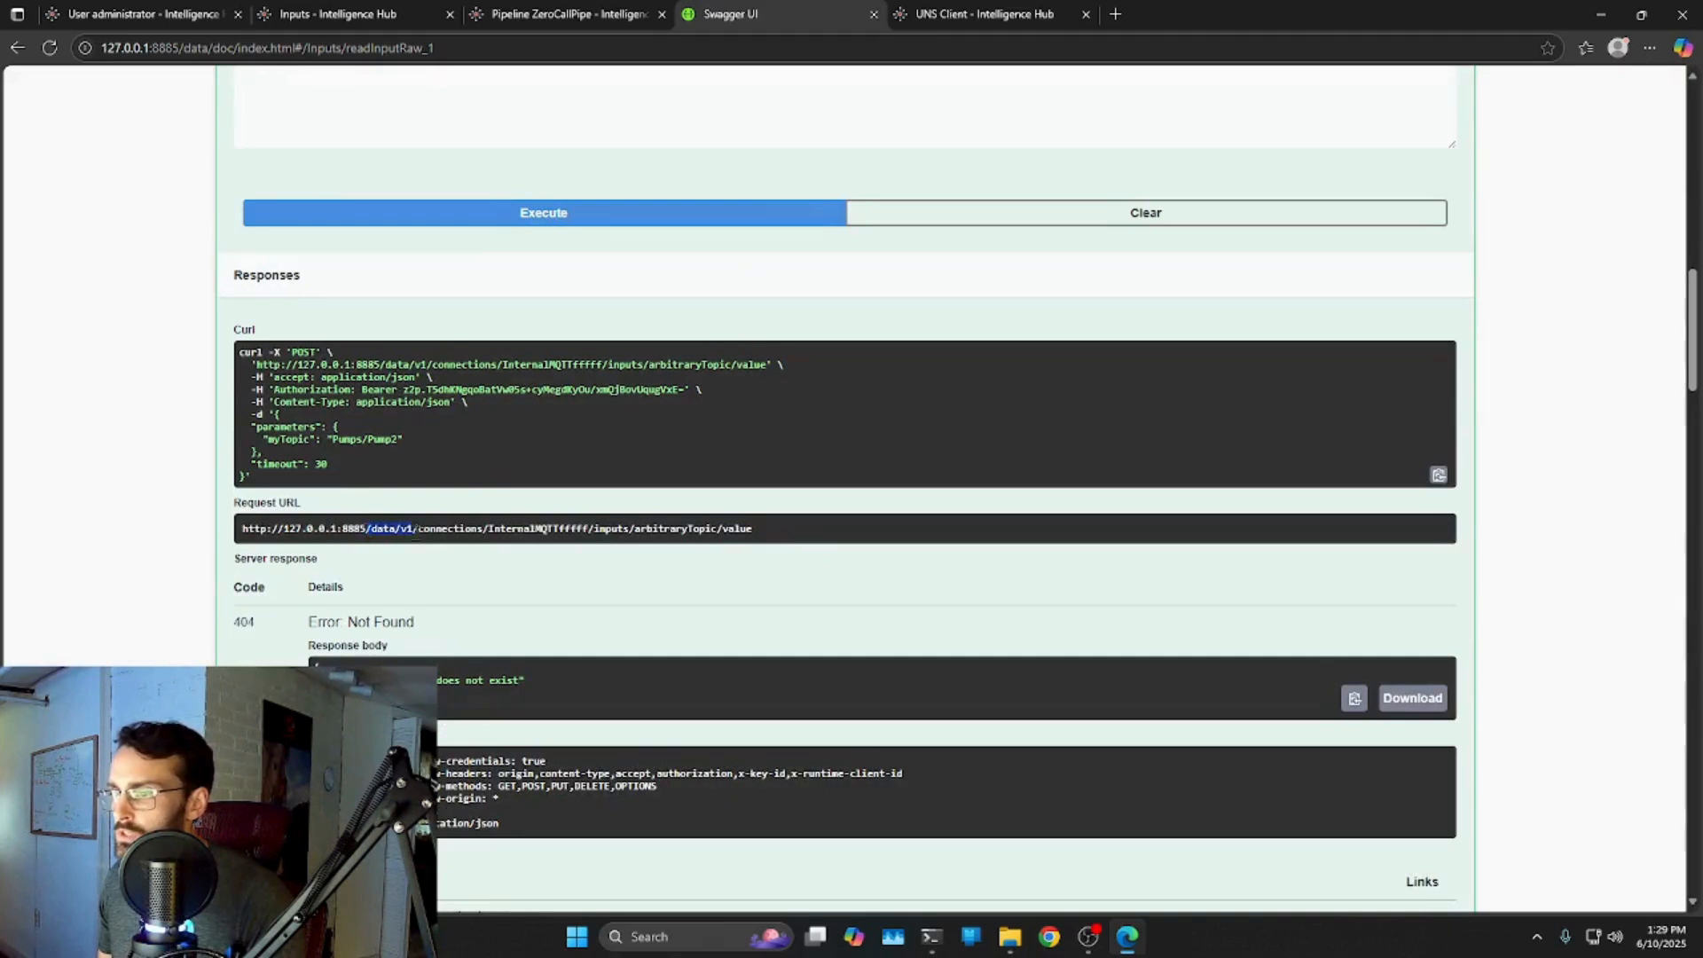
pyautogui.rightClick(759, 532)
pyautogui.click(798, 544)
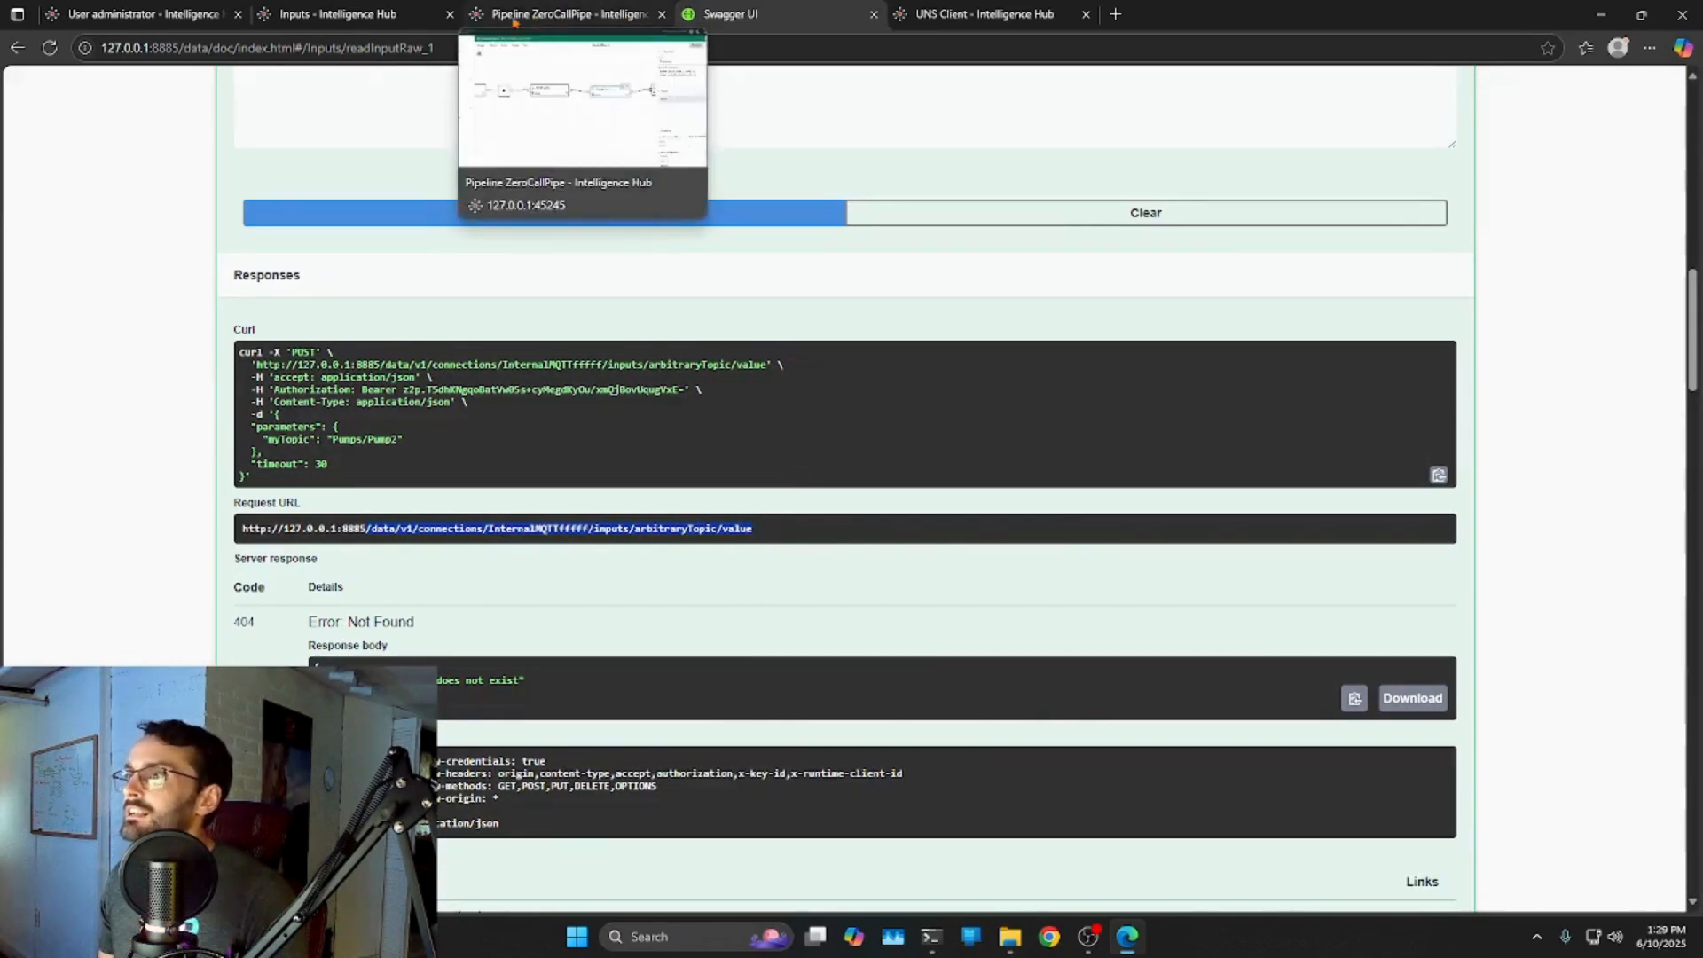
pyautogui.click(337, 14)
pyautogui.rightClick(469, 577)
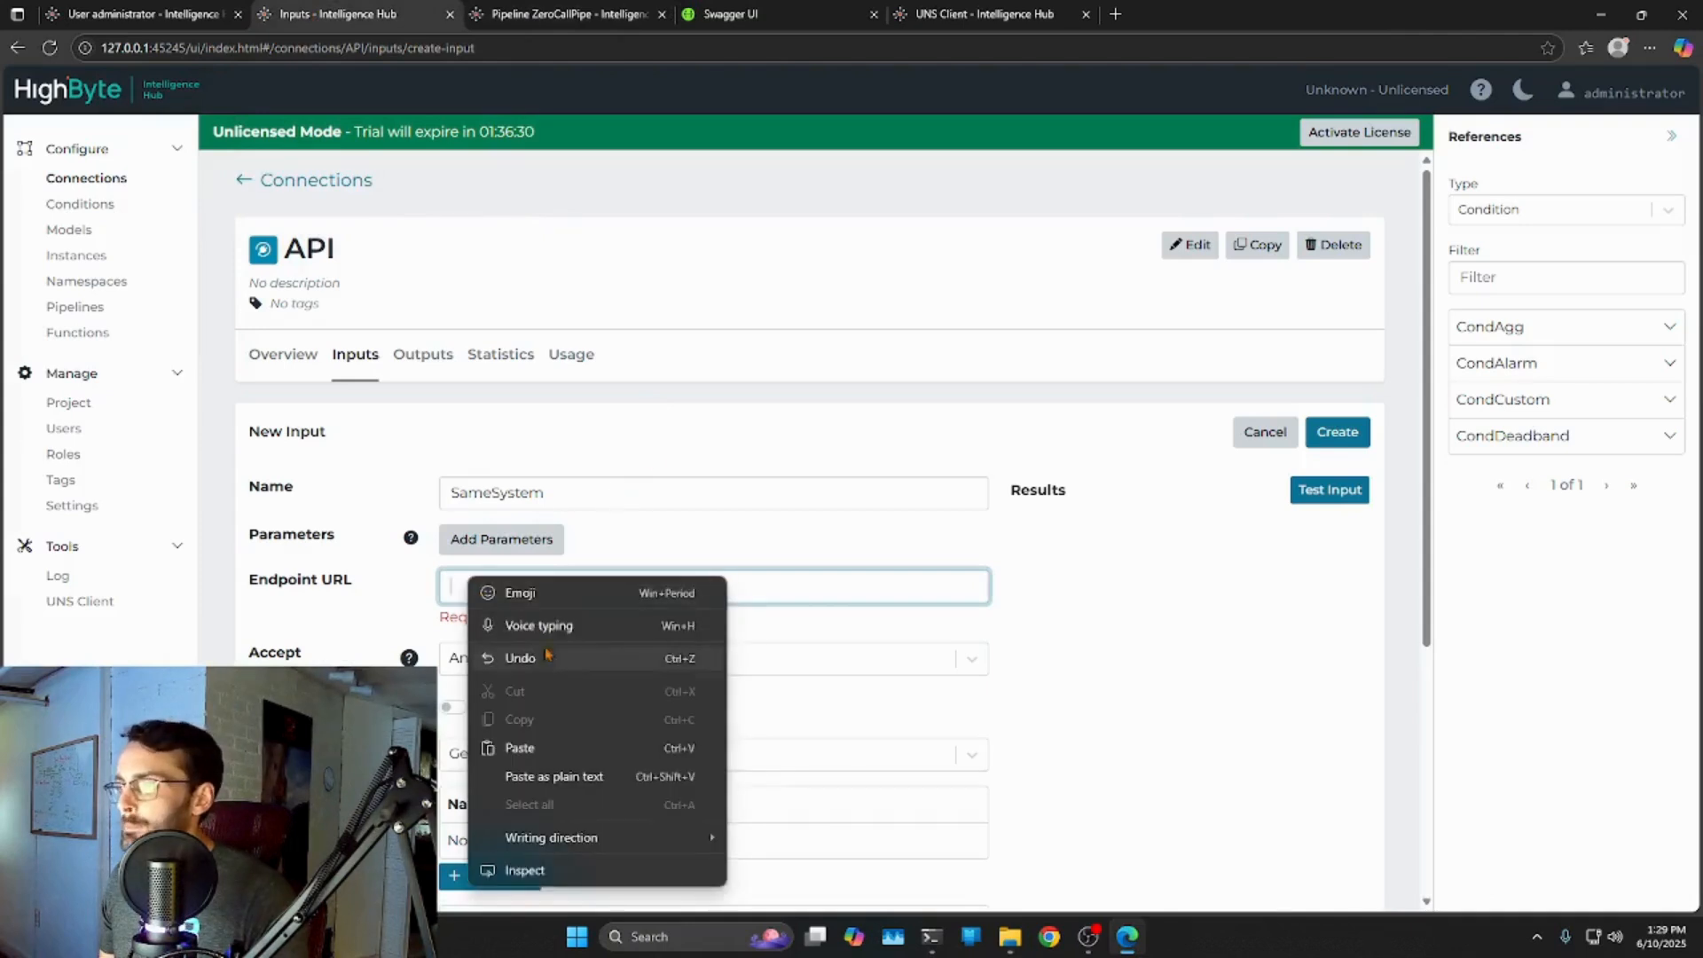
# Paste the arbitraryTopic endpoint path, remove the stray 'ffff', and set HTTP Method to Post.
pyautogui.click(523, 748)
pyautogui.moveTo(695, 587); pyautogui.dragTo(720, 587)
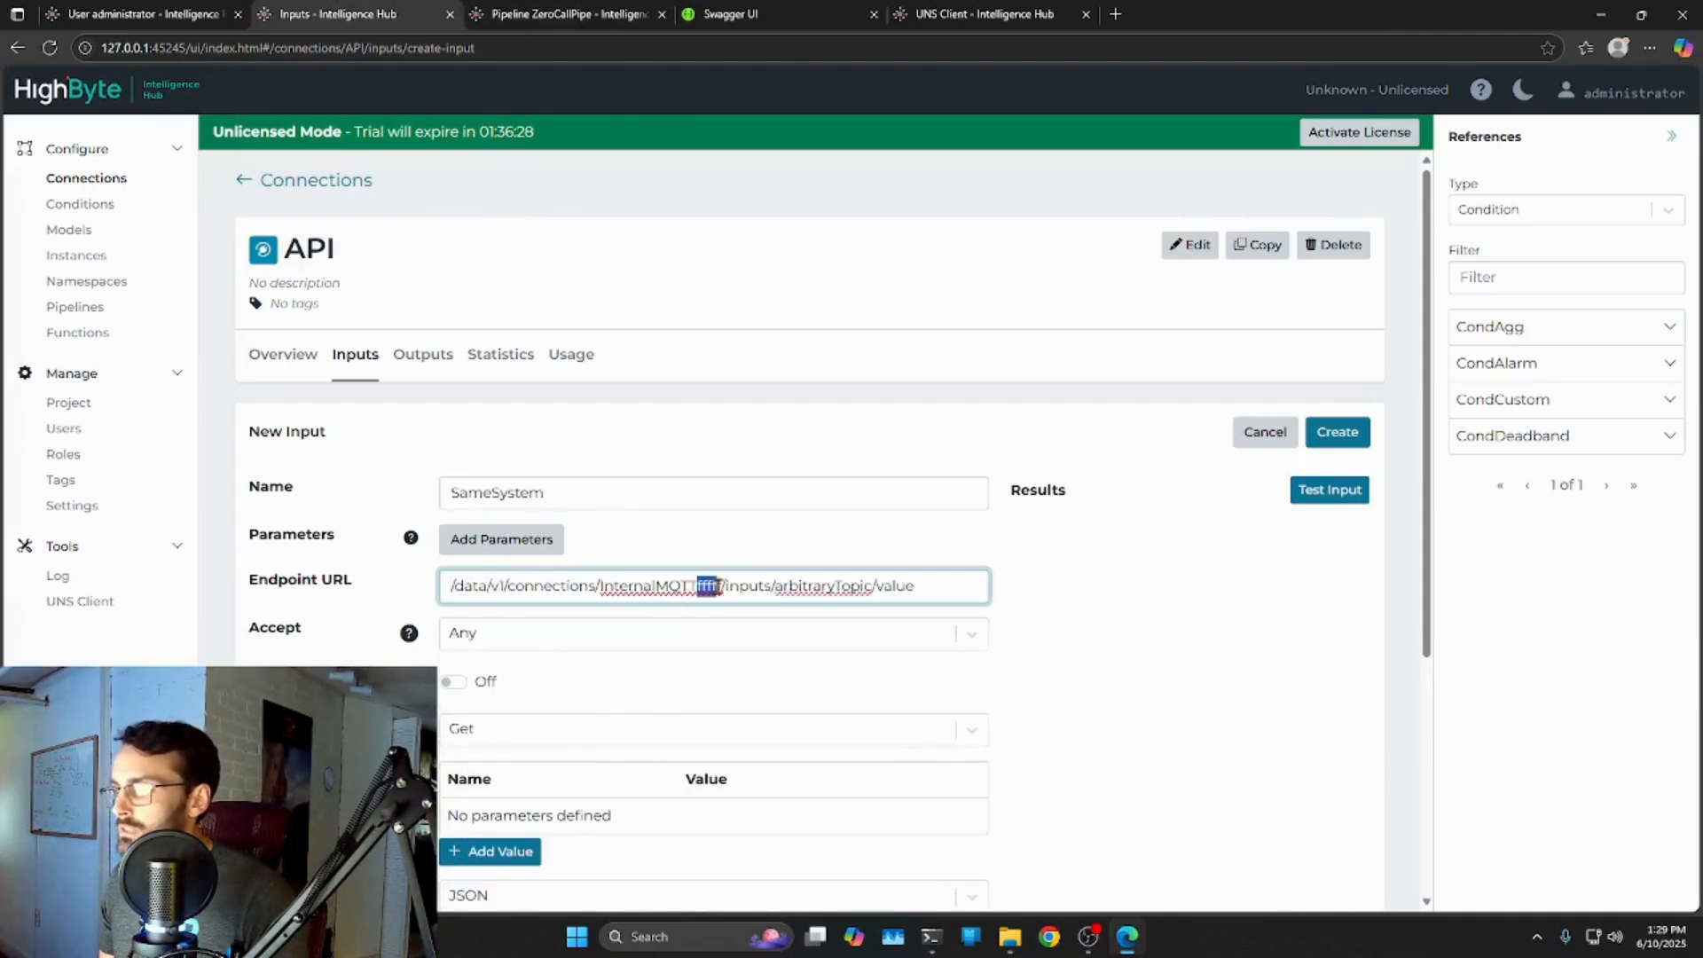
pyautogui.press('BackSpace')
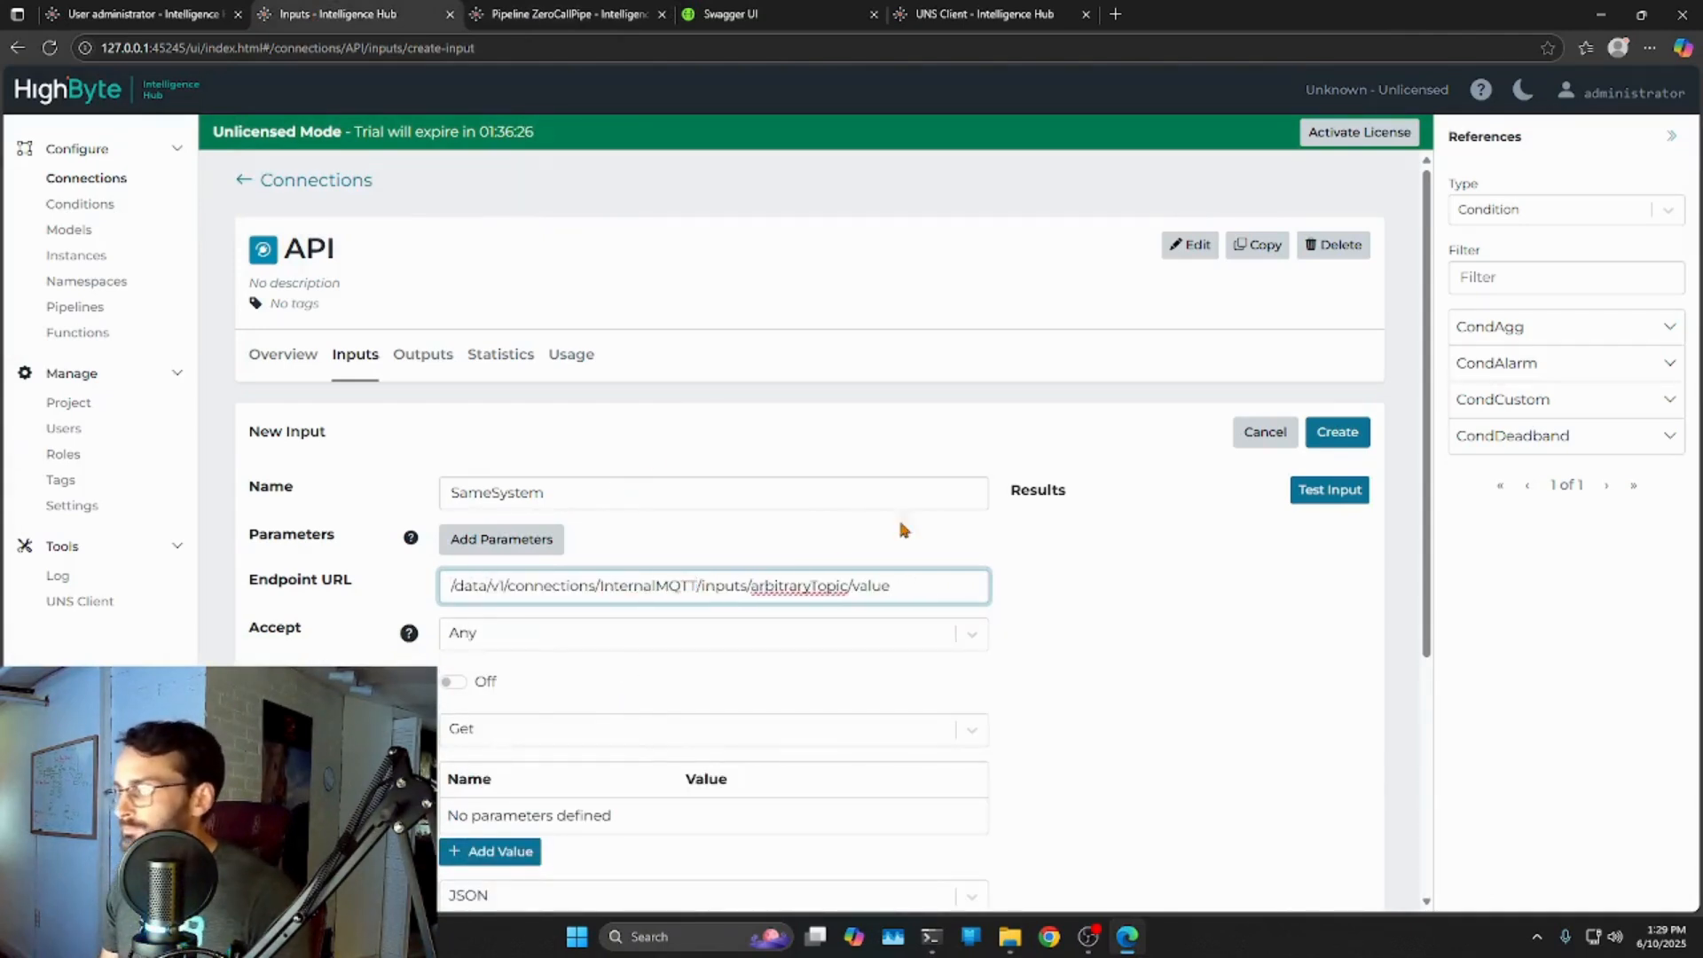
pyautogui.click(1116, 532)
pyautogui.scroll(-4, 1112, 532)
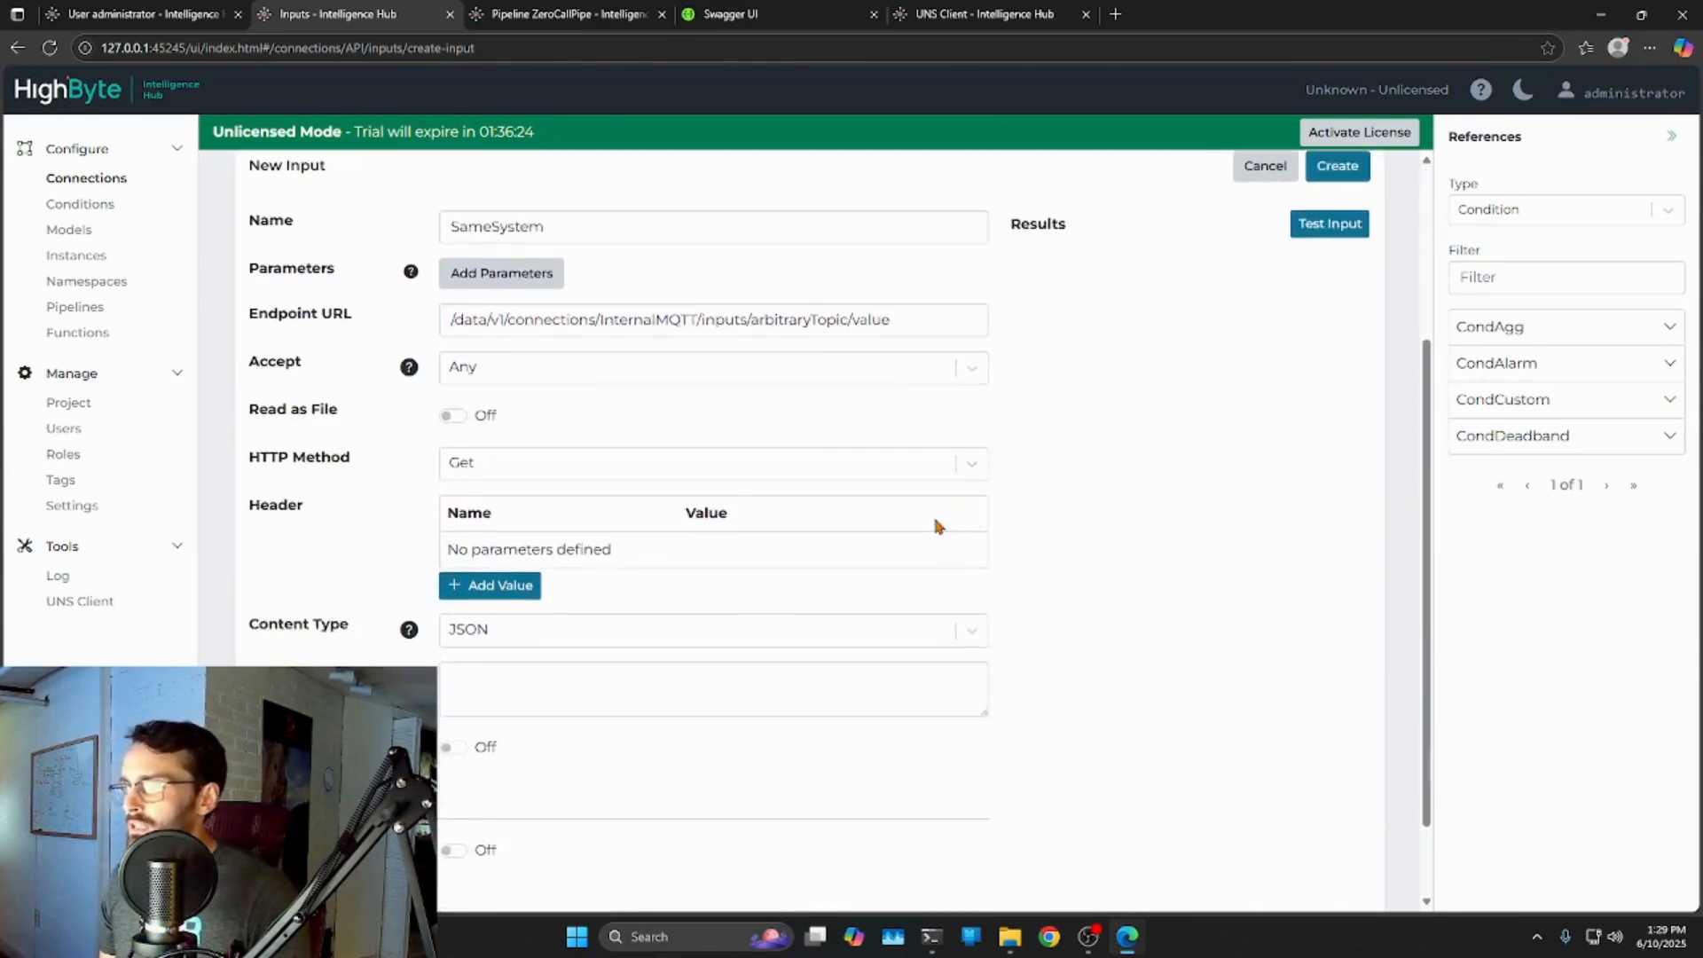
pyautogui.click(971, 361)
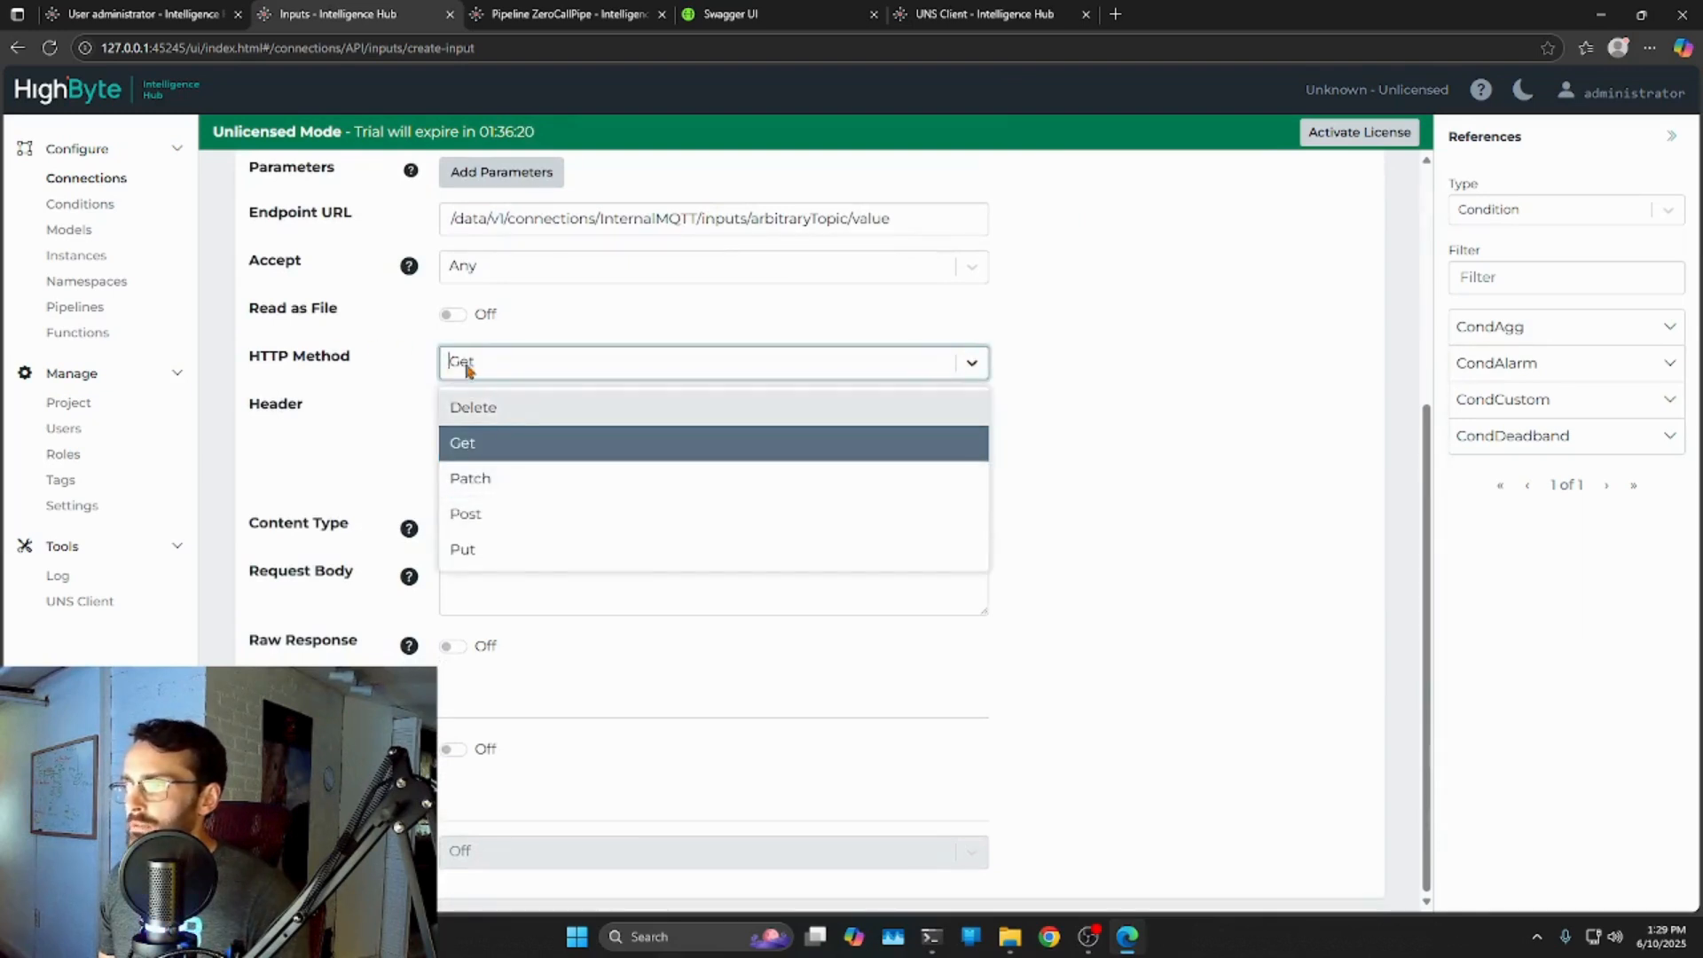
pyautogui.click(479, 520)
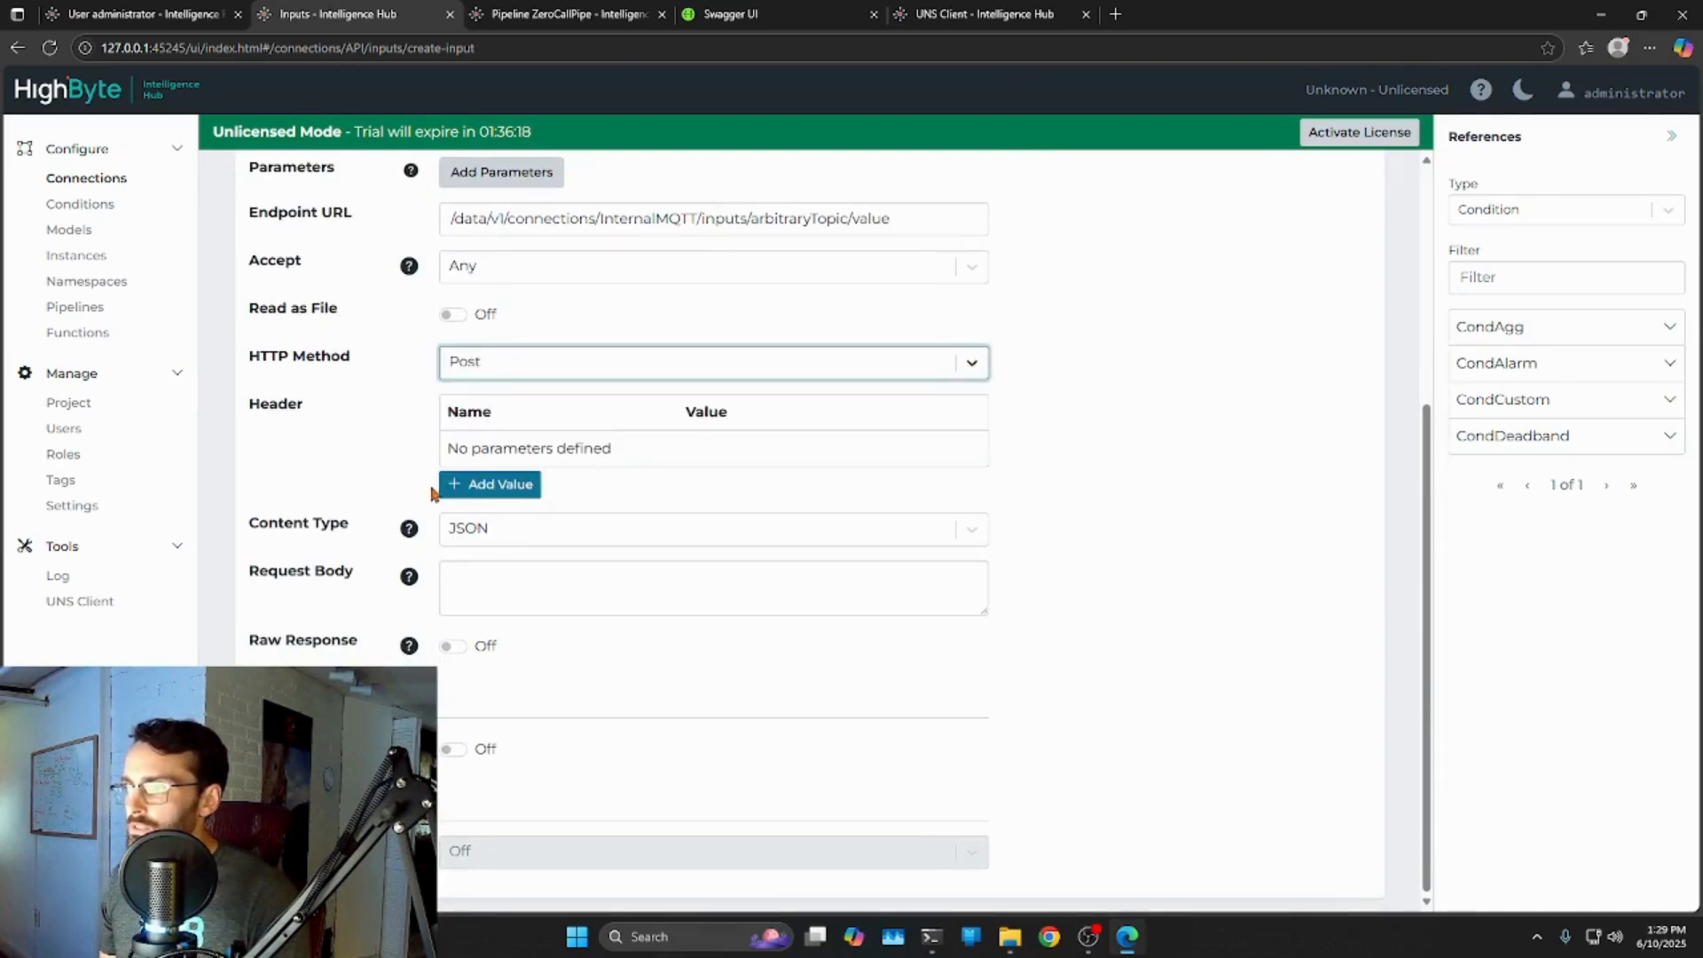
# Copy the request body JSON from the Swagger curl example.
pyautogui.click(613, 582)
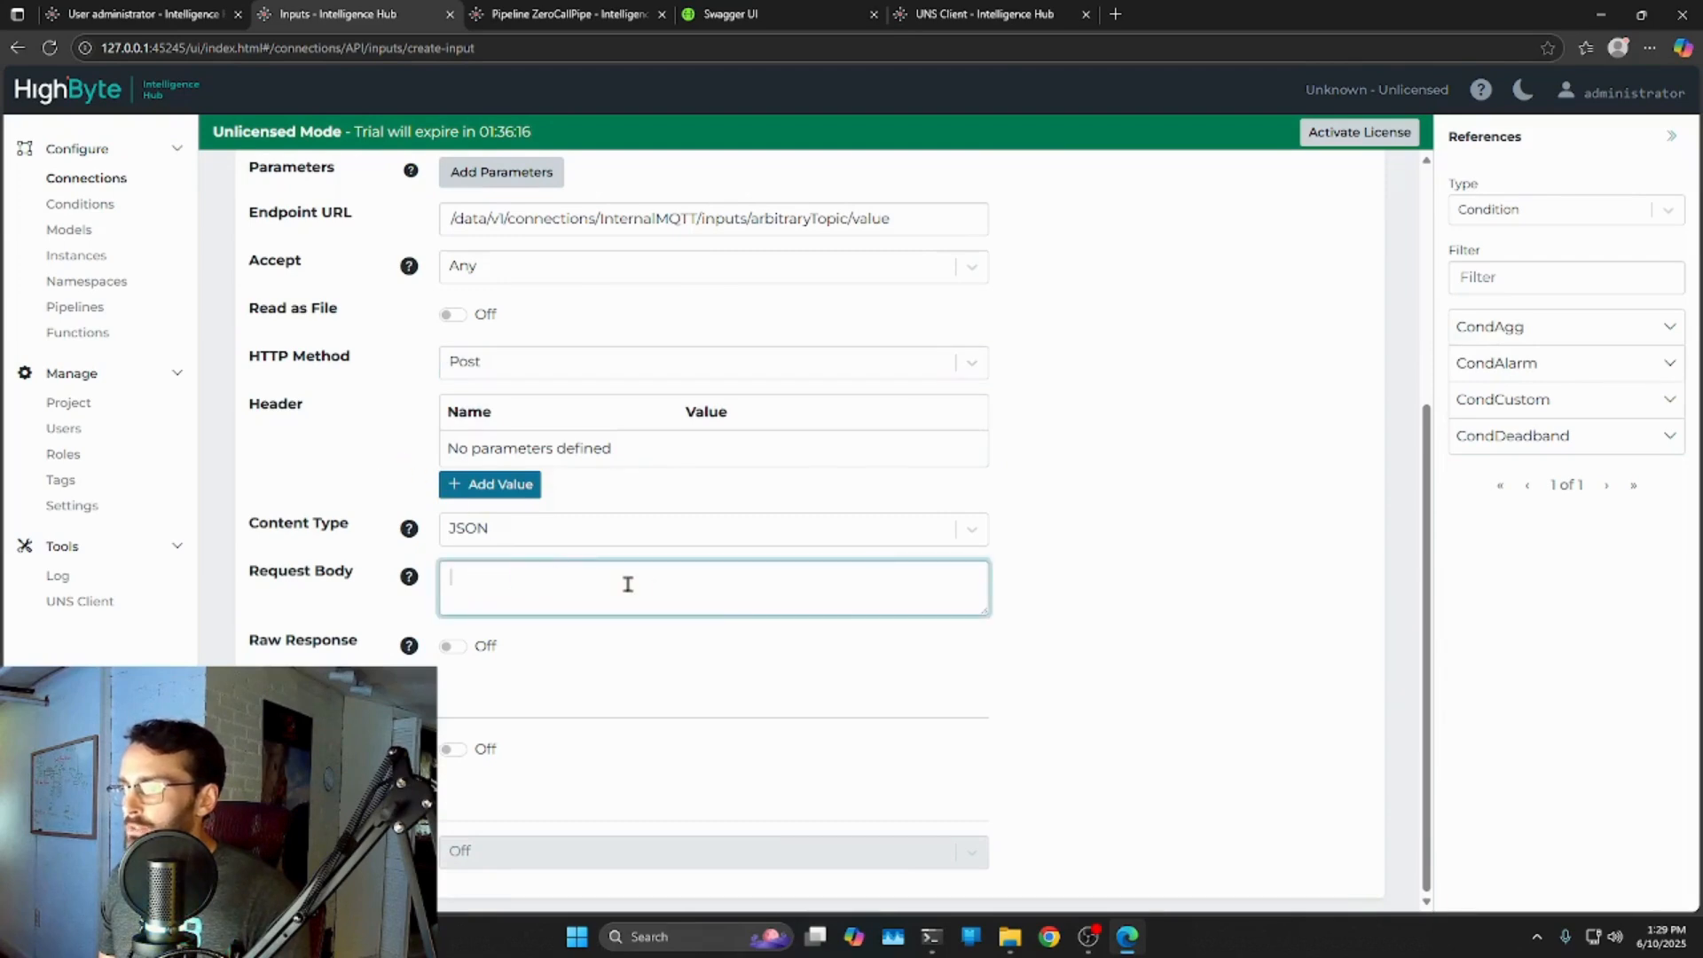
pyautogui.write('{}')
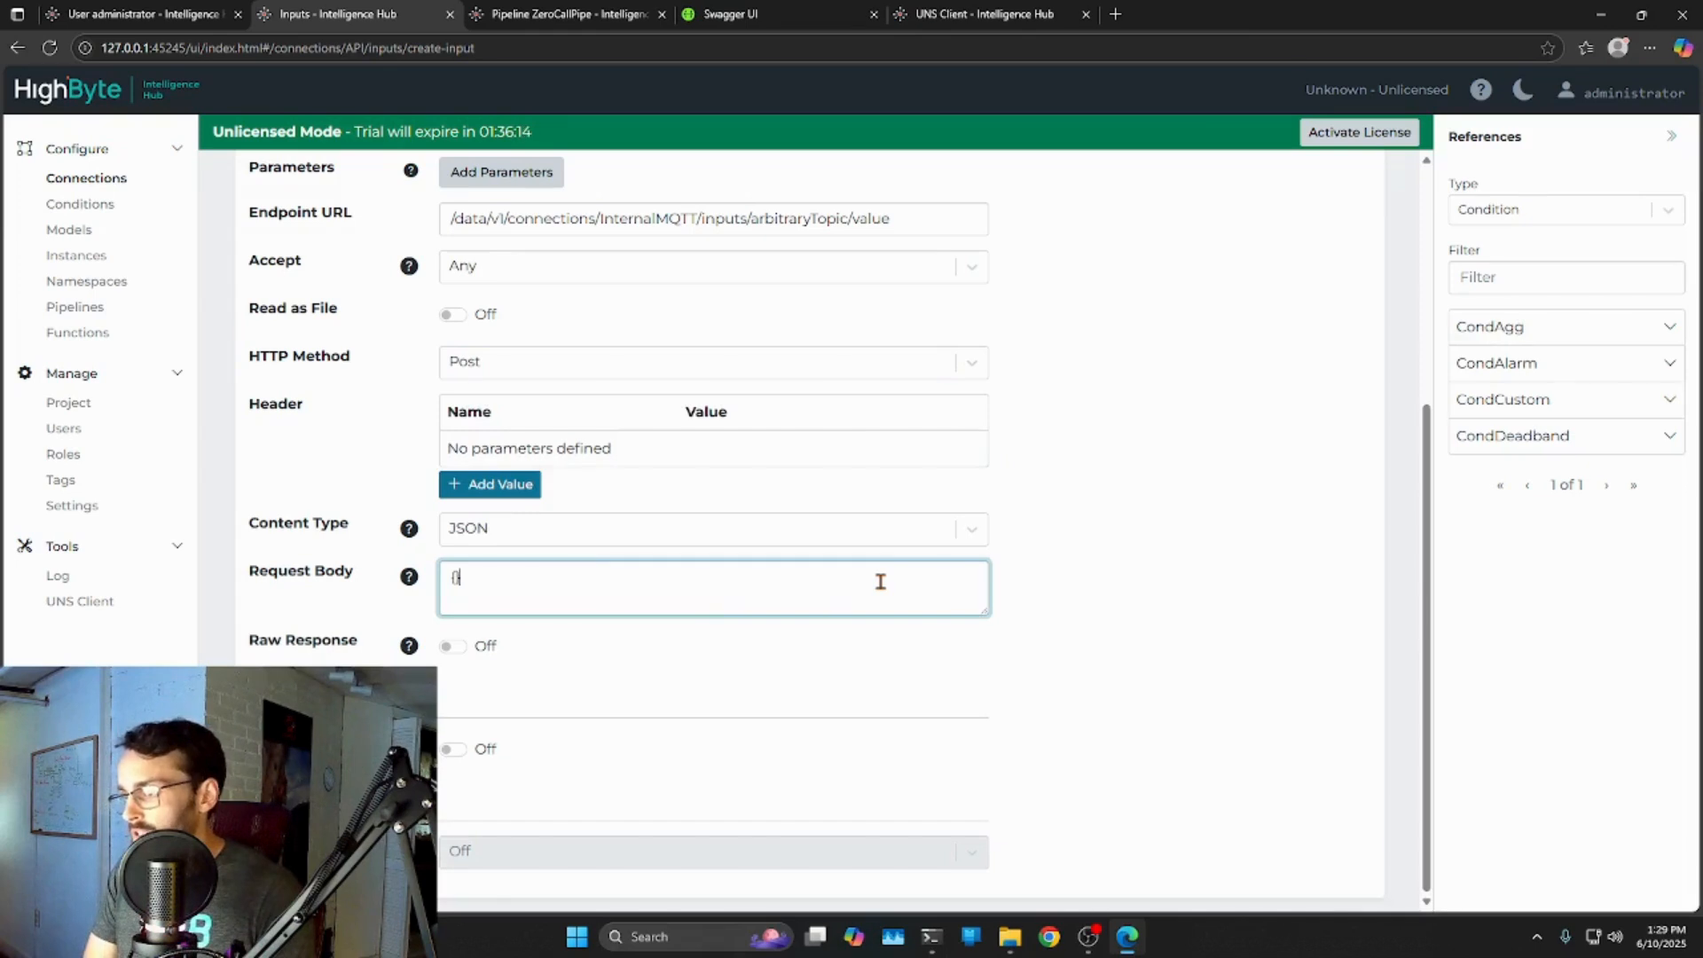
pyautogui.click(730, 14)
pyautogui.click(334, 433)
pyautogui.moveTo(254, 427); pyautogui.dragTo(252, 479)
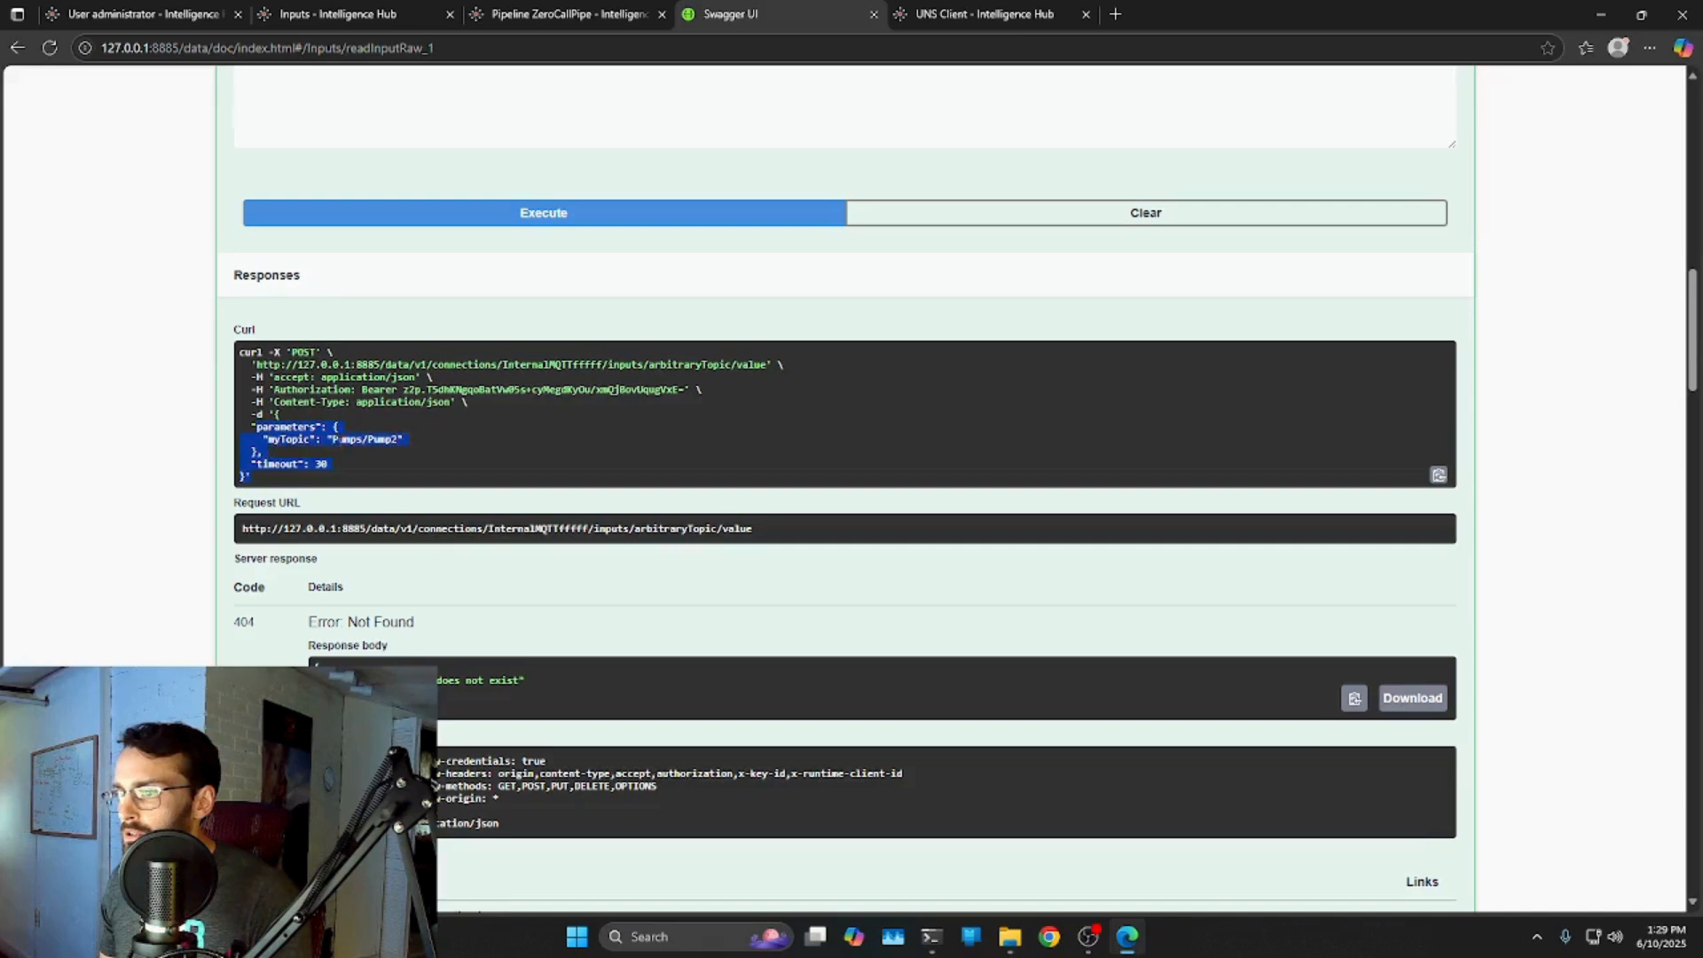
pyautogui.click(266, 403)
pyautogui.moveTo(272, 417); pyautogui.dragTo(246, 477)
pyautogui.click(319, 441)
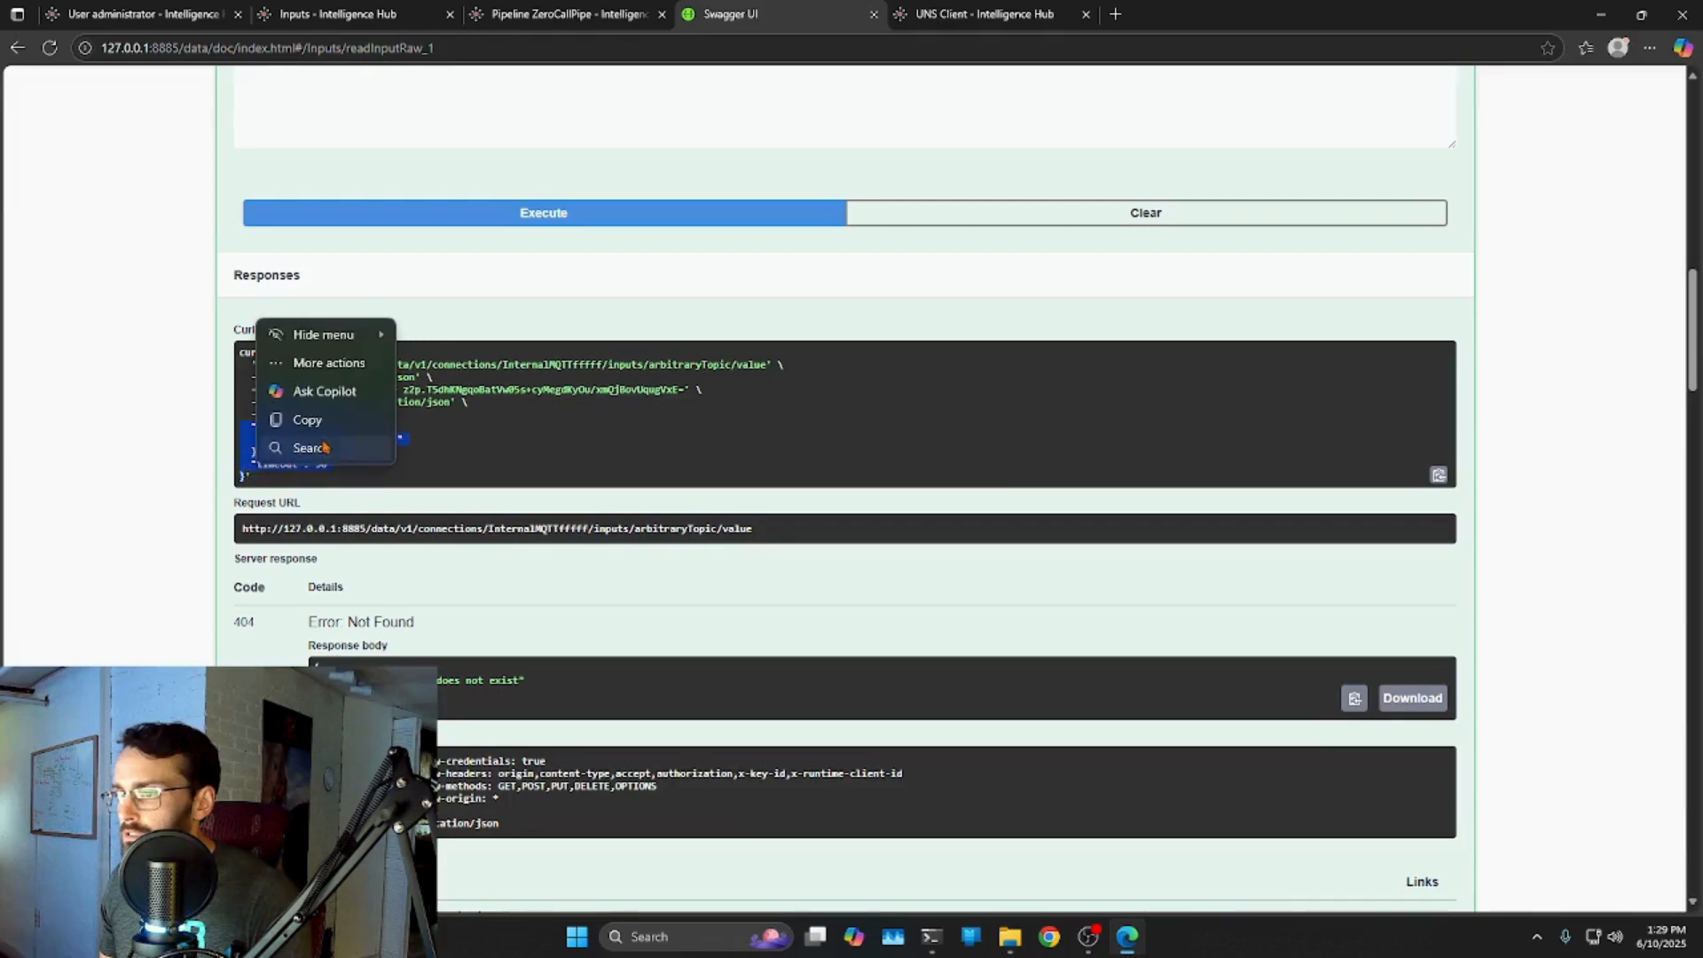
pyautogui.click(306, 421)
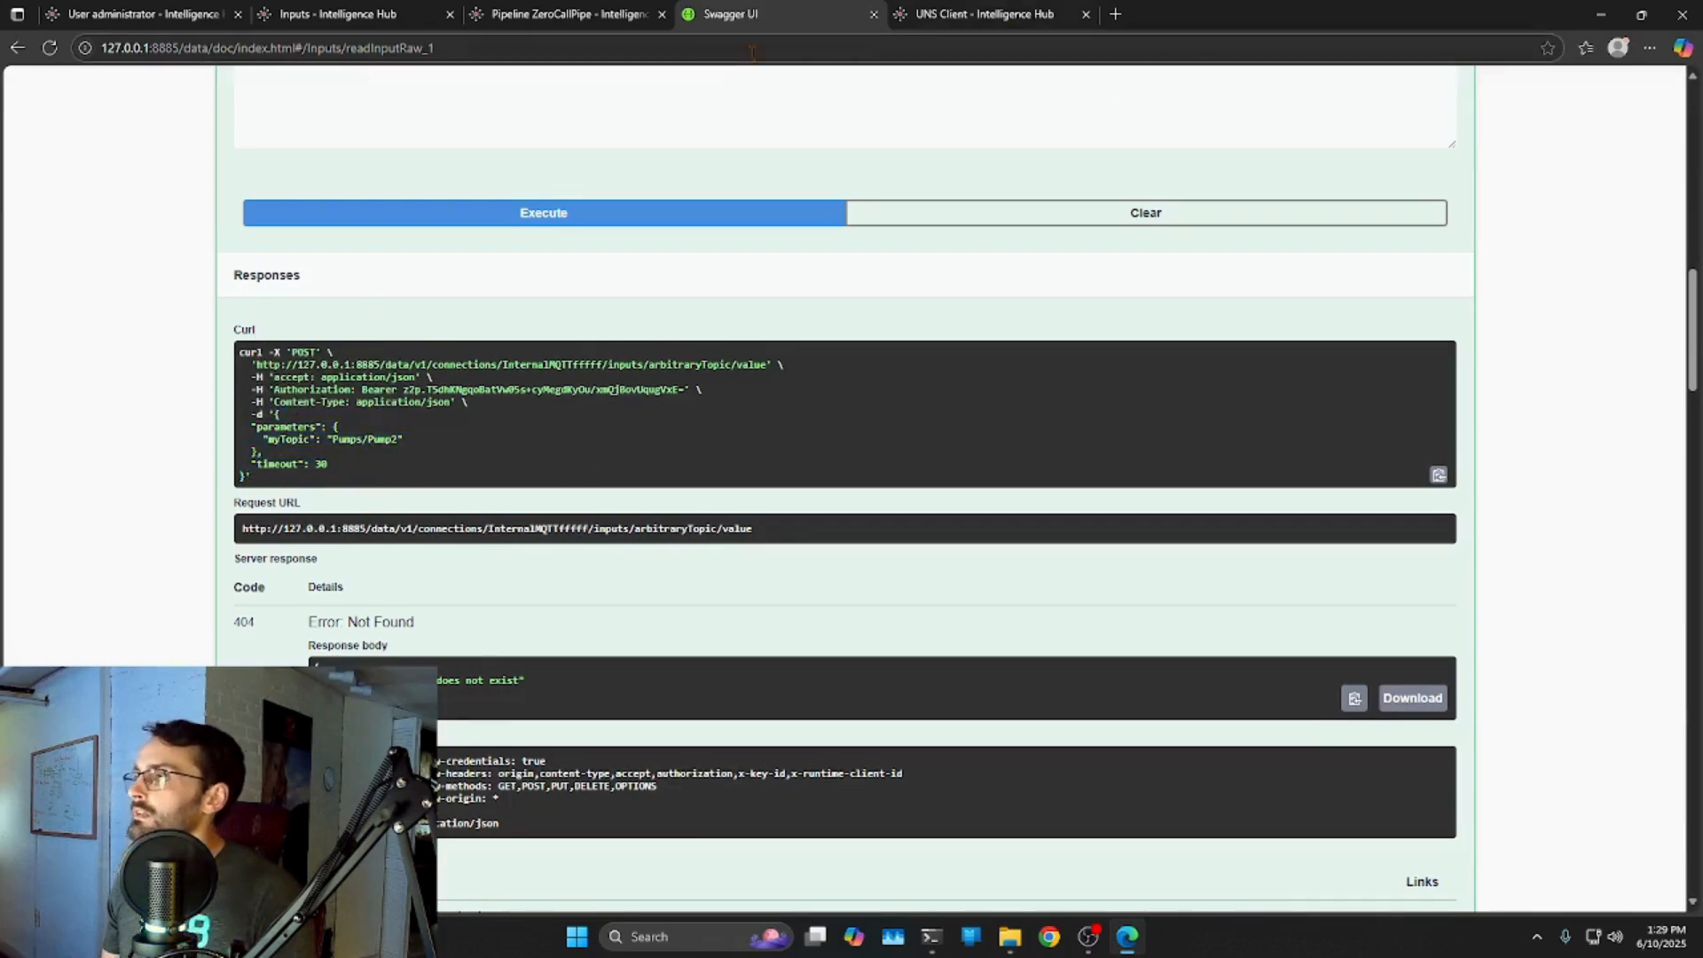
# Paste the Pumps/Pump2 JSON body into Request Body and create the SameSystem input.
pyautogui.click(543, 27)
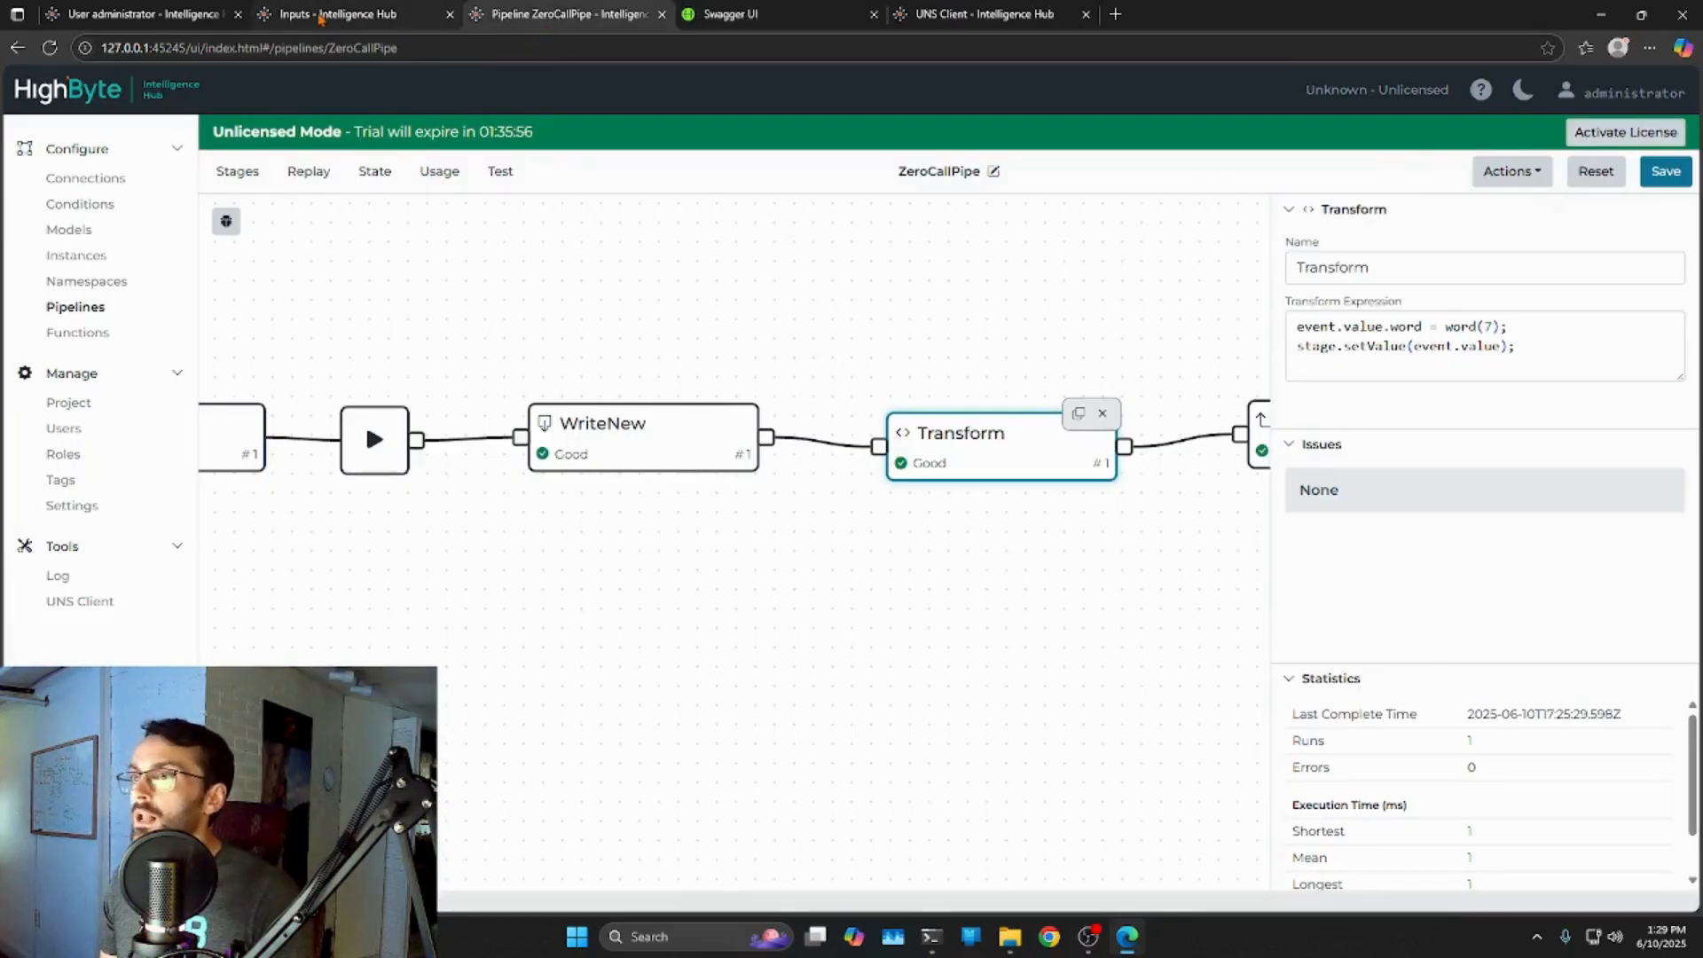
pyautogui.click(324, 18)
pyautogui.moveTo(483, 584); pyautogui.dragTo(395, 589)
pyautogui.hotkey('ctrl', 'v')
pyautogui.moveTo(981, 620); pyautogui.dragTo(988, 716)
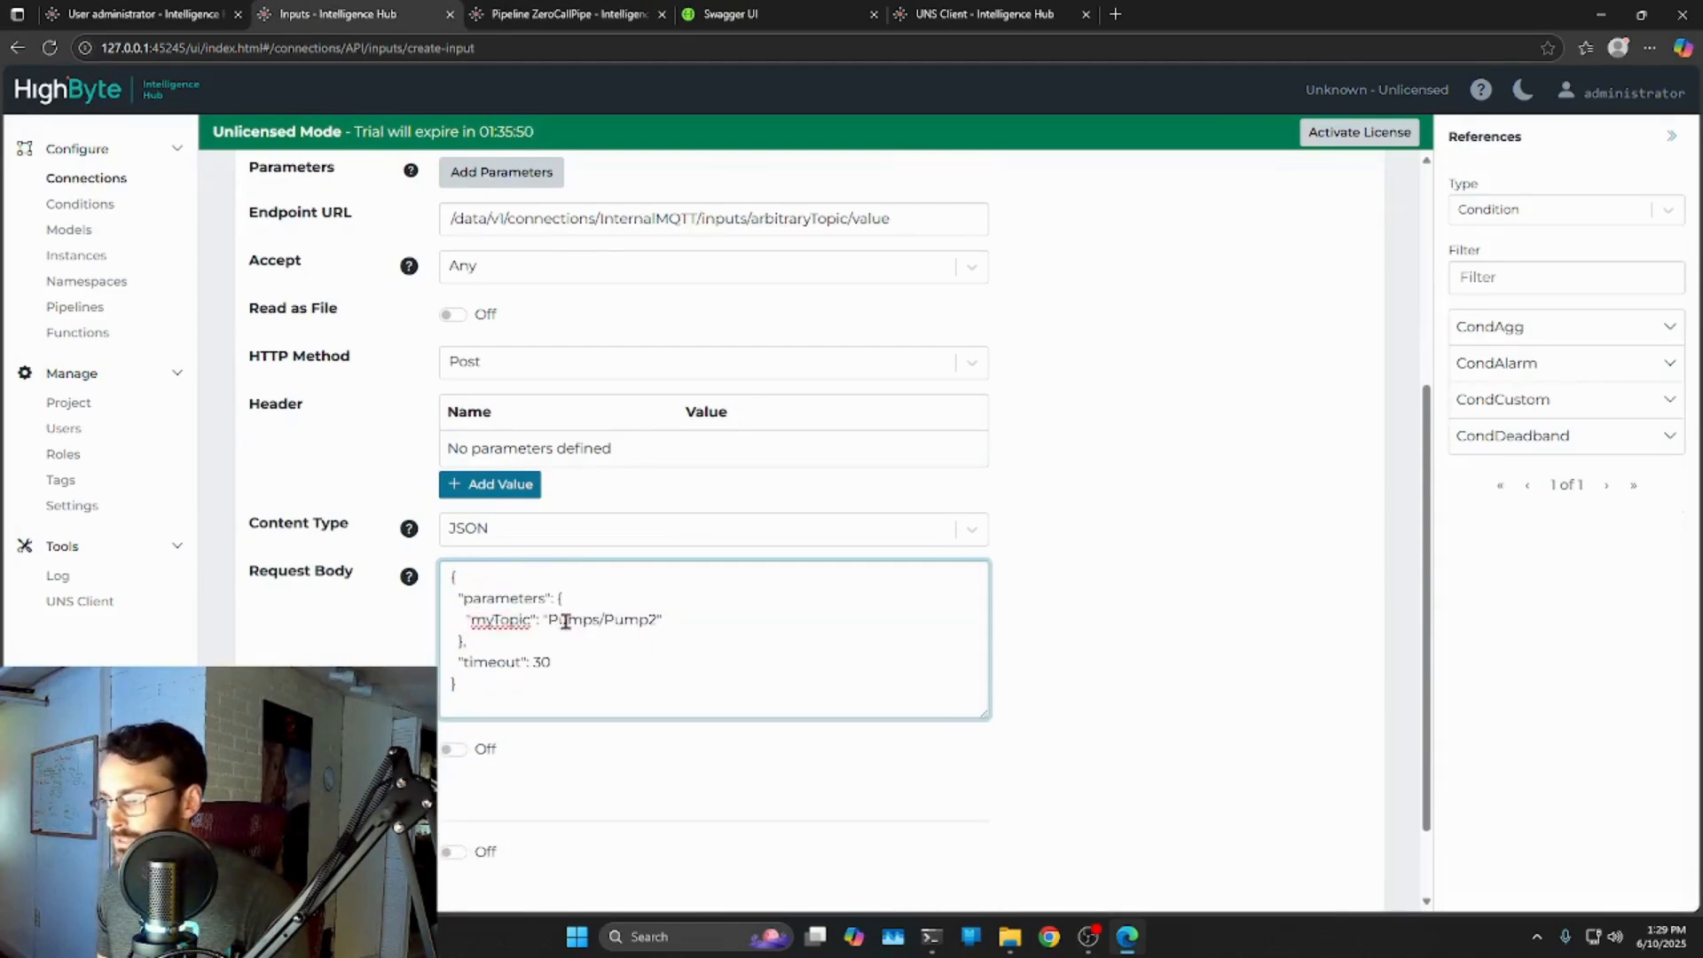
pyautogui.scroll(-1, 947, 559)
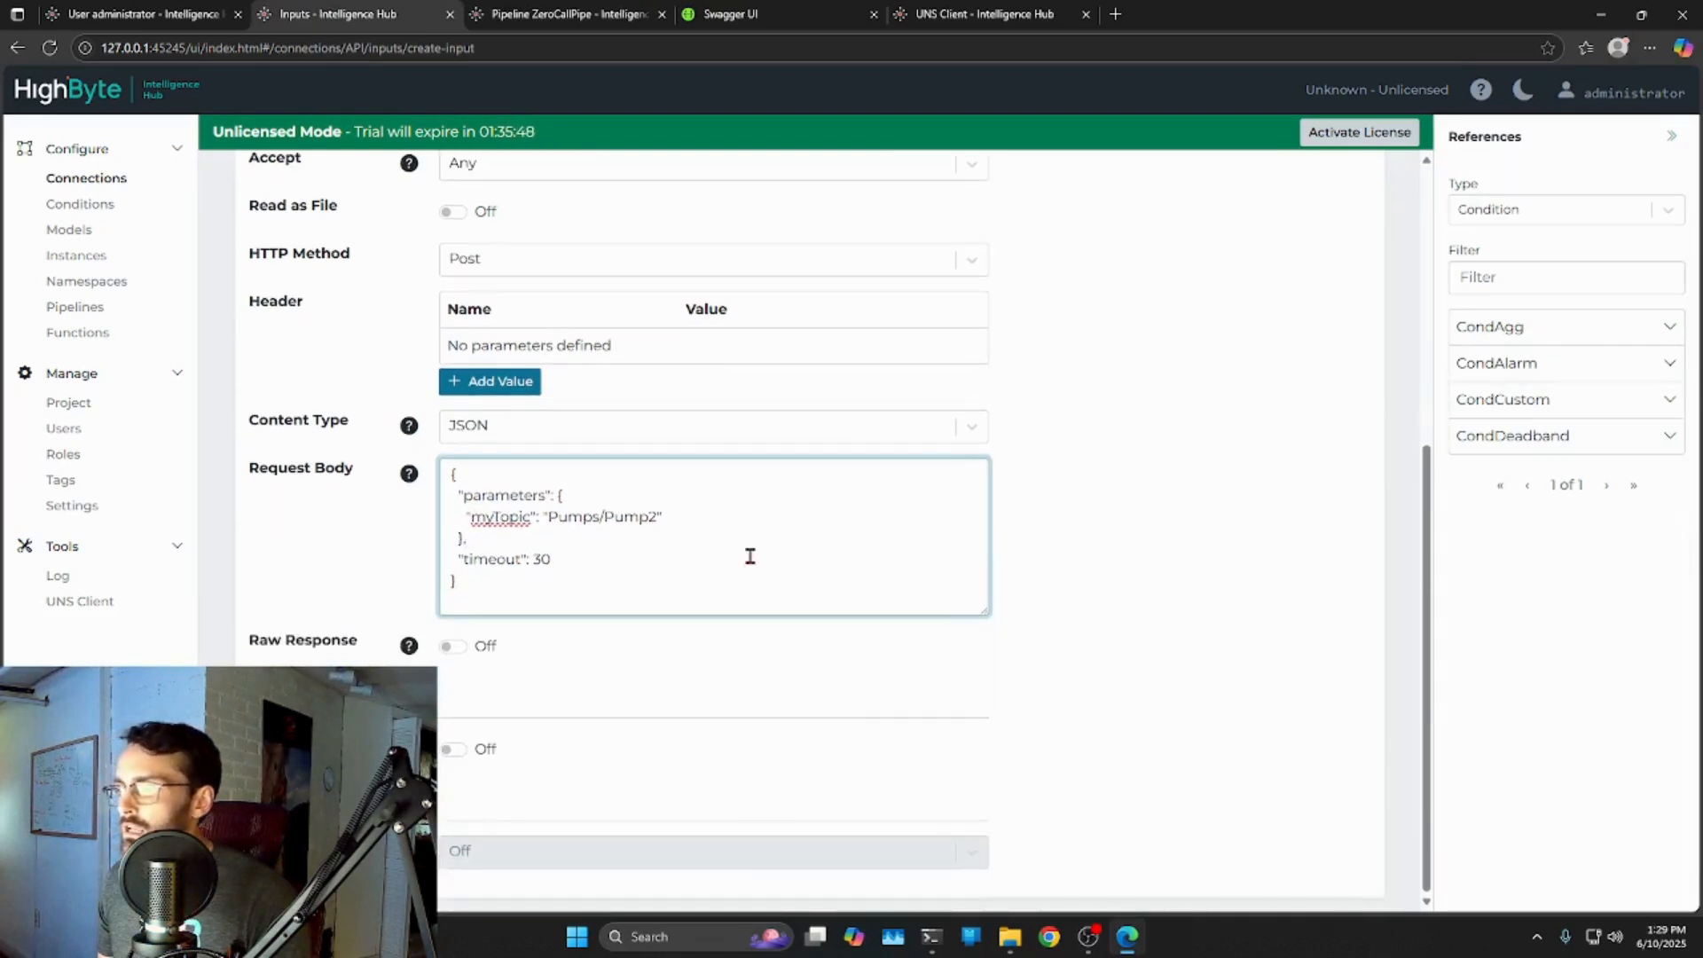
pyautogui.scroll(5, 816, 654)
pyautogui.click(1337, 431)
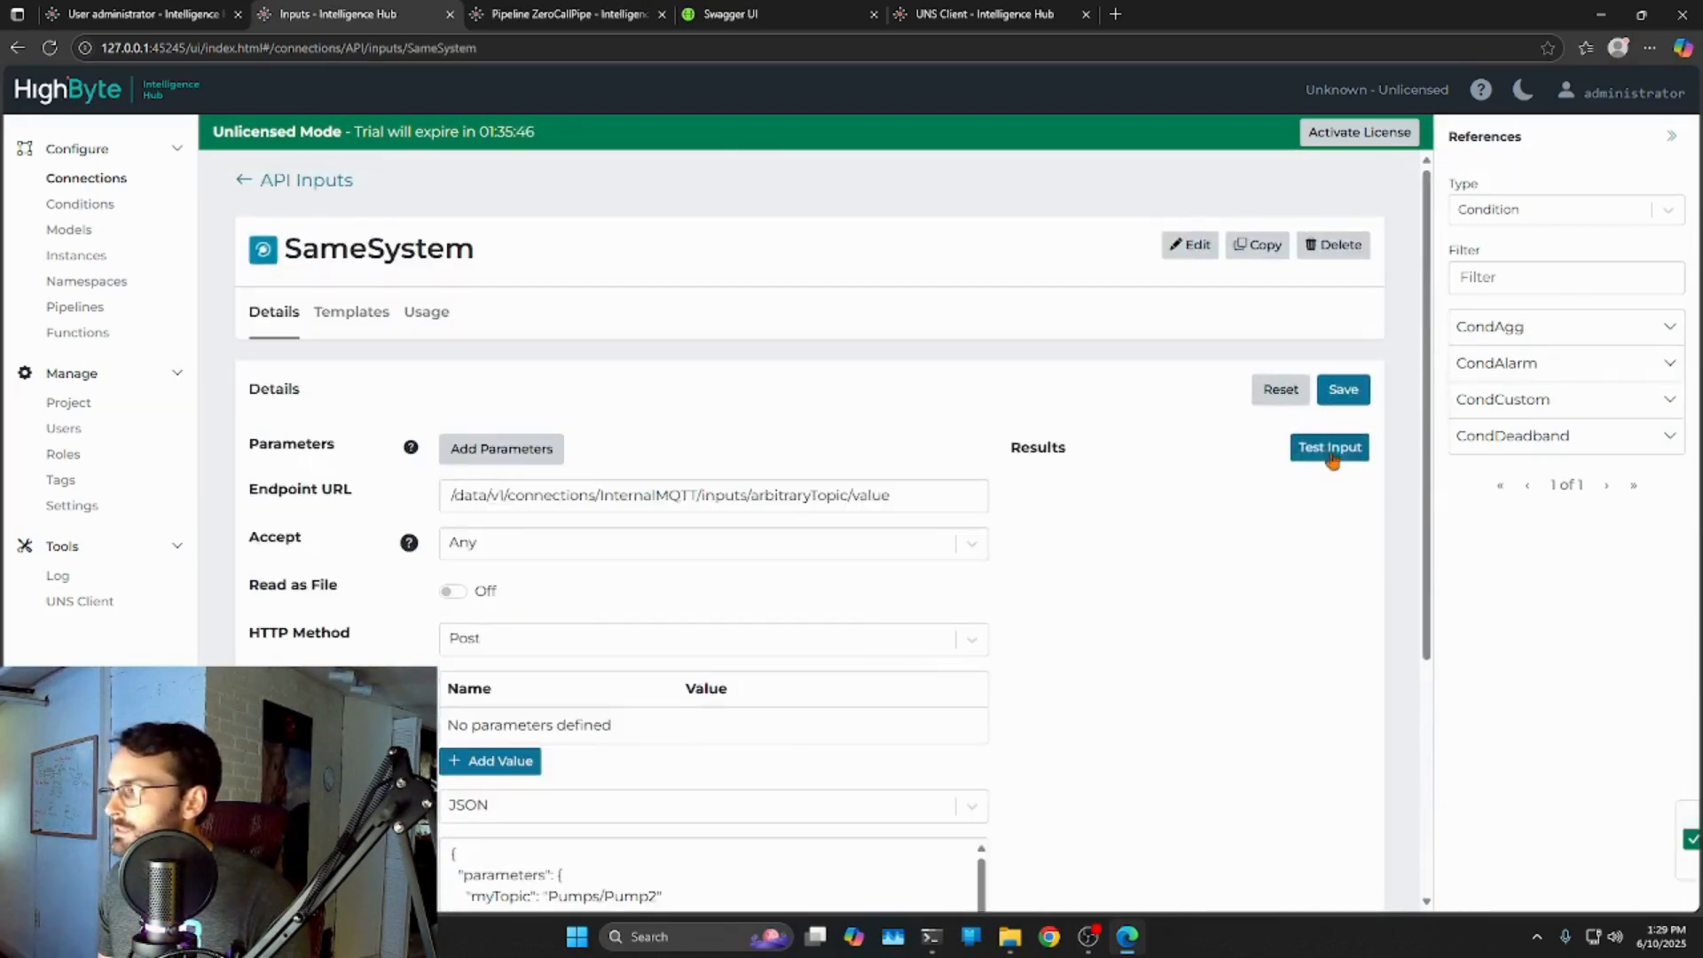
# Test SameSystem and enlarge Results to show Pump2 flowrate in gpm and power draw in Watts.
pyautogui.click(1336, 456)
pyautogui.moveTo(1367, 590); pyautogui.dragTo(1339, 661)
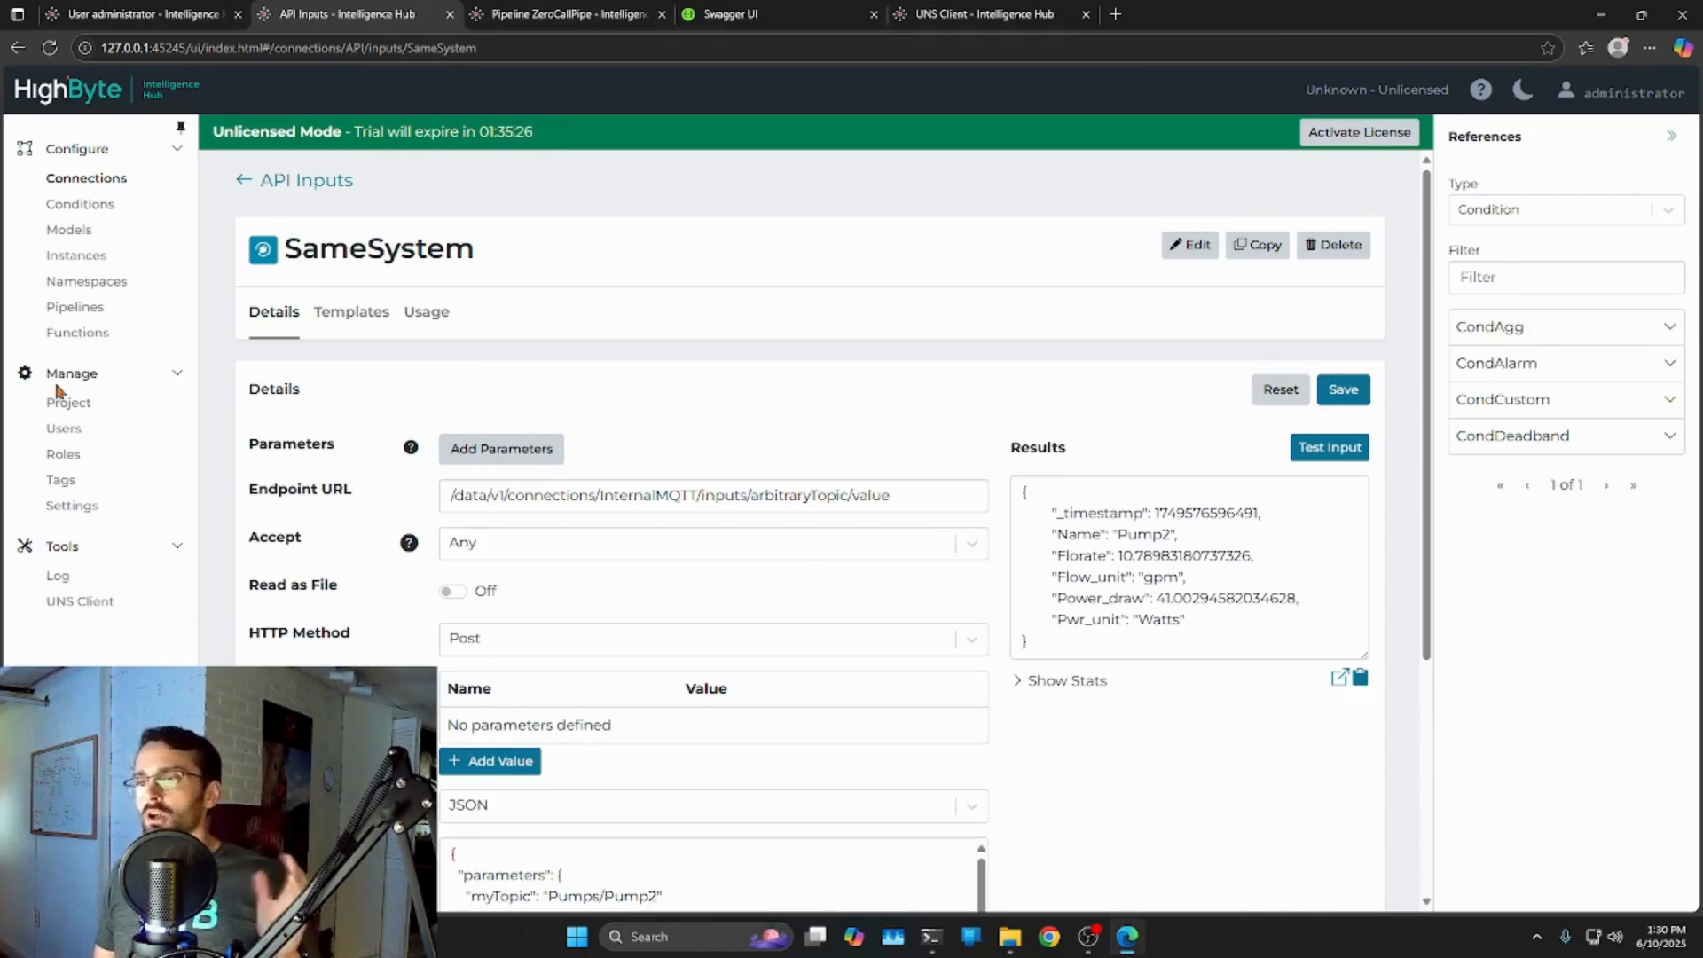
pyautogui.click(96, 507)
# In Swagger UI, collapse the POST read input value operation and return to the endpoint list.
pyautogui.scroll(-10, 666, 603)
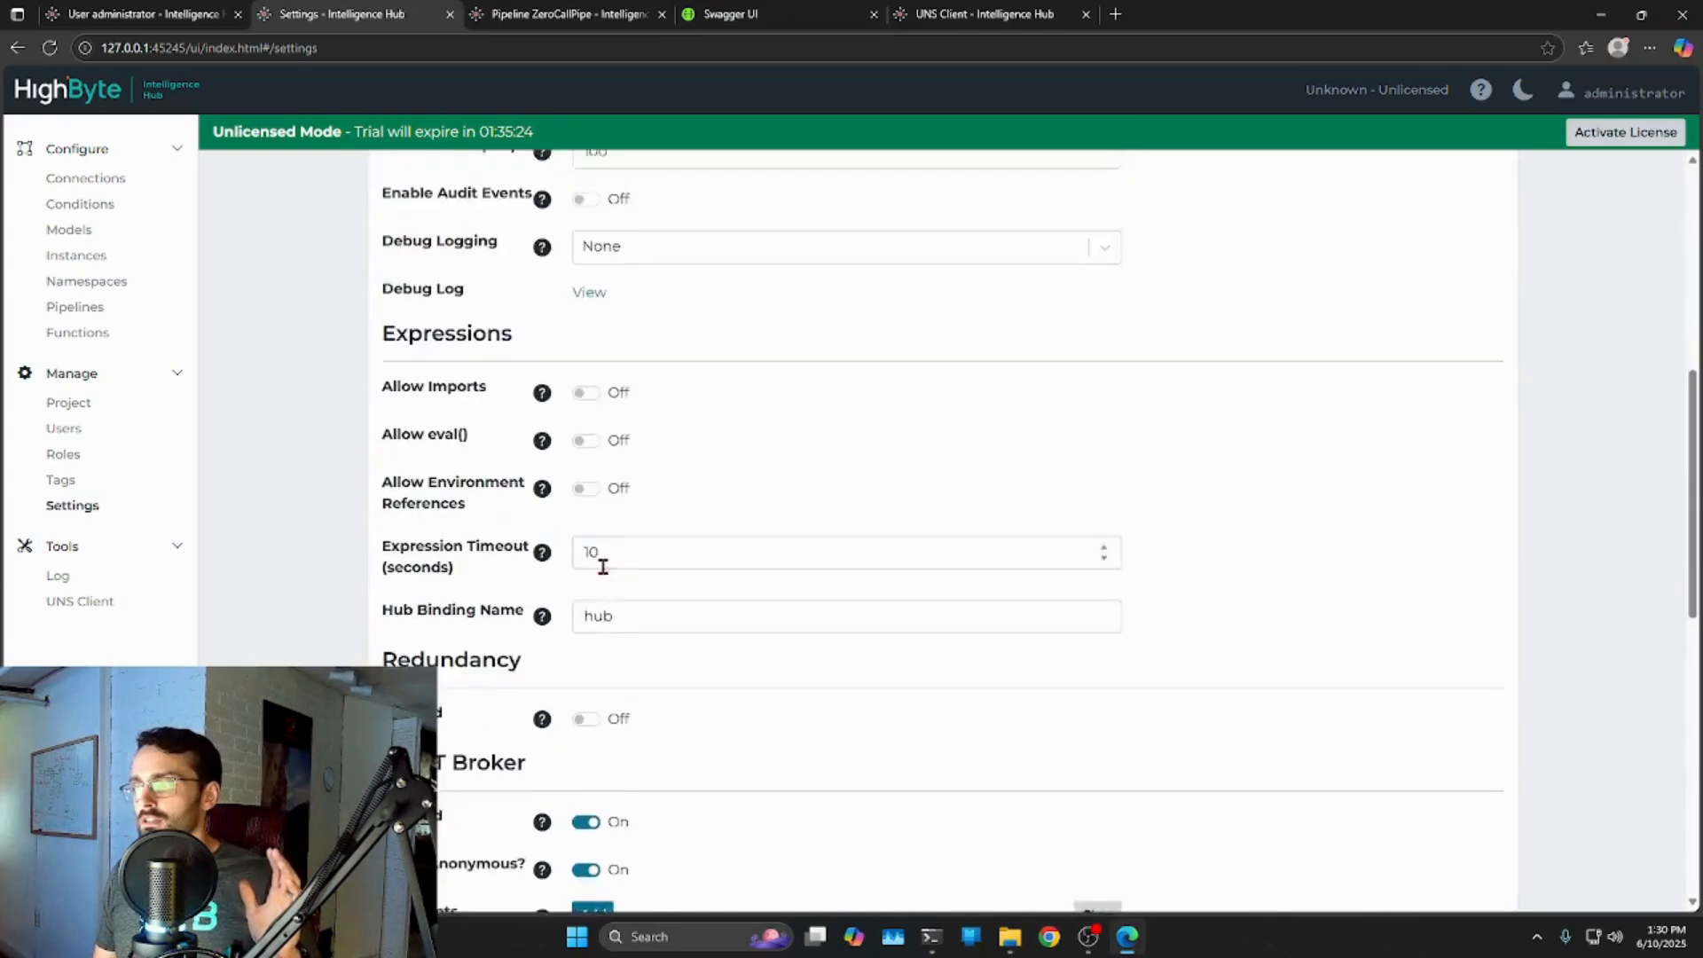
pyautogui.scroll(-2, 604, 584)
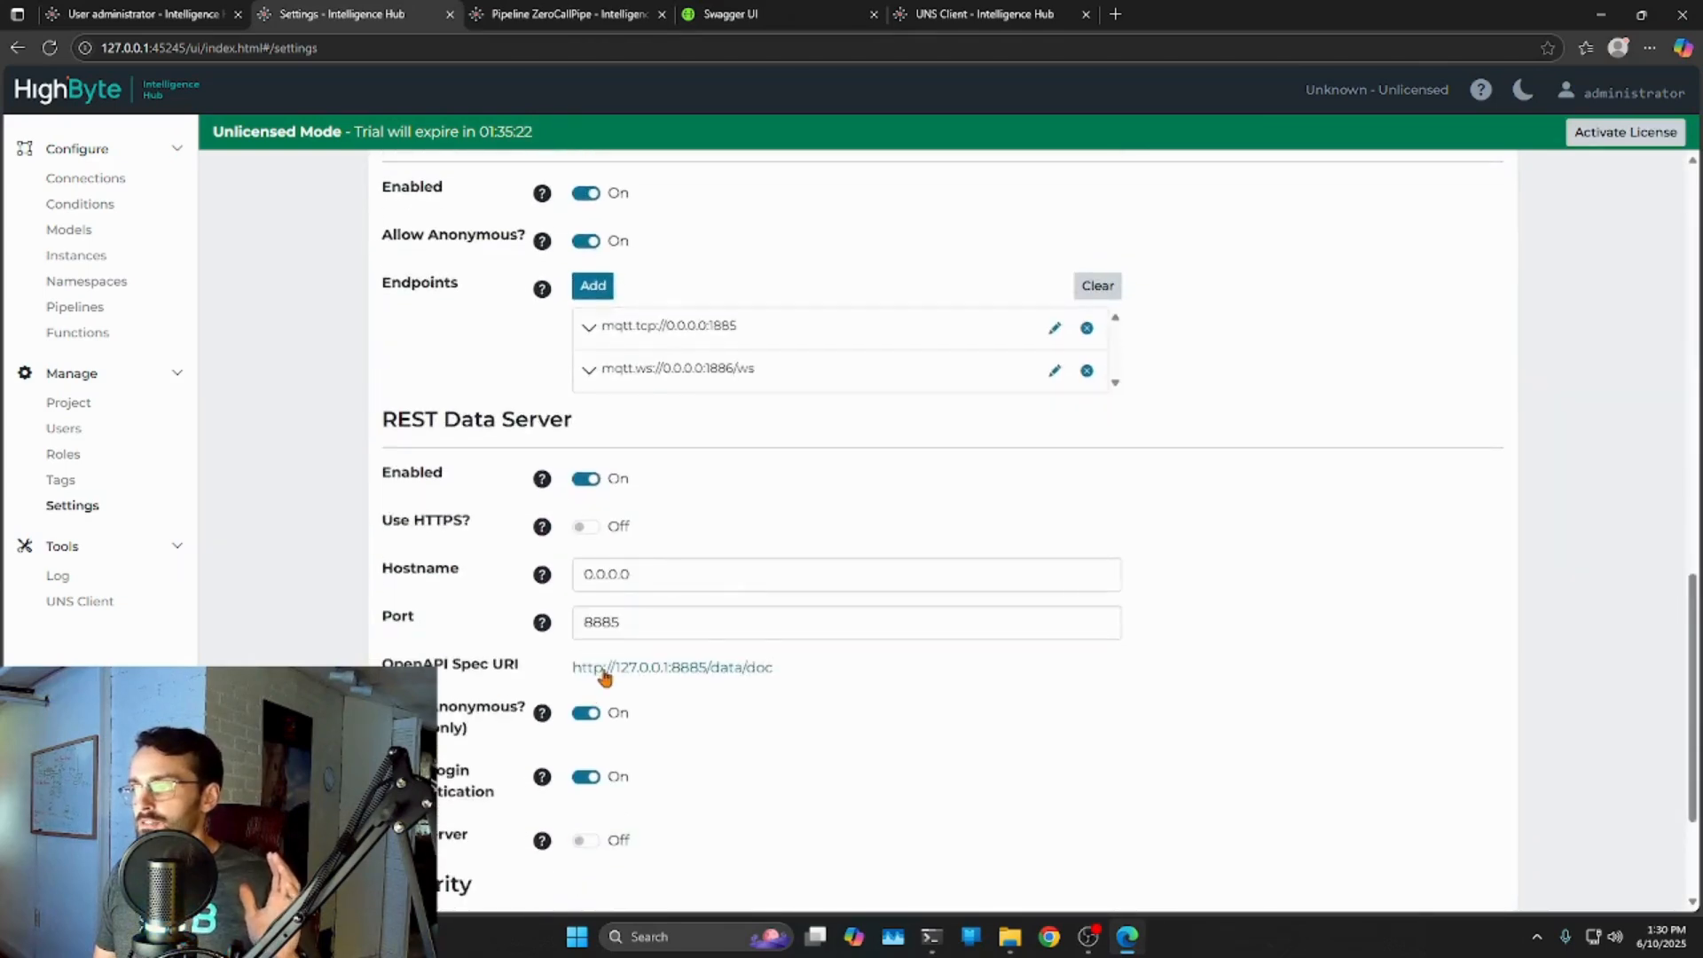
pyautogui.click(729, 12)
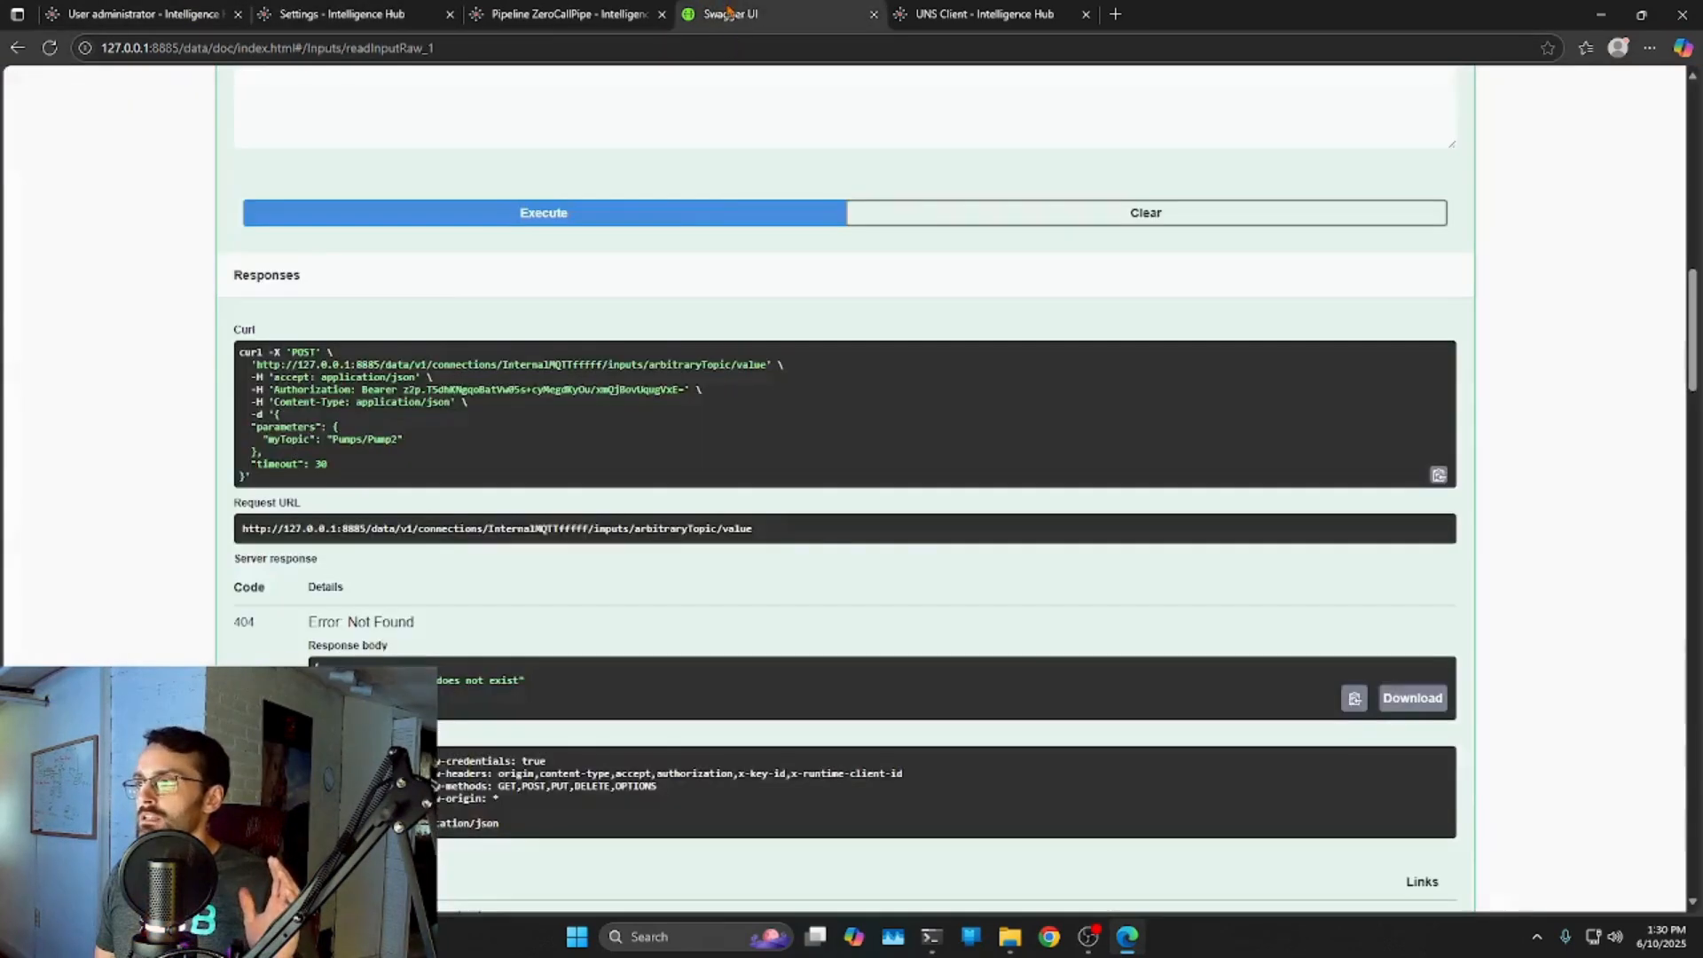
pyautogui.scroll(5, 1602, 200)
pyautogui.scroll(10, 1692, 145)
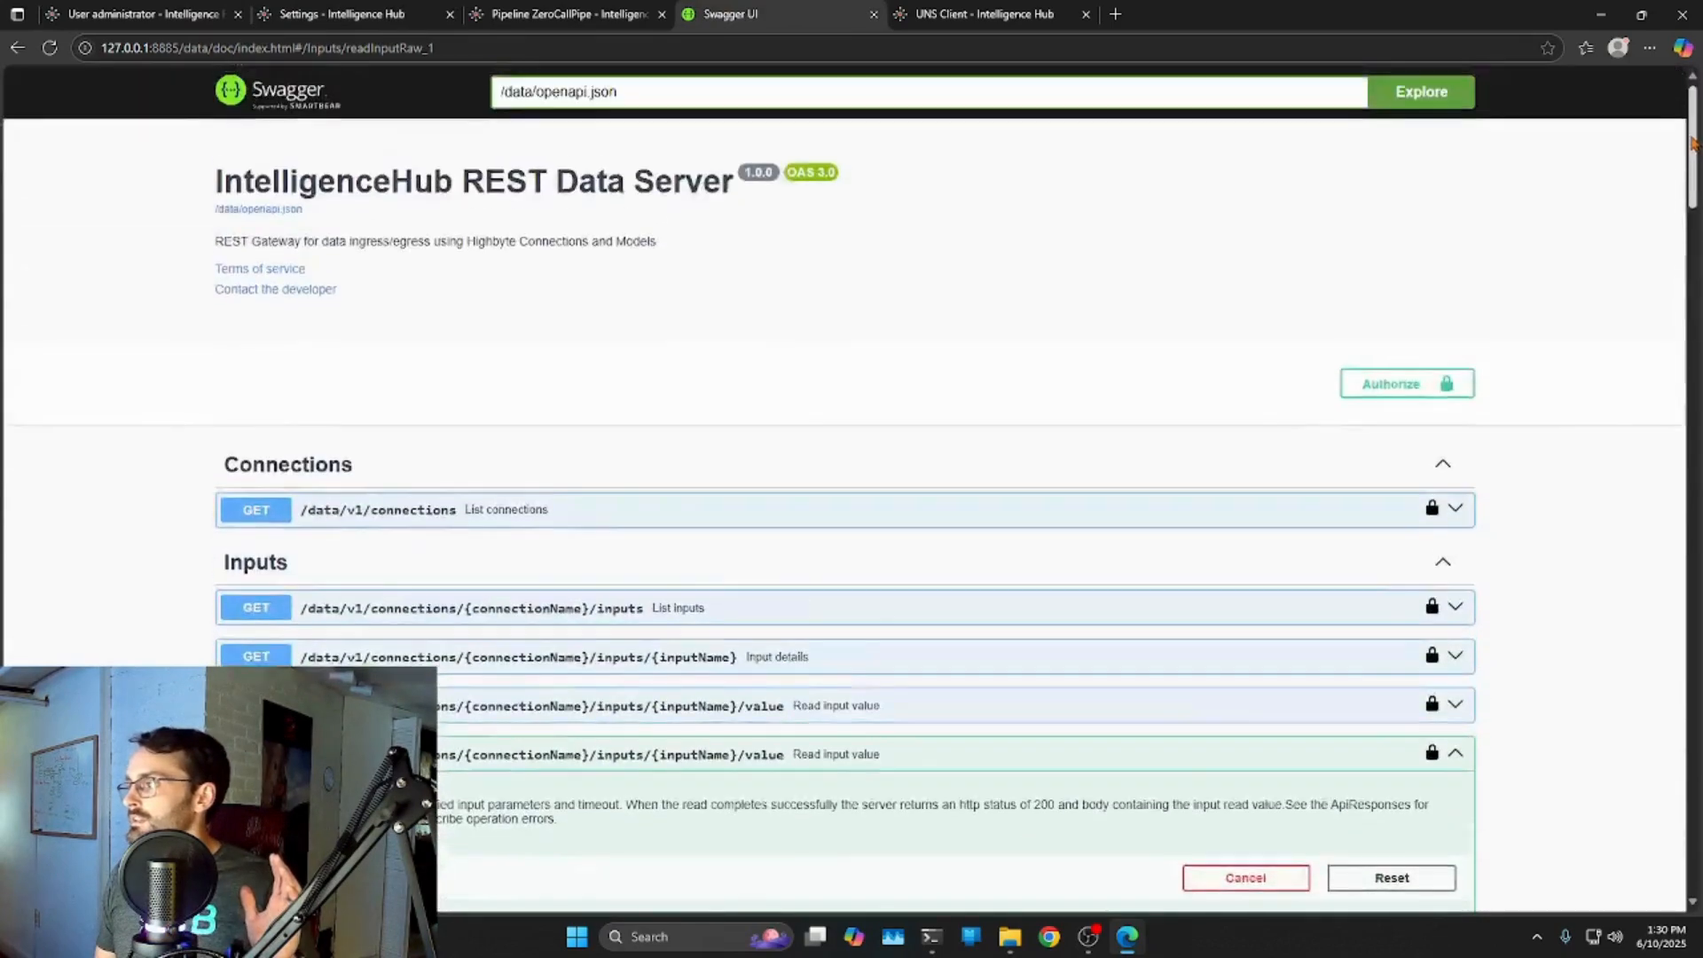
pyautogui.scroll(-5, 1659, 217)
pyautogui.scroll(2, 1659, 217)
pyautogui.click(1455, 412)
pyautogui.scroll(-4, 1499, 497)
pyautogui.scroll(-5, 1516, 581)
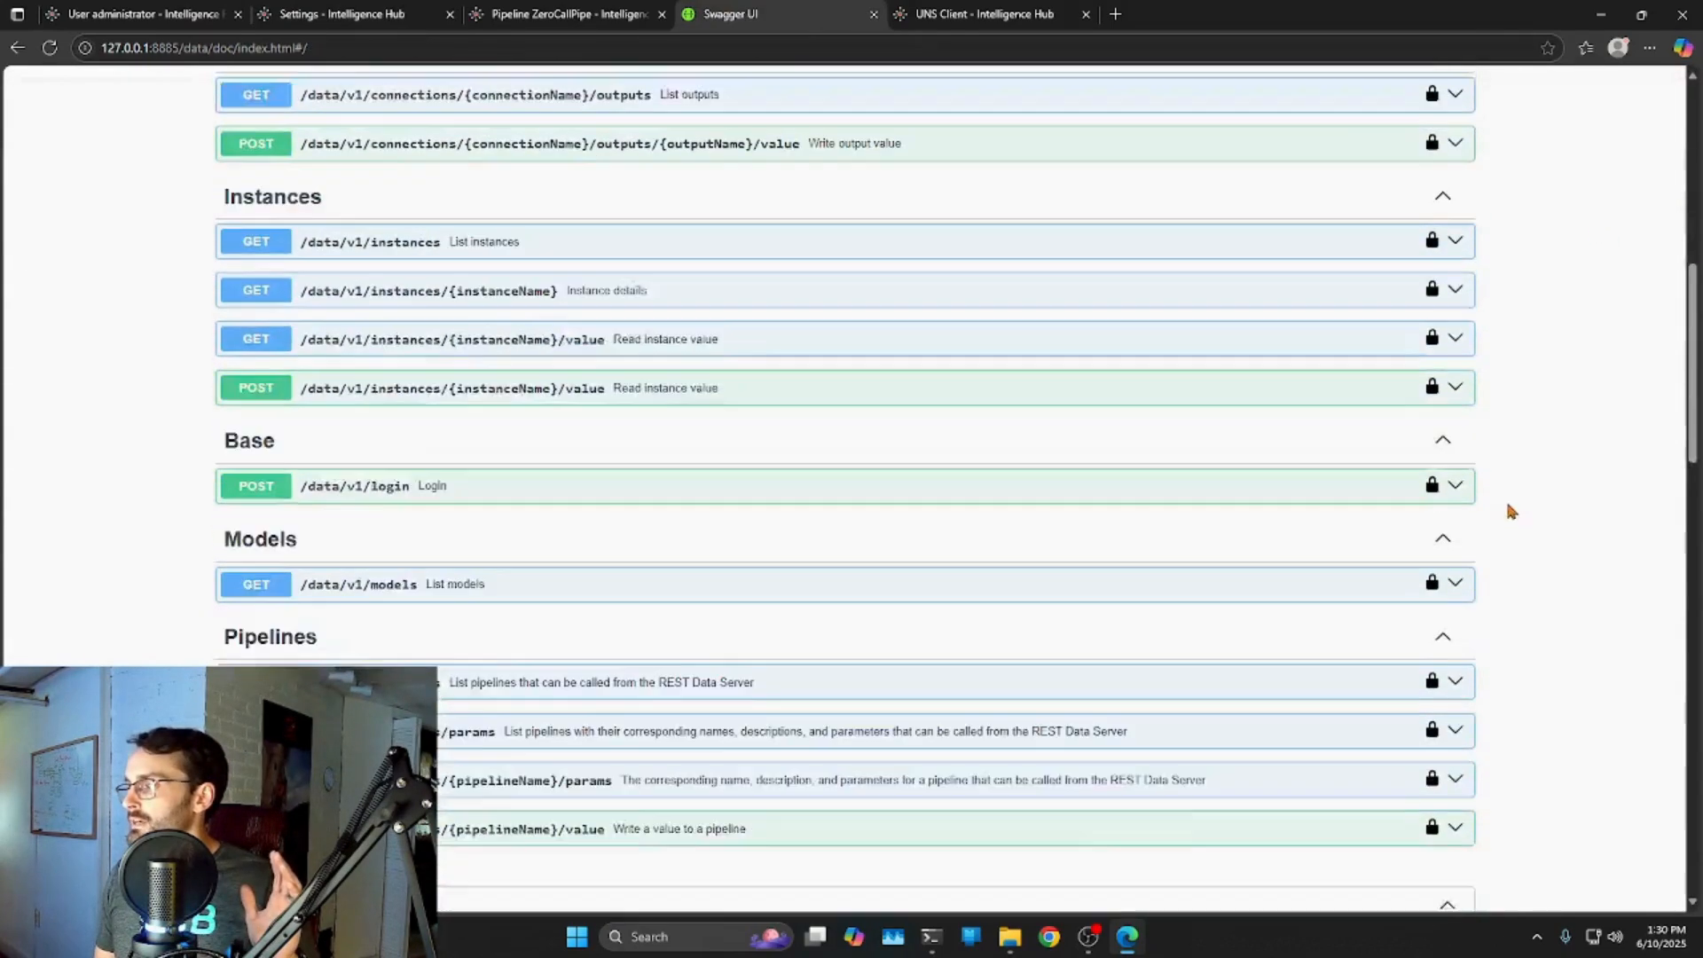
pyautogui.moveTo(1695, 448); pyautogui.dragTo(1690, 197)
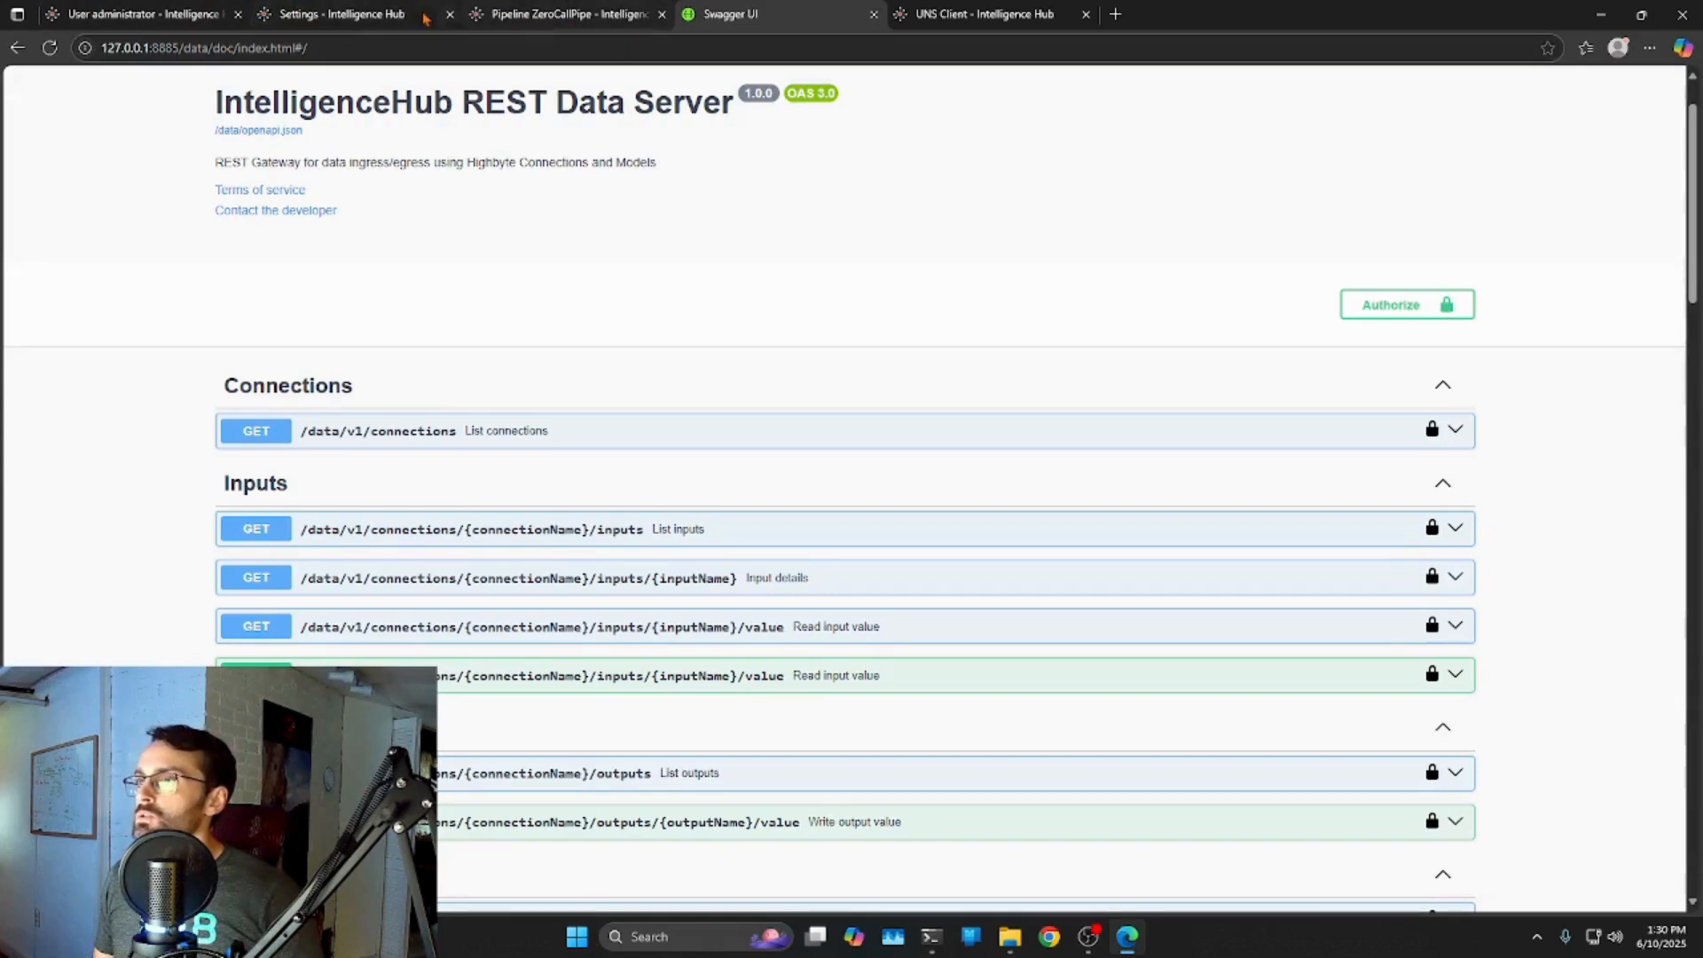
pyautogui.click(281, 18)
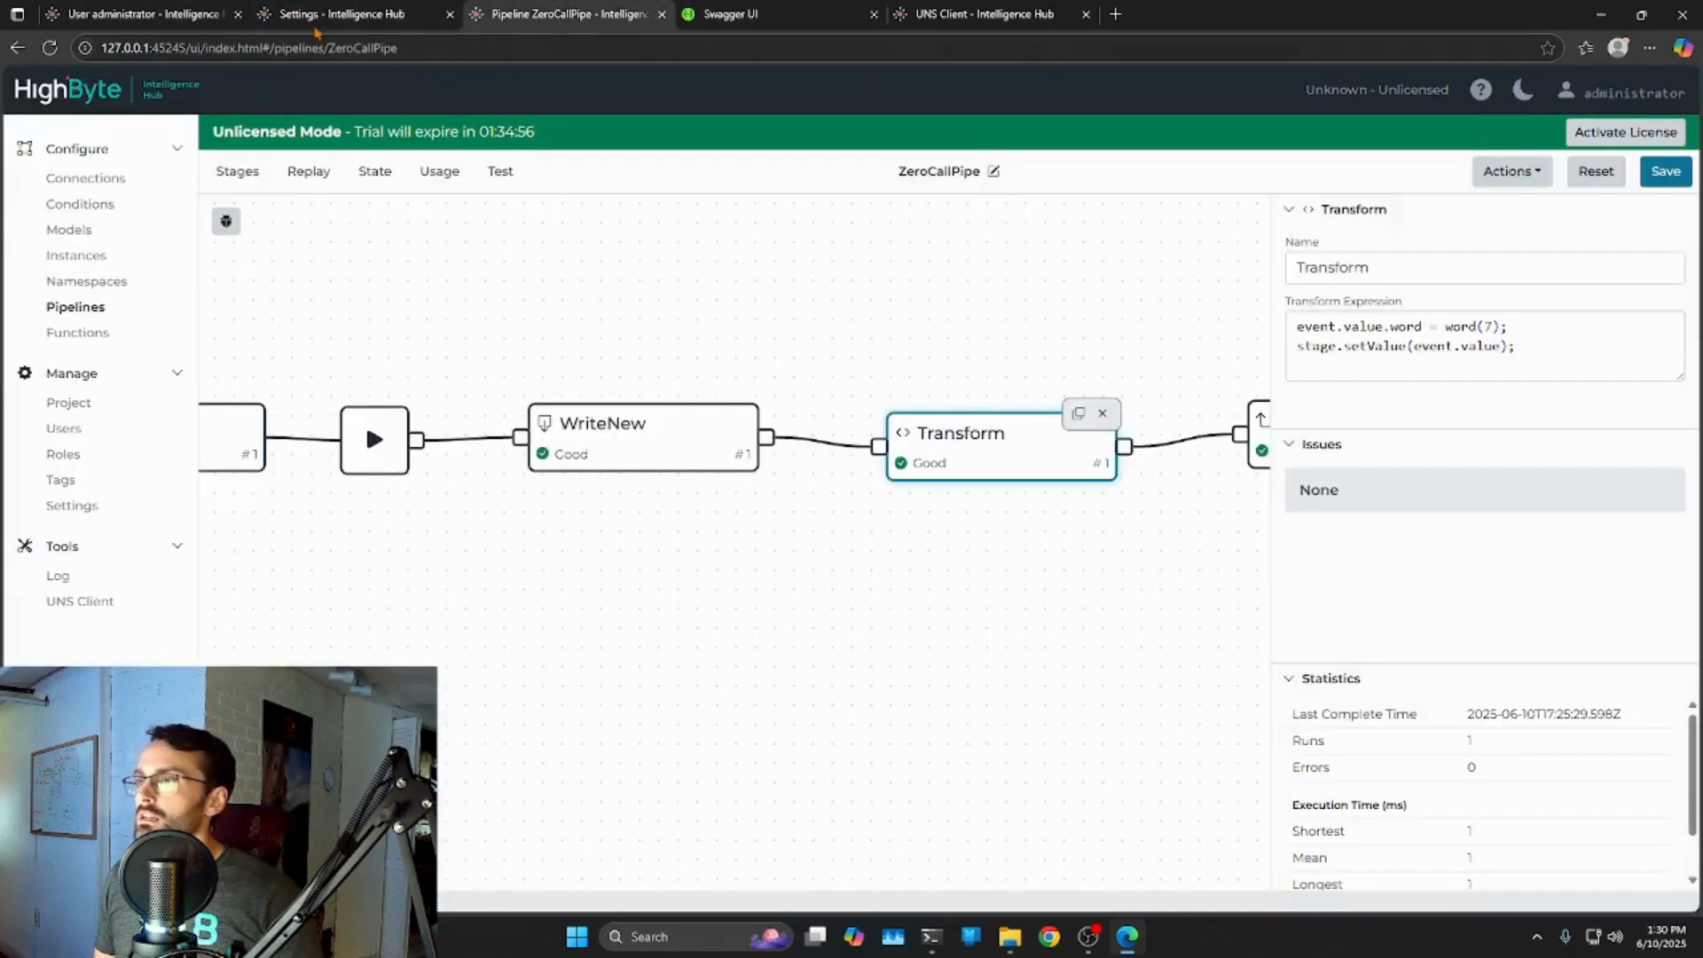
pyautogui.scroll(5, 494, 311)
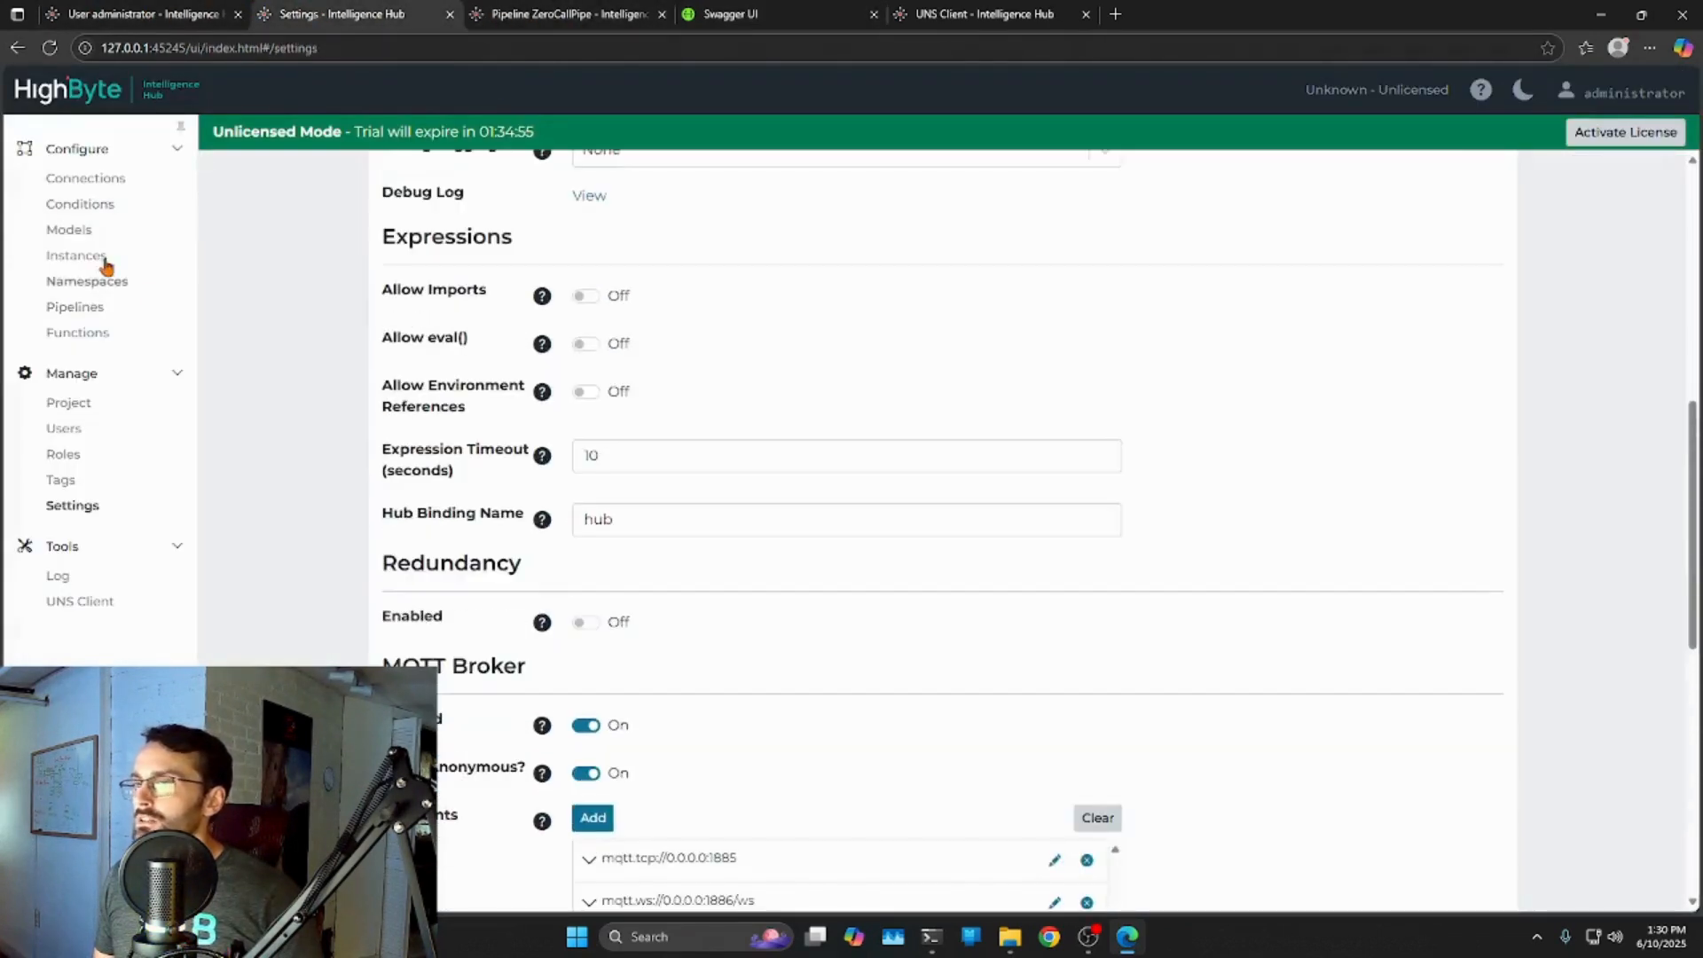
pyautogui.click(81, 178)
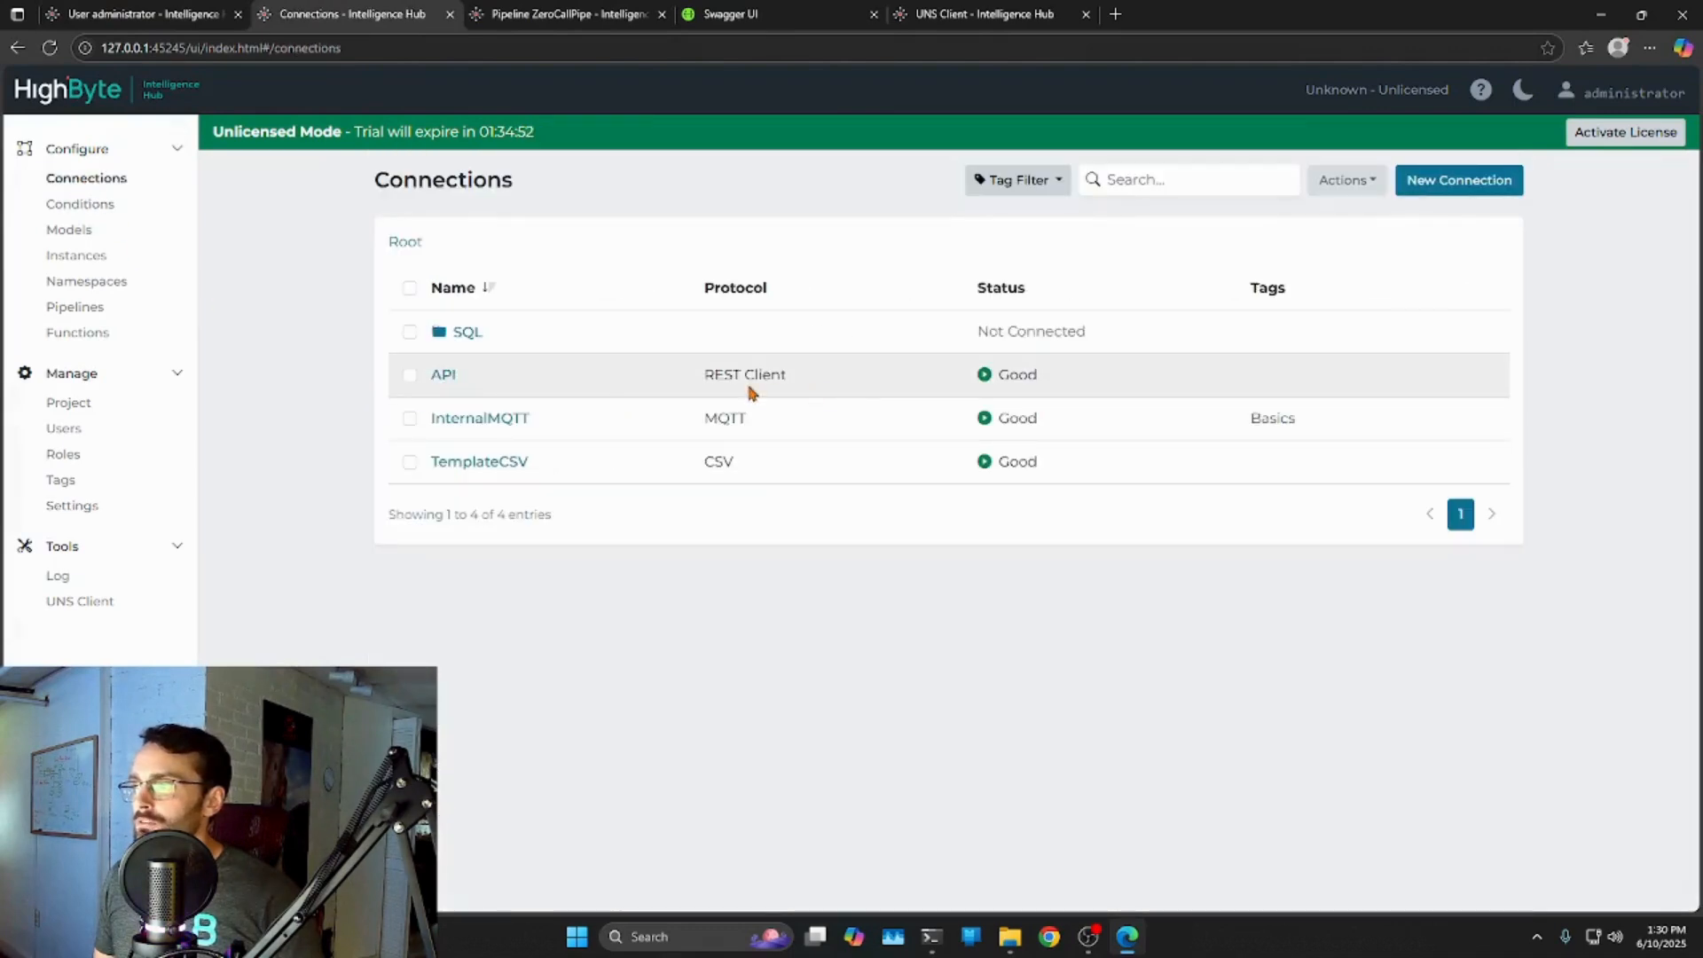
pyautogui.click(442, 375)
pyautogui.scroll(-4, 665, 435)
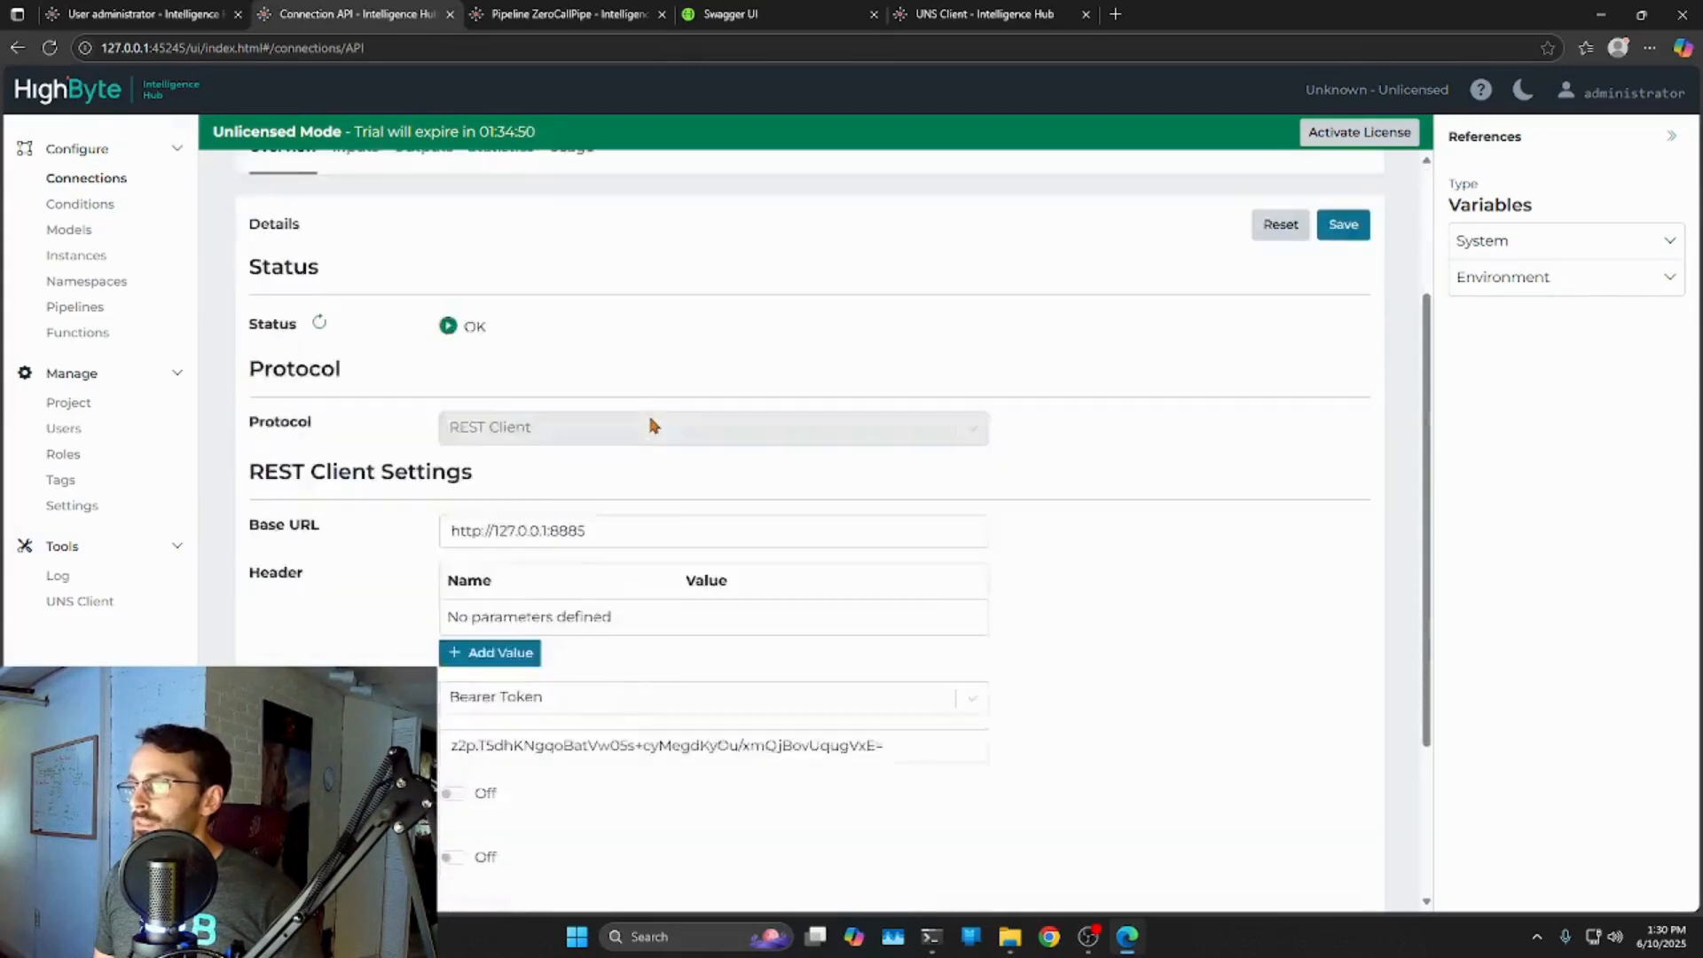